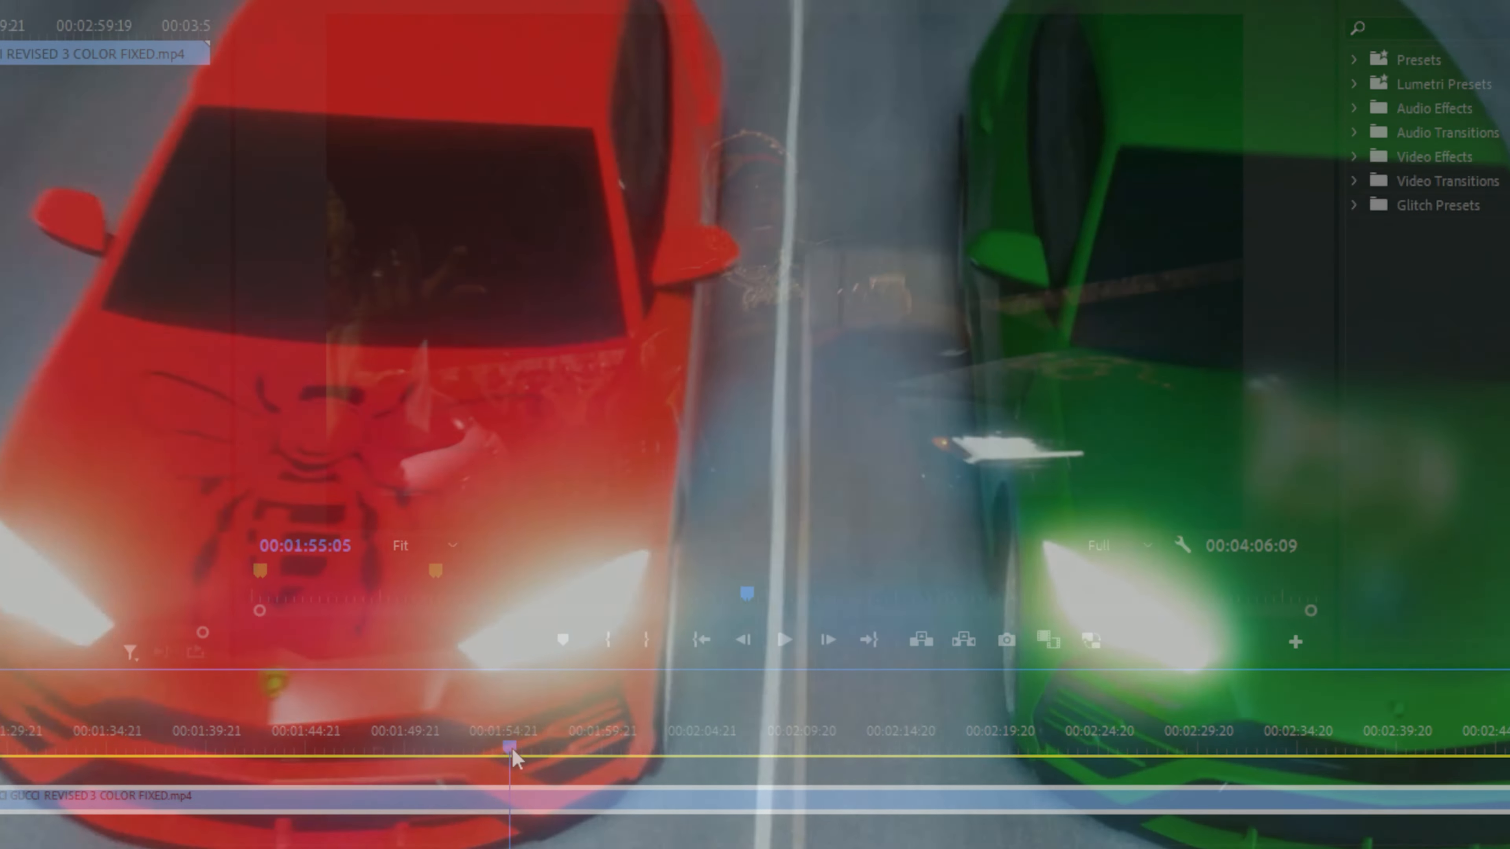
Play and scrub the GUCCI GUCCI REVISED 3 COLOR FIXED.mp4 clip around 00:01:55 to examine its flash transition.
left_click_drag(512, 754, 487, 751)
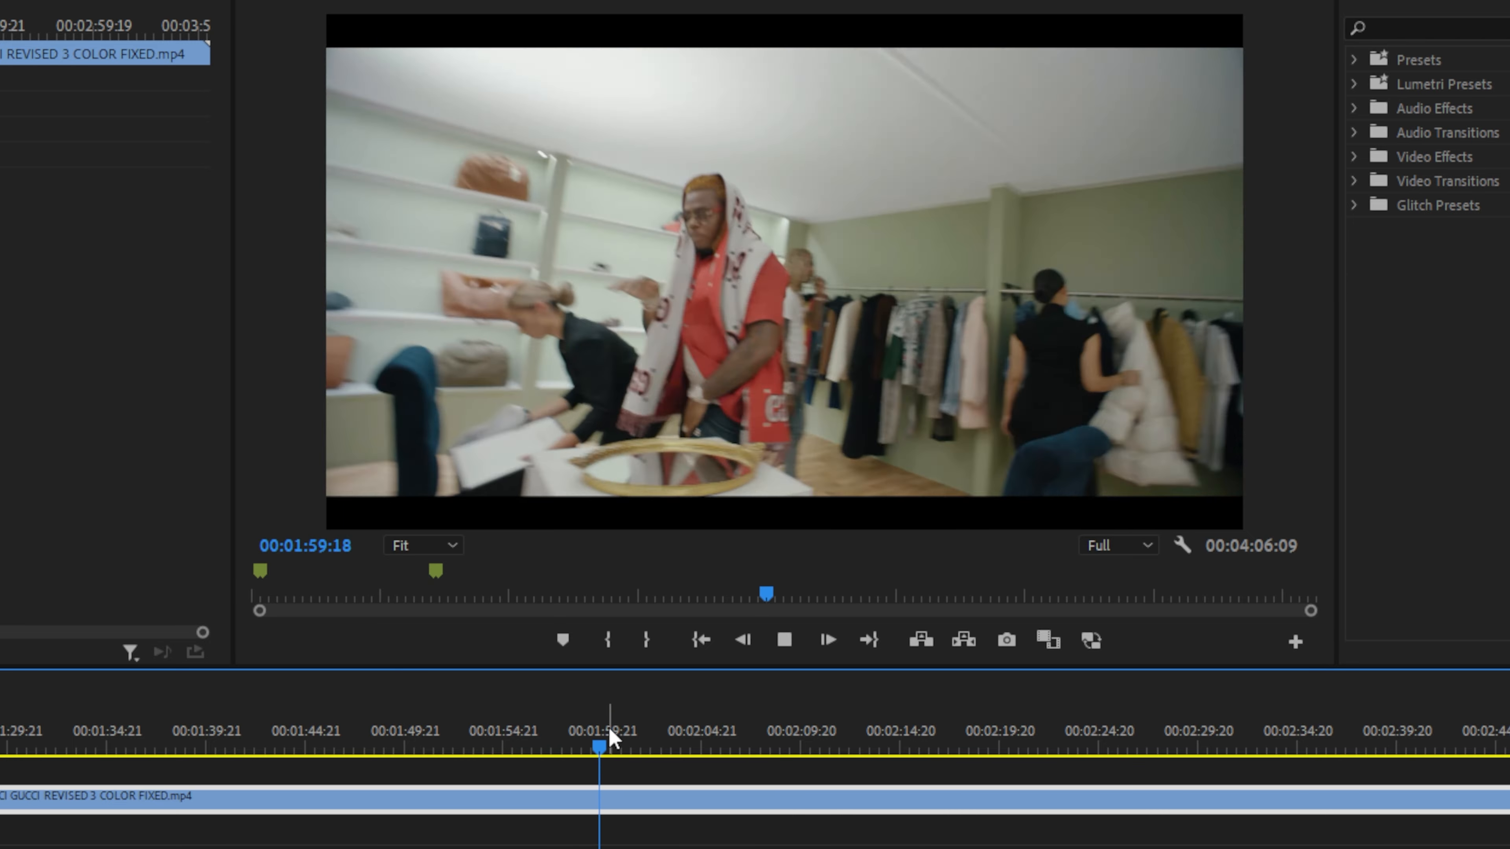
key("space")
left_click_drag(609, 730, 495, 759)
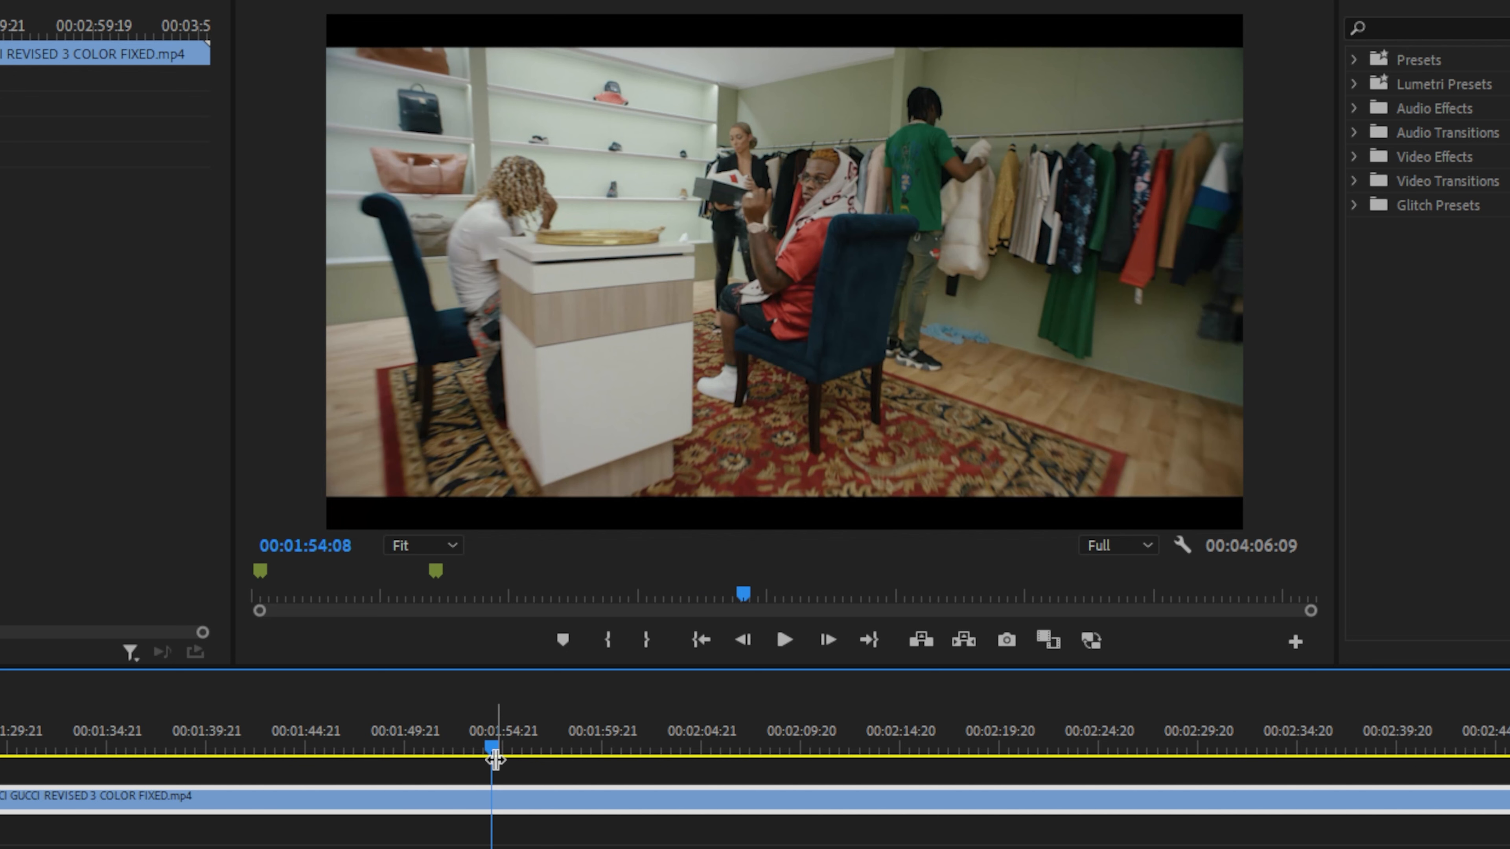
left_click_drag(495, 758, 511, 732)
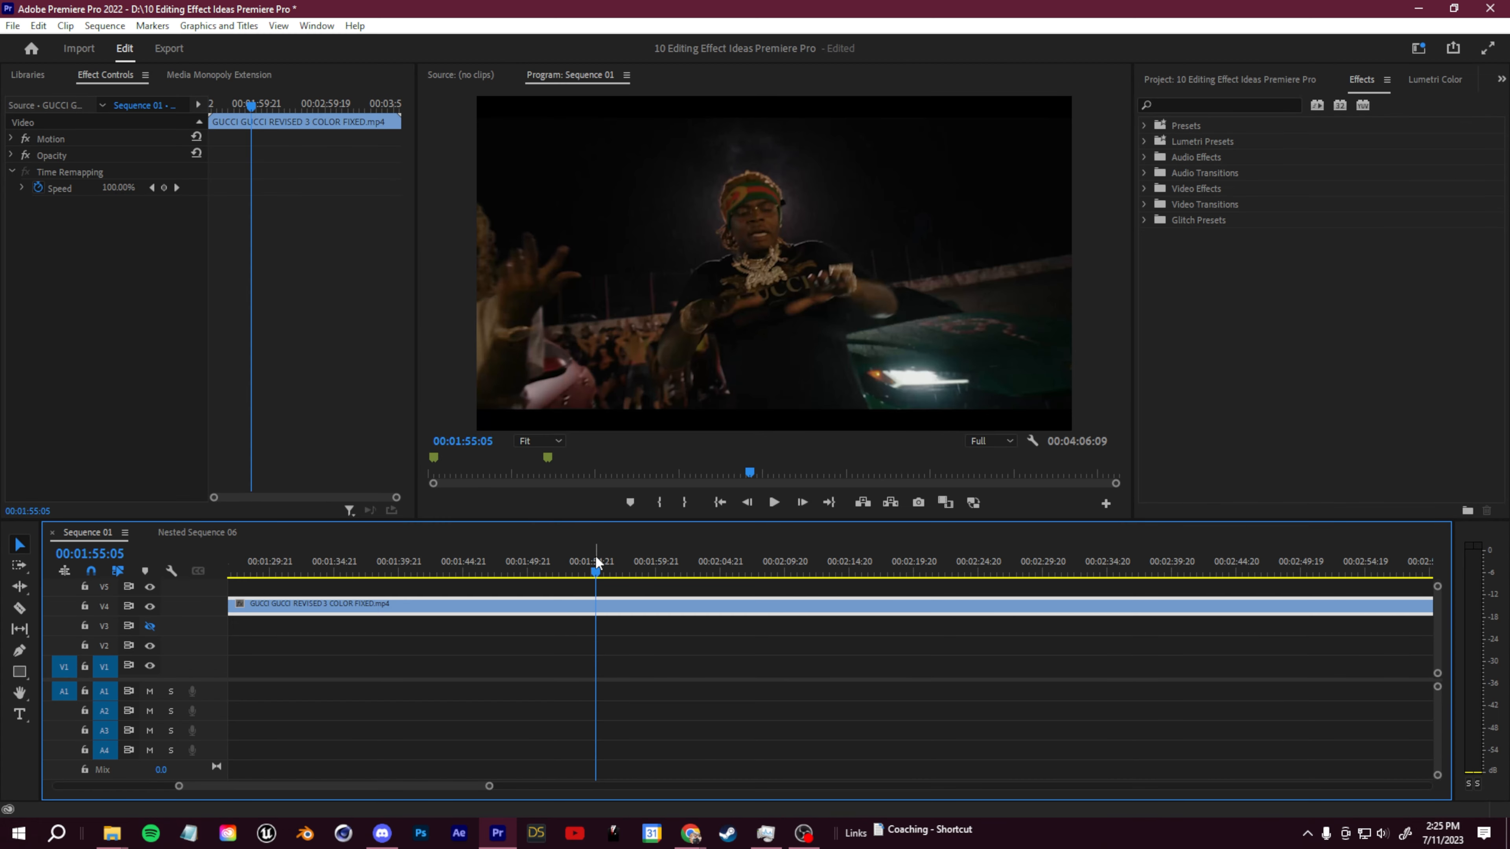
mouse_move(596, 572)
left_mouse_down()
mouse_move(573, 574)
mouse_move(593, 573)
left_mouse_up()
key("space")
key("space")
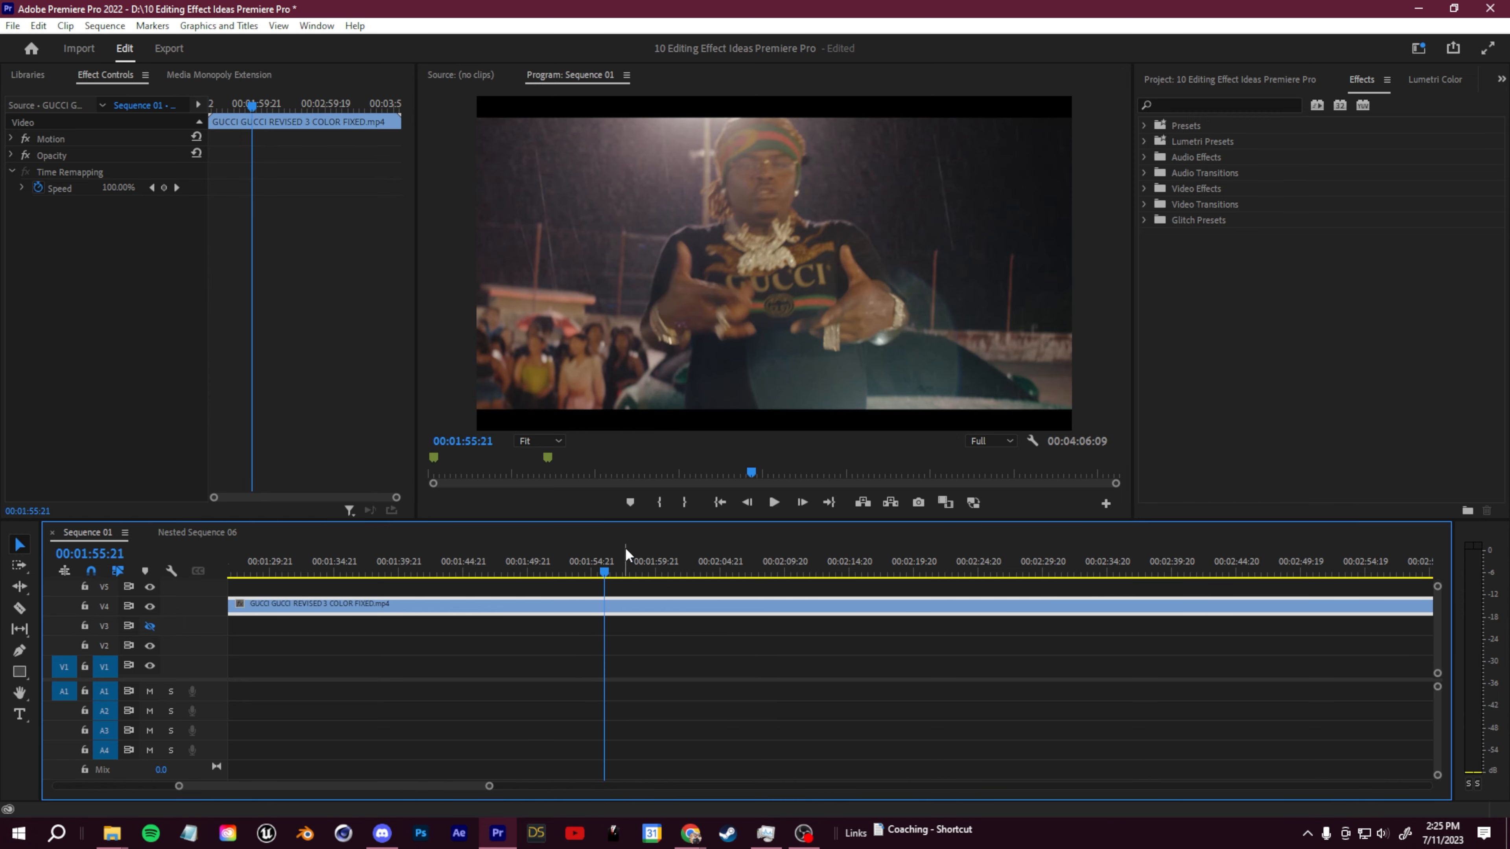
left_click(593, 572)
key("space")
key("space")
left_click(593, 572)
key("space")
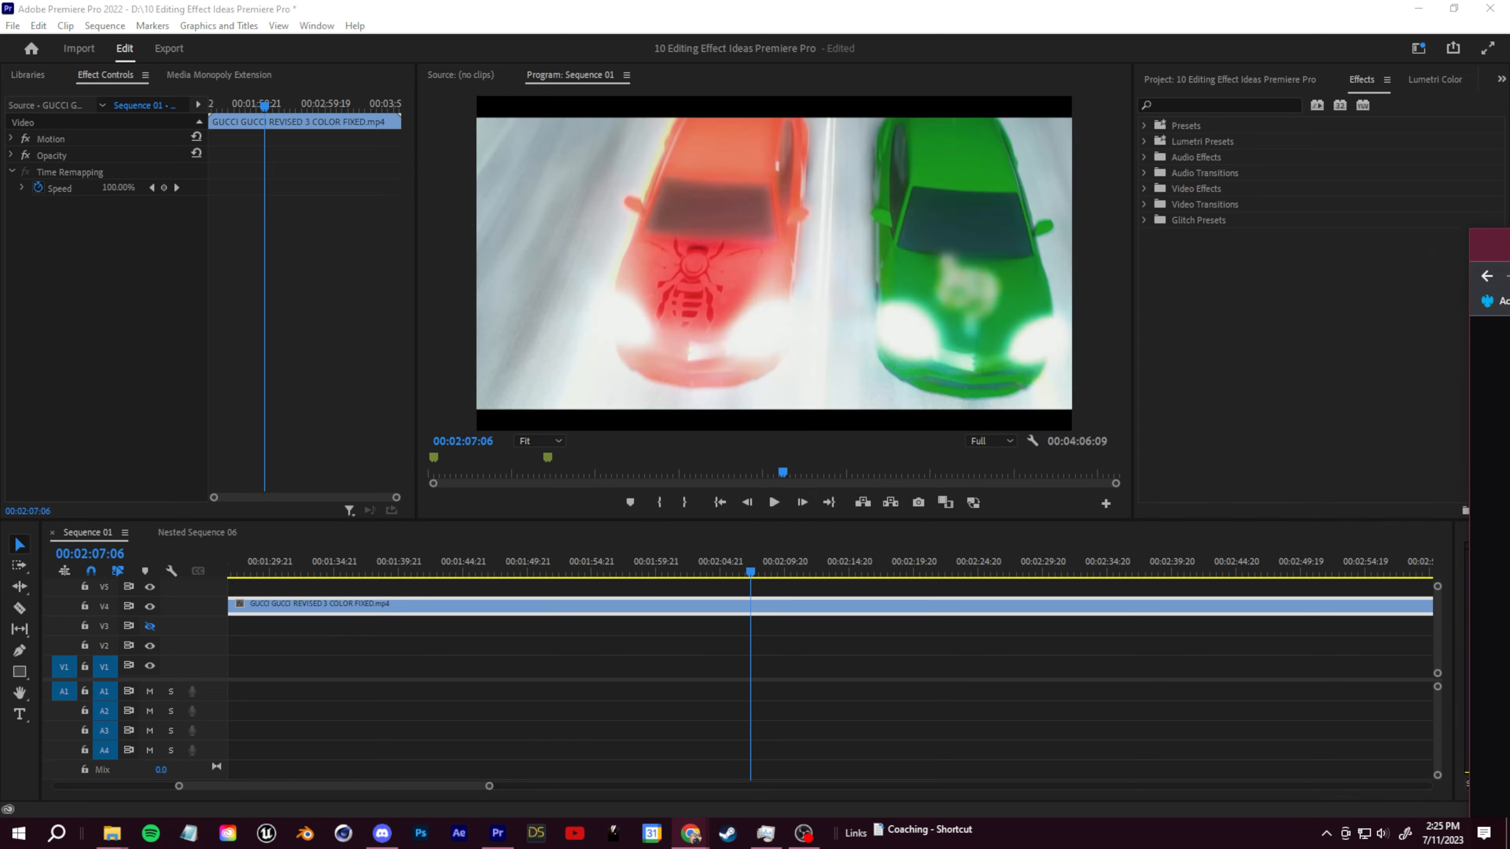
left_click_drag(1507, 250, 475, 19)
left_click_drag(585, 17, 742, 1)
left_click(110, 692)
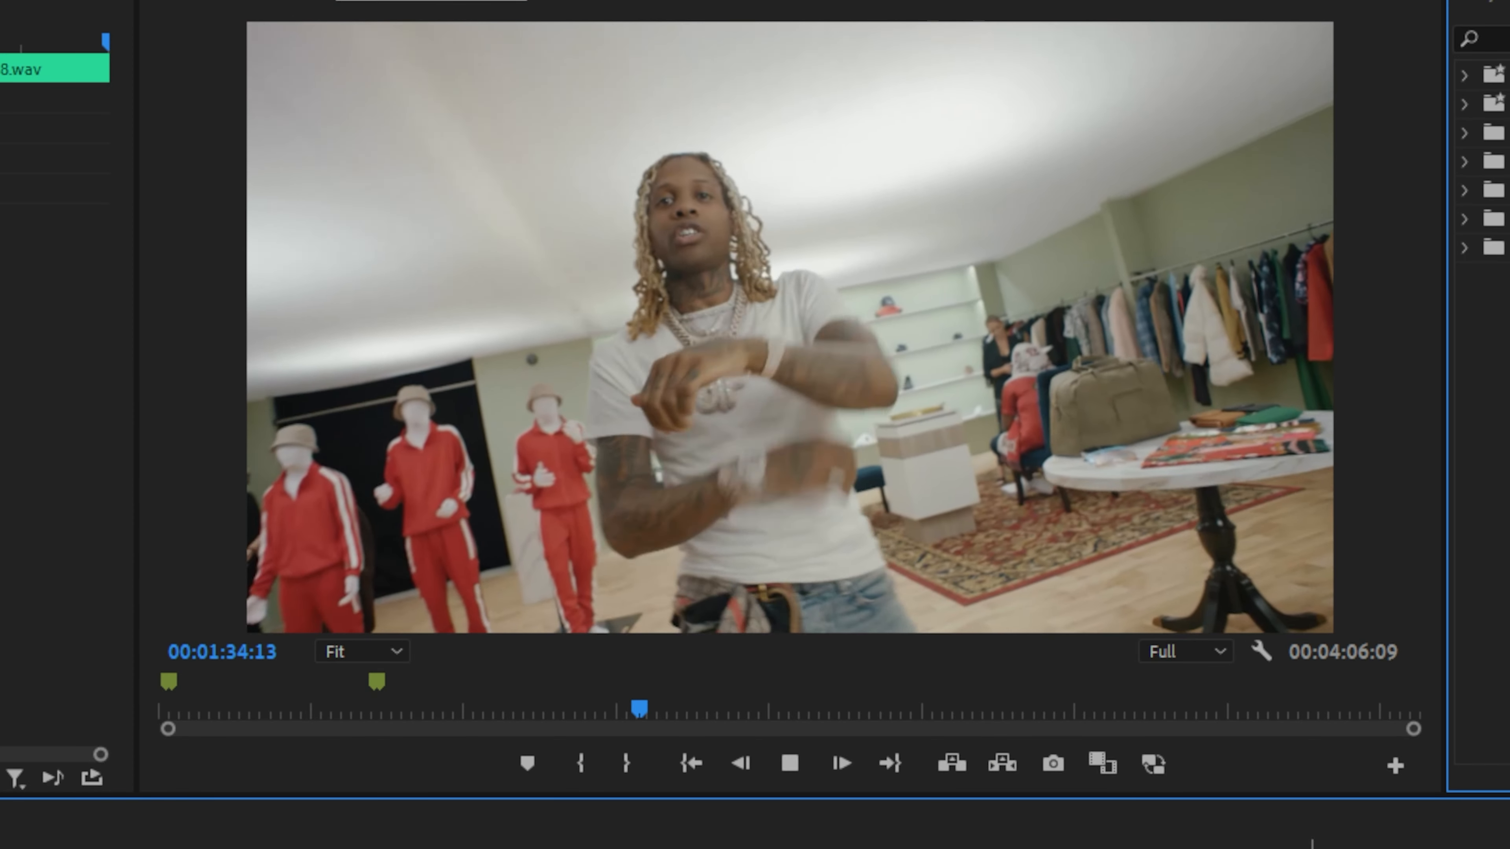
key("space")
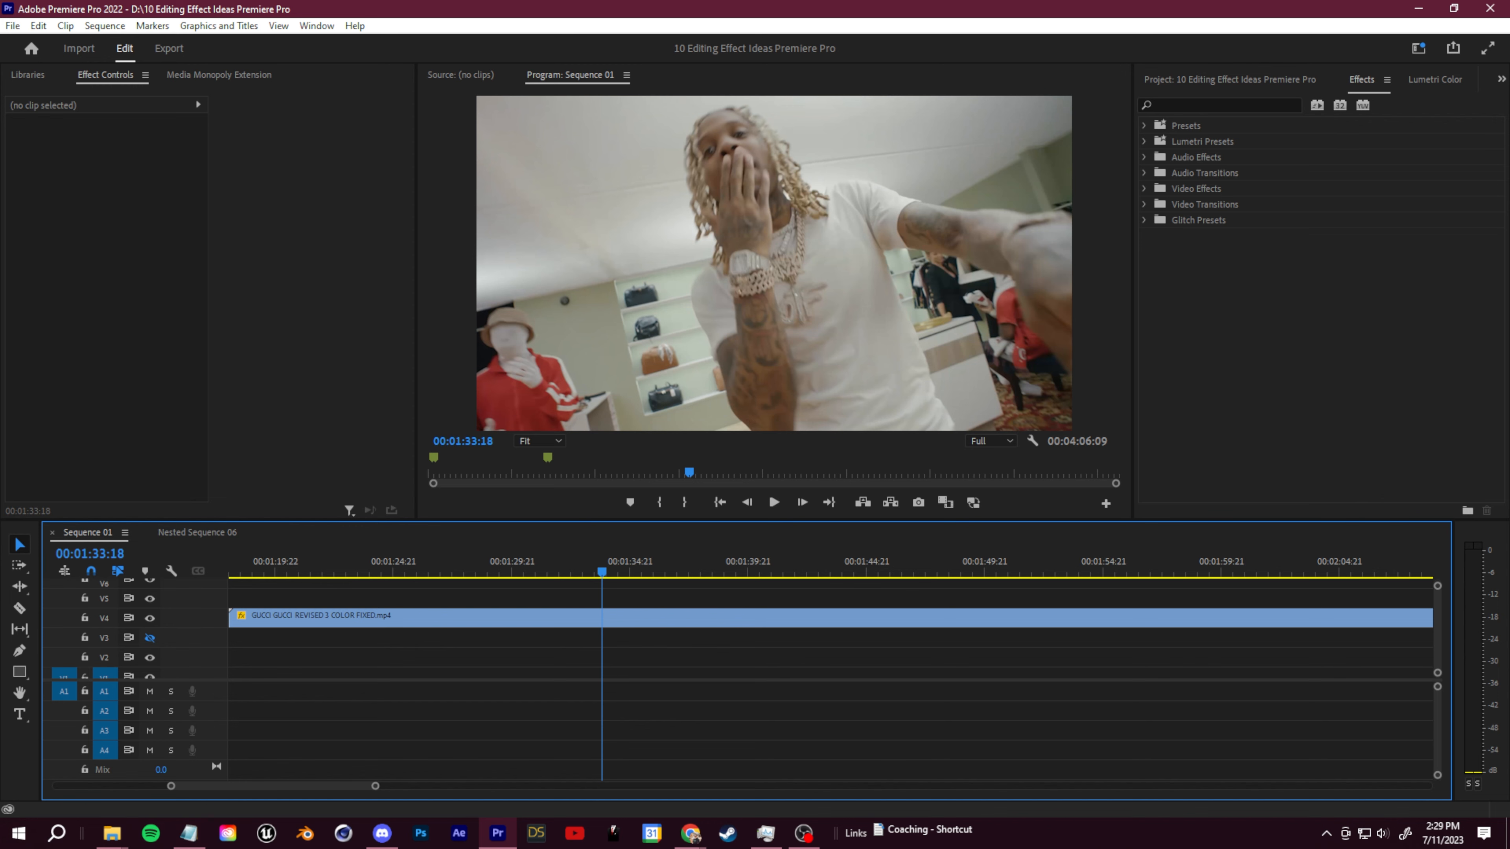
Add four film burn hole images from the Clean and Easy Transitions folder to track V5, starting at 00:01:33:18.
key("alt+Tab")
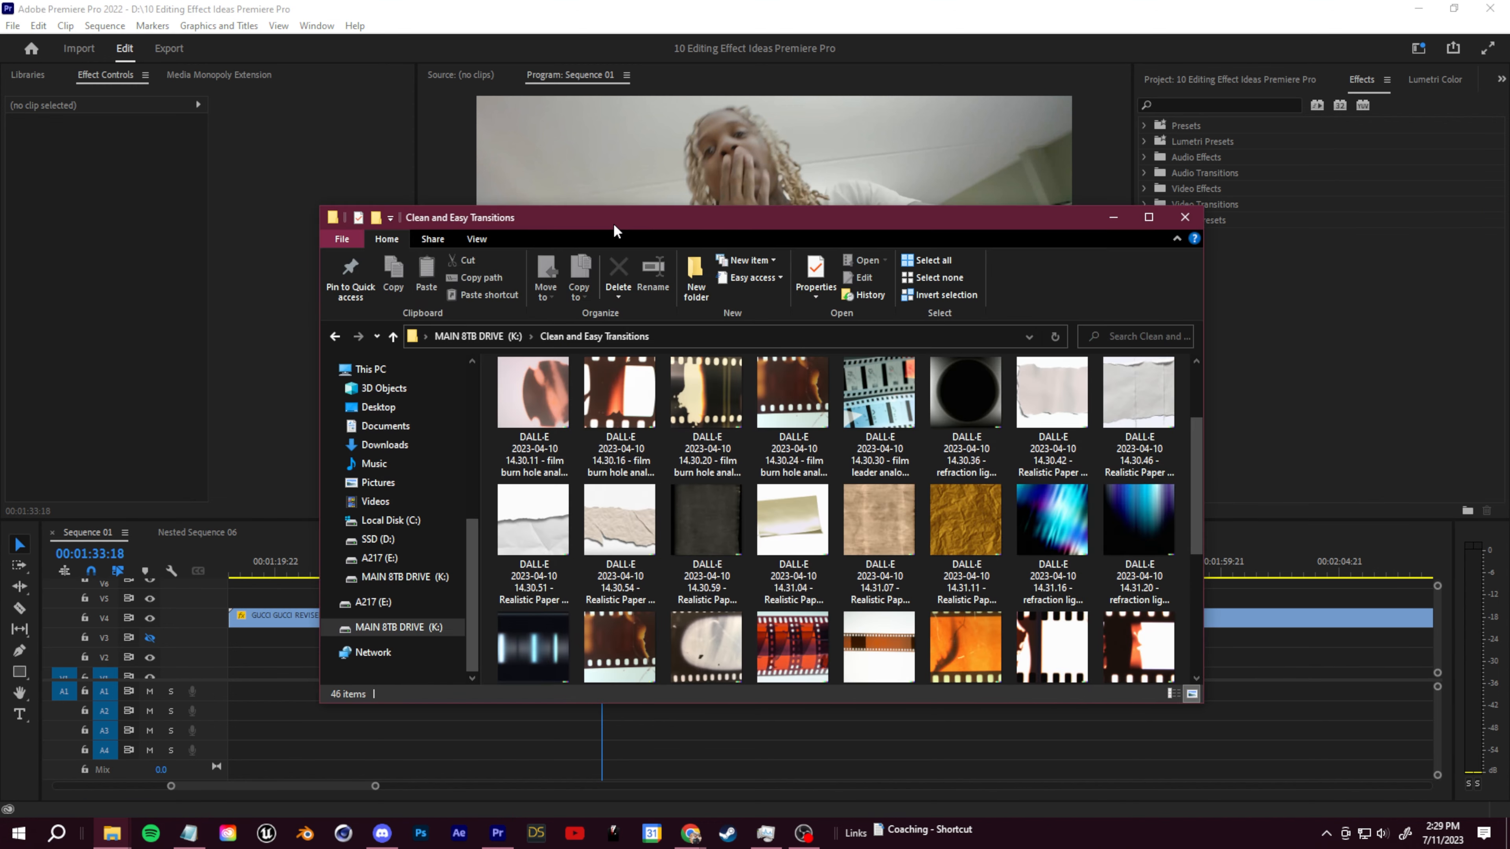
left_click_drag(614, 223, 583, 219)
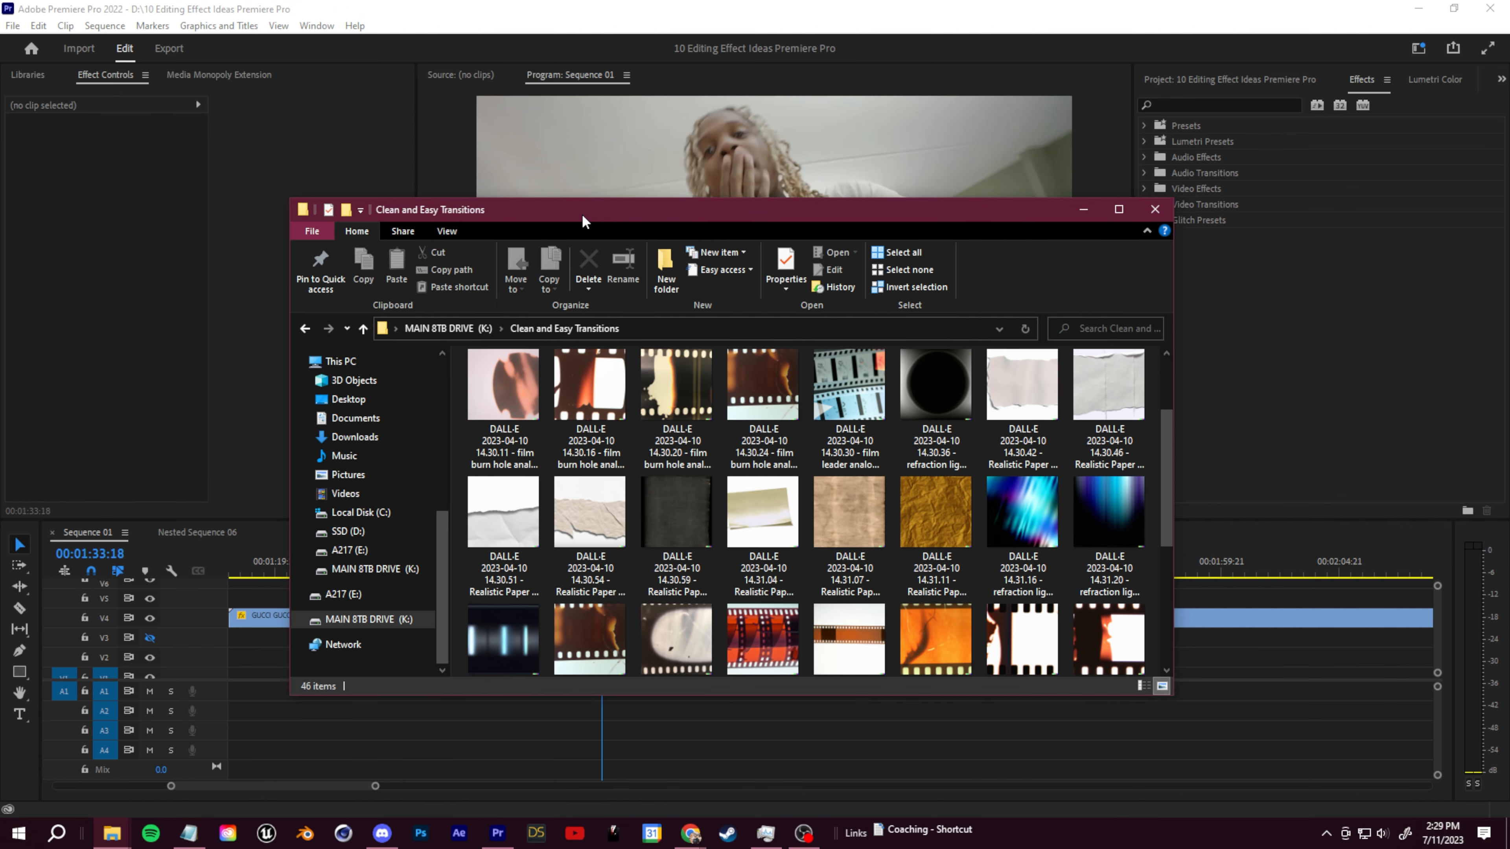
scroll(853, 567, "down", 3)
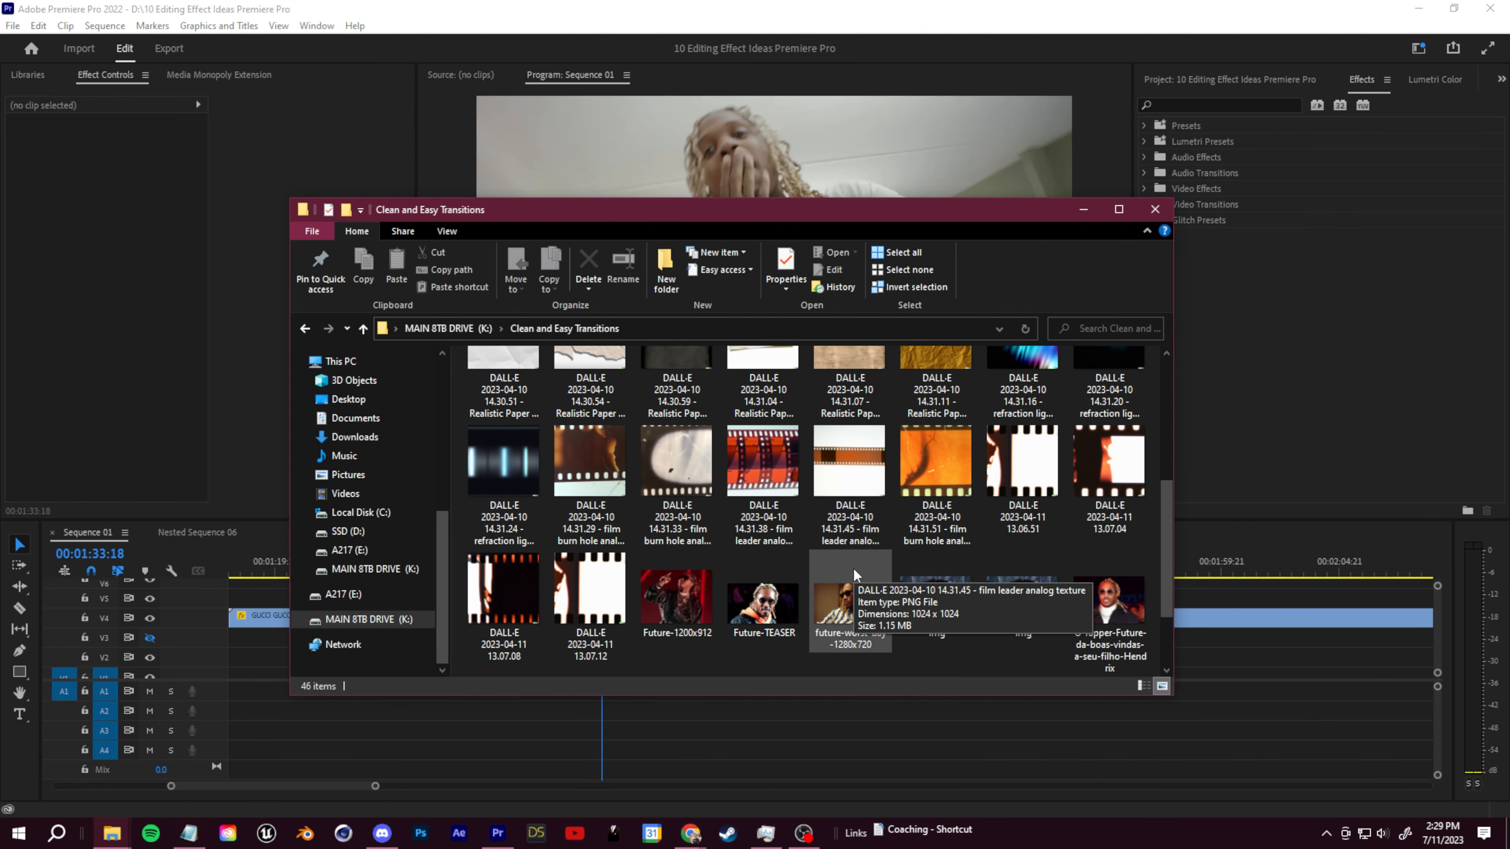
scroll(854, 574, "up", 6)
double_click(595, 522)
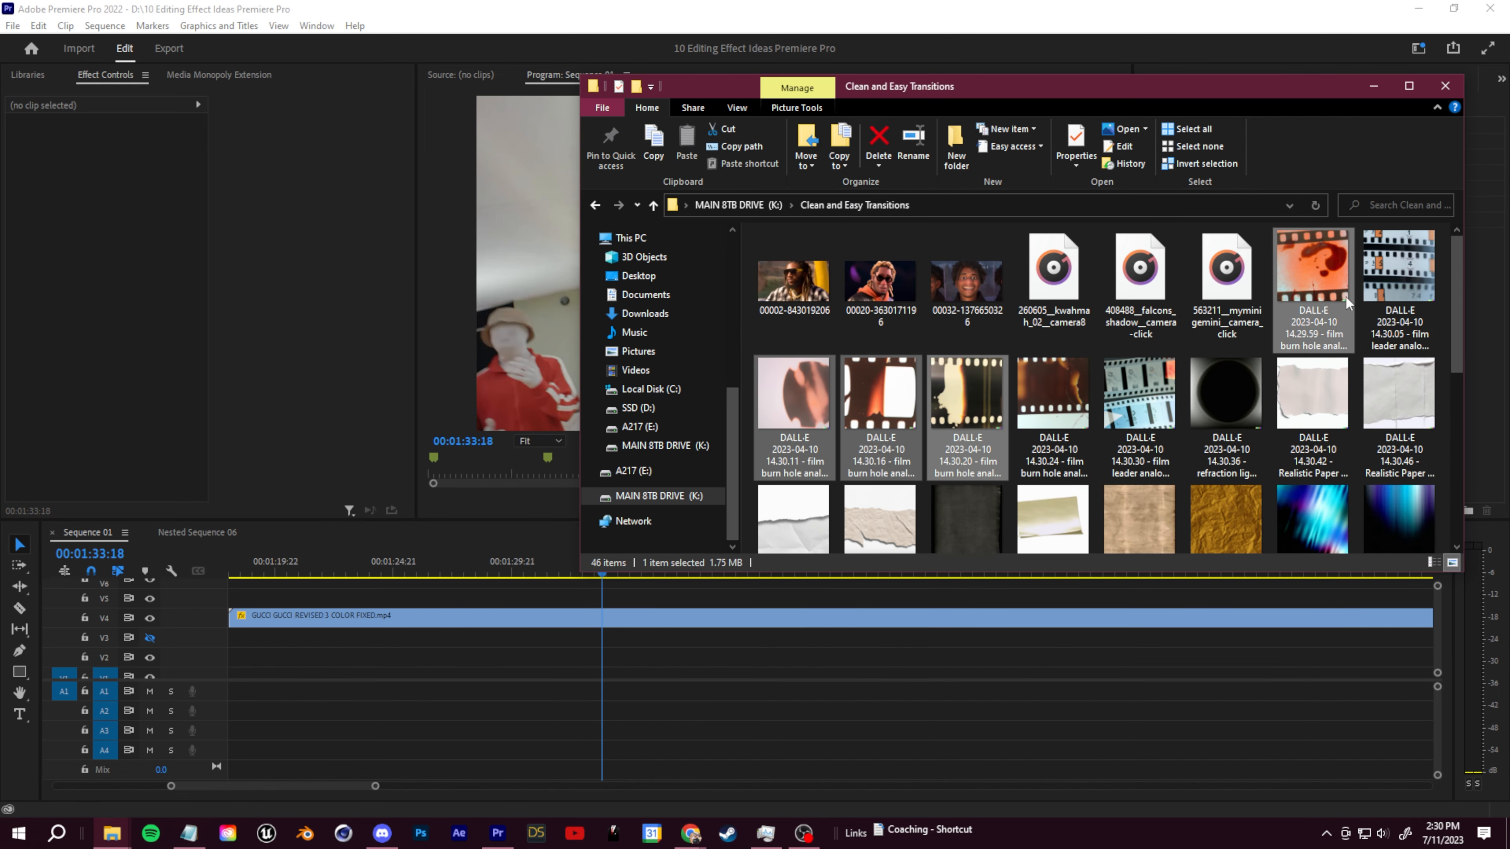
left_click(967, 393, "ctrl")
left_click_drag(967, 392, 610, 595)
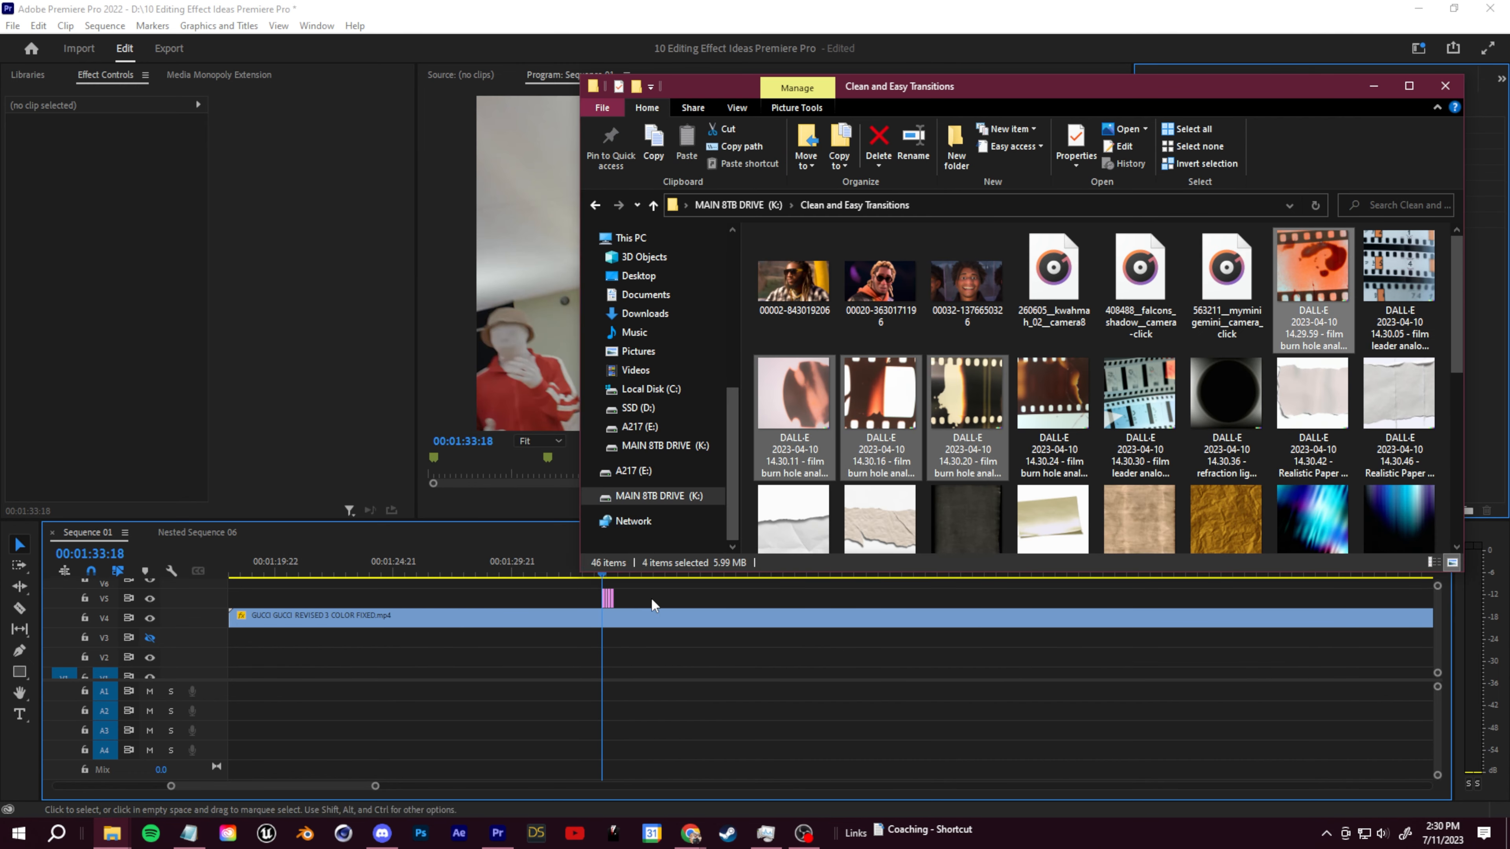
left_click(651, 600)
Trim the four film burn images on V5 to one frame each and place them back to back without gaps.
scroll(595, 611, "up", 8)
left_click(687, 568)
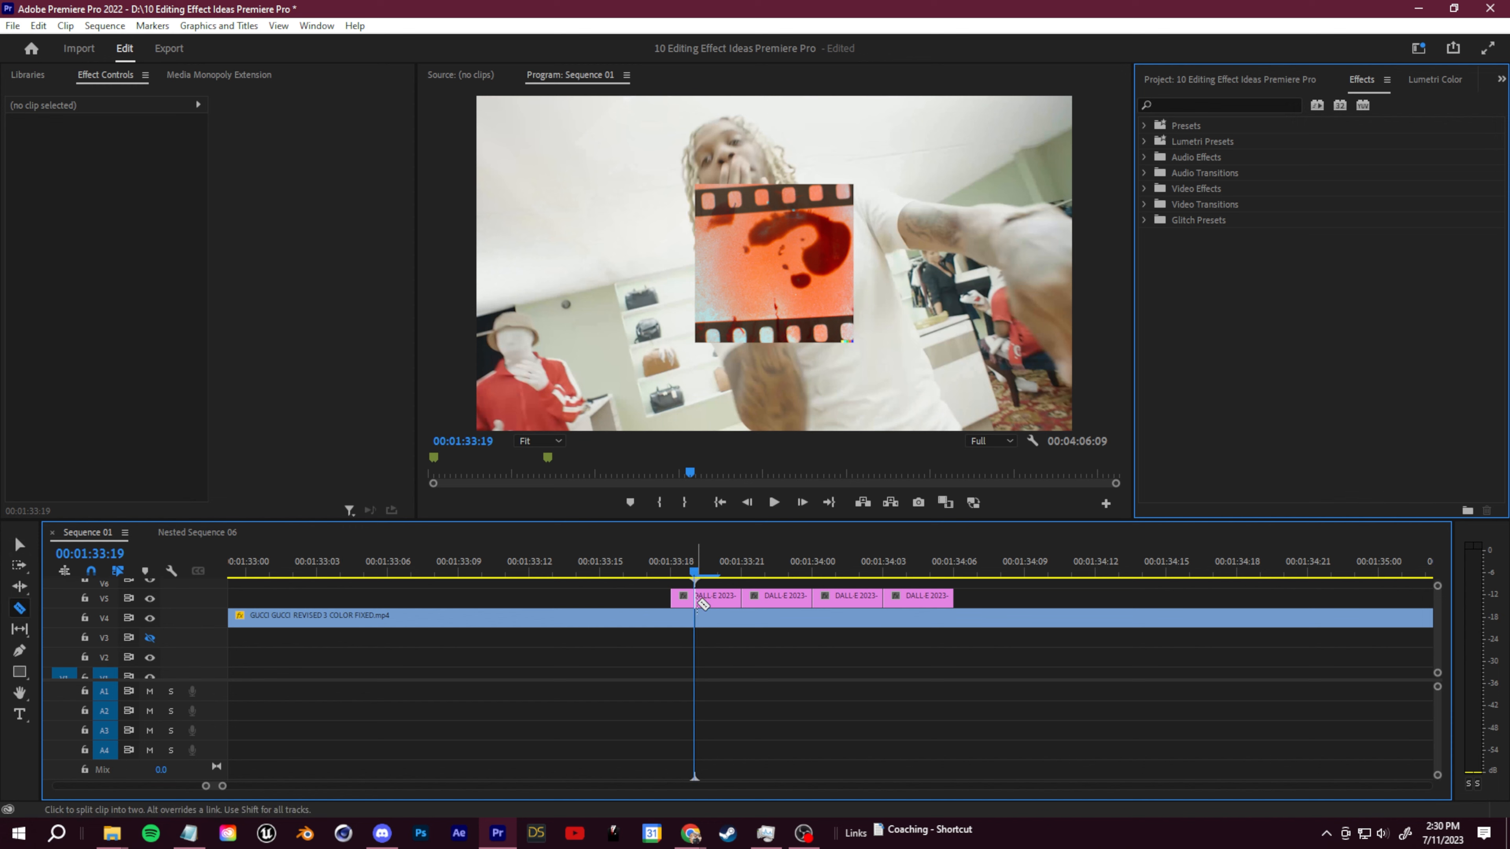
left_click_drag(722, 599, 737, 604)
left_click(710, 569)
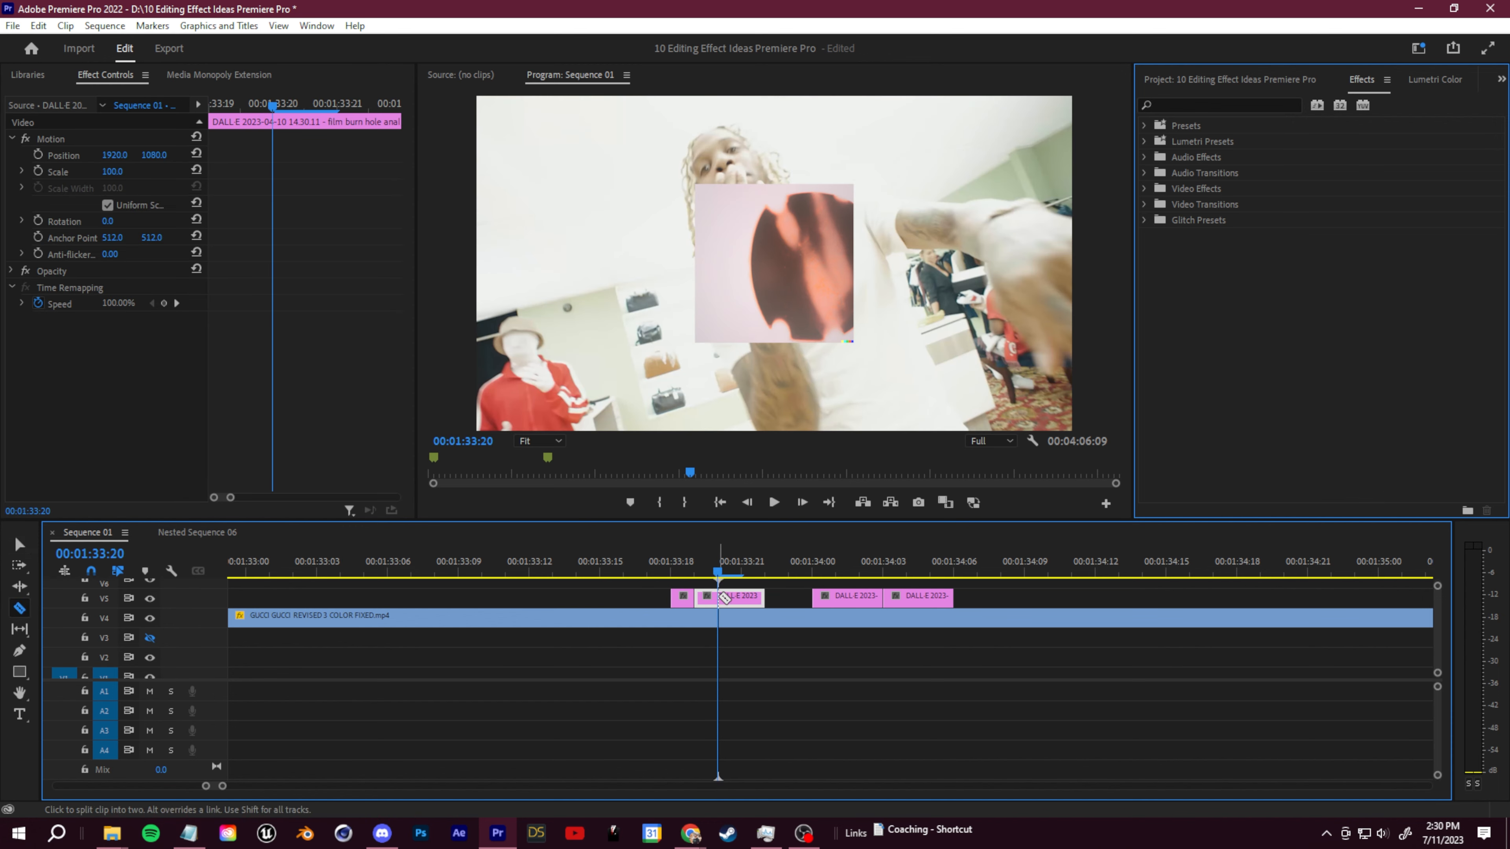
key("Delete")
key("c")
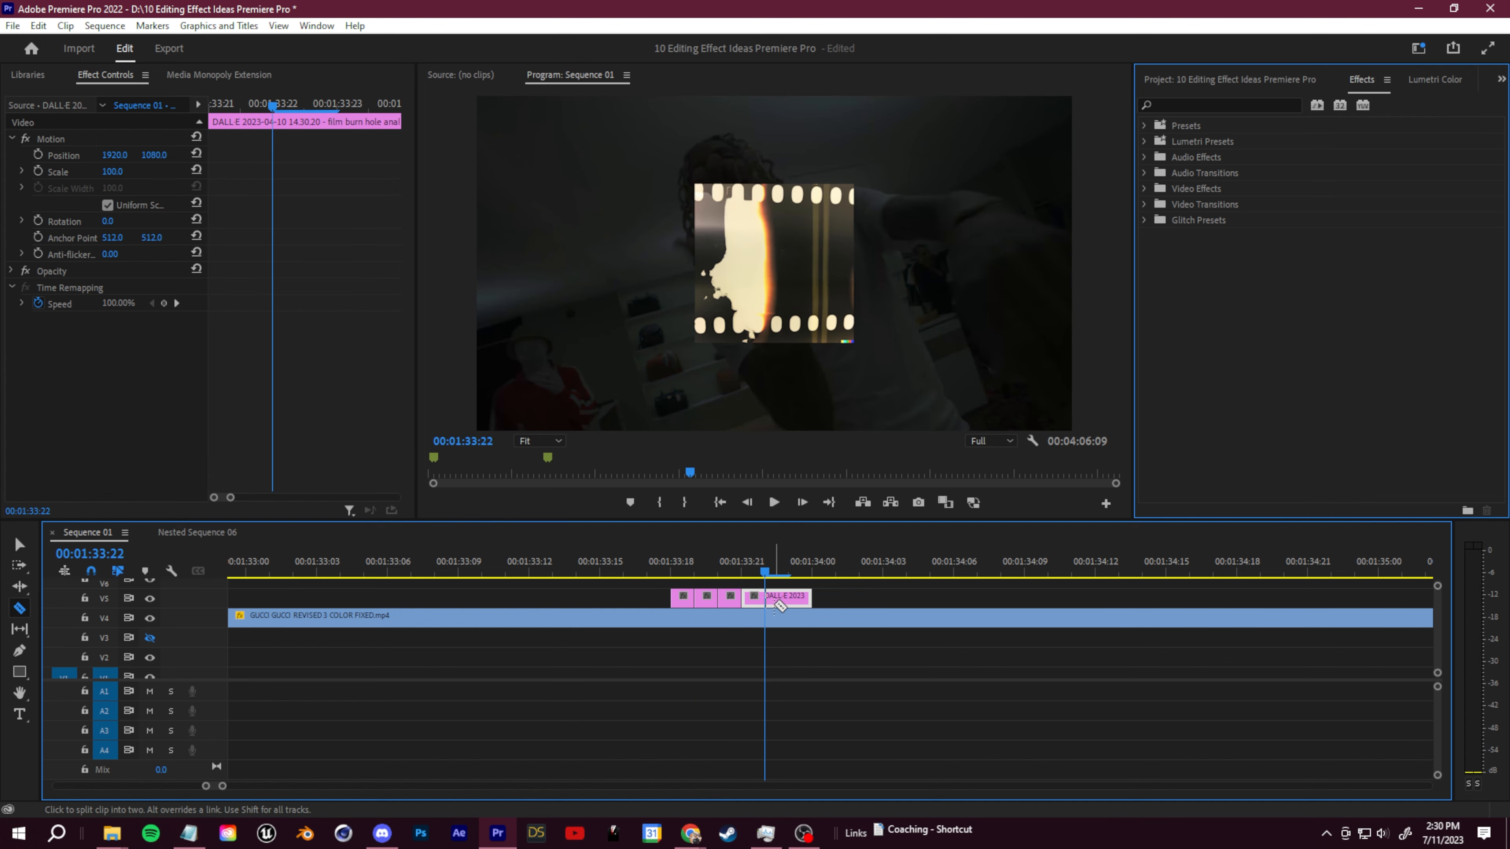
left_click(765, 597)
key("v")
left_click_drag(765, 569, 694, 568)
key("Delete")
key("Left")
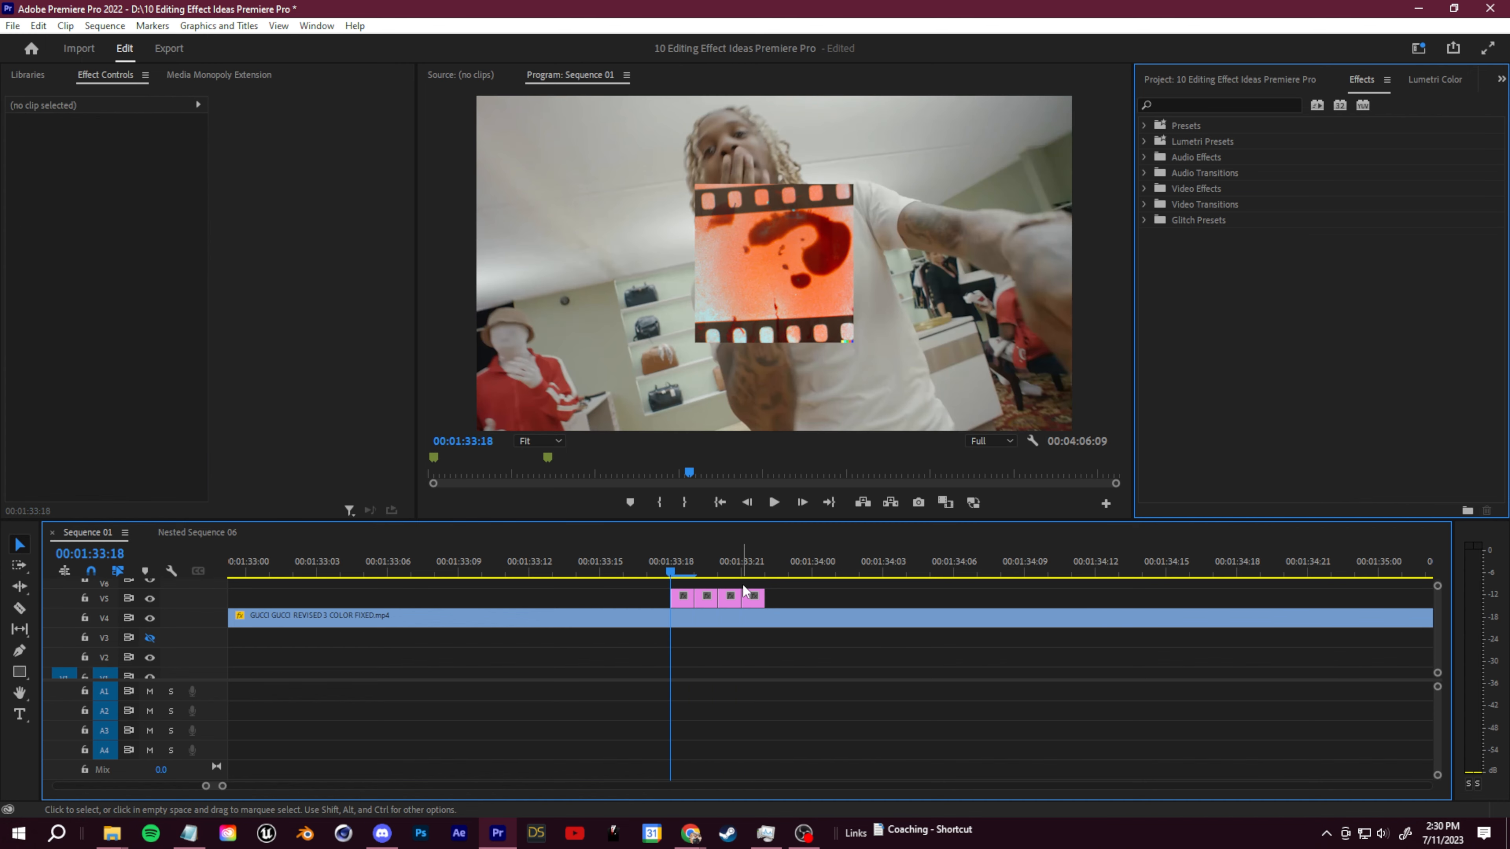
Set the first film burn image's scale to 400 and its position to 1920, 1774 so it fills the frame.
left_click(684, 601)
left_click_drag(117, 173, 254, 173)
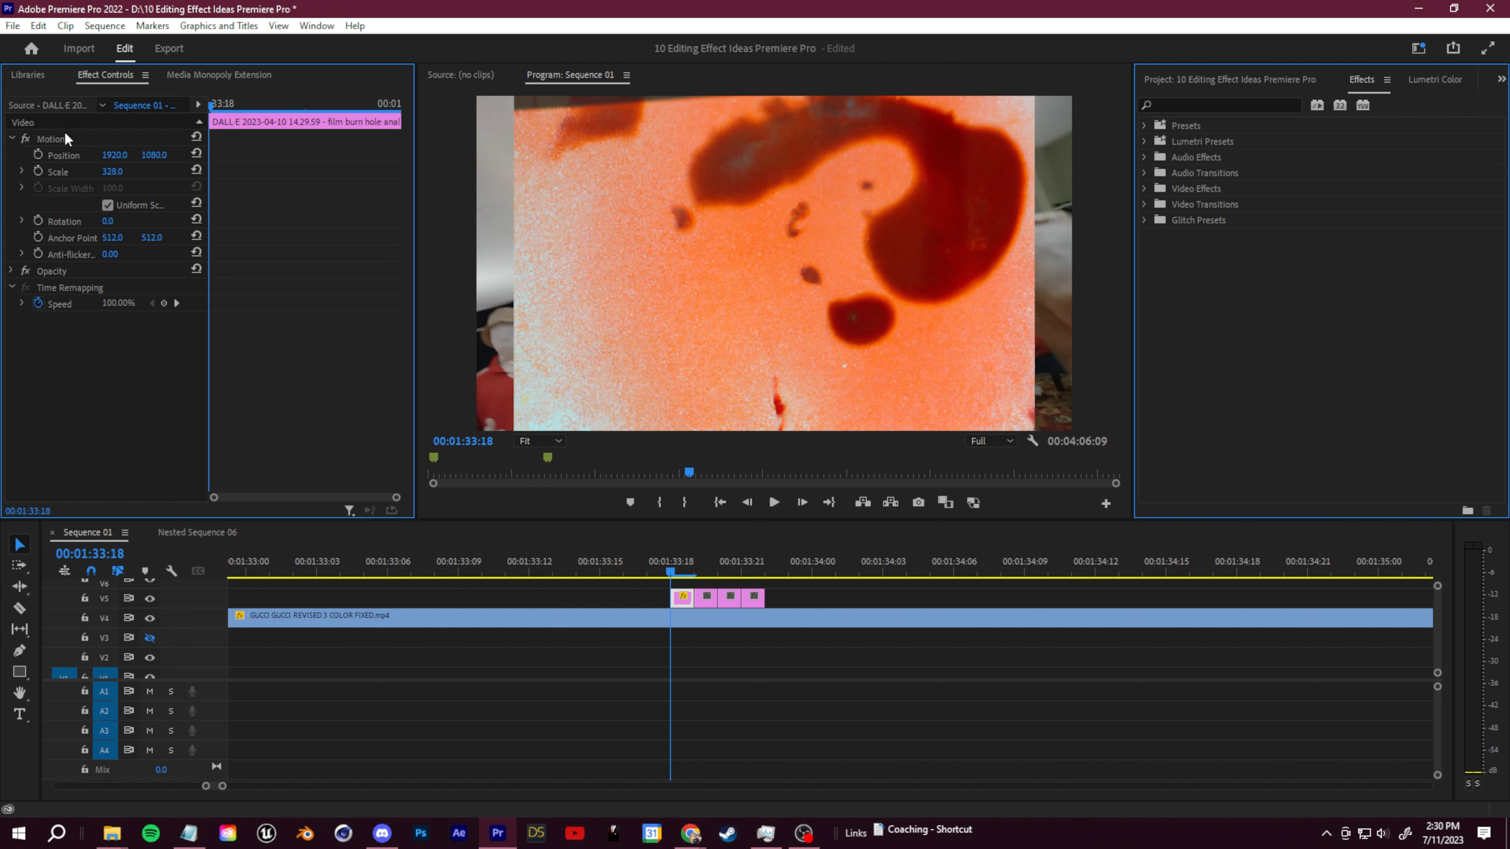
left_click_drag(112, 170, 568, 155)
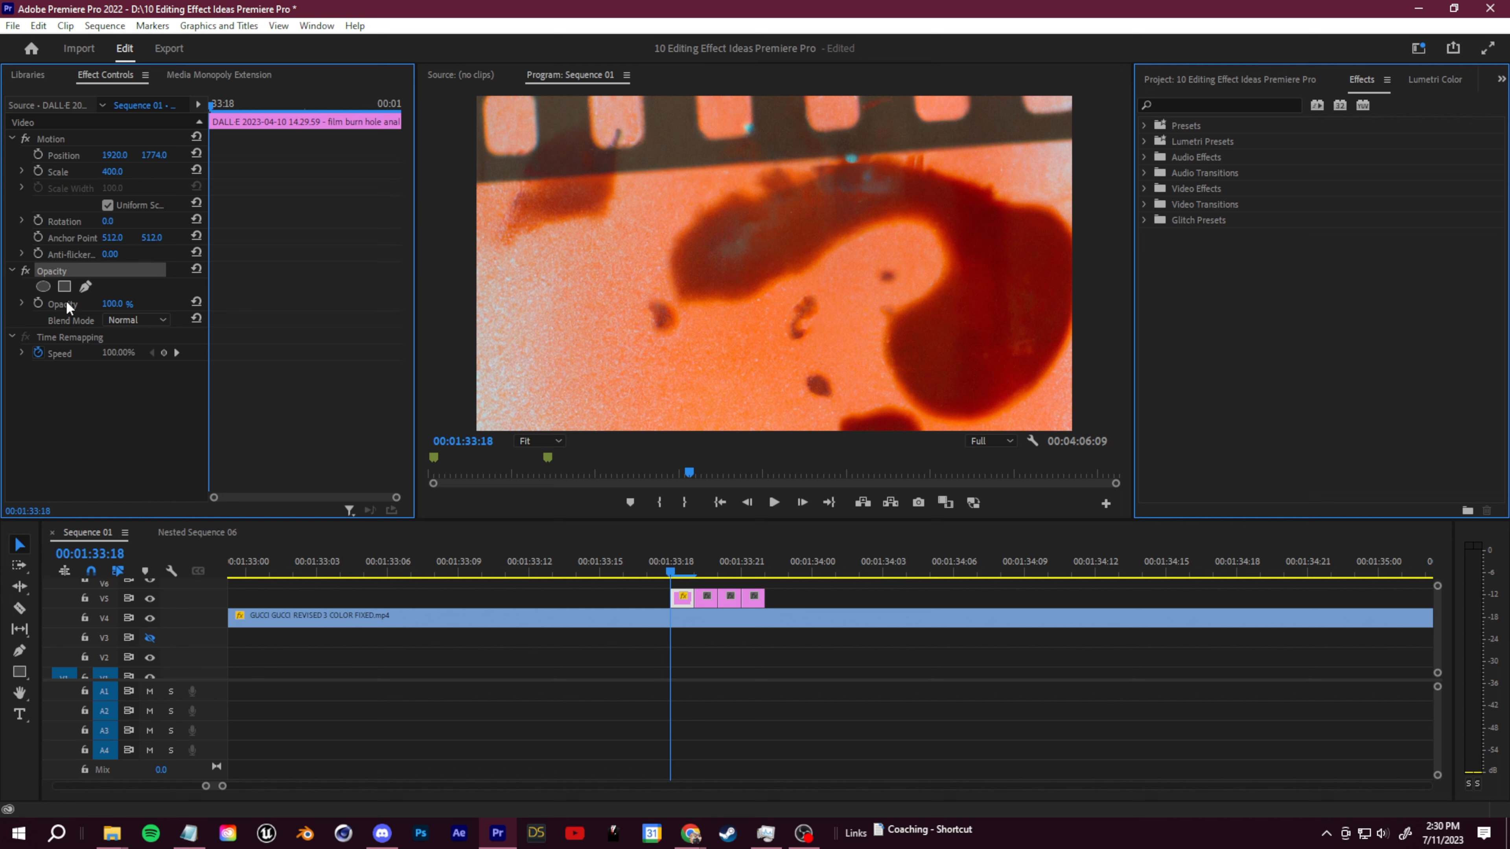
Compare the Linear Dodge (Add), Color Dodge and Screen blend modes on the first film burn image, keeping Color Dodge.
left_click(139, 322)
left_click(183, 512)
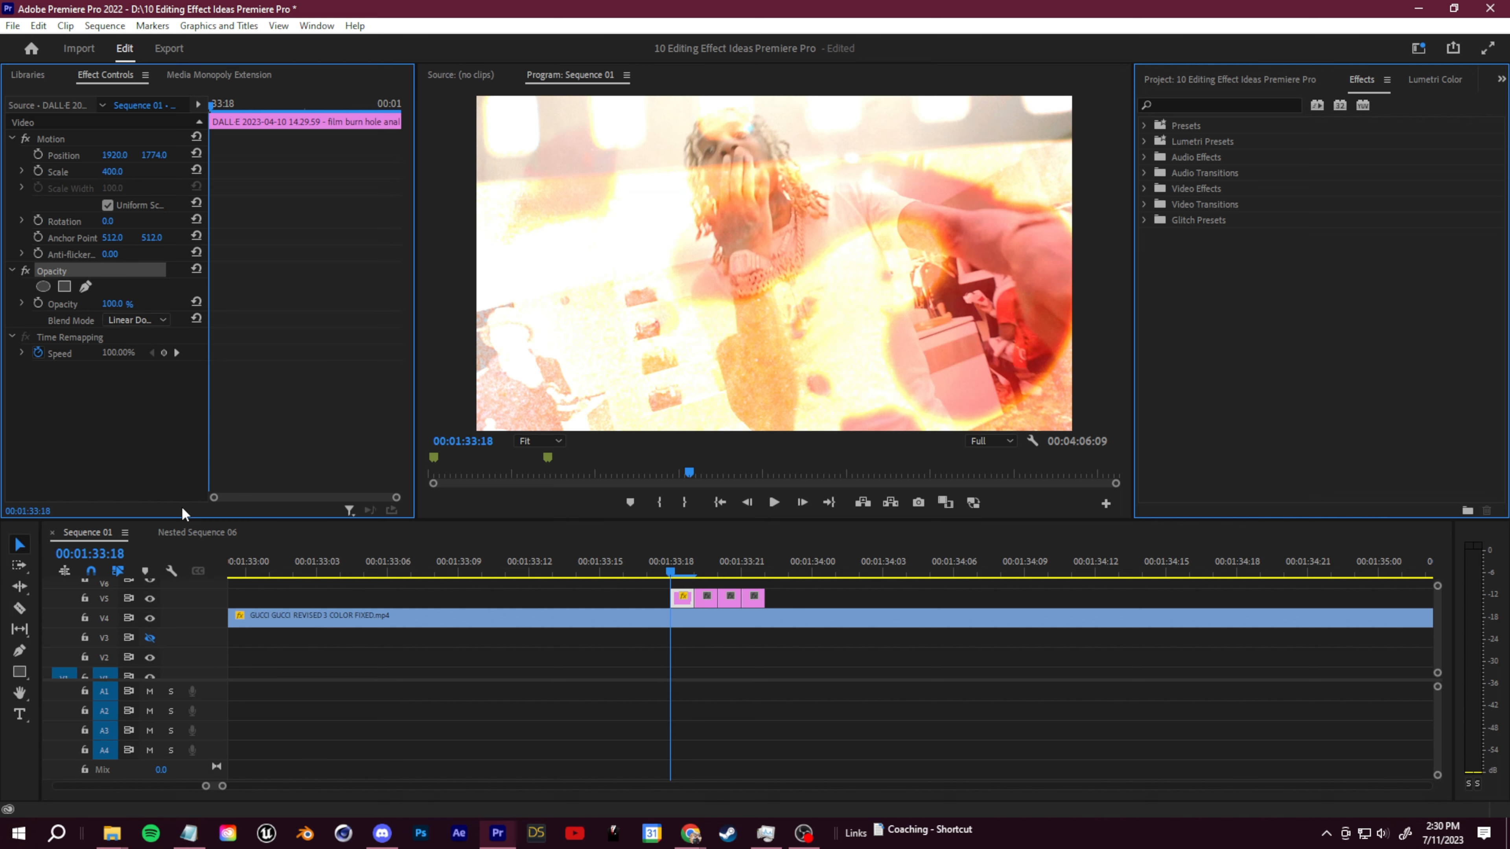
left_click(139, 320)
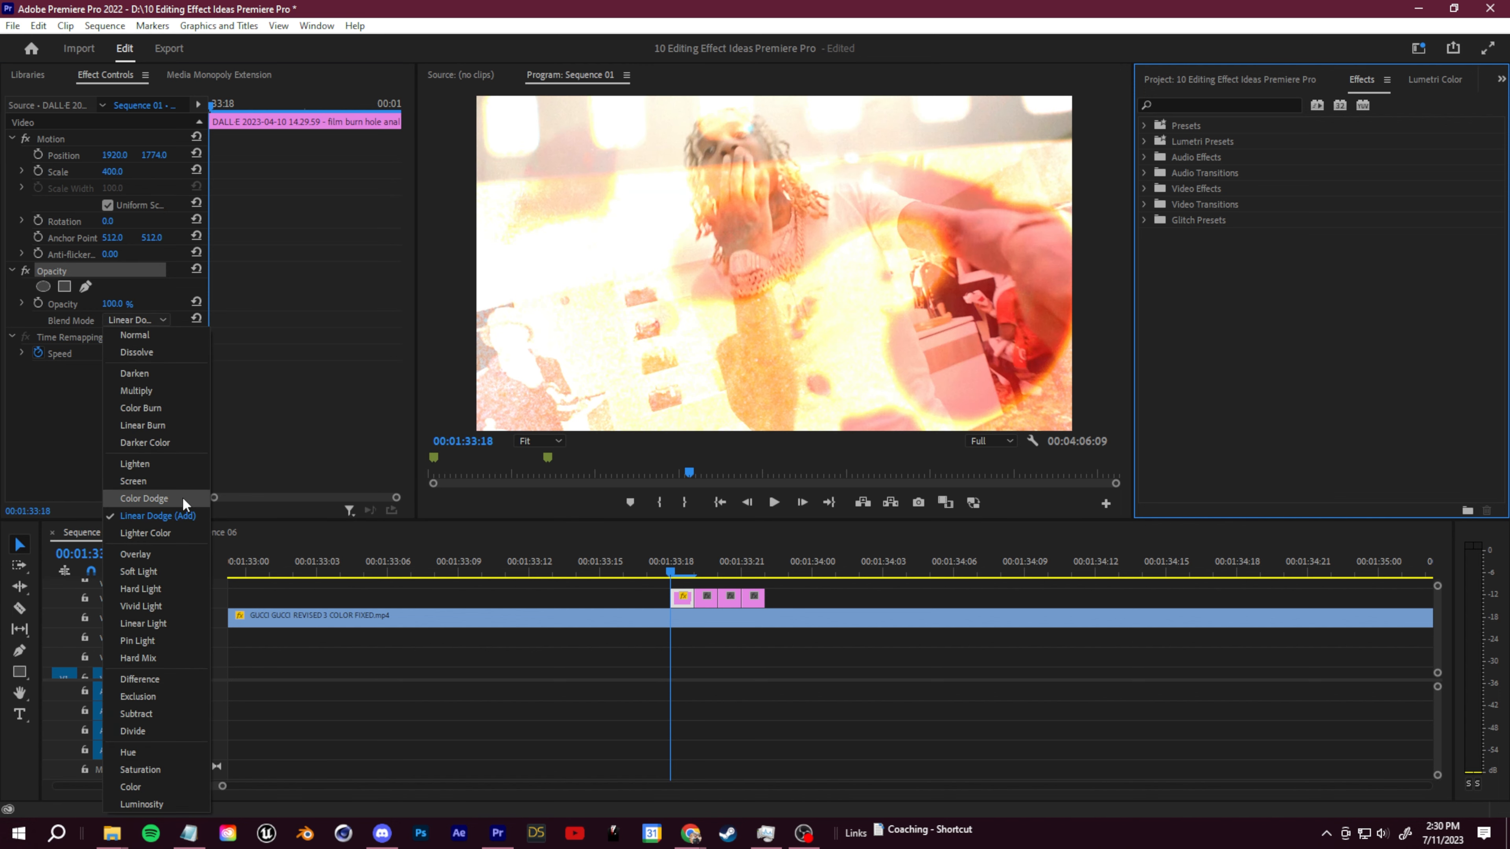
left_click(143, 499)
left_click(138, 320)
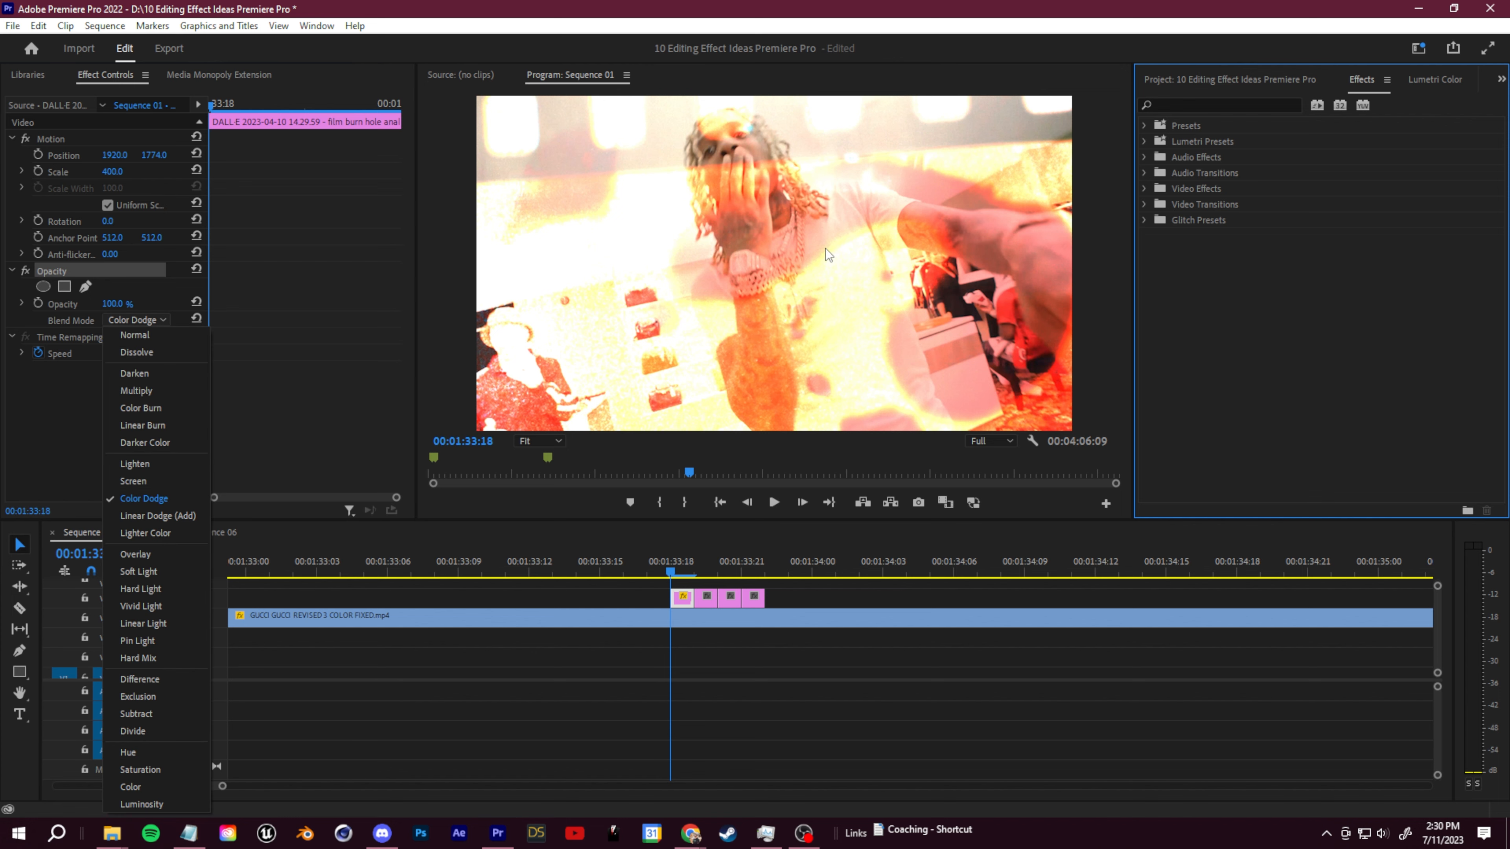
left_click(149, 481)
key("ctrl+z")
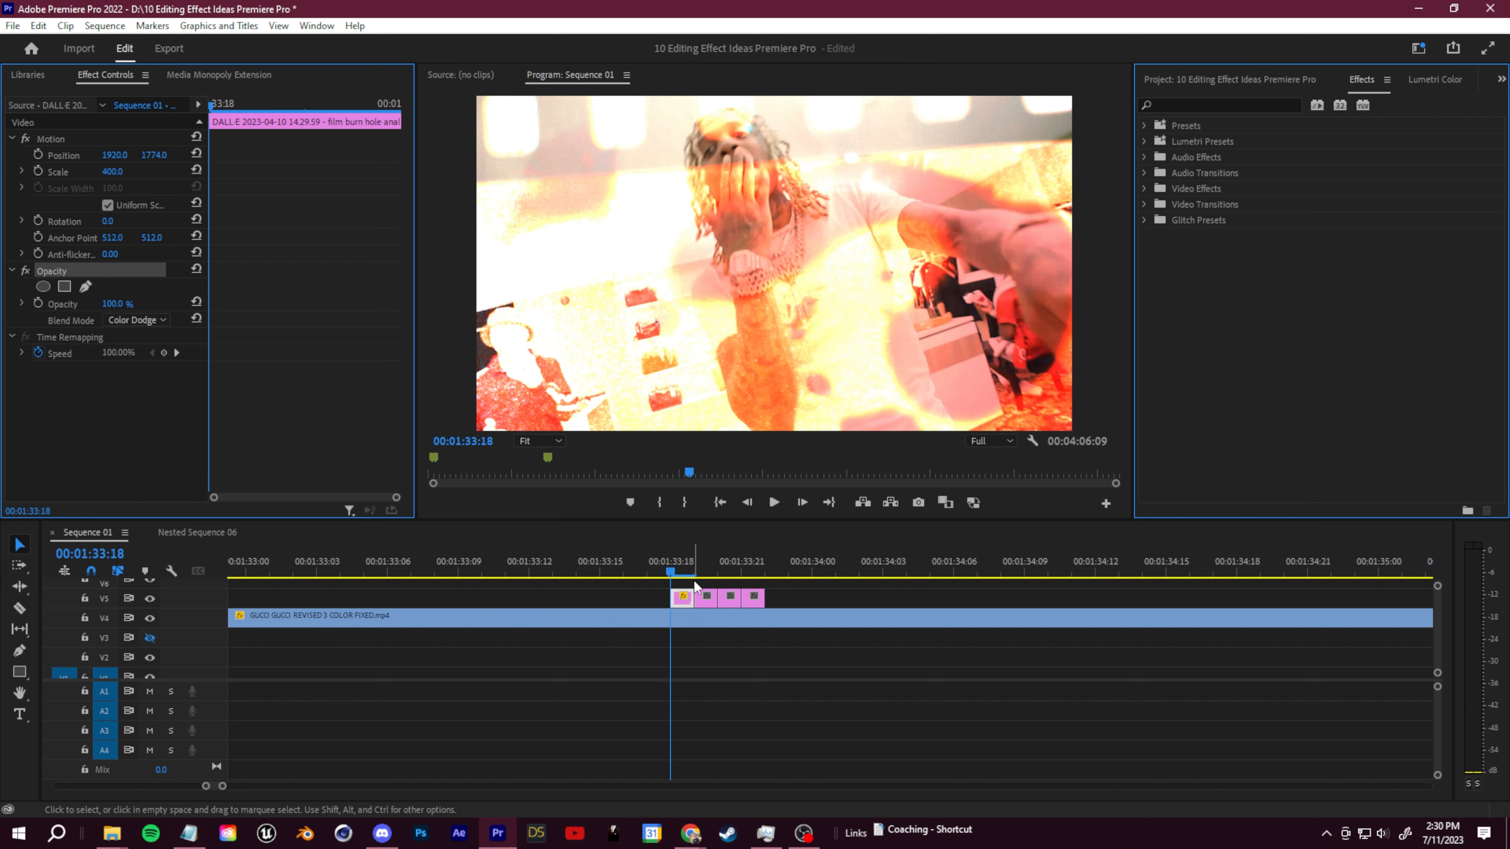
Copy the first film burn image and paste its Motion and Opacity attributes onto the other three images.
right_click(684, 606)
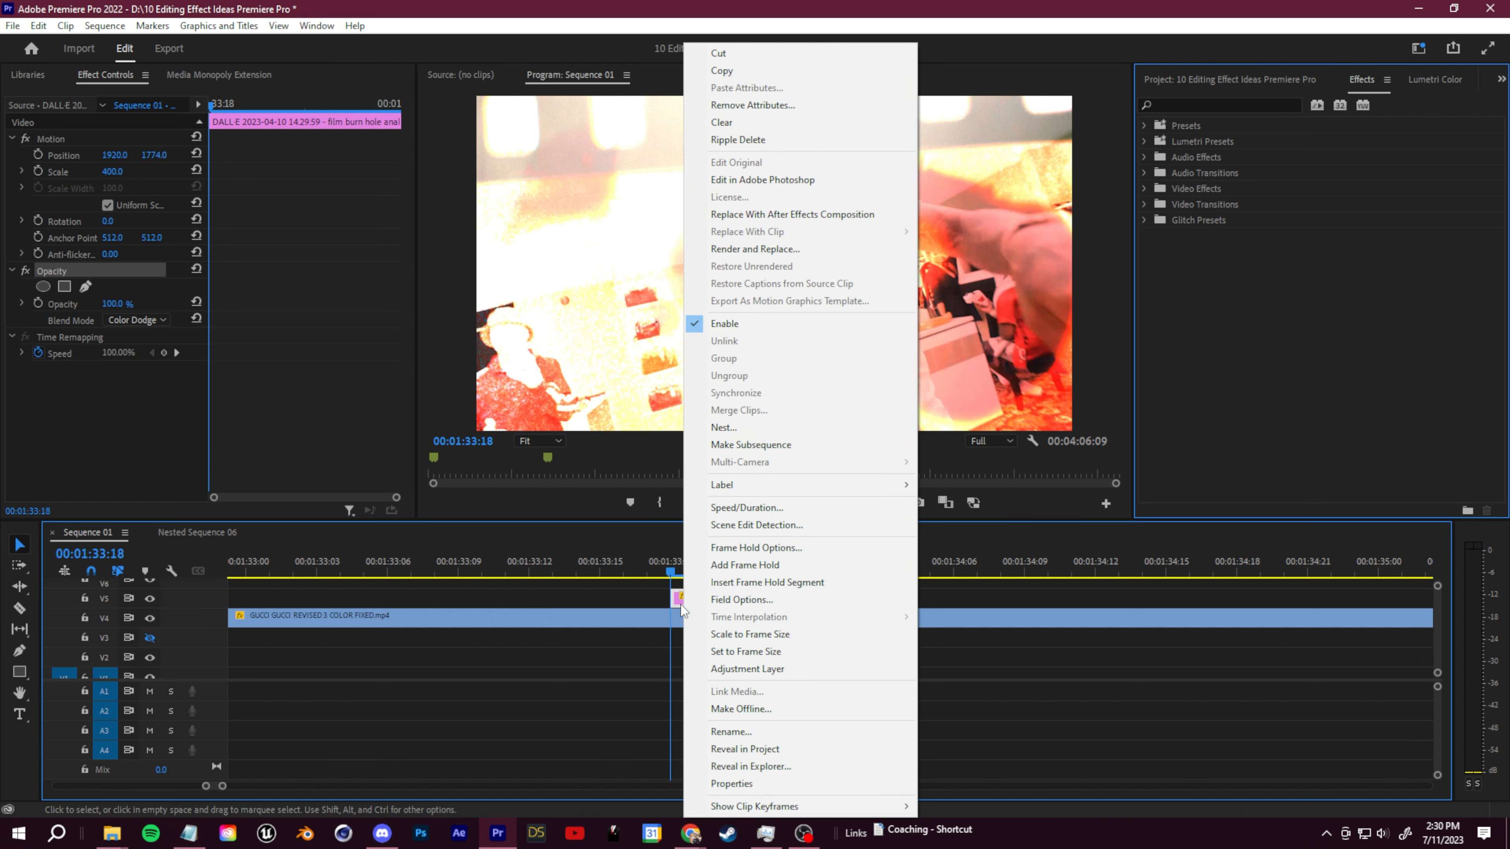
left_click(769, 73)
scroll(731, 663, "up", 1)
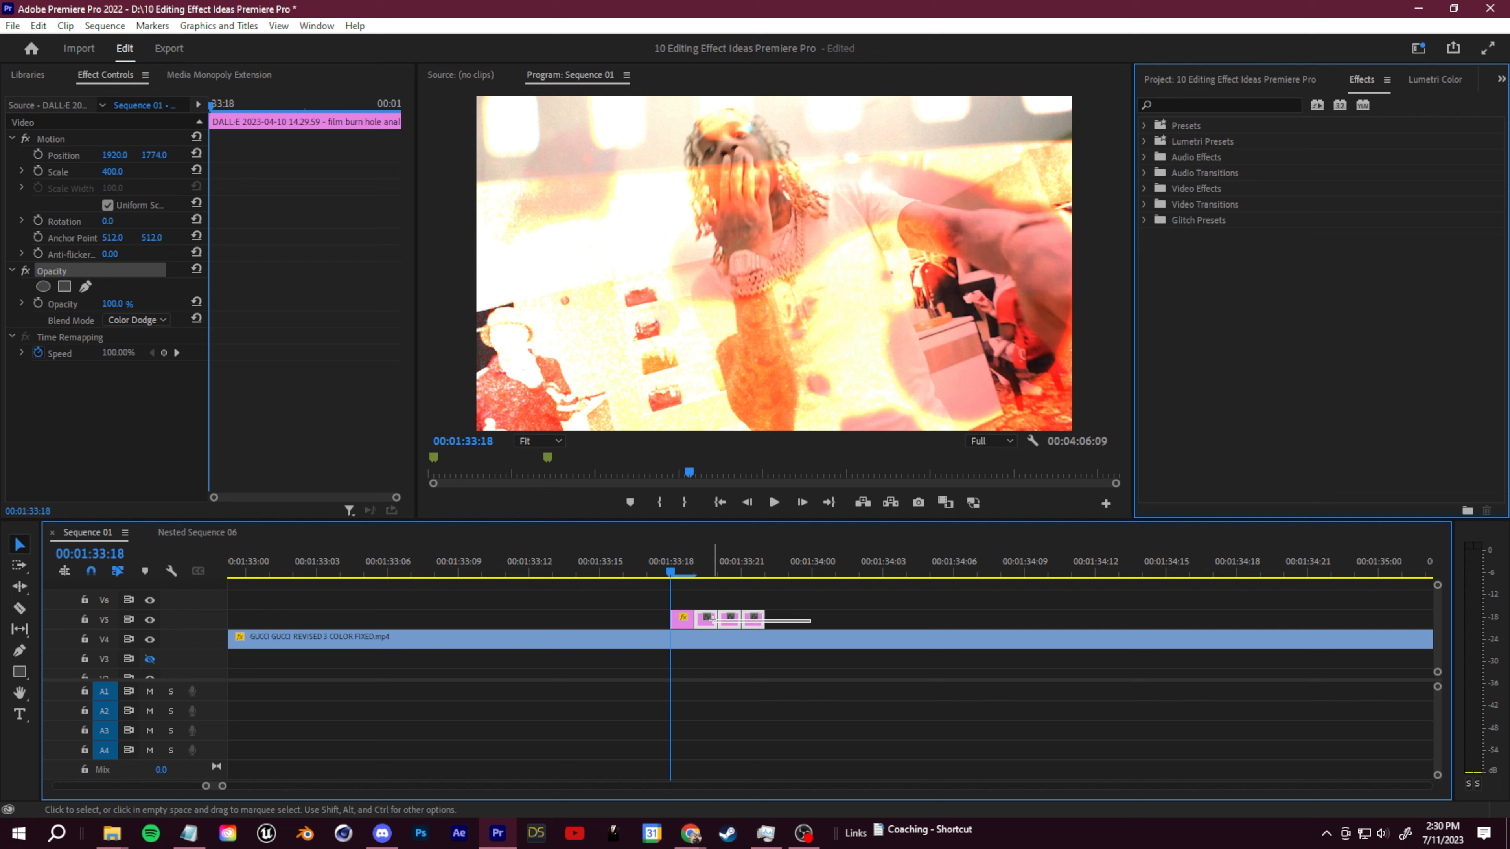
left_click_drag(713, 621, 705, 621)
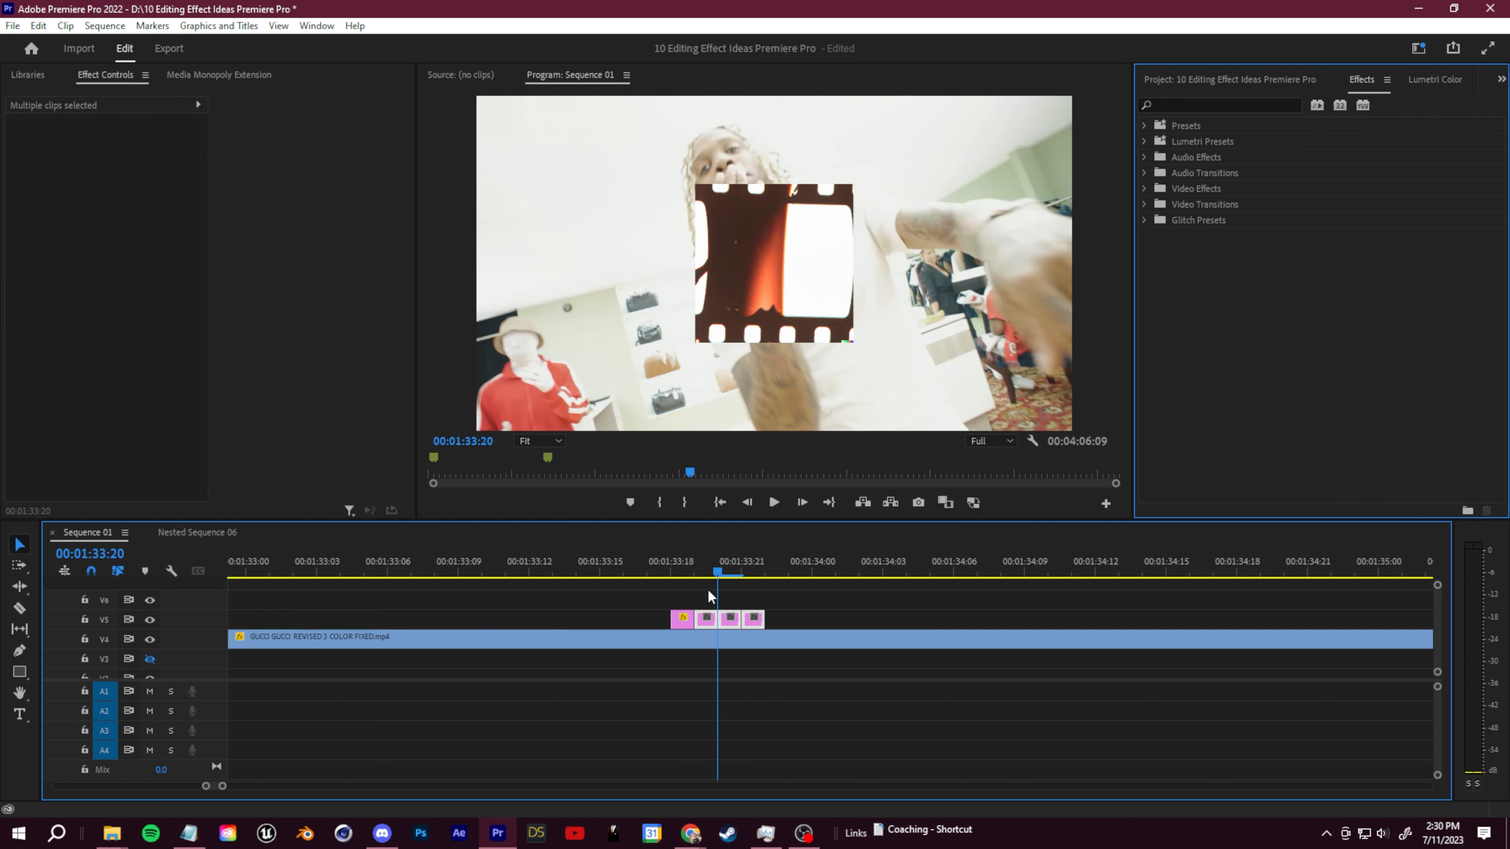
right_click(708, 622)
left_click(772, 111)
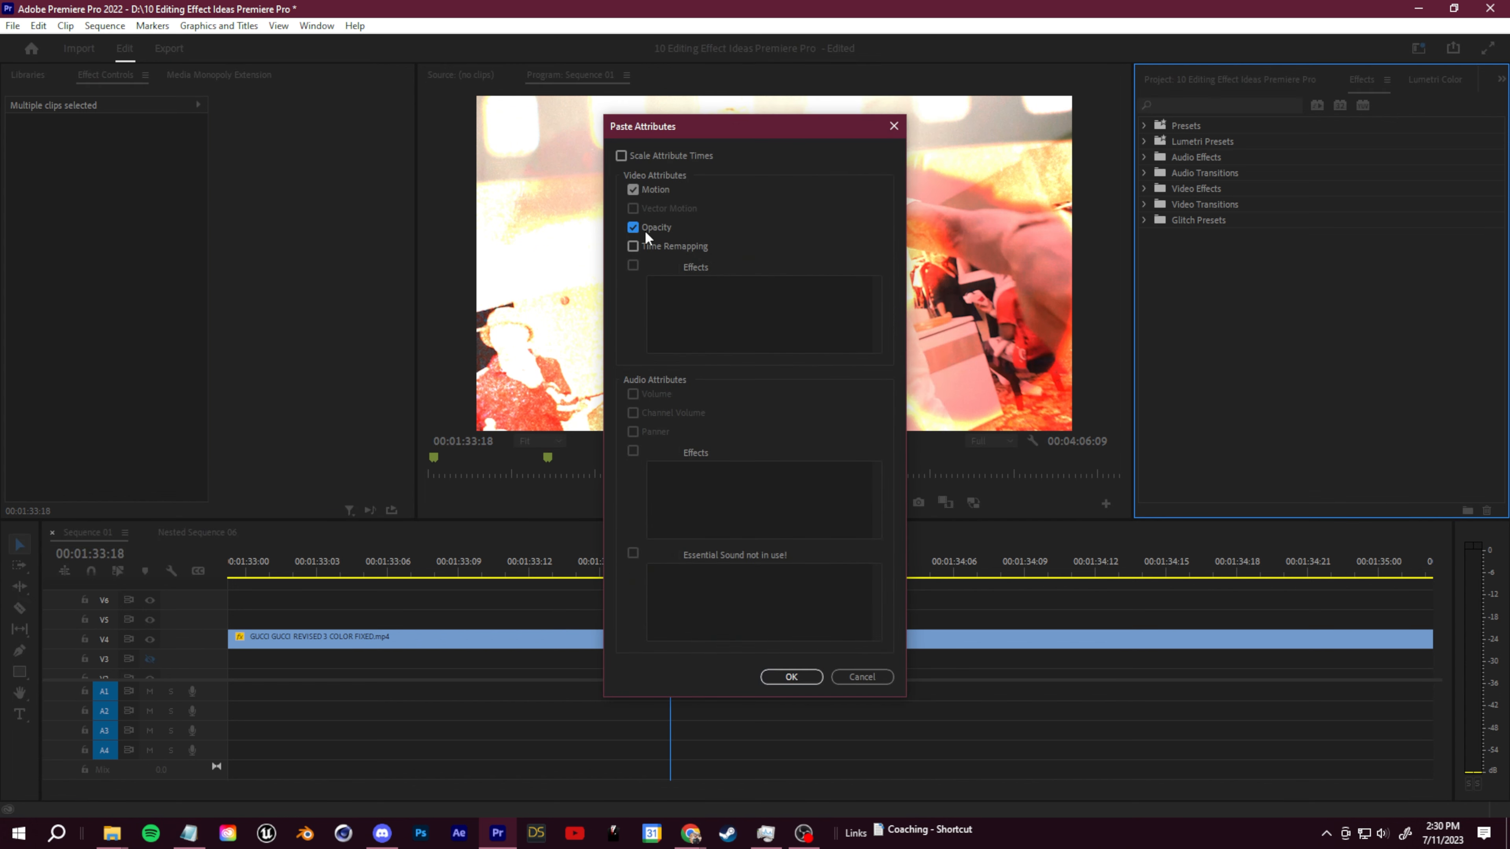
left_click(792, 677)
Move the four film burn images so they are centred on 00:01:34:06 and split the V4 video clip there.
left_click_drag(694, 568, 953, 587)
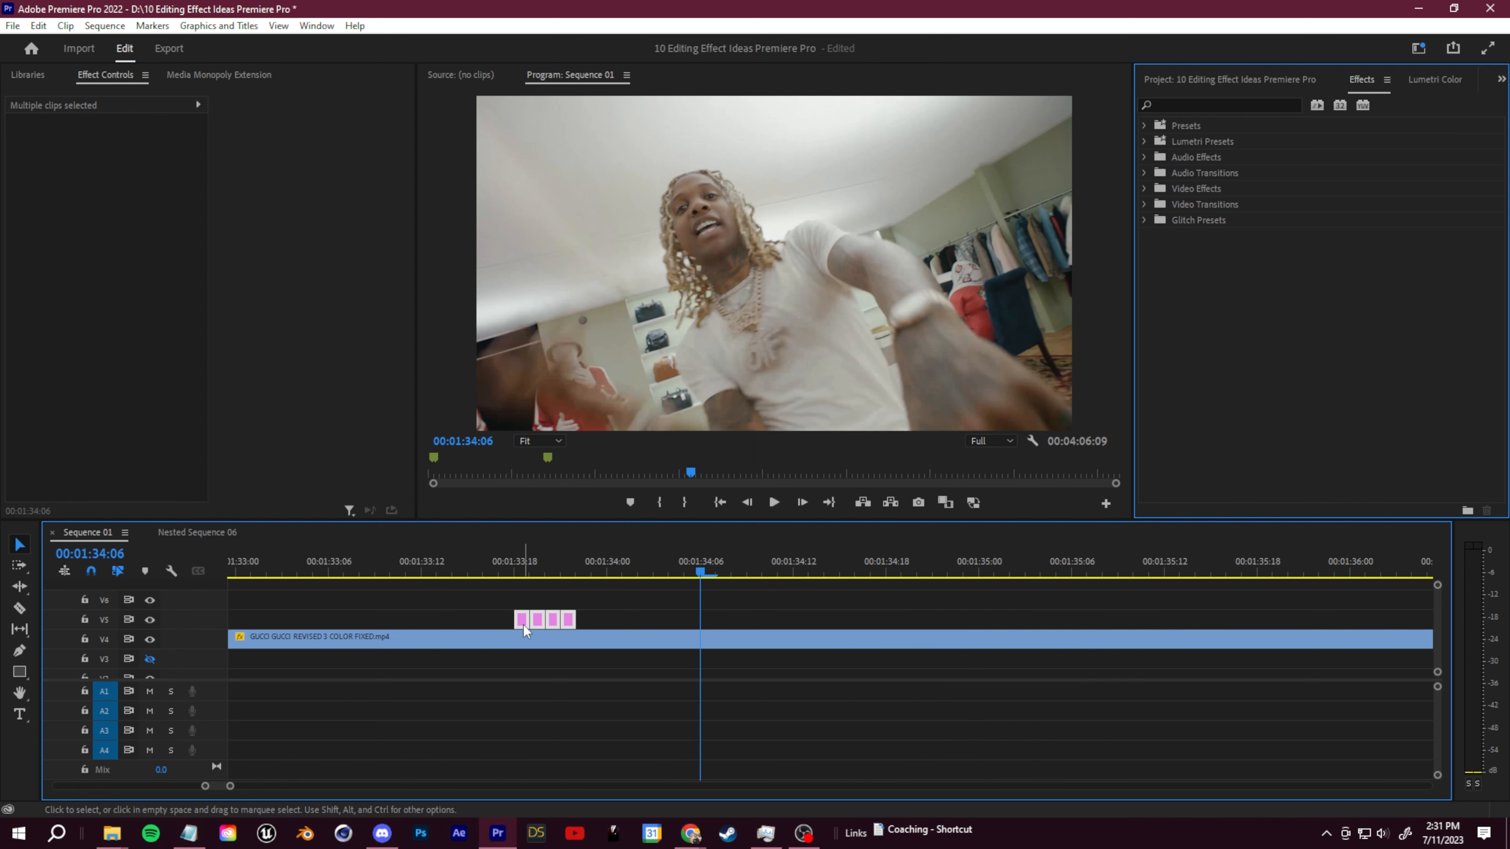
left_click_drag(524, 626, 611, 619)
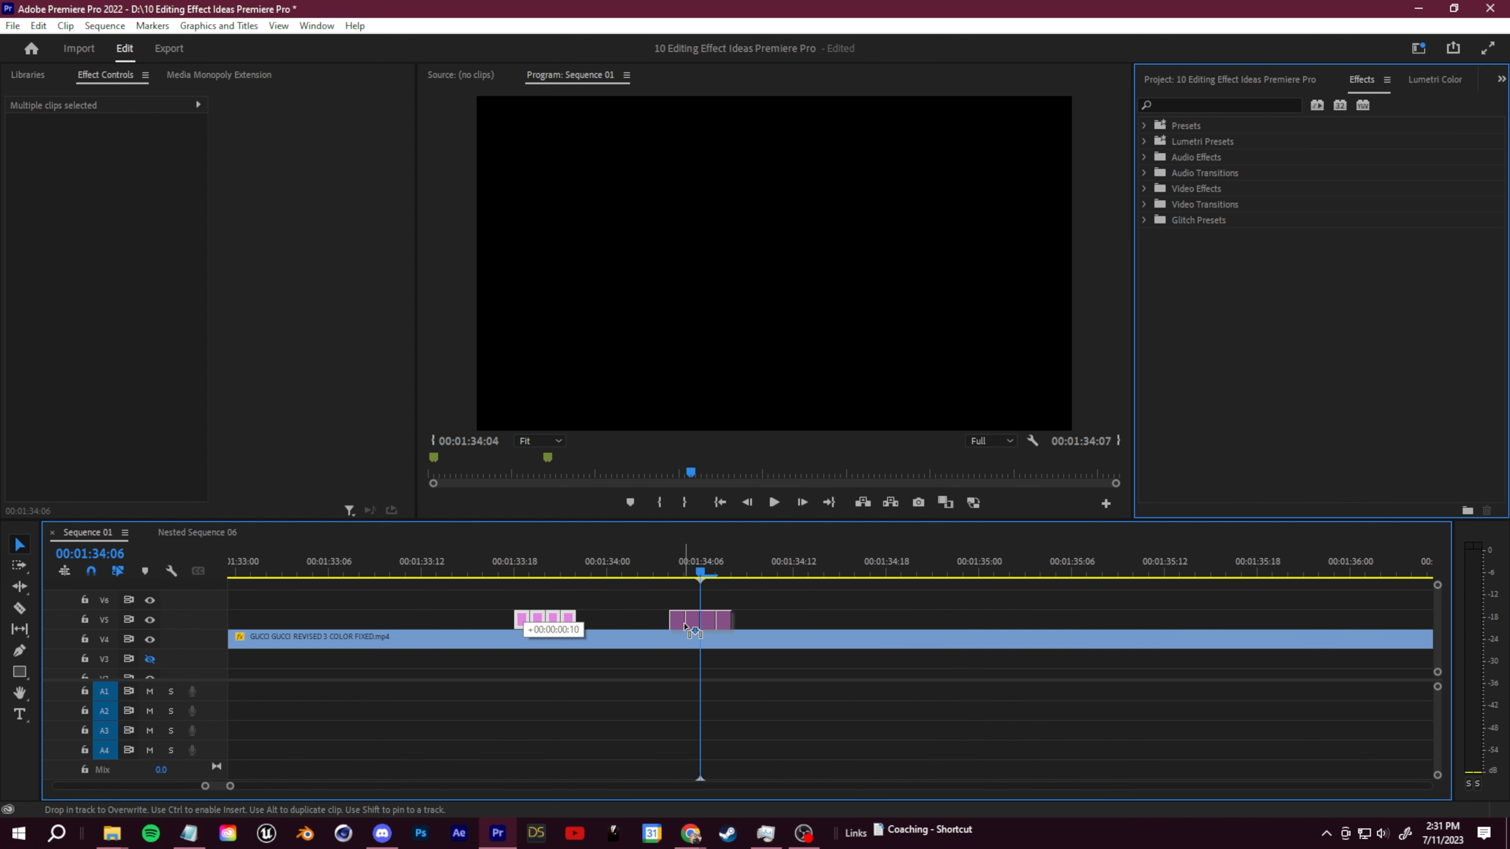
left_click_drag(685, 625, 686, 625)
left_click(703, 640)
key("v")
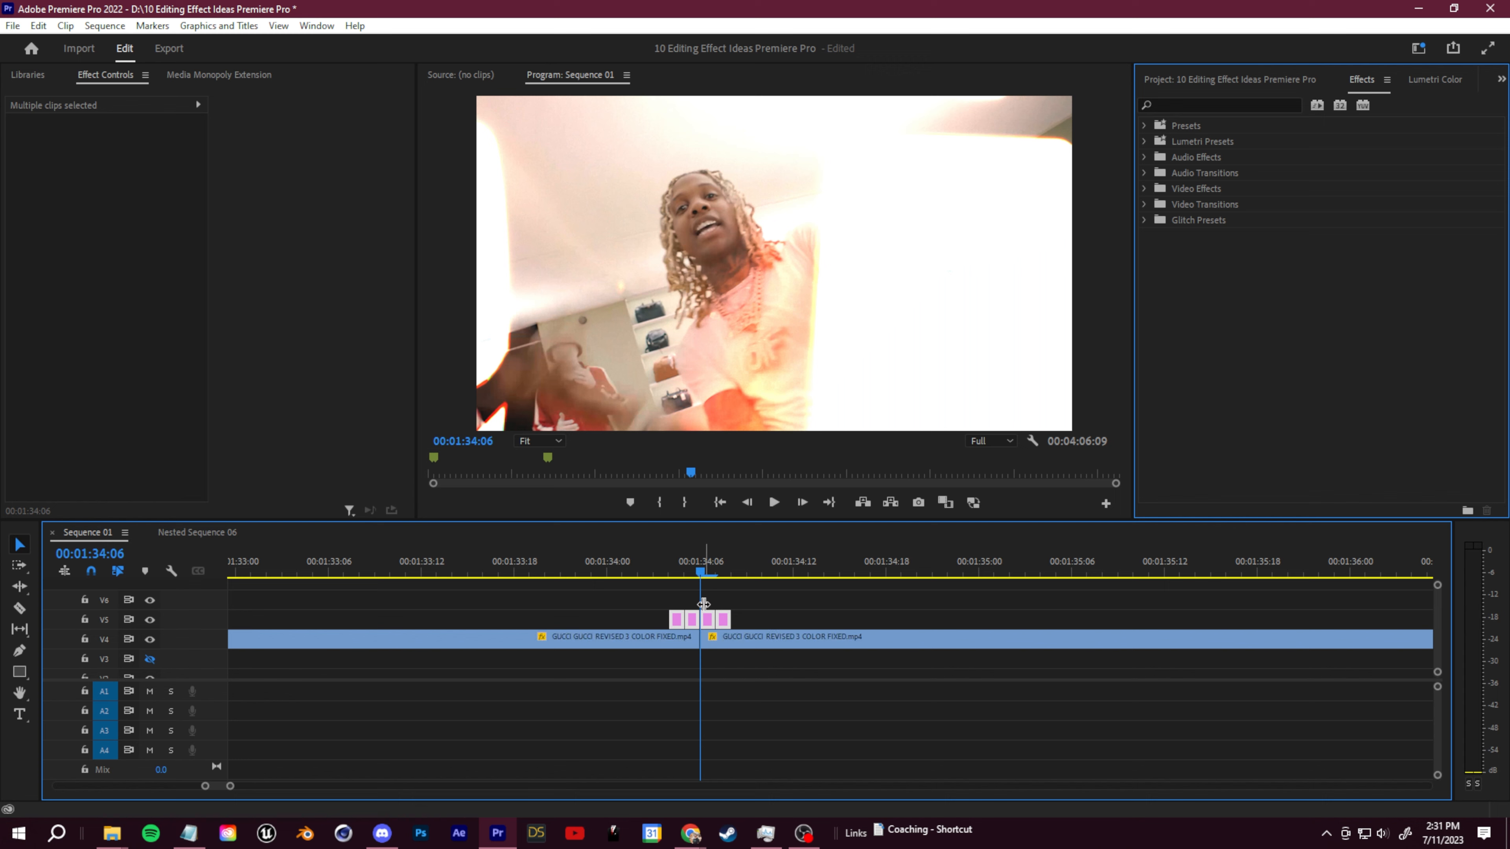
Play the film burn transition over the new cut several times, starting from around 00:01:34:00, to review its timing.
key("space")
left_click_drag(951, 574, 604, 613)
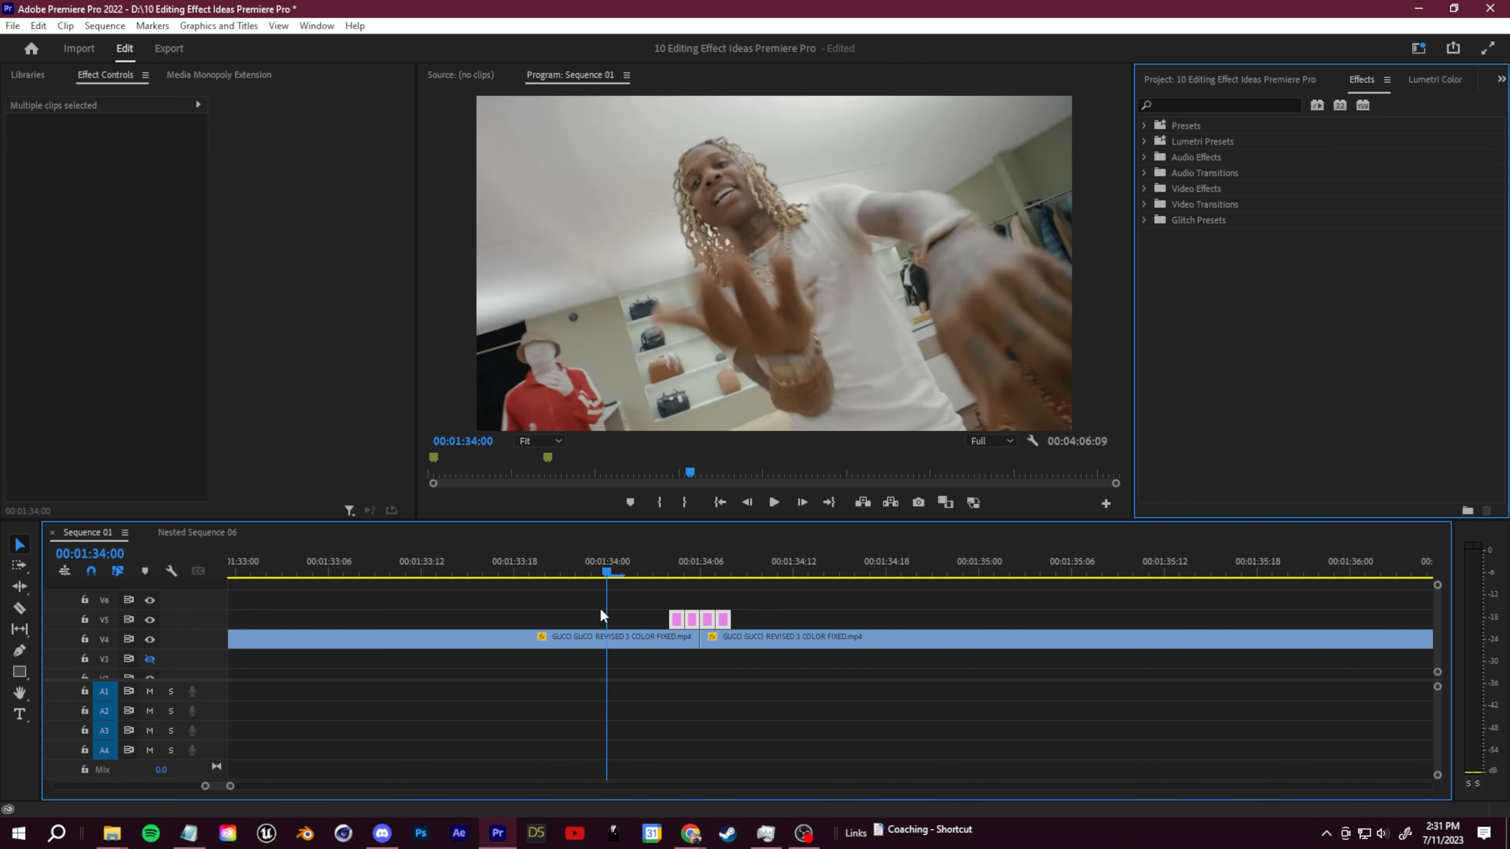
key("space")
key("space")
left_click_drag(861, 559, 591, 565)
key("space")
key("space")
left_click(622, 565)
key("space")
key("space")
left_click_drag(780, 566, 661, 594)
key("space")
key("space")
left_click_drag(862, 568, 674, 580)
scroll(647, 651, "up", 1)
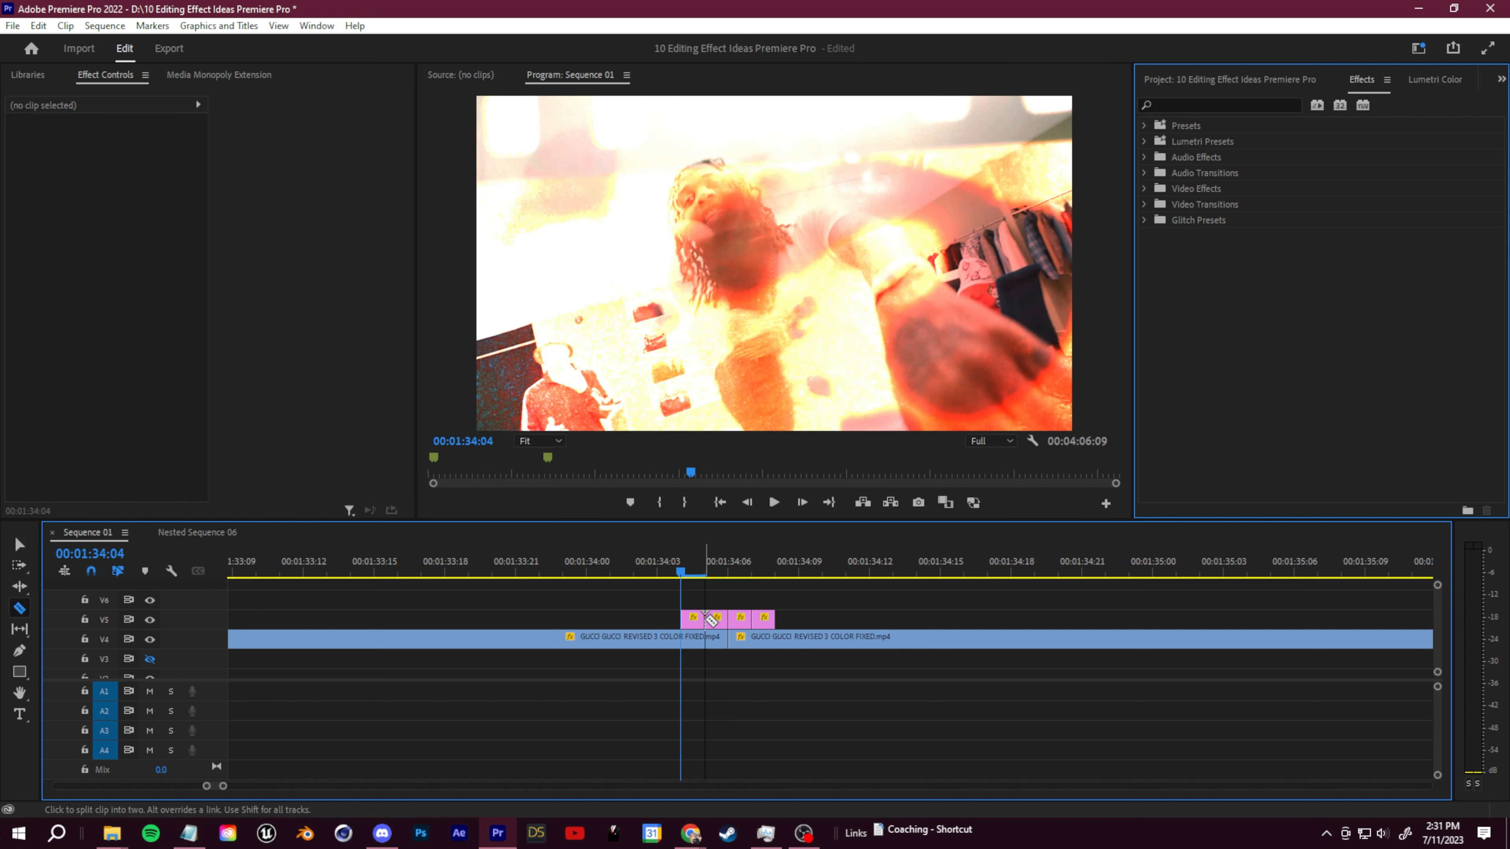
scroll(586, 678, "down", 4)
scroll(517, 633, "up", 4)
scroll(864, 649, "down", 5)
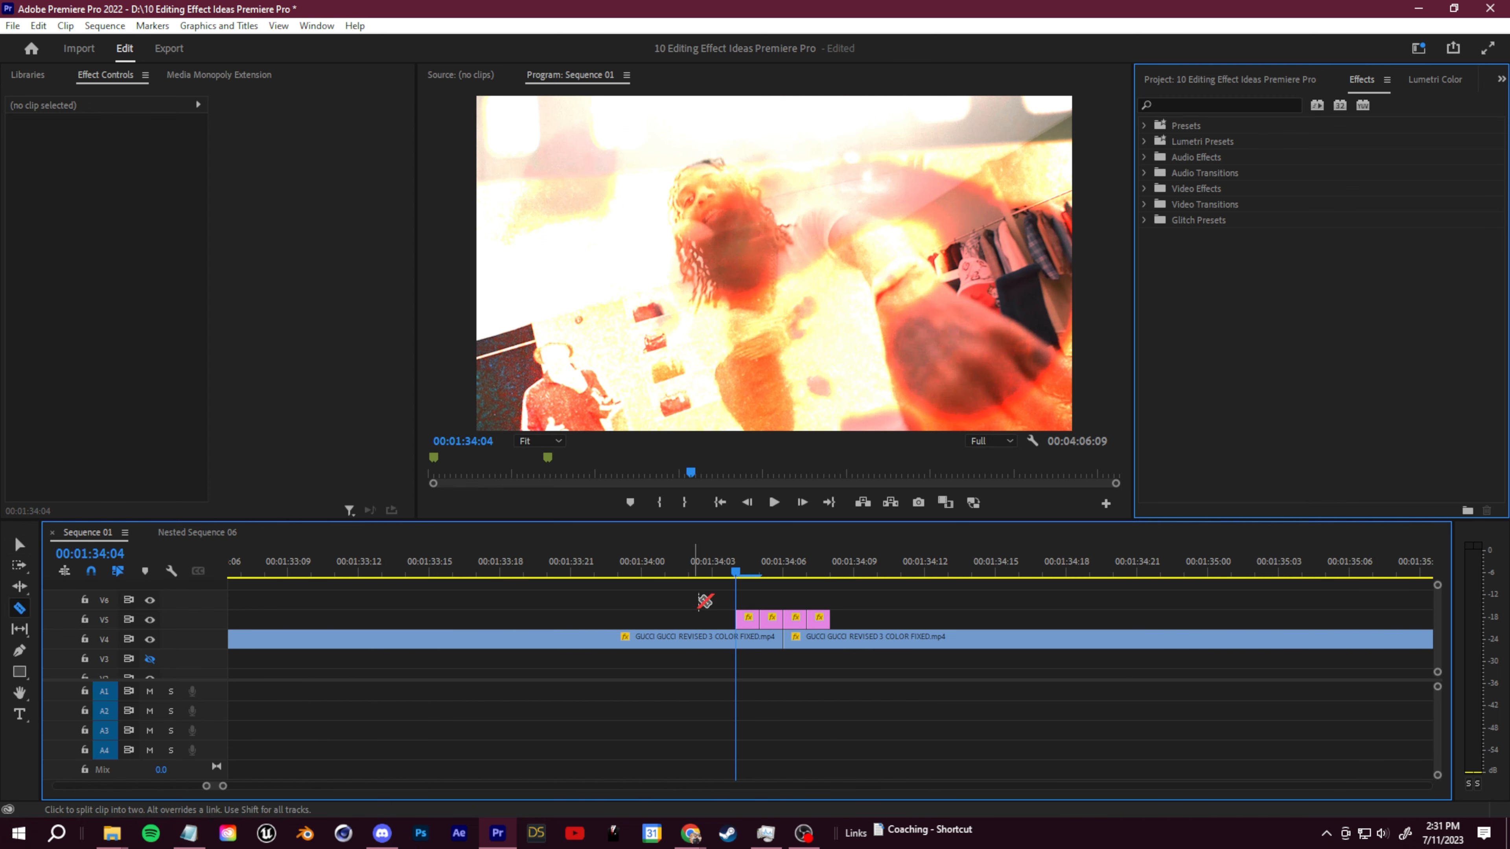
left_click_drag(738, 568, 947, 570)
left_click_drag(824, 567, 712, 569)
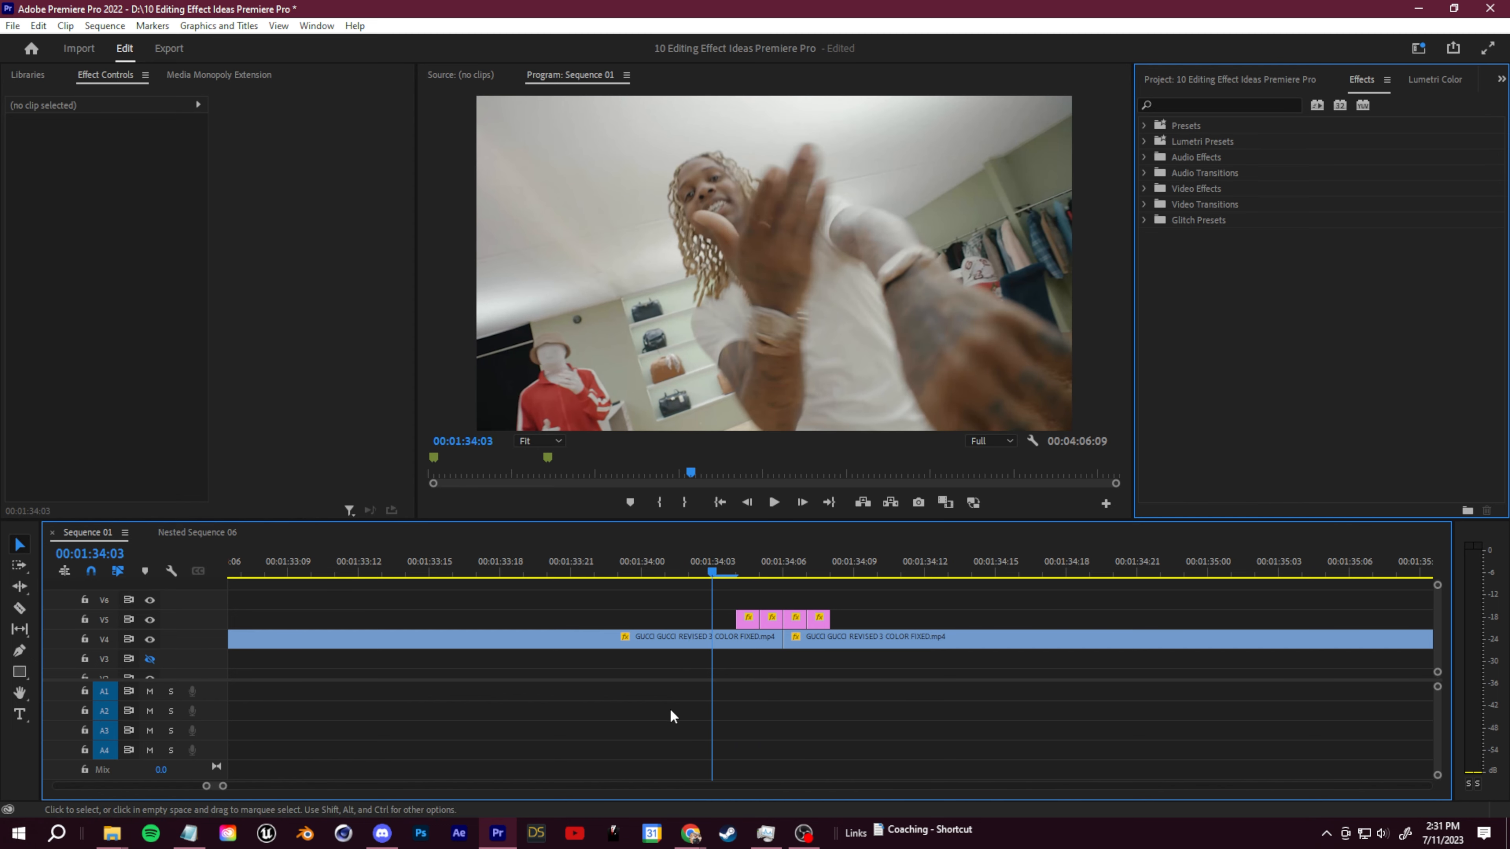
Switch to the browser and search Freesound for "camera click".
left_click(112, 833)
left_click_drag(1095, 94, 771, 106)
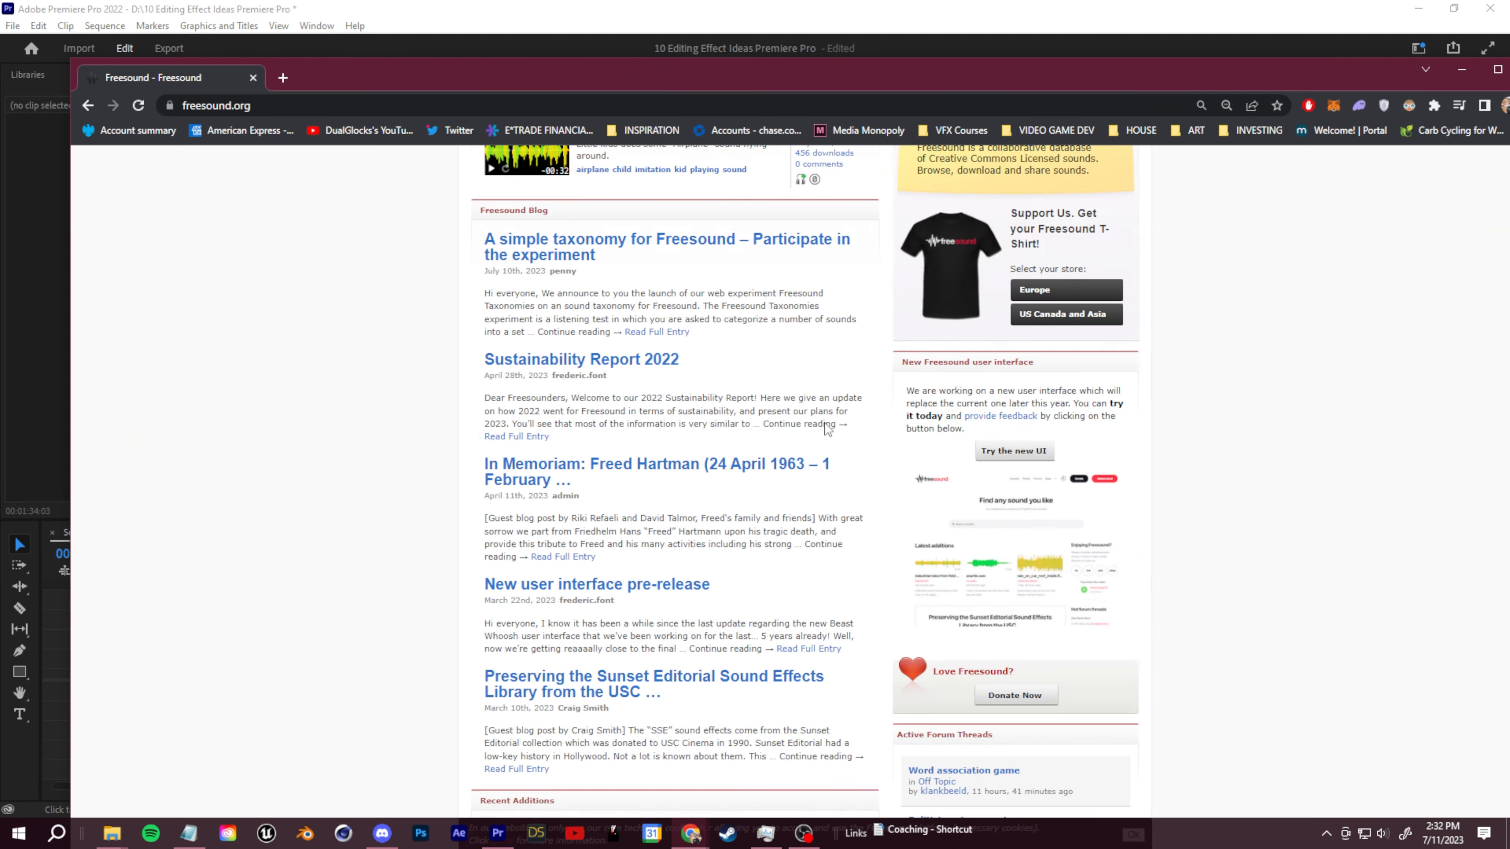
scroll(824, 422, "down", 3)
scroll(821, 358, "up", 5)
left_click(981, 204)
type("cam")
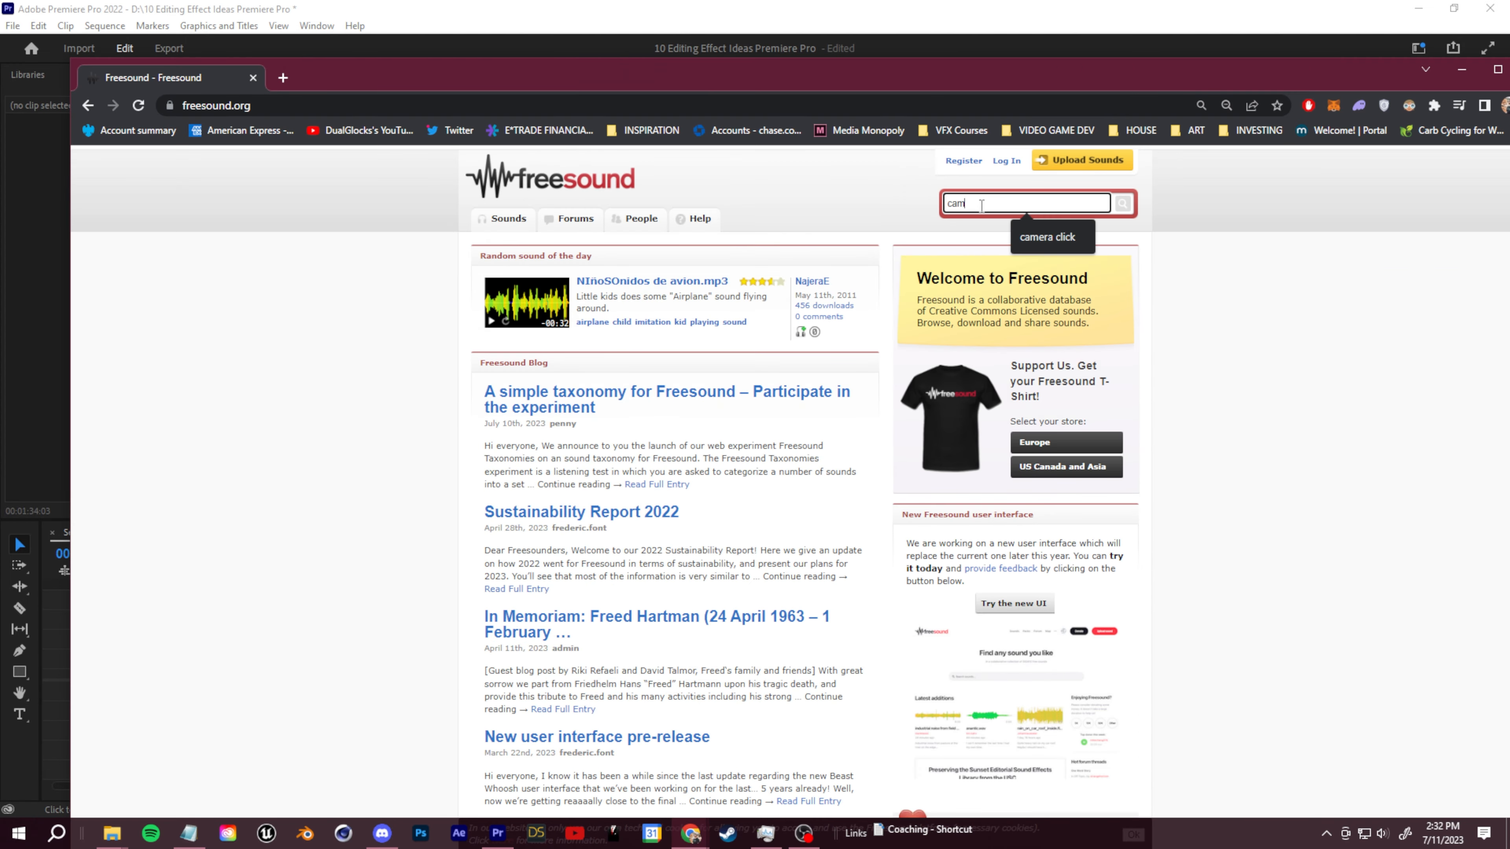
type("era click")
key("Return")
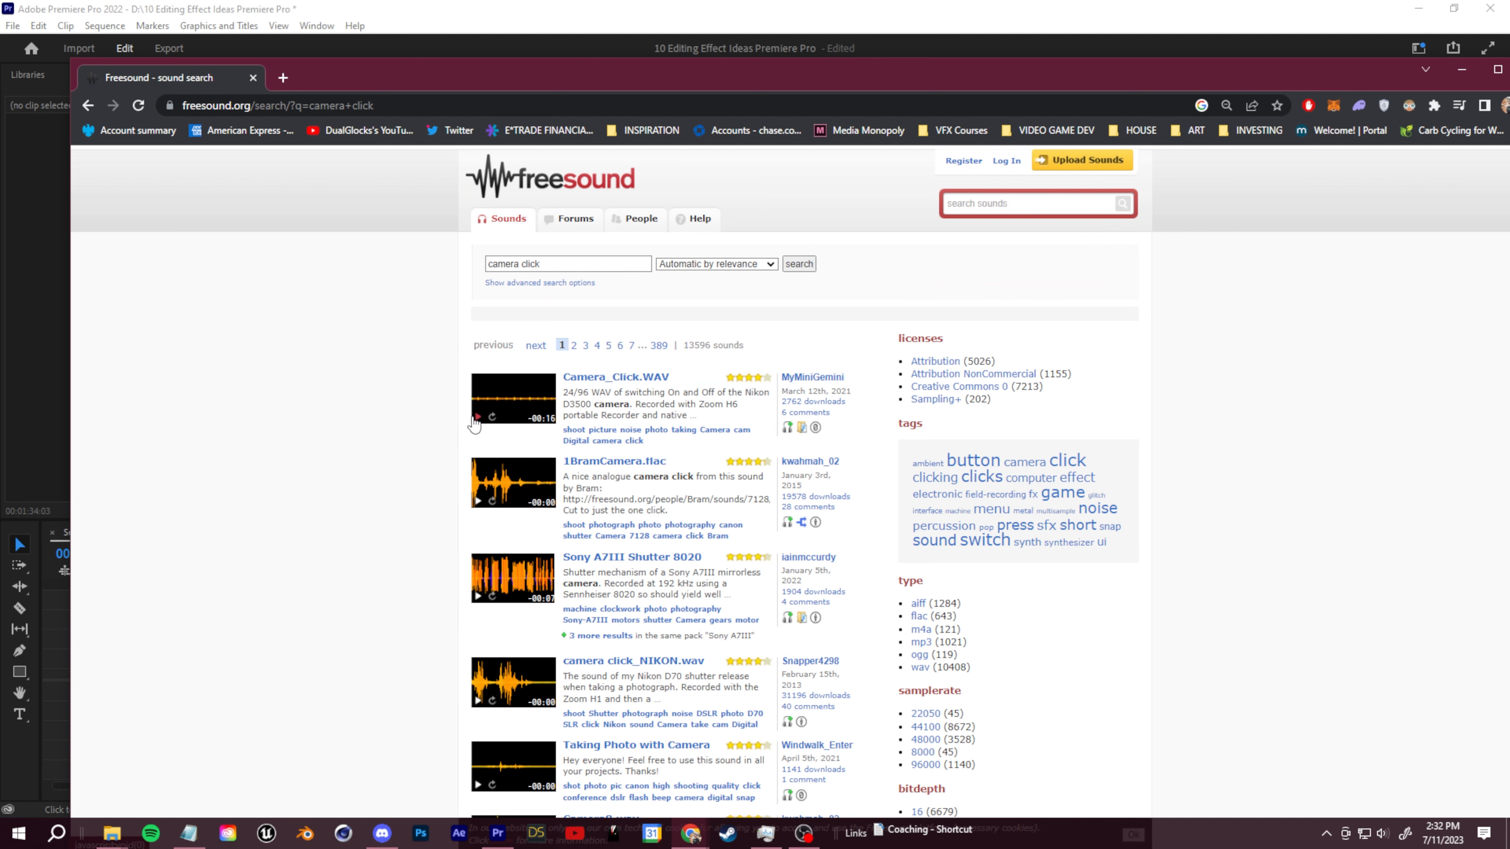
Close the browser and place the camera click sound on audio track A1 beneath the four film burn images.
left_click_drag(1410, 56, 1251, 82)
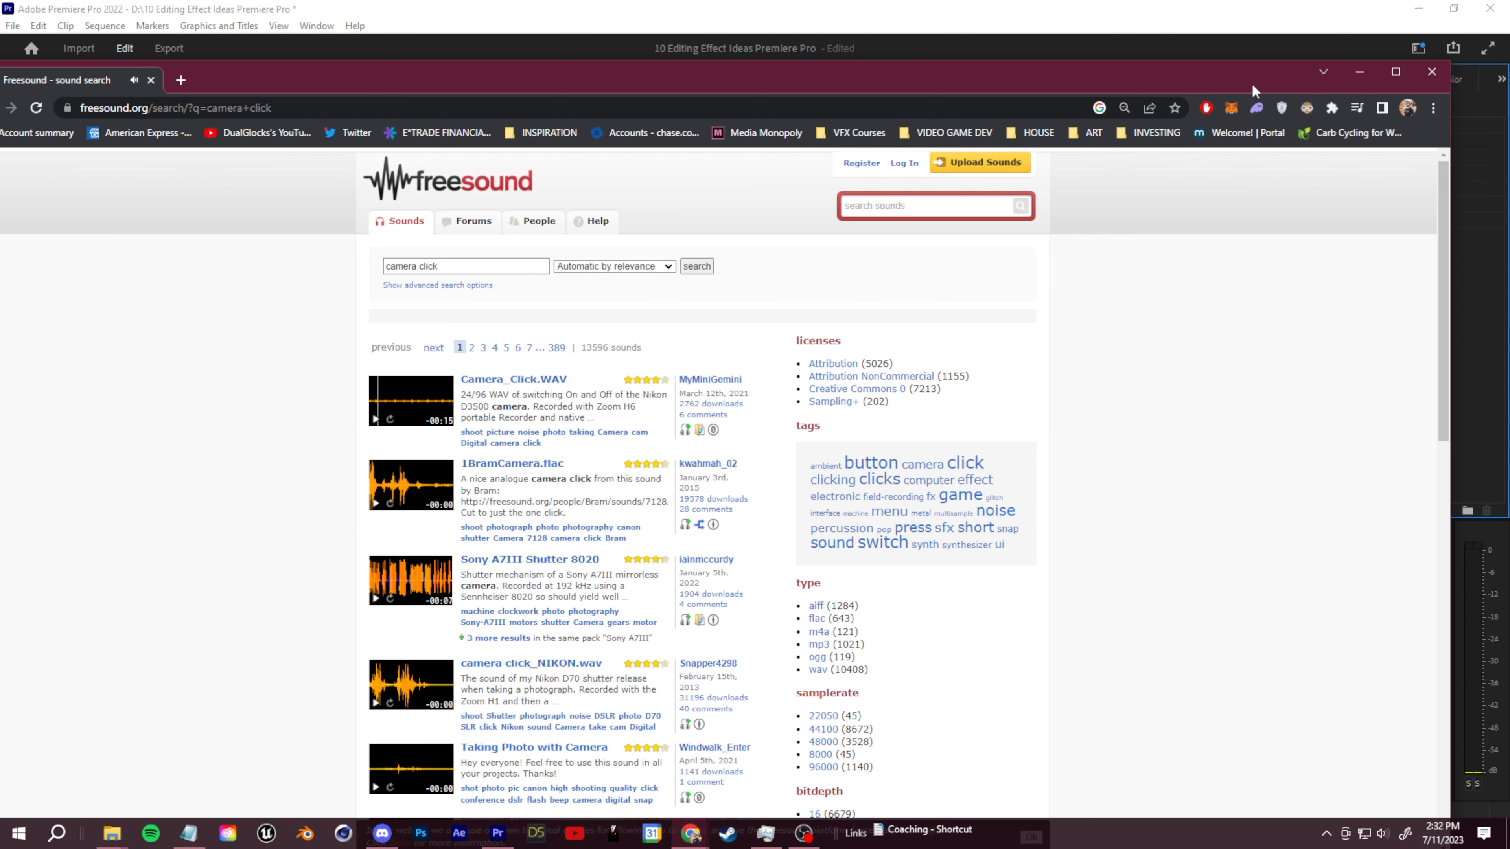
left_click(1432, 72)
left_click_drag(741, 709, 747, 699)
left_click(816, 696)
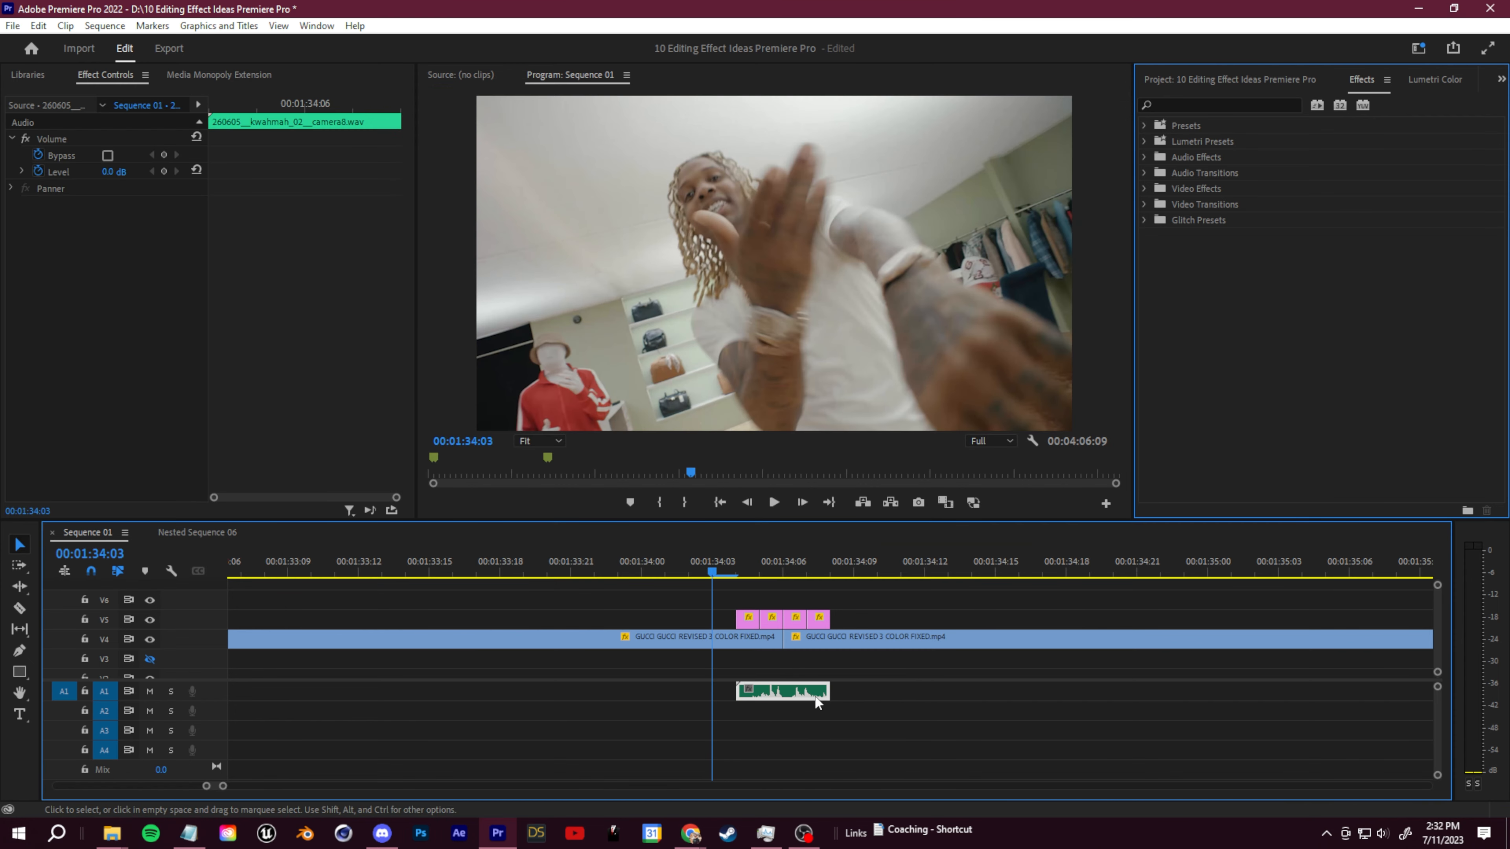
Play the film burn transition with the camera click sound twice to judge how well they fit together.
left_click_drag(677, 573, 641, 575)
left_click(937, 606)
key("space")
key("space")
left_click(791, 693)
left_click(684, 565)
key("space")
key("space")
Delete the camera click sound from audio track A1.
left_click(887, 748)
left_click(809, 699)
key("Delete")
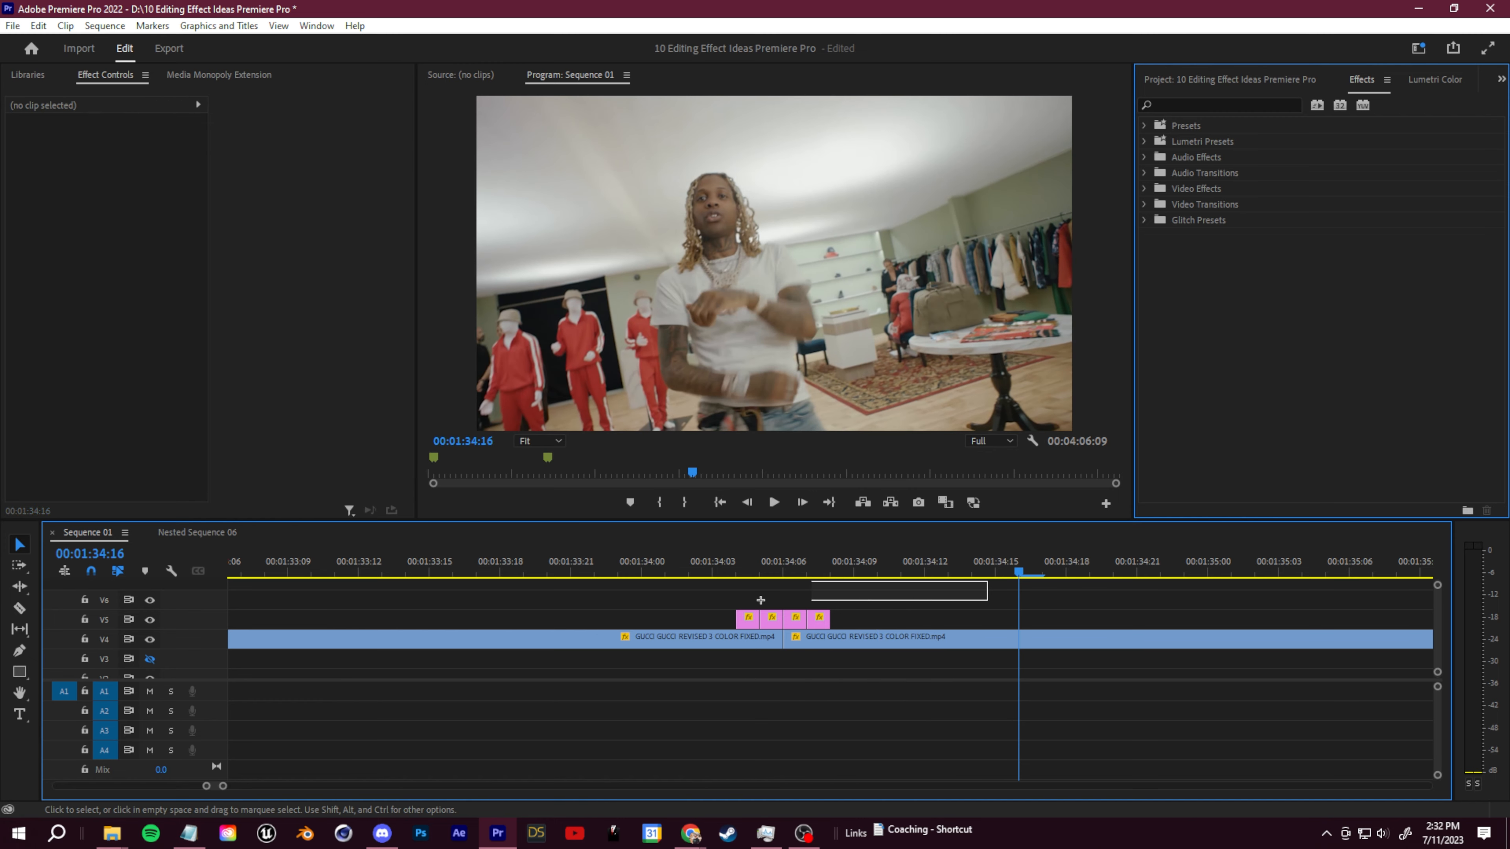
Play the film burn transition again without the sound and step back frame by frame.
left_click(474, 566)
key("space")
key("space")
key("Left")
key("Left")
key("Left")
key("Left")
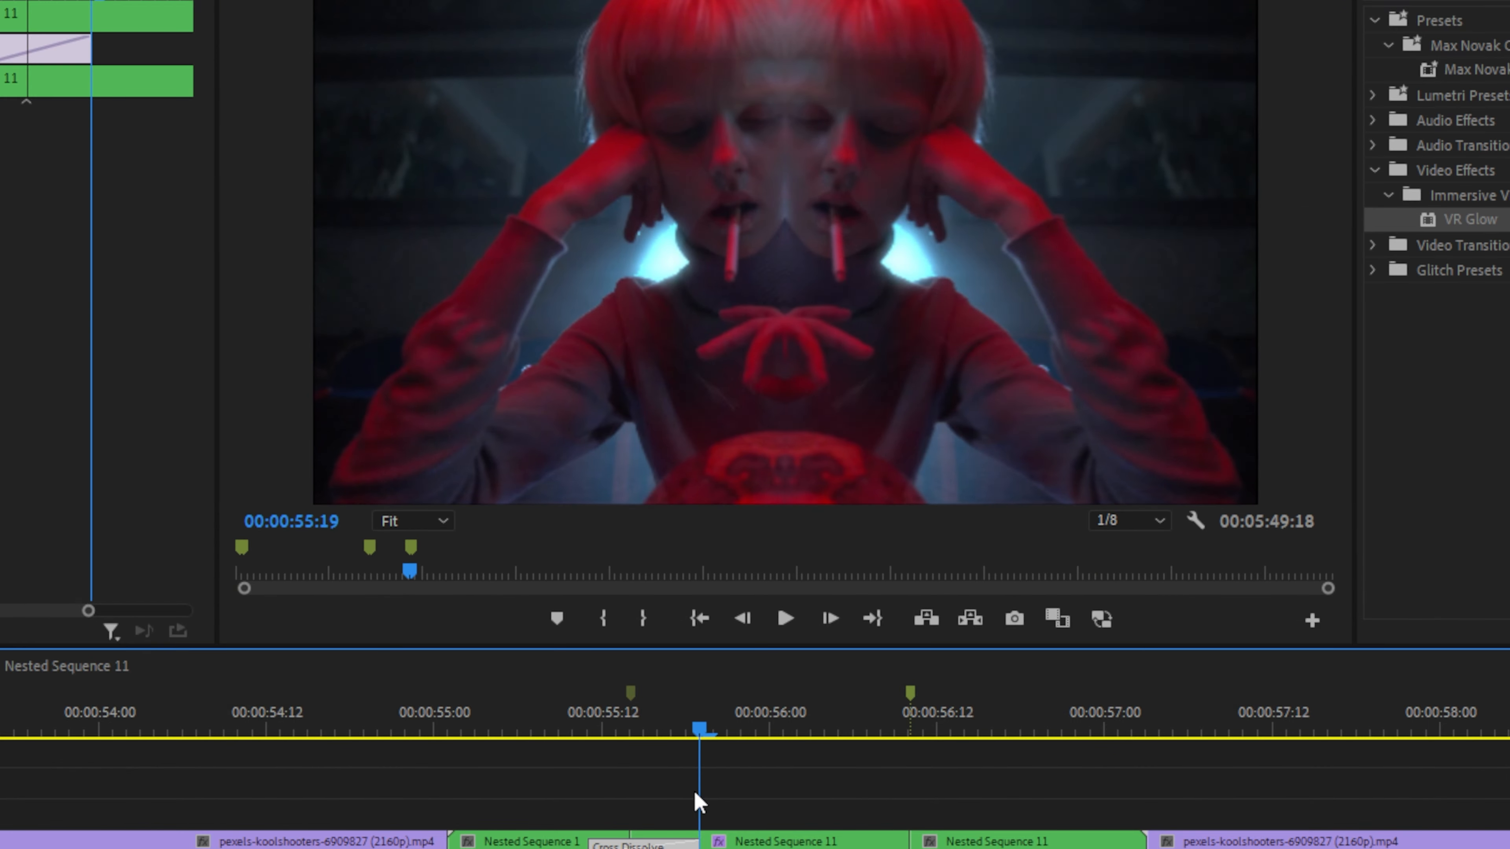
Scrub through the finished example of the mirrored light leak transition.
left_click_drag(693, 790, 732, 788)
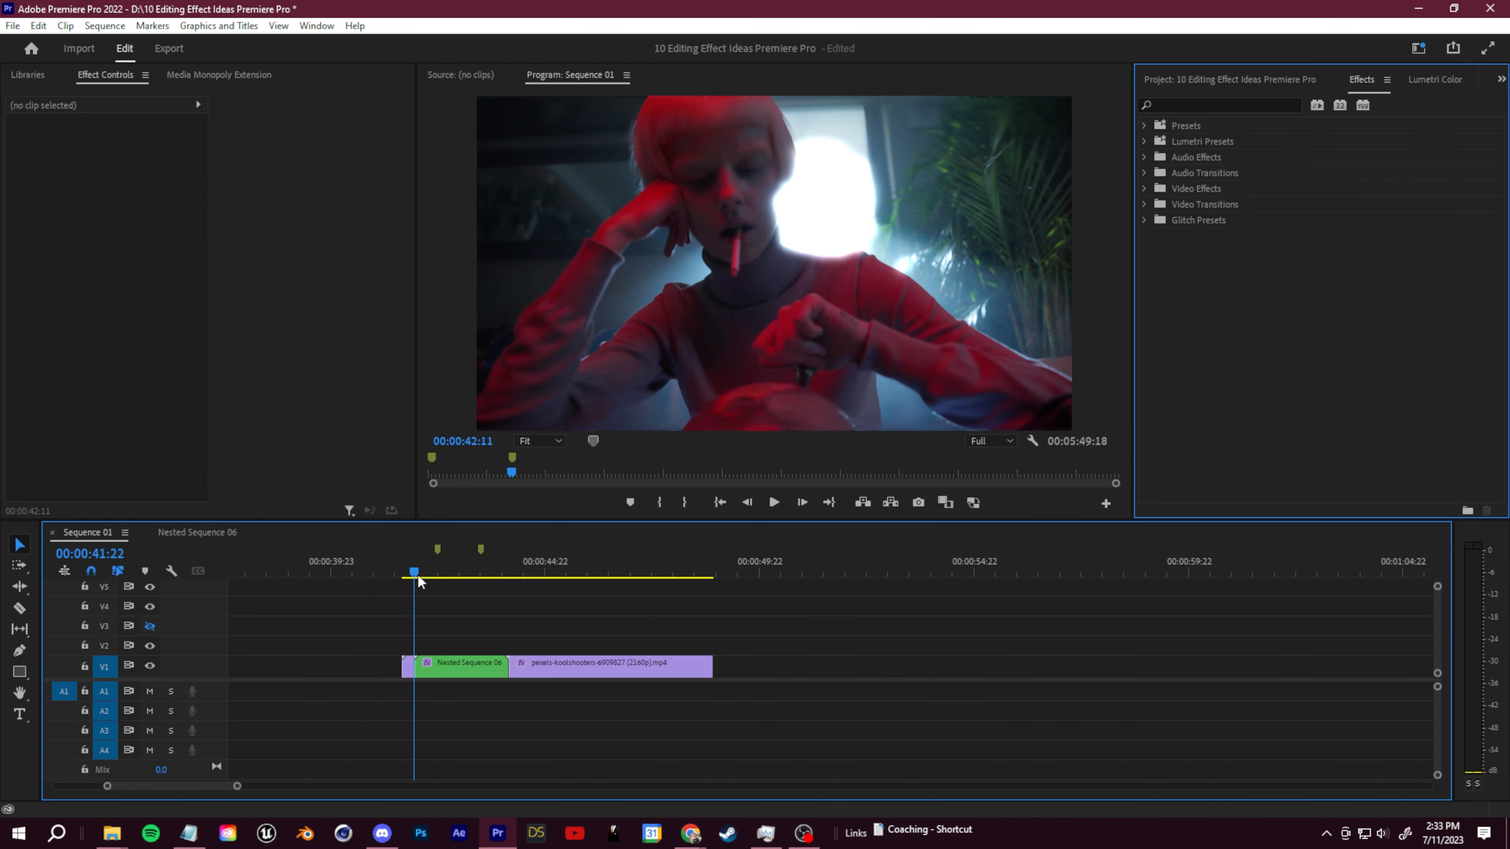
mouse_move(418, 580)
left_mouse_down()
mouse_move(502, 573)
mouse_move(429, 600)
left_mouse_up()
left_click(618, 612)
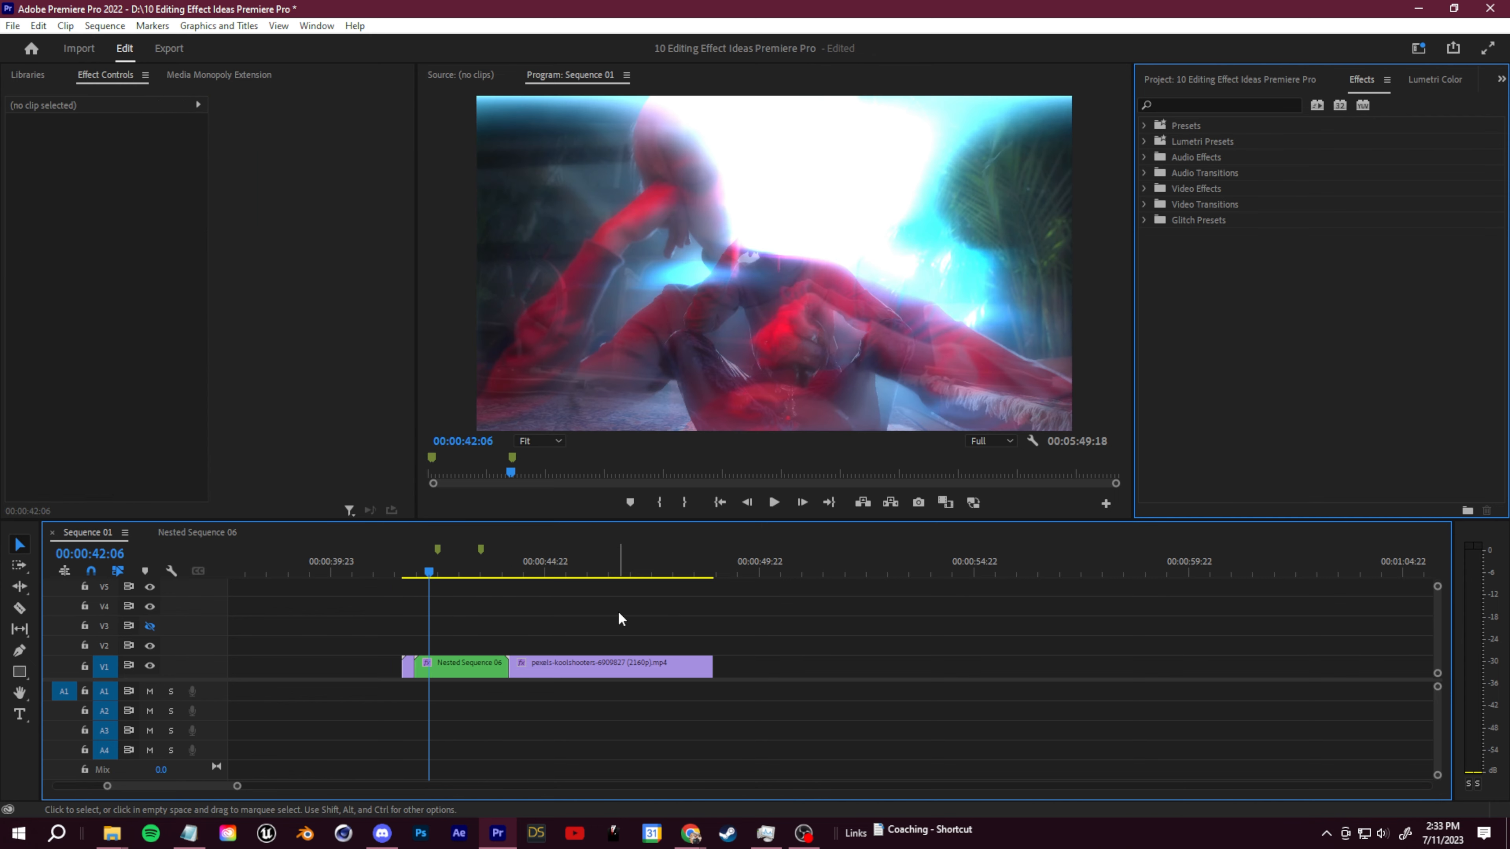
Duplicate the two pexels-koolshooters clips further along the timeline and place them end to end on V2, meeting at about 00:00:56:00.
left_click_drag(564, 666, 1204, 667, "alt")
left_click_drag(408, 666, 1017, 645, "alt")
left_click_drag(1210, 672, 1136, 646)
left_click_drag(439, 568, 866, 630)
scroll(849, 641, "down", 4)
scroll(552, 627, "up", 3, "alt")
left_click_drag(527, 589, 892, 647)
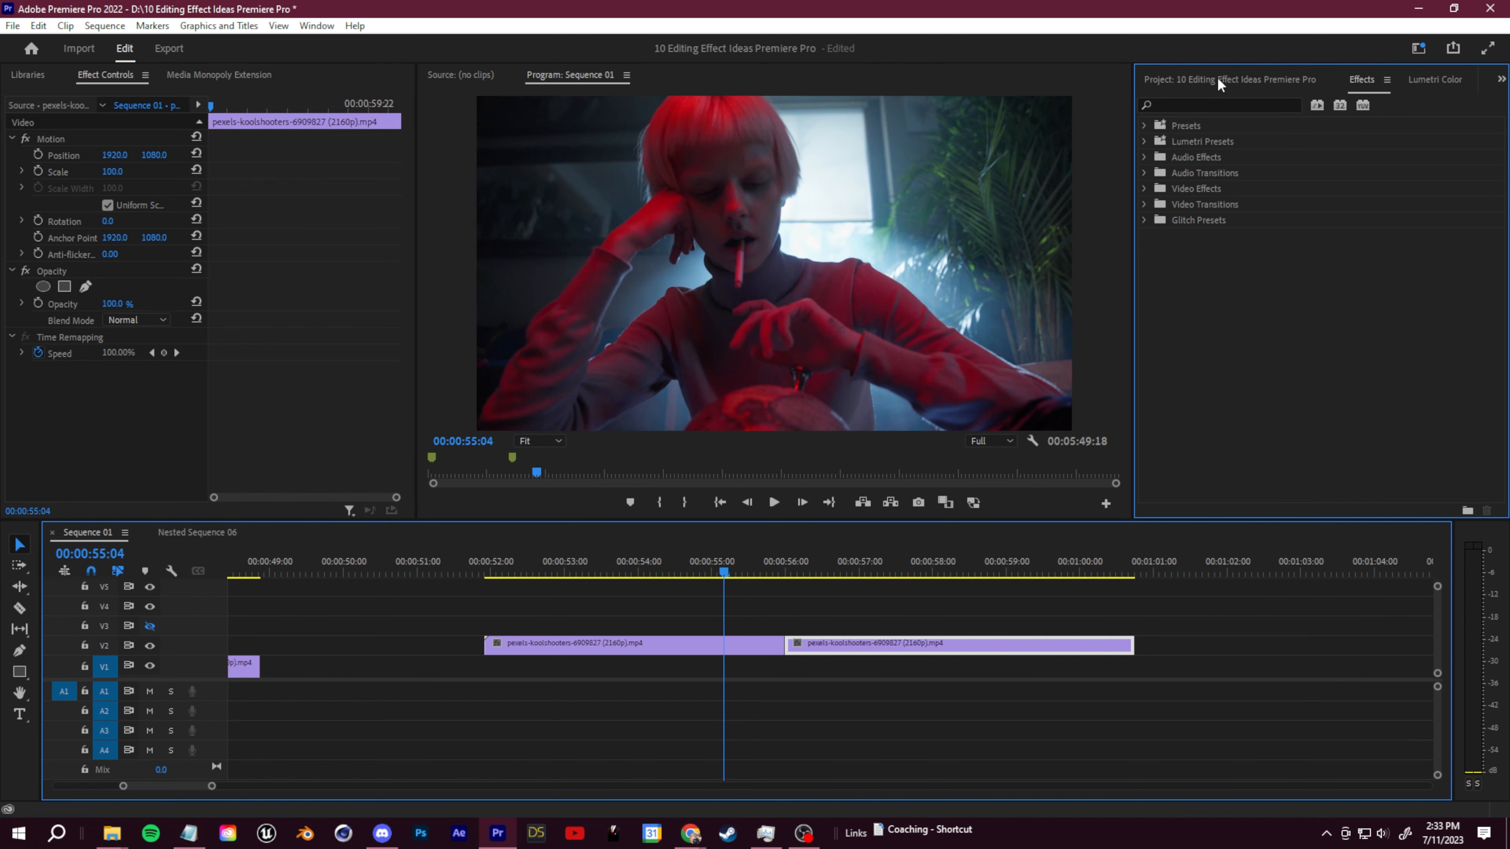
Search the effects library for "VR" to find the Immersive Video effects and transitions.
left_click(1194, 103)
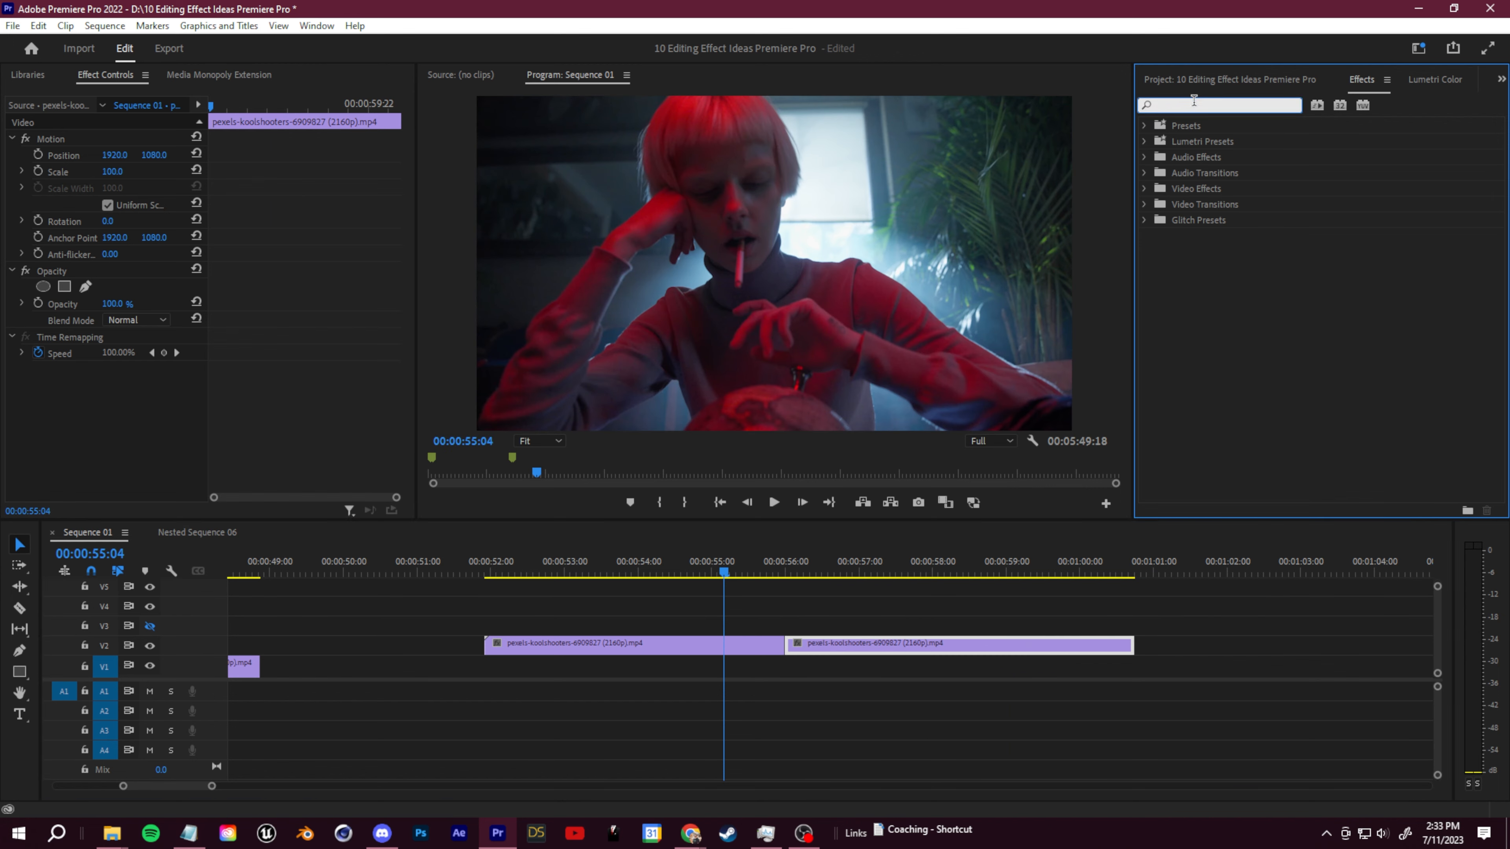
type("VR")
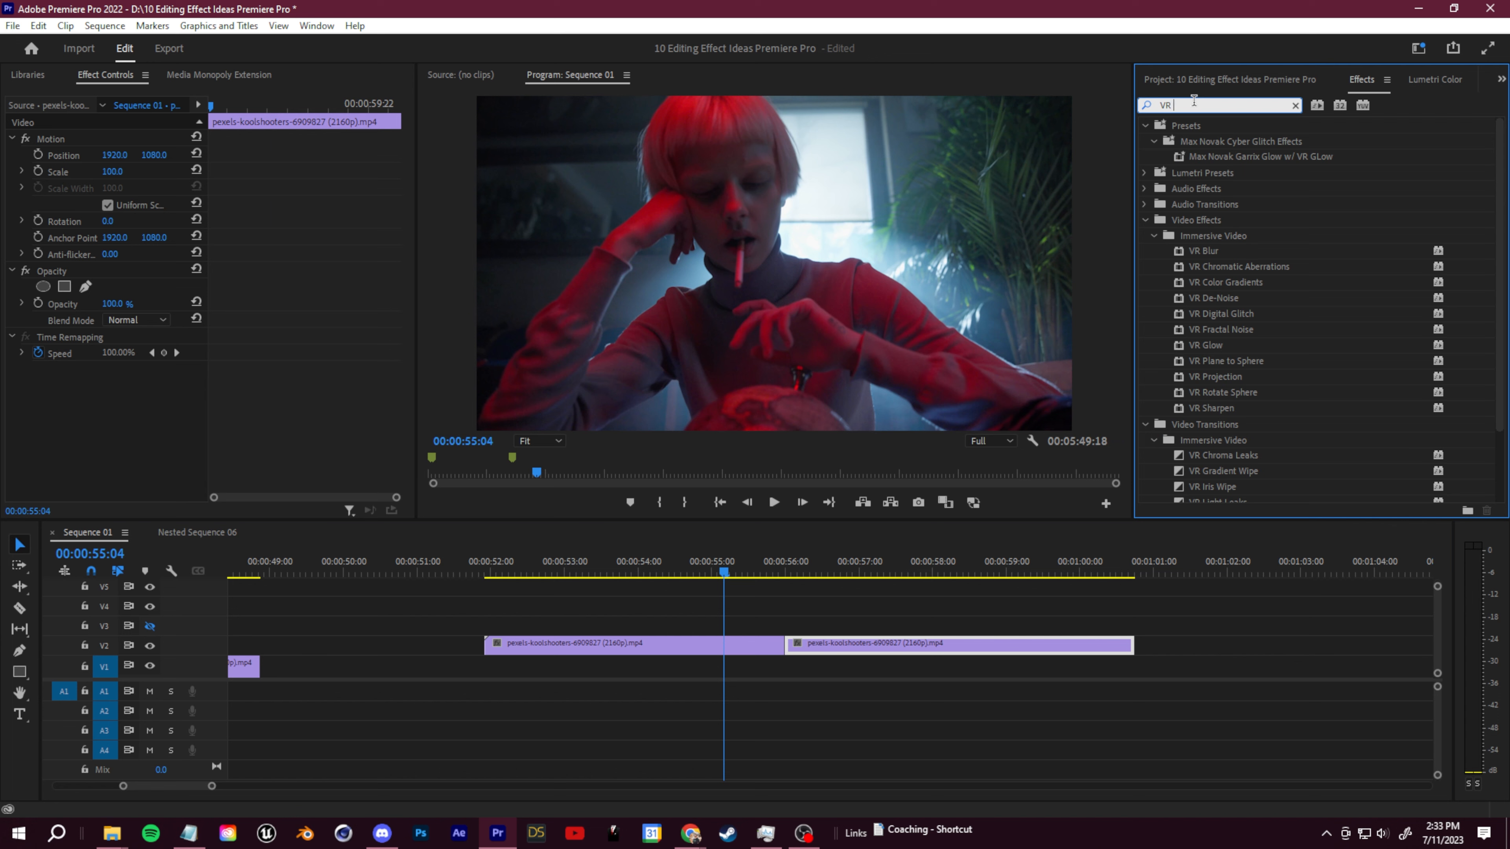
left_click(1266, 251)
scroll(1294, 240, "down", 1)
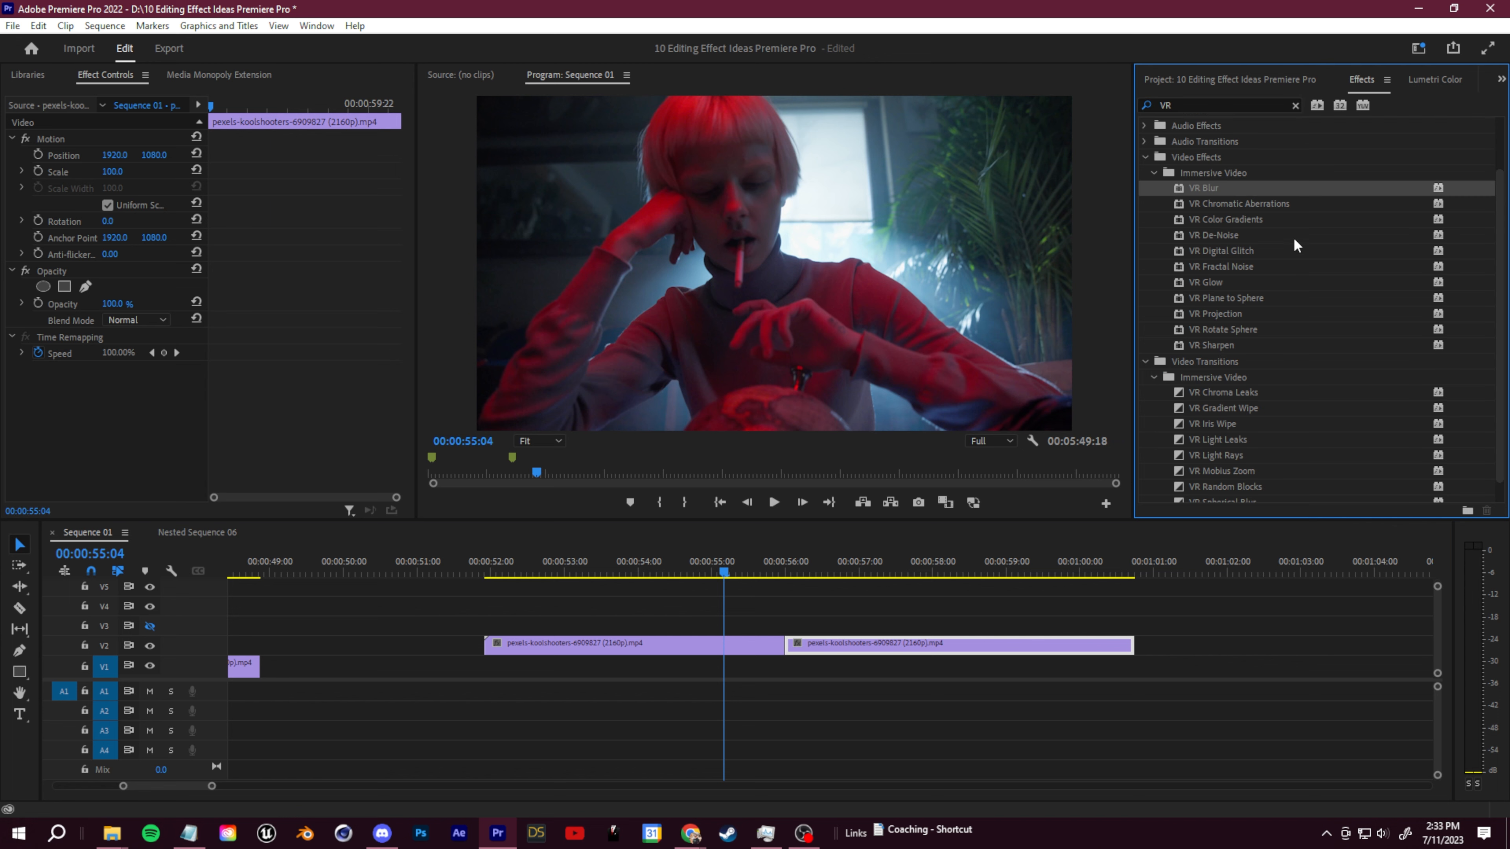
Try the VR Digital Glitch and VR Chromatic Aberrations effects on the first V2 clip and undo the application.
left_click_drag(1234, 250, 664, 649)
left_click_drag(1229, 207, 725, 653)
key("ctrl+z")
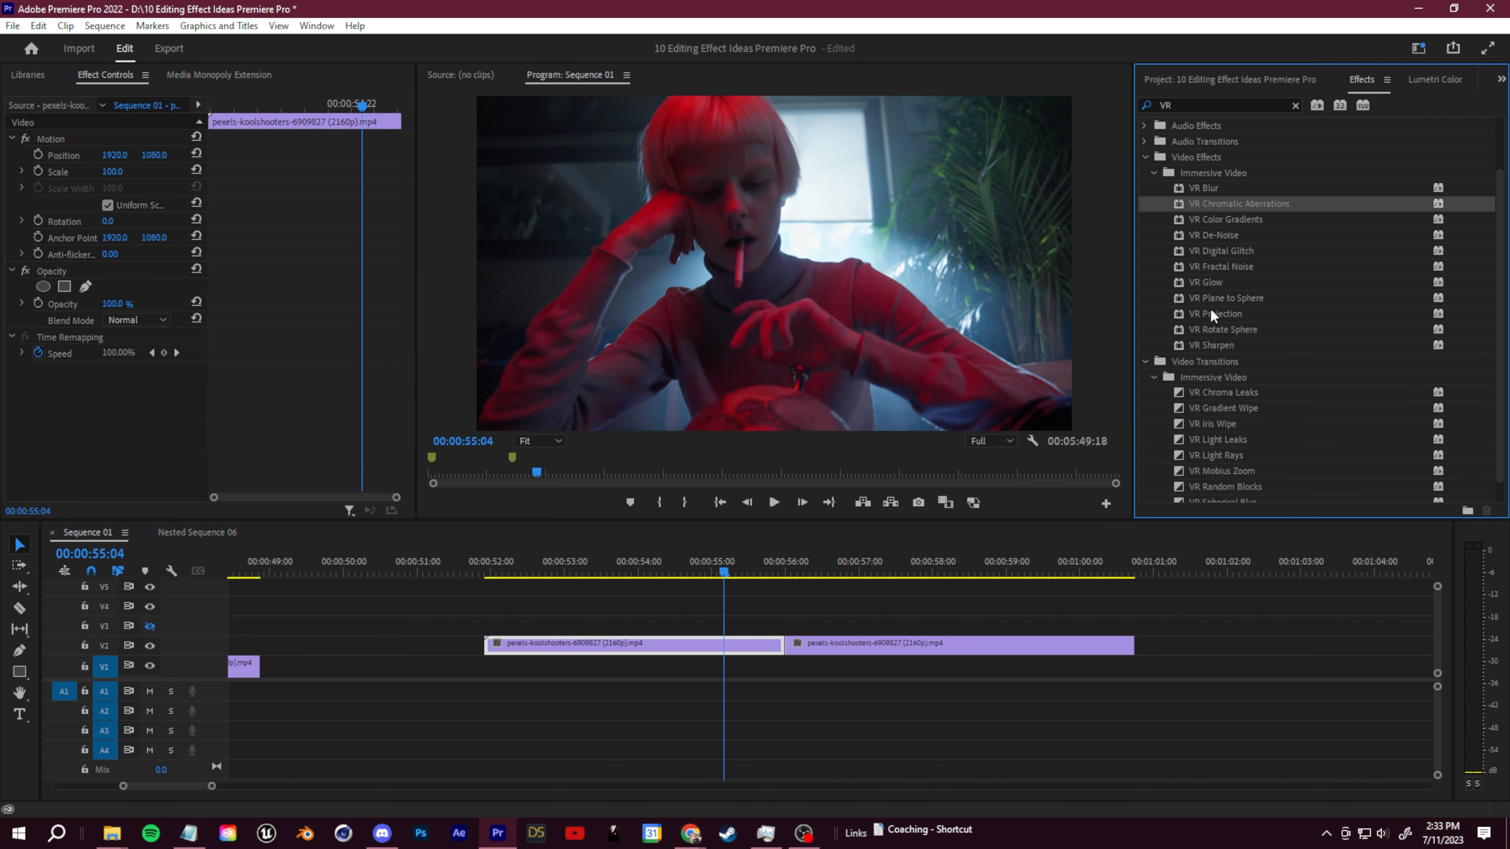
Apply the VR Chroma Leaks transition to the cut between the two V2 clips and set its duration to 20 frames.
scroll(1189, 321, "down", 1)
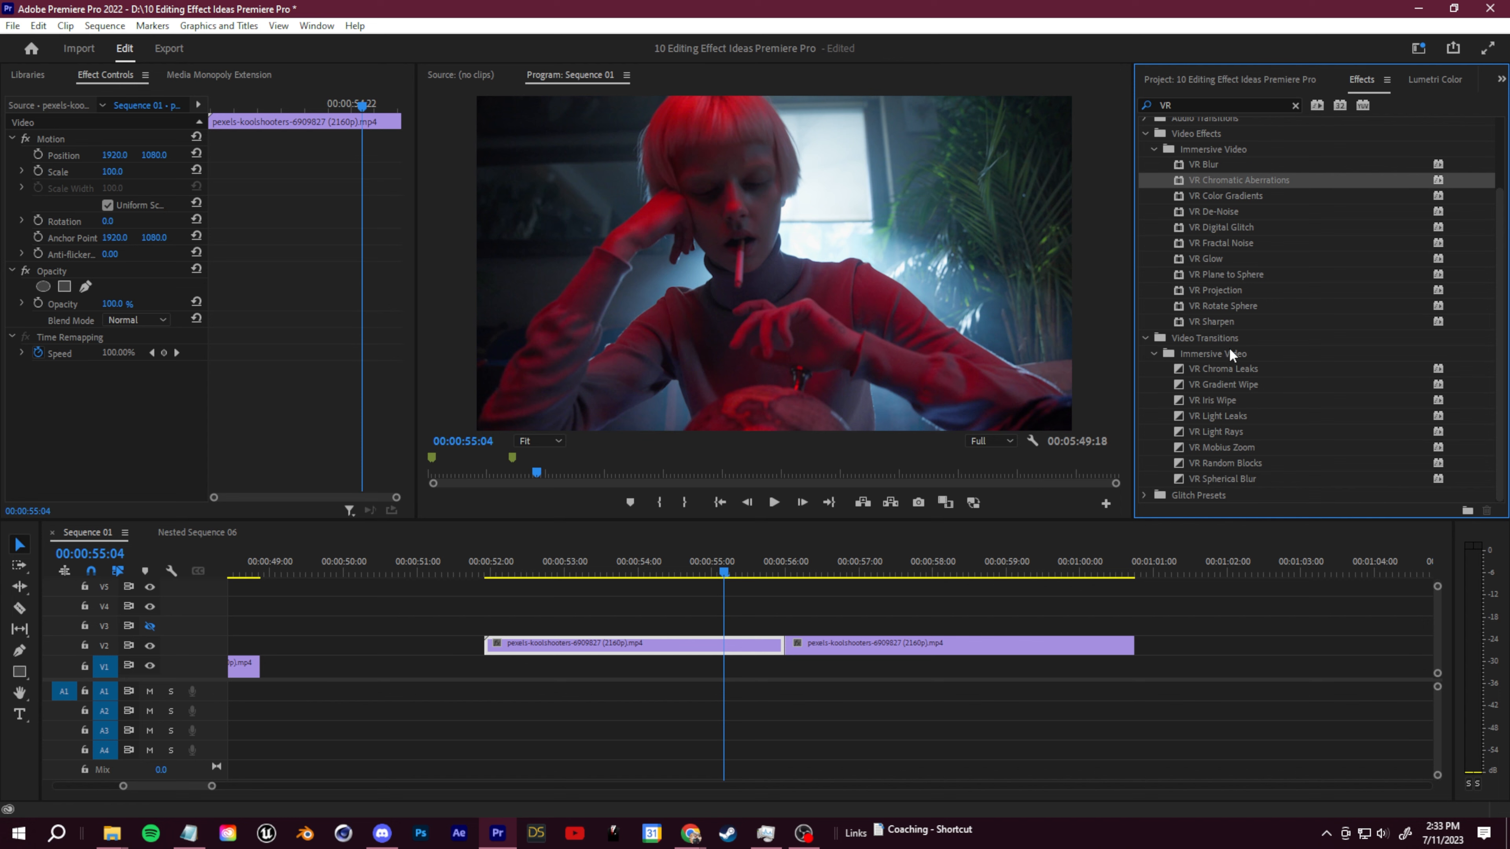
left_click_drag(1218, 370, 795, 708)
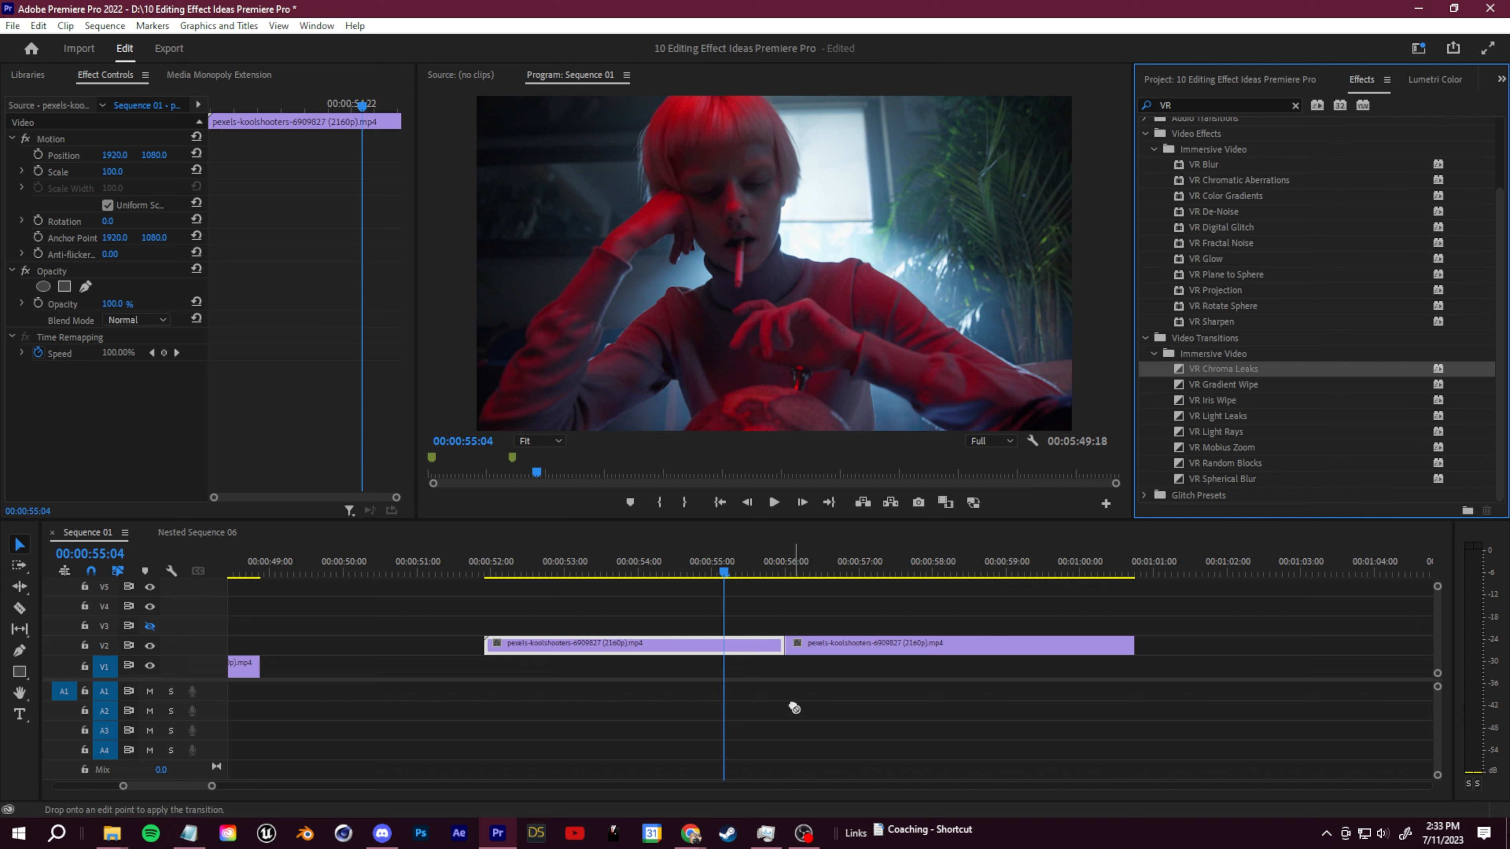
left_click_drag(785, 651, 786, 652)
left_click_drag(726, 571, 779, 575)
left_click(792, 647)
left_click_drag(831, 648, 815, 648)
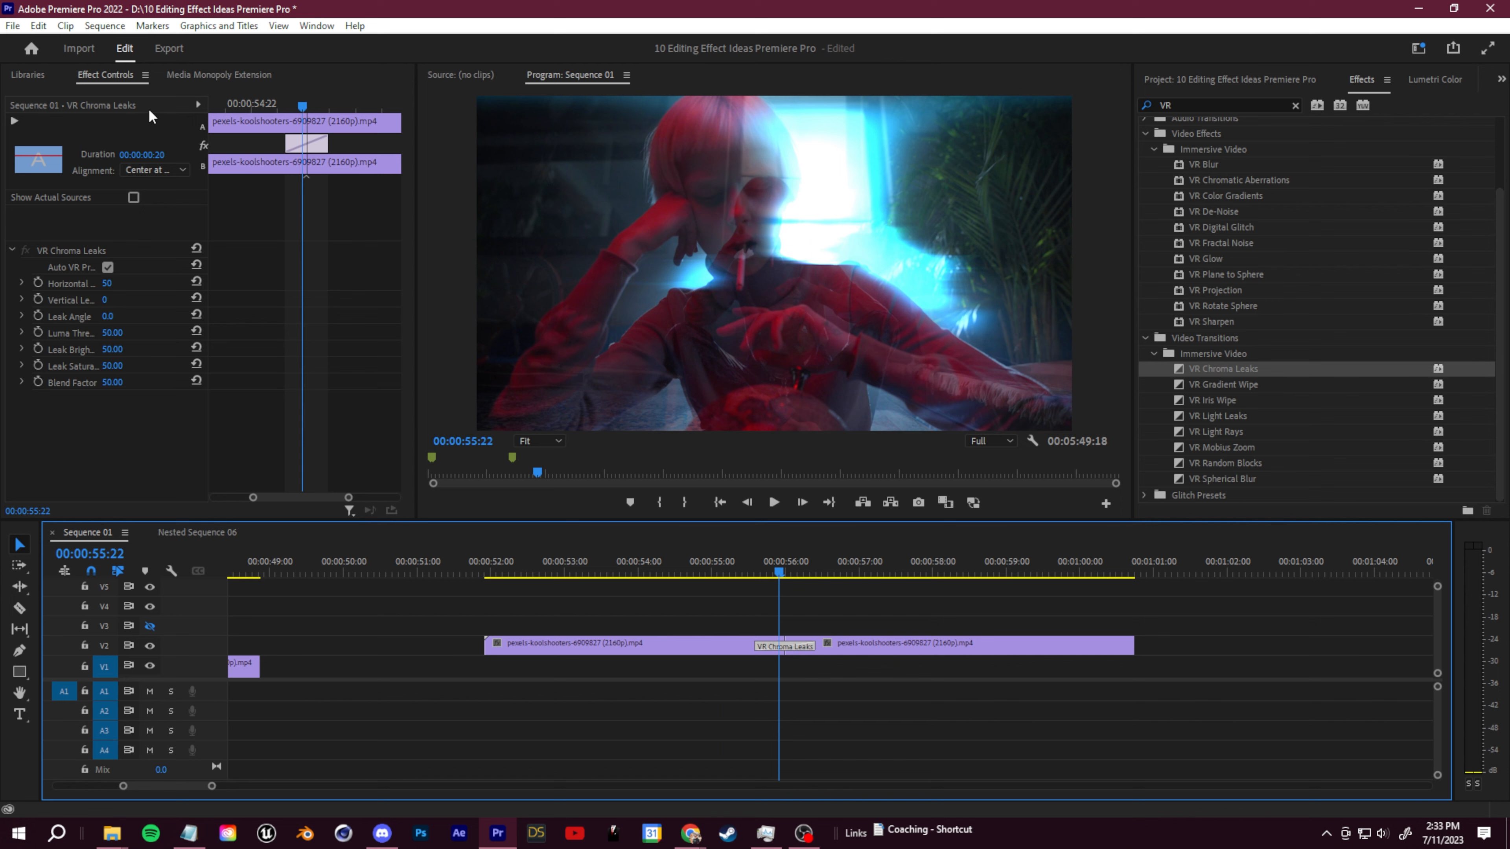
Set the horizontal leak value of VR Chroma Leaks to 100 and scrub over the transition.
left_click_drag(106, 286, 899, 196)
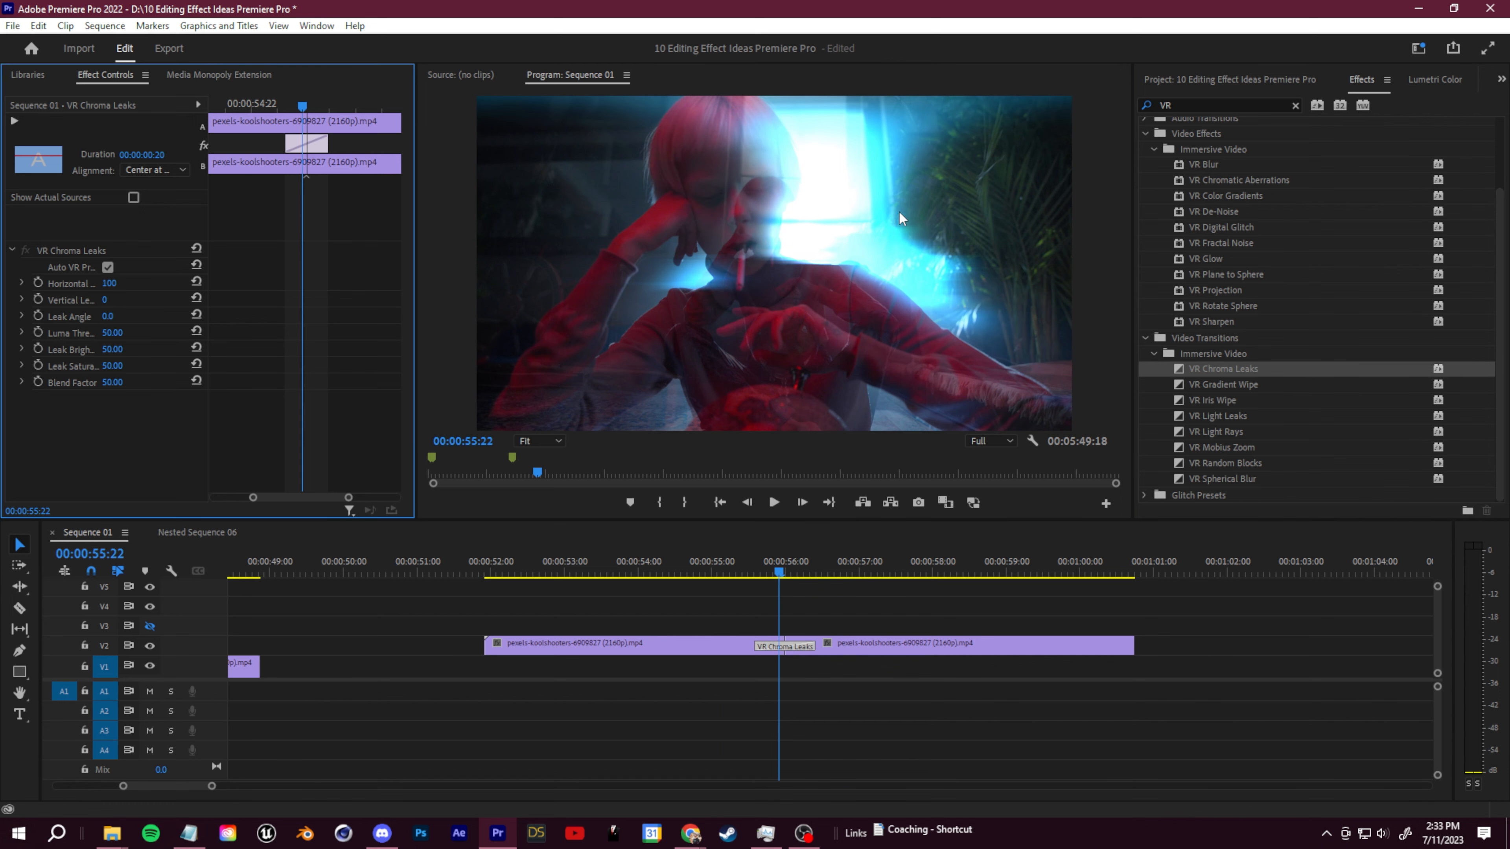
left_click_drag(779, 572, 791, 607)
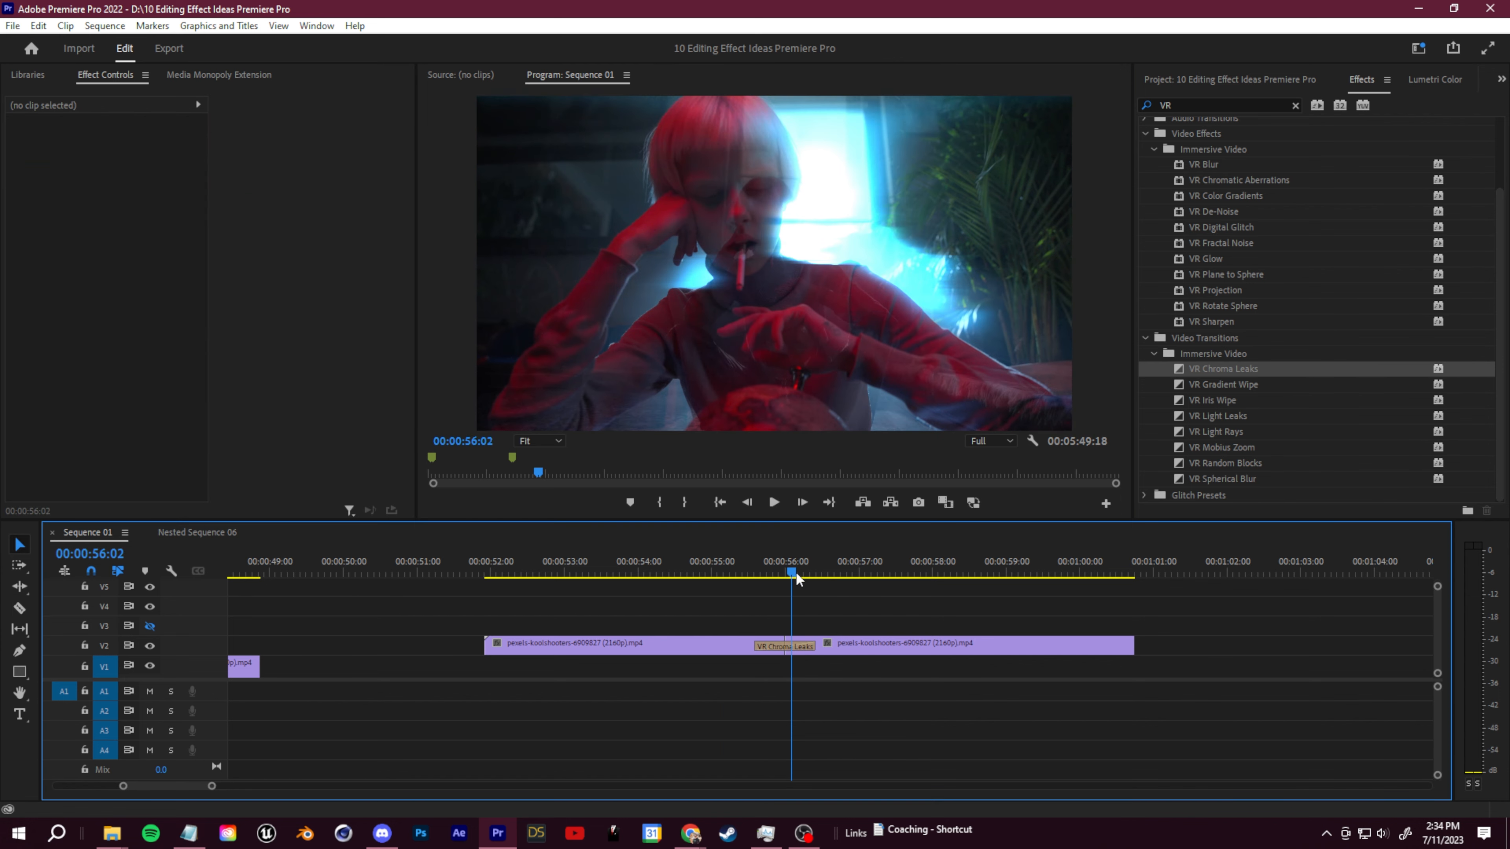
scroll(793, 612, "up", 3)
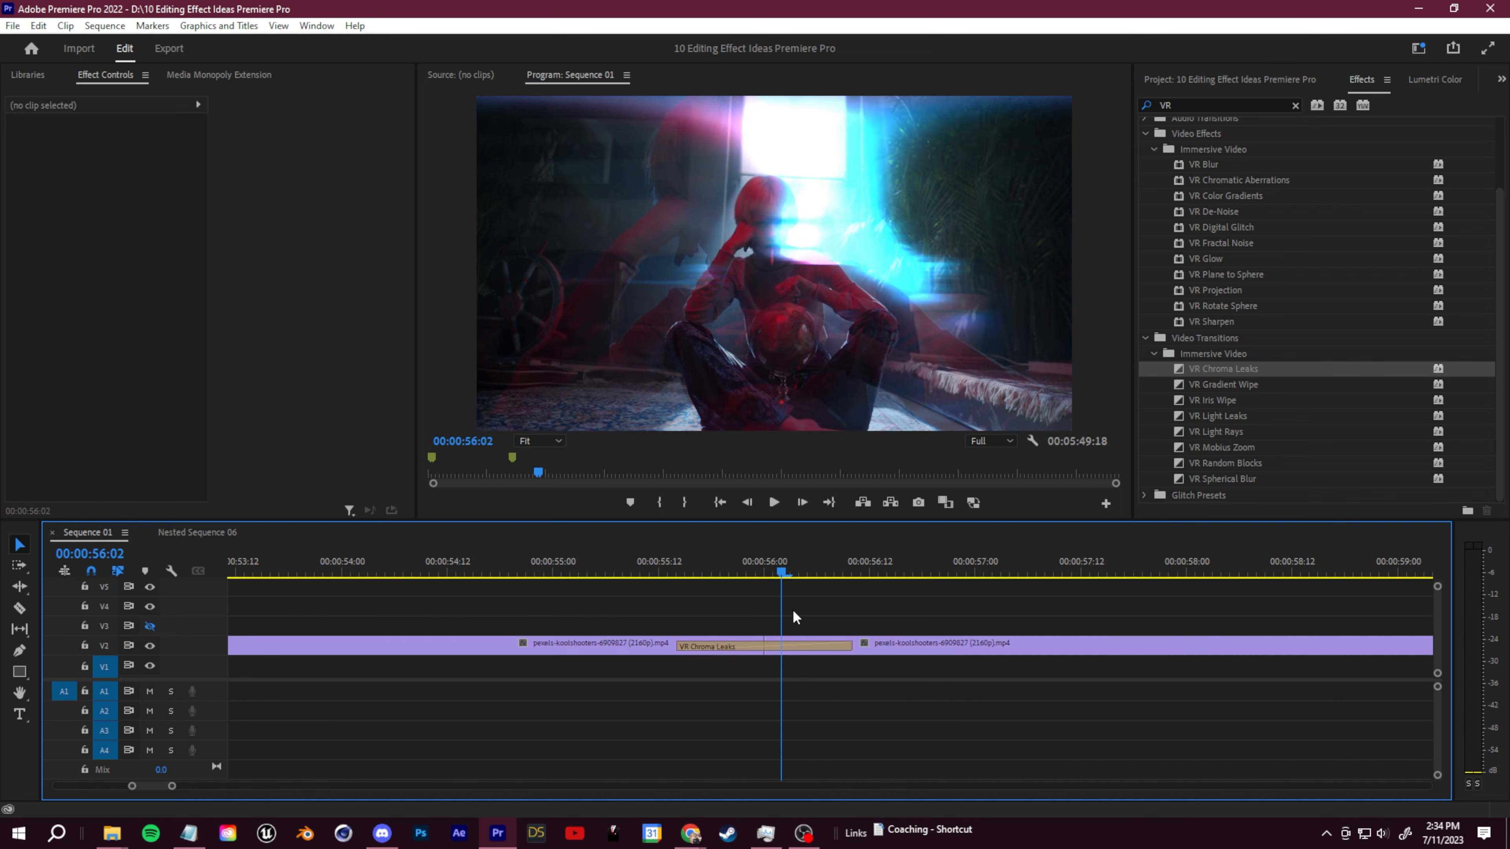
Add sequence markers at the start and end of the VR Chroma Leaks transition, at 00:00:55:14 and 00:00:56:10.
left_click_drag(793, 562, 679, 613)
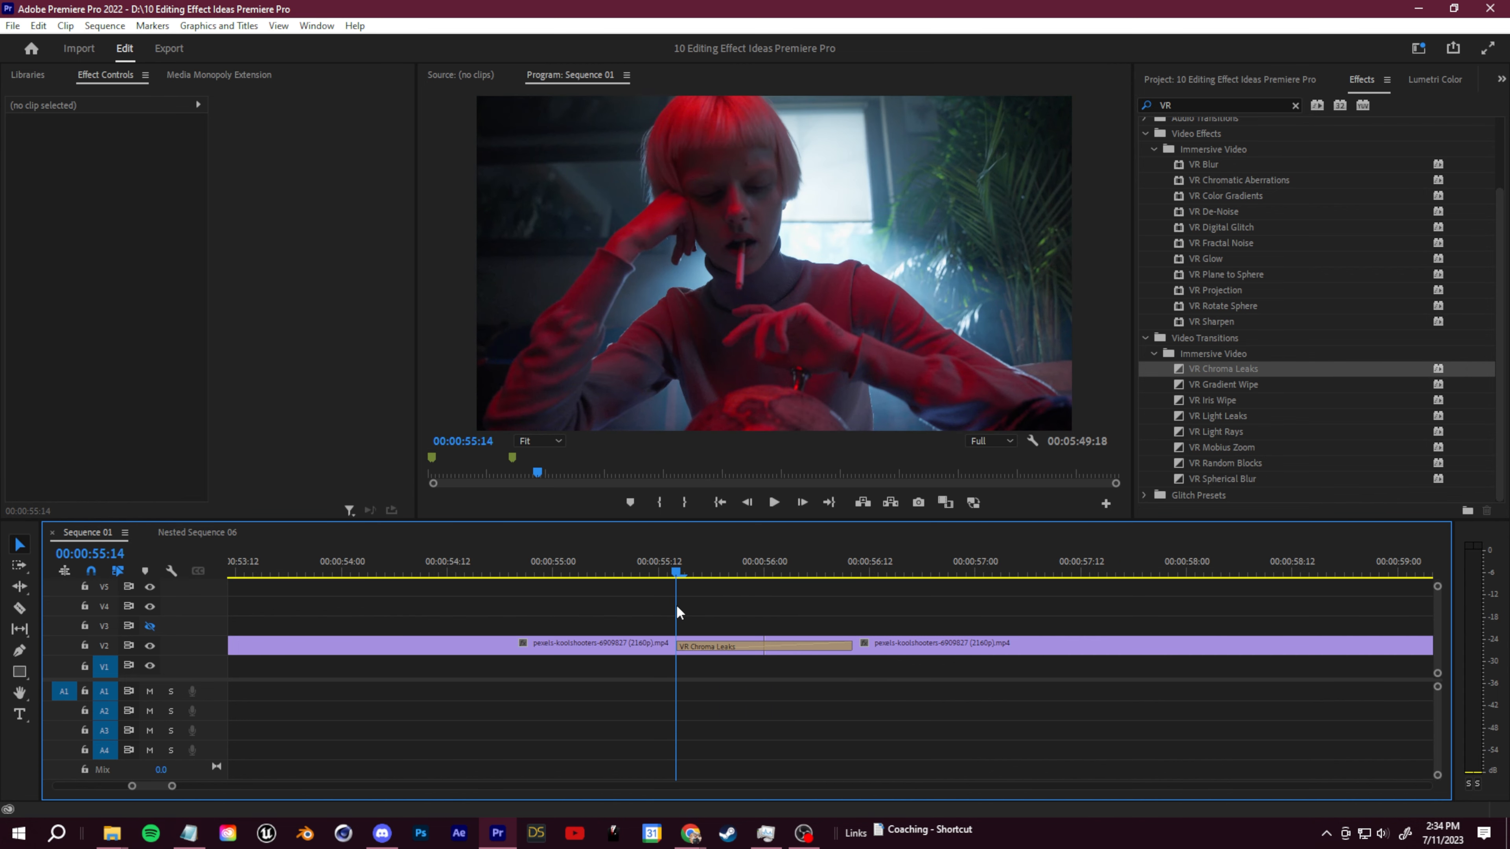
left_click(630, 503)
mouse_move(672, 551)
left_mouse_down()
mouse_move(703, 578)
mouse_move(854, 607)
left_mouse_up()
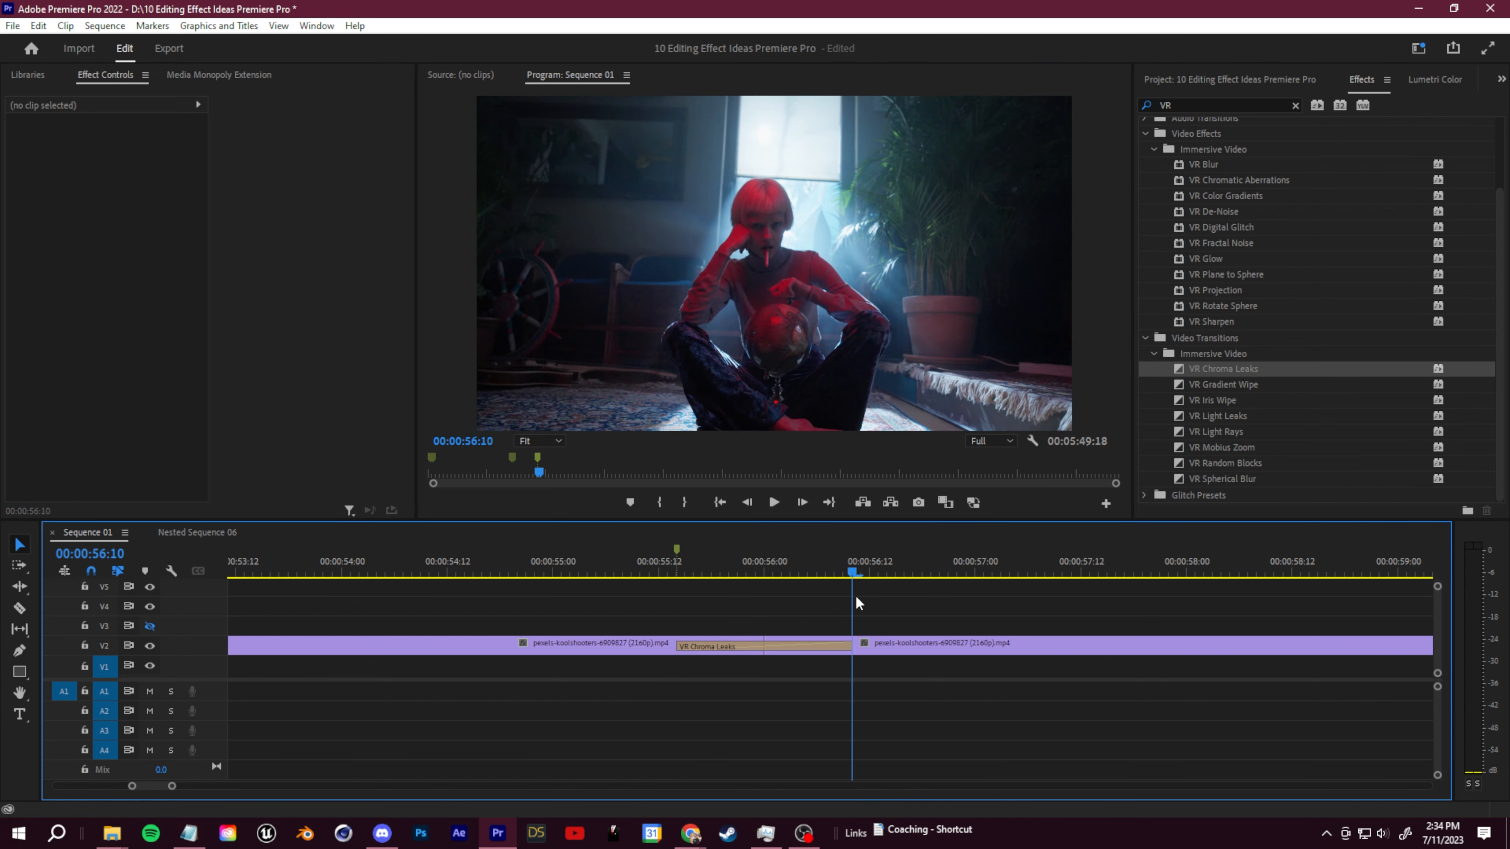
left_click(630, 503)
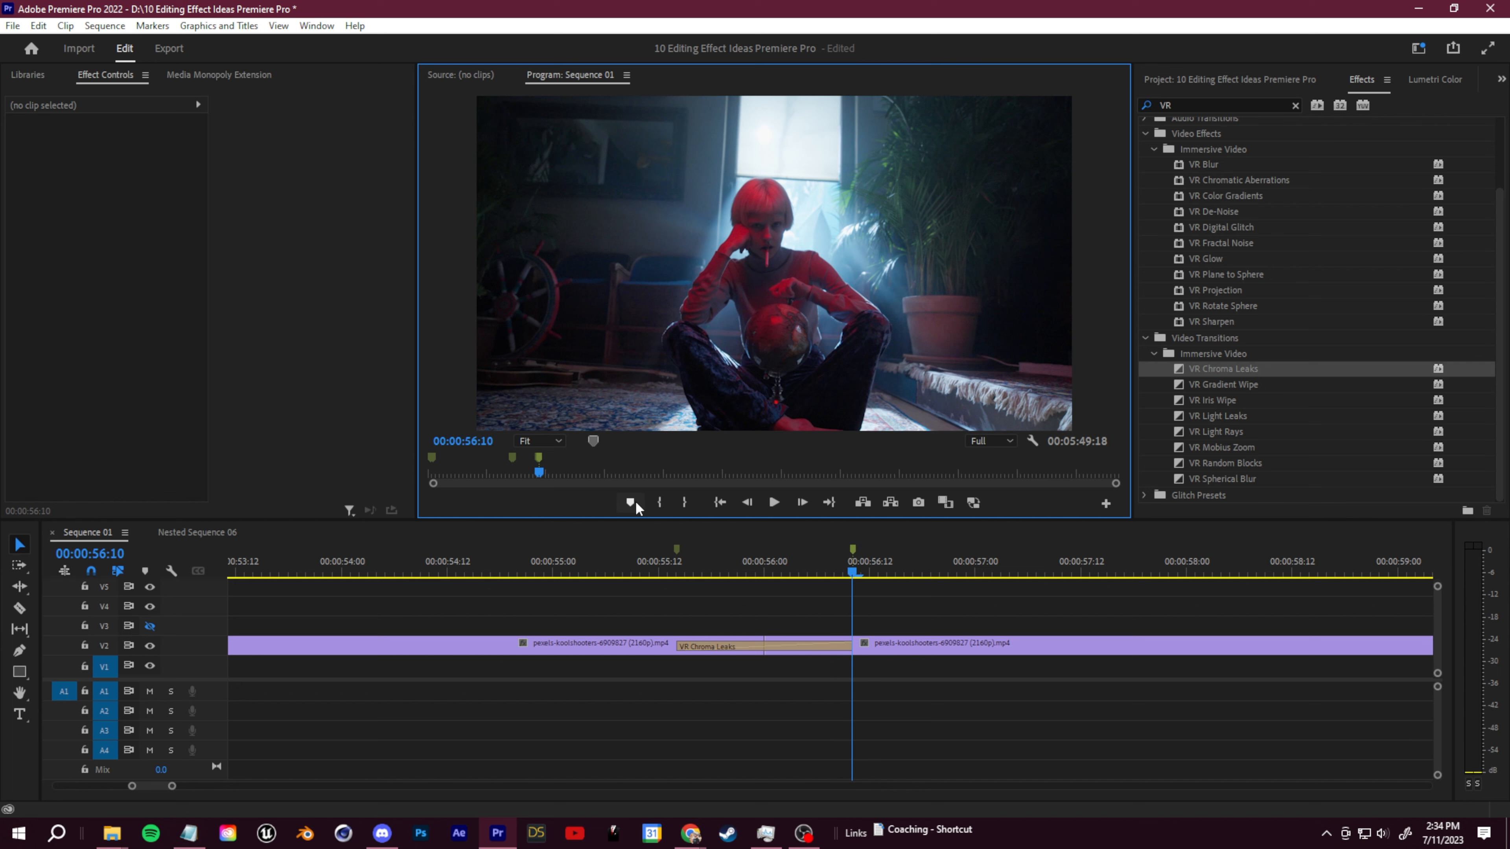
Split the V2 clips on both sides of the transition, at 00:00:55:01 and about 00:00:57:02.
key("c")
left_click(561, 645)
left_click(1005, 646)
key("v")
Nest the two short V2 clip pieces around the VR Chroma Leaks transition, keeping the suggested name.
left_click_drag(597, 601, 893, 711)
left_click_drag(641, 593, 934, 735)
left_click_drag(610, 584, 921, 723)
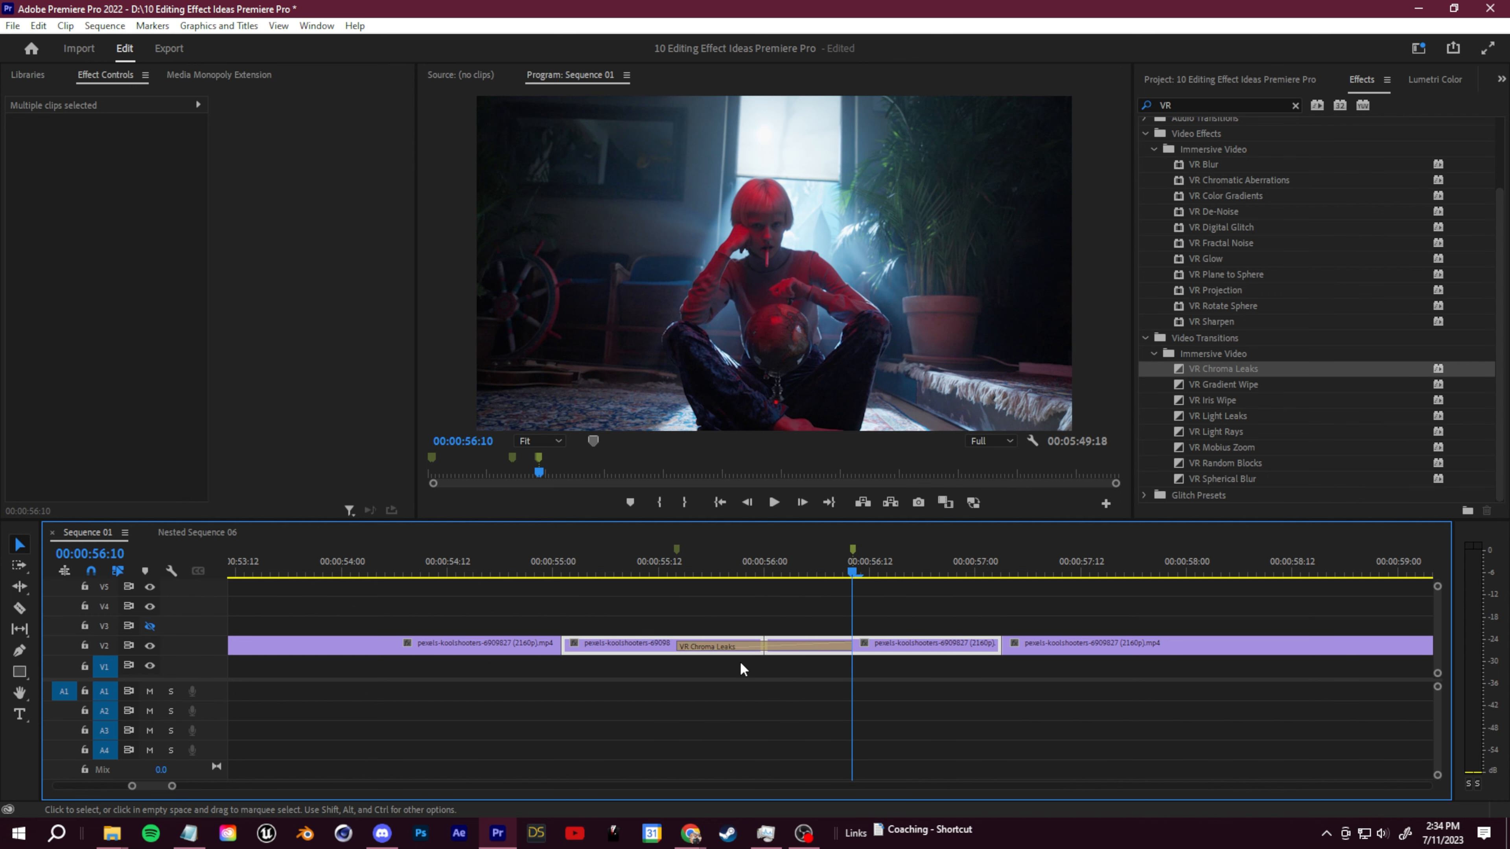
right_click(640, 652)
left_click(693, 453)
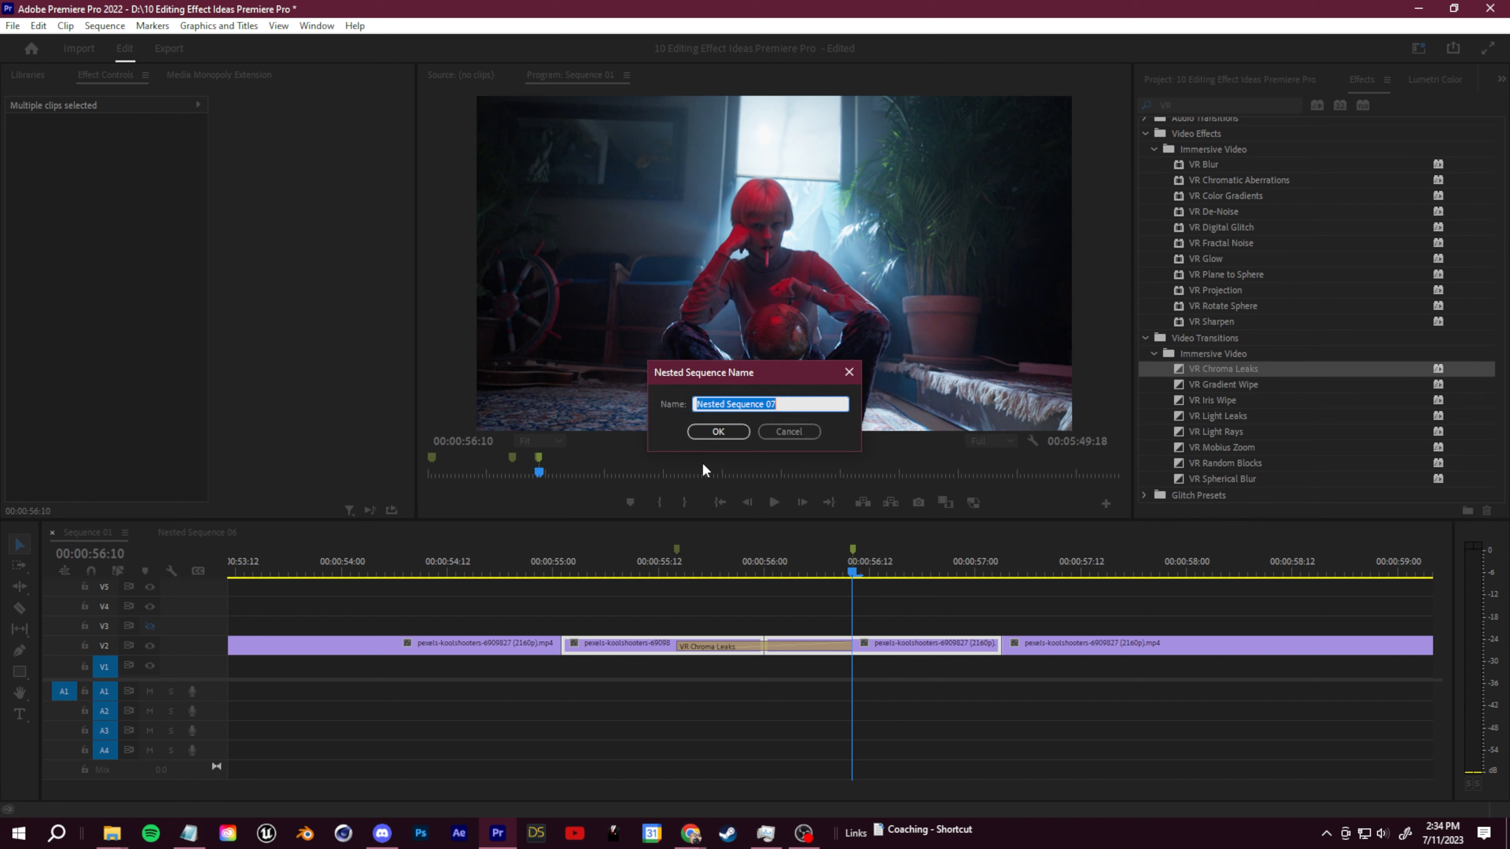
left_click(718, 432)
left_click(805, 648)
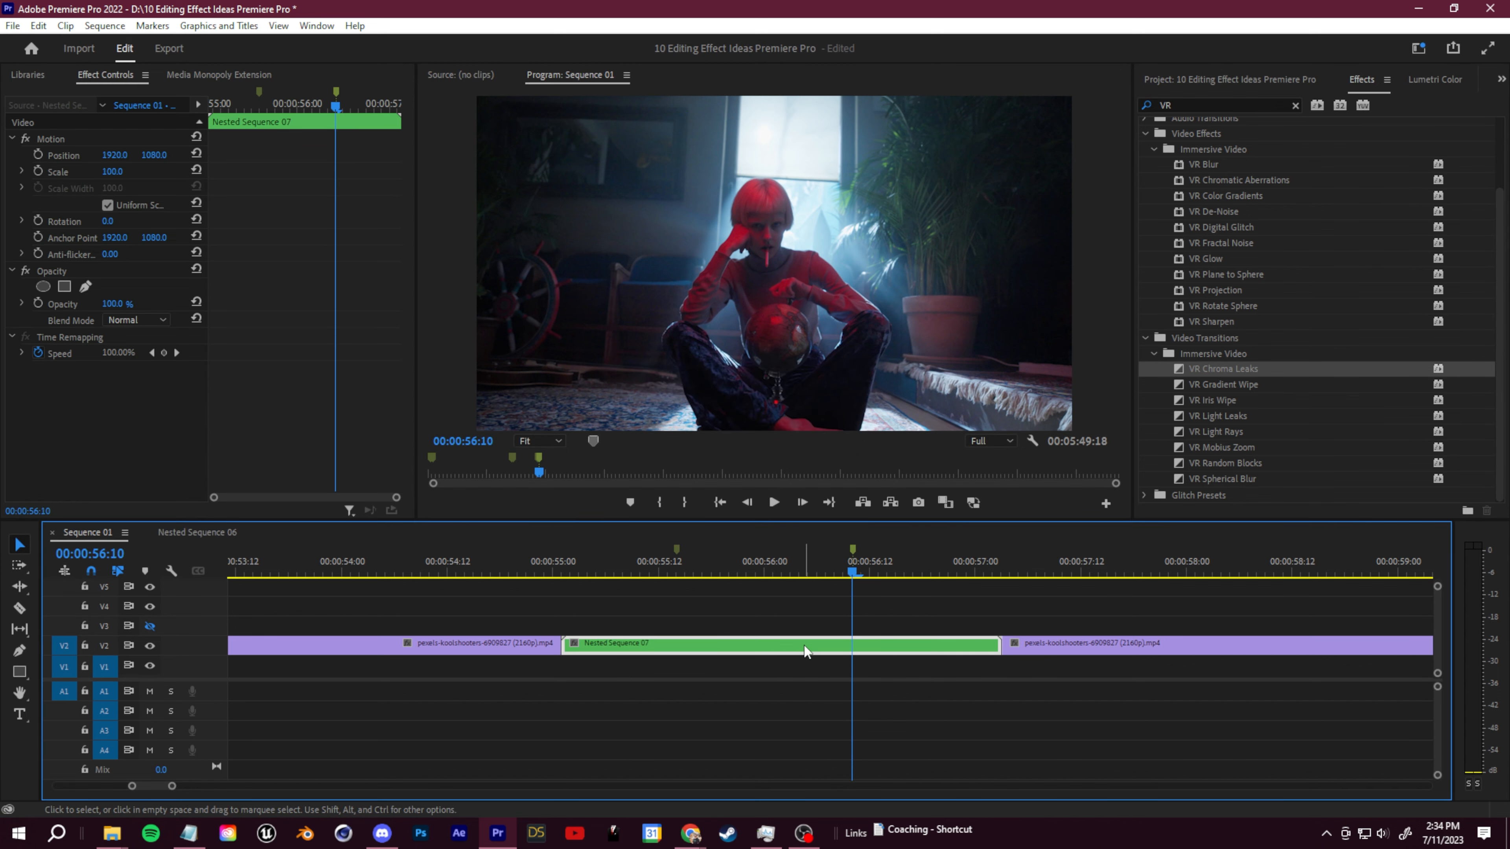
Open the new nested sequence to inspect its contents, and return to Sequence 01.
left_click(758, 664)
left_click(768, 648)
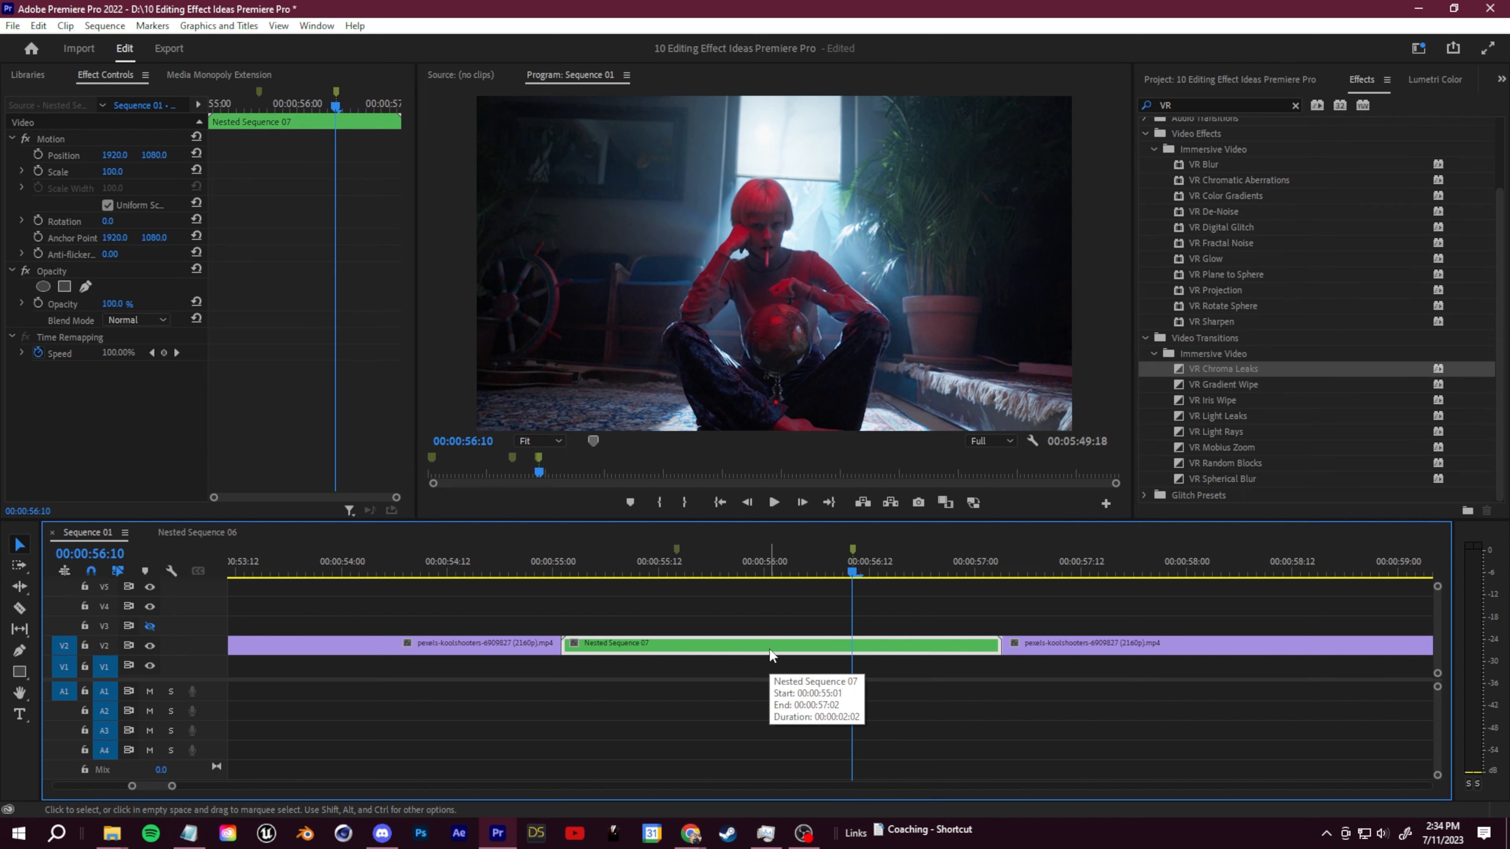
double_click(781, 648)
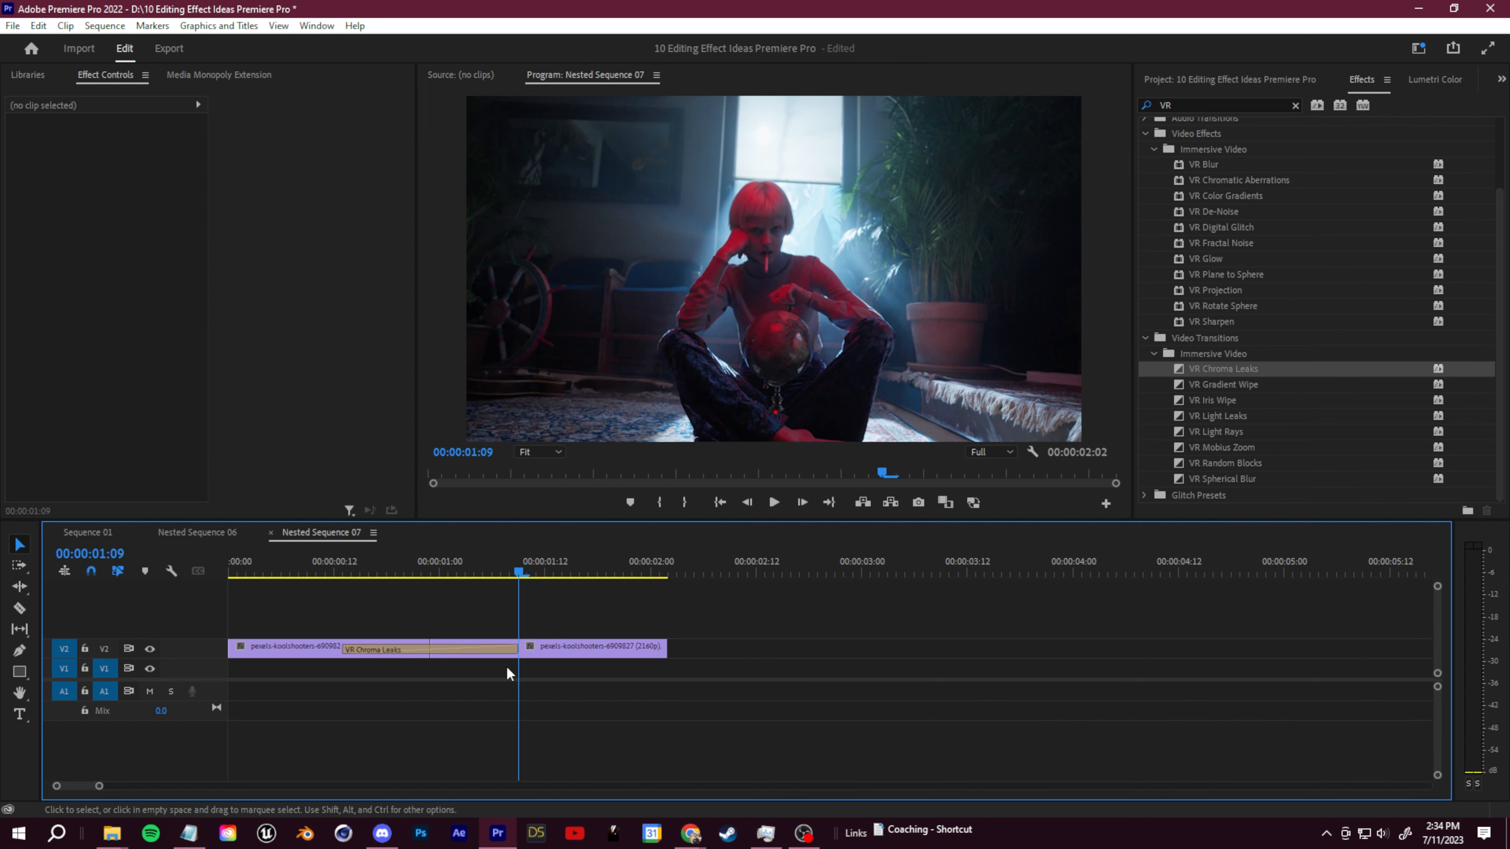
left_click(87, 532)
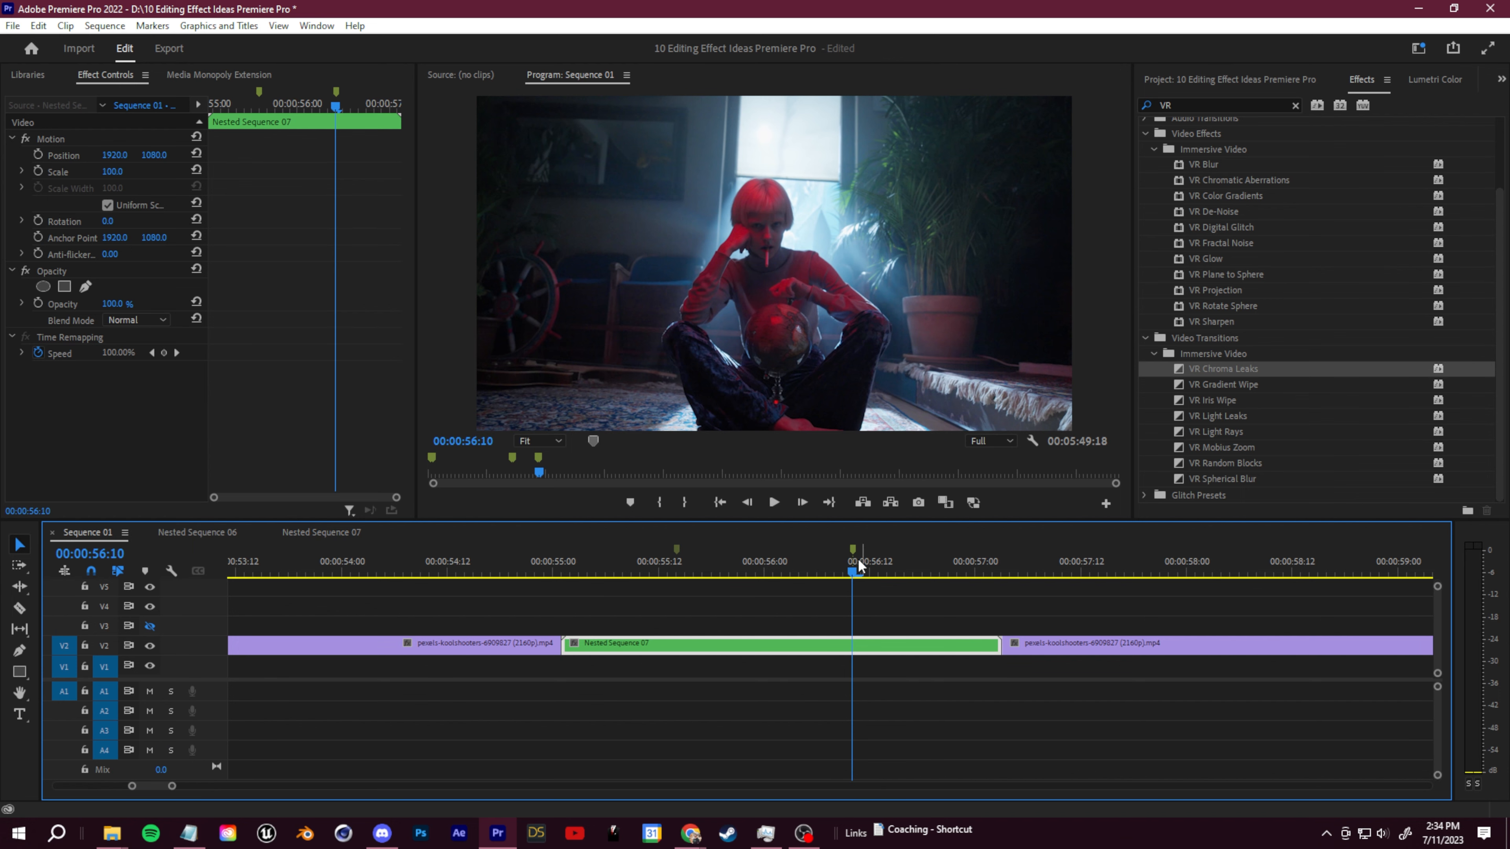
Scrub over the nested transition and undo the nesting.
left_click_drag(869, 570, 737, 570)
left_click(776, 591)
key("ctrl+z")
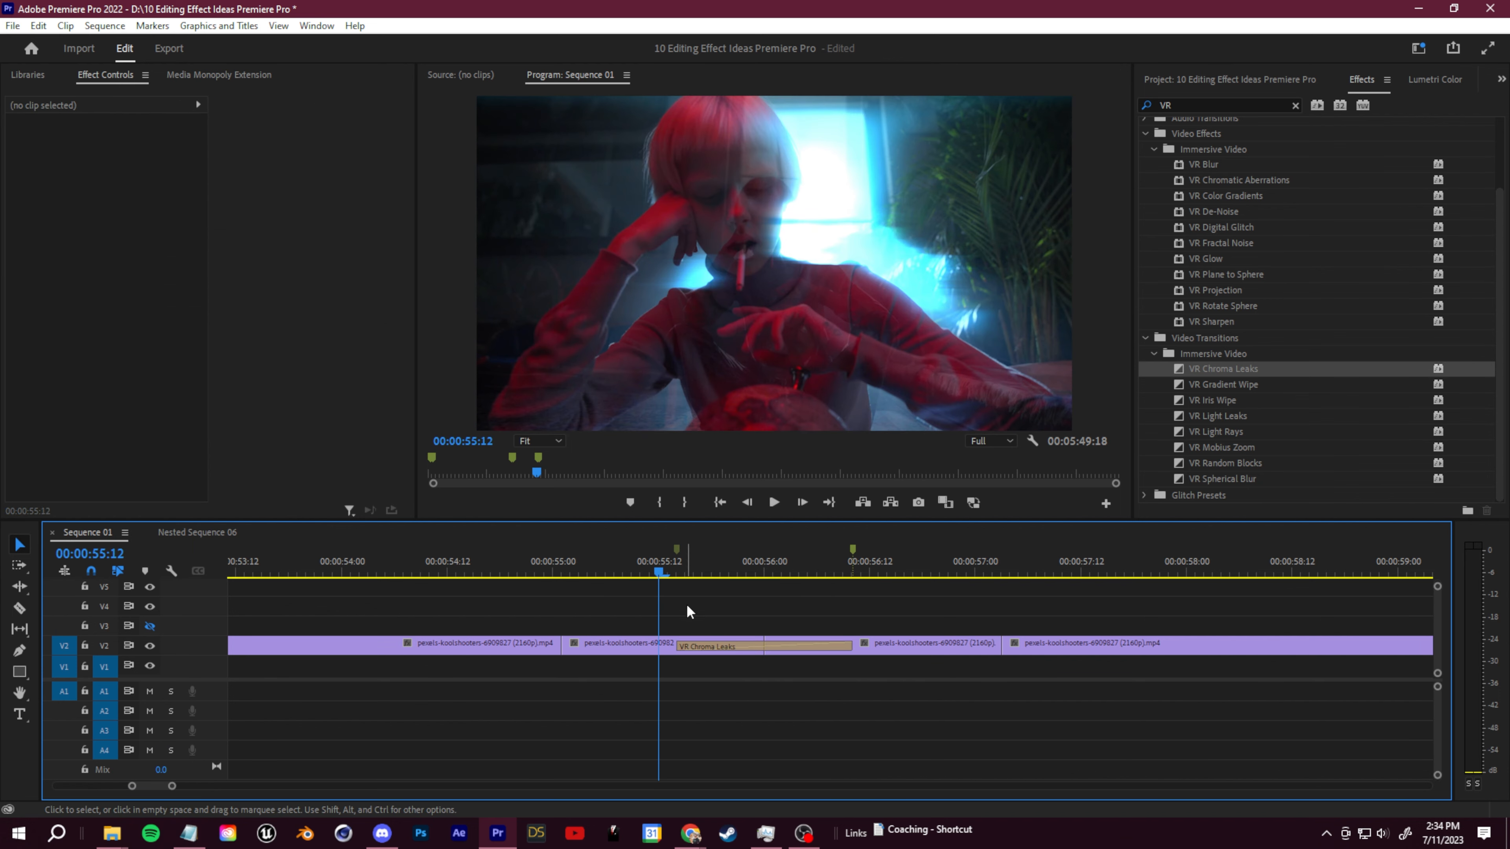
Set the Mirror effect's horizontal Reflection Center to 2002 on the piece before the cut and move Turbulent Displace below Mirror.
left_click(648, 643)
scroll(1263, 330, "up", 1)
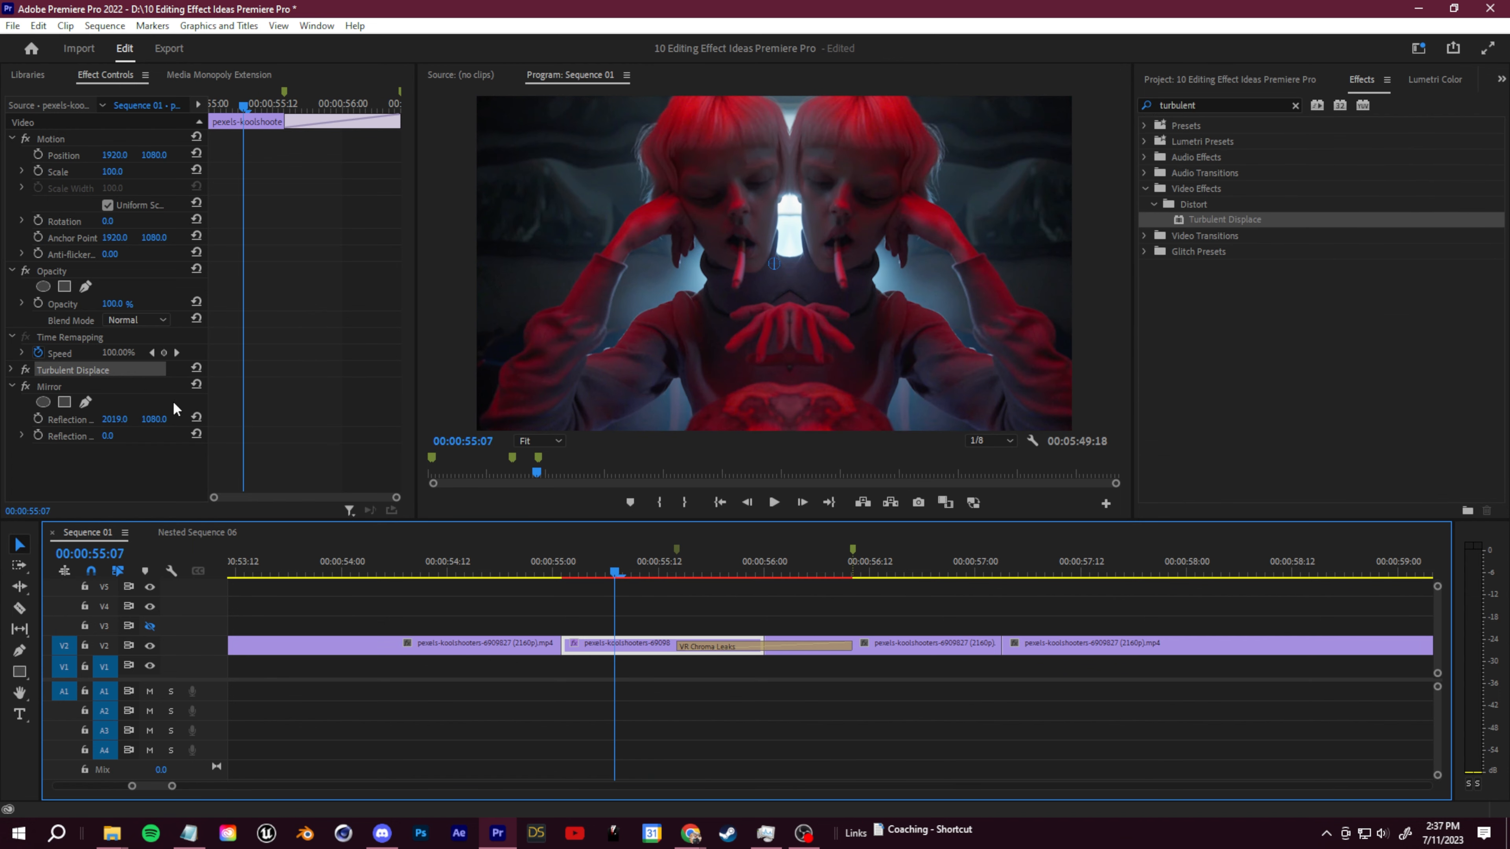
left_click(66, 386)
left_click_drag(104, 421, 86, 438)
left_click_drag(67, 373, 89, 468)
left_click_drag(57, 381, 59, 446)
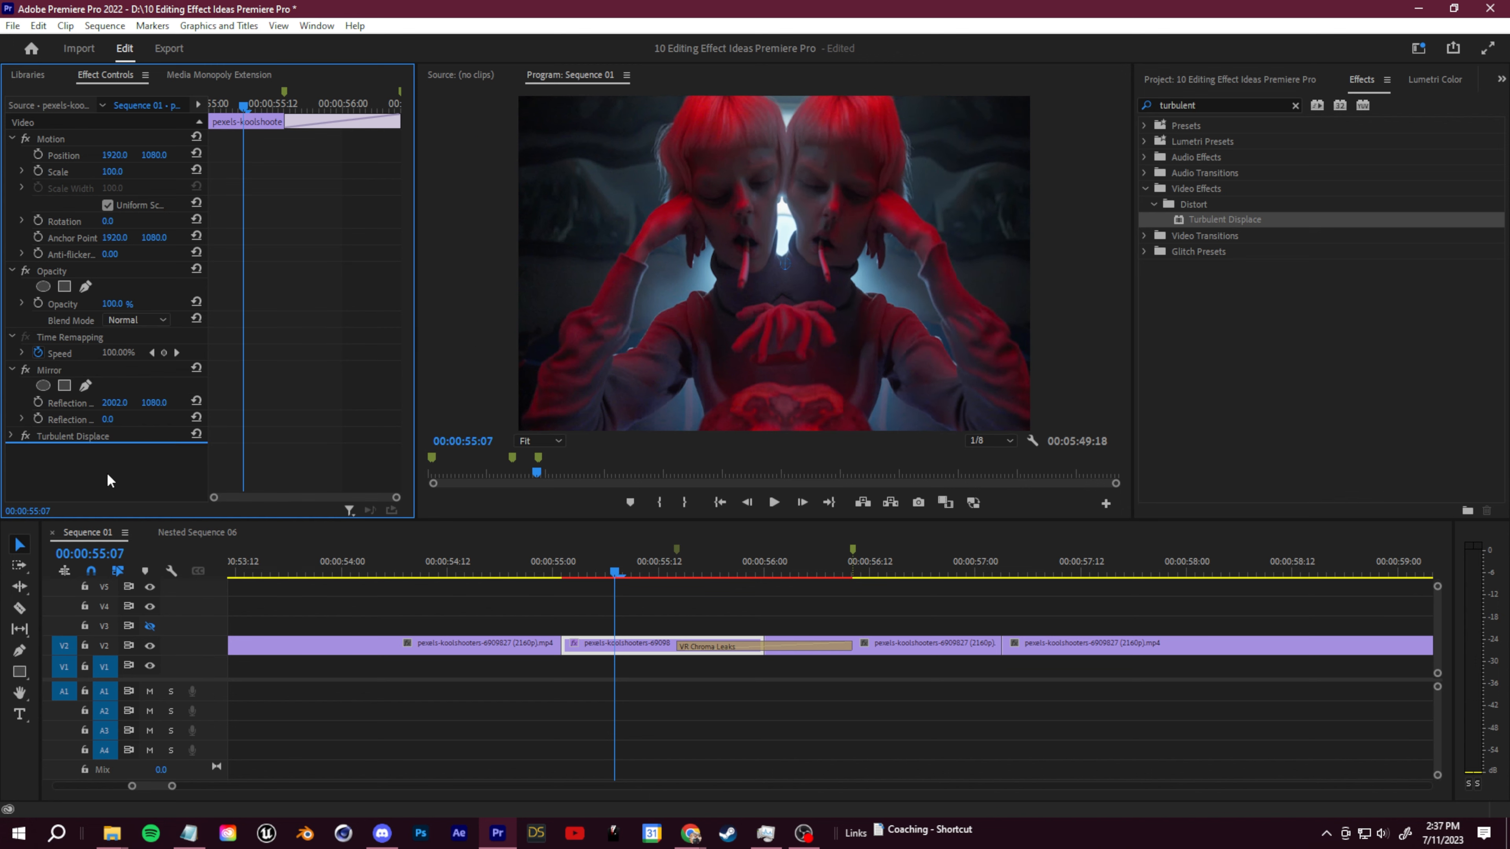
Remove the Mirror effect from the piece before the cut, then try a horizontal Position shift and undo it.
left_click(100, 370)
key("Delete")
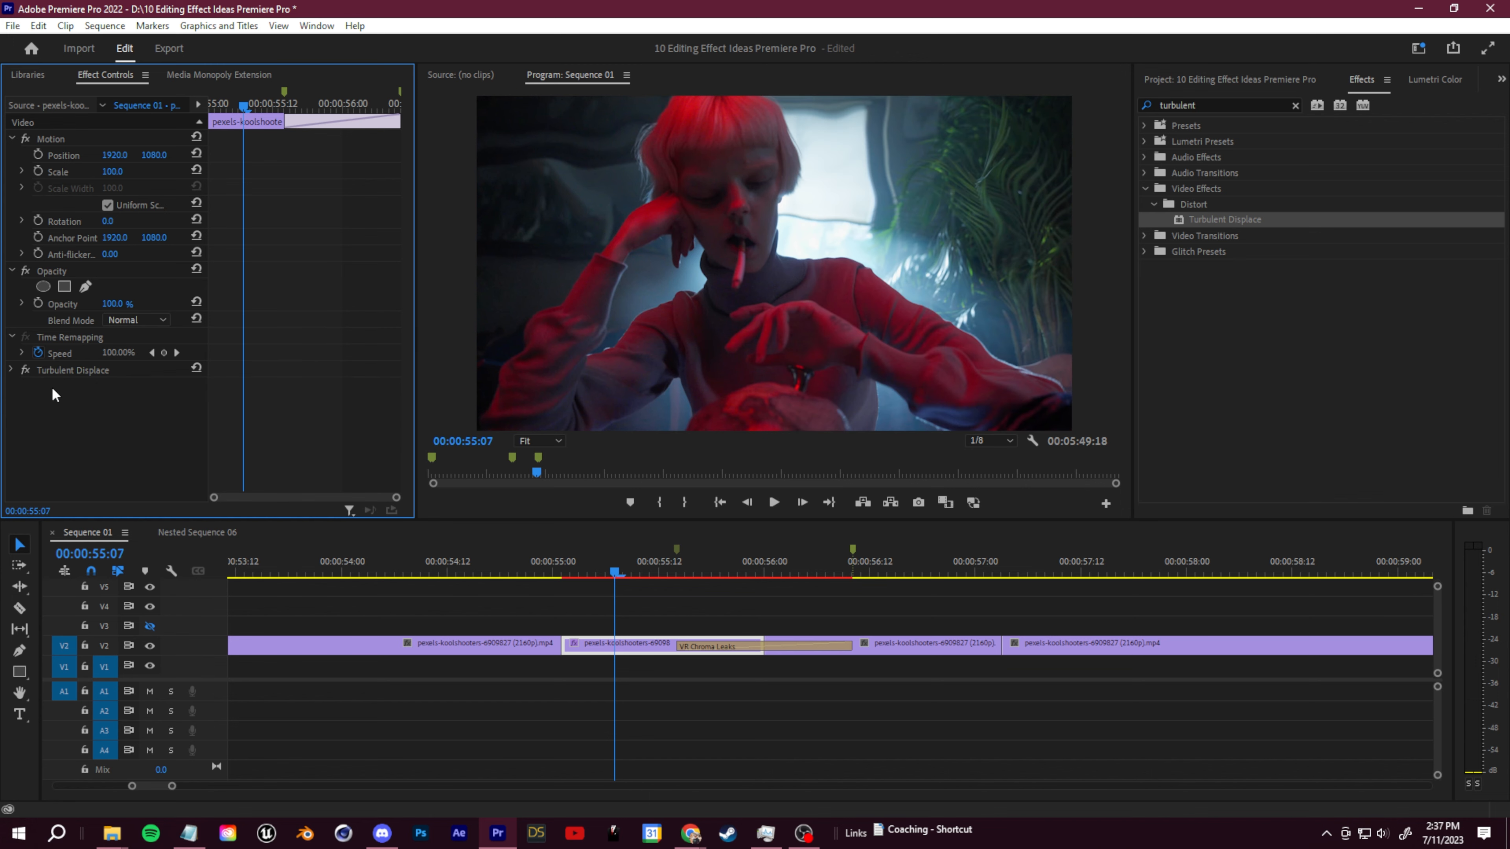
mouse_move(112, 154)
left_mouse_down()
mouse_move(179, 155)
mouse_move(89, 155)
left_mouse_up()
key("ctrl+z")
Nest the Turbulent Displace piece before the cut under the suggested name and apply the Mirror effect to the nest.
left_click(649, 640)
right_click(648, 640)
left_click(684, 425)
left_click(715, 428)
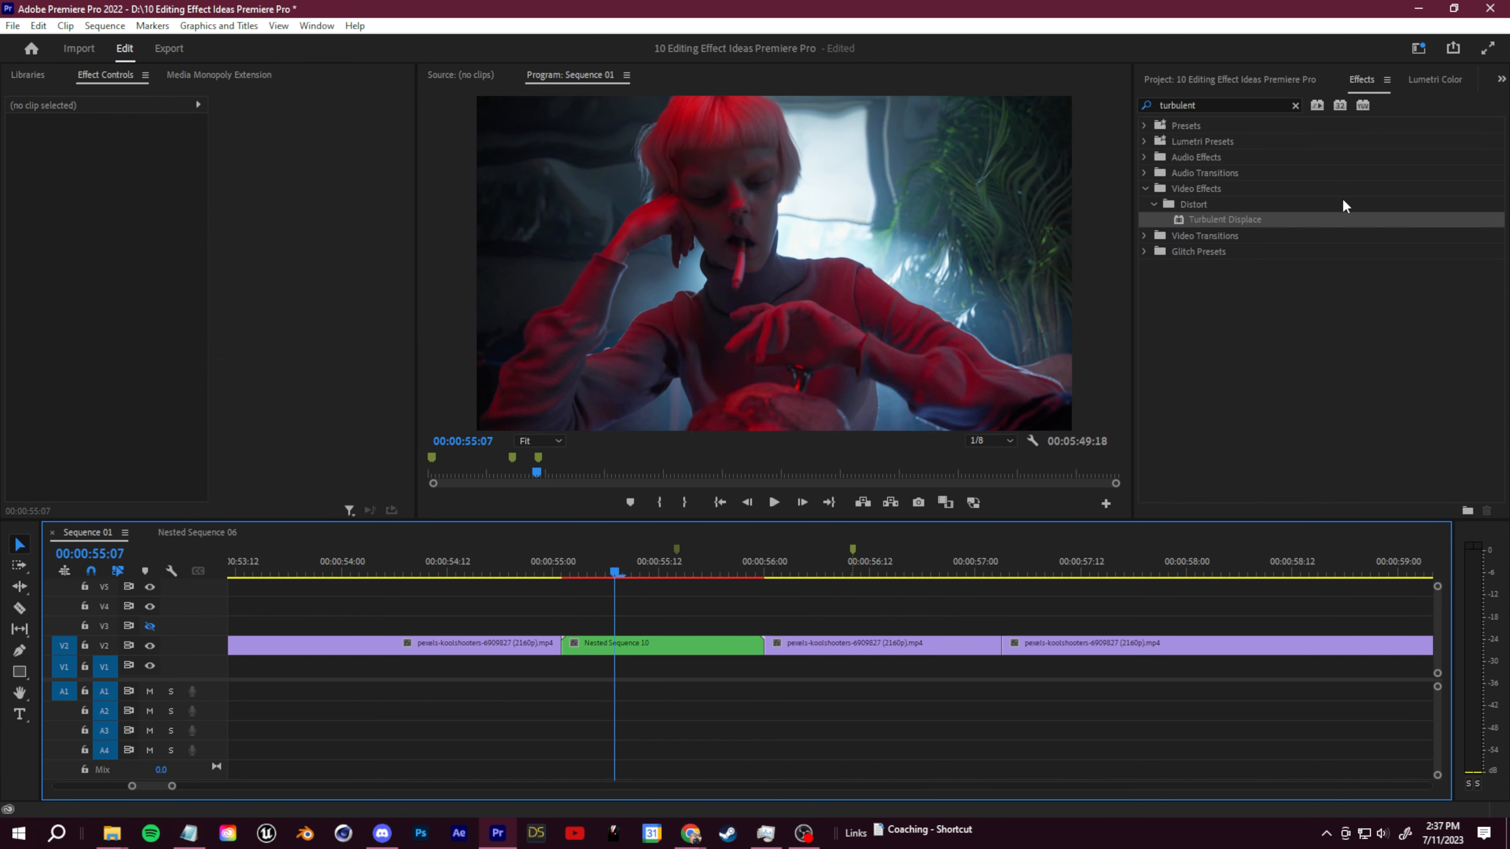
left_click_drag(1202, 232, 677, 648)
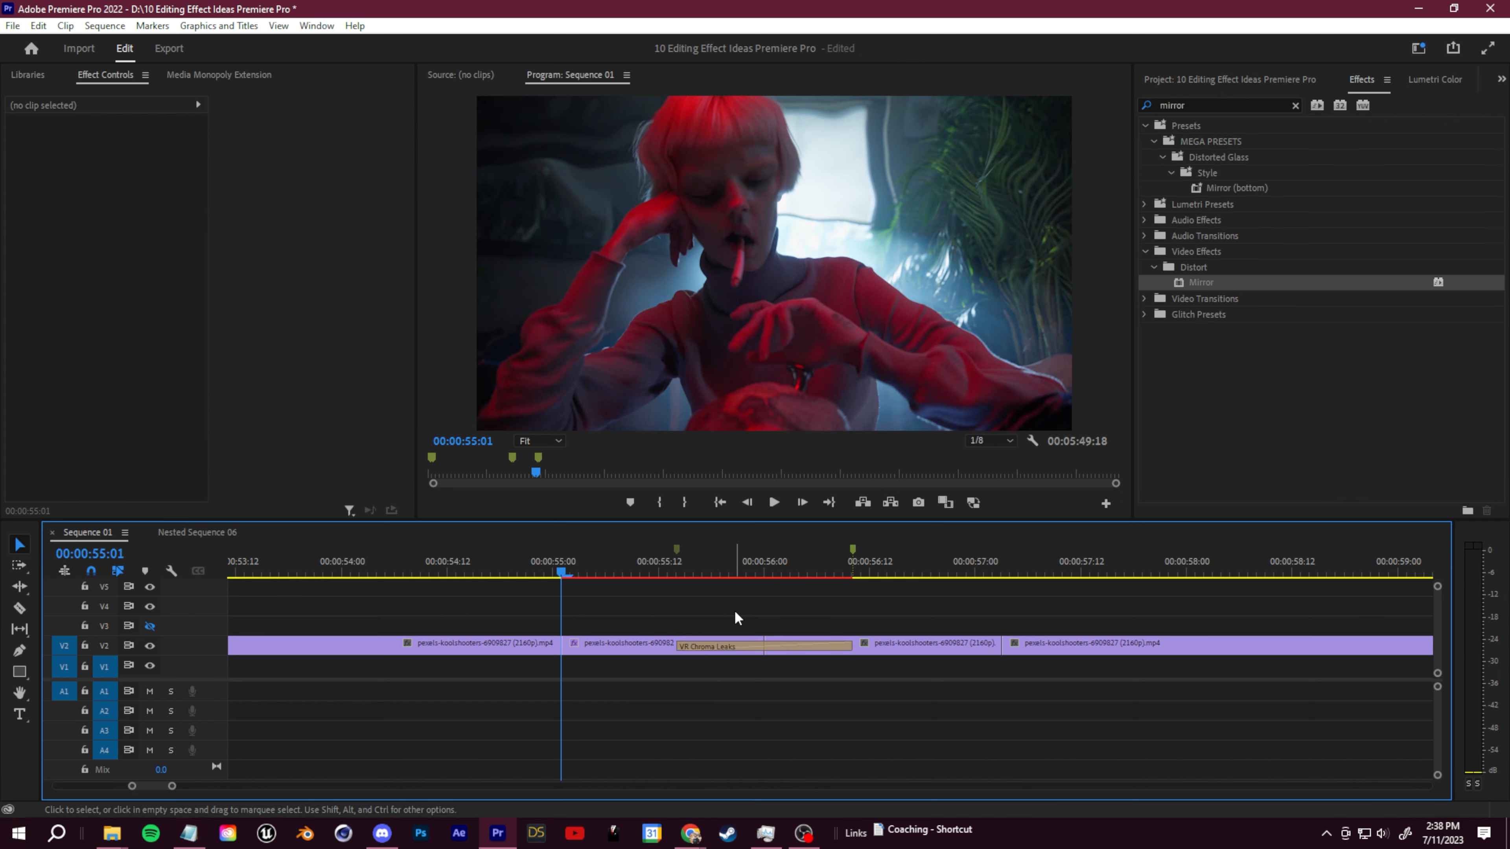
Nest the adjacent clips joined by the VR Chroma Leaks transition under the suggested name.
left_click_drag(644, 602, 900, 745)
right_click(908, 744)
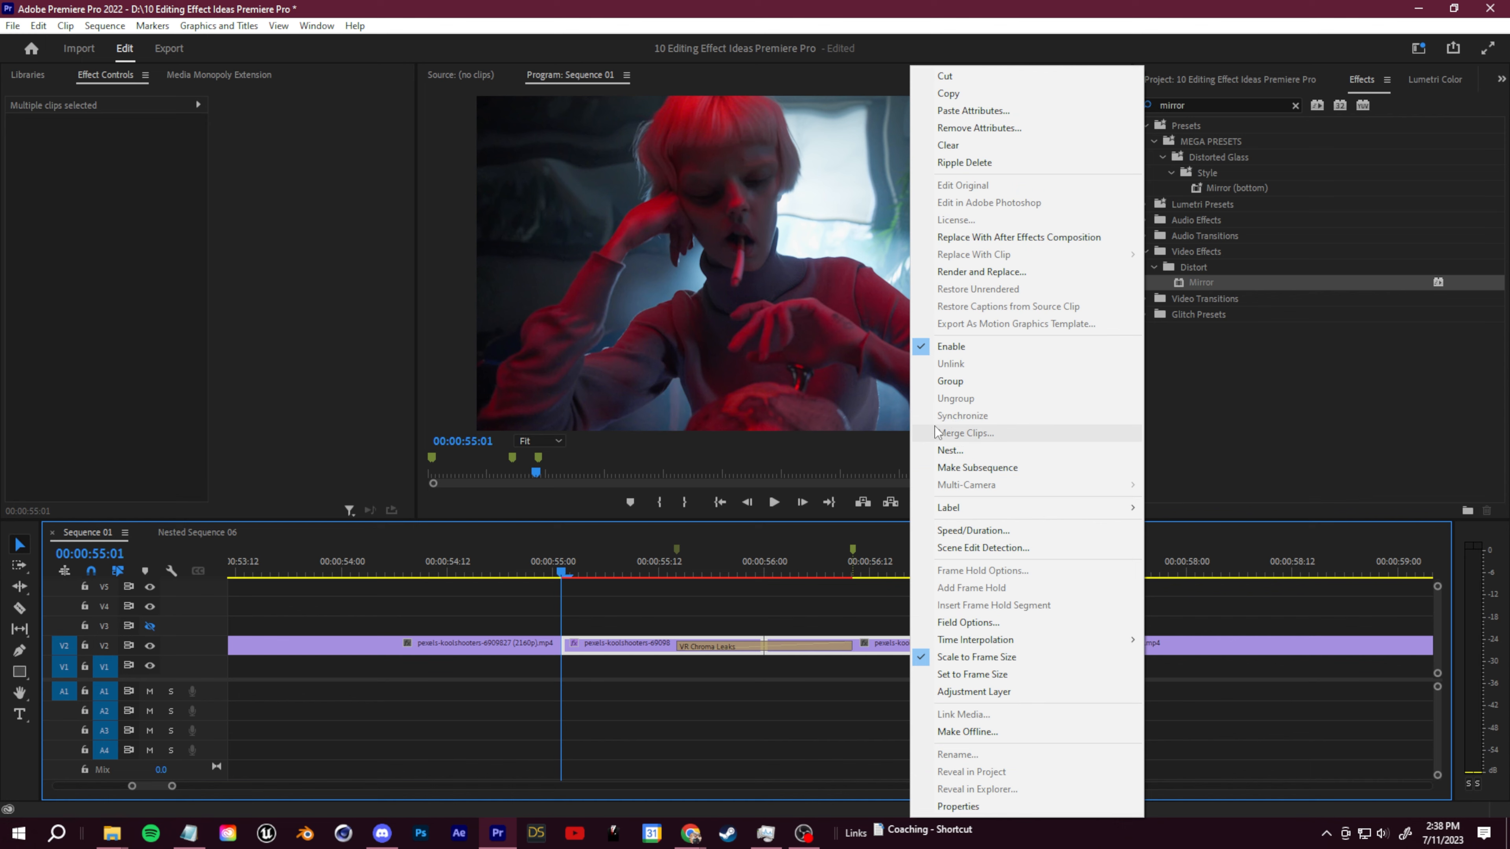
left_click(954, 451)
left_click(718, 432)
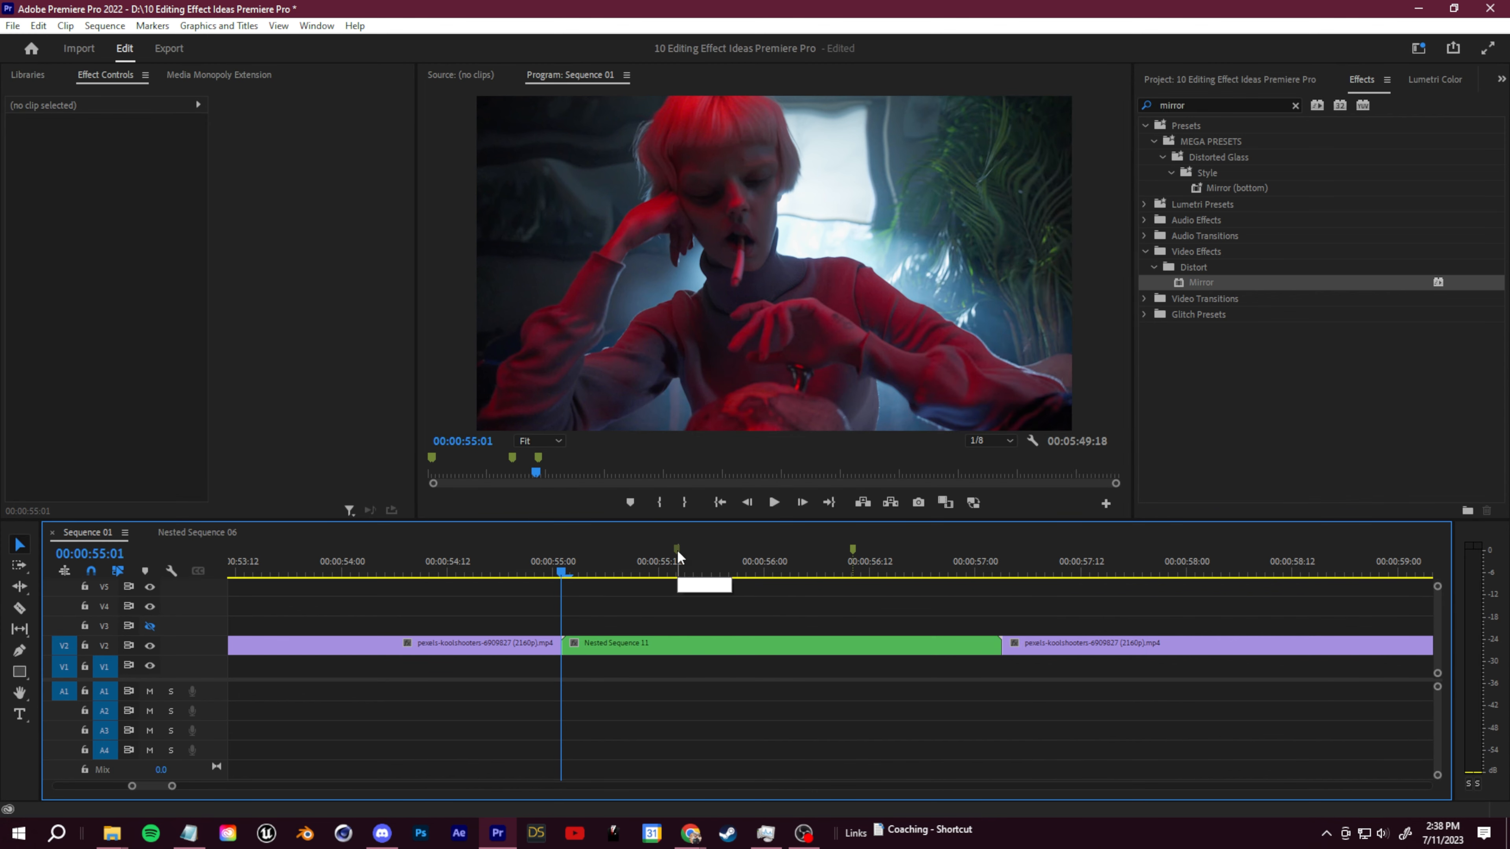
Cut the nested sequence at the 00:00:55:14 marker and at the following marker.
left_click_drag(566, 562, 677, 580)
key("c")
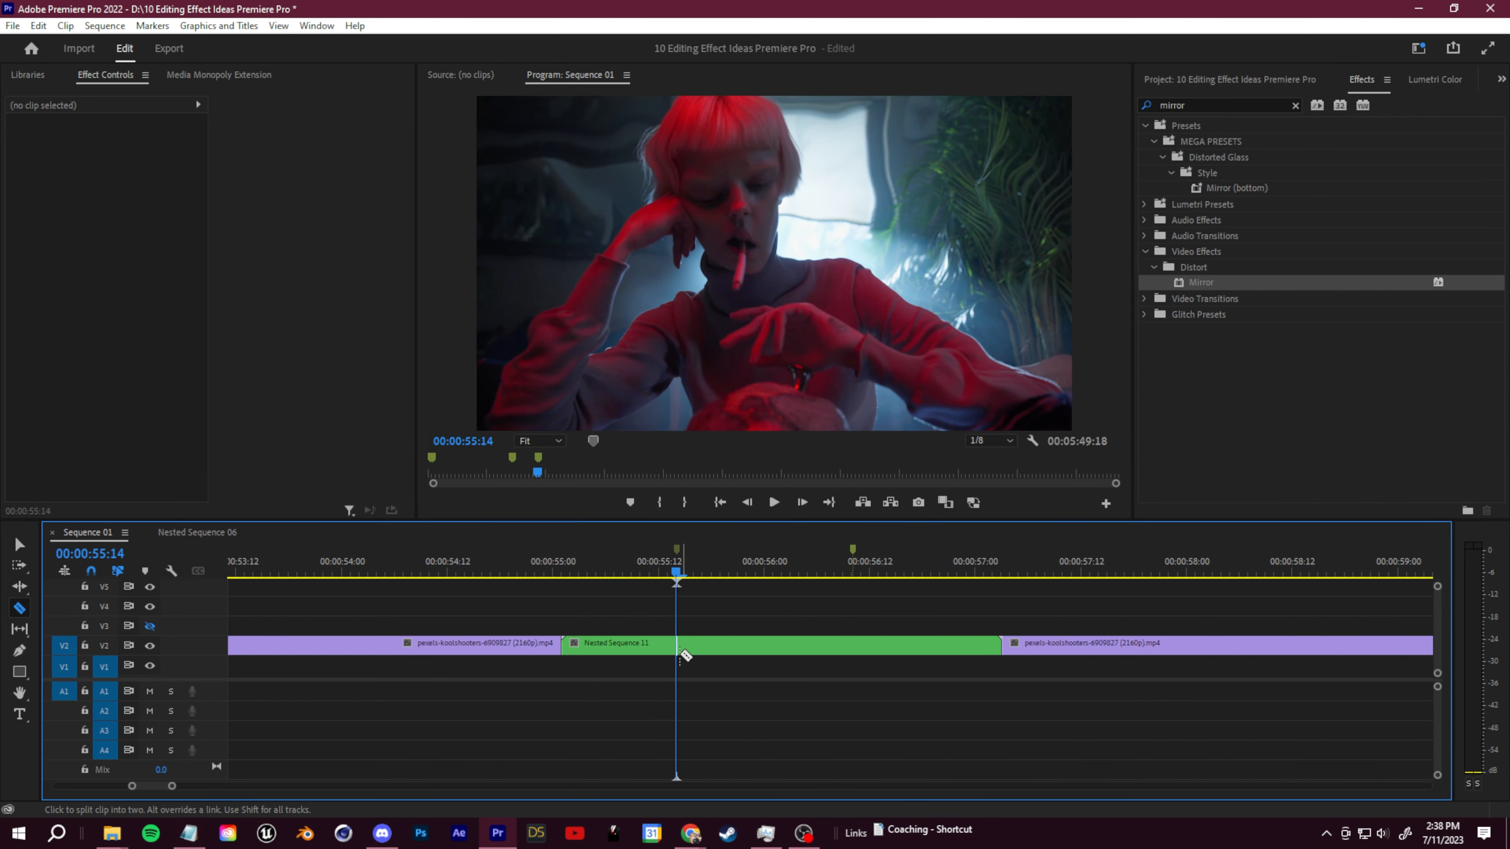
key("v")
Apply the Mirror effect to the middle nested piece and set its horizontal Reflection Center to 1914.
left_click(766, 645)
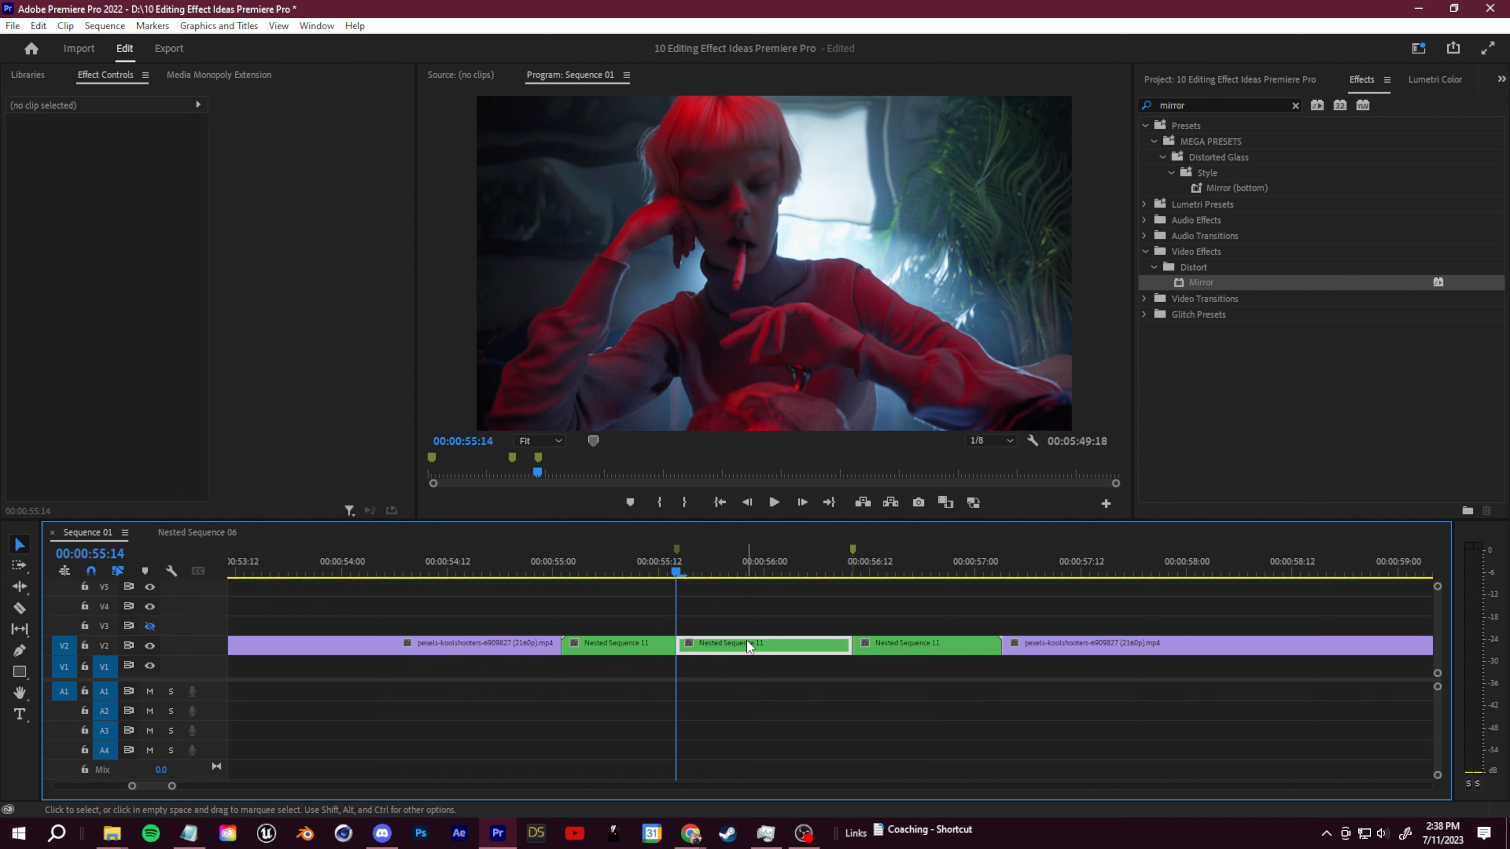
double_click(1201, 281)
mouse_move(115, 402)
left_mouse_down()
mouse_move(80, 402)
mouse_move(118, 402)
left_mouse_up()
left_click_drag(761, 572, 692, 574)
Find the VR Glow effect and apply it to the mirrored middle piece.
left_click(1215, 105)
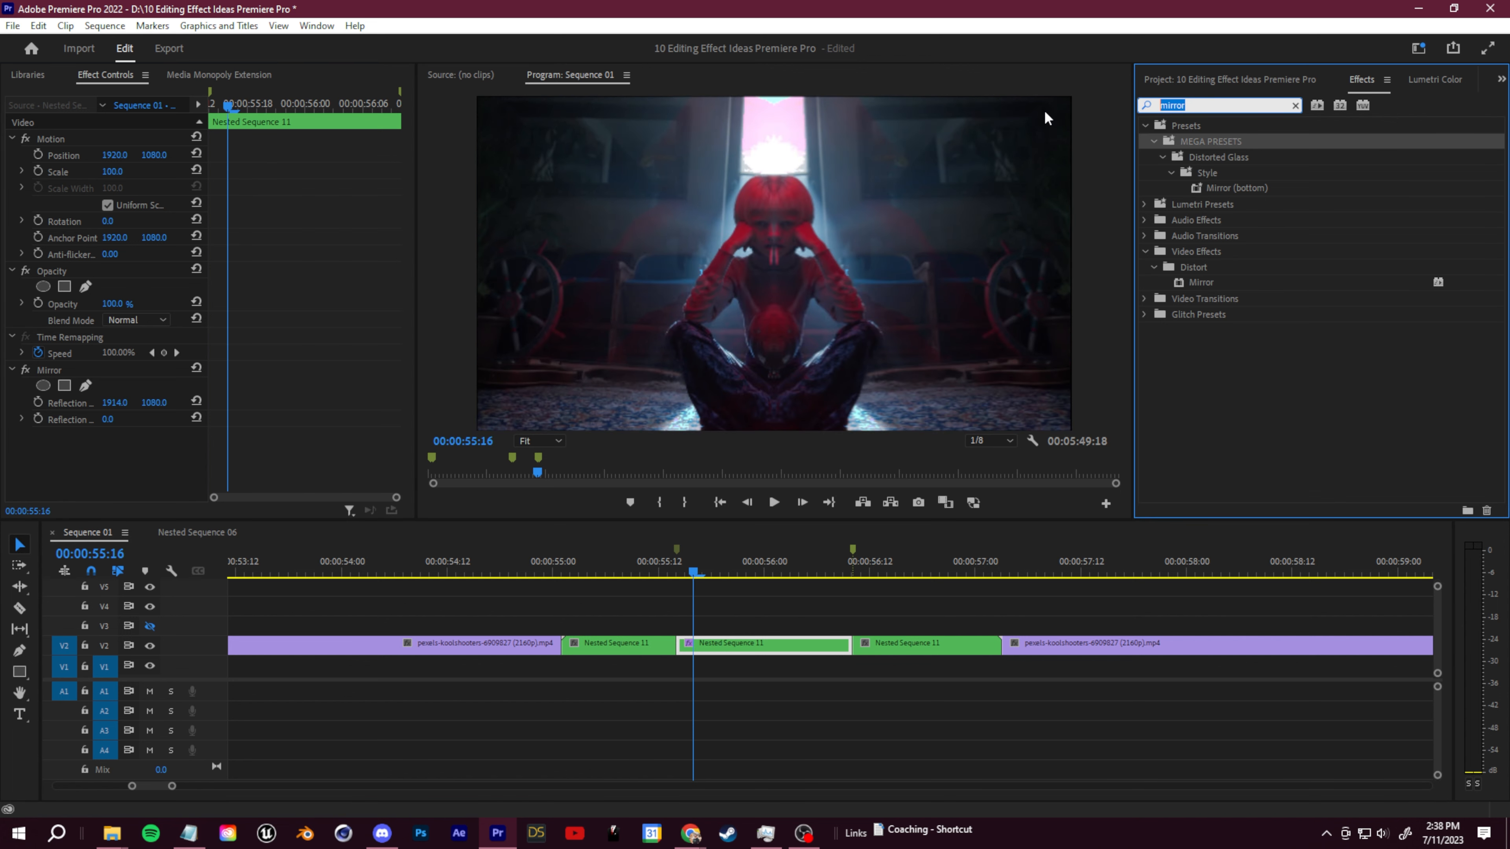
type("glow")
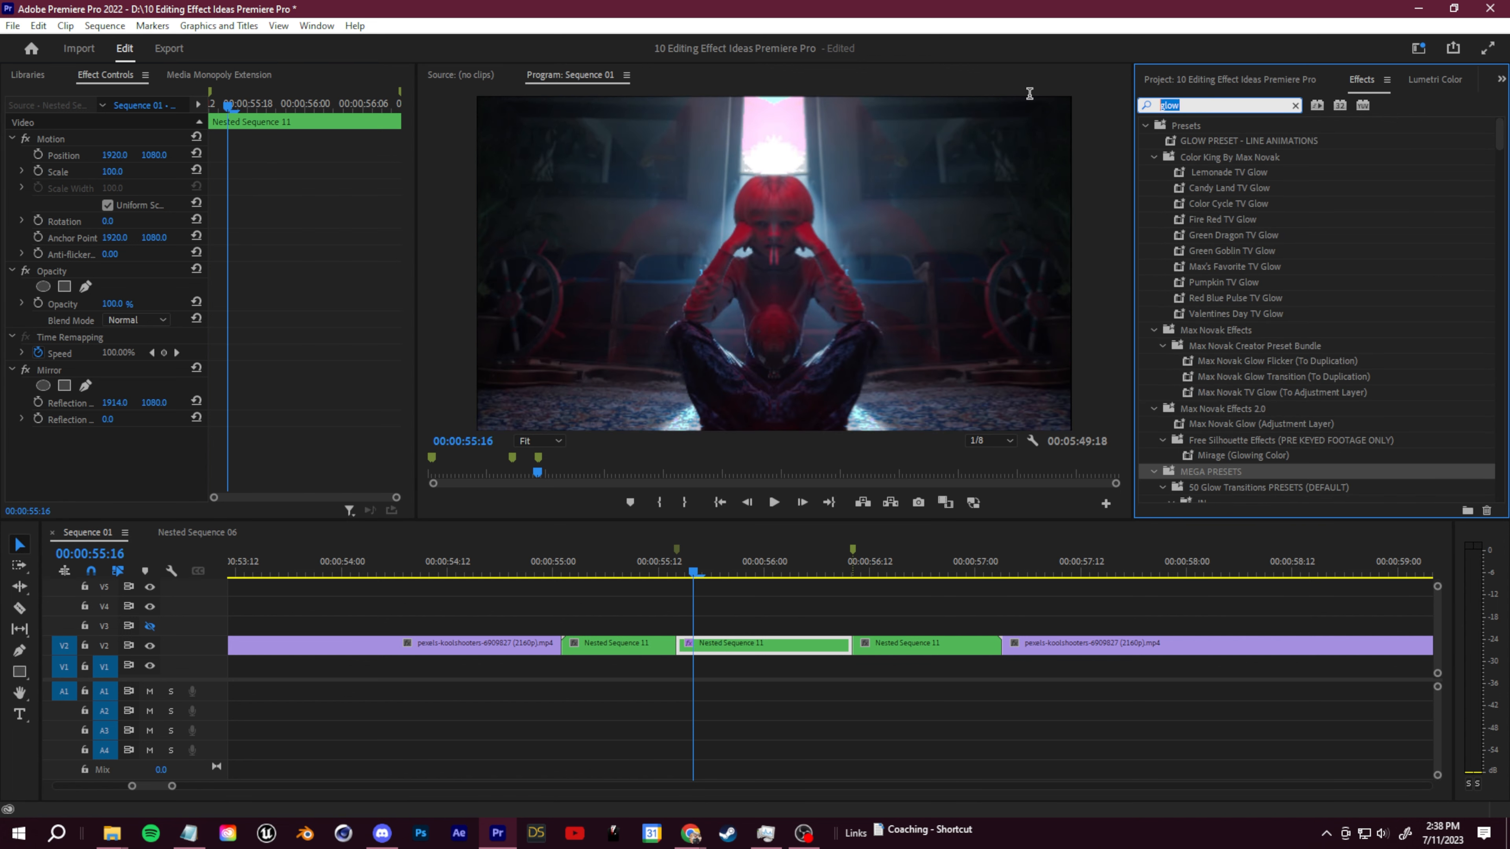
type("vr glow")
left_click_drag(1207, 258, 748, 648)
Keyframe VR Glow's Luma Threshold at 1.00 at 00:00:55:14 and lower it midway through the mirrored piece.
left_click_drag(688, 568, 676, 583)
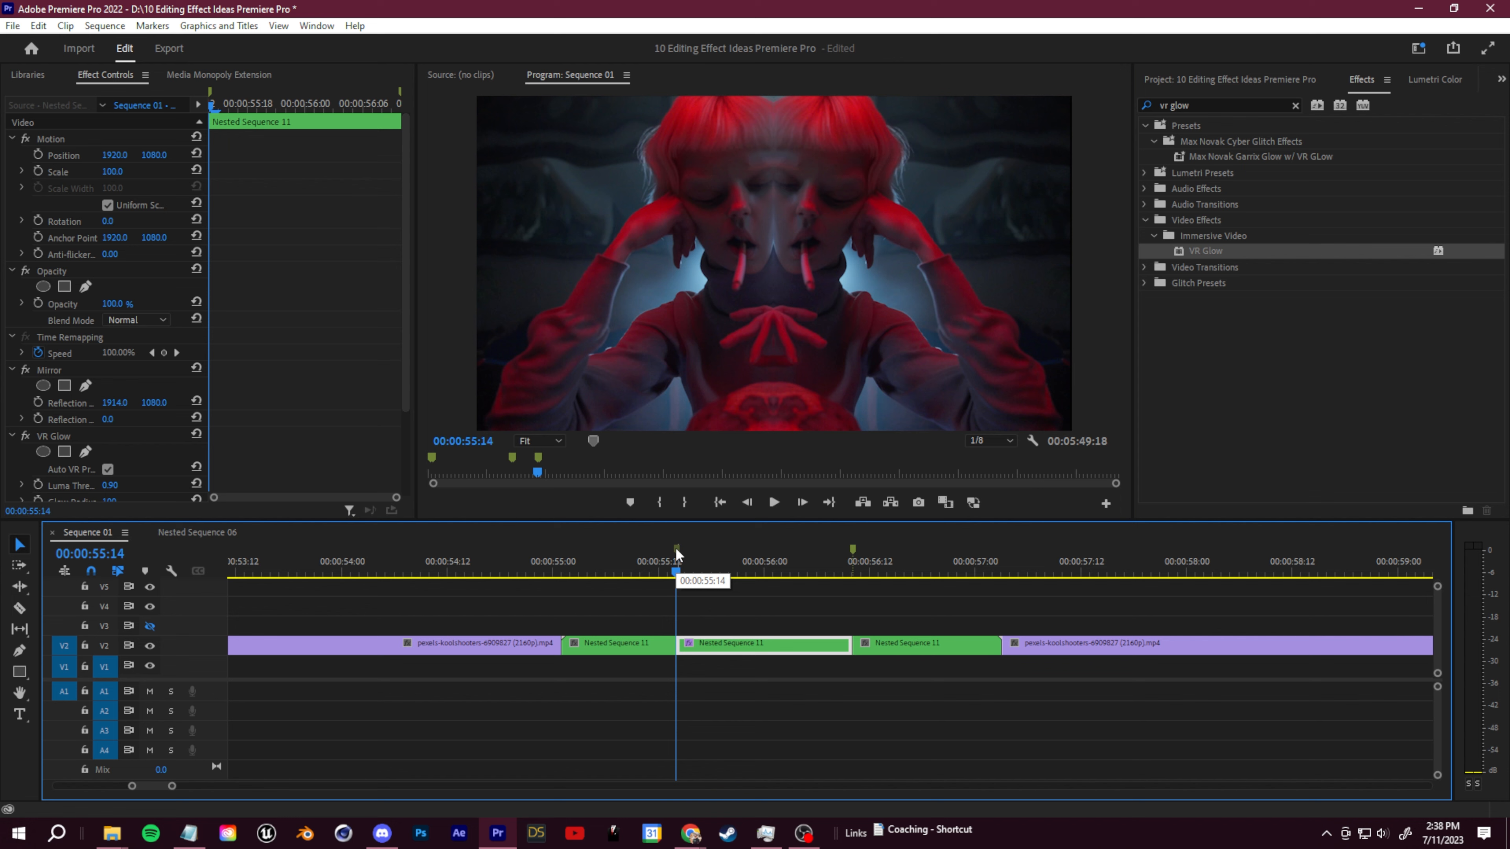
scroll(320, 366, "down", 2)
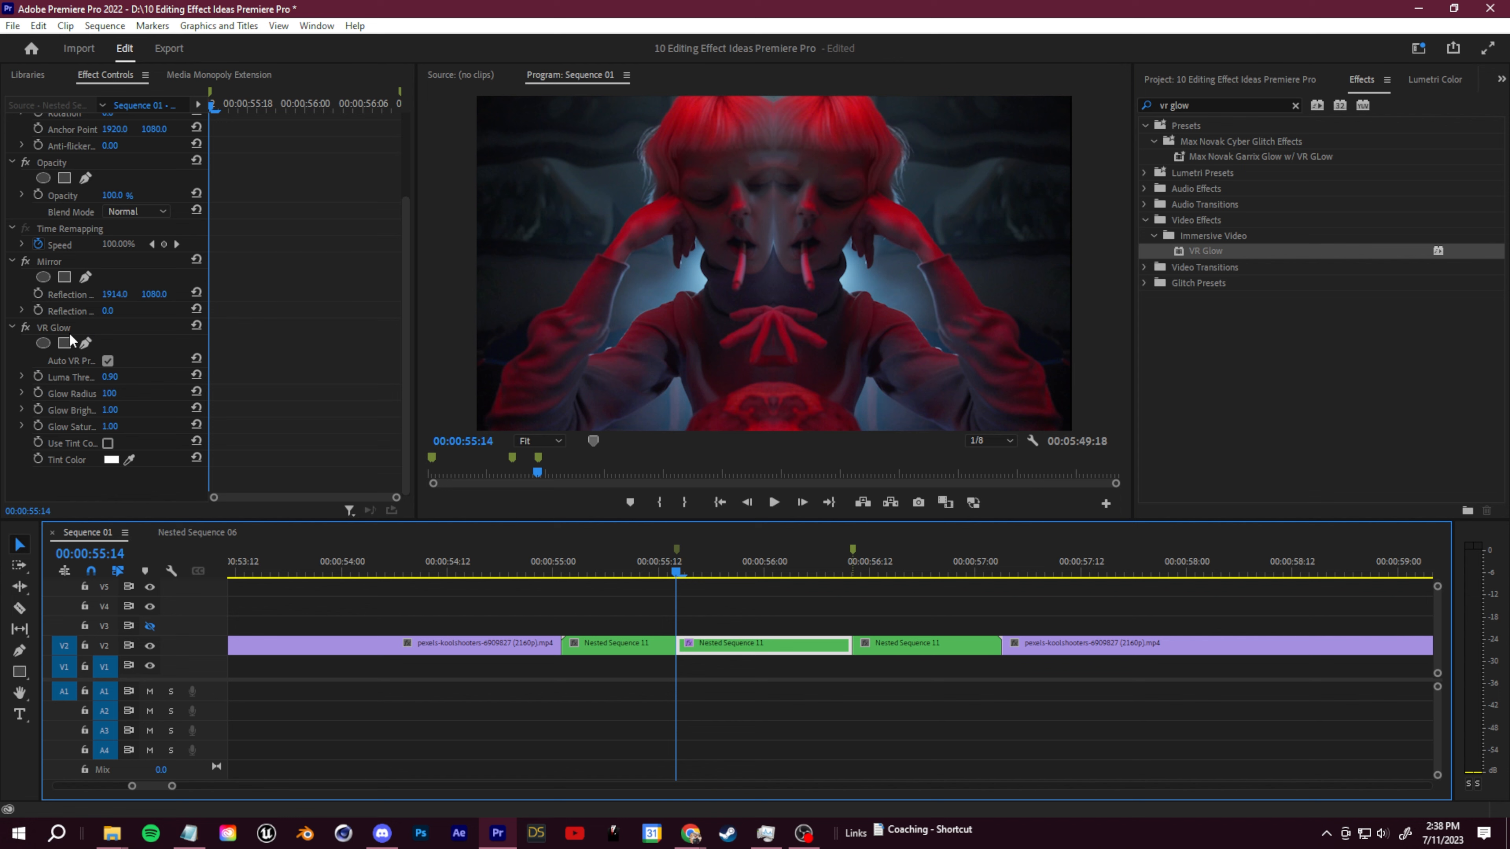
left_click(21, 378)
left_click_drag(168, 407, 314, 420)
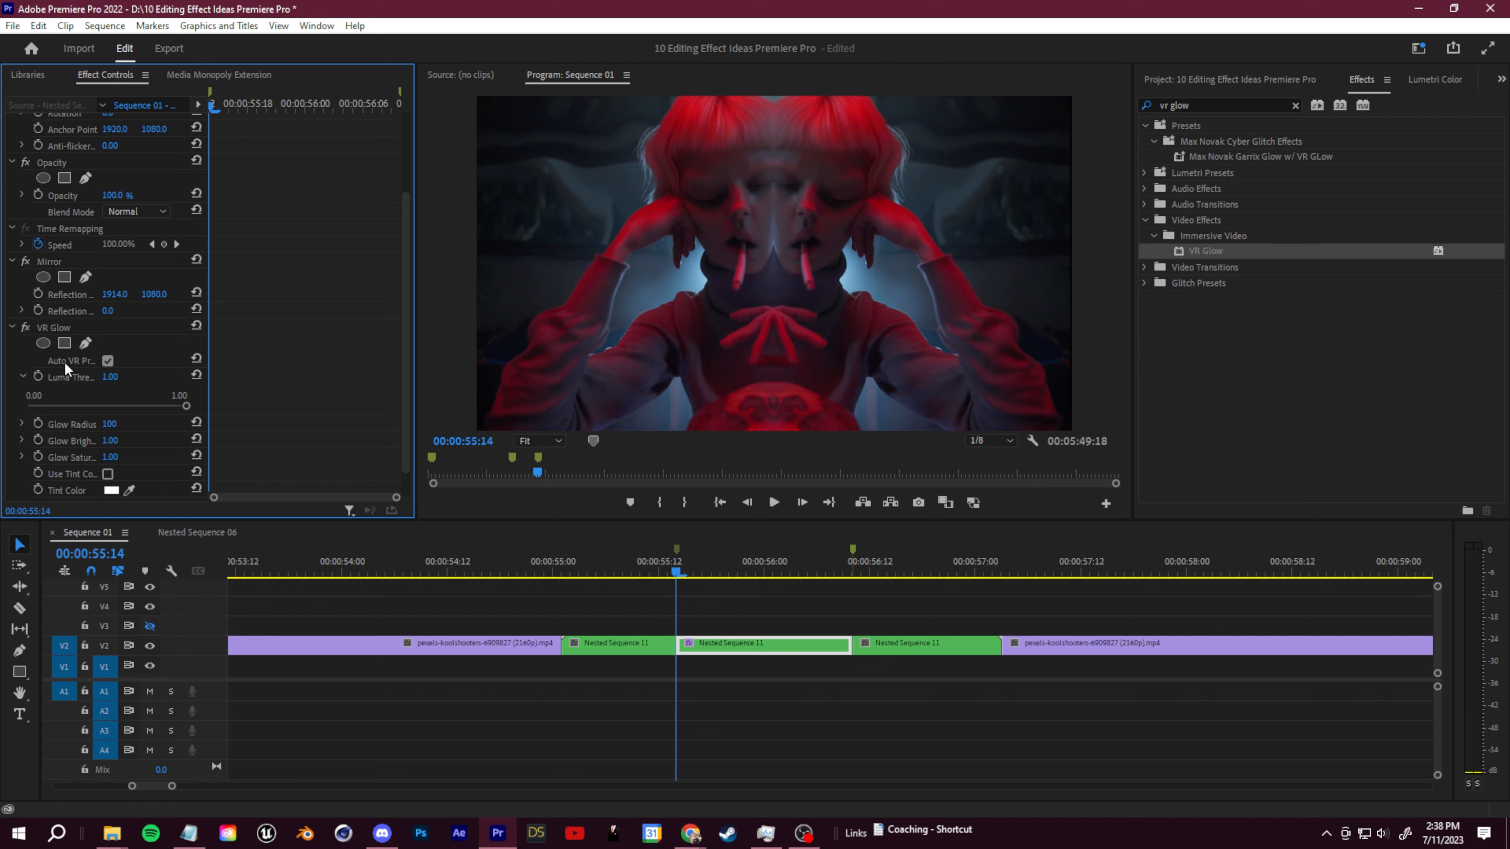
left_click(38, 377)
left_click_drag(676, 573, 764, 582)
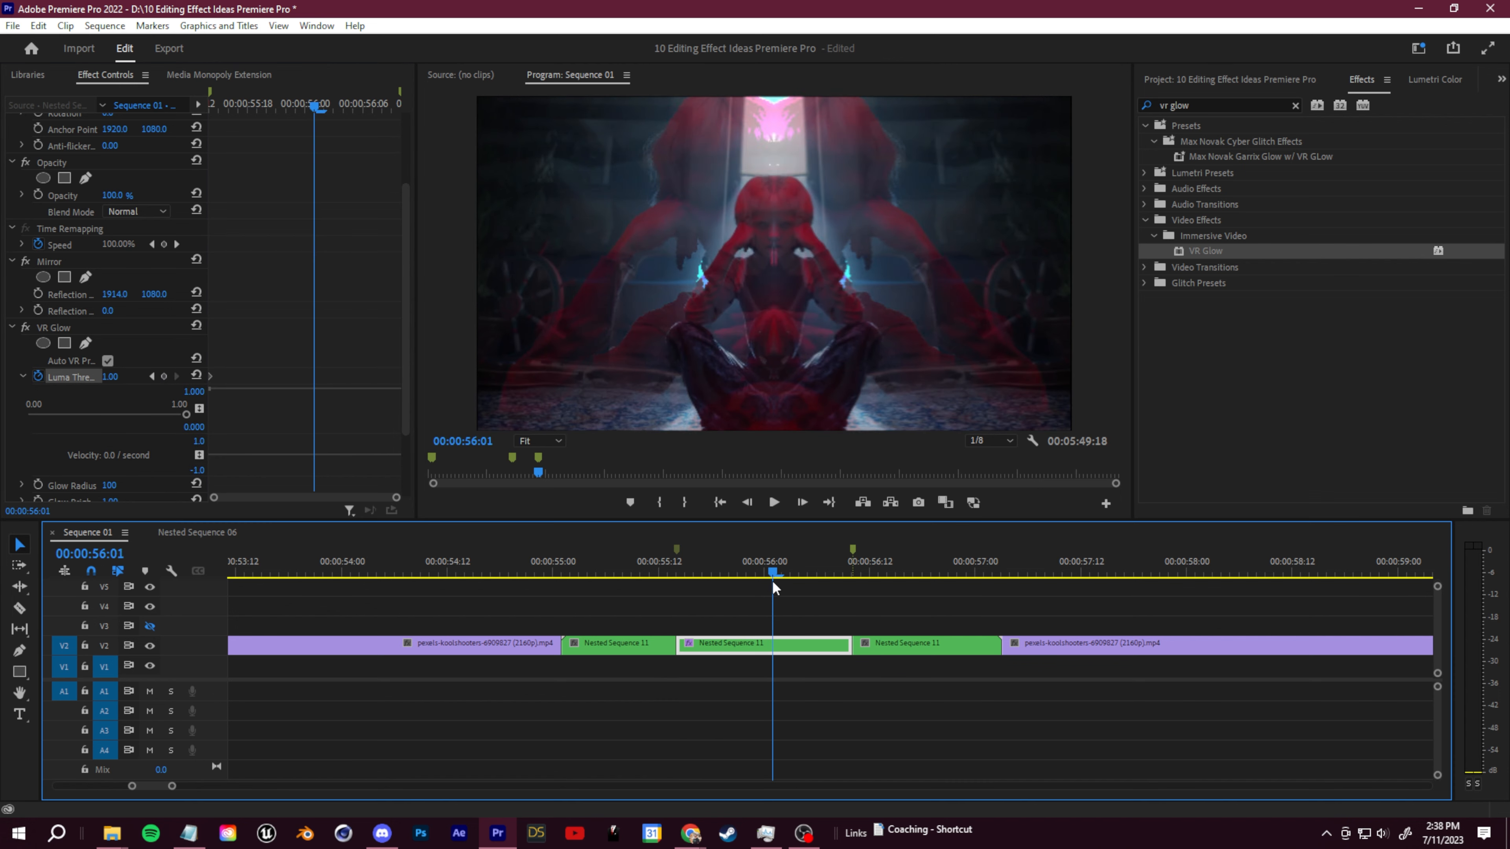
left_click_drag(185, 414, 397, 388)
left_click(844, 574)
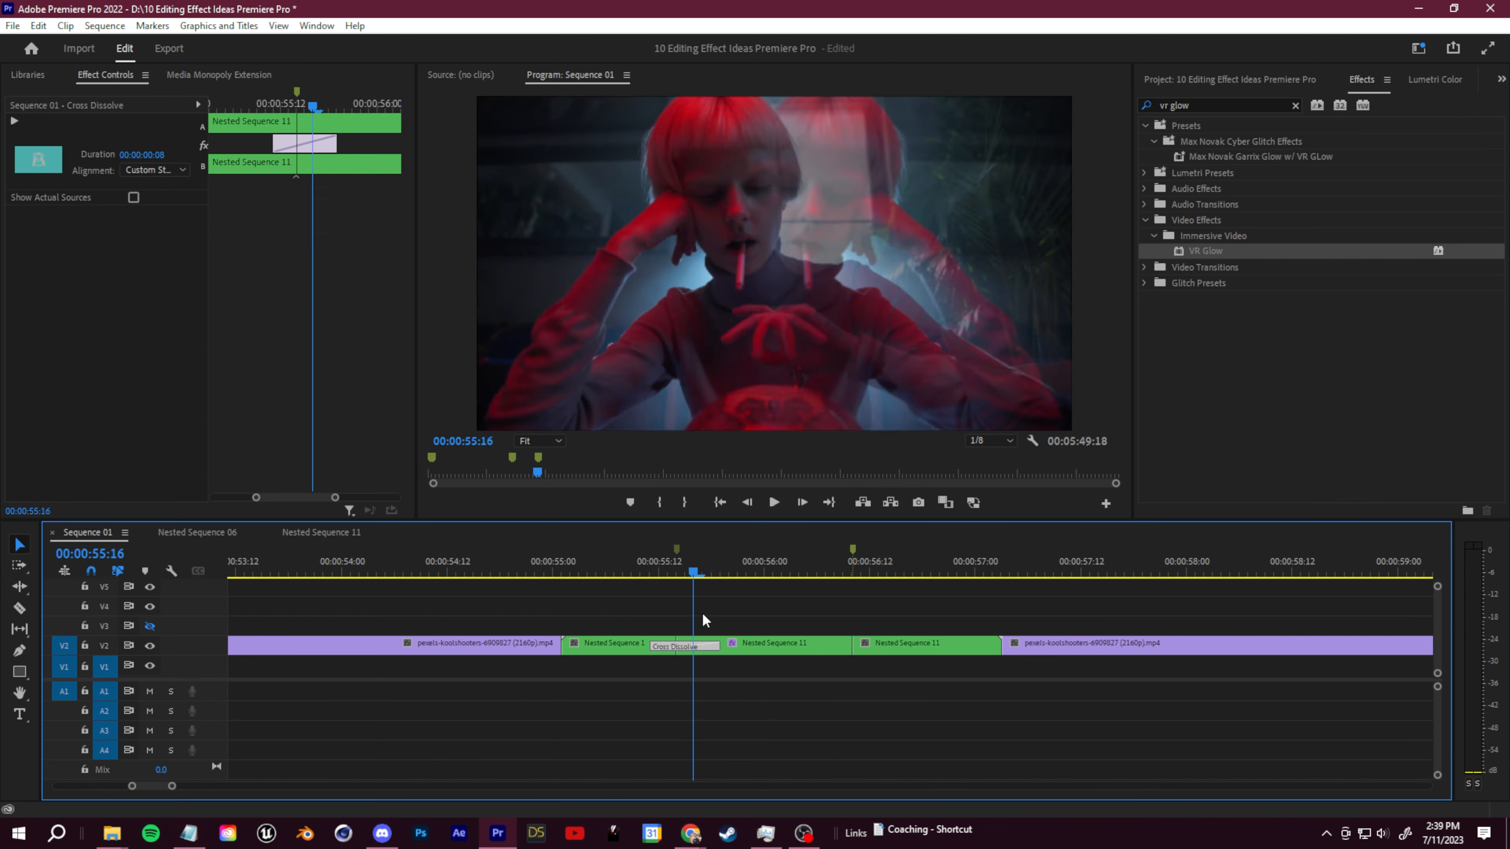
Scrub through the mirrored glow piece to review its cross dissolves.
left_click_drag(702, 613, 923, 613)
left_click(738, 576)
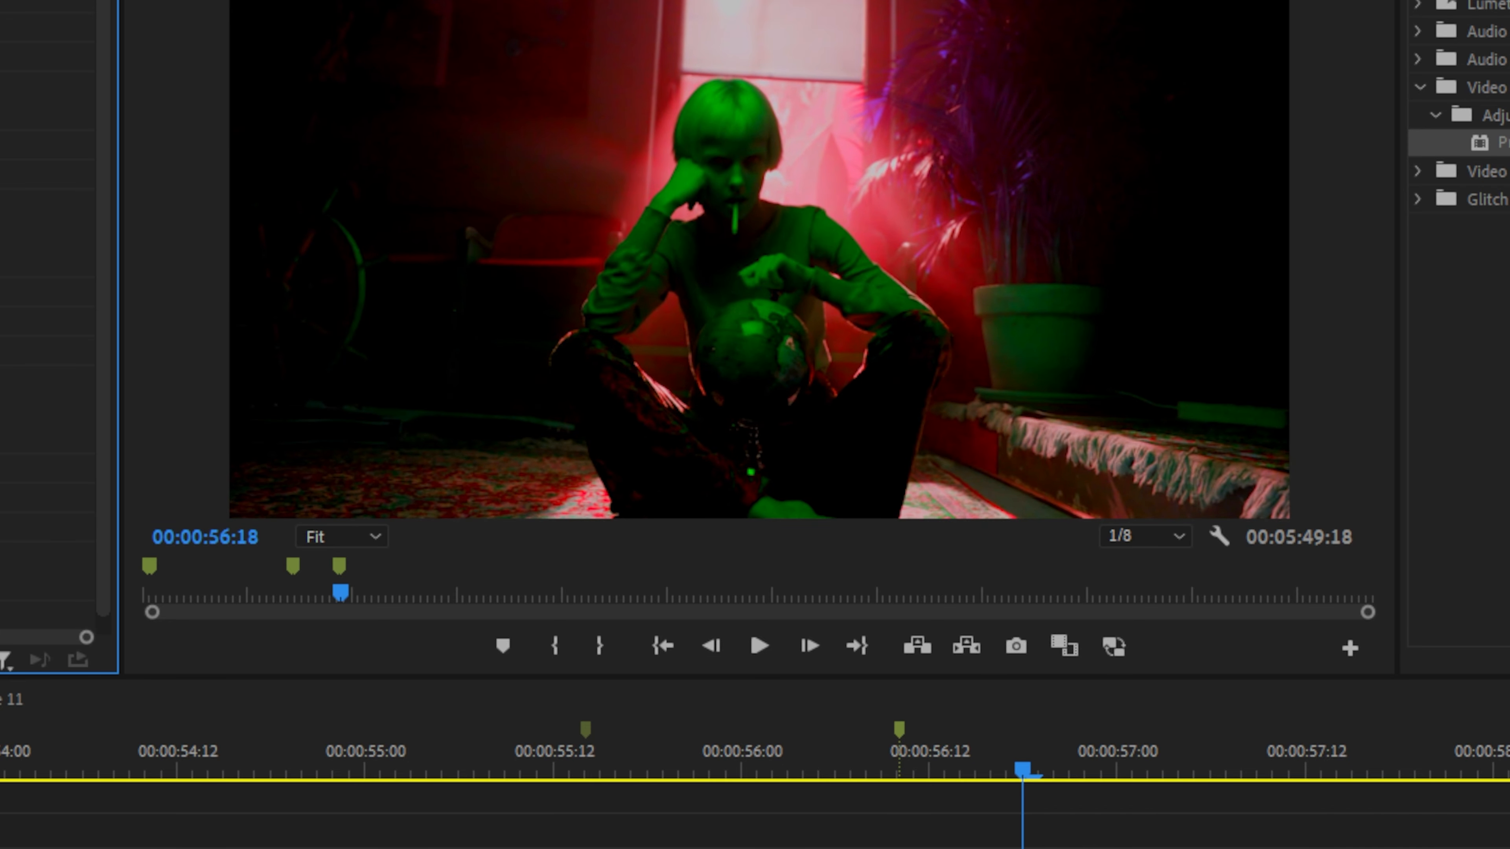
Try Color Balance (HLS) on the last nested piece with Hue 205° and Lightness -37, and delete the effect.
type("proc")
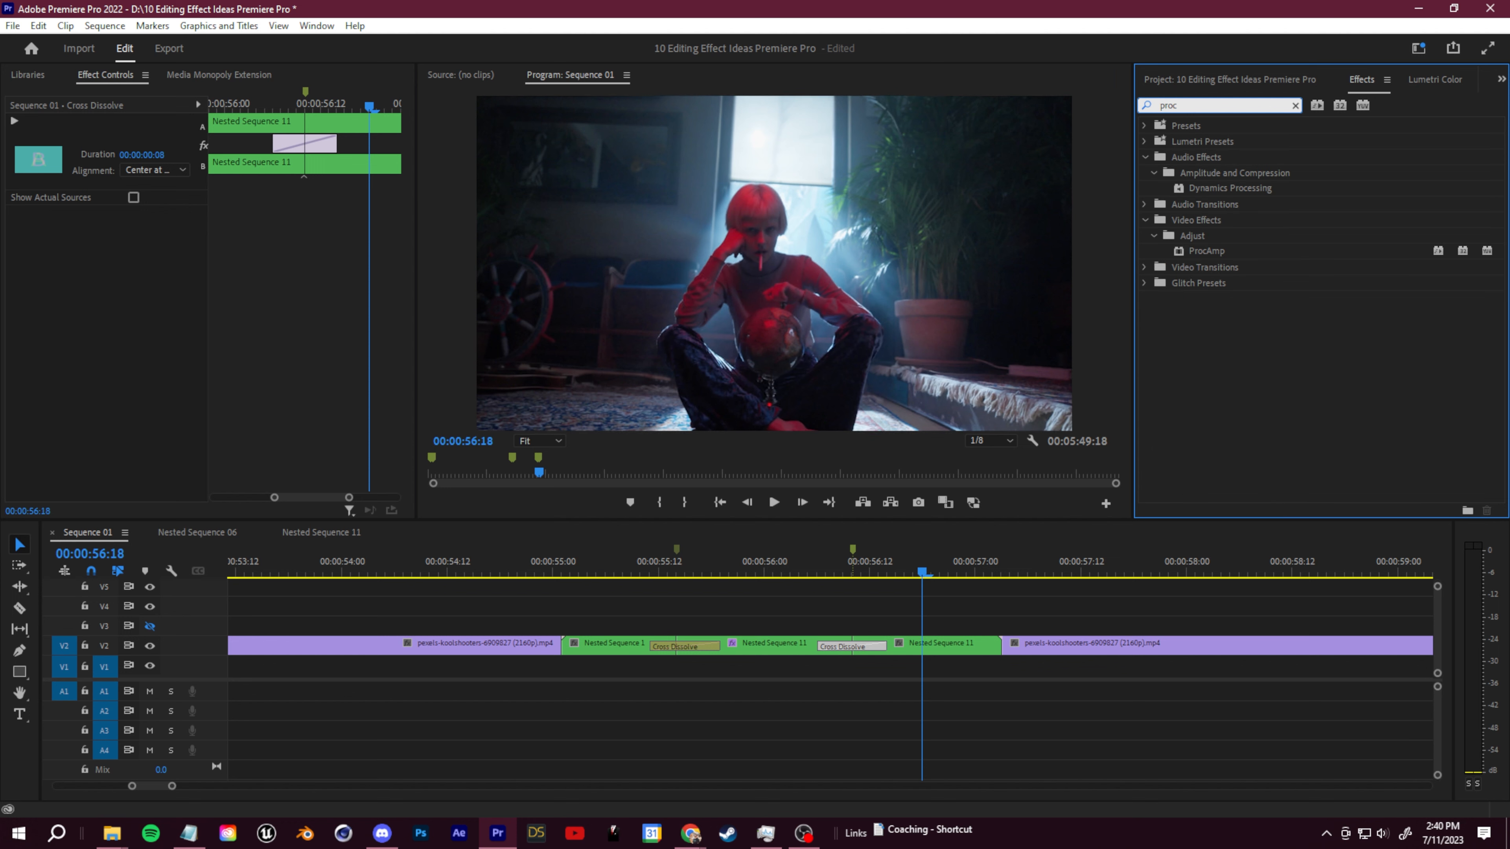
left_click(963, 647)
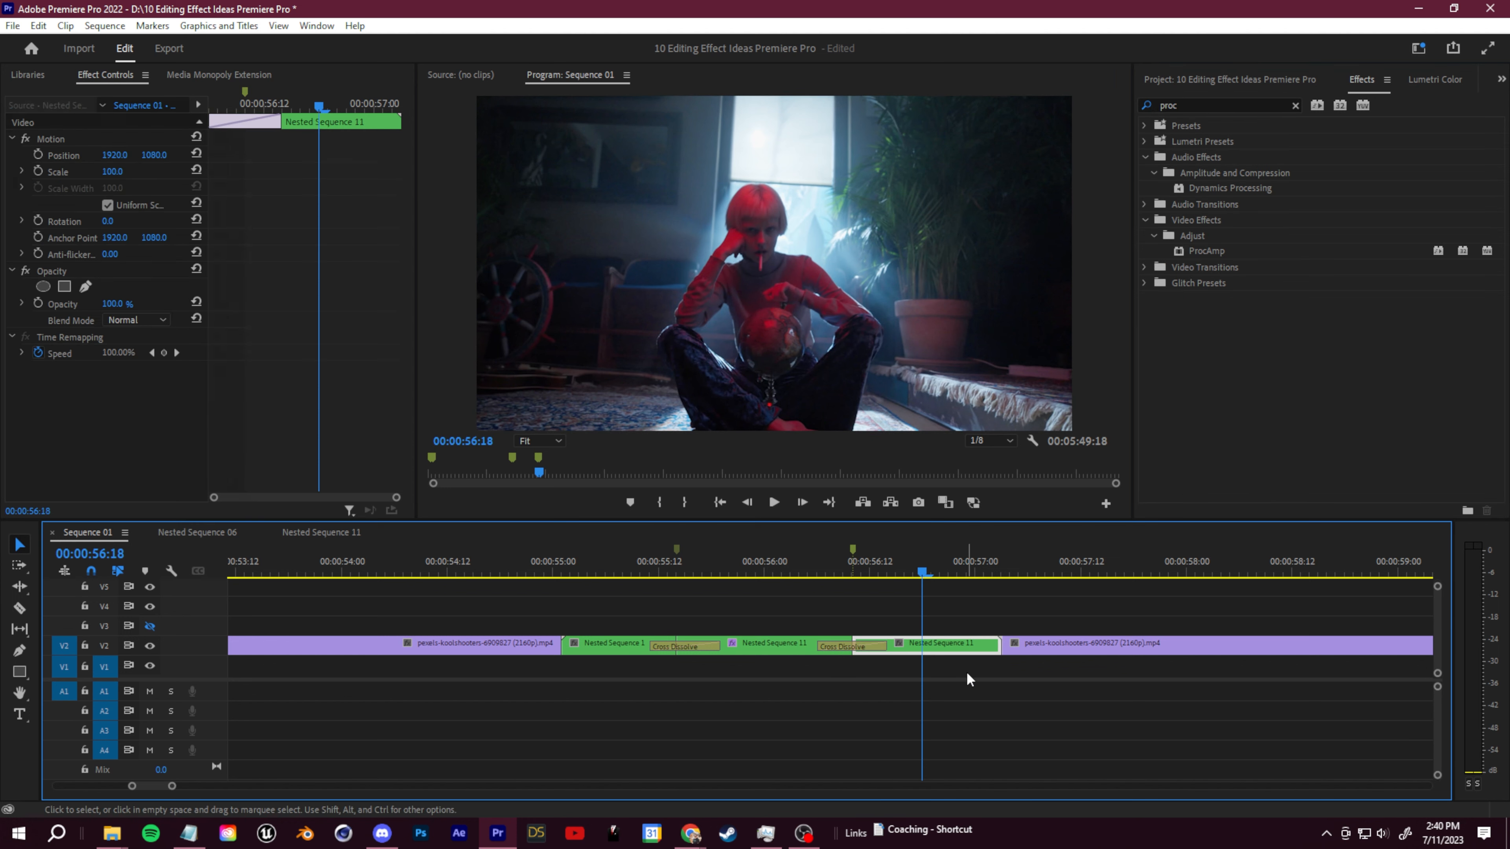
key("shift+7")
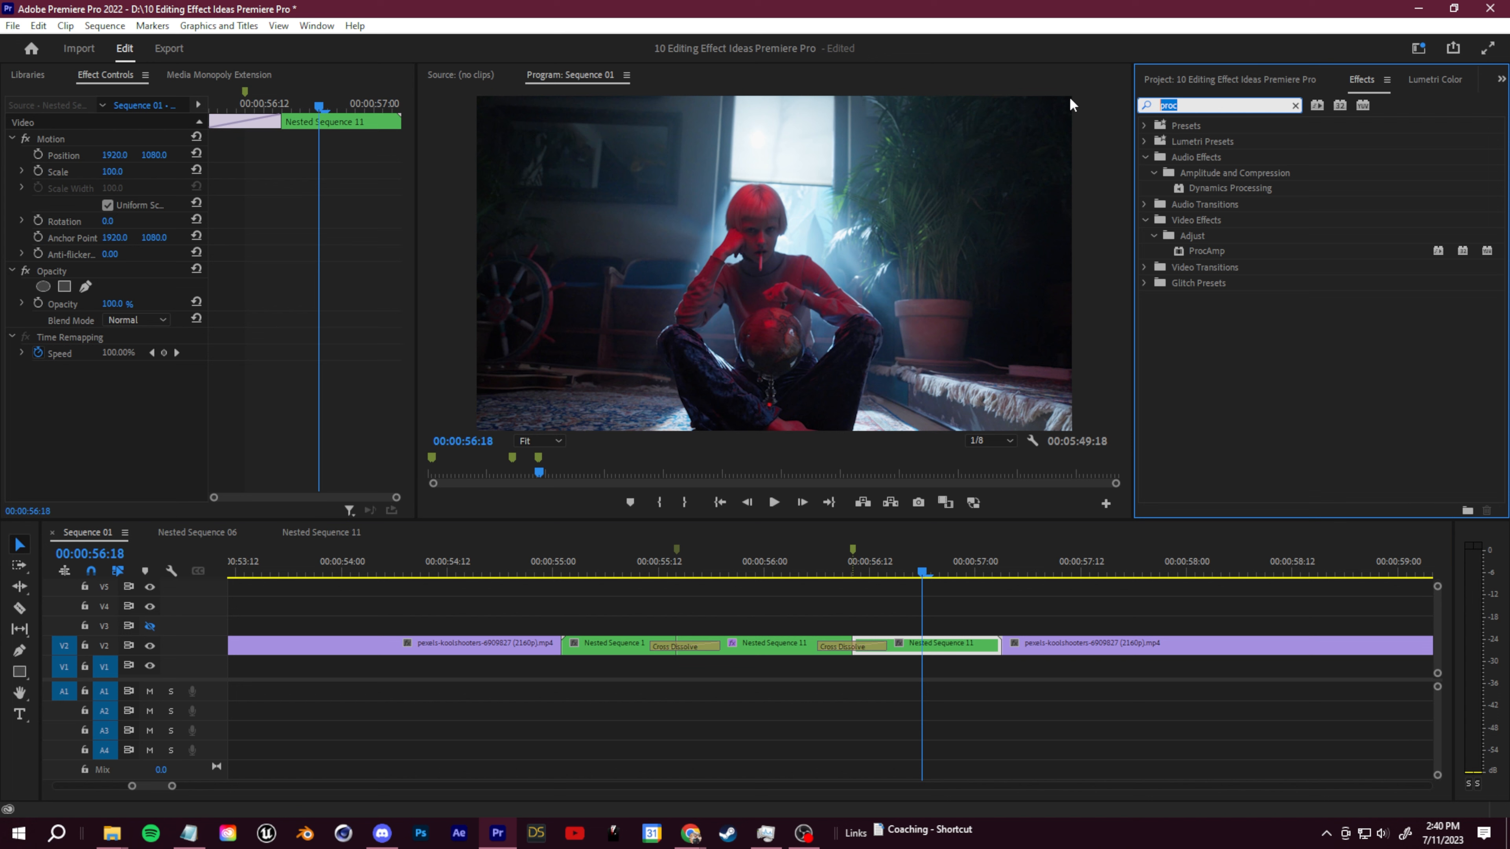
type("hue")
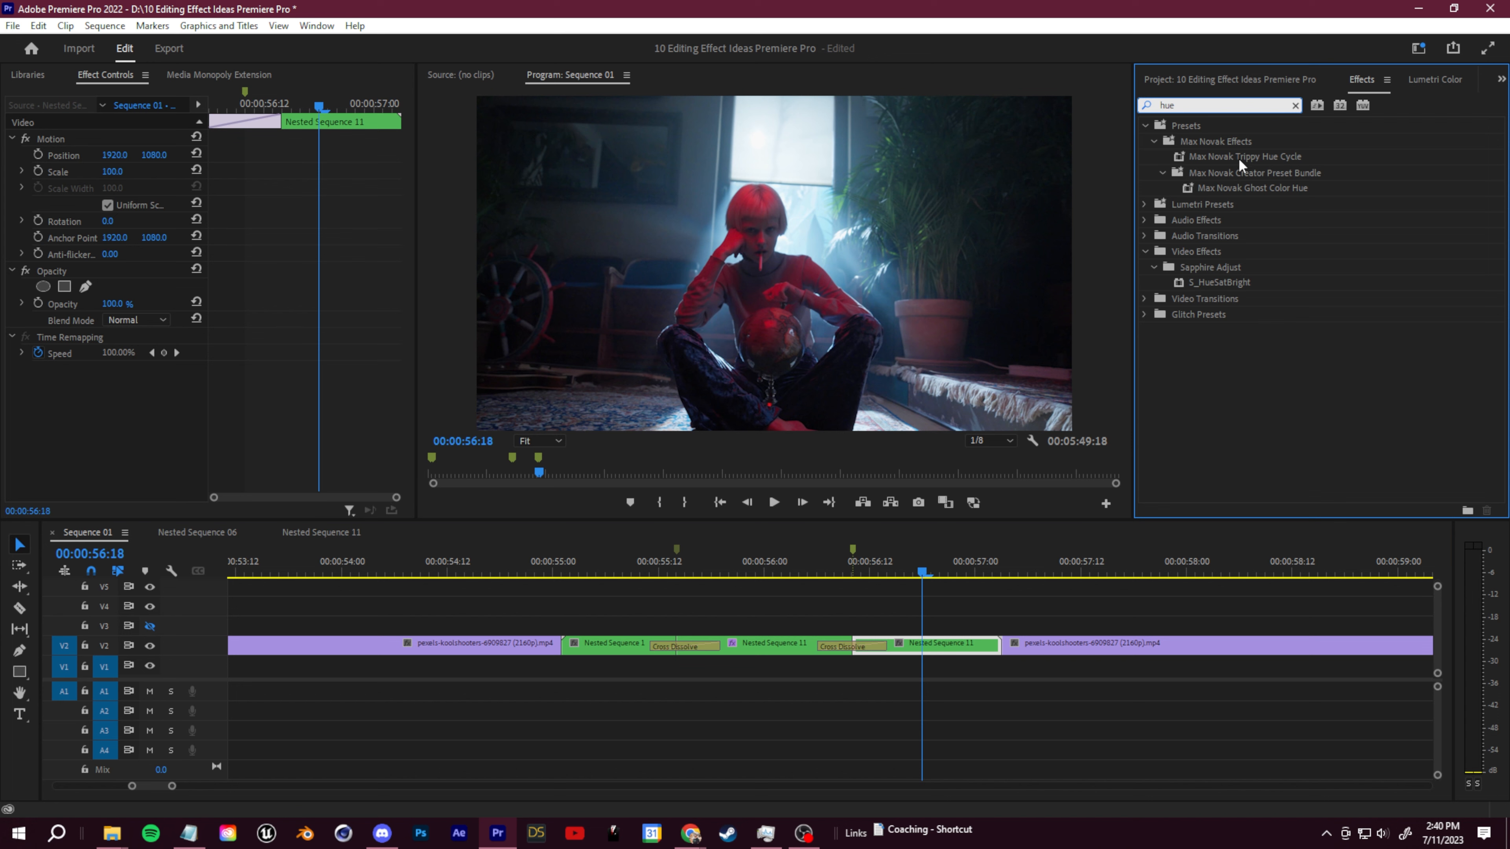
type("HLS")
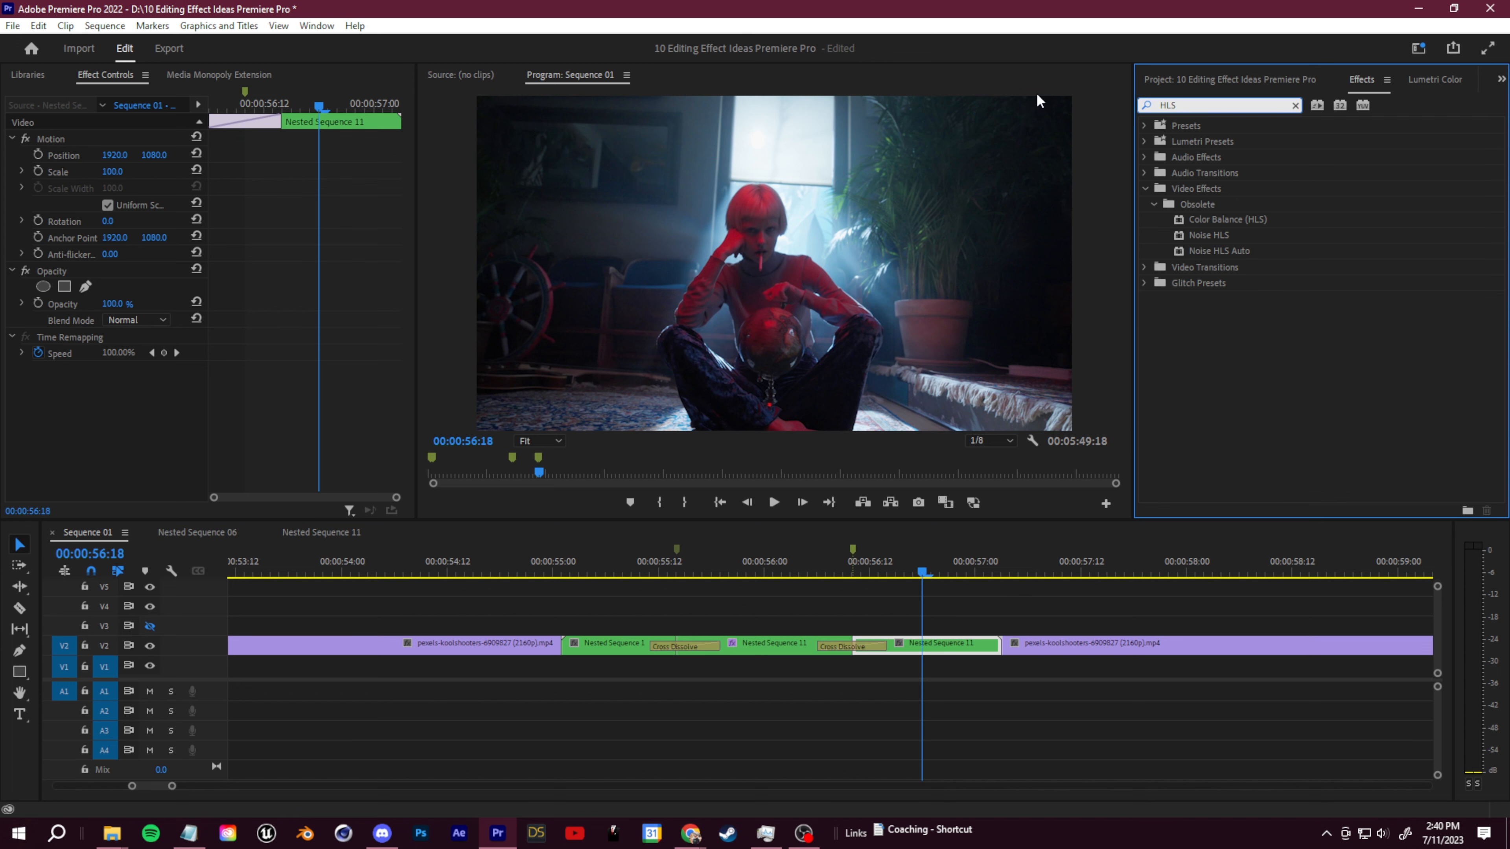
left_click_drag(1220, 220, 951, 647)
left_click_drag(105, 403, 71, 421)
key("ctrl+z")
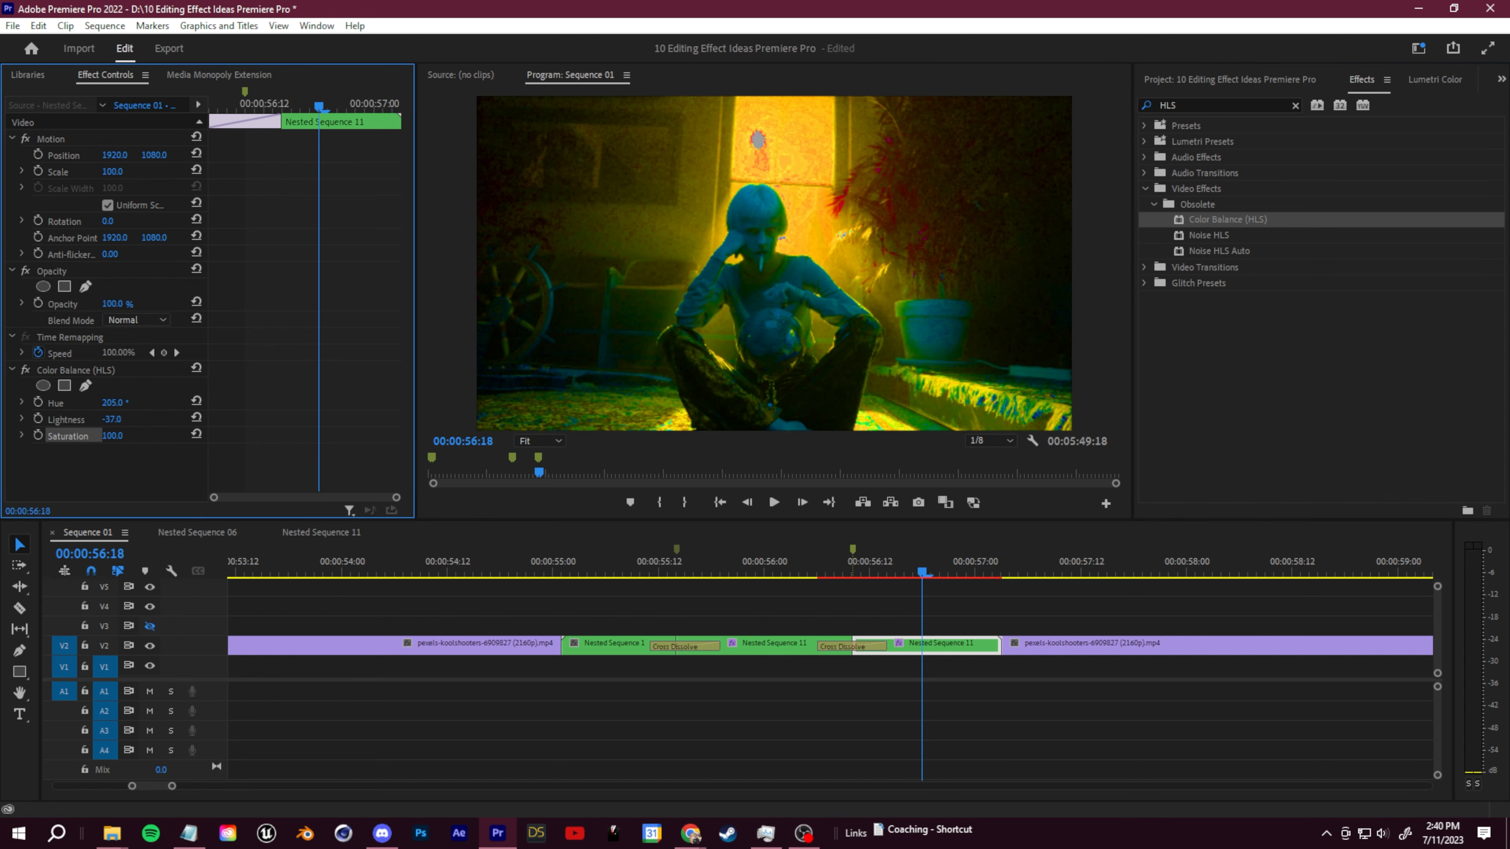
left_click_drag(112, 435, 75, 436)
key("Delete")
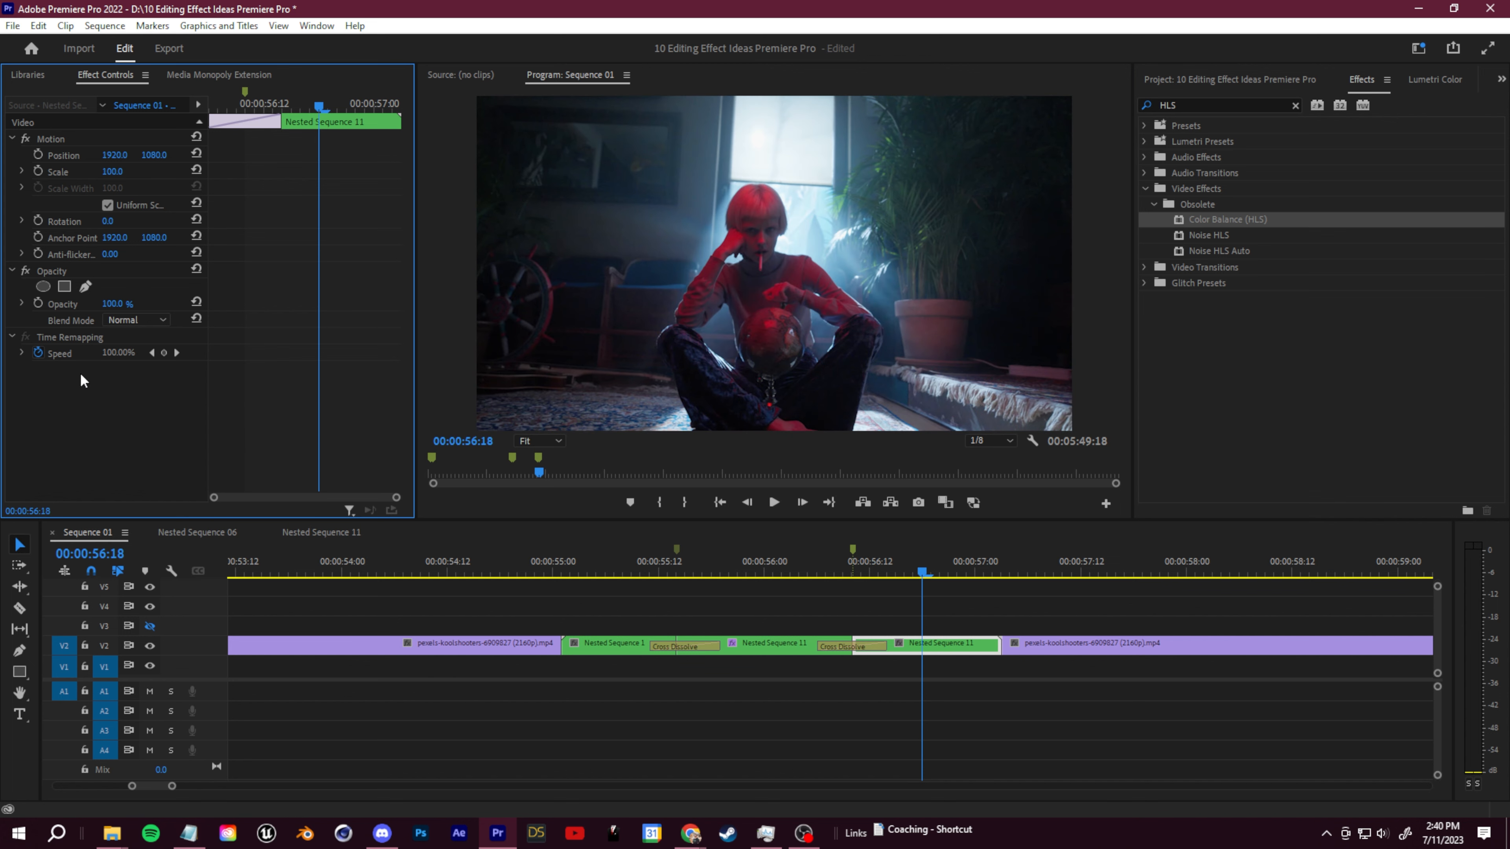
Apply ProcAmp to the last nested piece, shift its Hue to 154° and adjust its Contrast.
key("shift+7")
type("procamp")
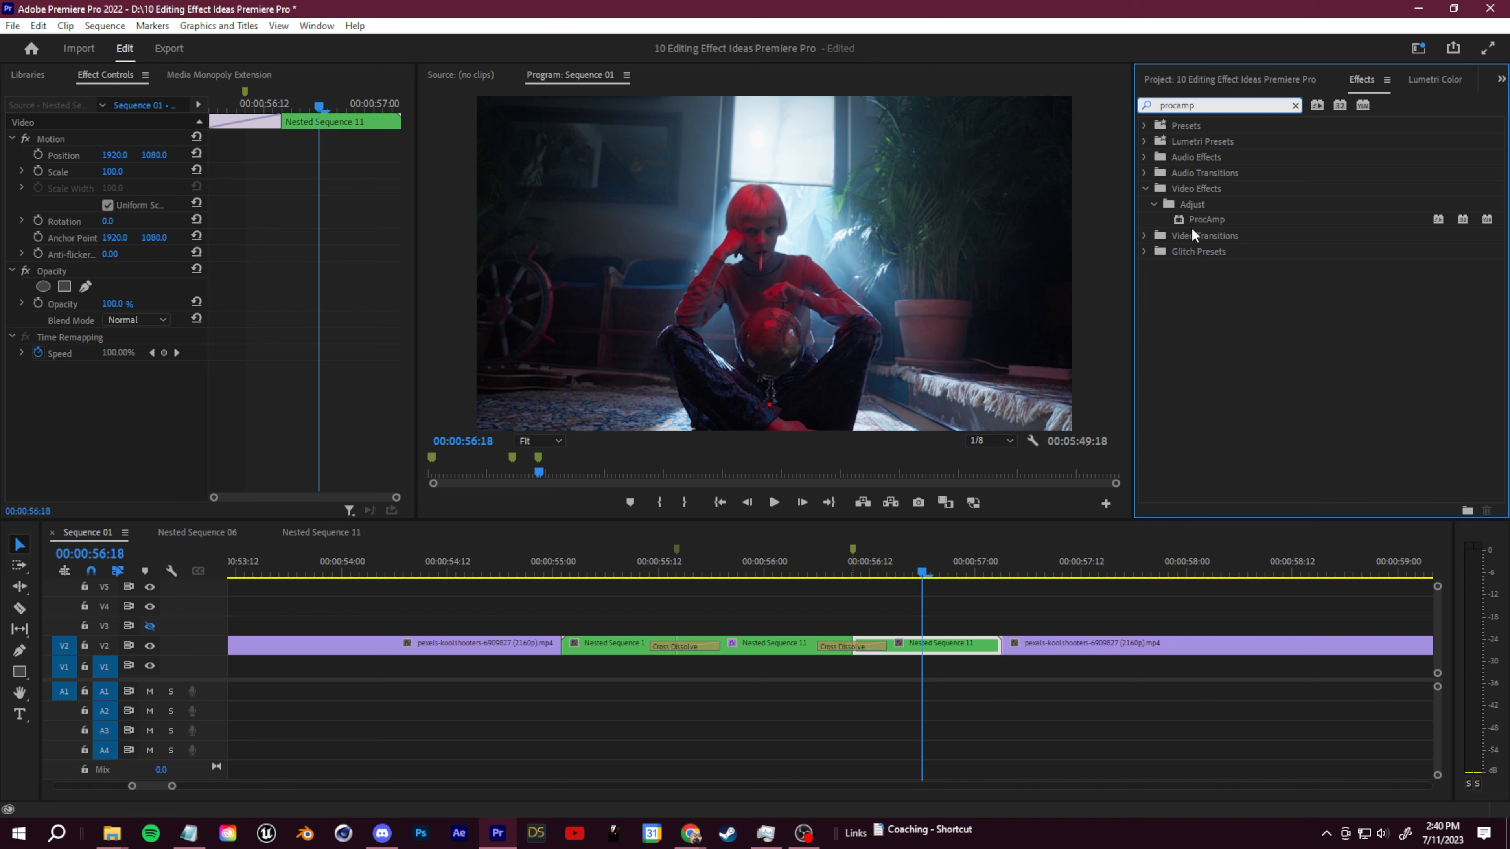
left_click_drag(1195, 222, 927, 647)
left_click_drag(109, 420, 214, 420)
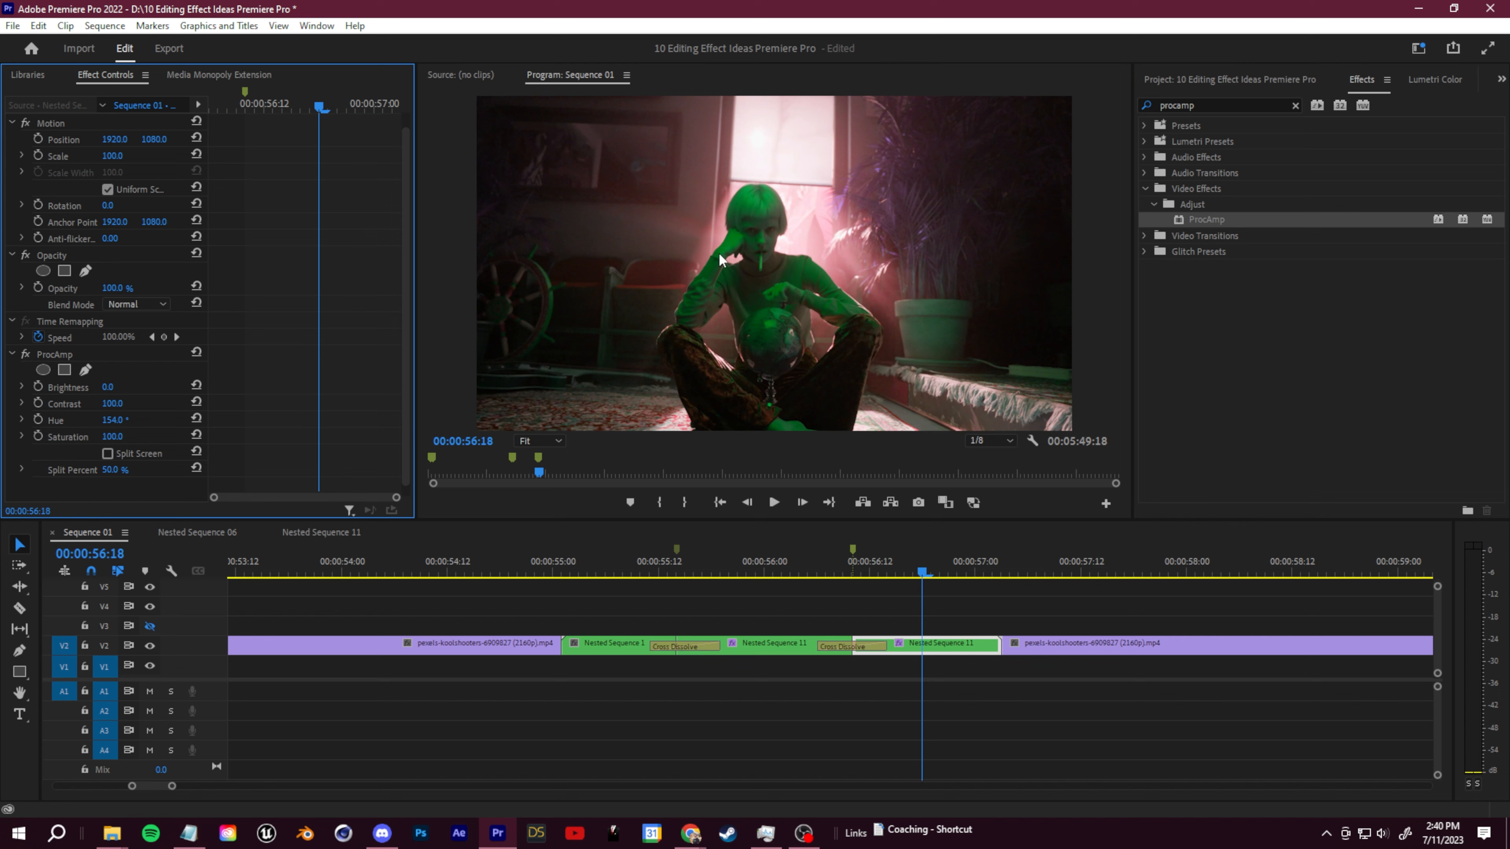
mouse_move(113, 403)
left_mouse_down()
mouse_move(96, 403)
mouse_move(118, 386)
mouse_move(101, 387)
mouse_move(172, 436)
mouse_move(166, 419)
mouse_move(115, 419)
left_mouse_up()
mouse_move(117, 404)
left_mouse_down()
mouse_move(147, 388)
mouse_move(101, 388)
mouse_move(116, 387)
left_mouse_up()
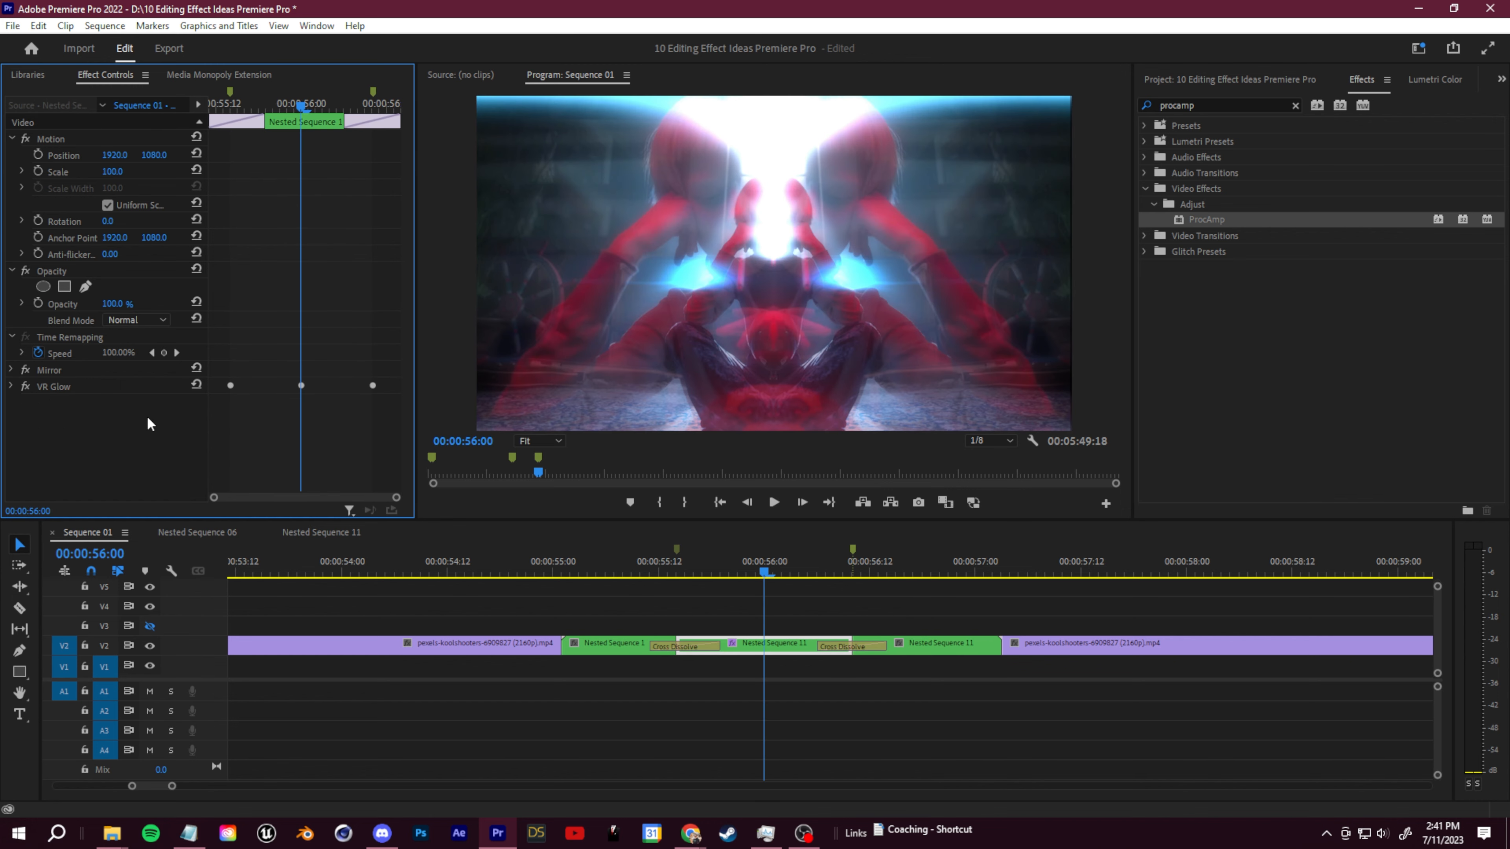
Paste the copied ProcAmp effect onto the mirrored middle piece and scrub back over the transition.
key("ctrl+v")
left_click_drag(726, 575, 605, 600)
left_click(698, 600)
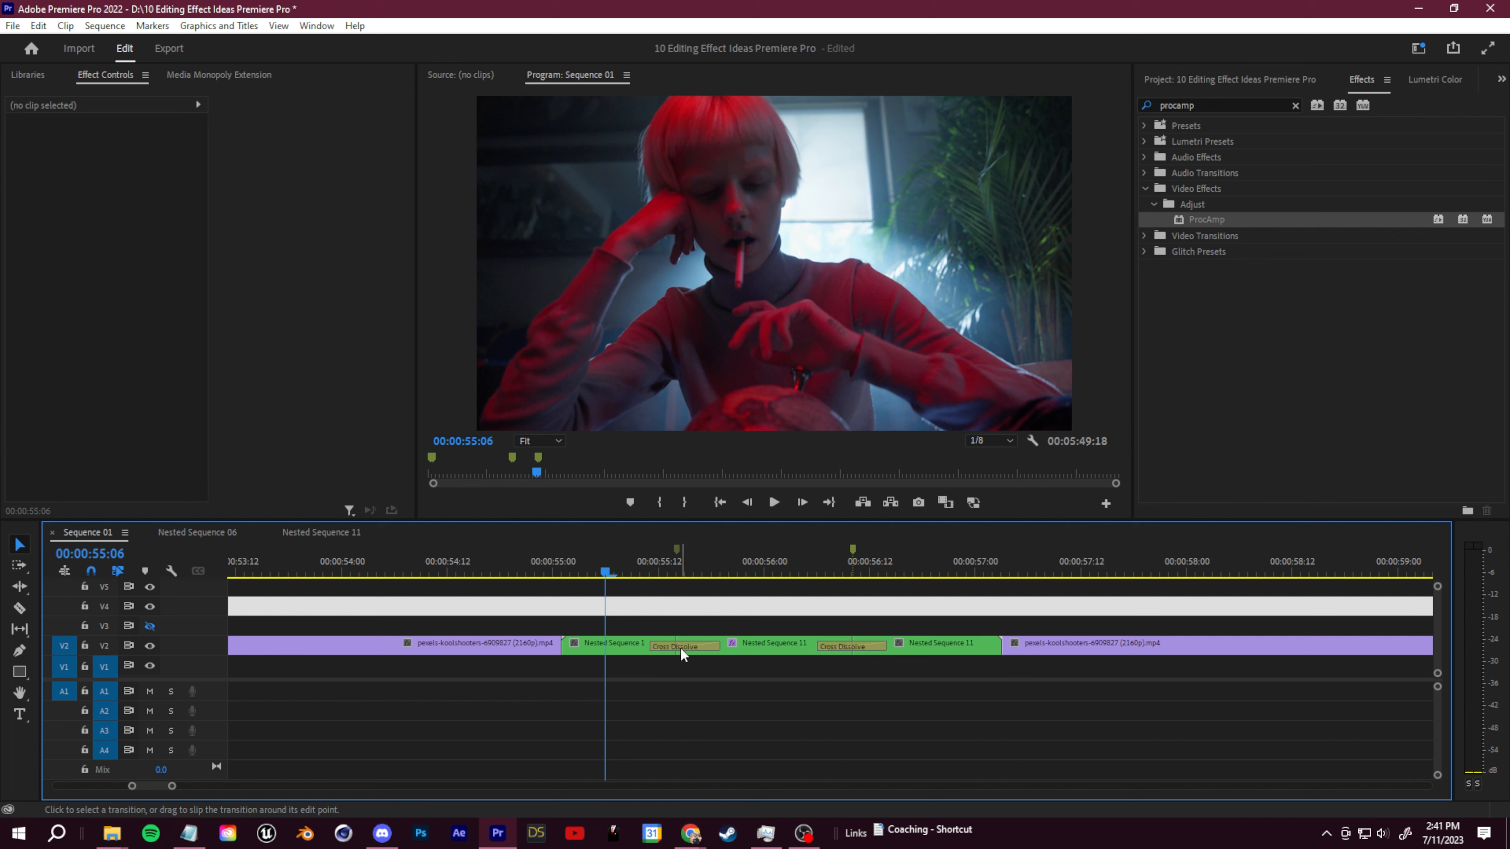
Try the default transition at the start of the first nested piece.
left_click(569, 647)
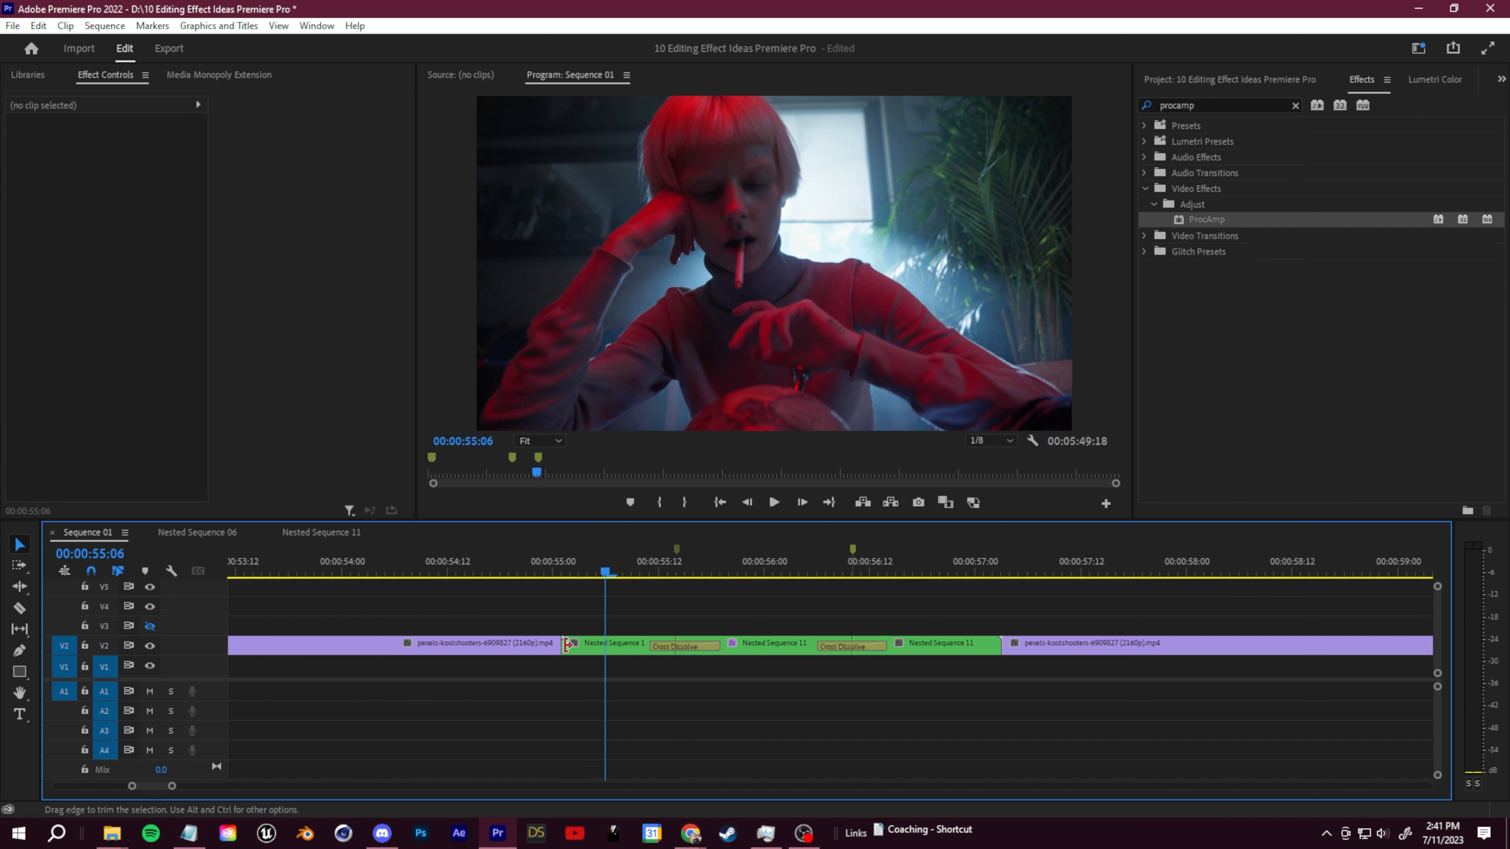
right_click(564, 647)
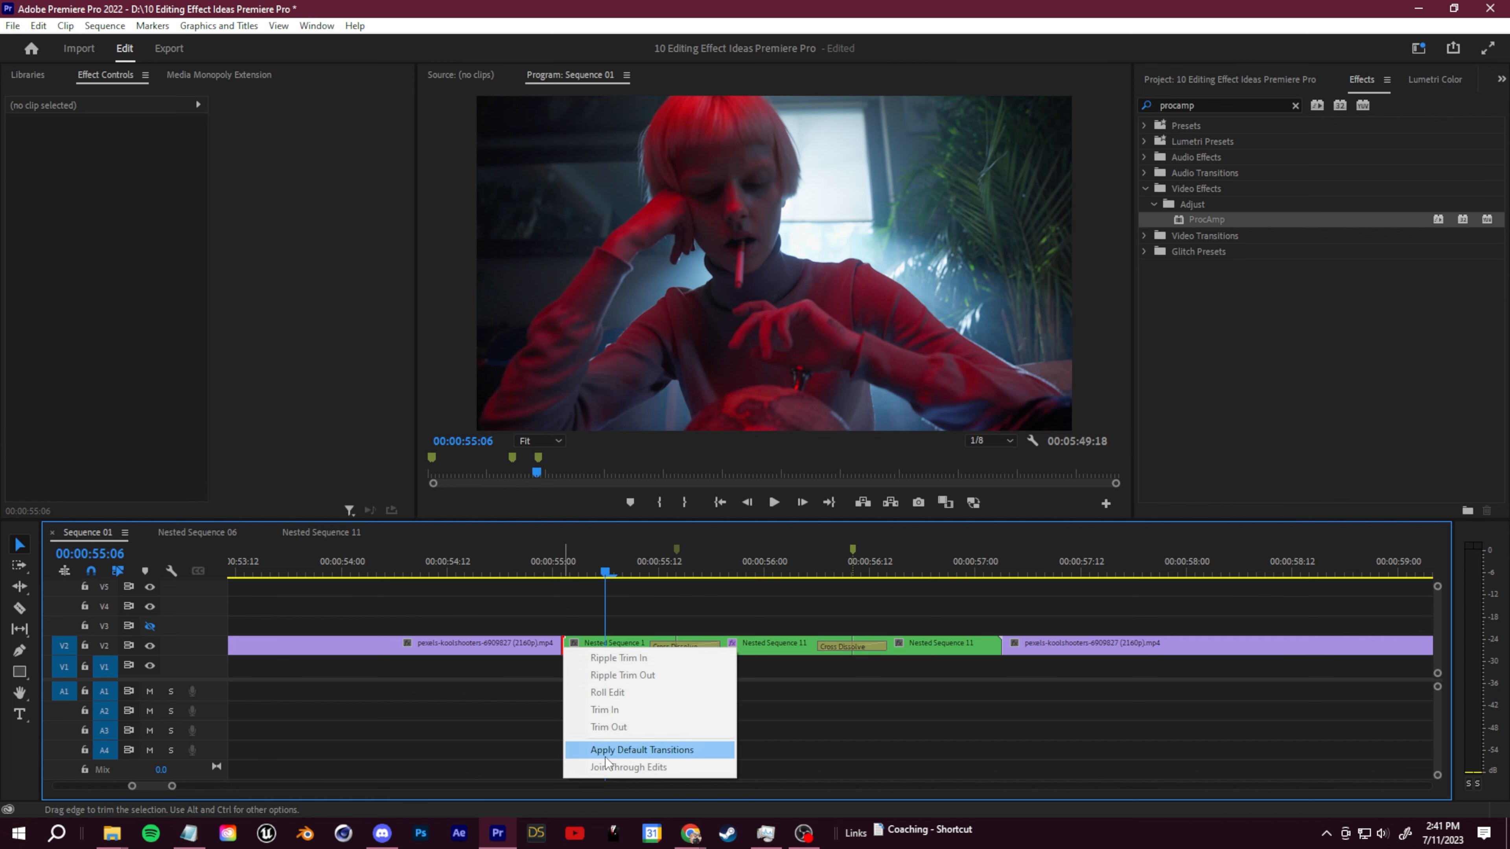
left_click(642, 750)
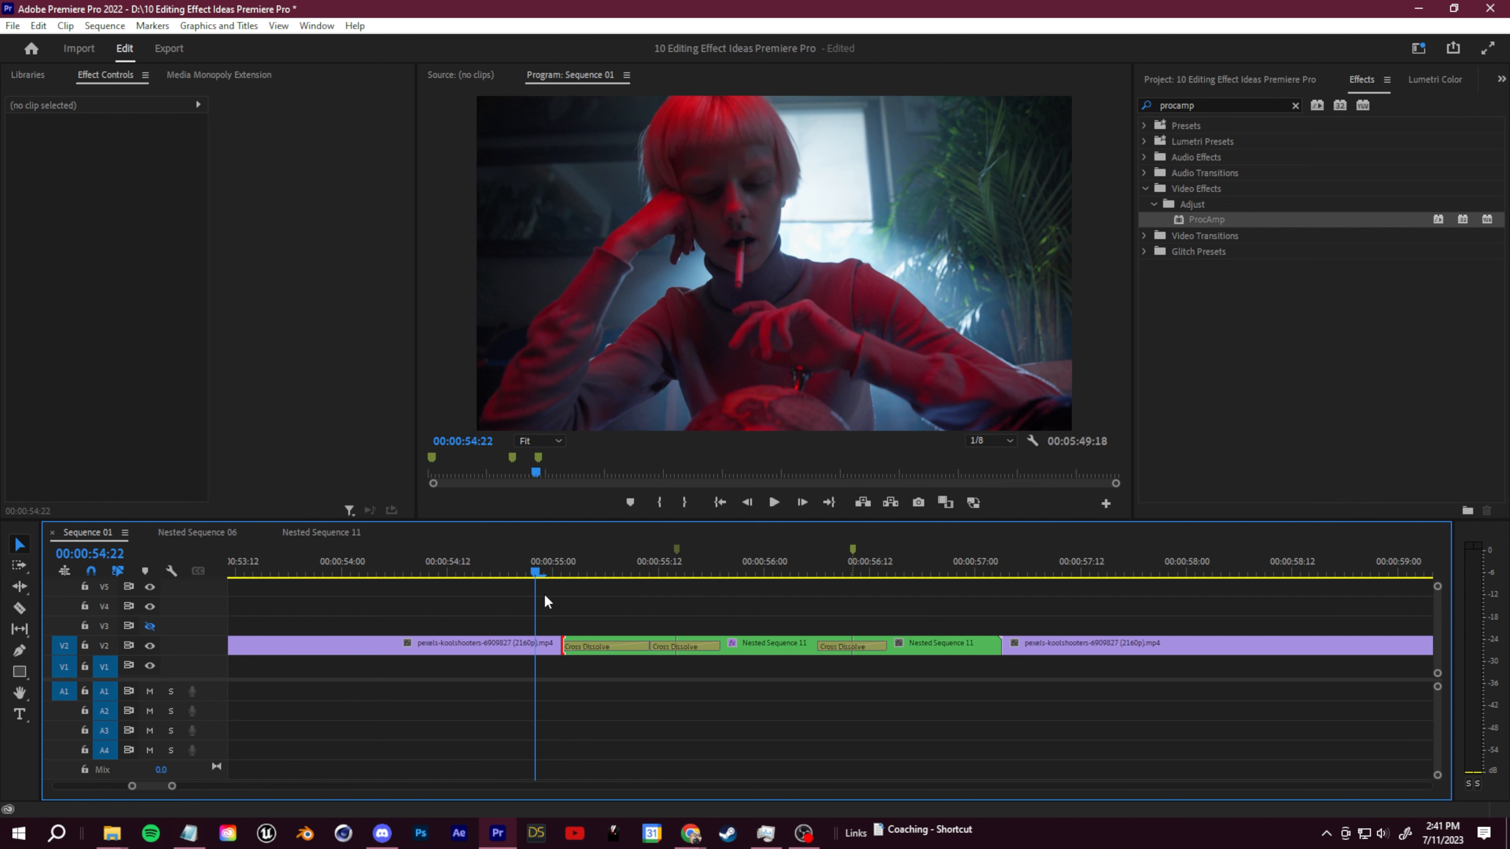
mouse_move(545, 602)
left_mouse_down()
mouse_move(606, 594)
mouse_move(526, 606)
left_mouse_up()
Review the mirrored middle piece and save the project.
left_click_drag(792, 614, 738, 613)
key("ctrl+s")
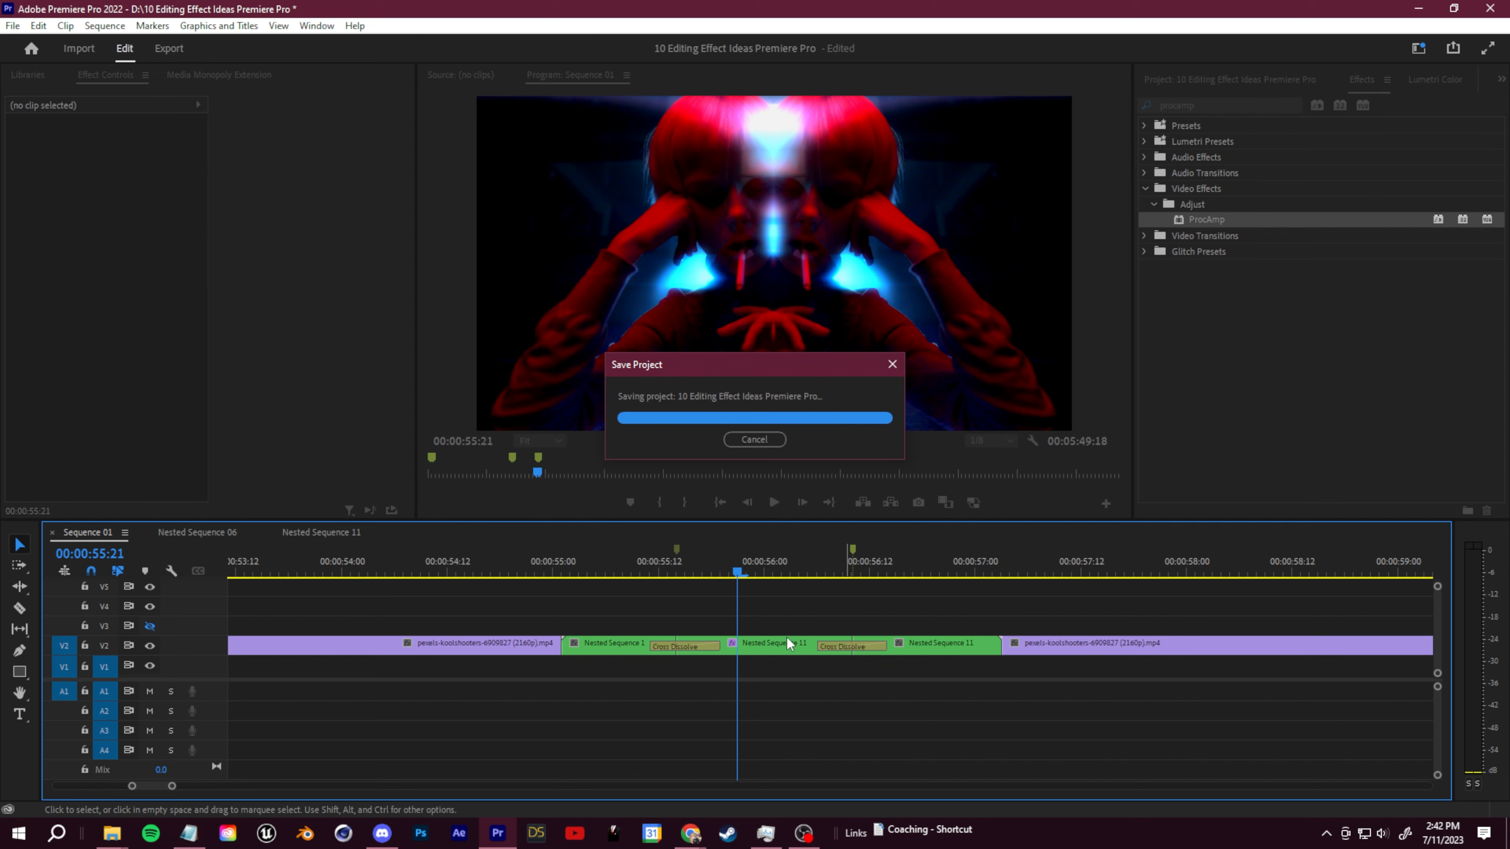
Nest the two short clips between about 00:00:42:15 and 00:00:44:03 under the suggested name and browse the Speed Demon presets.
scroll(786, 634, "down", 2)
scroll(762, 617, "down", 2)
left_click_drag(599, 576, 781, 613)
scroll(686, 644, "down", 3)
scroll(558, 646, "down", 2)
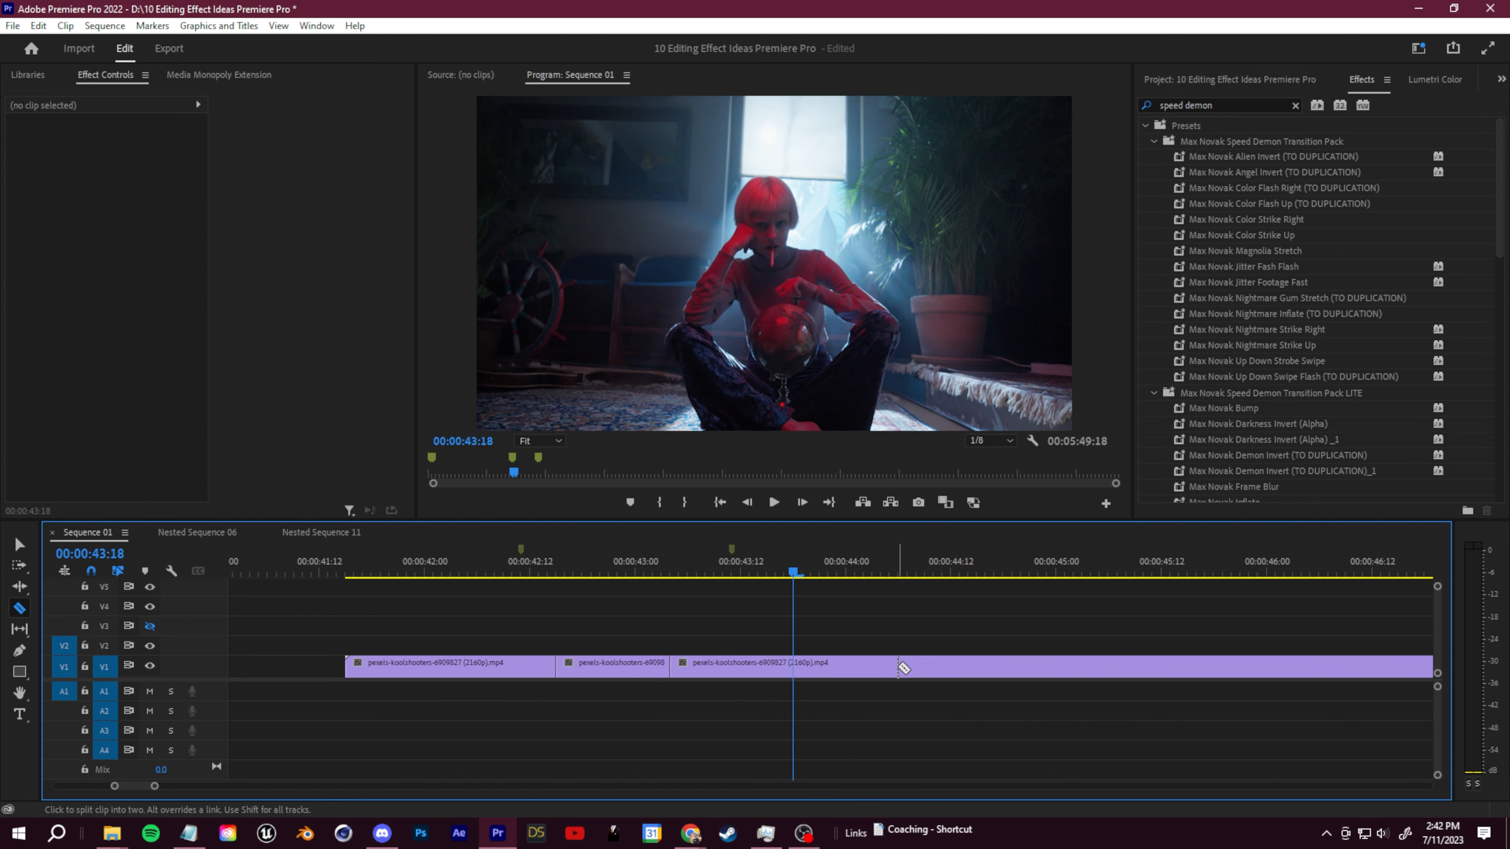
key("v")
left_click_drag(793, 573, 821, 713)
right_click(739, 663)
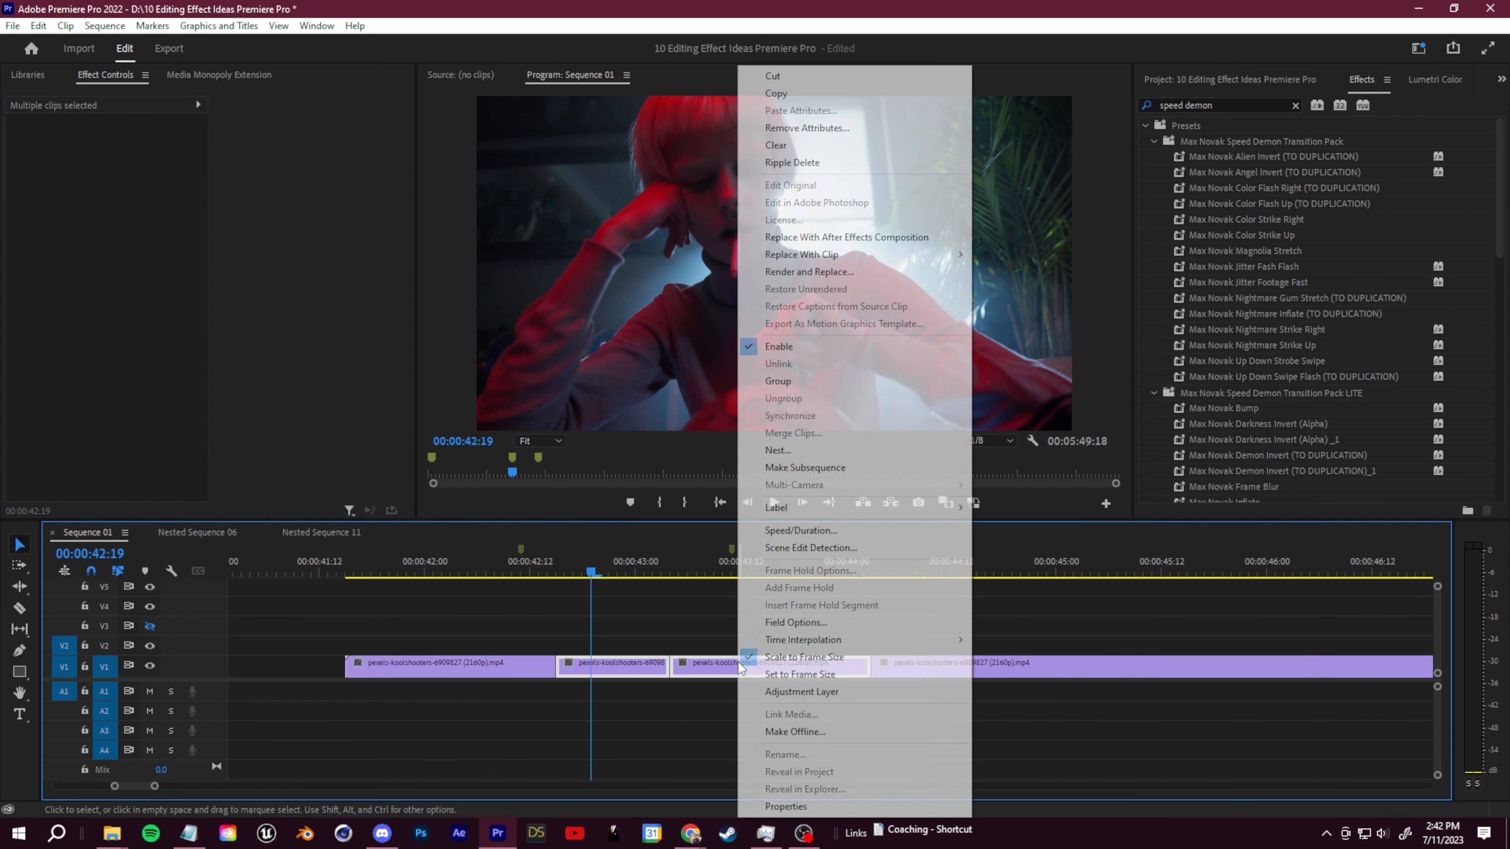
left_click(774, 452)
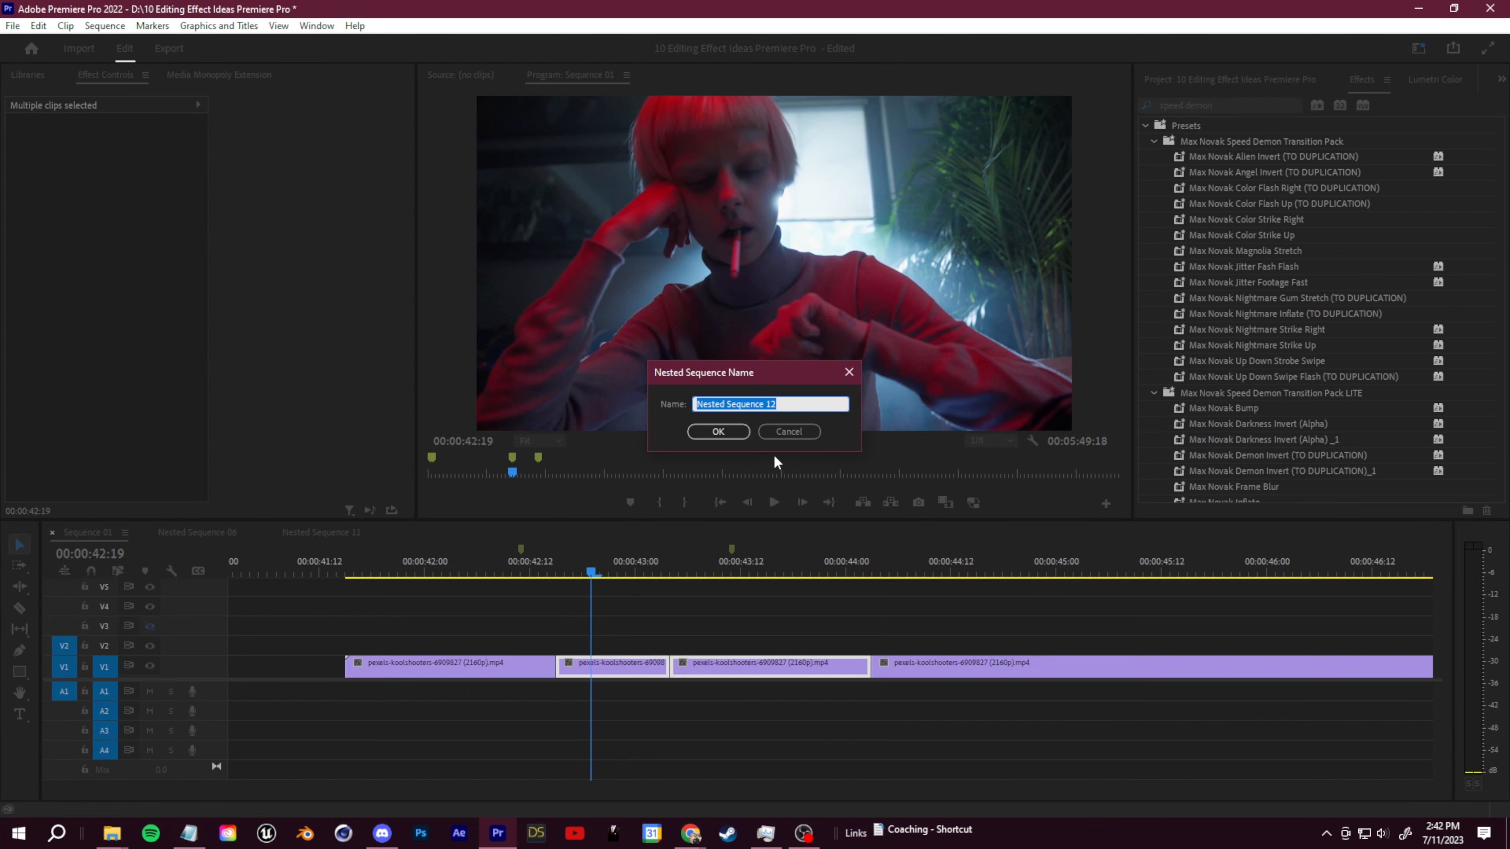
left_click(718, 431)
scroll(1273, 371, "down", 4)
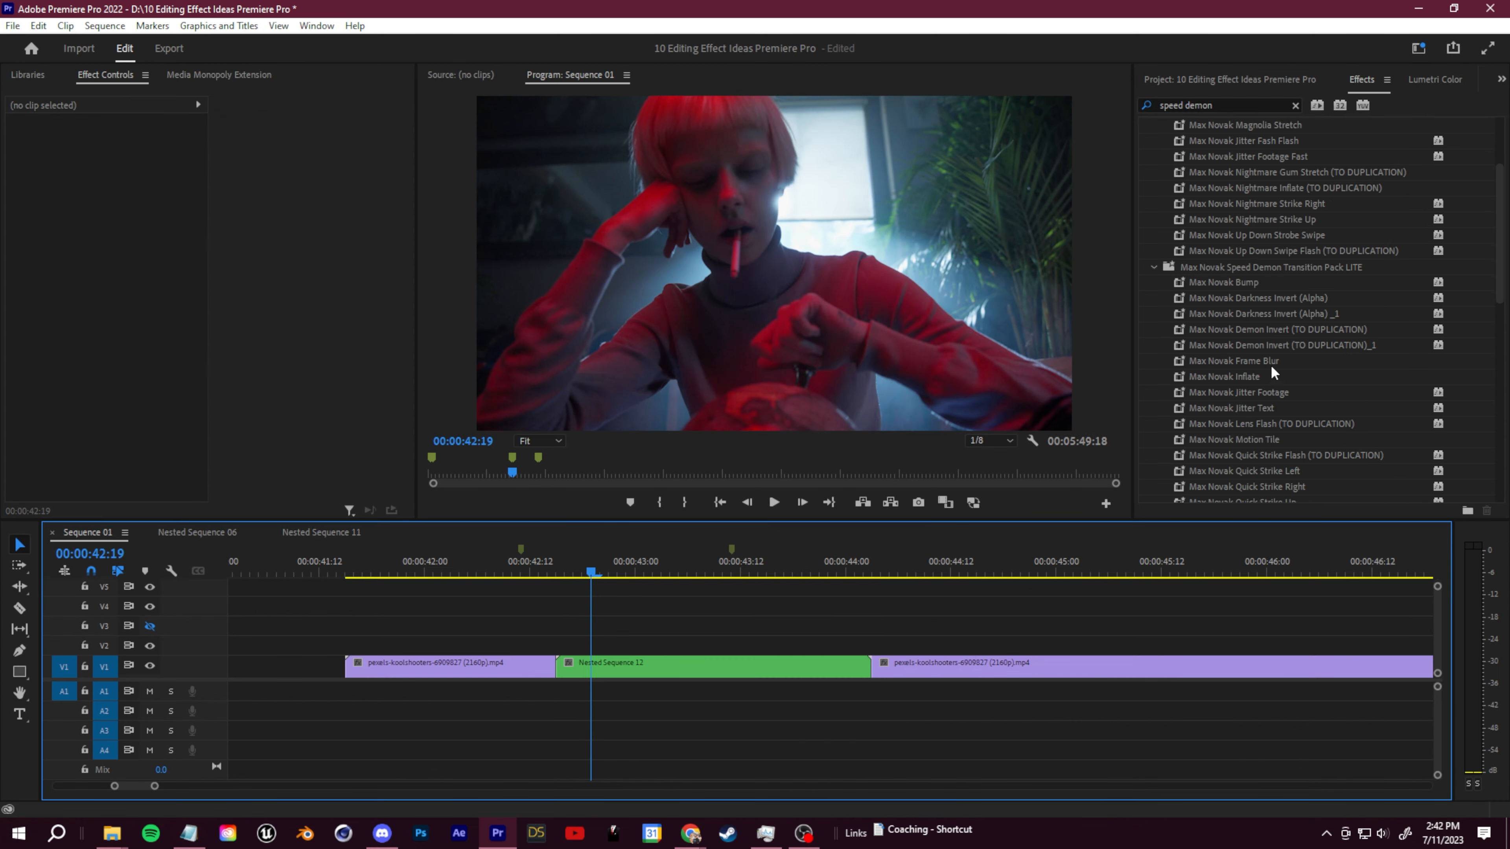
scroll(1273, 372, "down", 2)
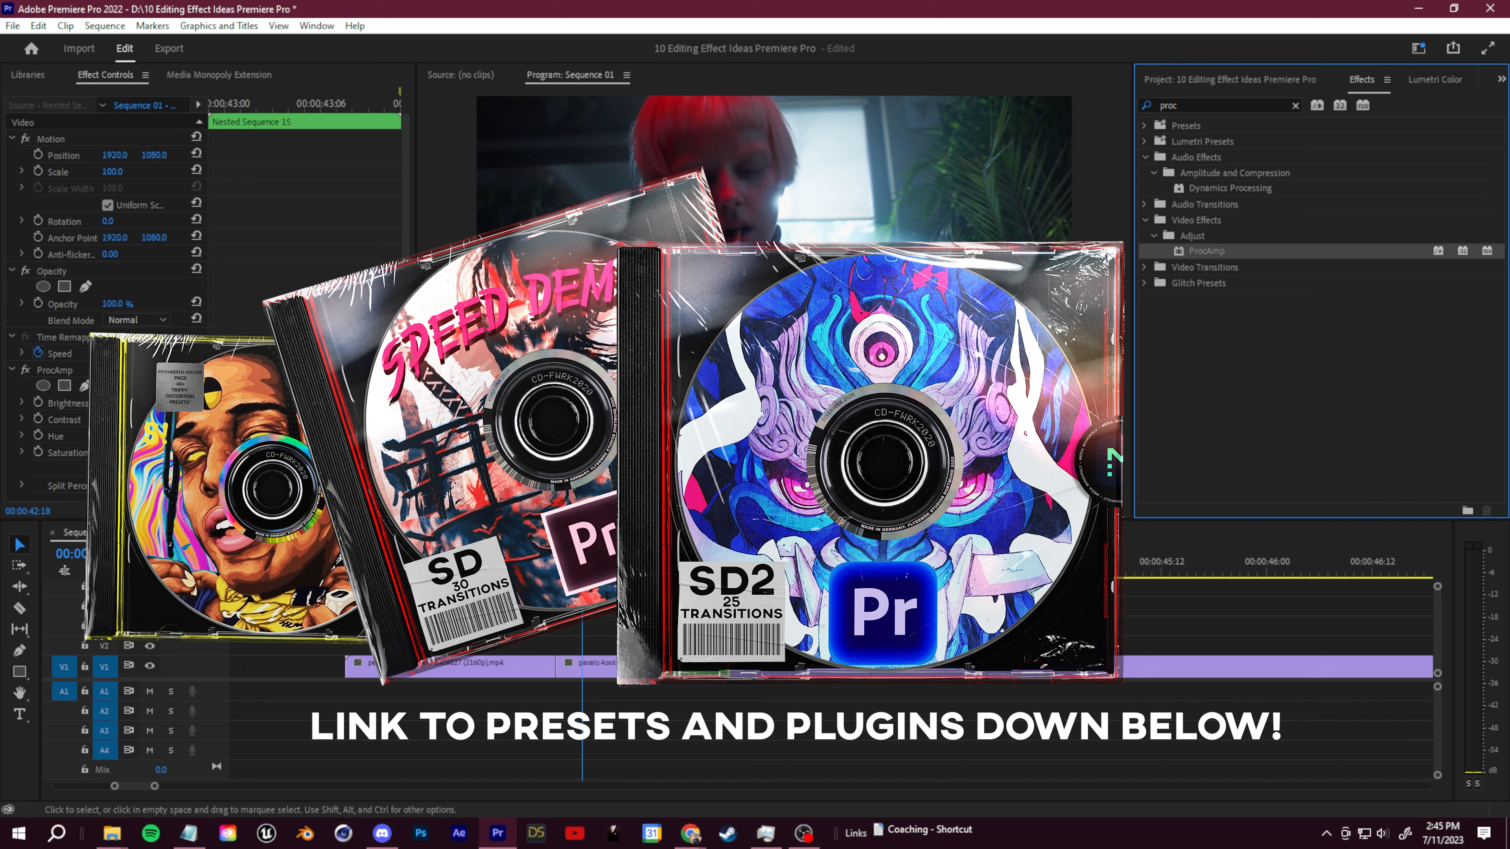
Keyframe ProcAmp's Hue from the start of the short nested piece, reaching 1x143° at 00:00:43:10.
left_click_drag(609, 585, 653, 619)
scroll(280, 366, "down", 1)
left_click(631, 573)
left_click(40, 410)
mouse_move(704, 613)
left_mouse_down()
mouse_move(671, 594)
mouse_move(722, 594)
left_mouse_up()
left_click_drag(123, 410, 110, 407)
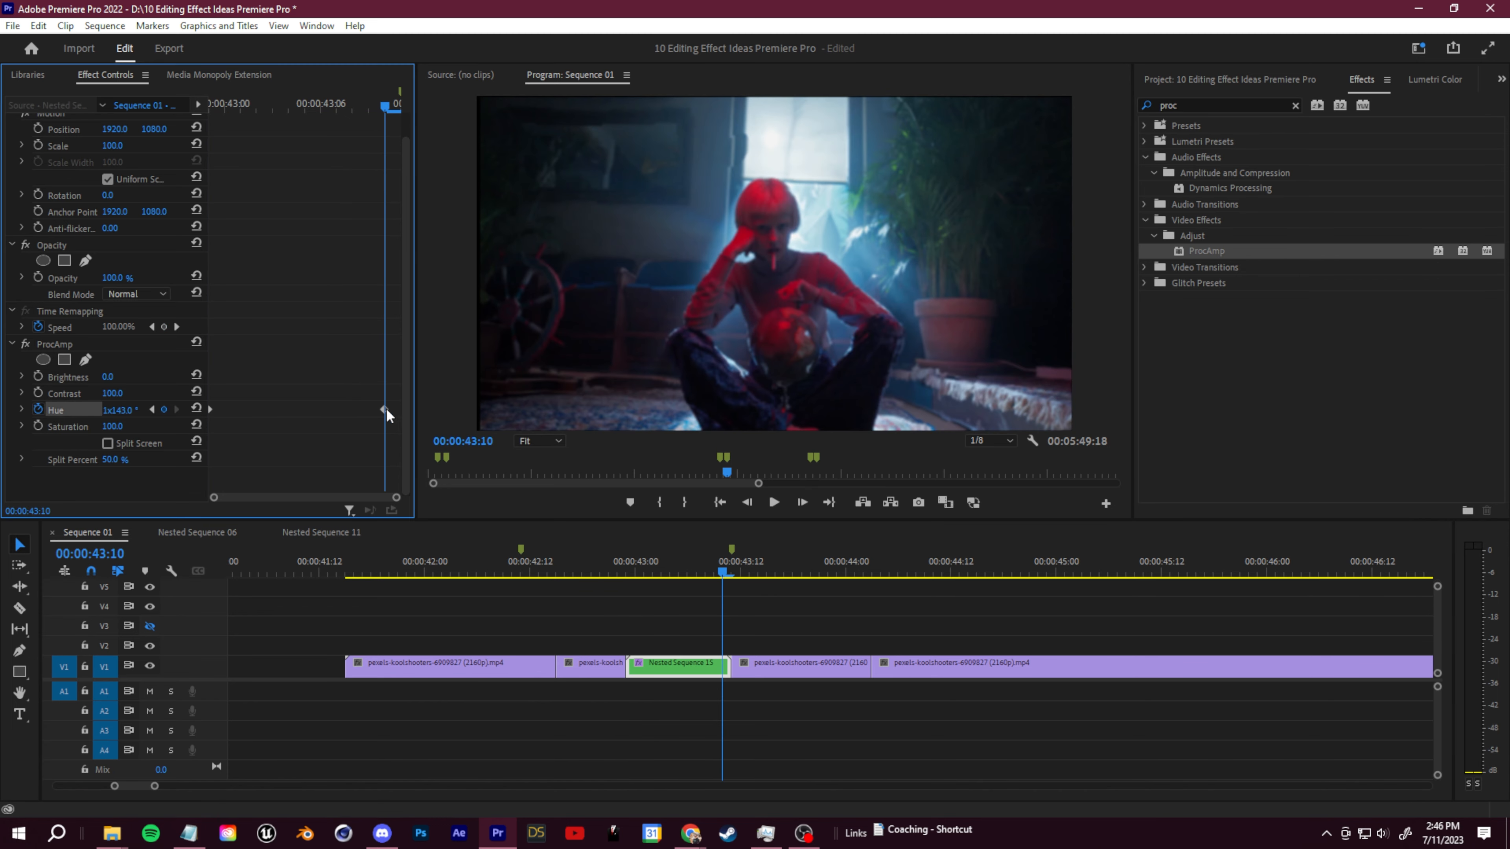
Lower ProcAmp's Contrast slightly on the short nested piece at 00:00:43:03 and expand its Brightness control.
left_click_drag(731, 564, 661, 600)
left_click(678, 688)
left_click(680, 676)
left_click(23, 419)
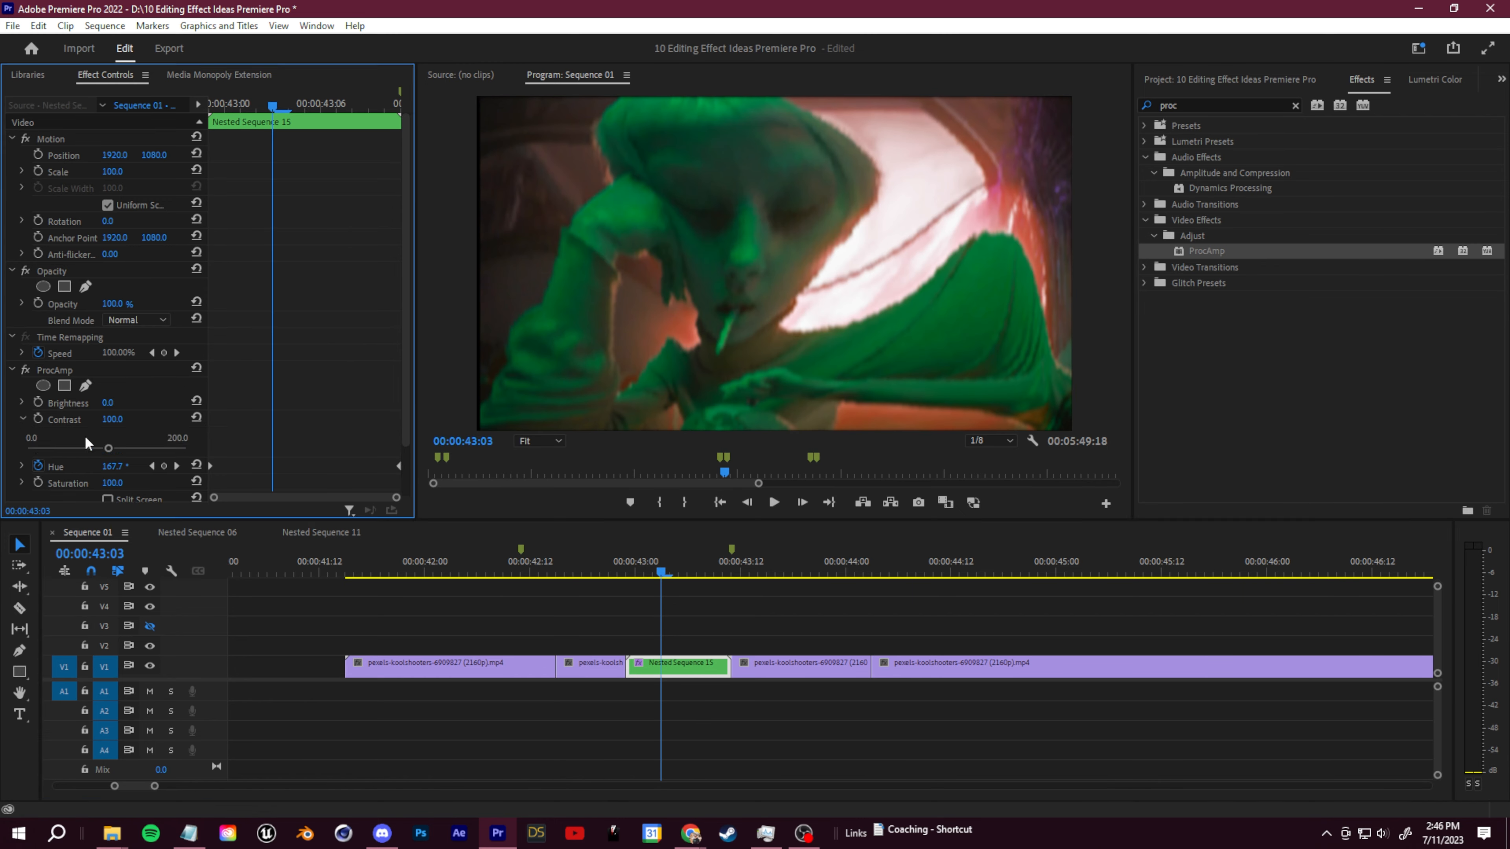
mouse_move(108, 449)
left_mouse_down()
mouse_move(68, 448)
mouse_move(118, 433)
mouse_move(101, 434)
left_mouse_up()
left_click(22, 403)
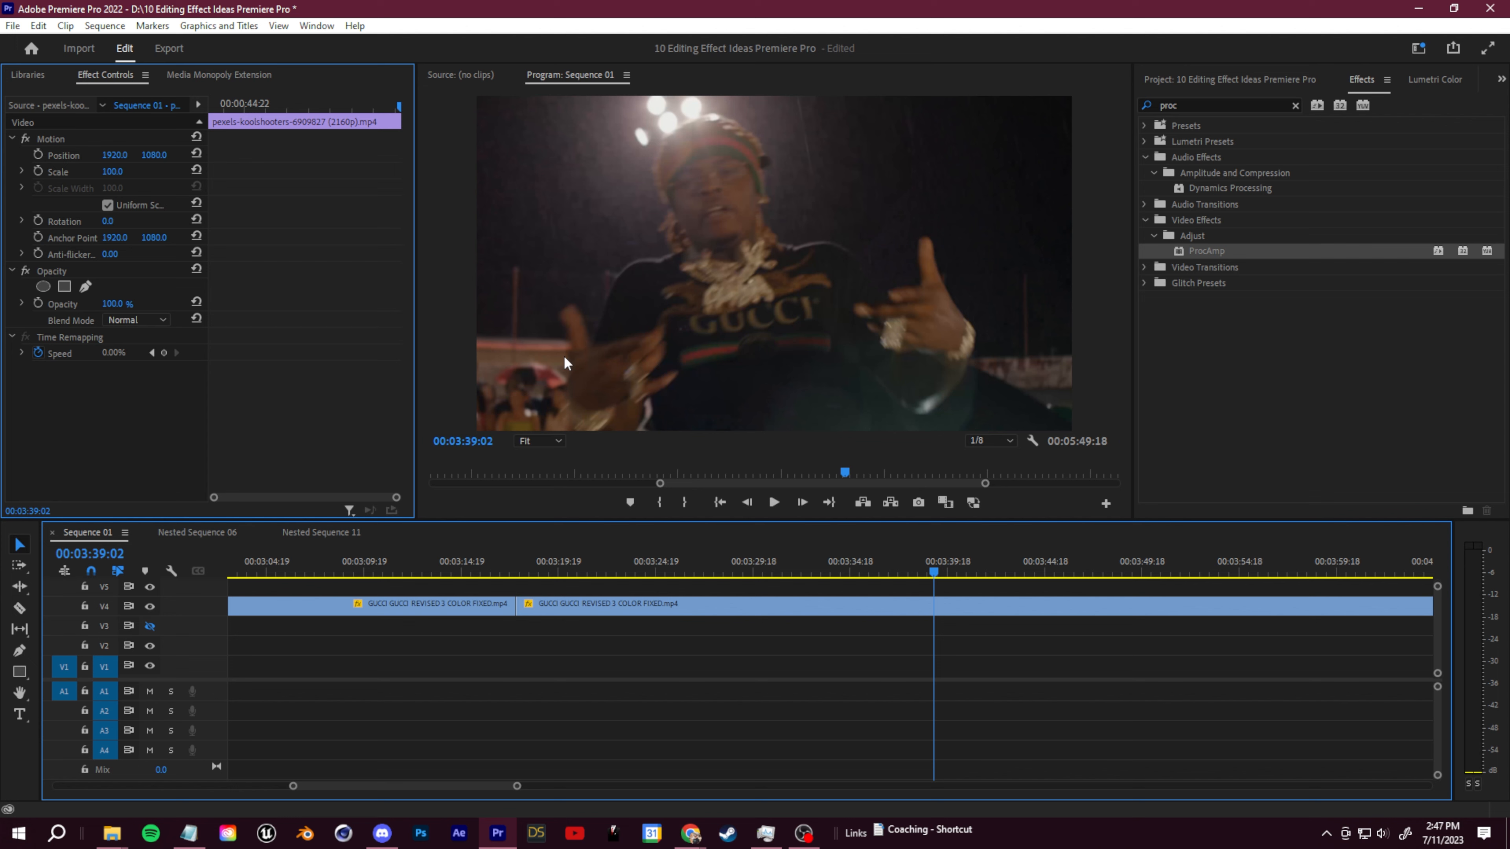
Place the sound file 563211__myminigemini__camera_click.wav on audio track A1 beneath the cut at 00:03:44:09.
left_click_drag(932, 572, 879, 584)
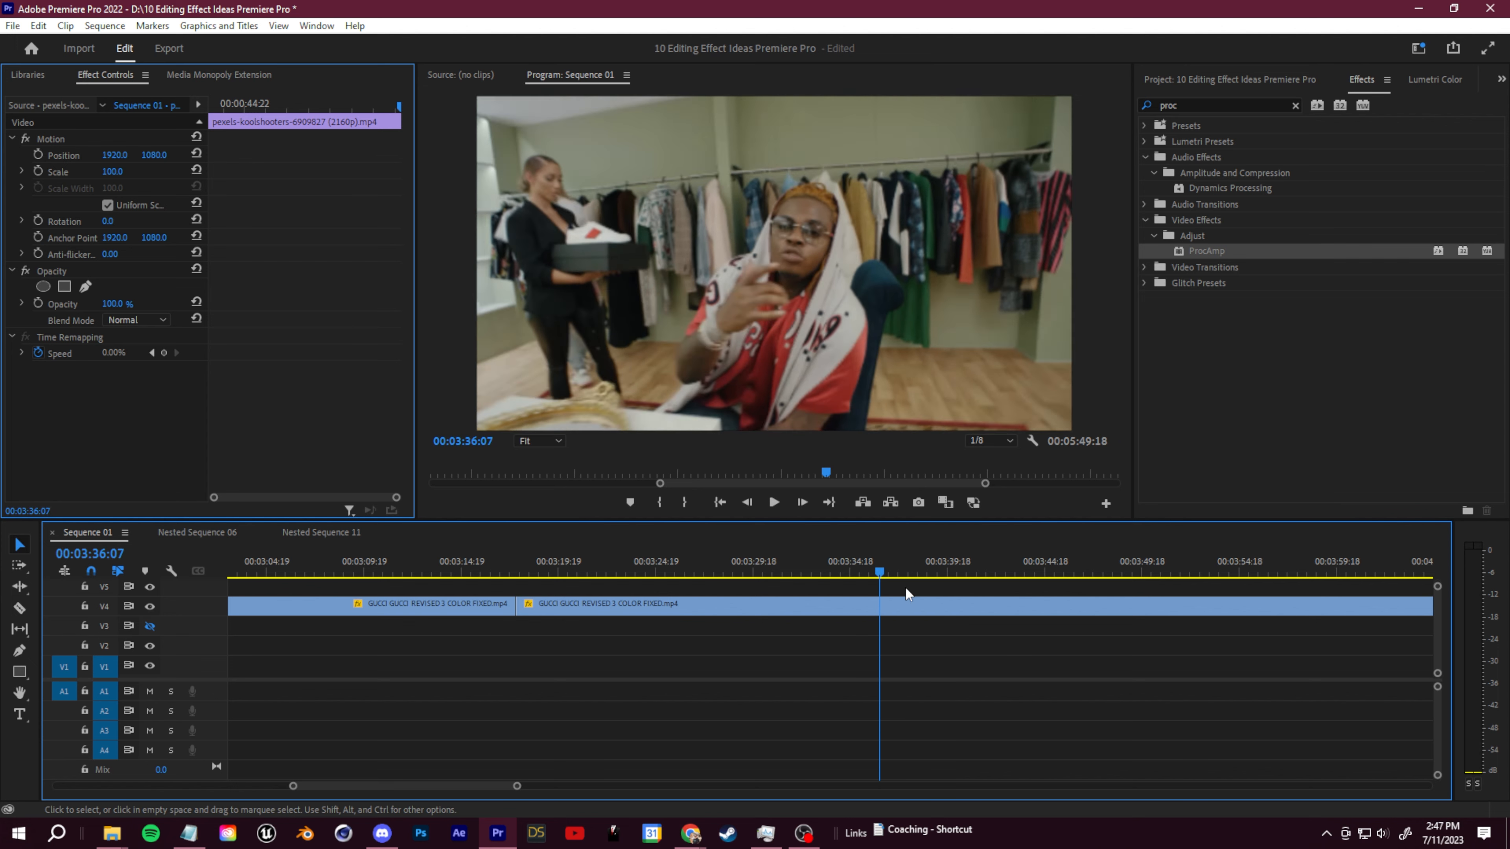
left_click(701, 665)
scroll(702, 666, "down", 2)
scroll(702, 664, "up", 2)
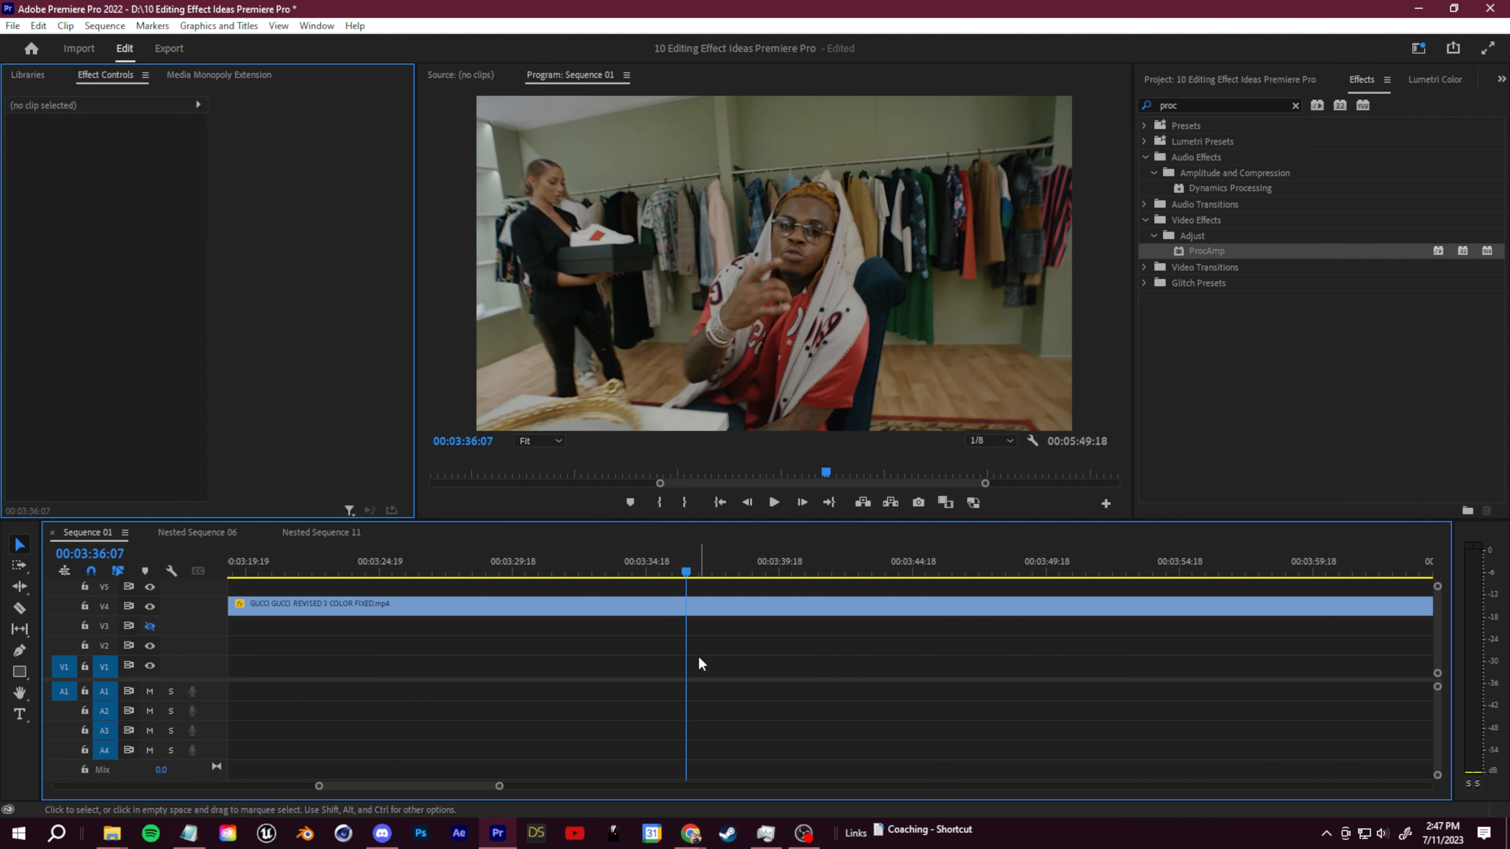
left_click_drag(685, 574, 719, 575)
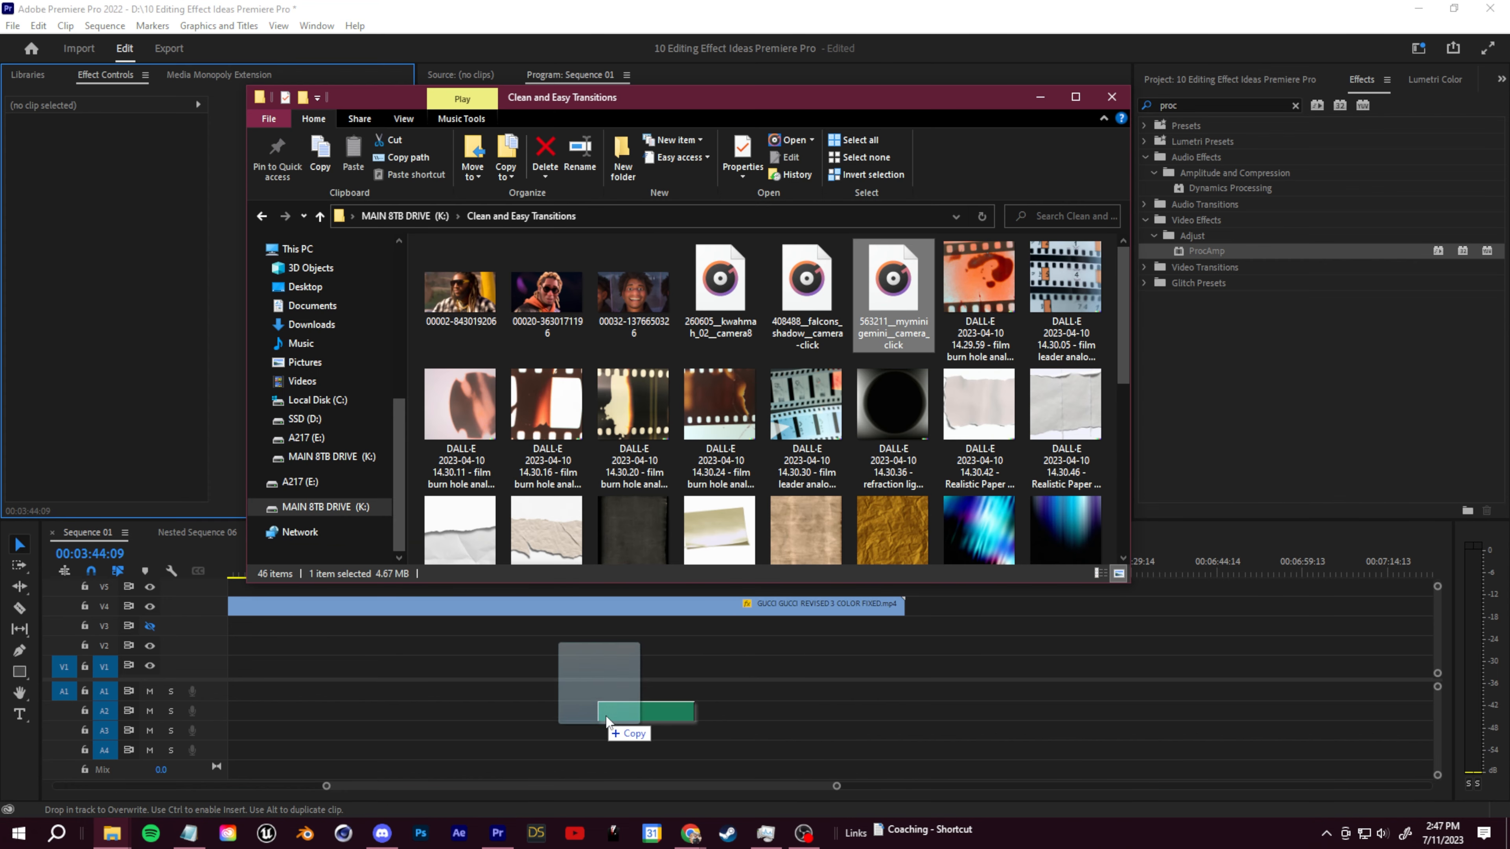
left_click_drag(606, 718, 467, 696)
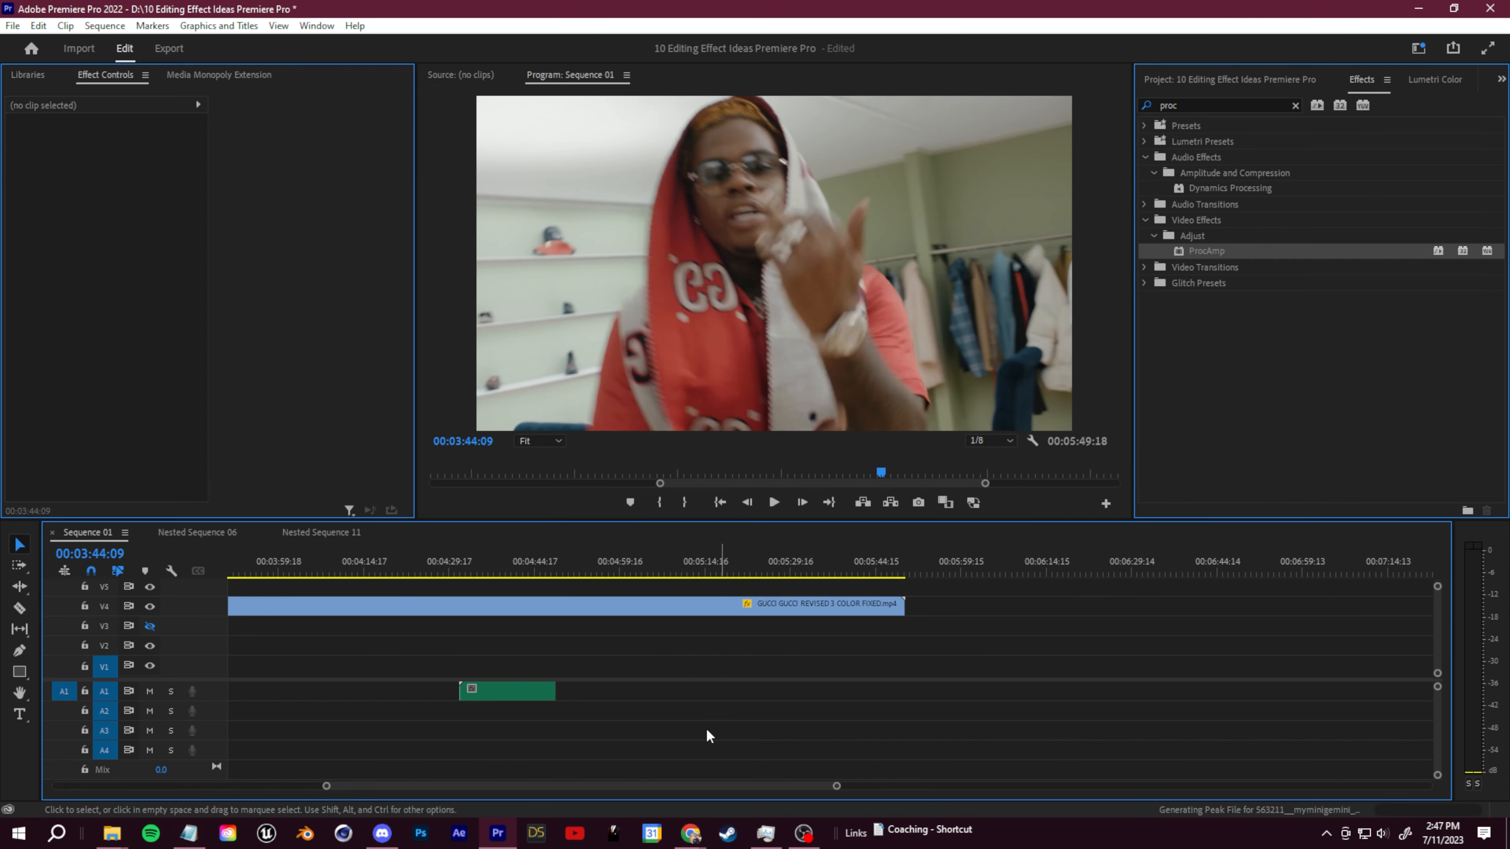
scroll(708, 734, "up", 2)
left_click_drag(824, 697, 532, 696)
scroll(455, 688, "up", 4, "alt")
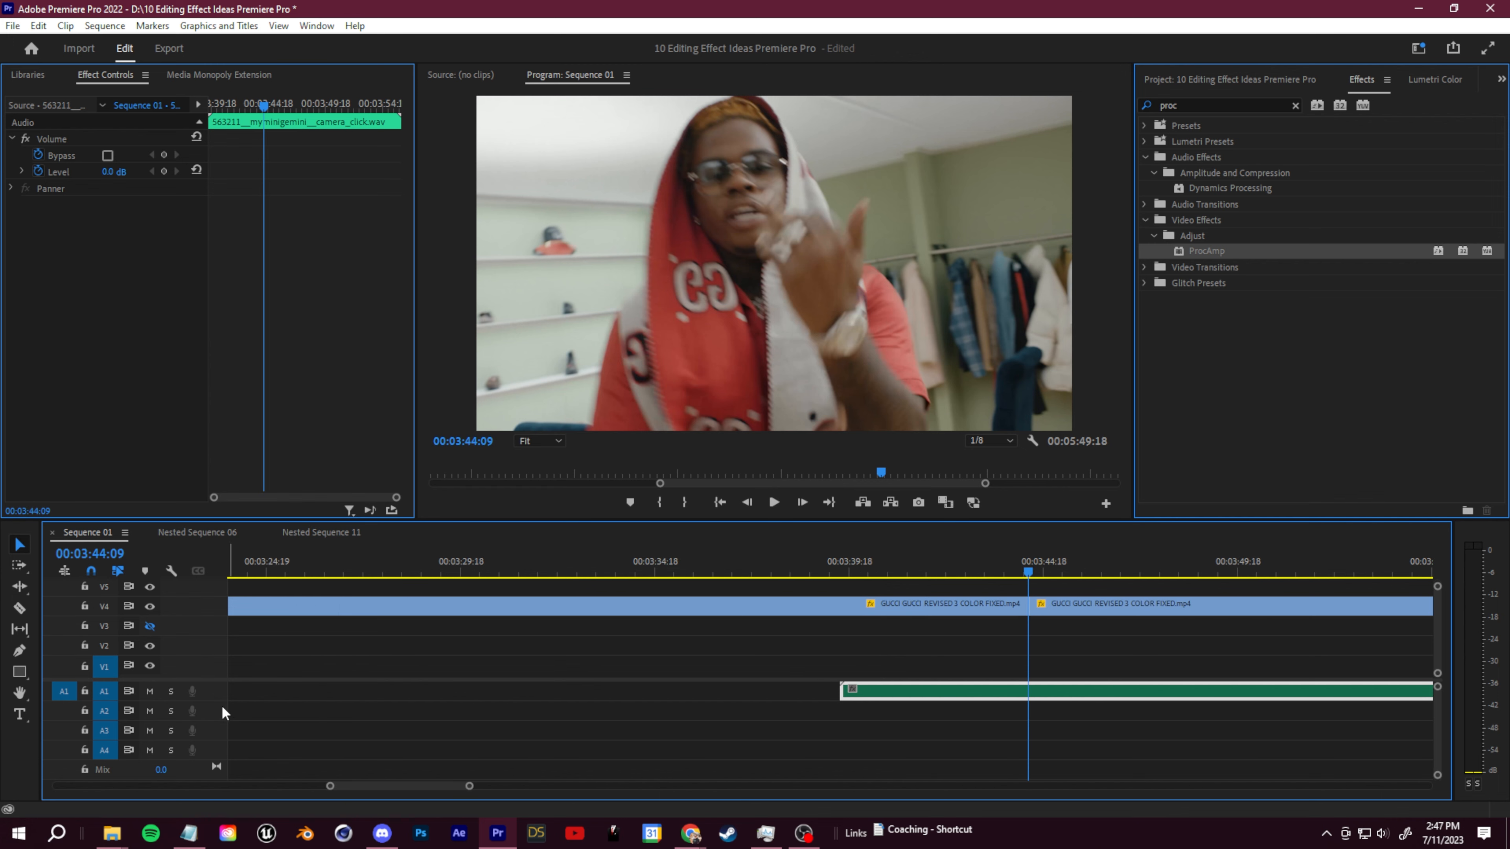
Enlarge audio track A1 to show its waveform, and align the playhead with the camera click at 00:03:44:18.
left_click_drag(217, 701, 218, 729)
scroll(1056, 723, "up", 5)
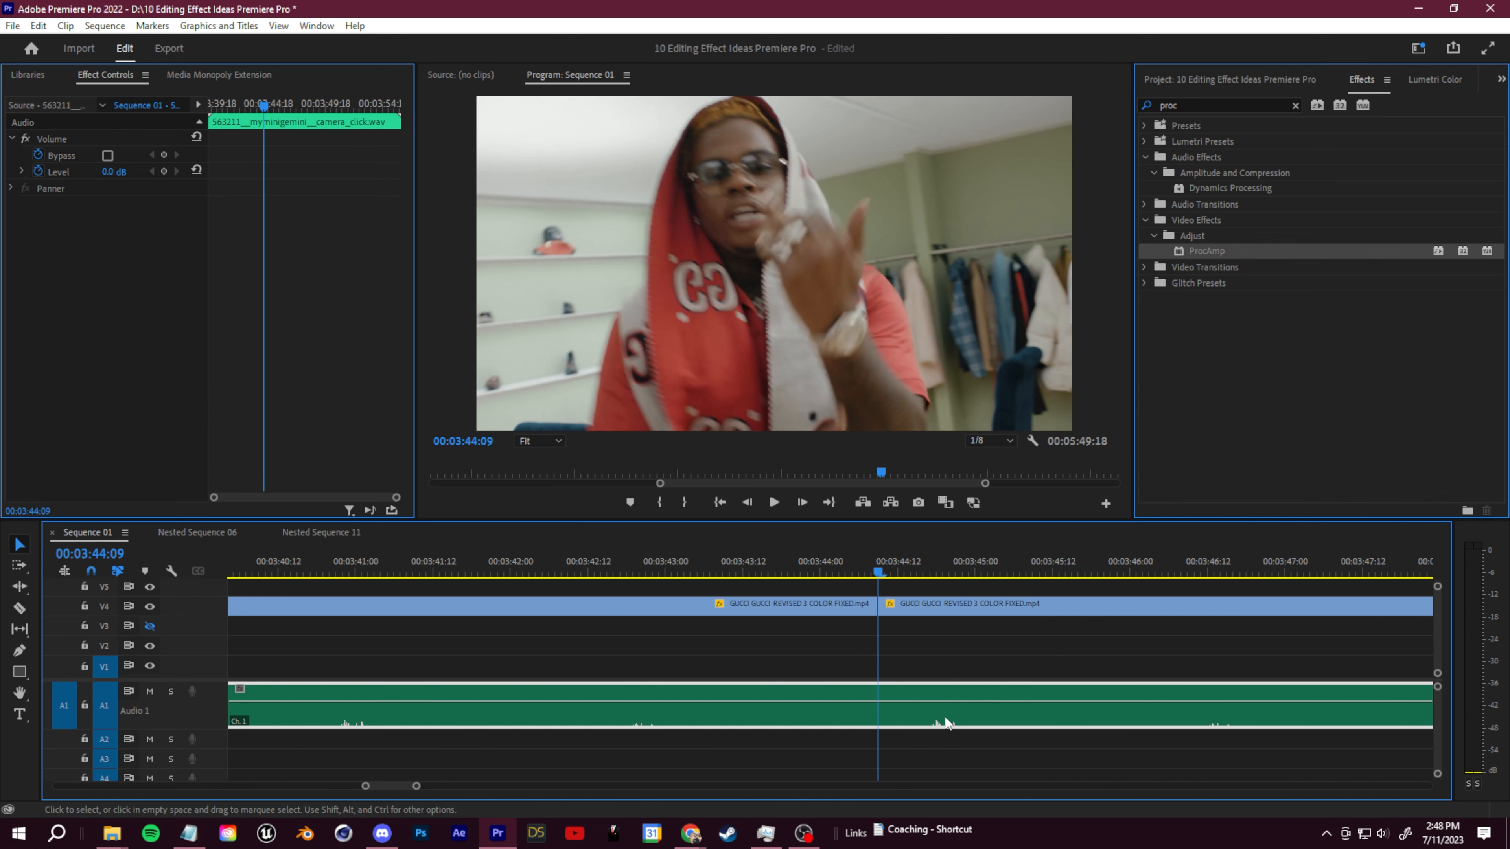
left_click(927, 612)
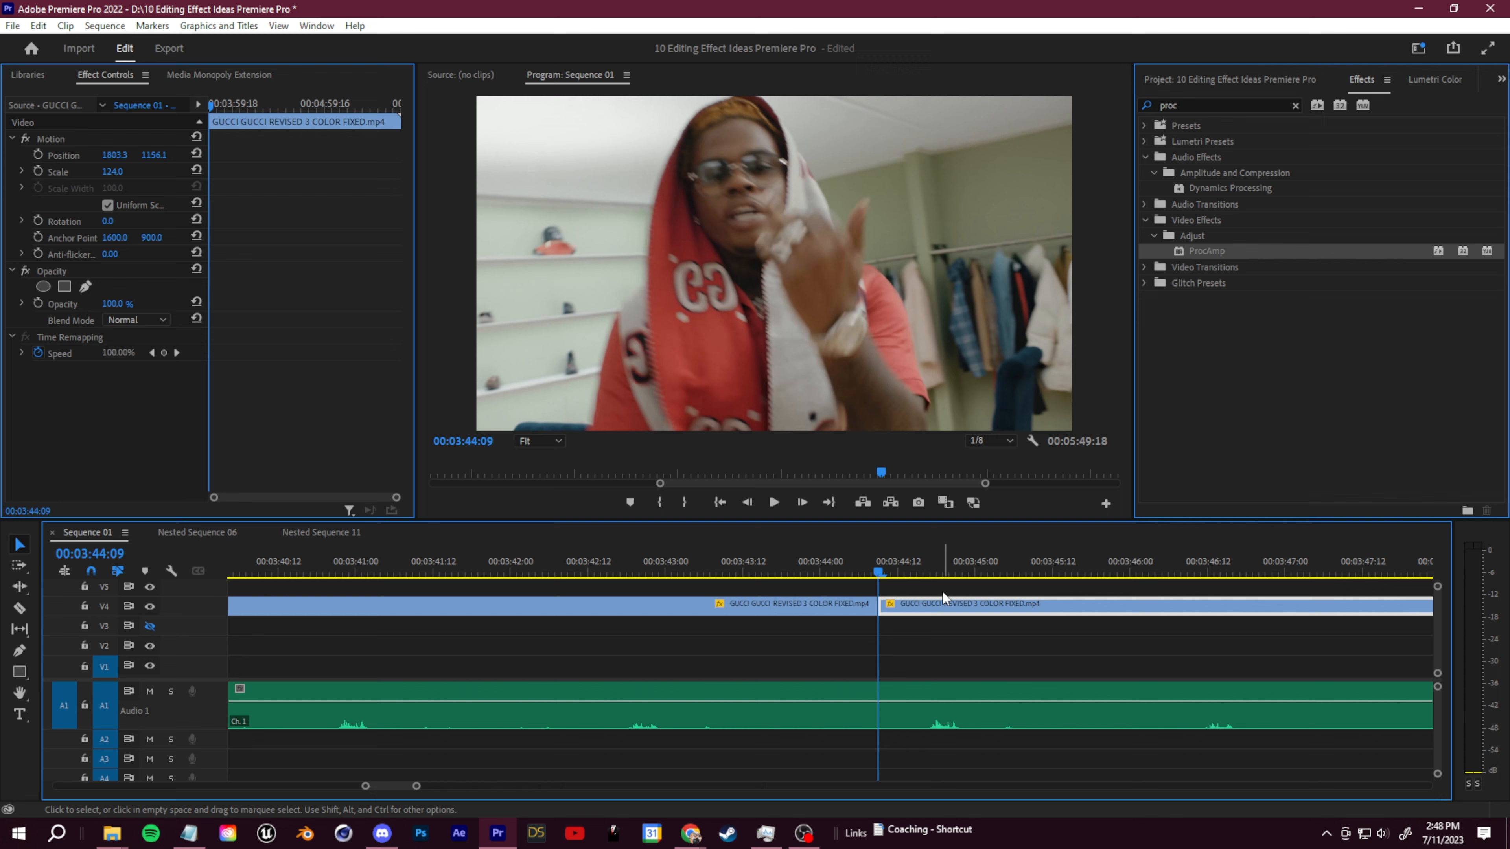
scroll(948, 665, "up", 4)
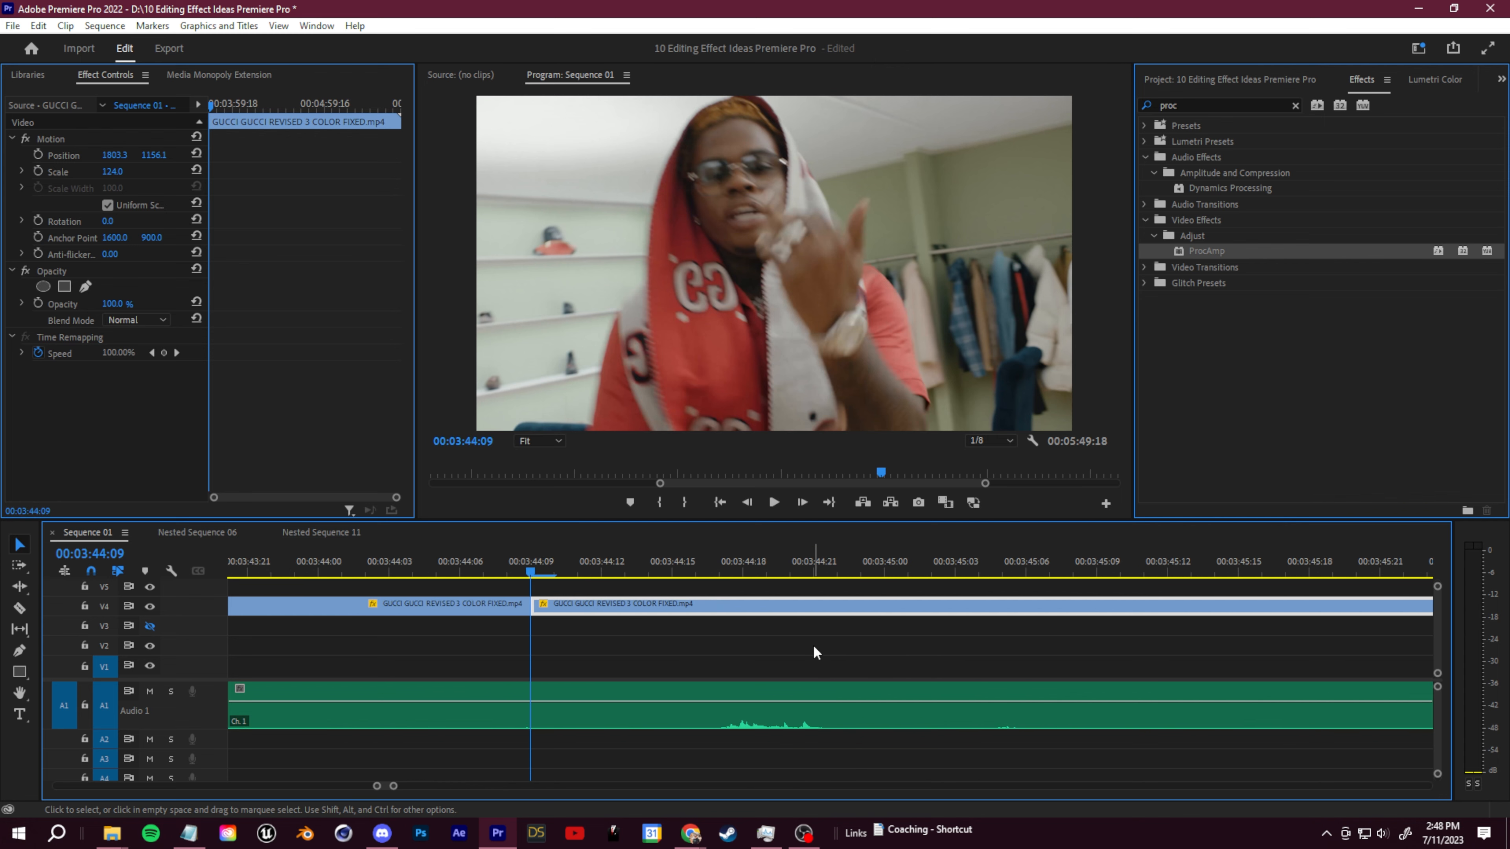
left_click_drag(531, 569, 742, 613)
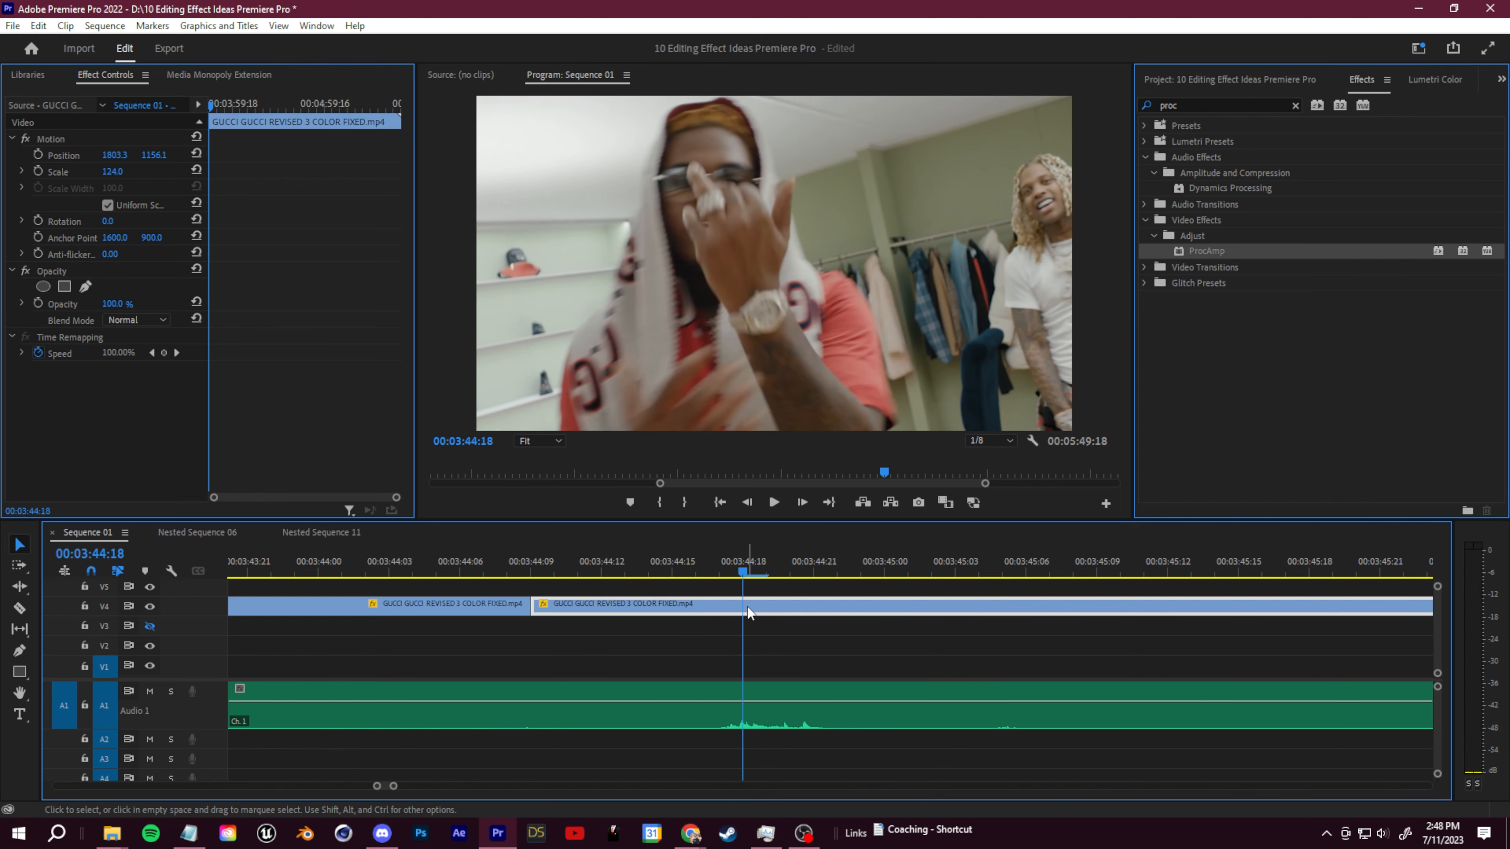
Keyframe the Scale of the clip starting at 00:03:44:09 to 153.5 at 00:03:44:19 and 127.7 at 00:03:44:17.
key("Right")
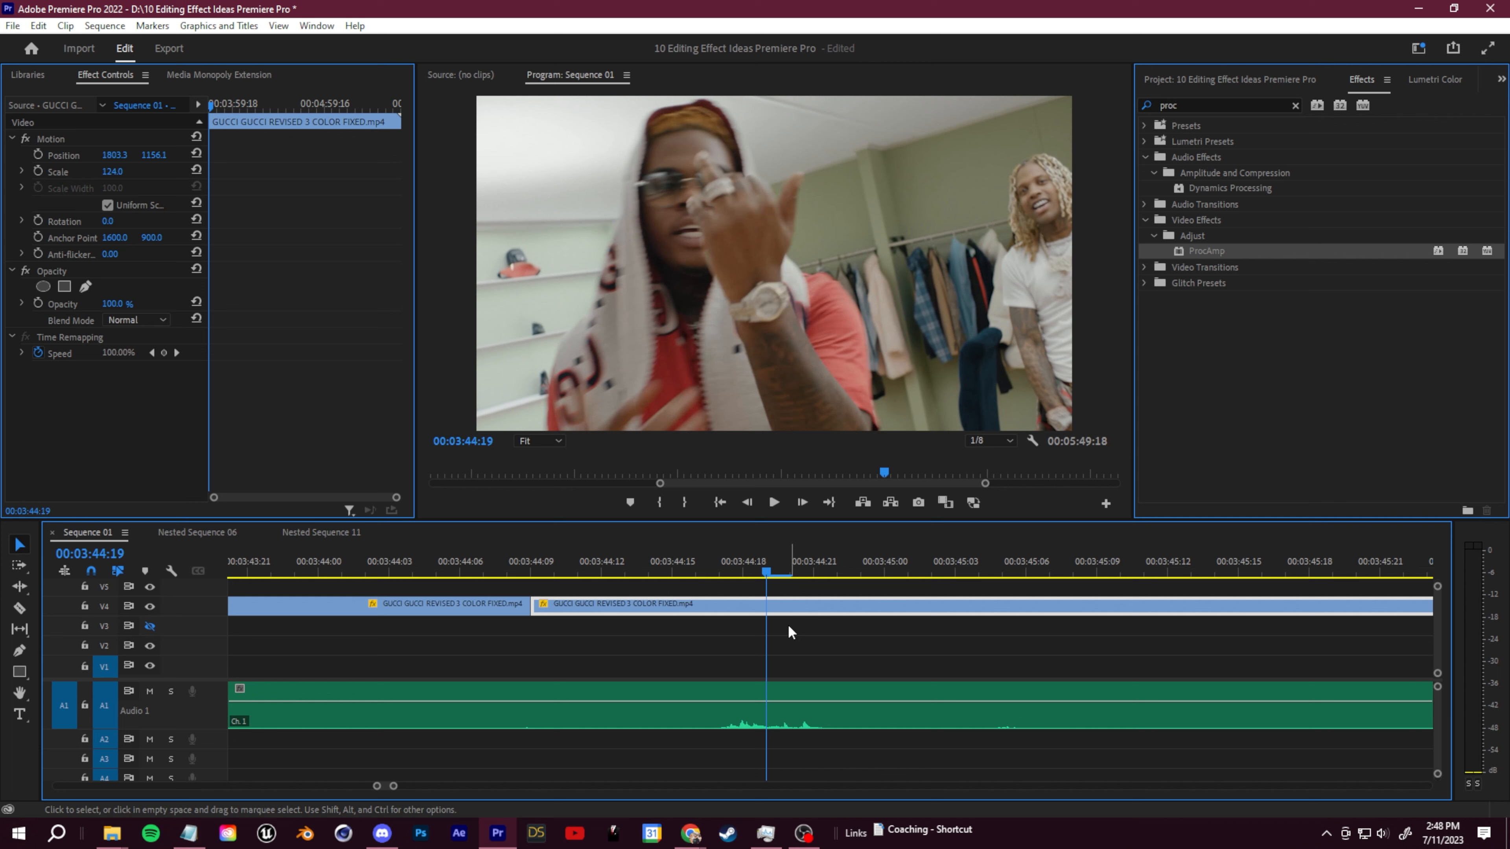
left_click(22, 172)
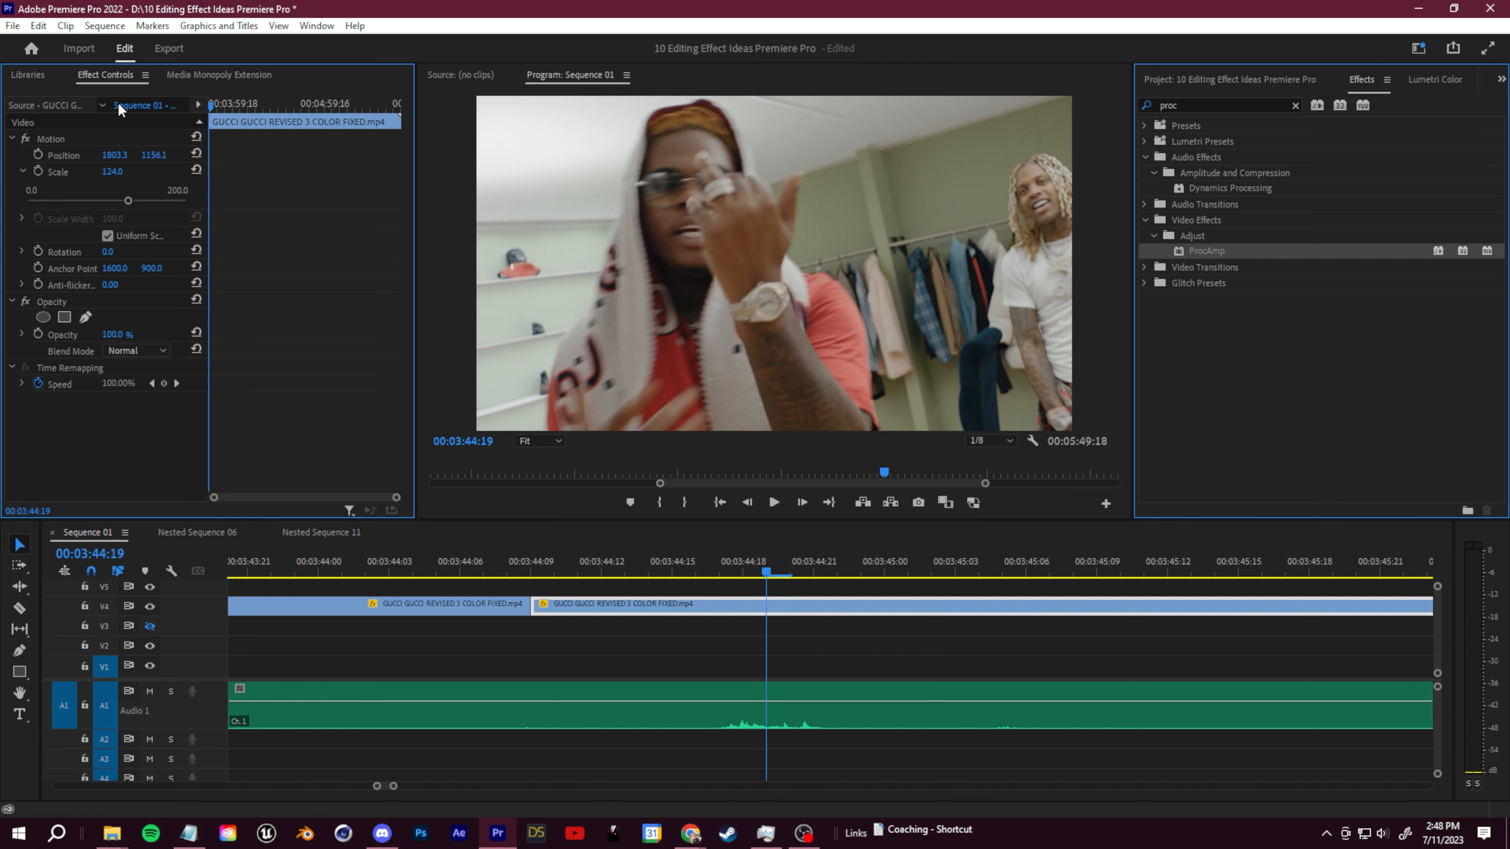
left_click(38, 171)
left_click_drag(130, 205, 148, 210)
left_click_drag(760, 569, 720, 575)
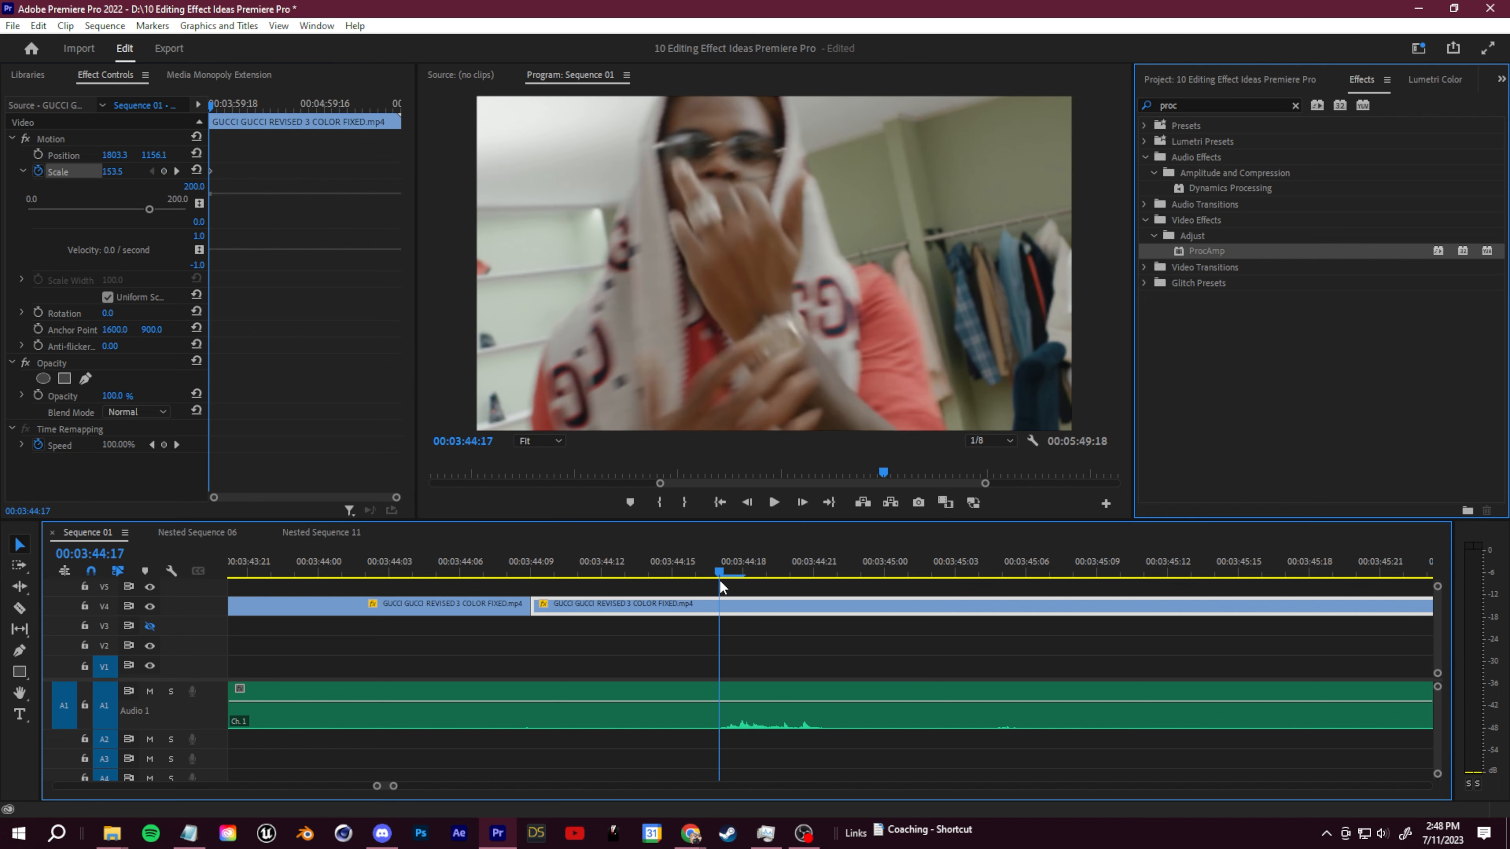
left_click_drag(148, 208, 130, 205)
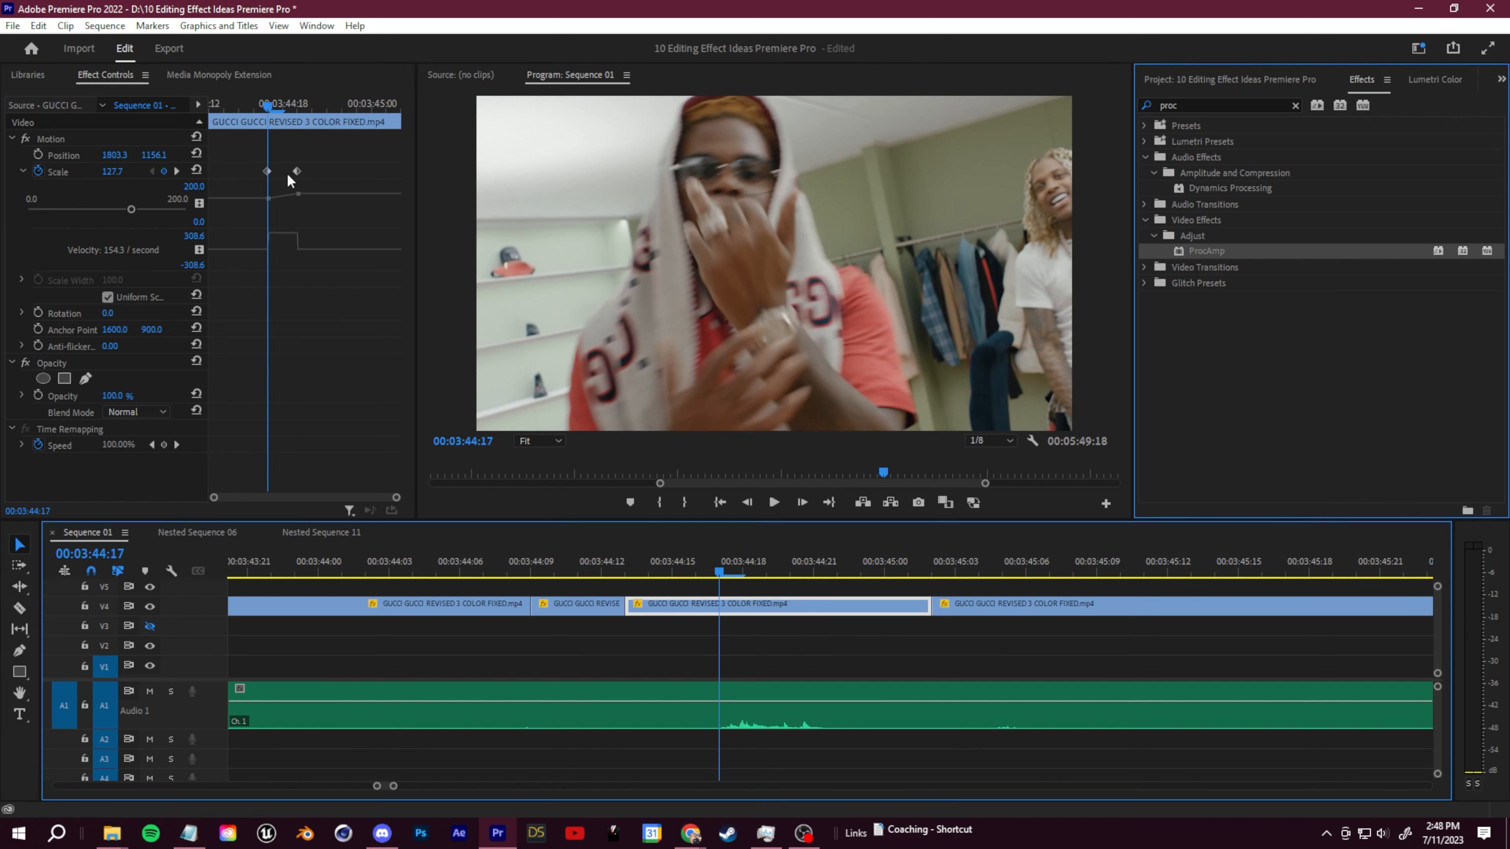
Copy the first Scale keyframe to 00:03:44:21 and raise the middle keyframe at 00:03:44:19 to 184.2.
left_click_drag(719, 571, 810, 586)
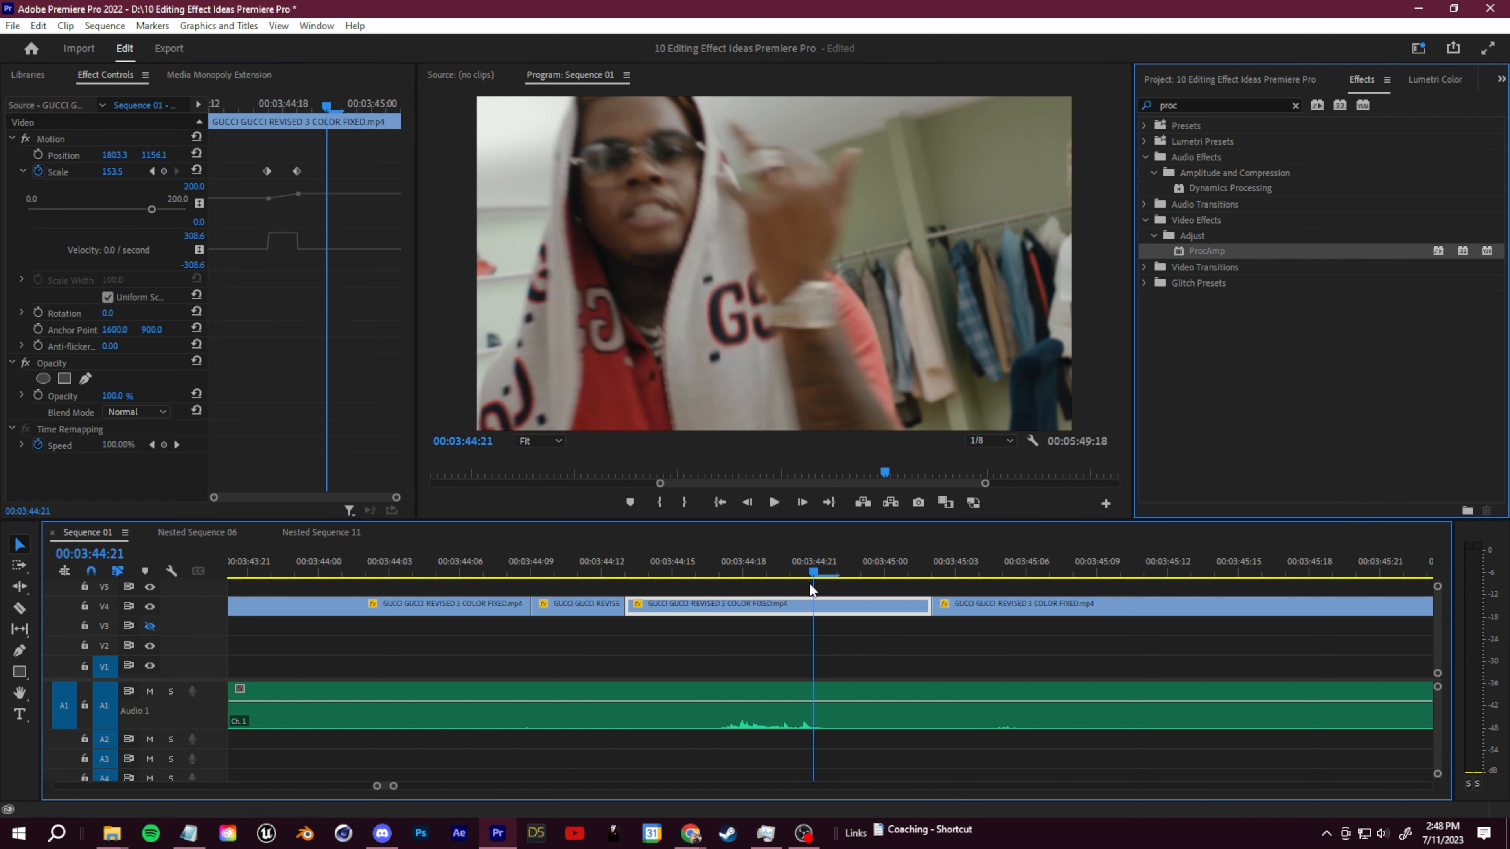
left_click(267, 171)
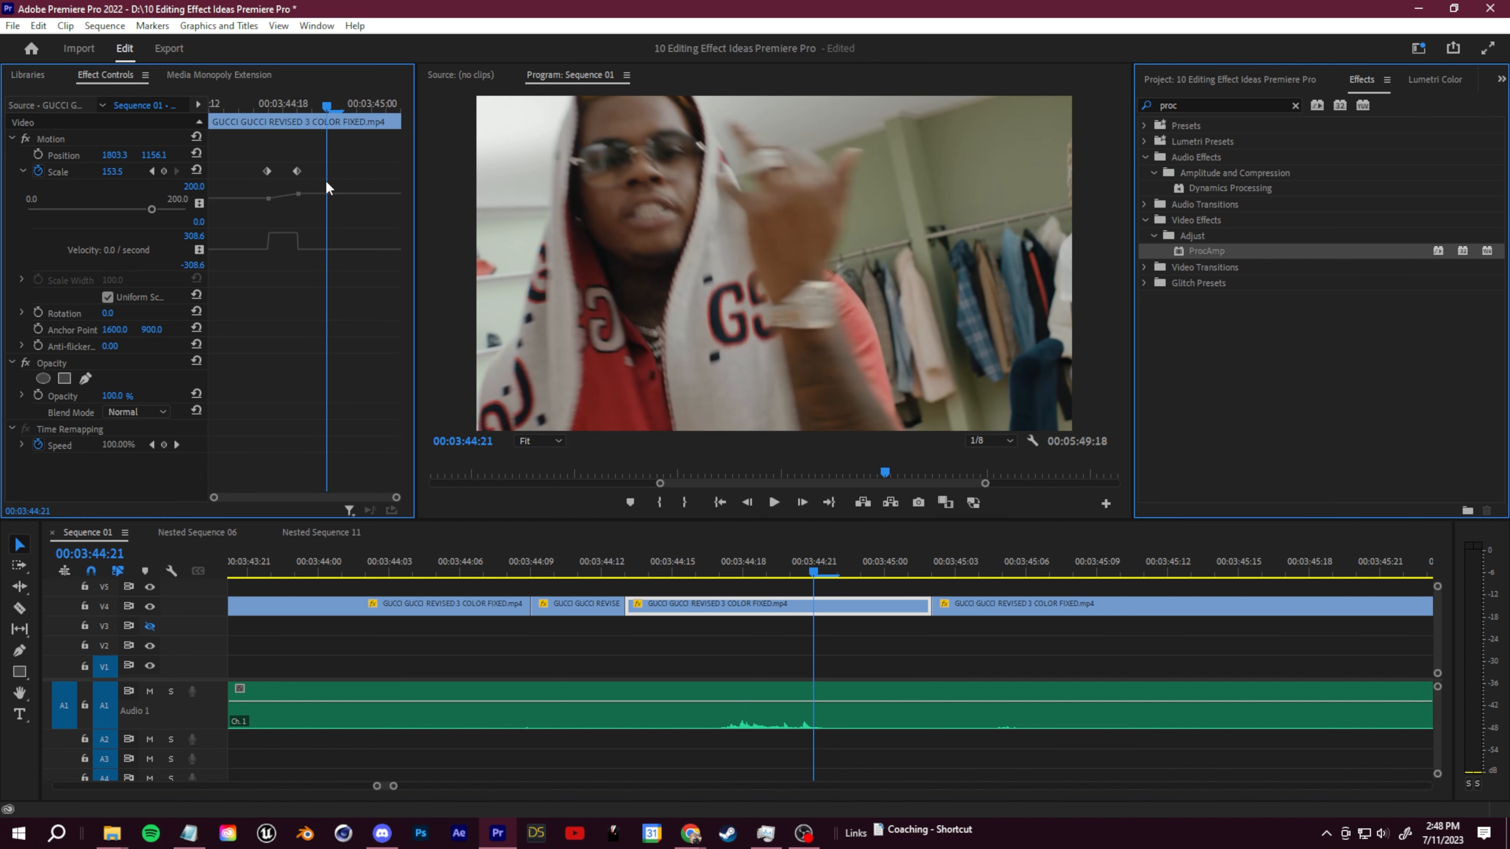
key("ctrl+v")
left_click_drag(819, 573, 771, 583)
left_click_drag(298, 195, 299, 187)
Play back the zoom pulse repeatedly with the camera click sound.
left_click_drag(743, 574, 896, 587)
key("space")
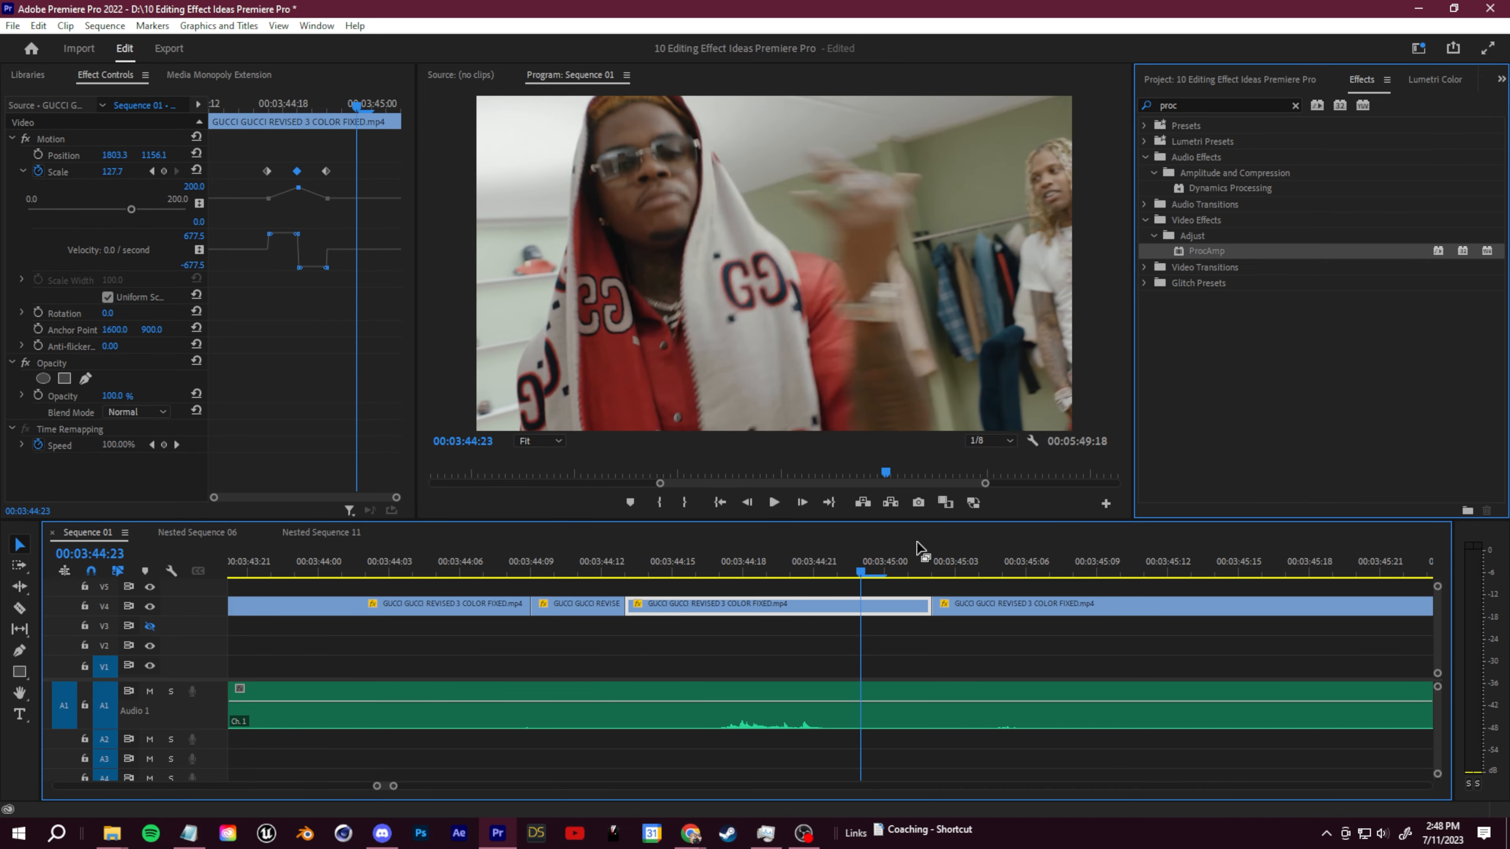
key("space")
key("space")
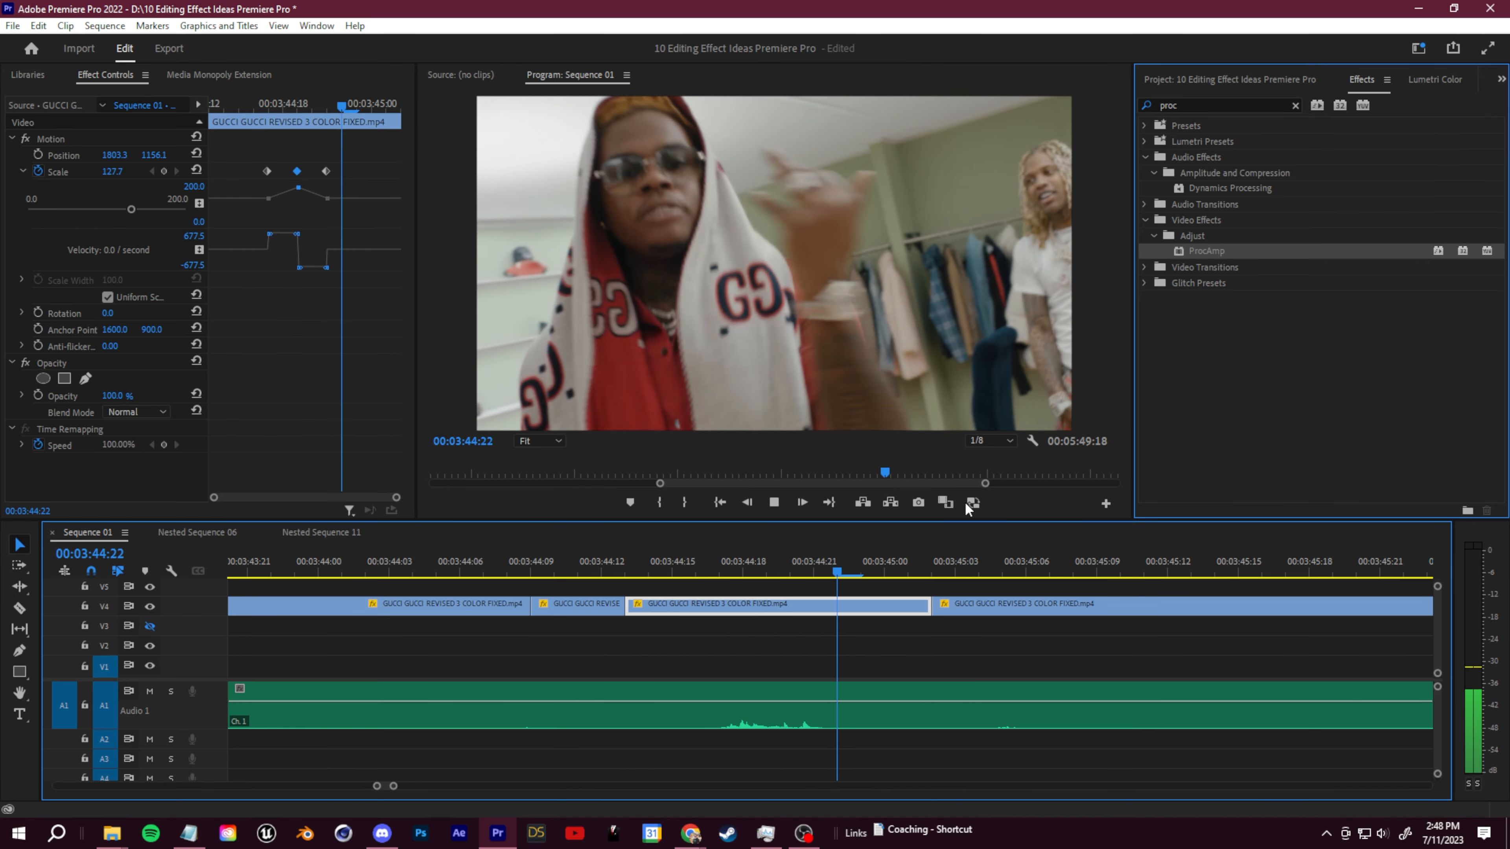
key("space")
key("space")
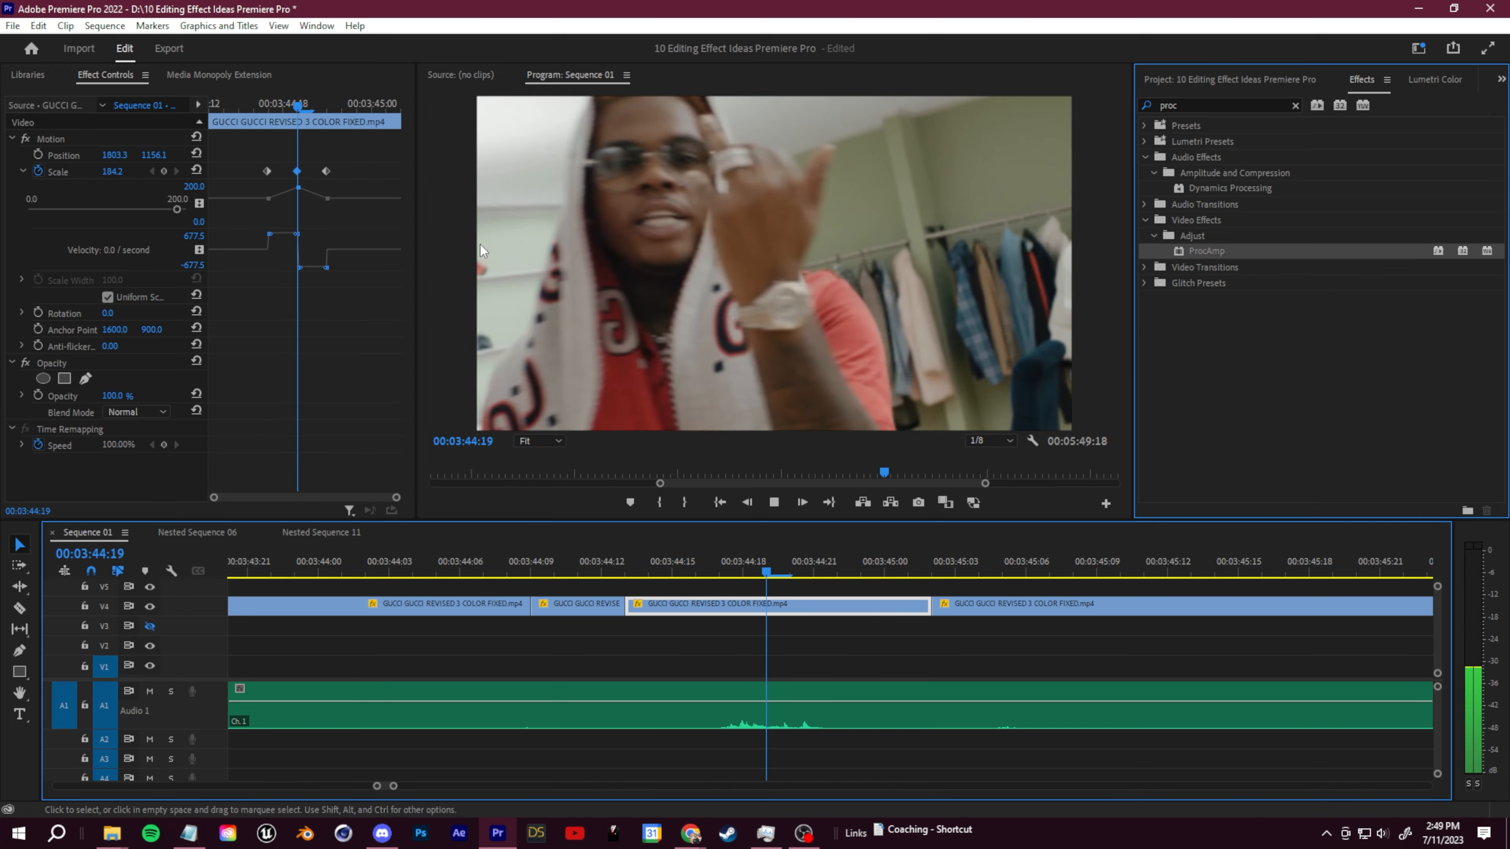
key("space")
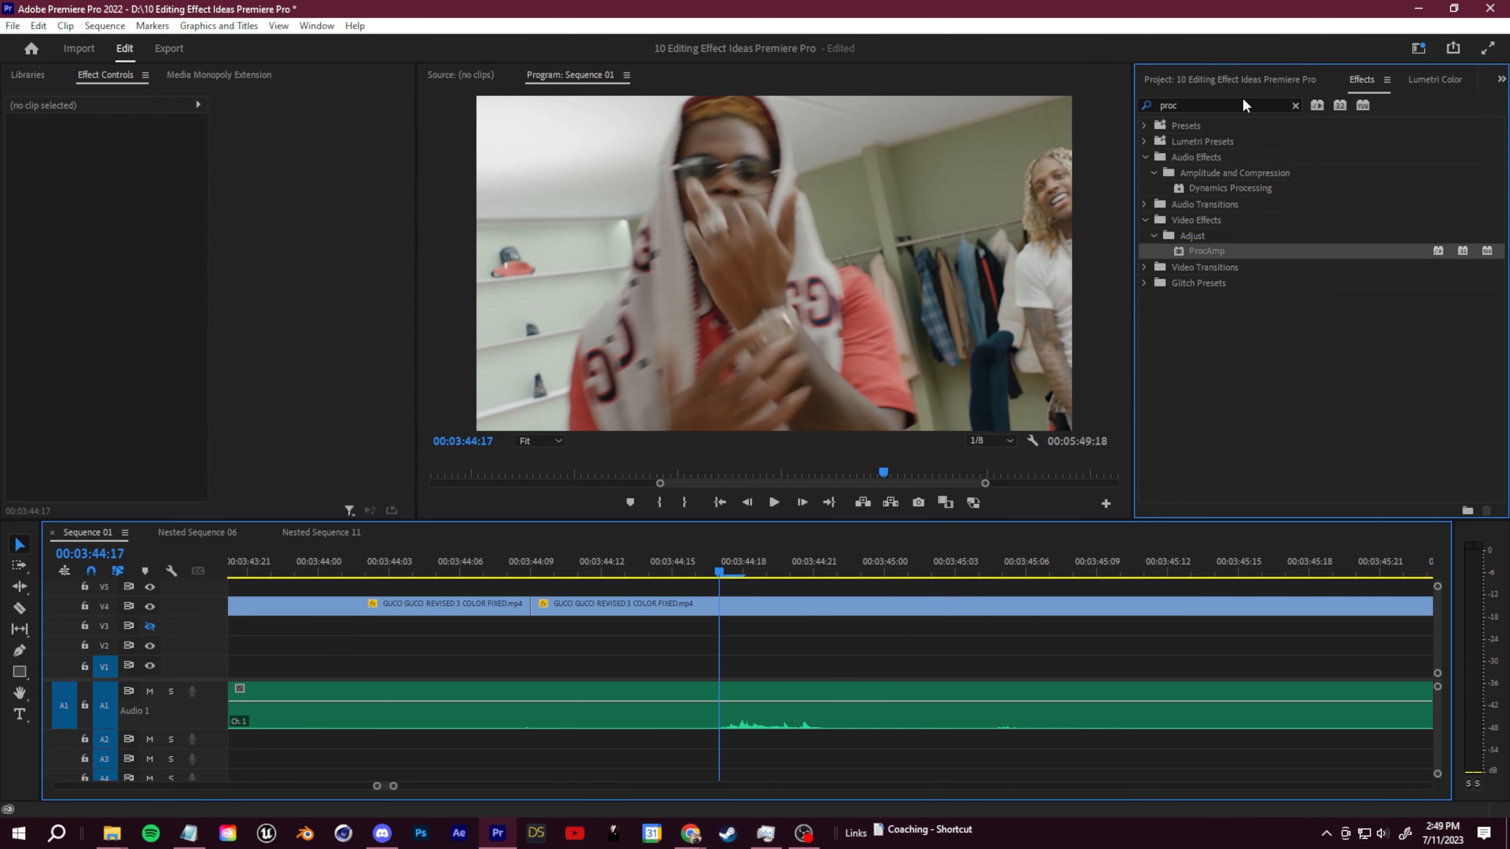
Apply Directional Blur to the clip after 00:03:44:09, with Direction 180° and Blur Length 46 at 00:03:44:19.
left_click(1219, 106)
type("directional")
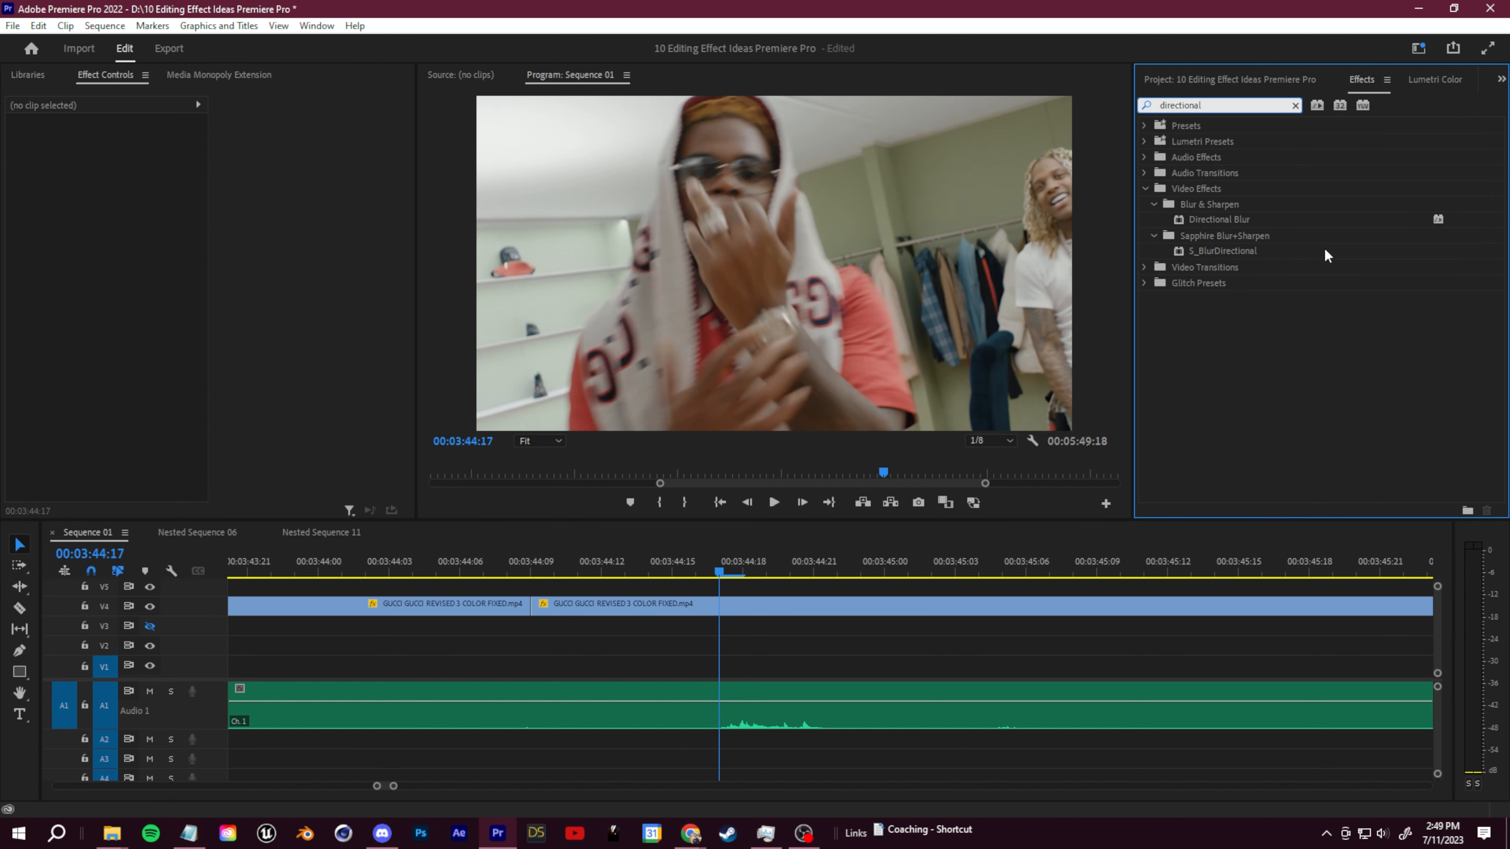
left_click_drag(1219, 220, 683, 606)
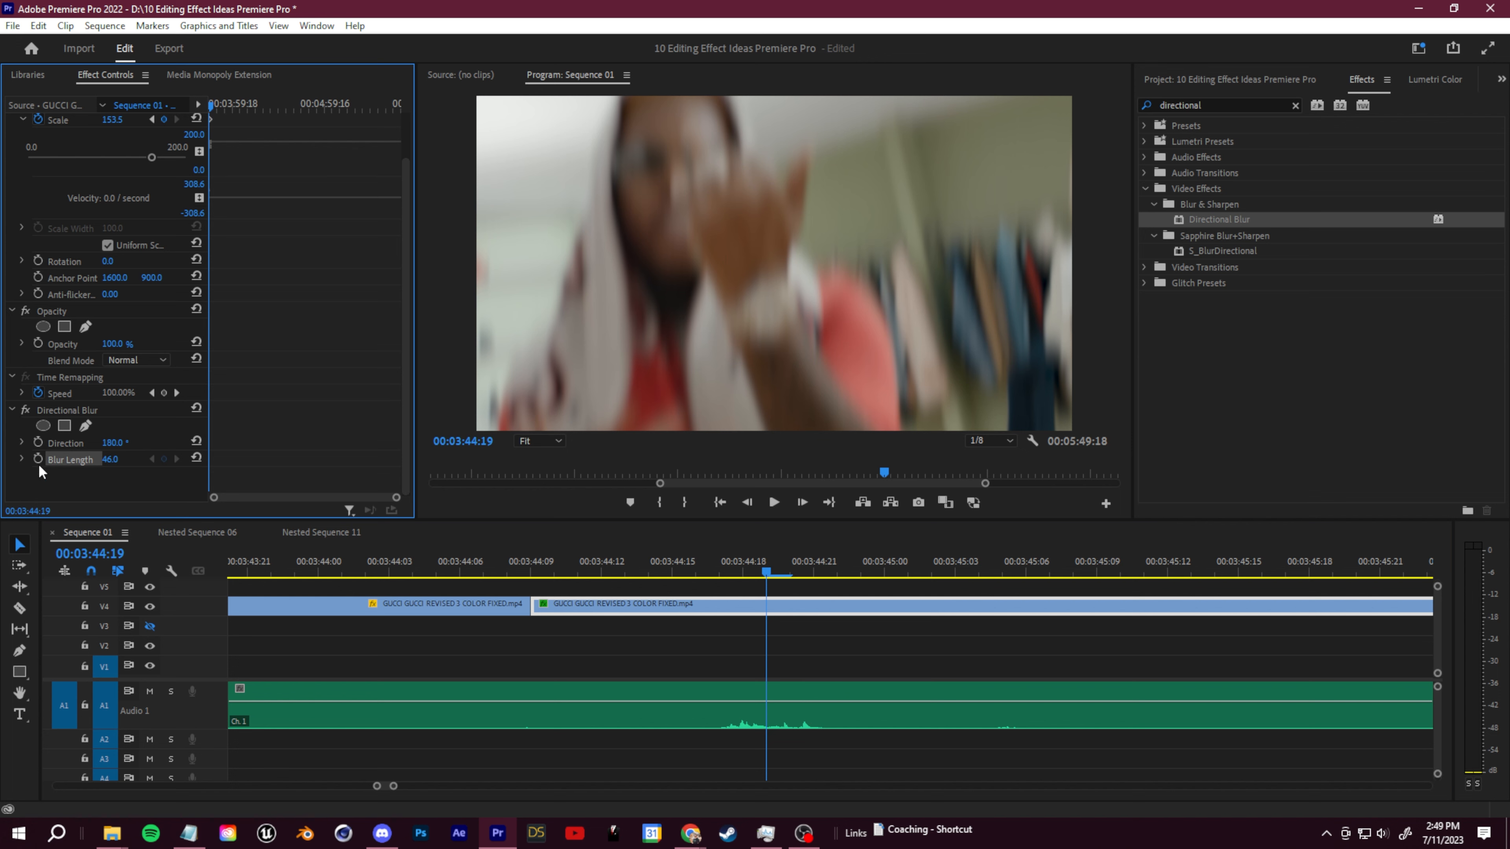
Keyframe the Directional Blur's Blur Length to 0 at 00:03:44:17 and 00:03:44:21, on either side of the blurred frame.
left_click(719, 572)
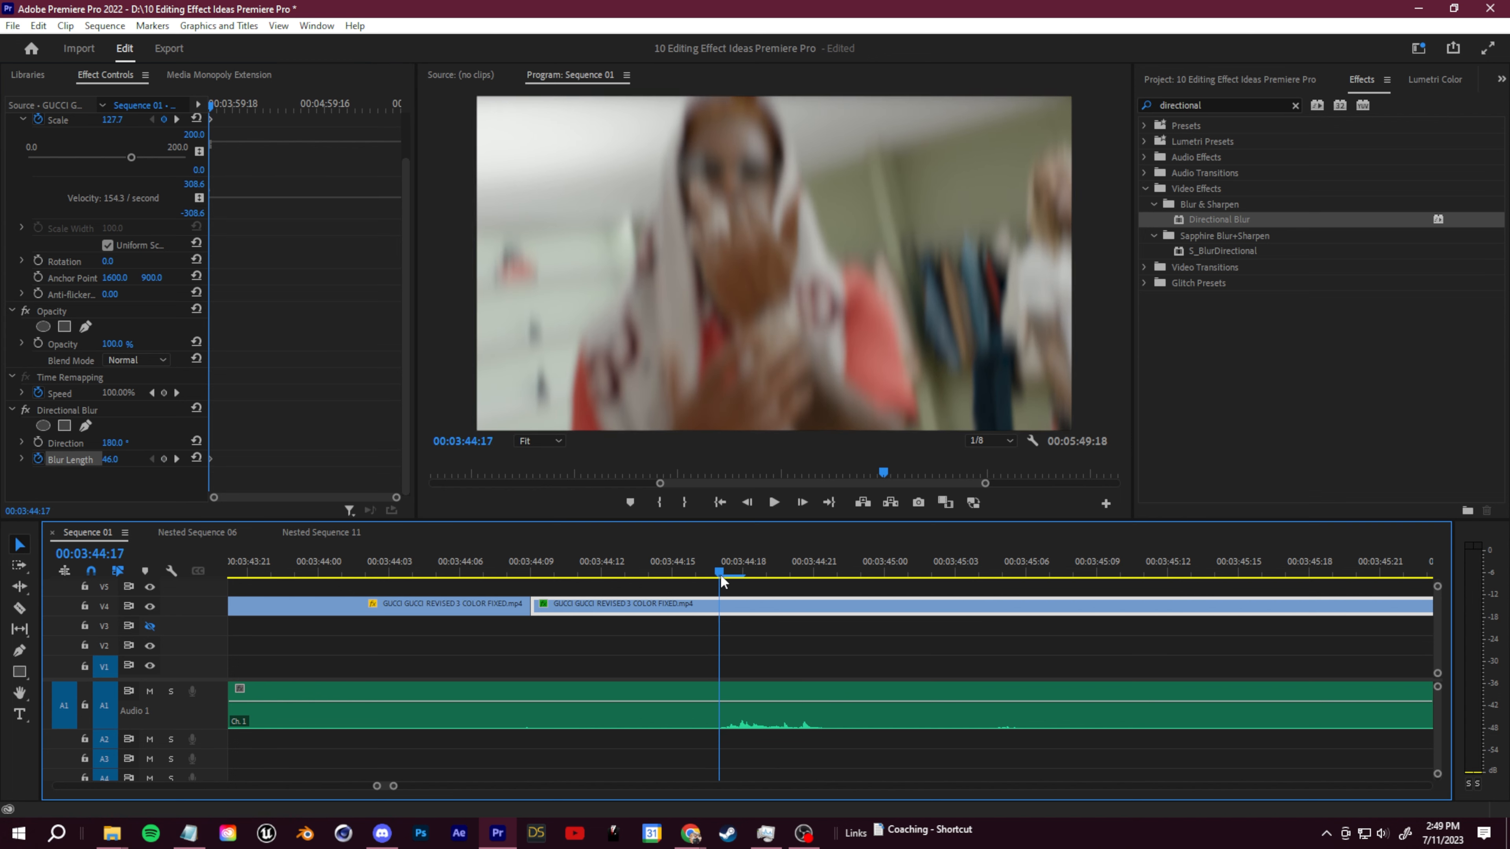
left_click(122, 458)
key("Return")
scroll(698, 589, "down", 1)
left_click(778, 573)
key("Right")
left_click(123, 458)
type("0")
key("Return")
Cut the blurred clip around the zoom to isolate the piece from 00:03:44:15 to about 00:03:45:00, and select it.
key("c")
left_click(648, 605)
key("v")
left_click(751, 624)
left_click(684, 605)
scroll(288, 388, "up", 2)
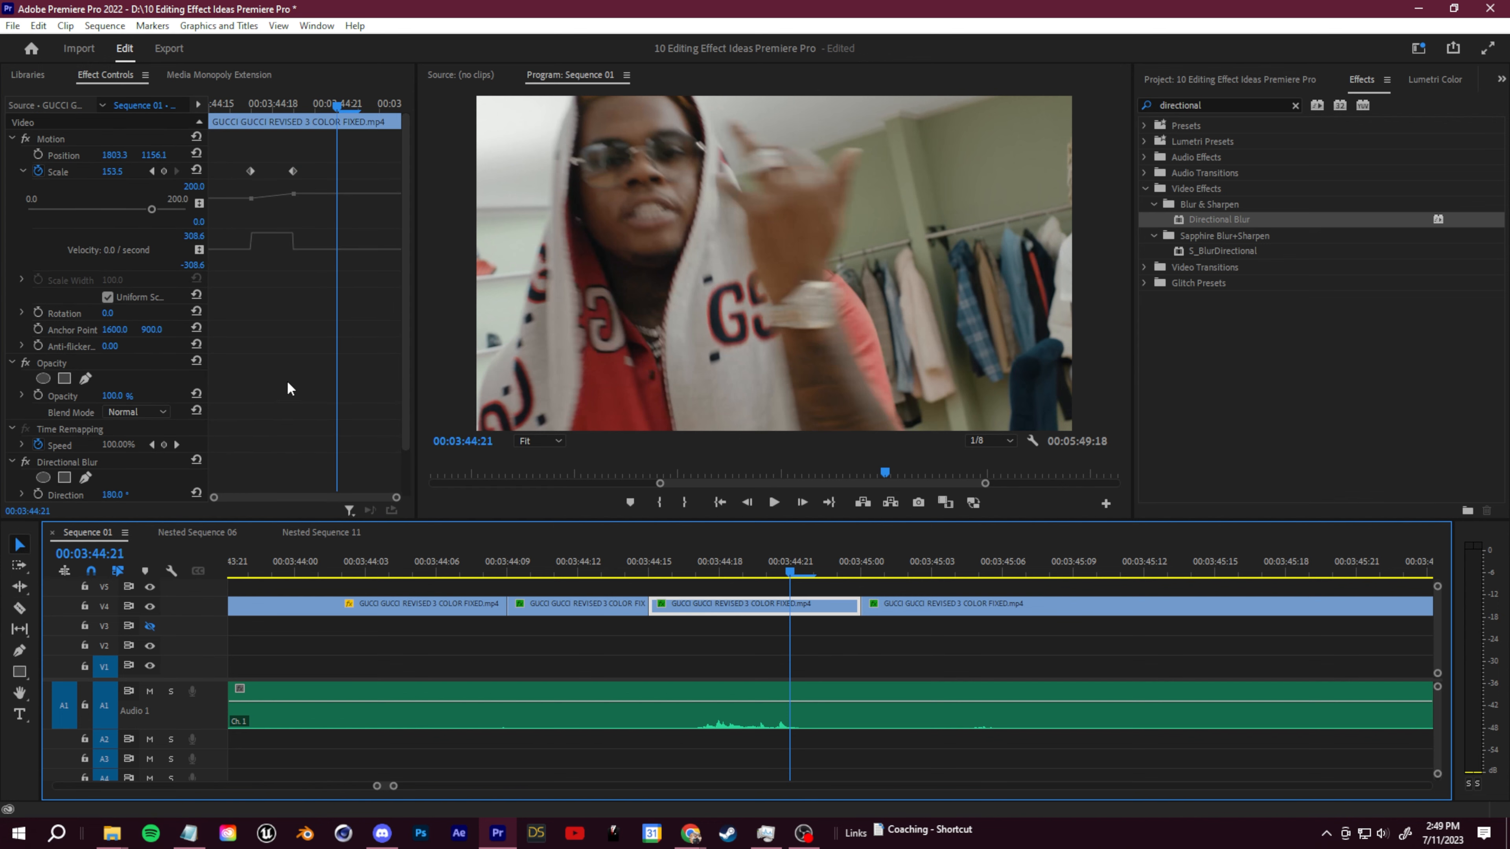
Play back the blurred zoom from 00:03:44:15 with the camera click sound.
left_click(654, 565)
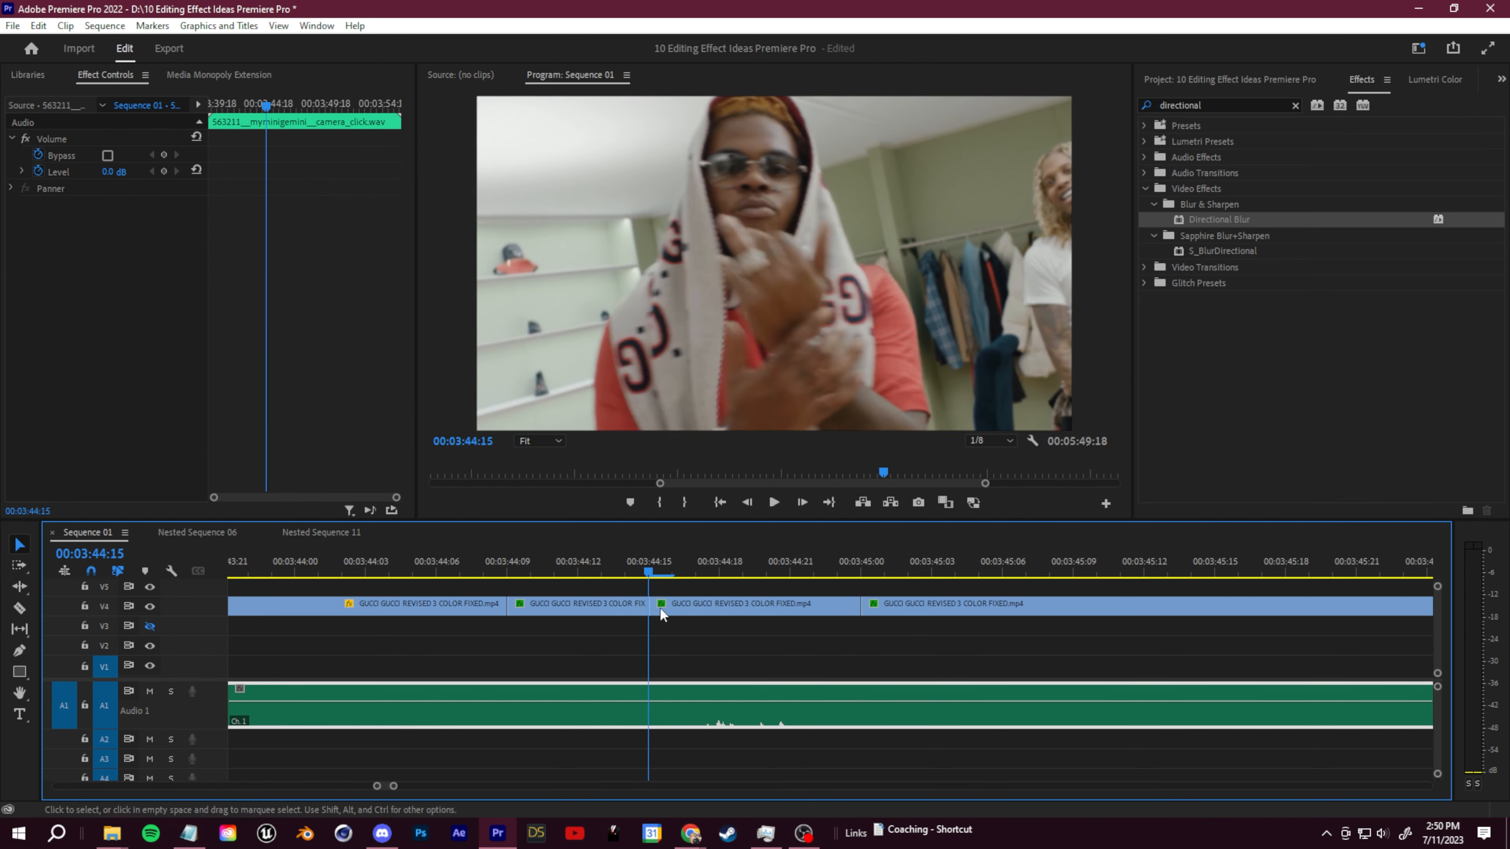
key("space")
key("space")
left_click(743, 565)
left_click(716, 603)
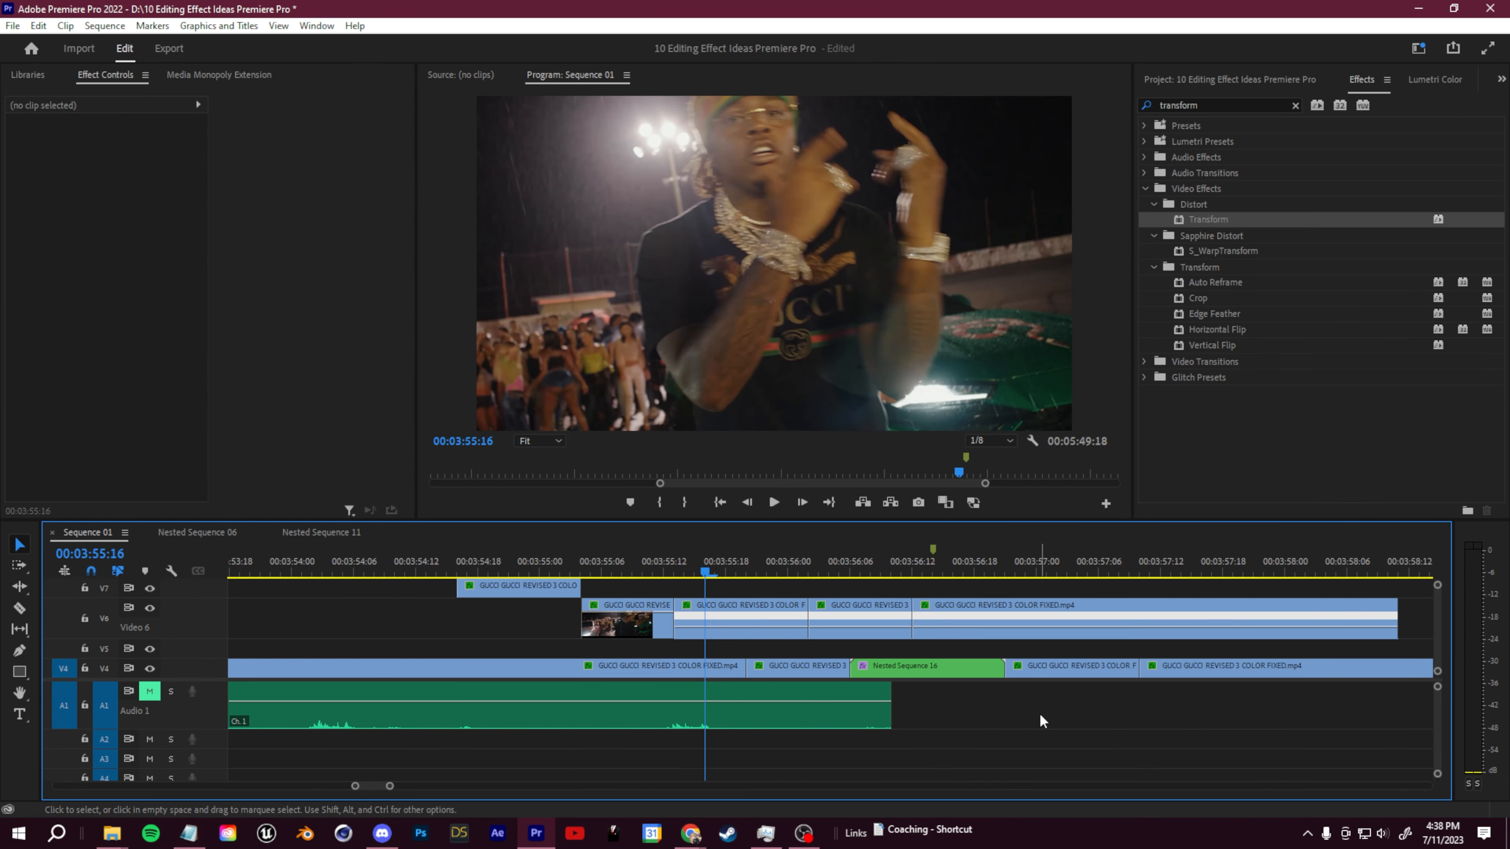
Review the layered camera click transition from about 00:03:55:11 through 00:03:56:06.
left_click_drag(731, 570, 669, 585)
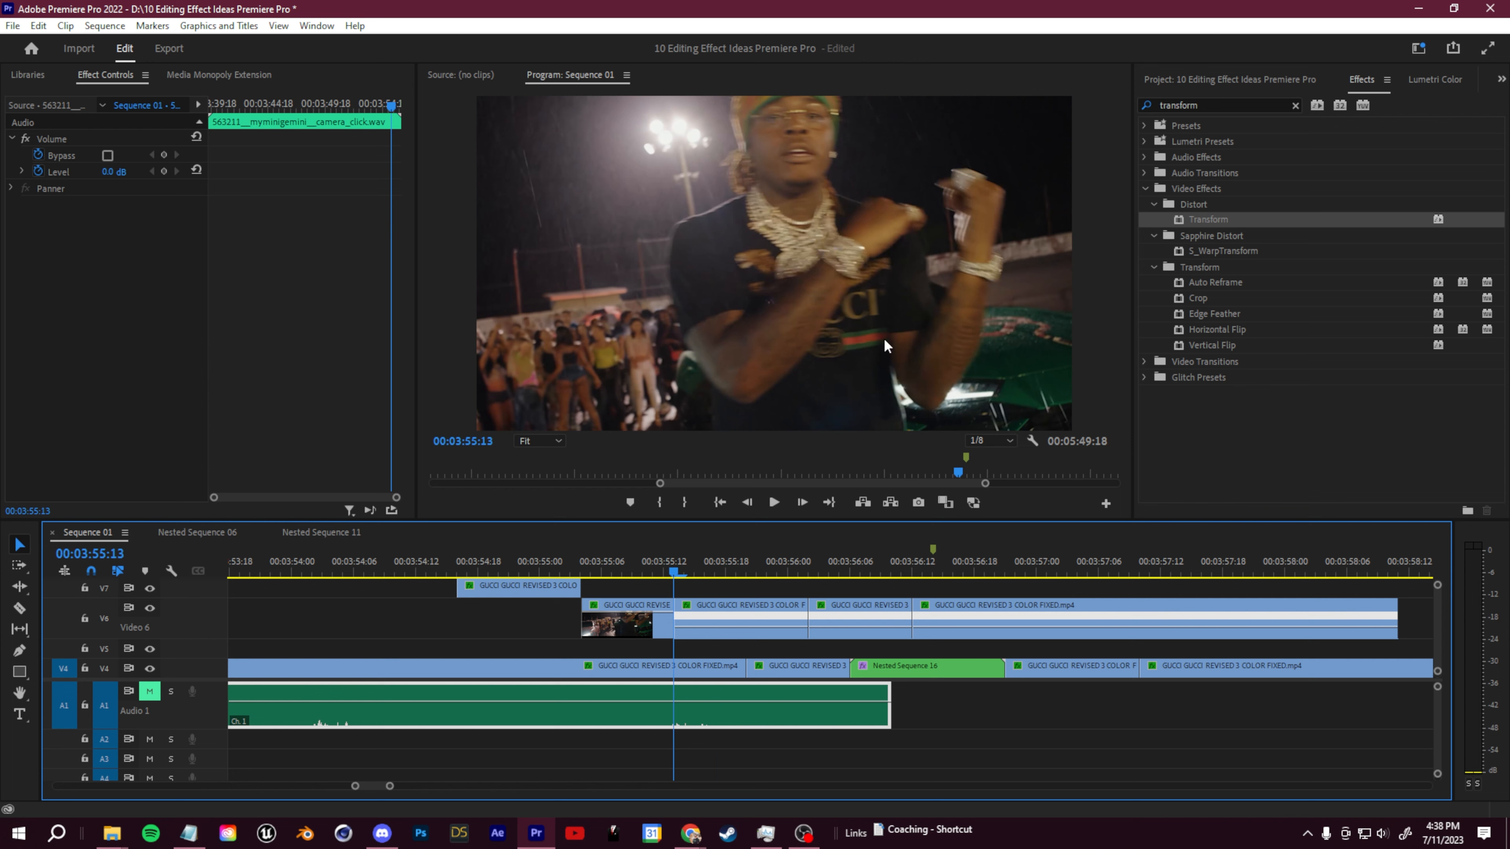
key("space")
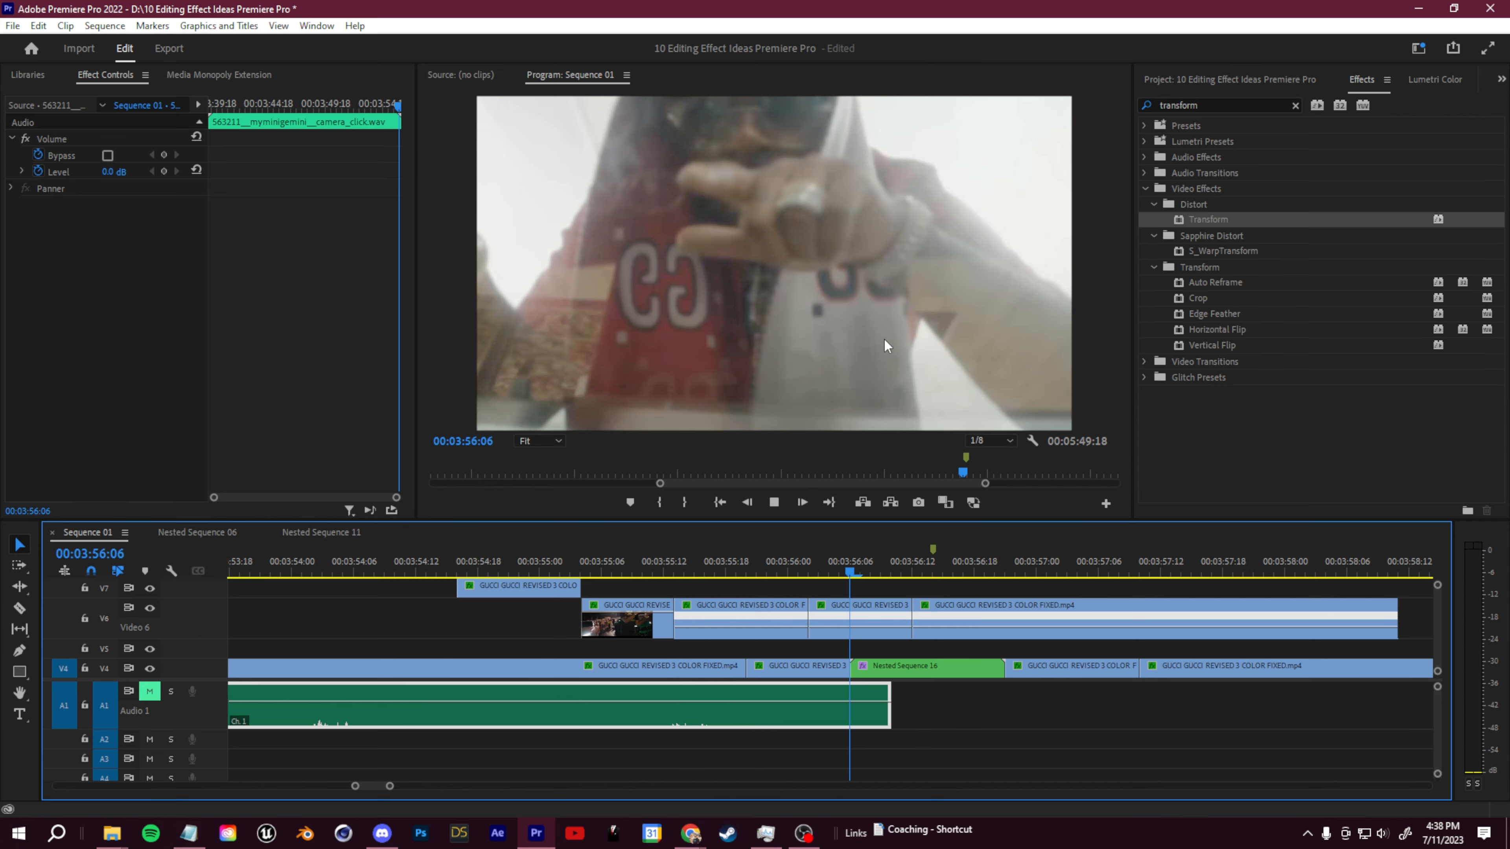
left_click(737, 575)
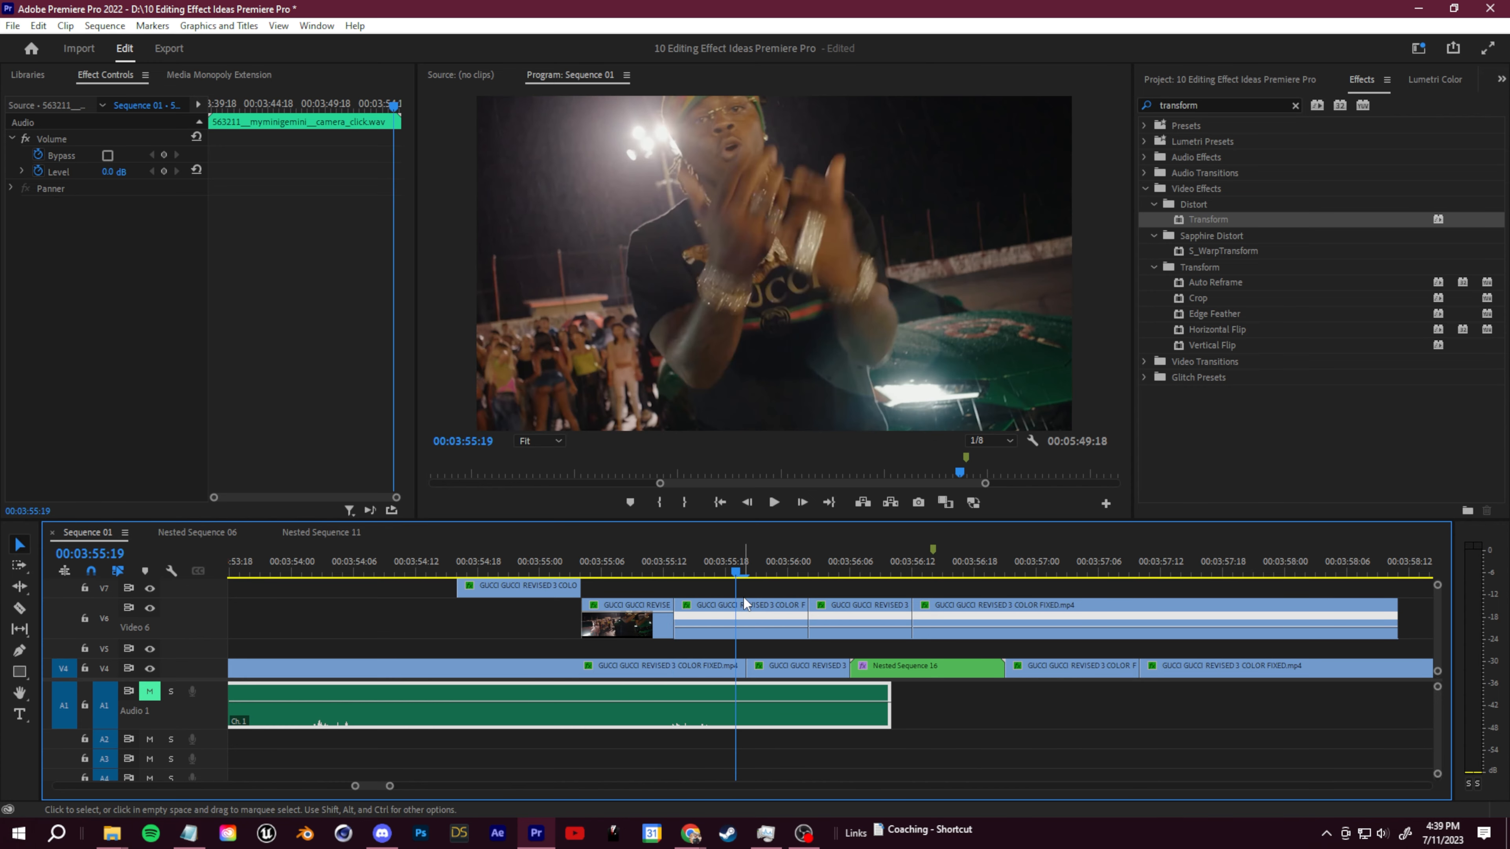
key("space")
key("space")
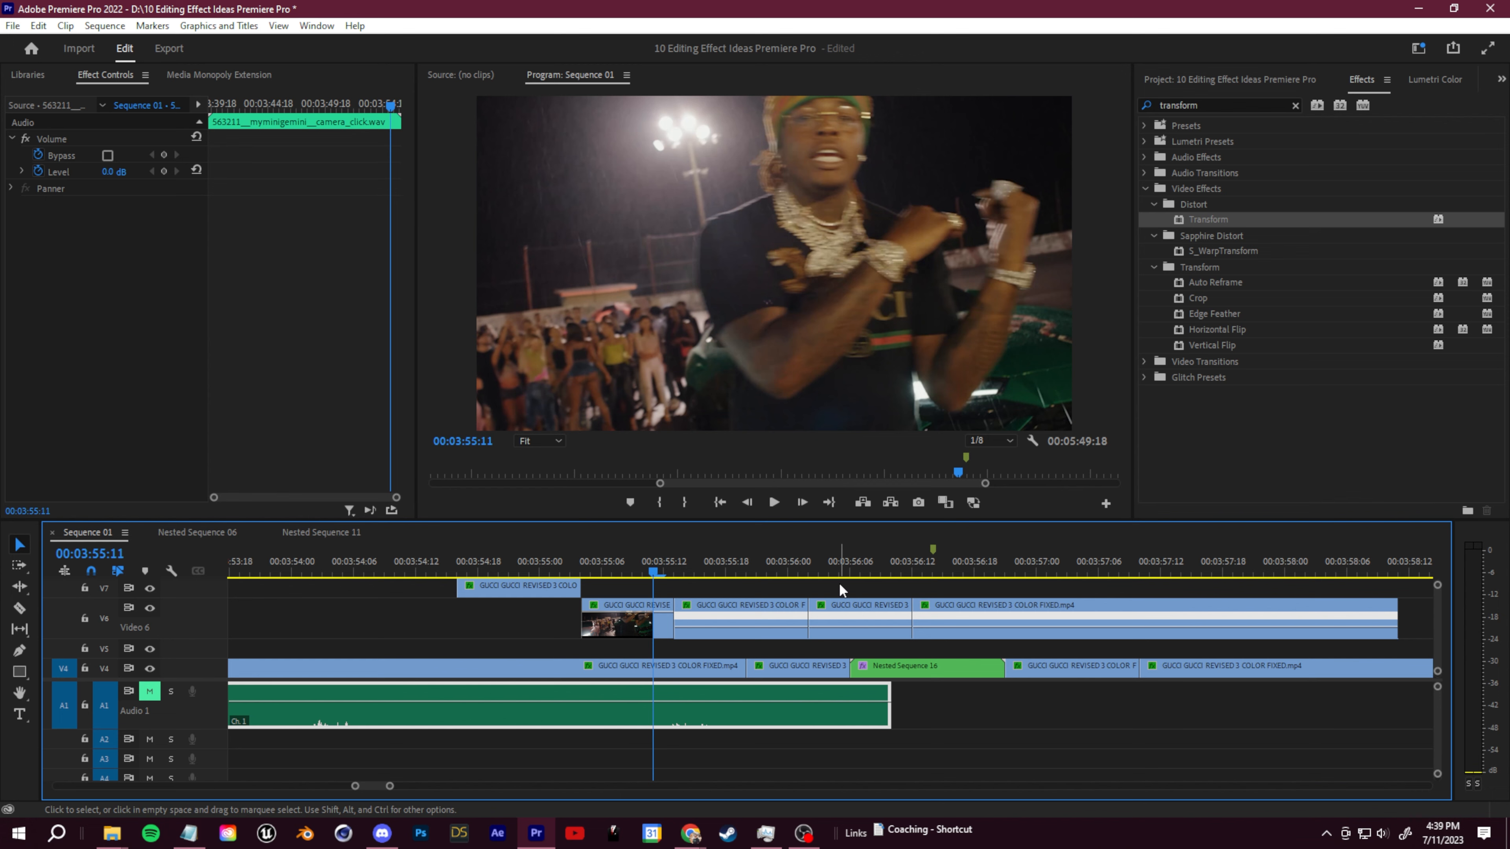
key("space")
key("space")
Apply the Transform effect to the piece on track V6 starting at 00:03:55:13 and bring its Transform settings into view.
left_click_drag(1225, 225, 727, 618)
scroll(404, 303, "up", 4)
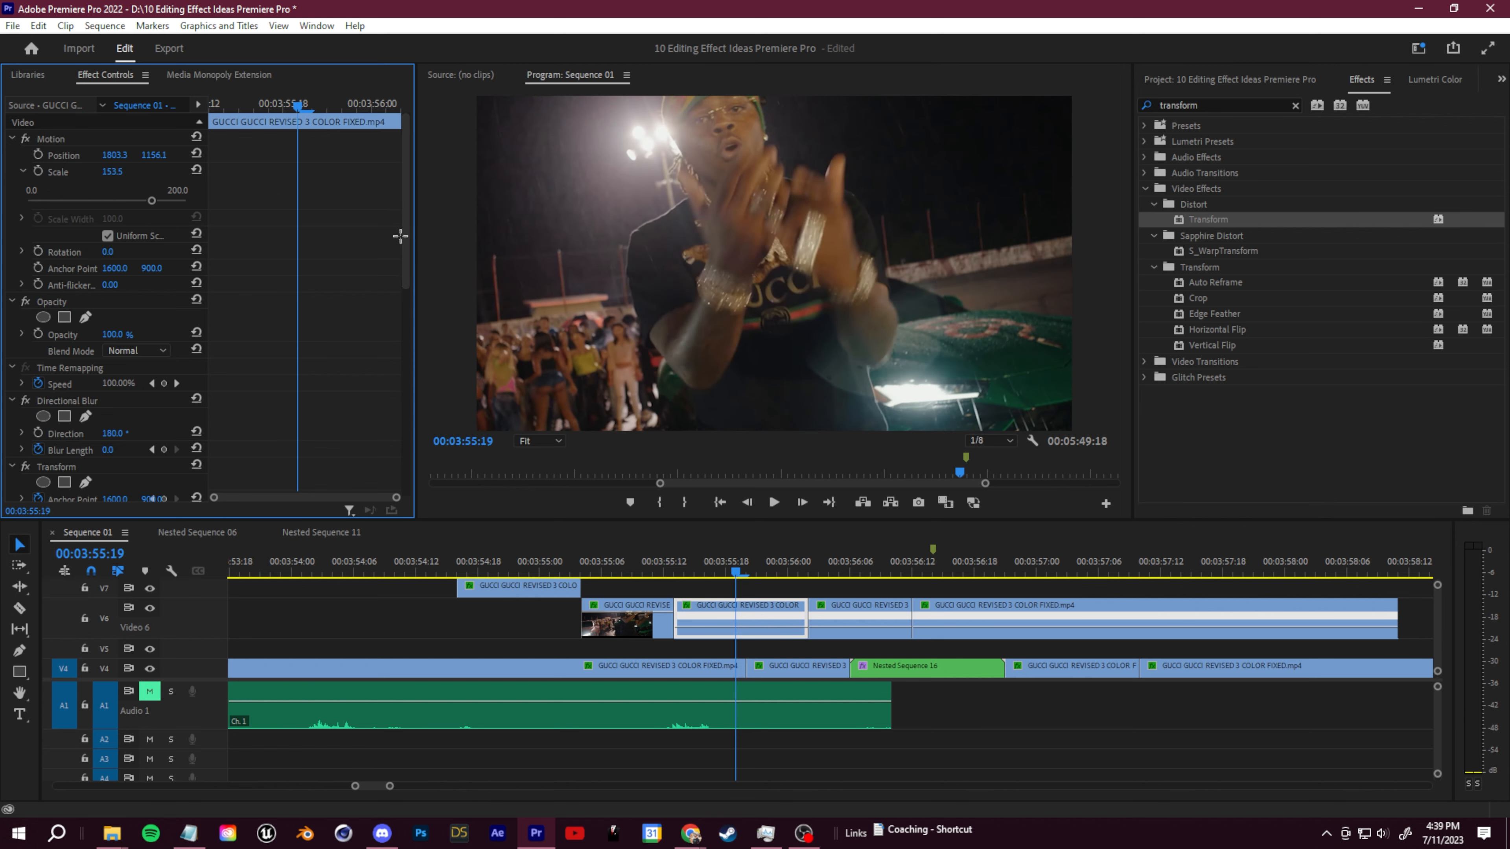
scroll(97, 390, "down", 4)
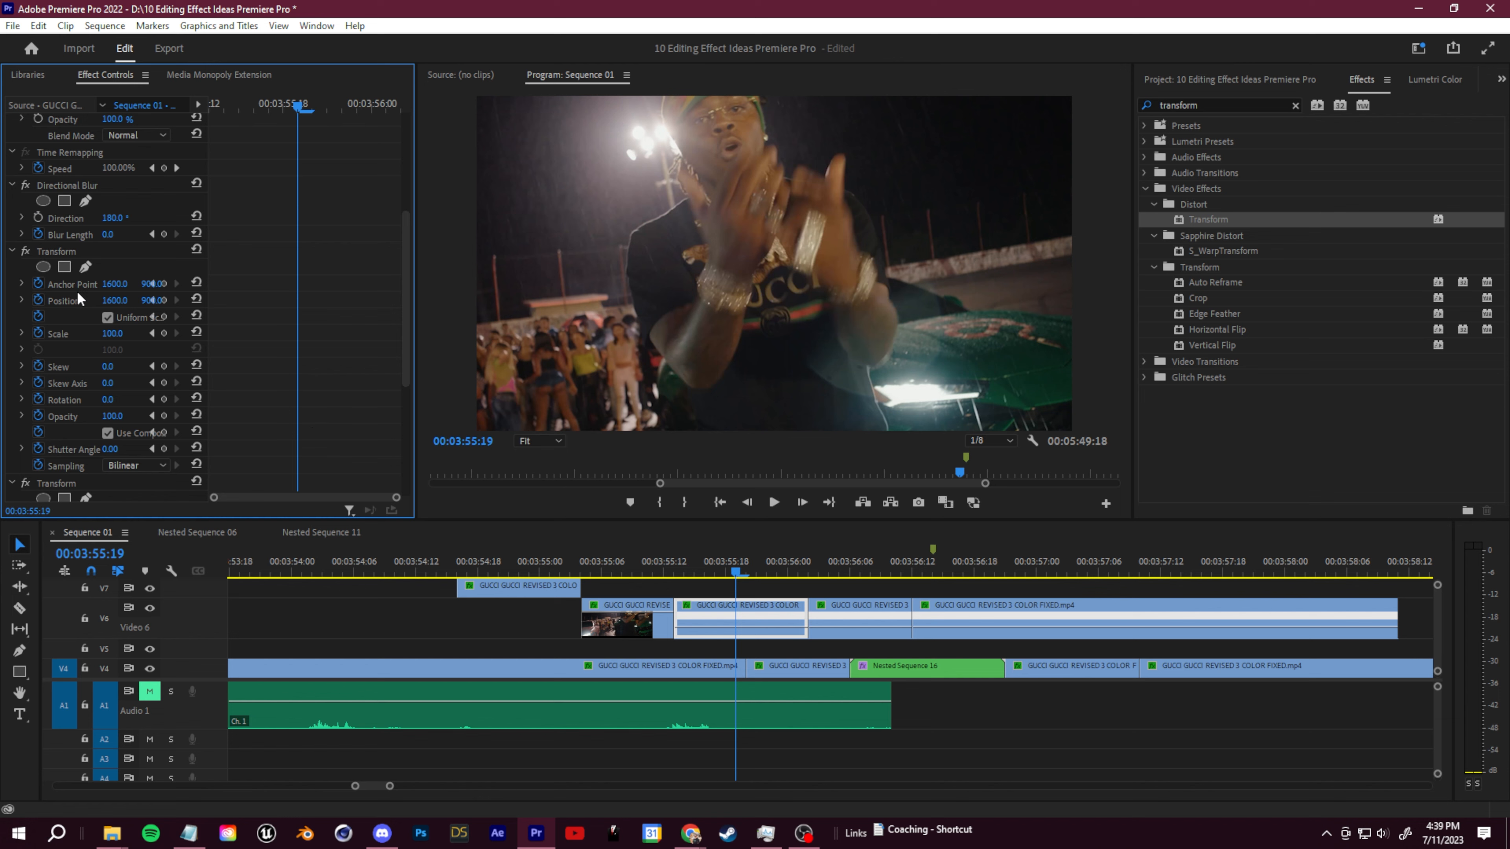
scroll(182, 384, "down", 1)
Set the Transform's Shutter Angle to 360 at 00:03:55:19 and try a Rotation of 61°.
left_click_drag(112, 370, 119, 369)
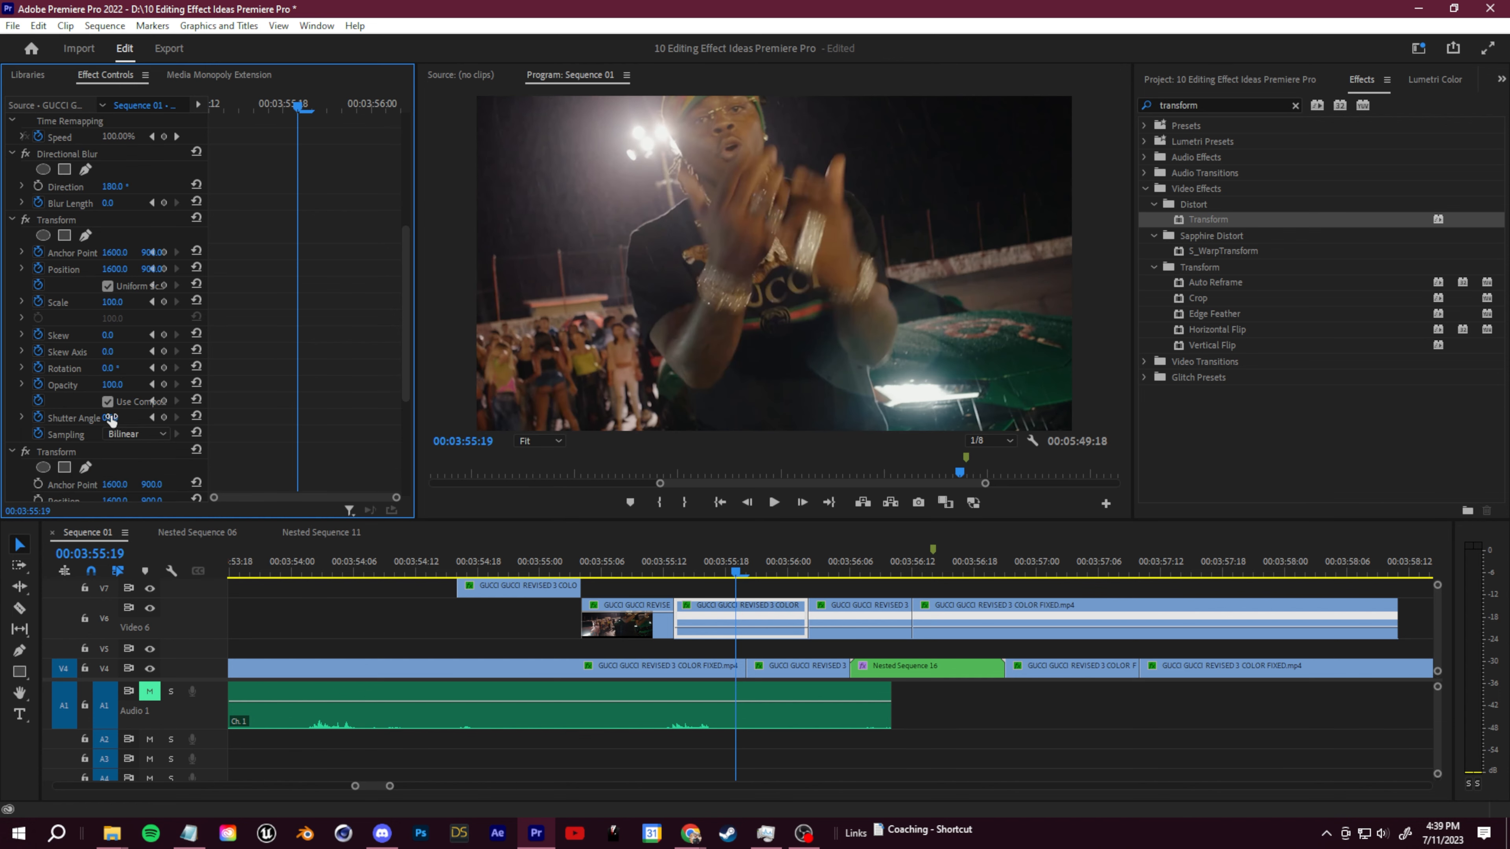
left_click_drag(112, 368, 147, 368)
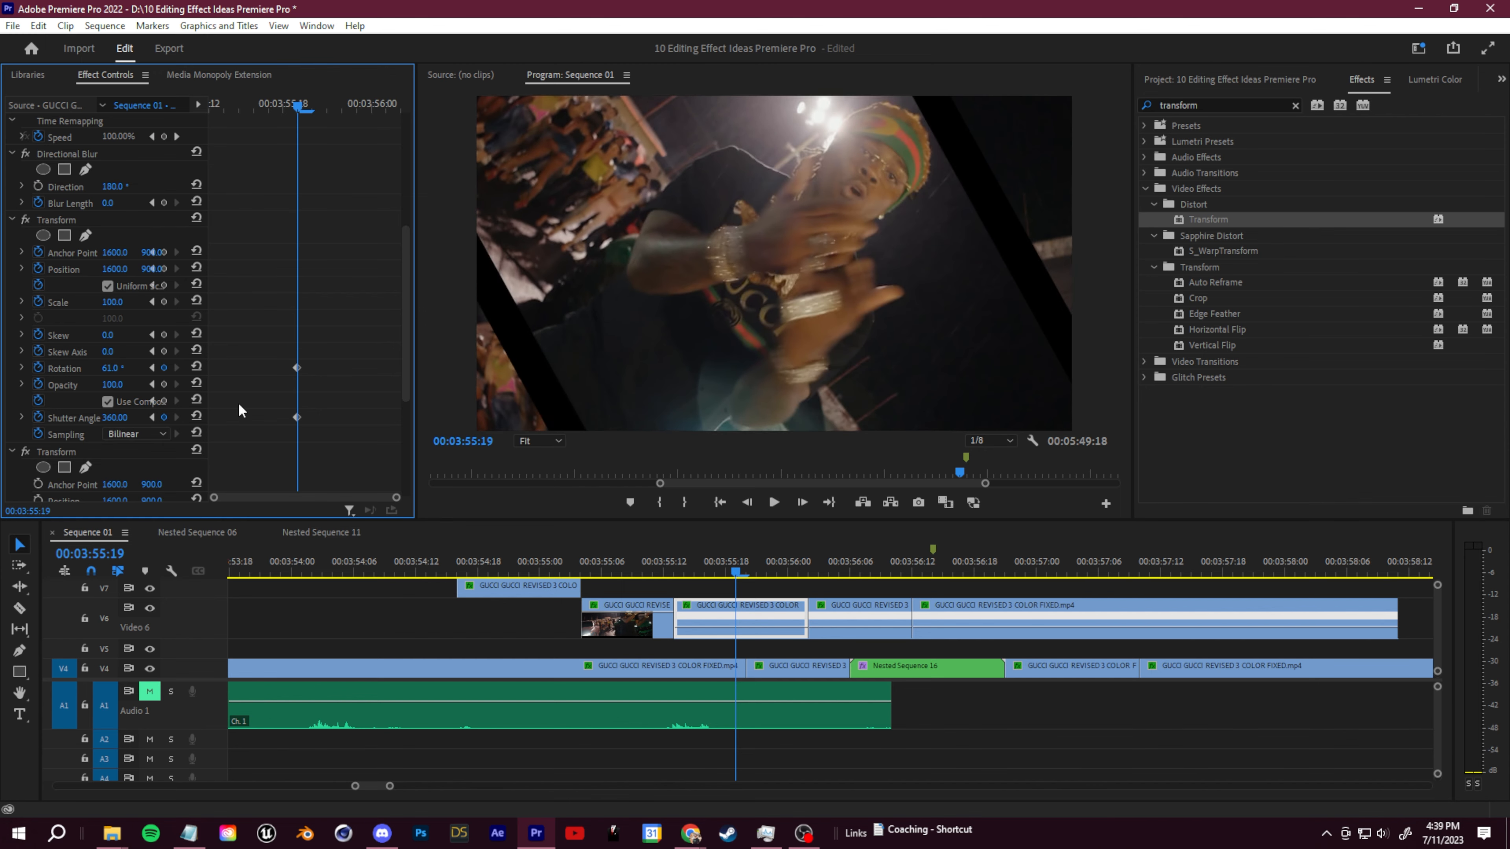
key("ctrl+z")
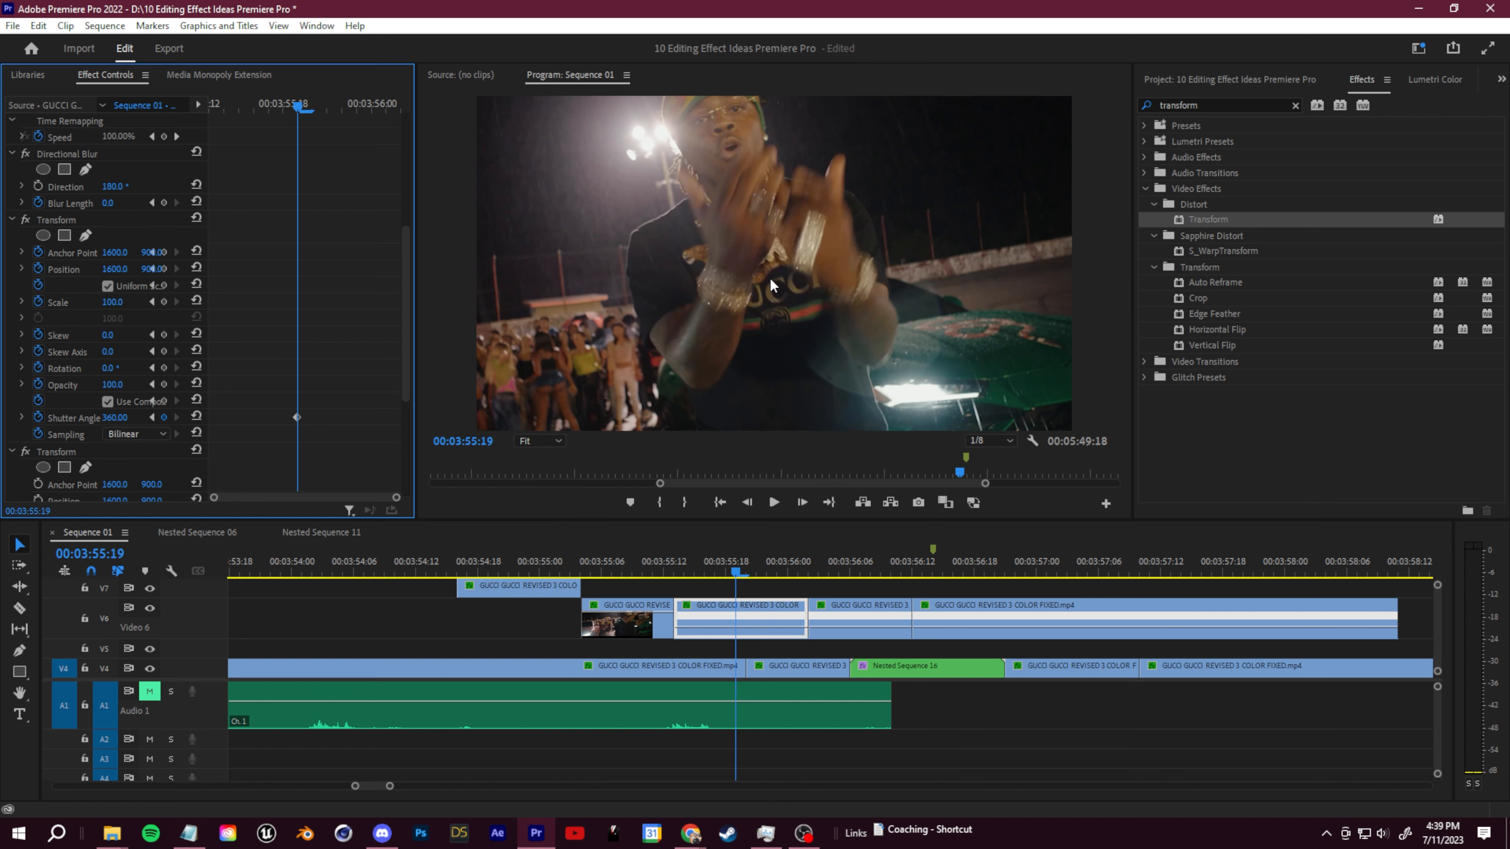
key("ctrl+shift+z")
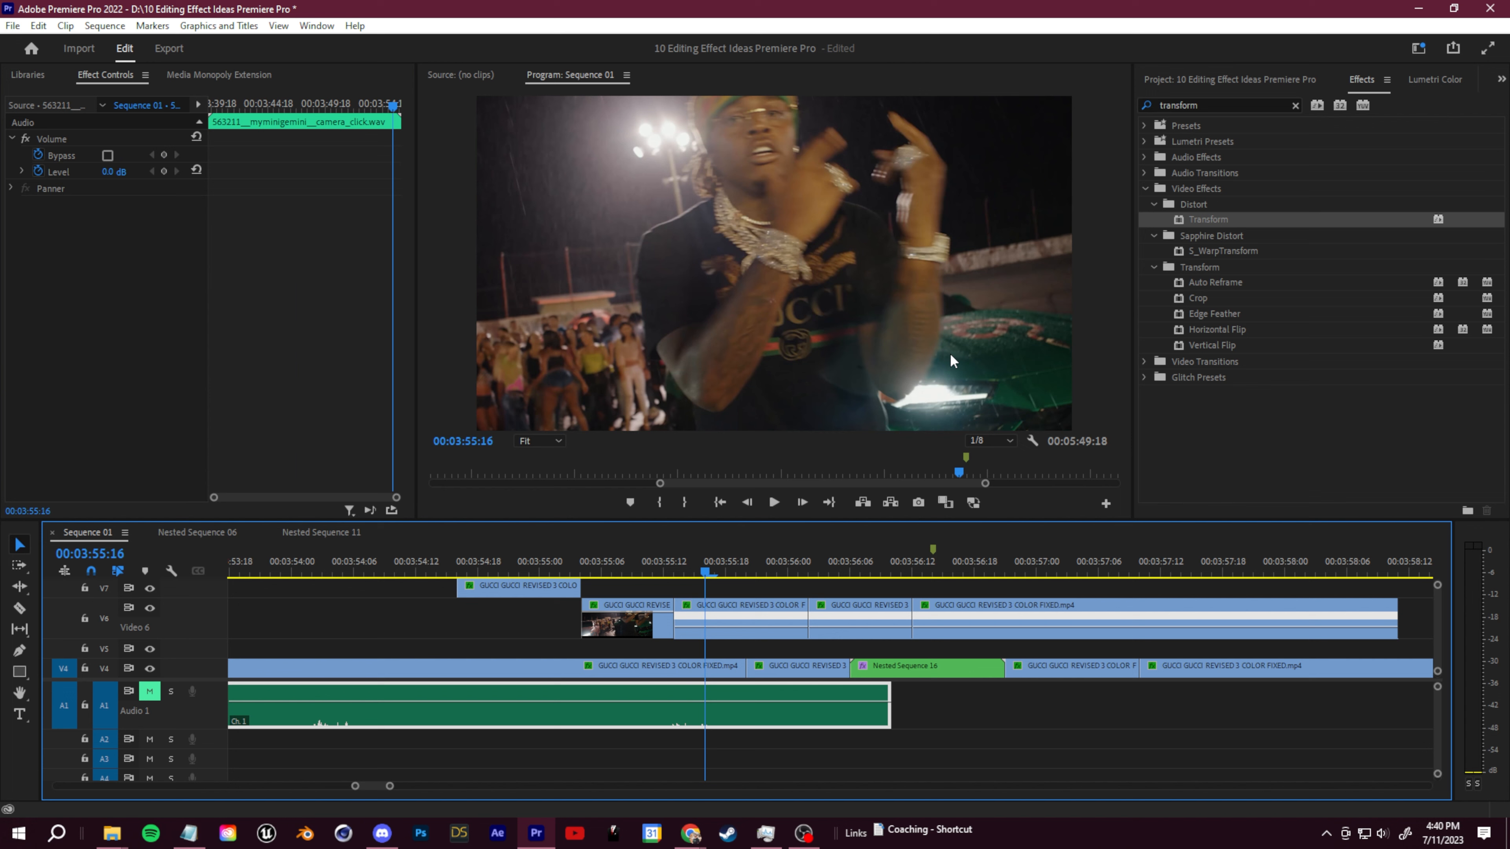
Save the project and play back the camera click transition.
key("ctrl+s")
left_click(841, 595)
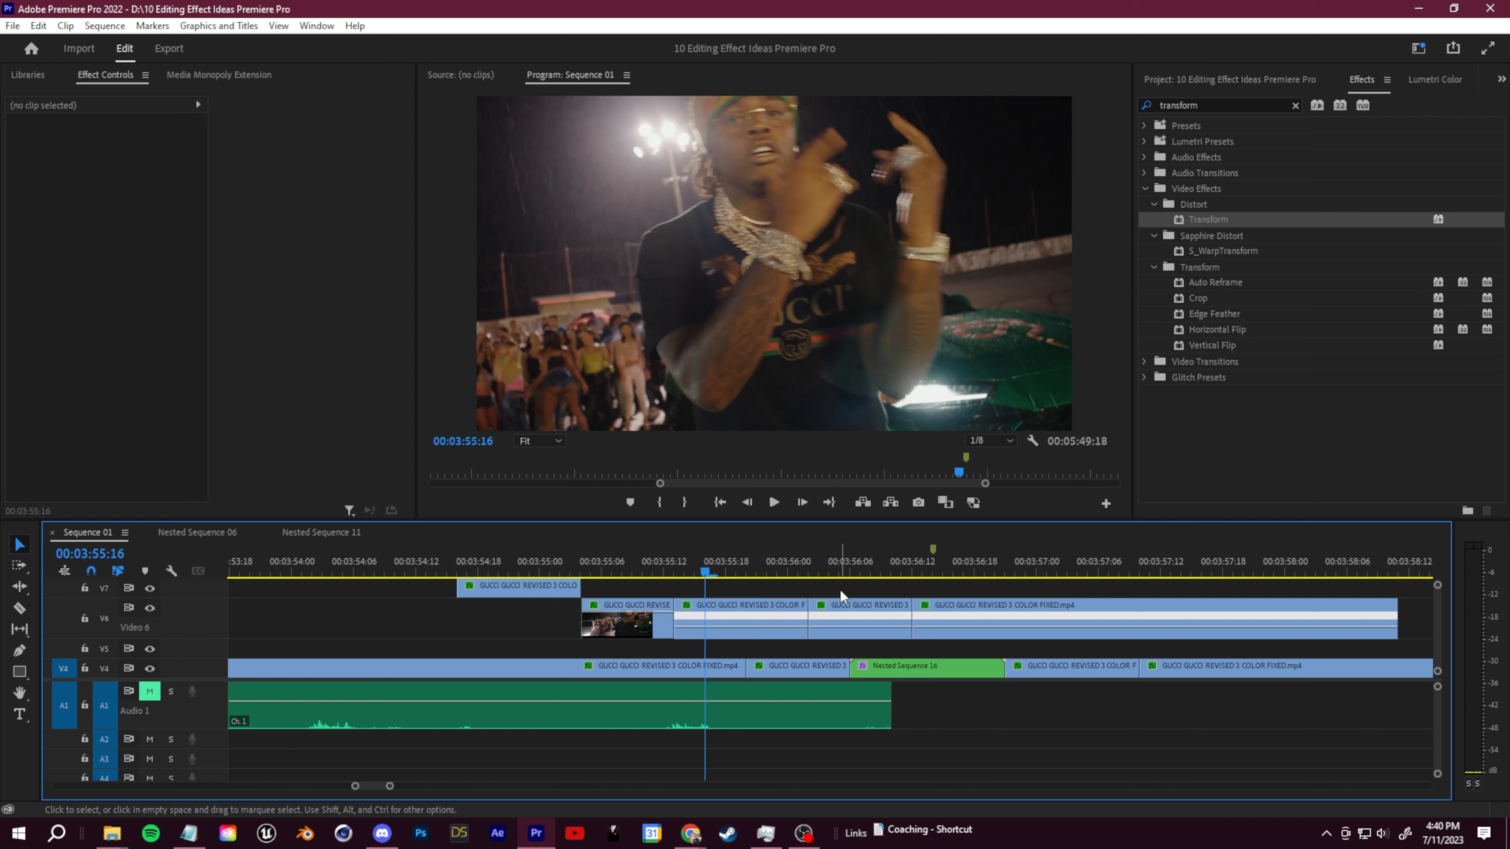
key("space")
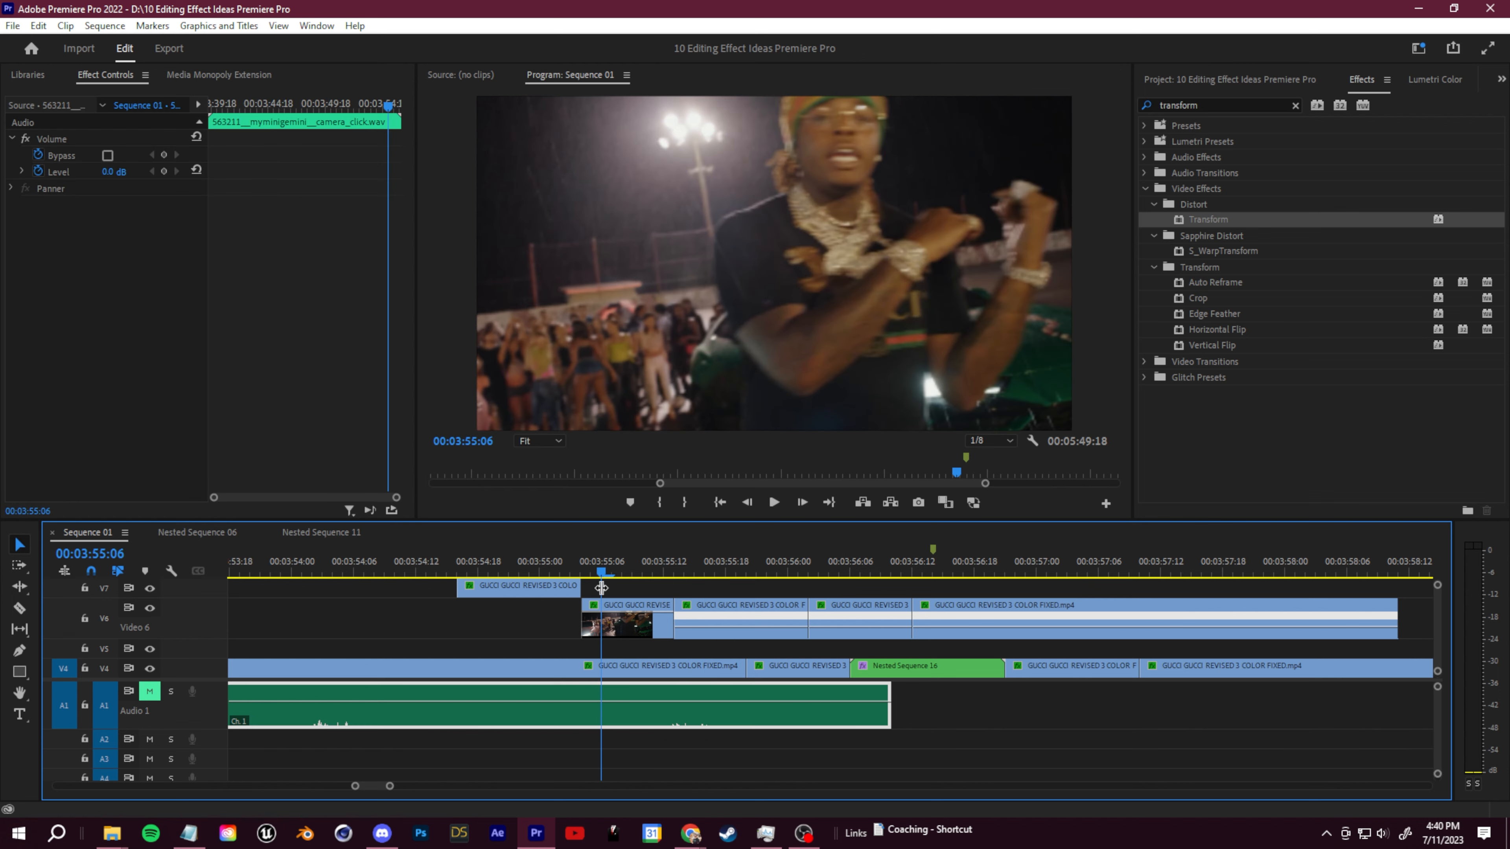
Undo the last cut in the clip on track V6 and split it at 00:03:55:14 instead.
left_click_drag(951, 565, 686, 575)
key("ctrl+z")
key("c")
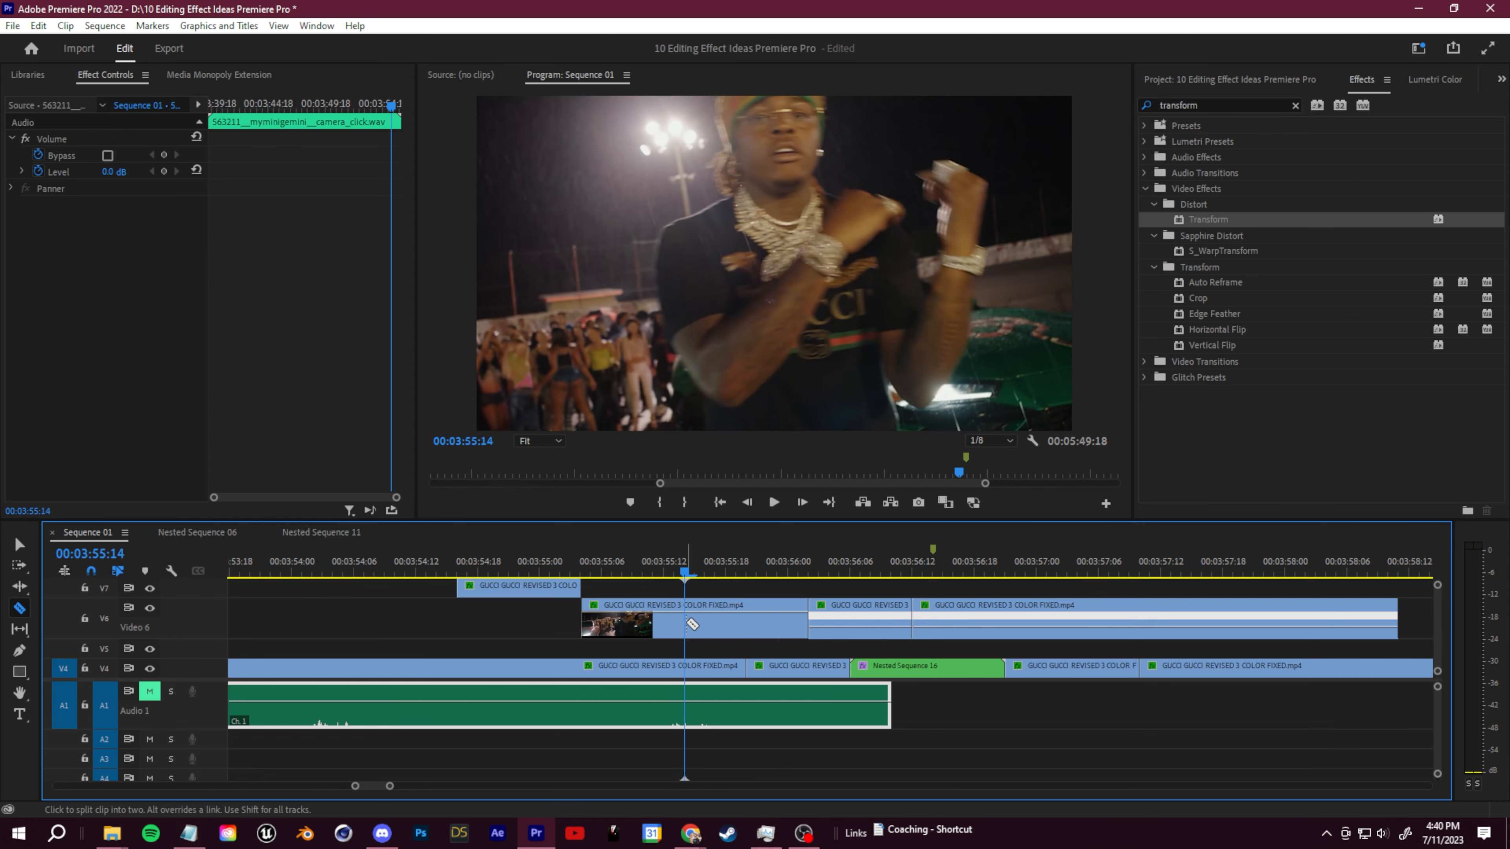
left_click(690, 624)
Set the speed of the V6 piece starting at 00:03:55:14 to 175%.
key("v")
right_click(736, 626)
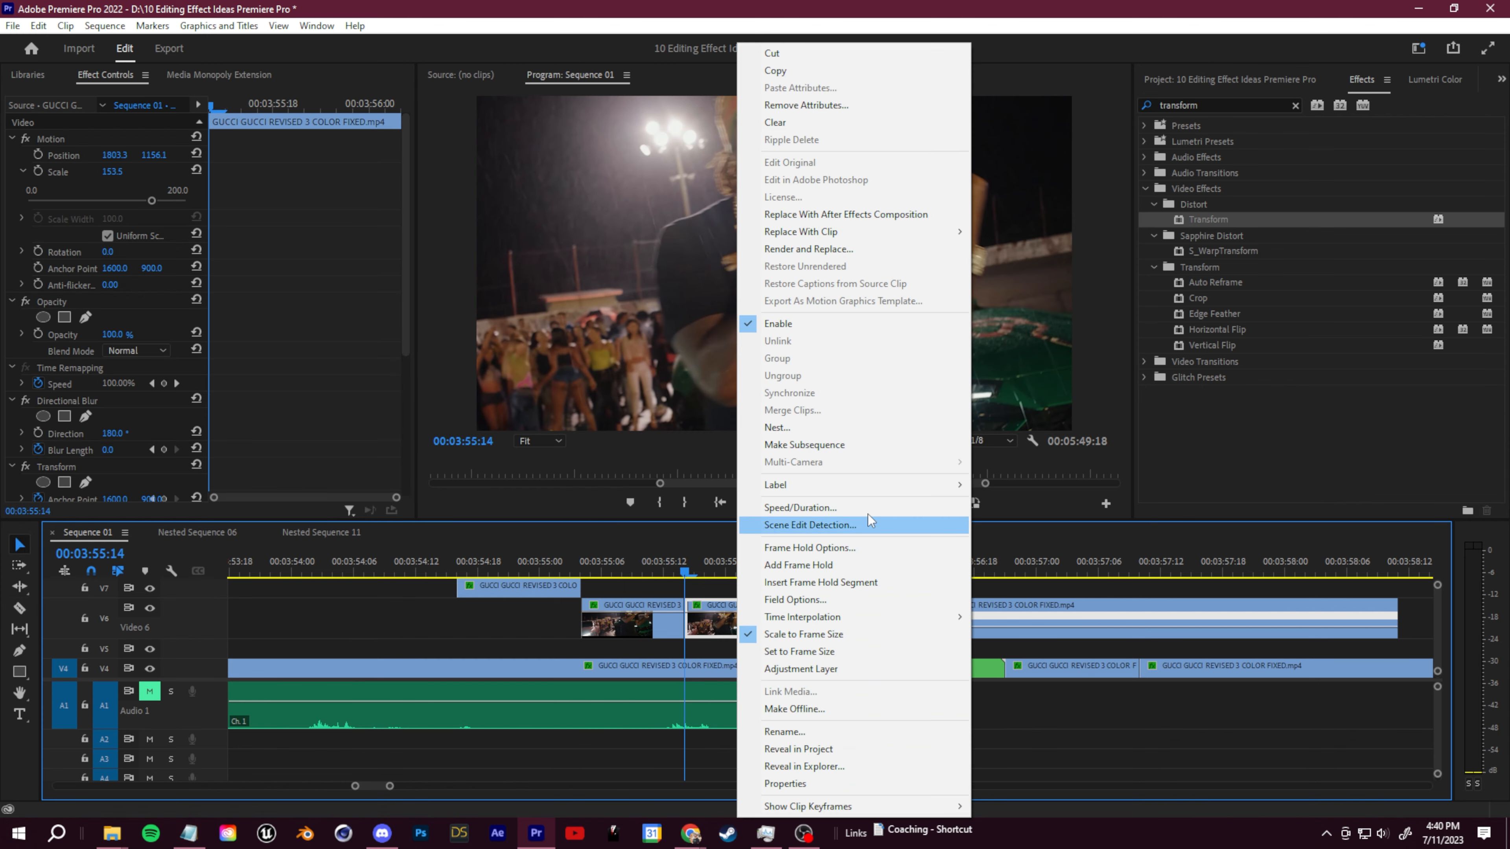
left_click(839, 508)
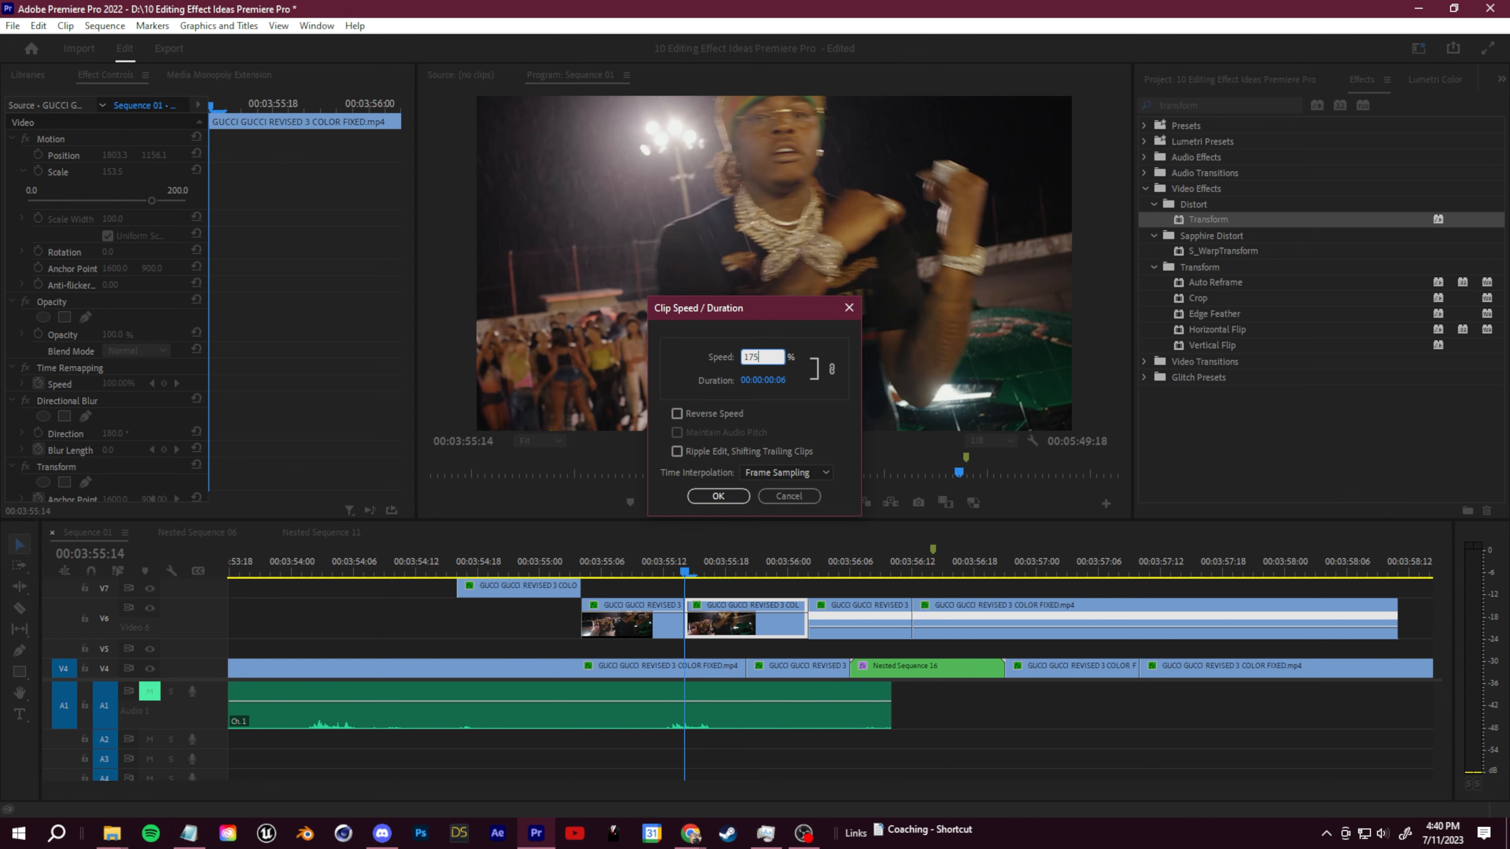
key("Return")
Move the following V6 clips back to 00:03:55:21 to close the gap behind the sped-up piece and play the result.
key("space")
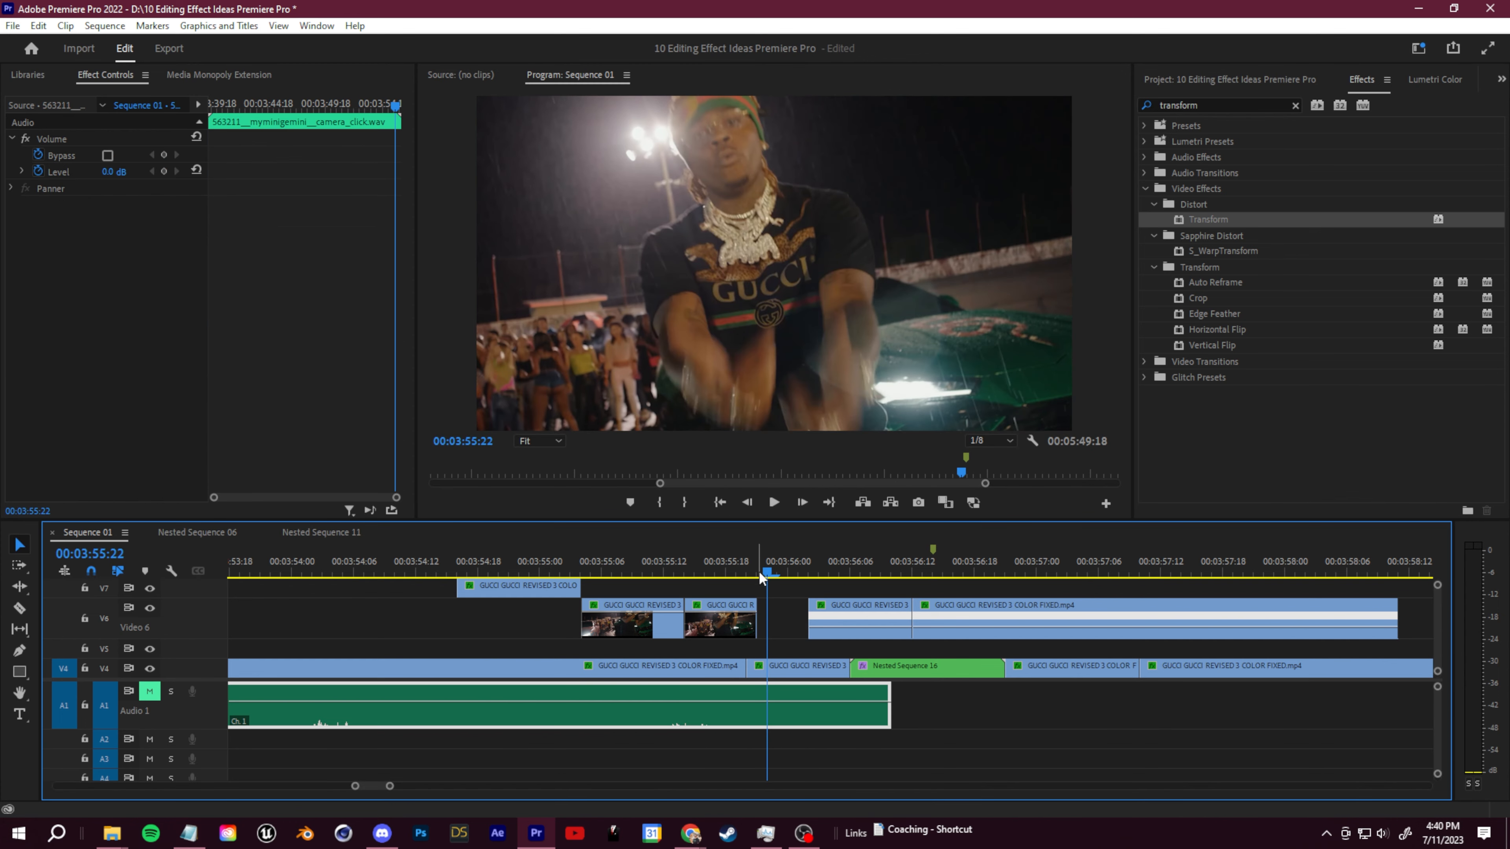
key("space")
left_click_drag(993, 619, 954, 619)
key("space")
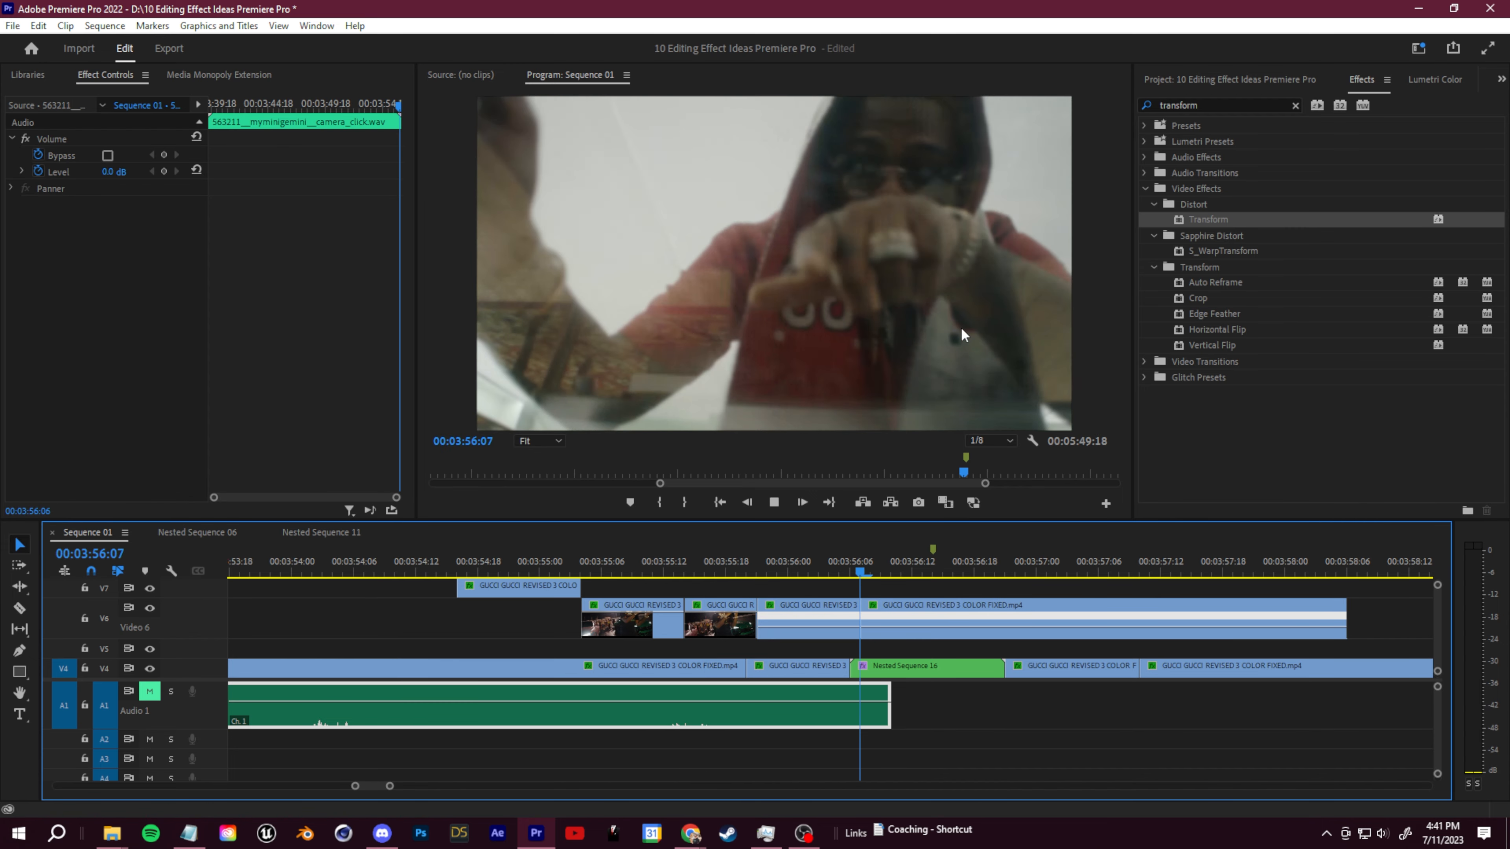
key("space")
Speed up the V6 piece starting at 00:03:55:21 and move the next clip back against its new end.
right_click(791, 612)
left_click(896, 507)
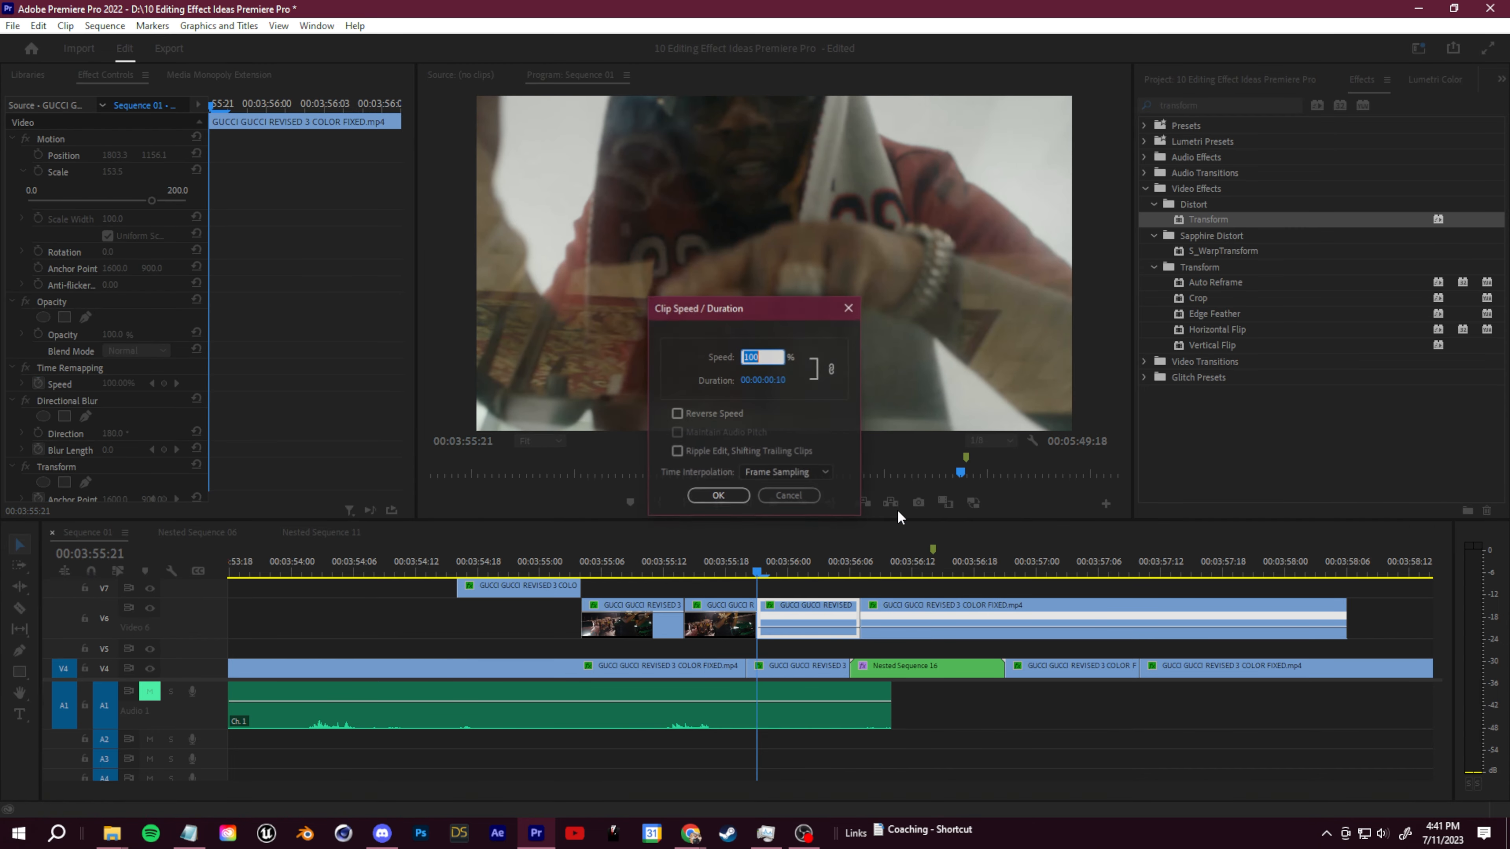
left_click(720, 498)
left_click_drag(897, 614, 856, 616)
Review the sped-up V6 pieces by playing from about 00:03:55:12 and again from 00:03:55:05.
left_click(663, 568)
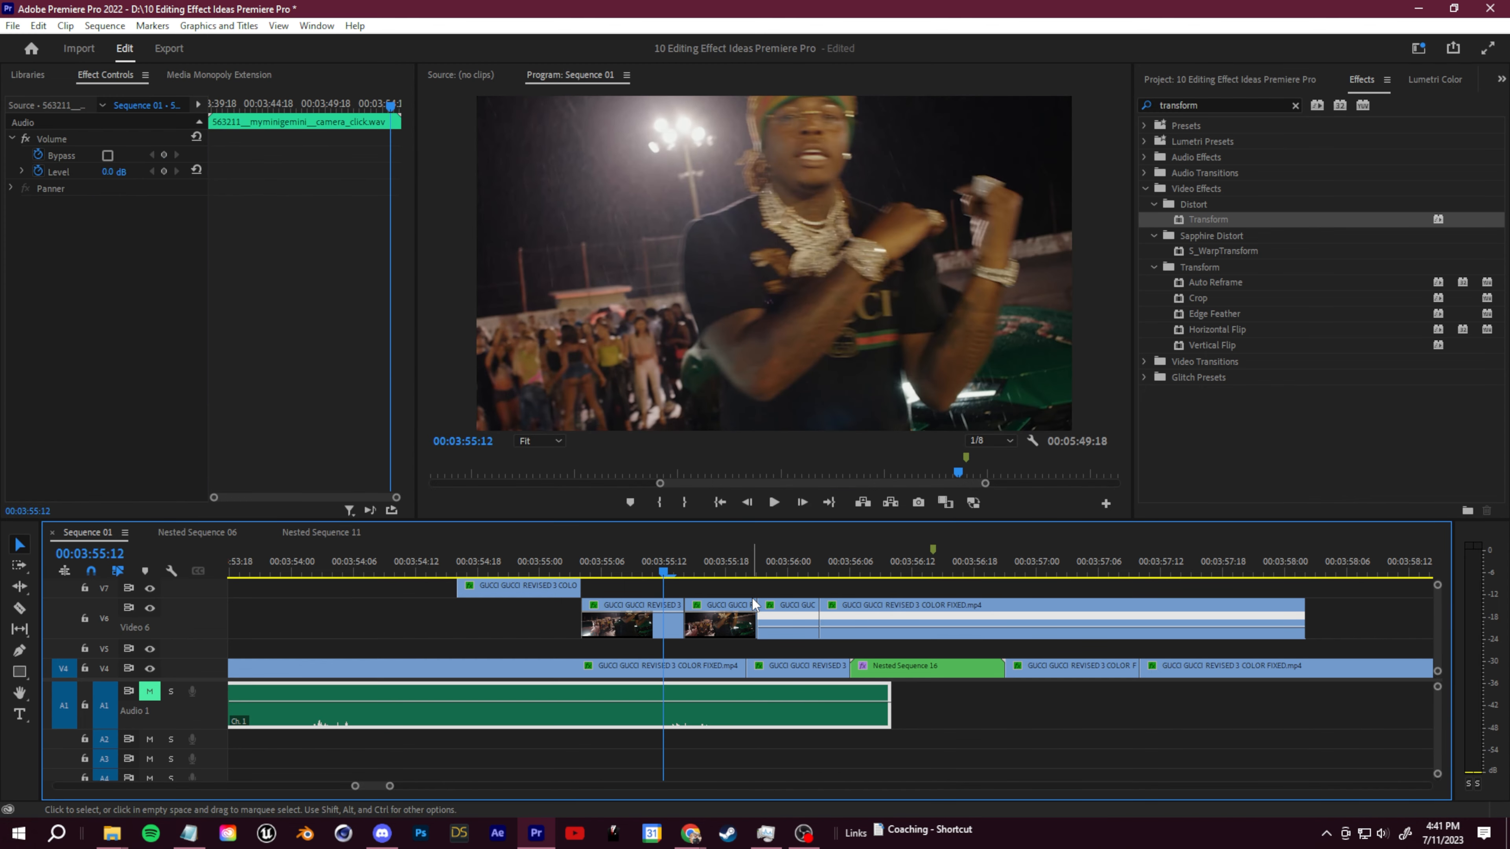
key("space")
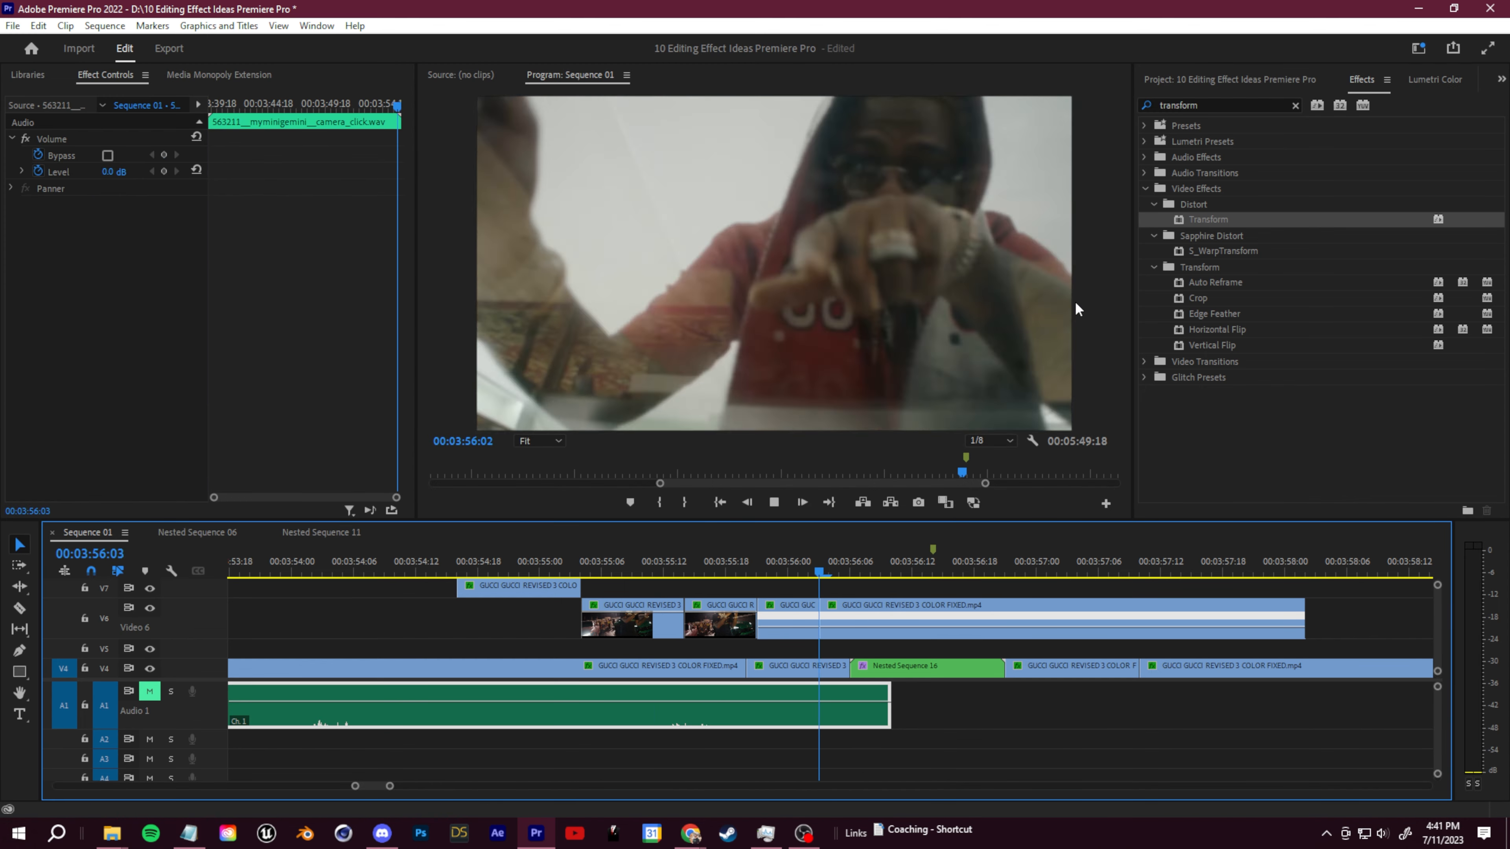
left_click(690, 568)
key("space")
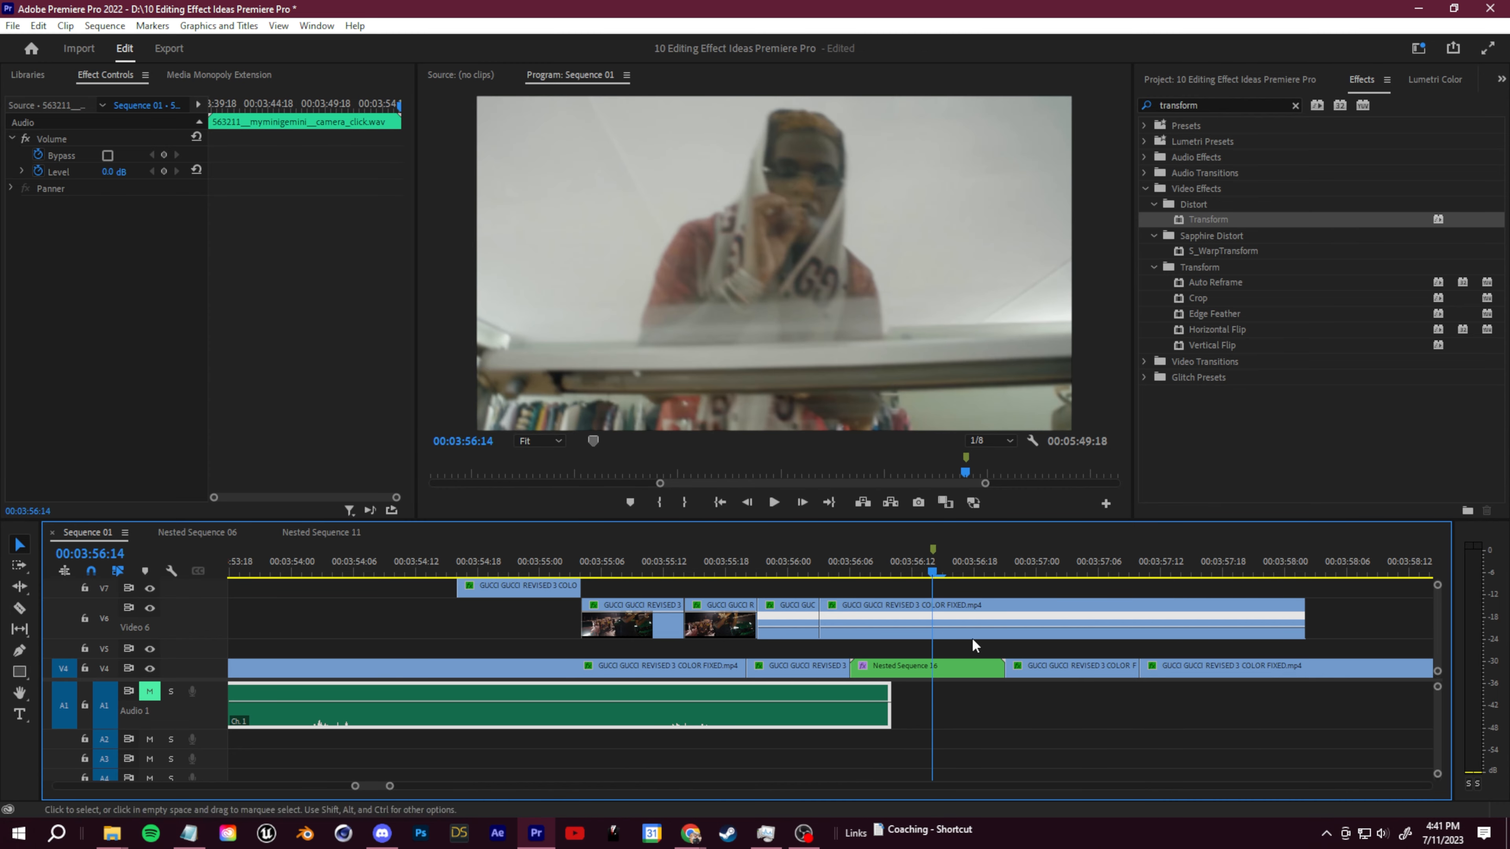
key("space")
left_click(590, 568)
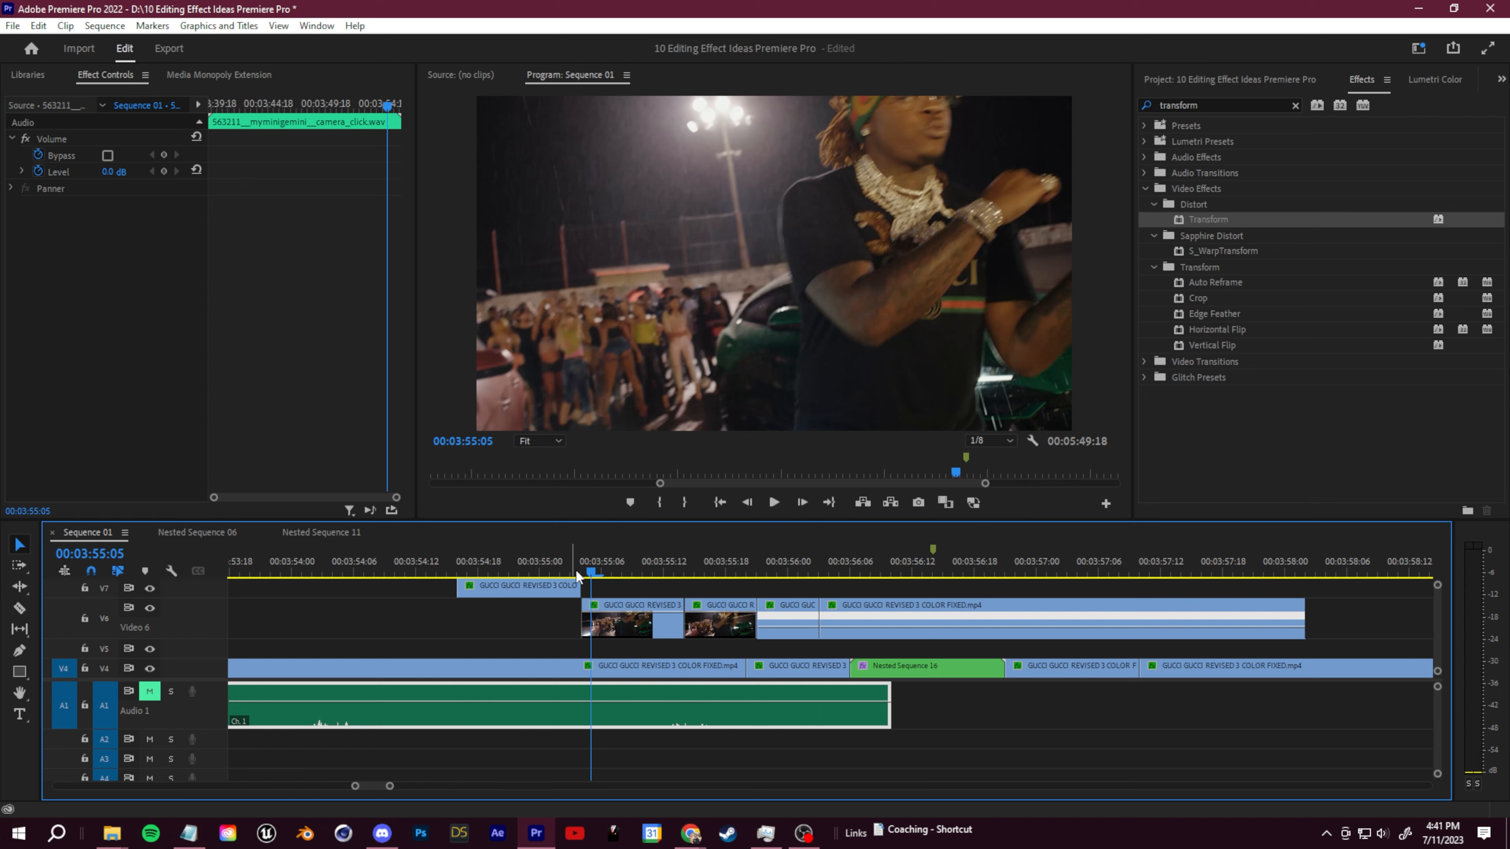
key("space")
key("space")
left_click(725, 570)
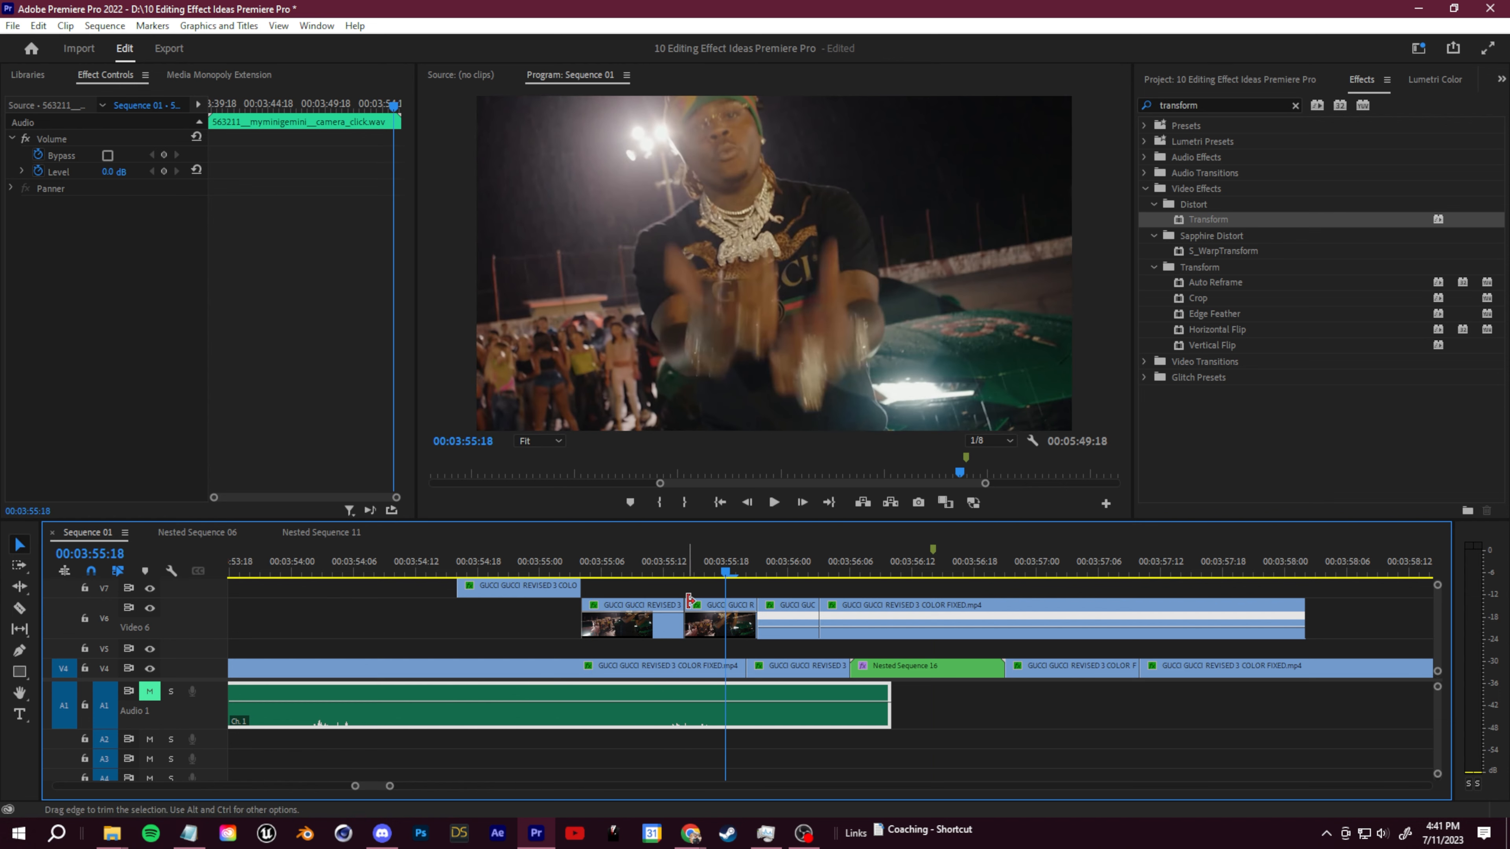
right_click(698, 604)
mouse_move(754, 654)
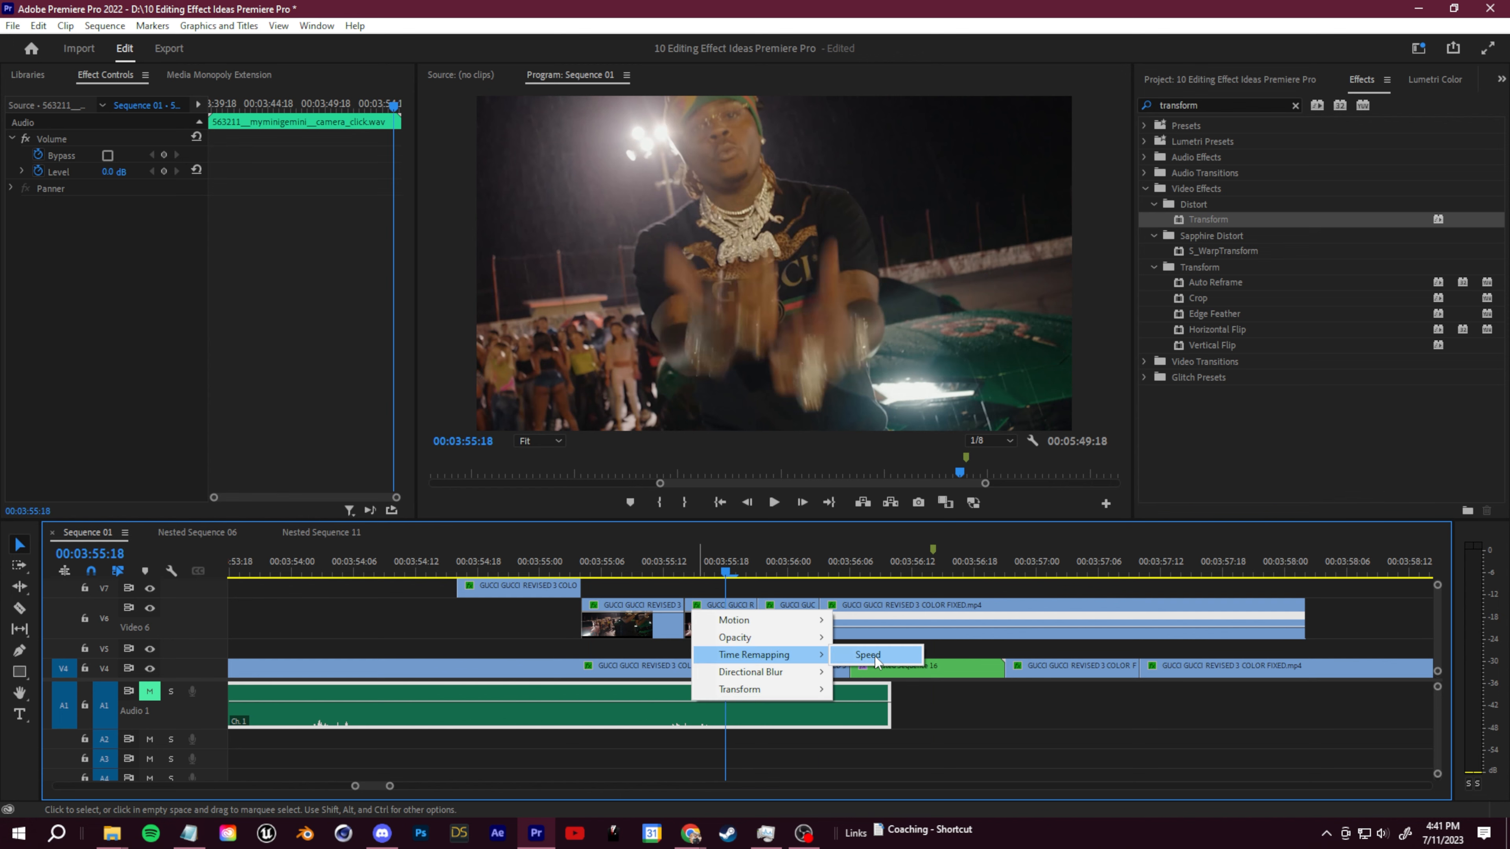
left_click(961, 609)
Replay the cut between the two sped-up V6 pieces repeatedly to check its timing against the camera click sound.
key("space")
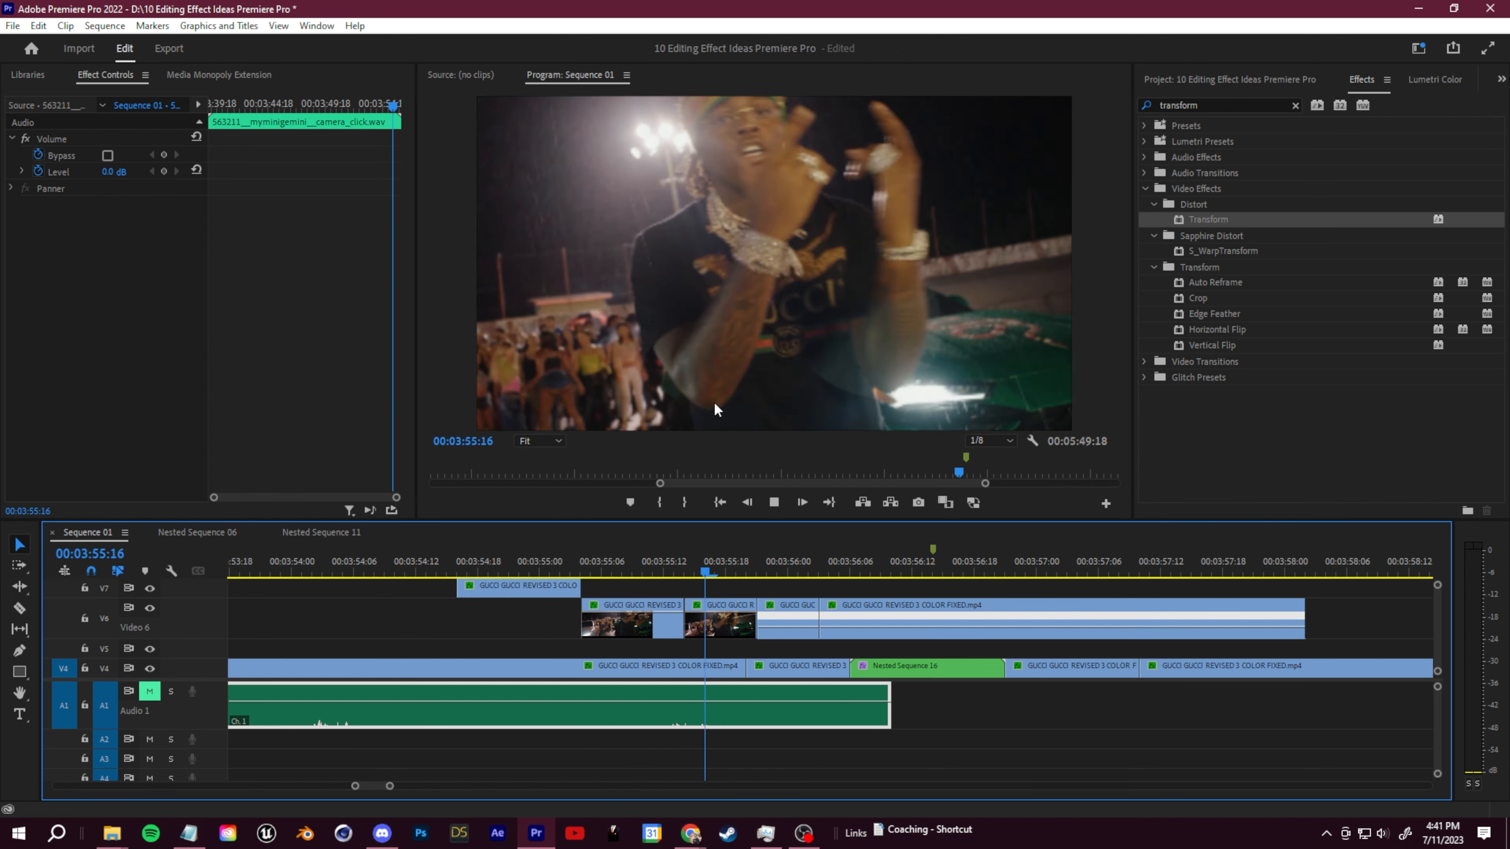
left_click(692, 570)
key("space")
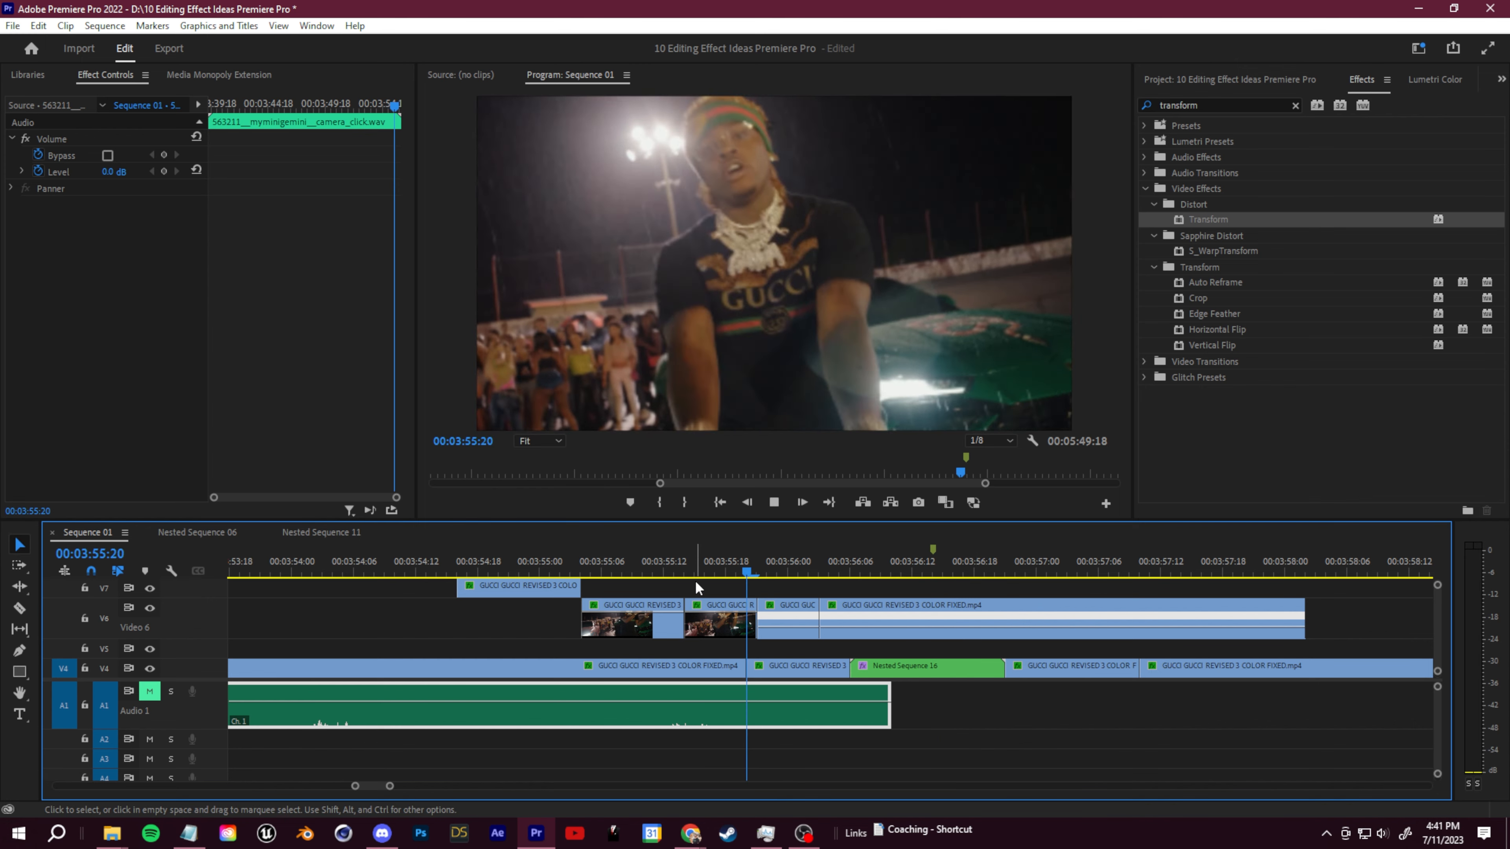
key("space")
left_click(667, 578)
key("space")
key("space")
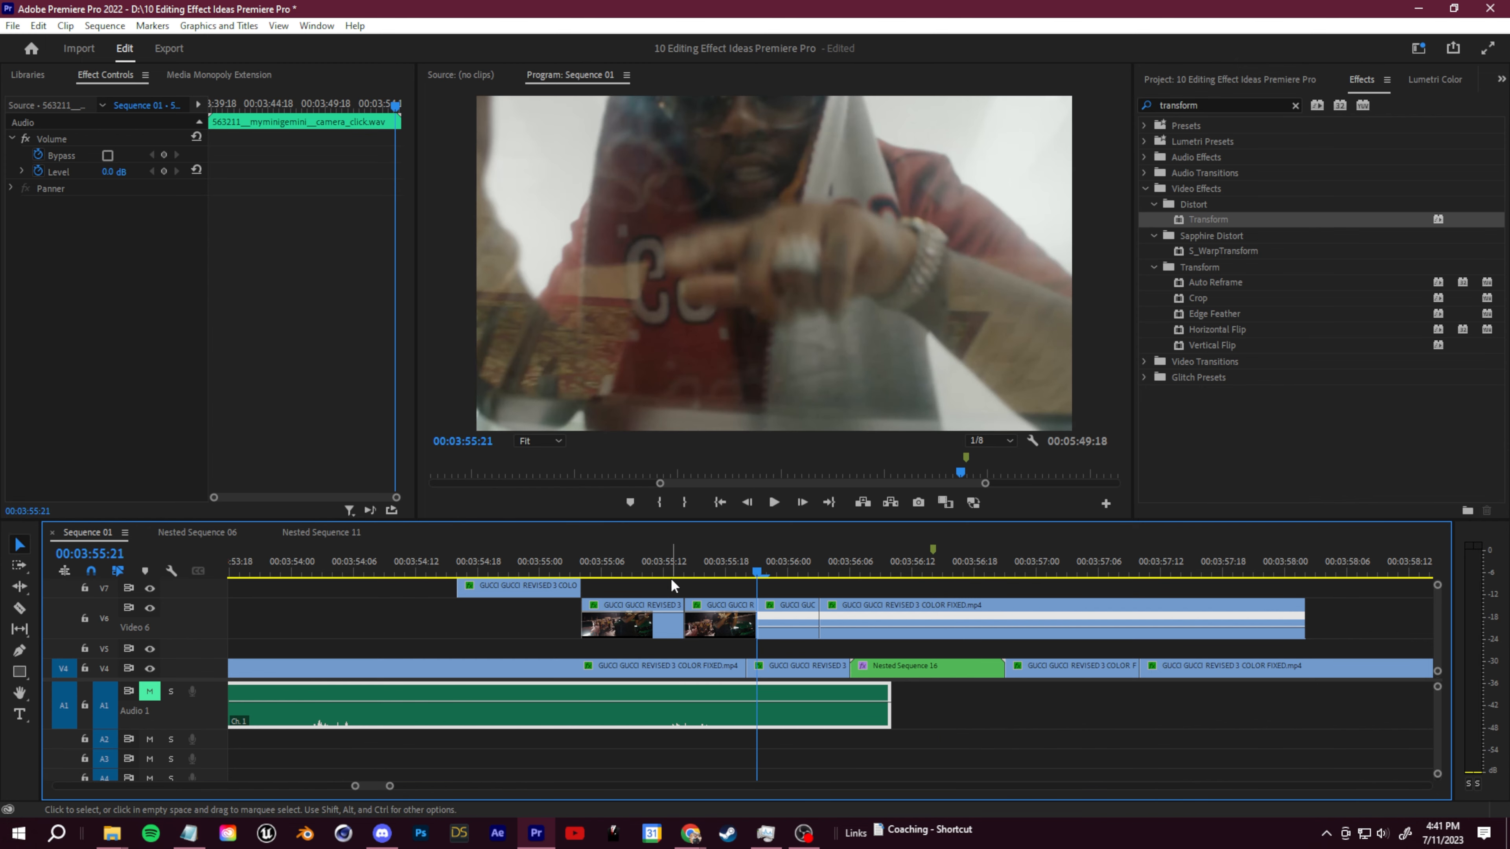
left_click(662, 580)
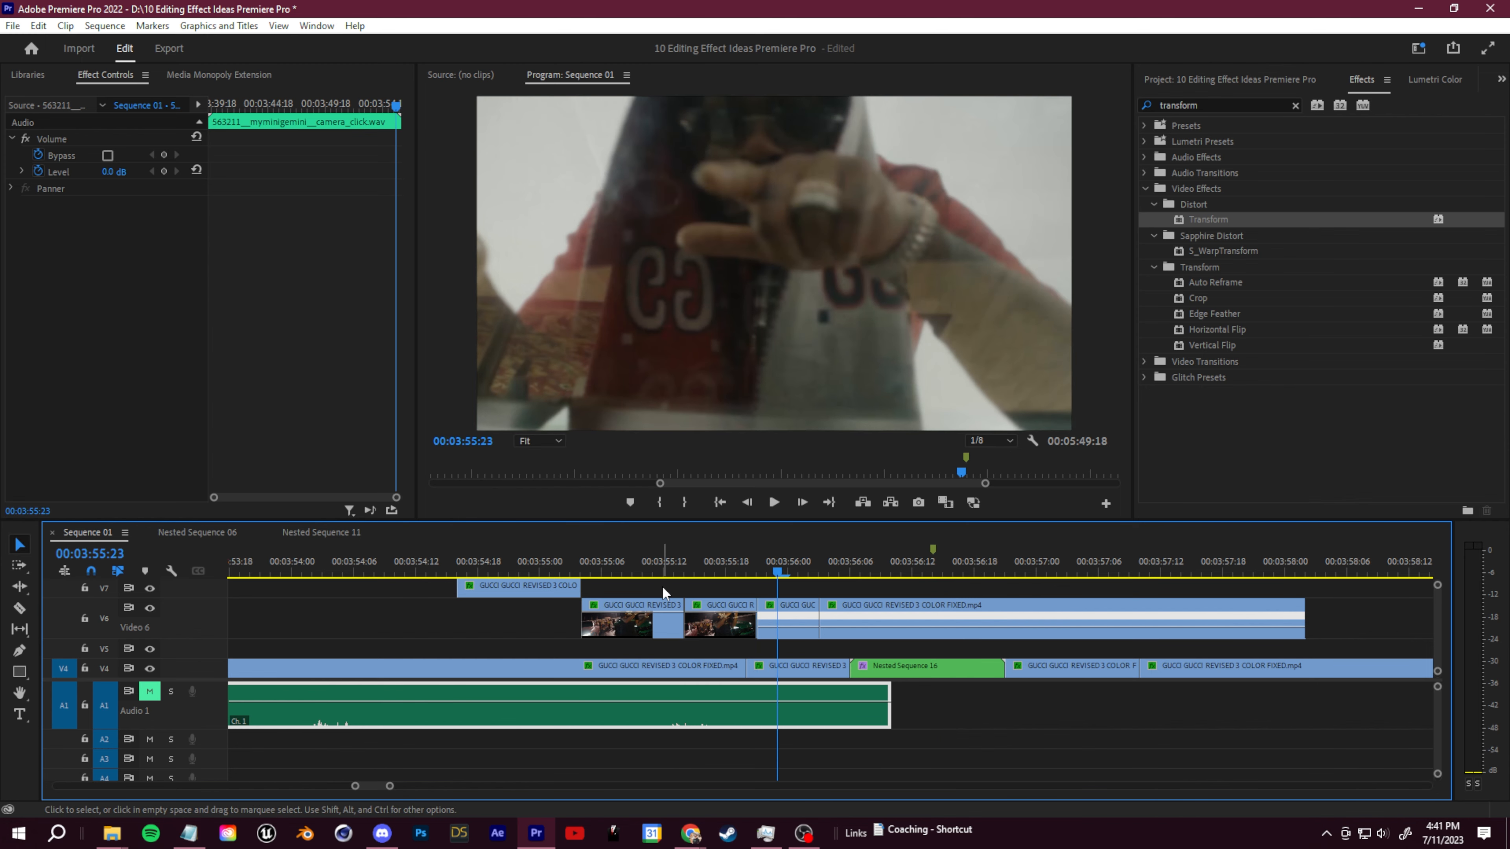
Move the layered transition clips on tracks V6 and V7 together along the timeline to start at about 00:03:58:05.
left_click_drag(396, 588, 972, 636)
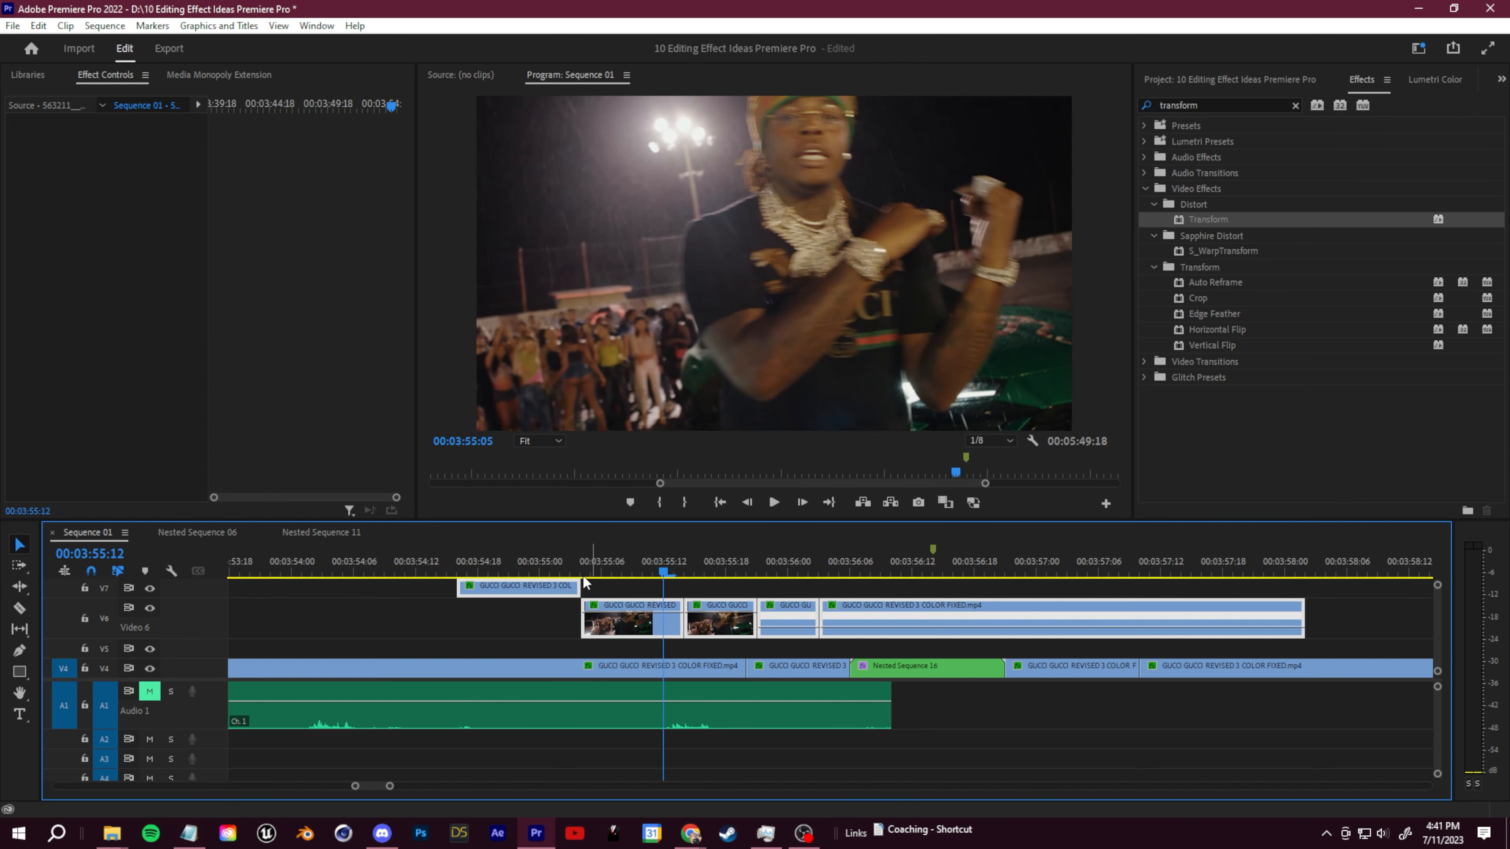
left_click(589, 570)
key("minus")
left_click_drag(471, 592, 763, 627)
left_click_drag(622, 610, 1193, 616)
Play over Nested Sequence 16 on track V4, open it to view its contents, and return to Sequence 01.
left_click(654, 601)
left_click_drag(575, 568, 767, 610)
key("space")
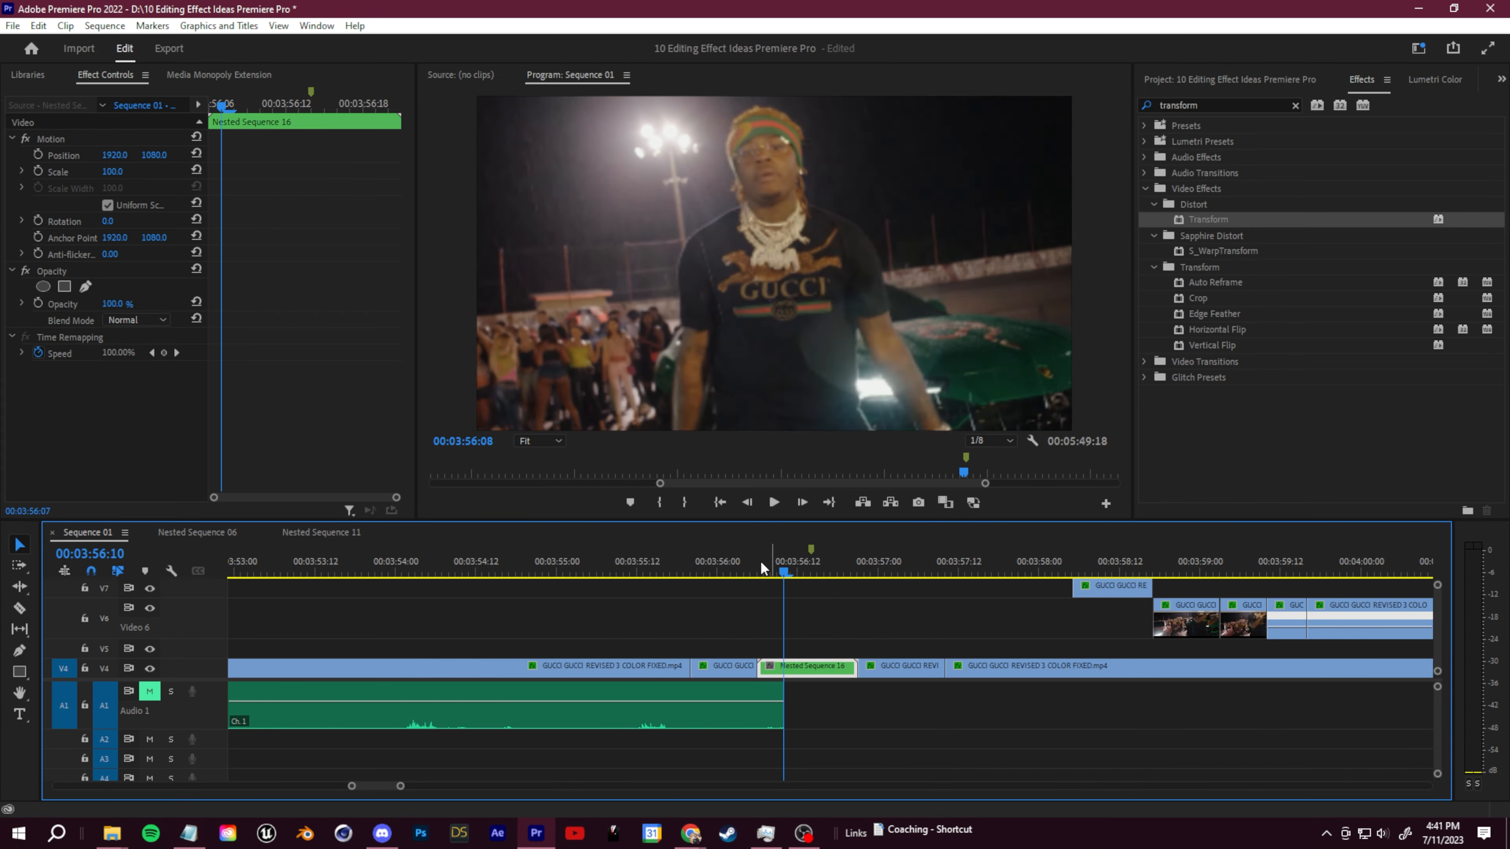
key("equal")
double_click(806, 666)
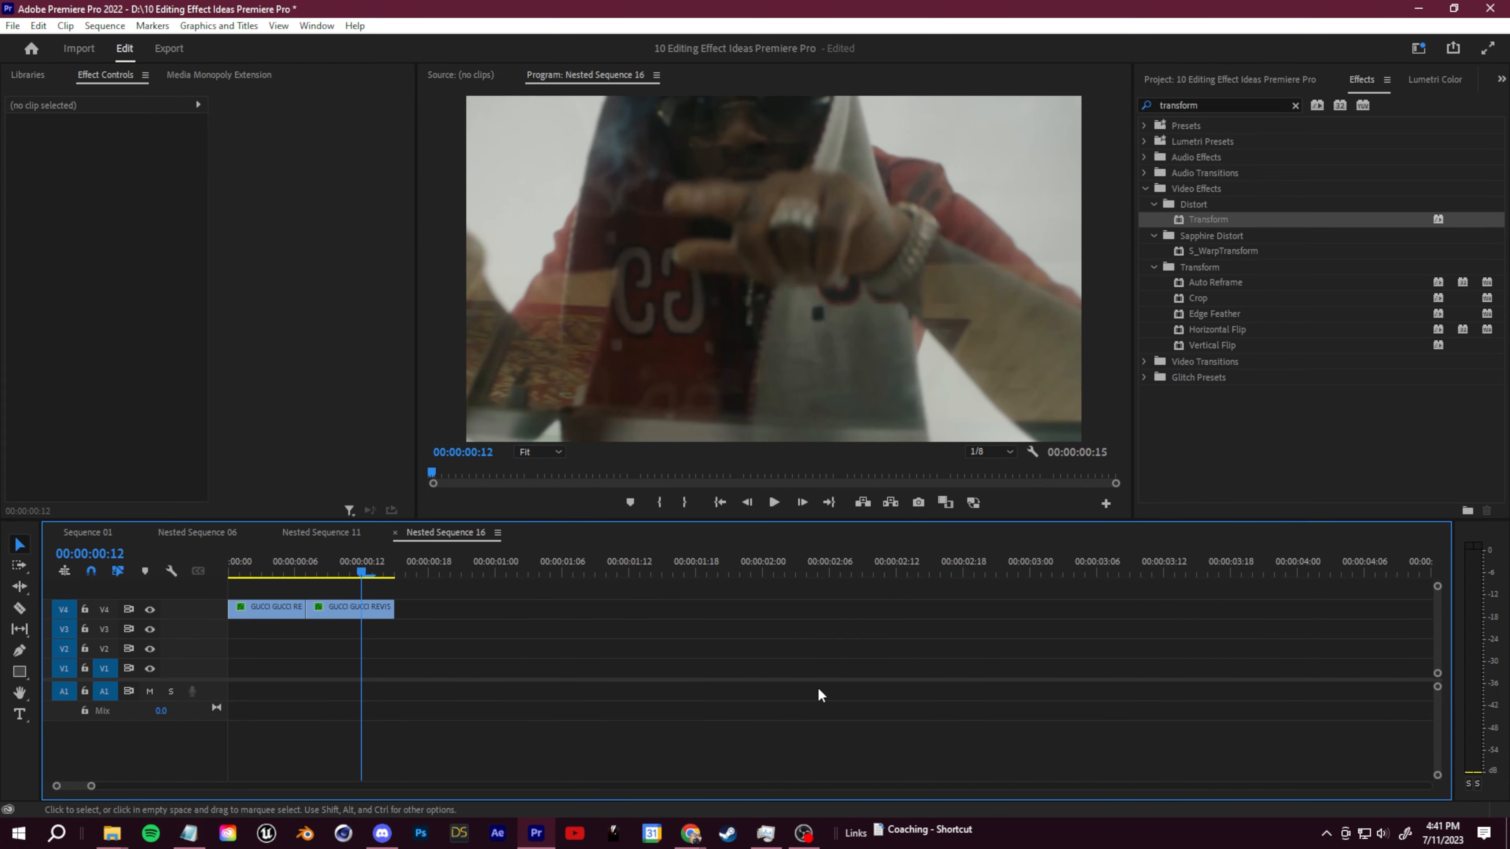
key("space")
key("space")
left_click(90, 533)
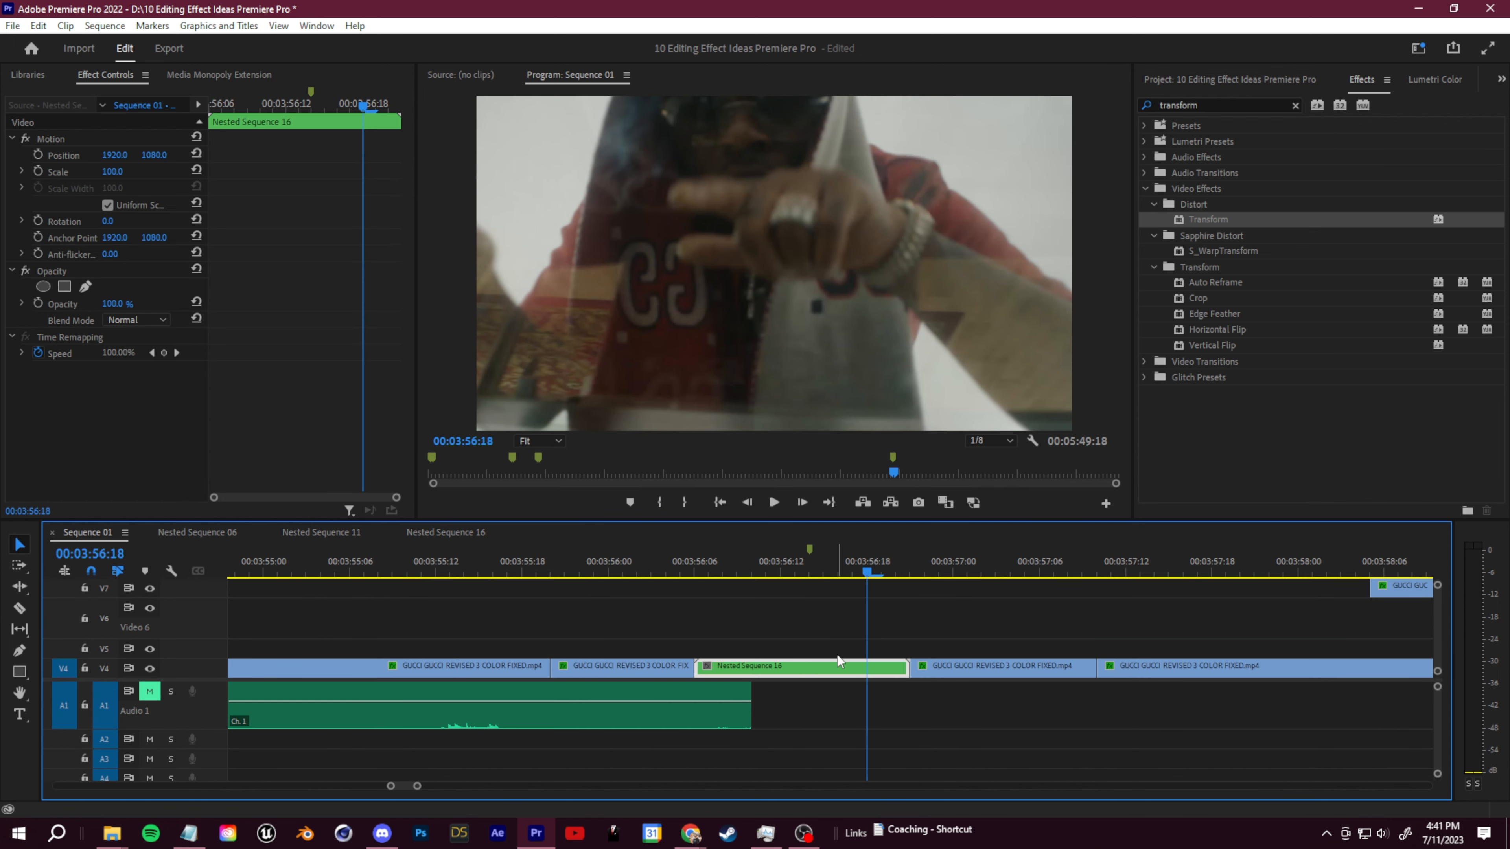
Add sequence markers at 00:03:56:09 and 00:03:56:18 over Nested Sequence 16.
key("Up")
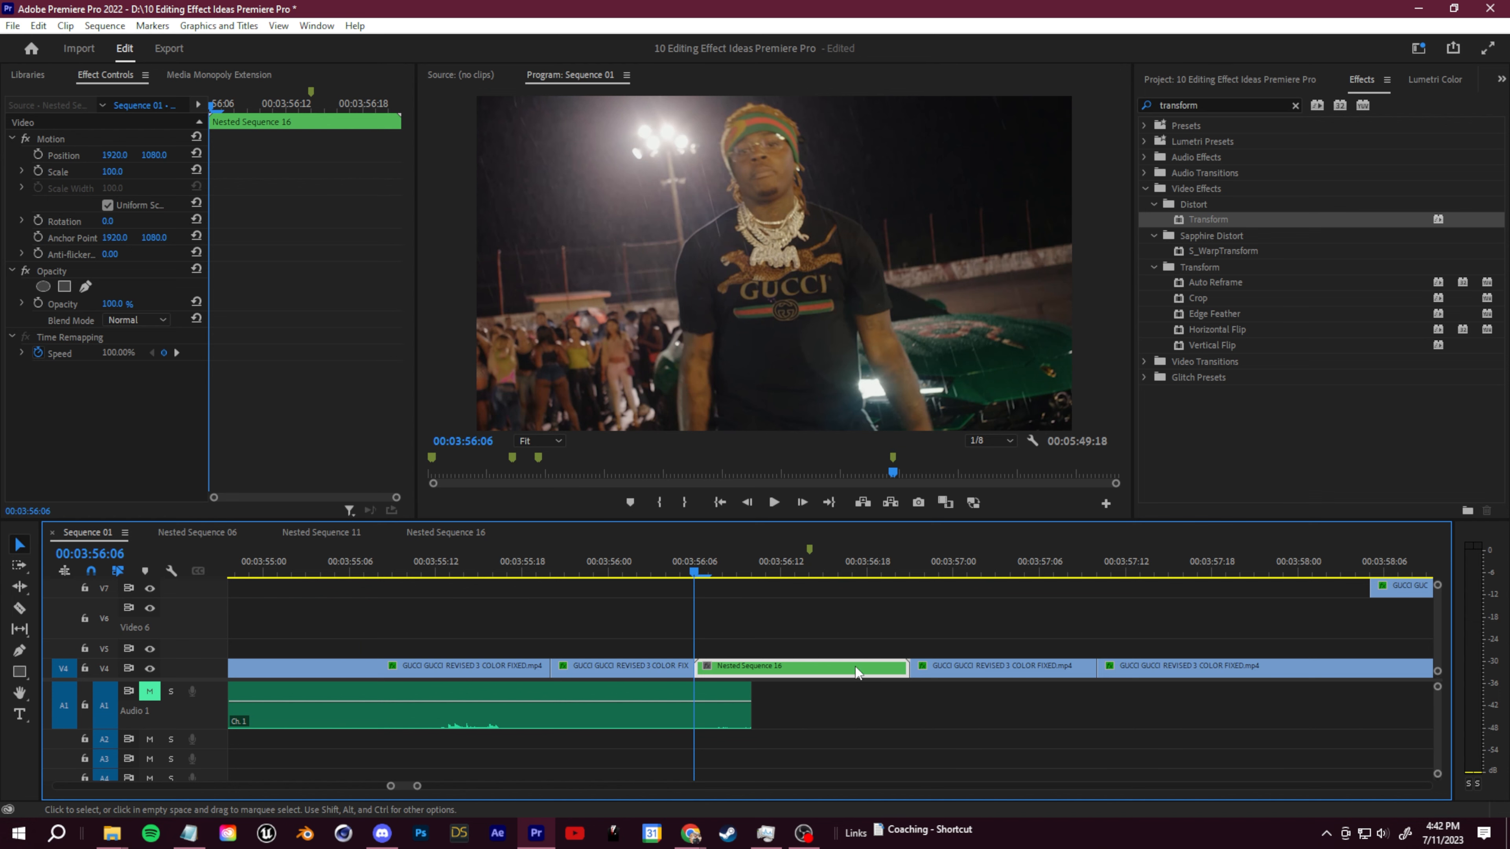
left_click_drag(756, 570, 870, 573)
key("m")
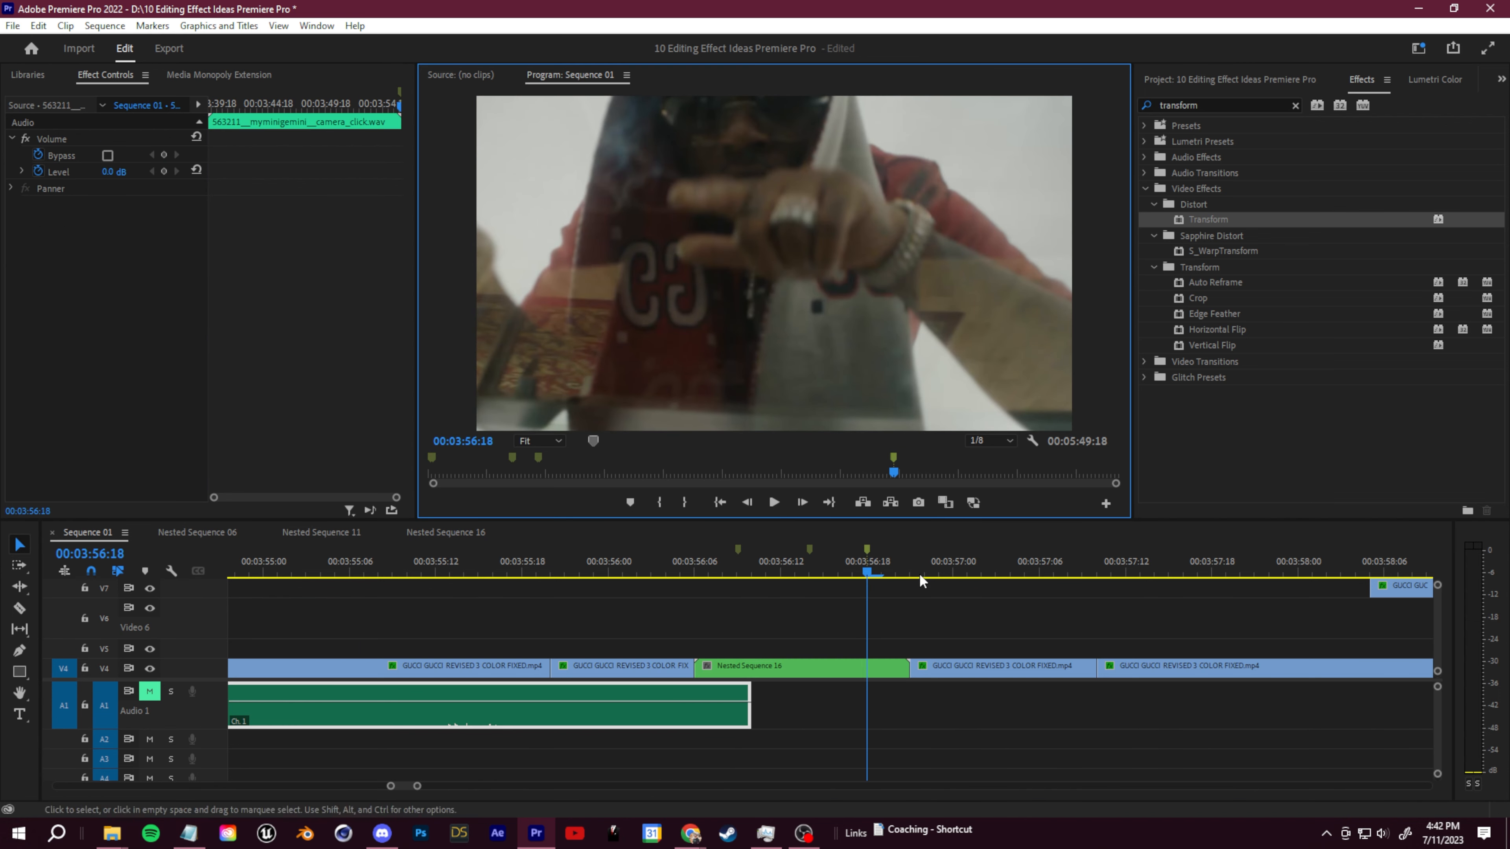
Examine the frame at 00:03:56:09 and play the nested transition through the marked points.
left_click_drag(868, 569, 740, 602)
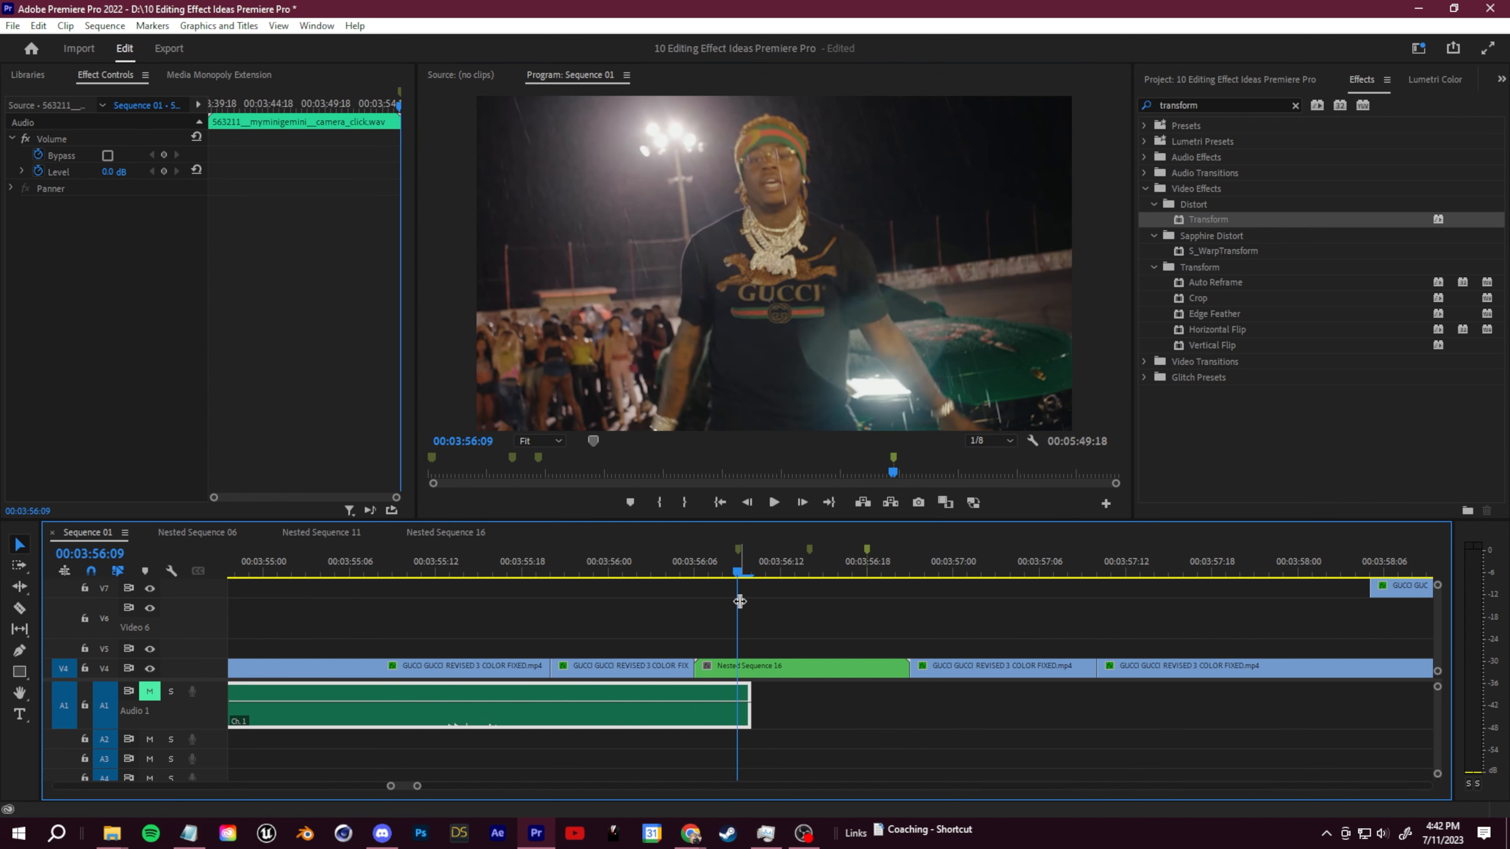
left_click_drag(1224, 222, 1214, 291)
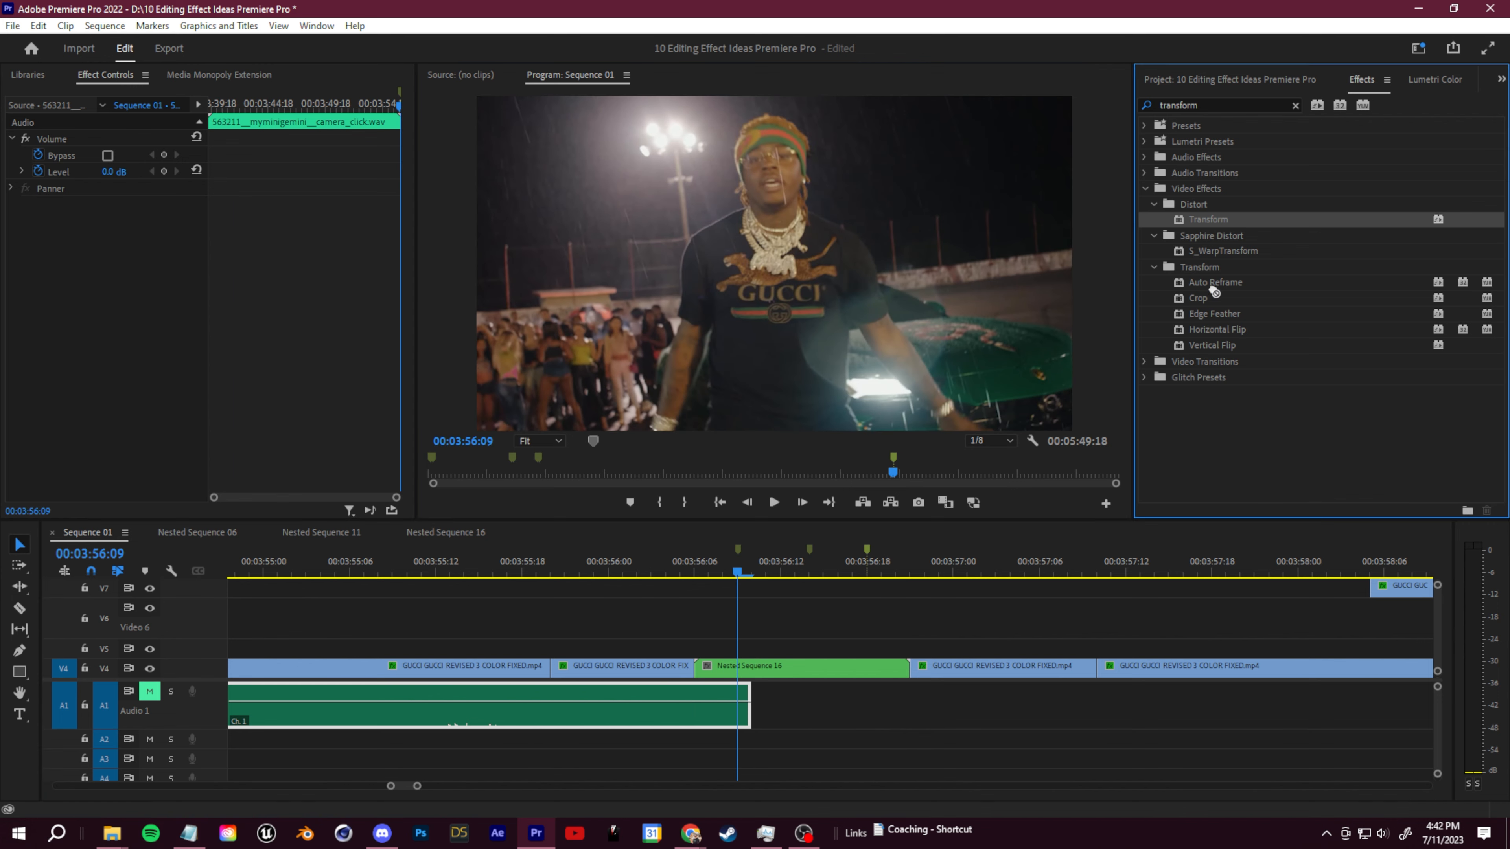
left_click_drag(793, 647, 862, 591)
left_click_drag(740, 572, 648, 586)
key("space")
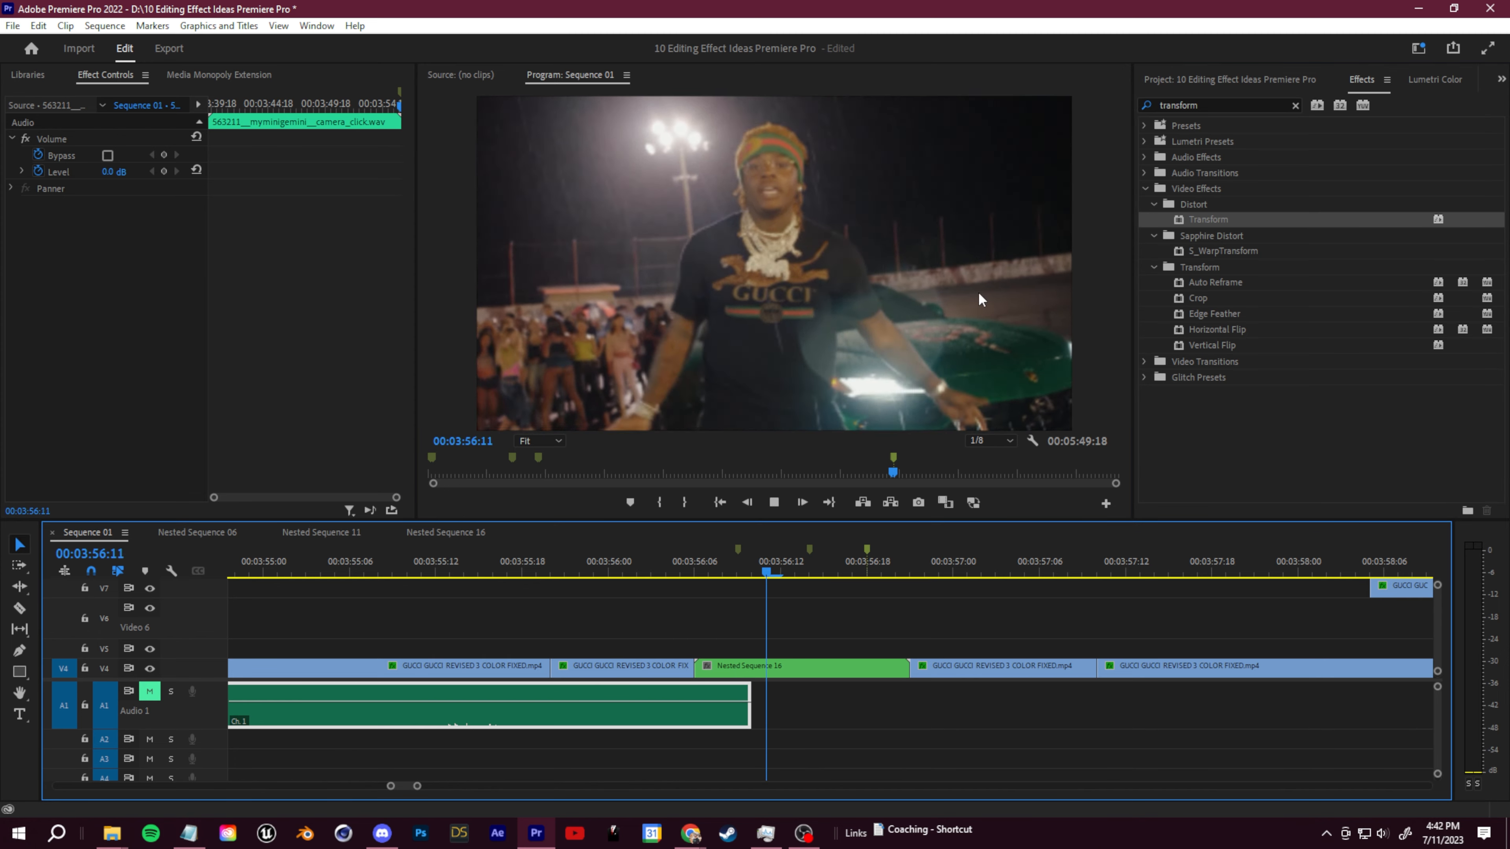
Apply the Transform effect to Nested Sequence 16 at 00:03:56:09 and bring its Transform settings into view.
left_click_drag(1004, 575, 738, 617)
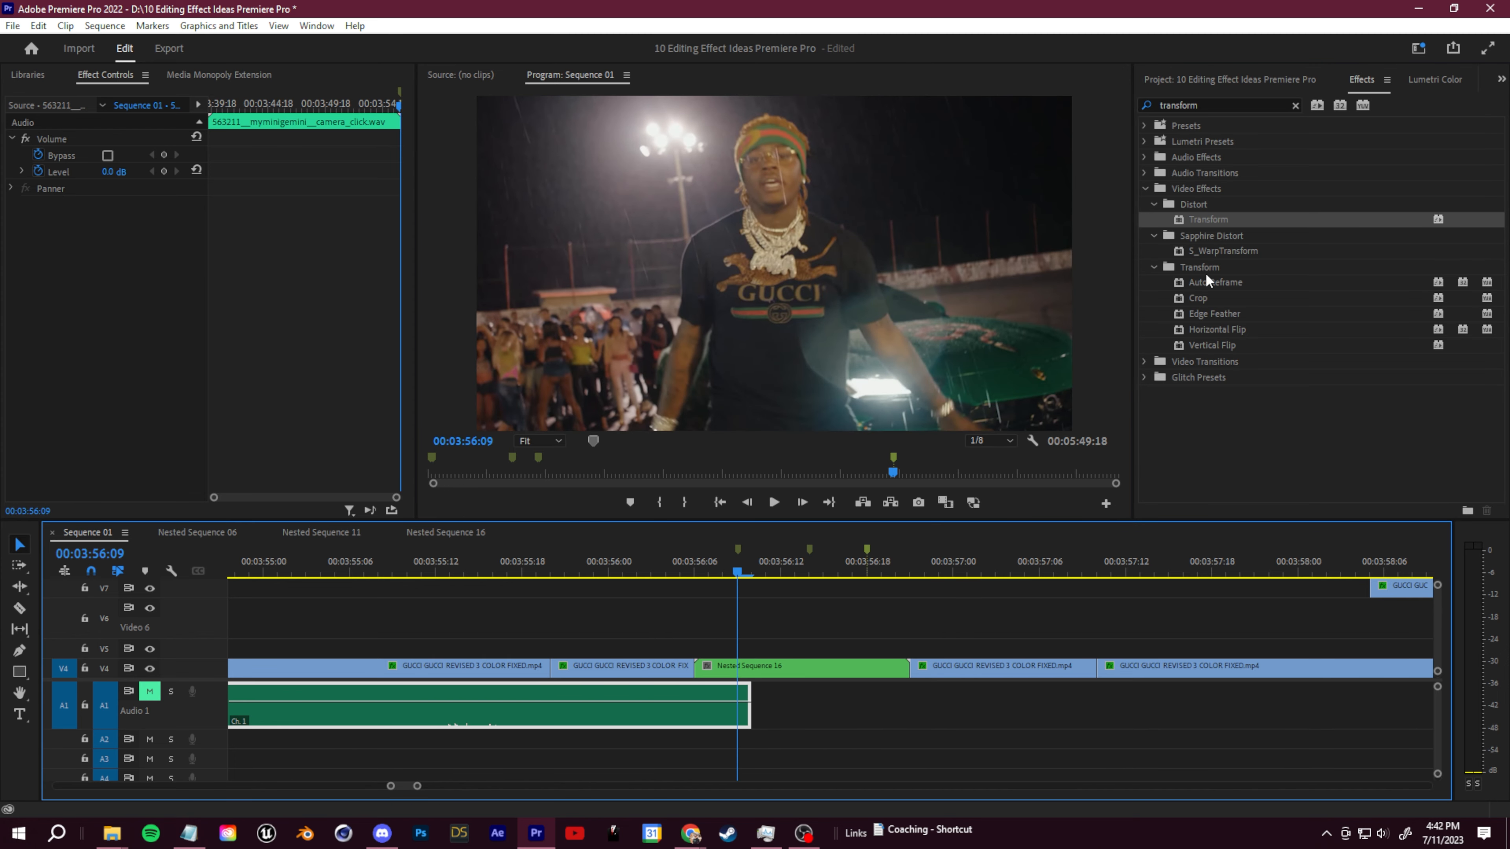
left_click_drag(1213, 222, 1175, 299)
left_click_drag(756, 666, 756, 666)
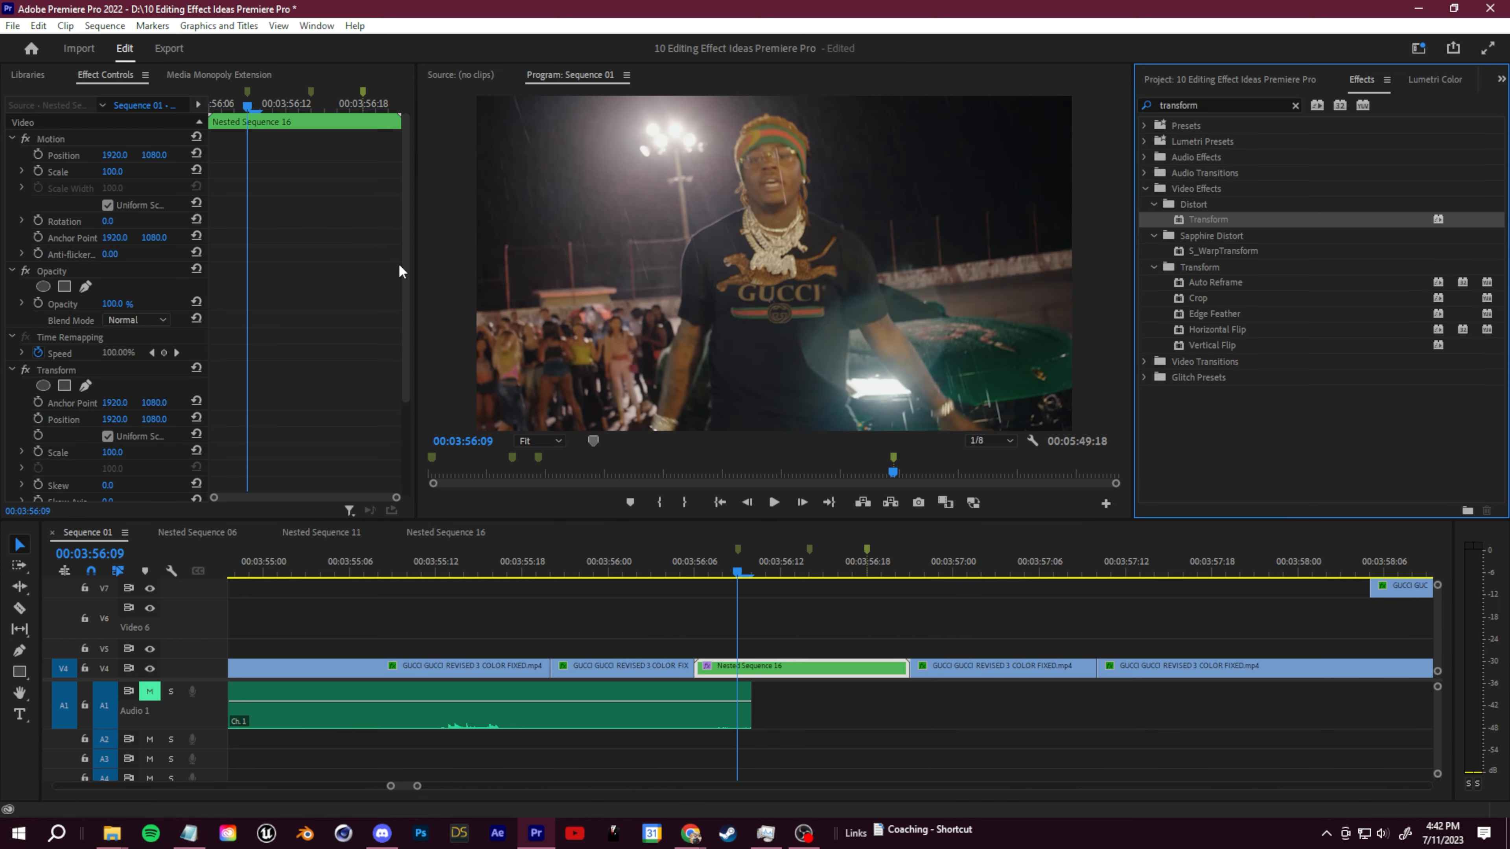
left_click_drag(407, 264, 398, 429)
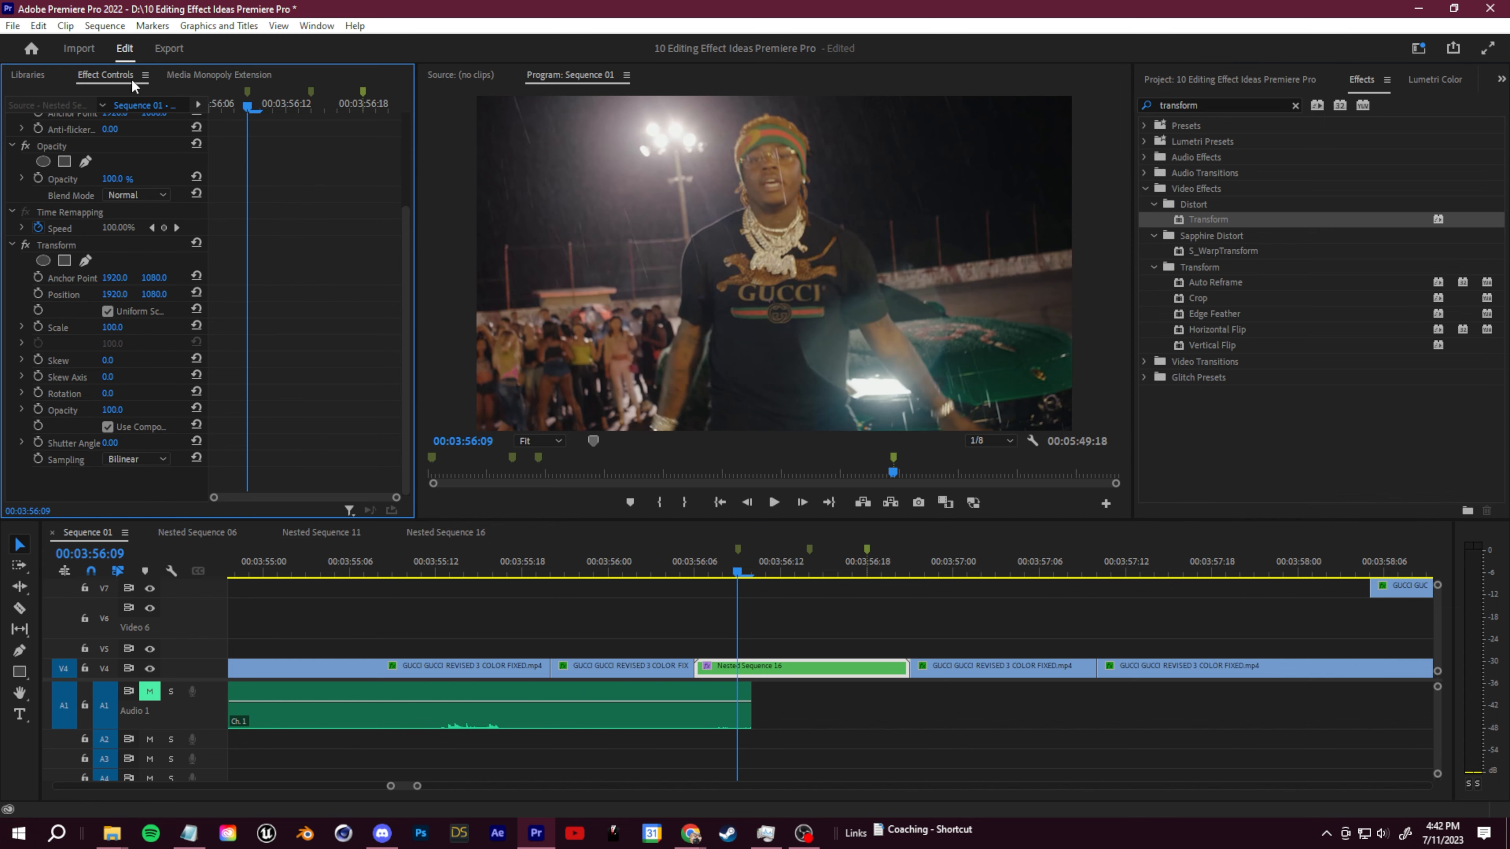
Enable keyframing for the Transform's Anchor Point, Position and Scale at 00:03:56:09.
left_click(39, 279)
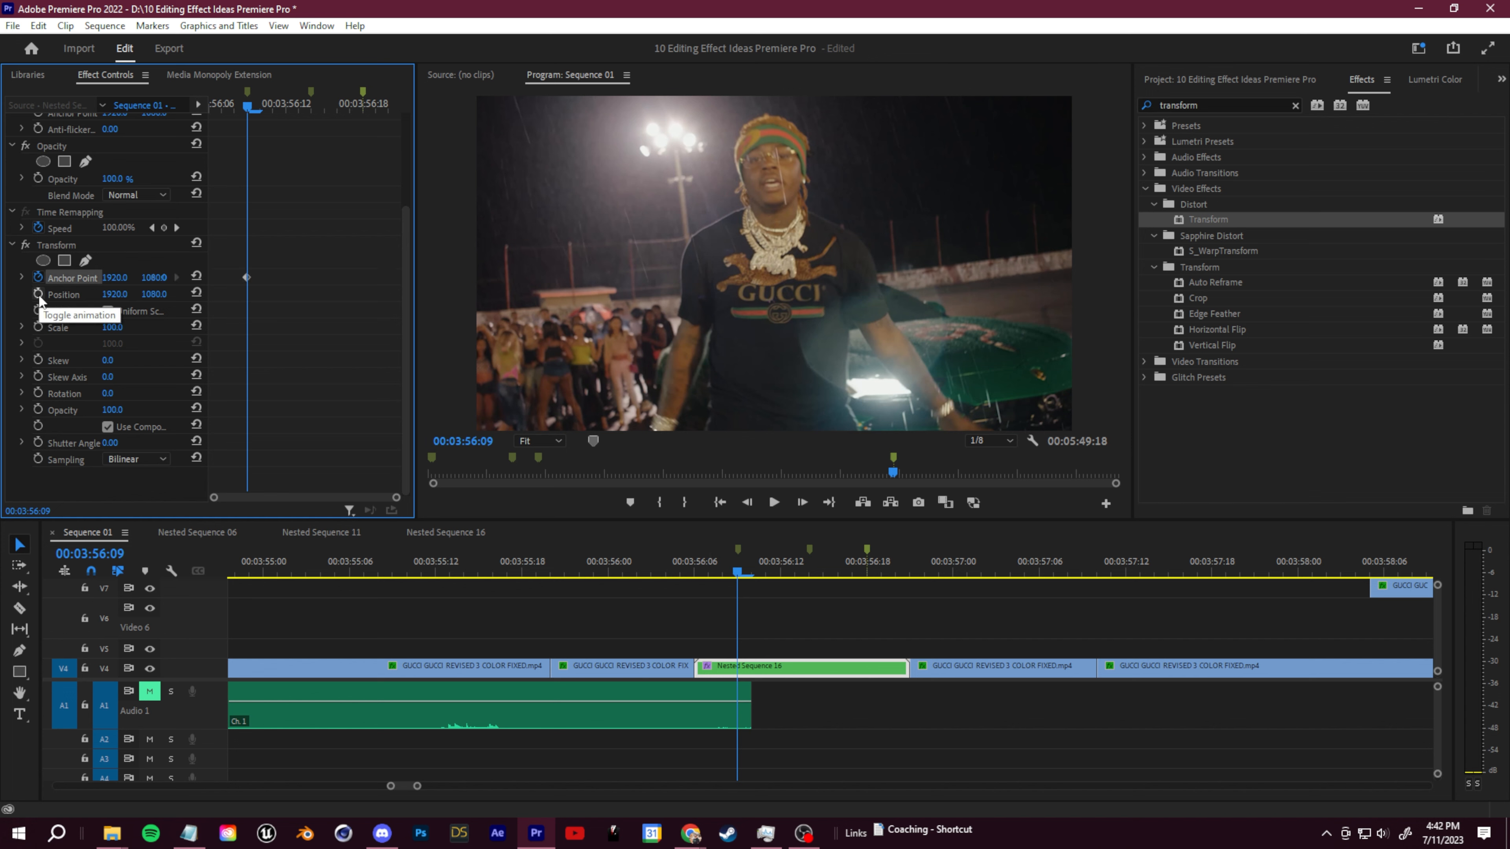
left_click(38, 294)
left_click(39, 327)
At 00:03:56:10, keyframe the Transform's horizontal Position at 1676.0 and its Scale at 114.9.
left_click(751, 595)
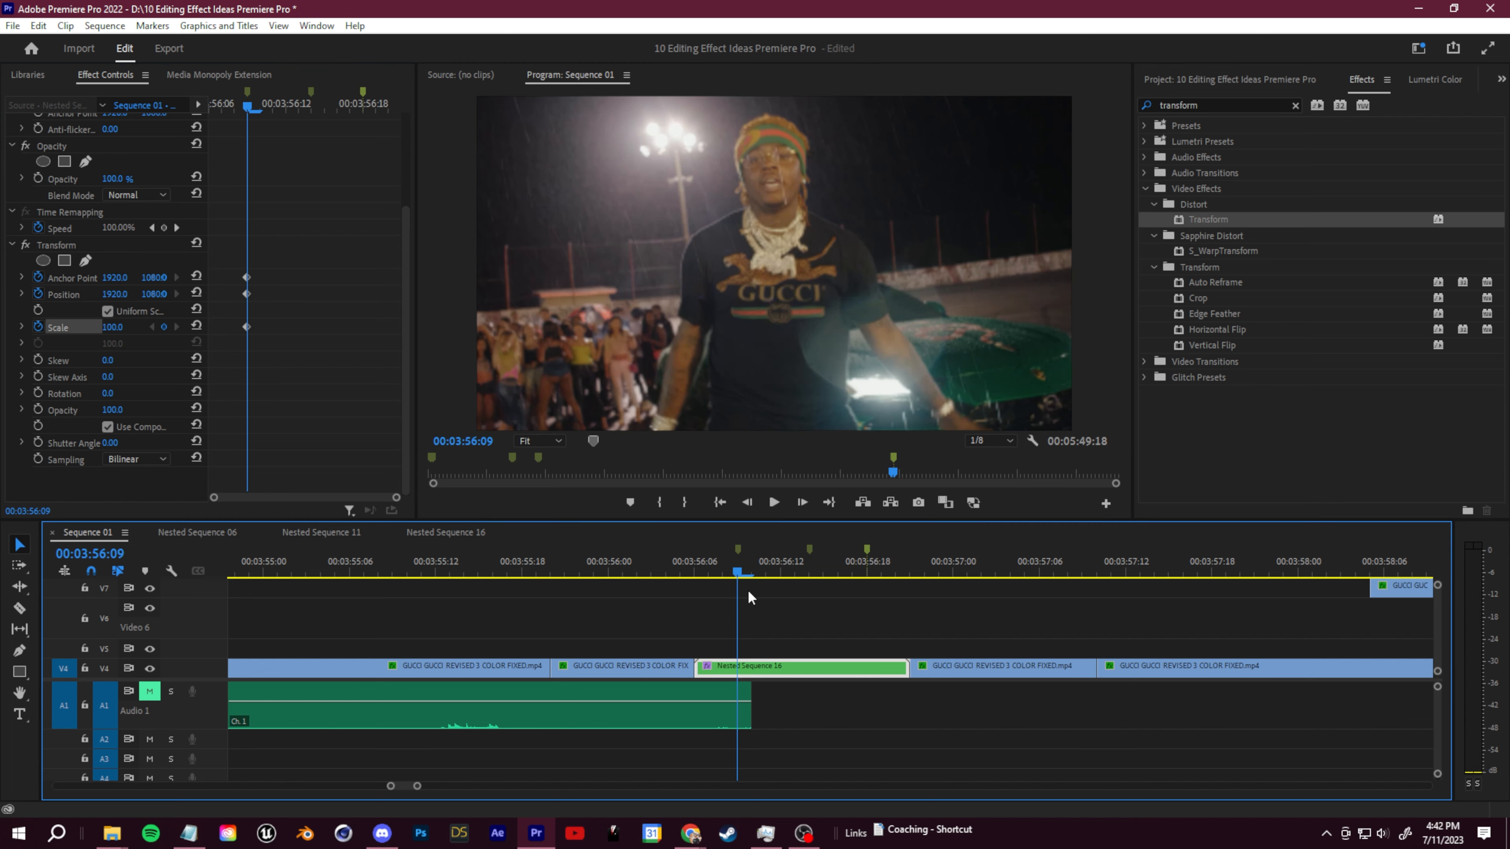
left_click(802, 502)
left_click(144, 325)
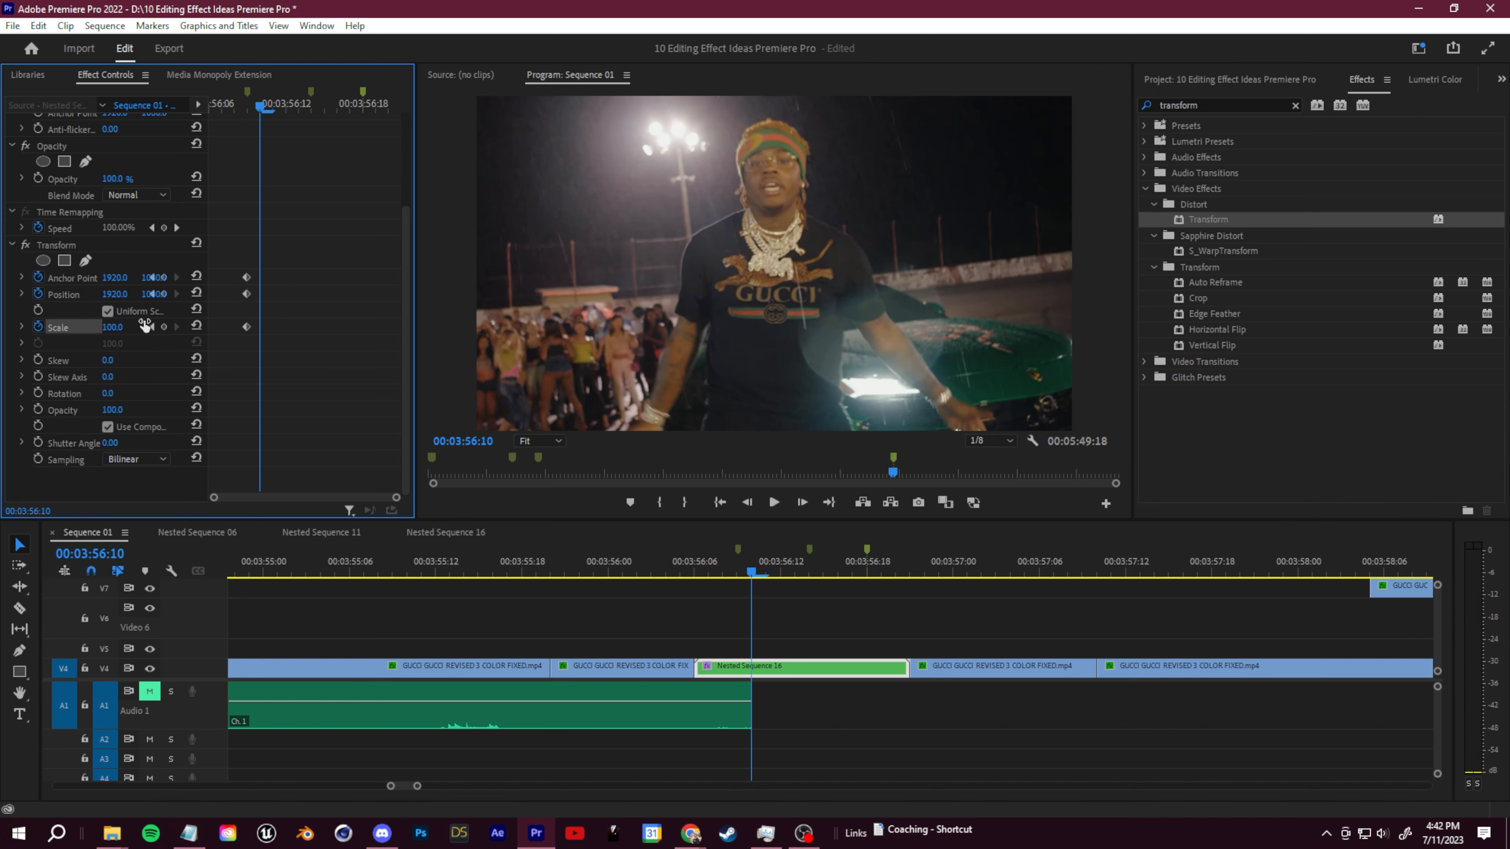
left_click_drag(121, 285, 143, 286)
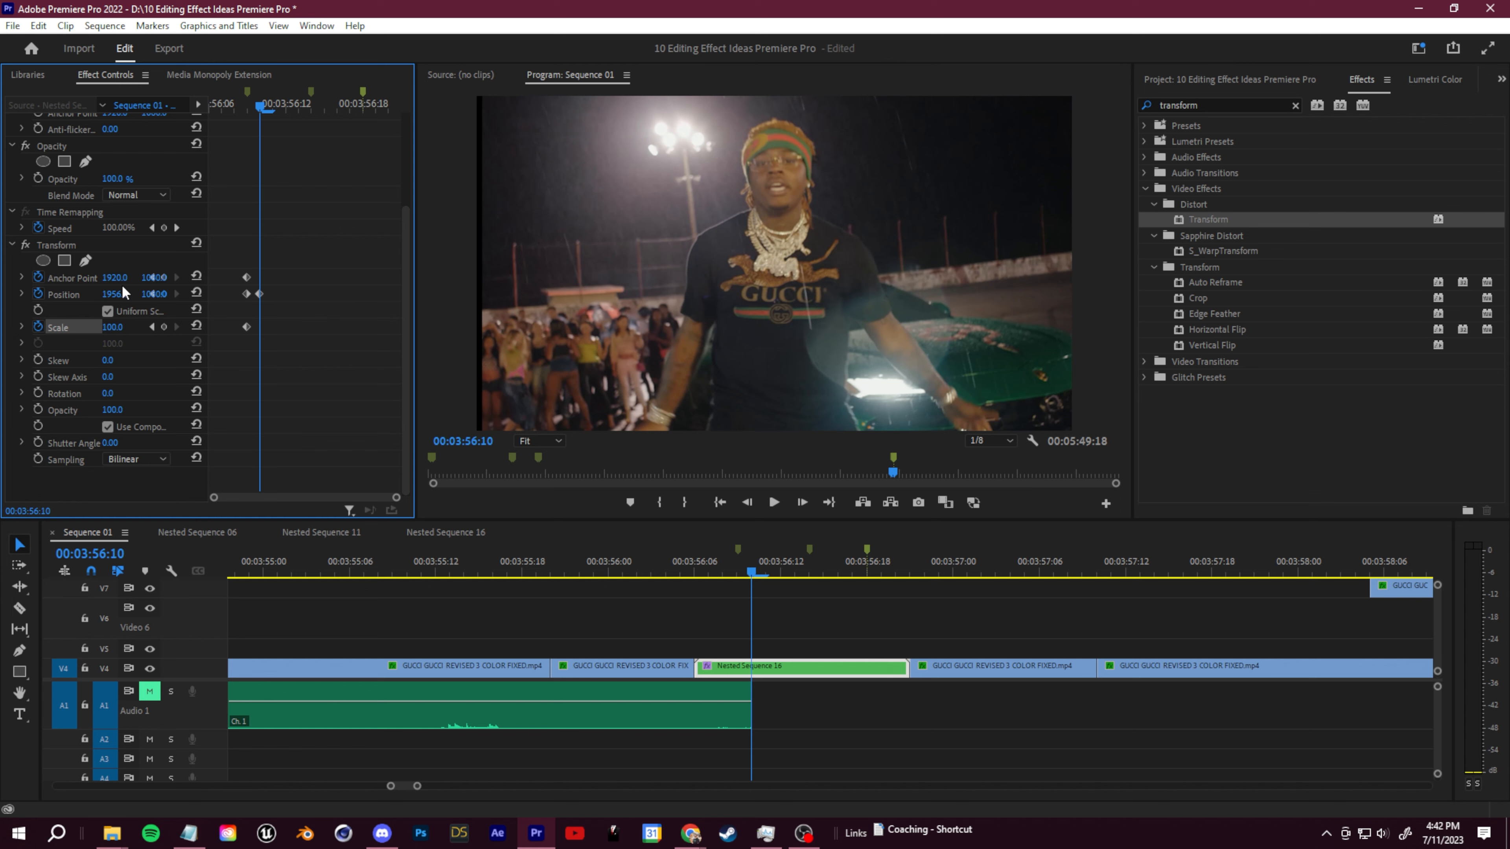
left_click_drag(122, 287, 90, 341)
key("ctrl+z")
key("ctrl+z")
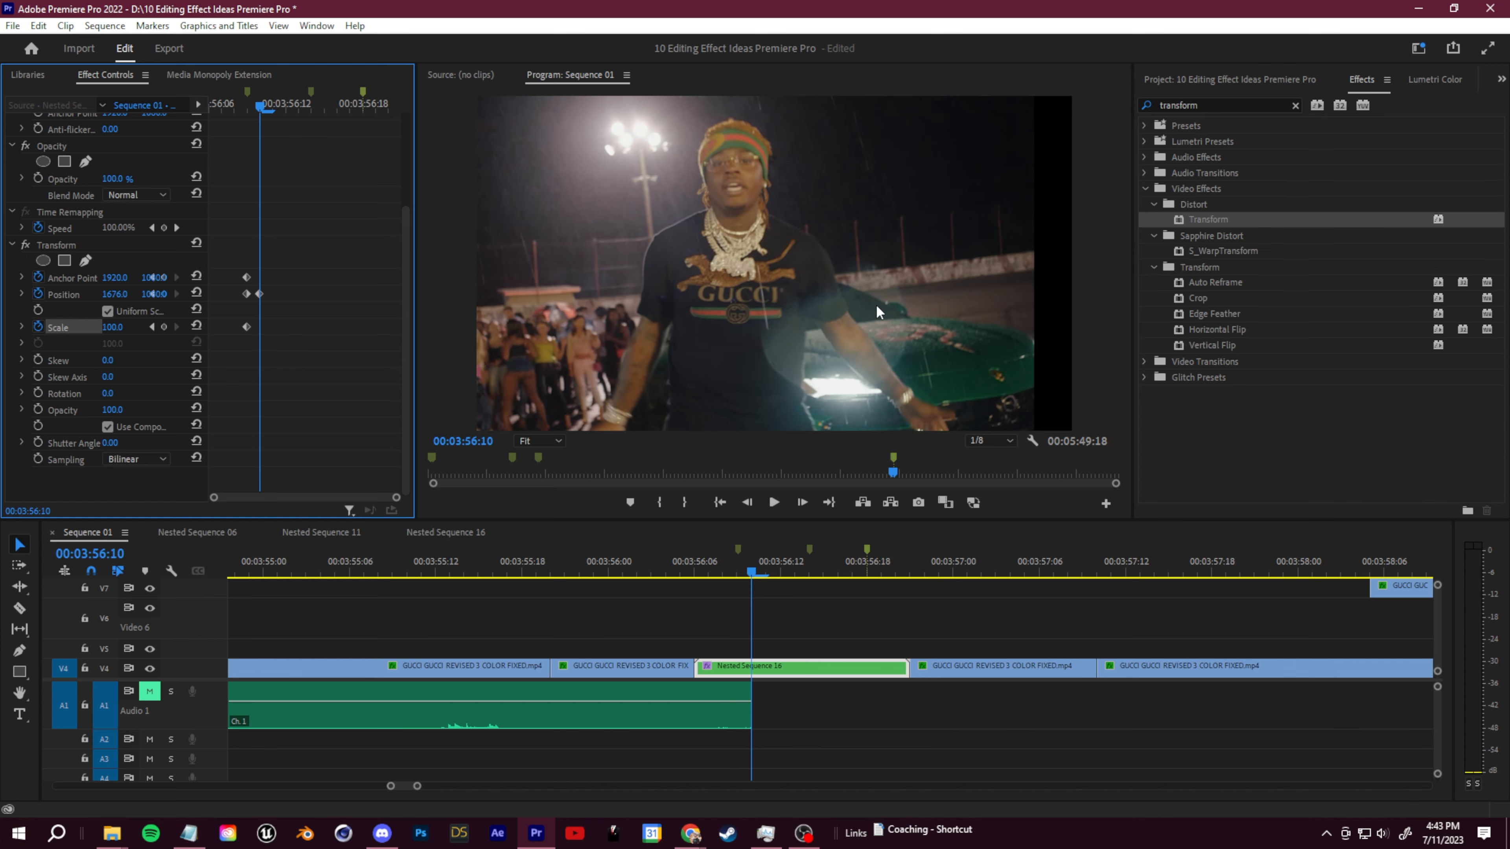
left_click(21, 327)
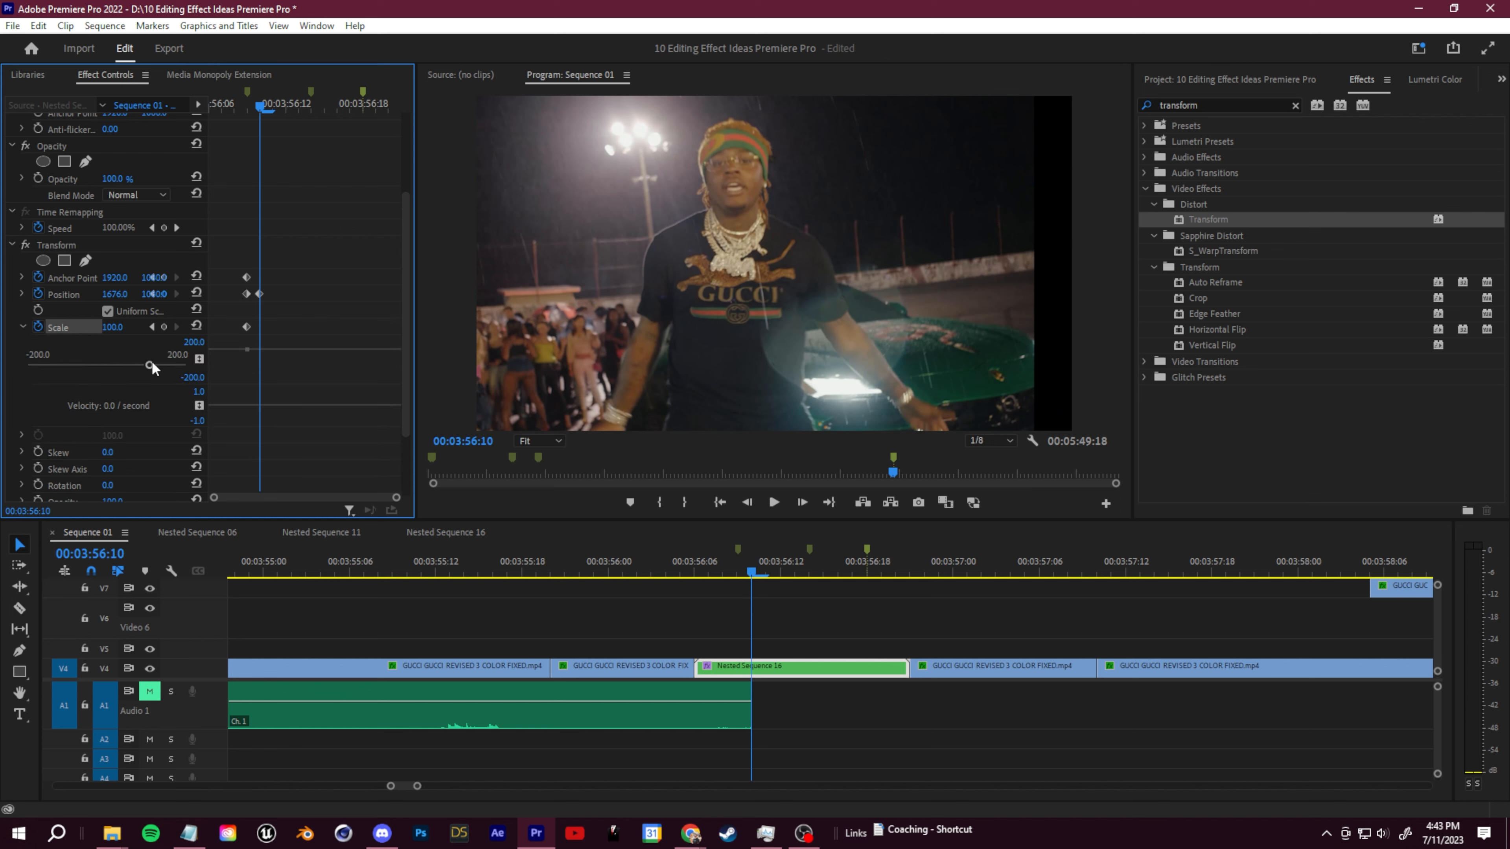
left_click_drag(148, 368, 154, 370)
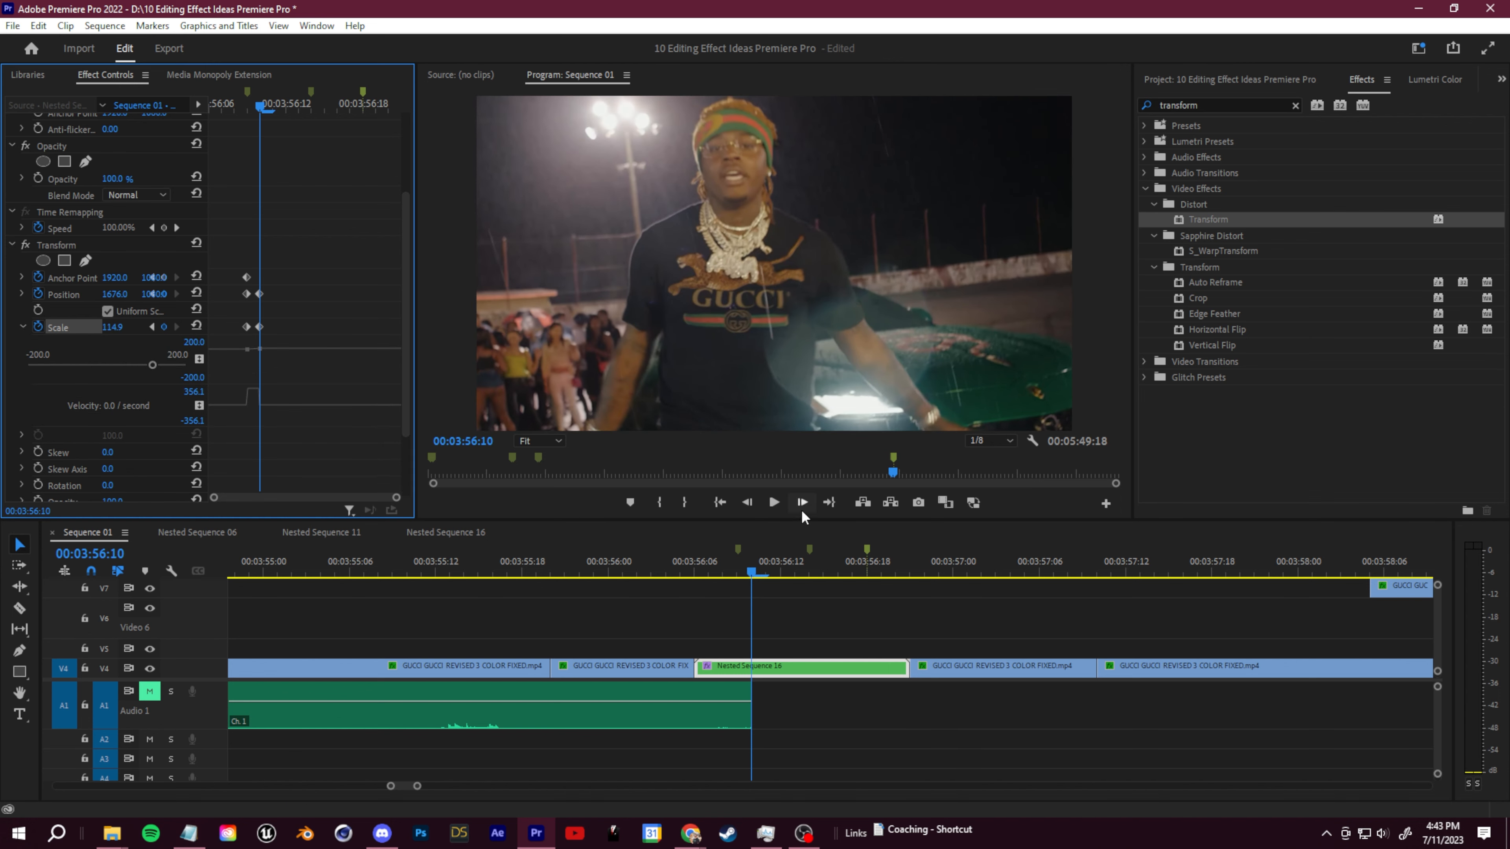
Keyframe shifted Anchor Point and Position values at 00:03:56:11, with horizontal Position 2201.0, and further Transform values on the following frame.
left_click(802, 502)
left_click_drag(115, 294, 173, 277)
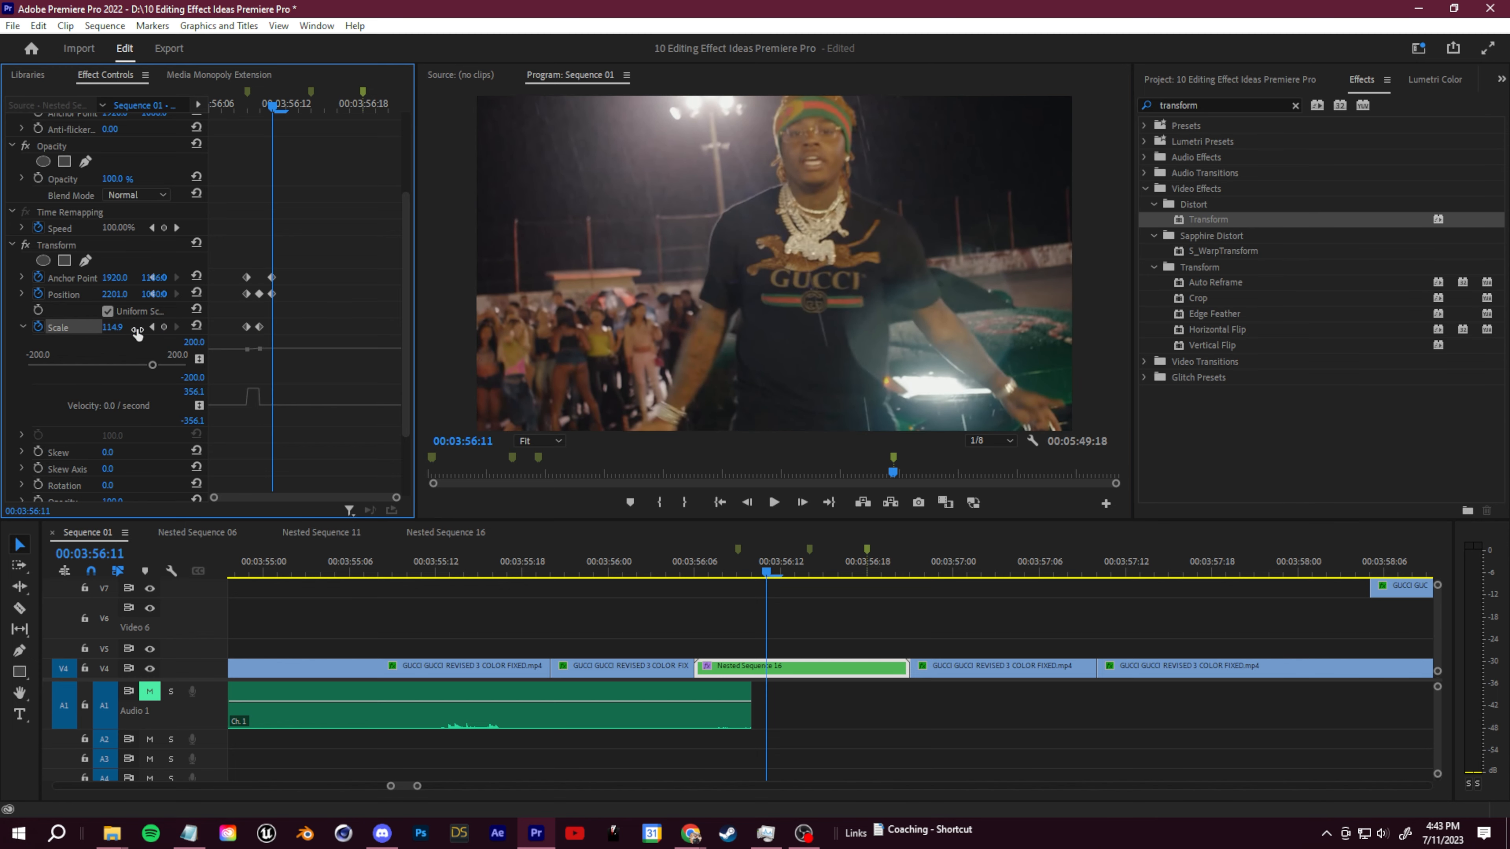
left_click(801, 502)
left_click_drag(114, 277, 173, 277)
Copy all the Transform keyframes and paste them repeatedly across the rest of Nested Sequence 16.
left_click_drag(766, 569, 748, 603)
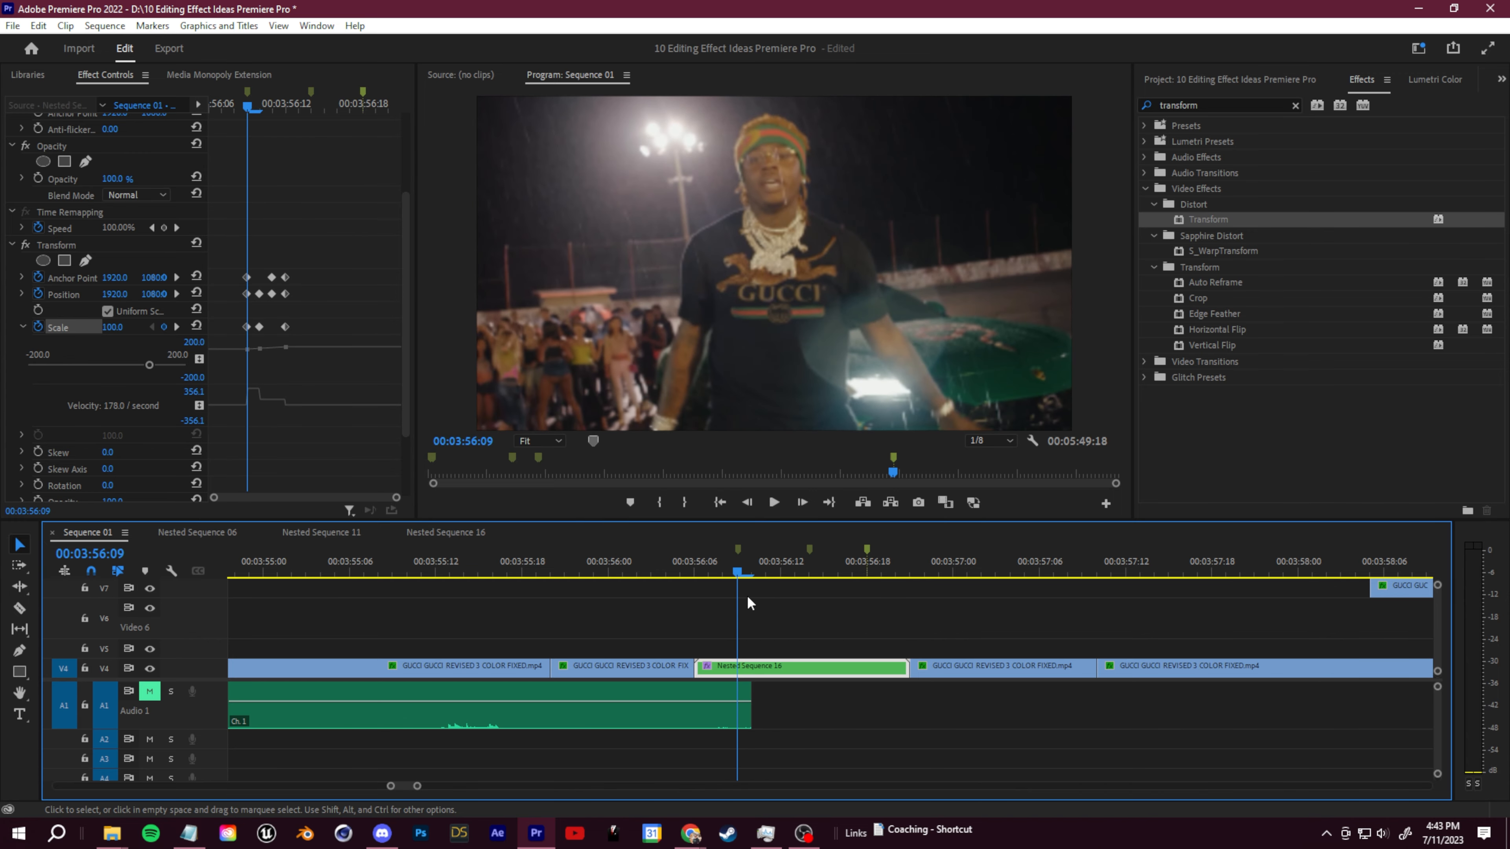
left_click_drag(230, 248, 377, 467)
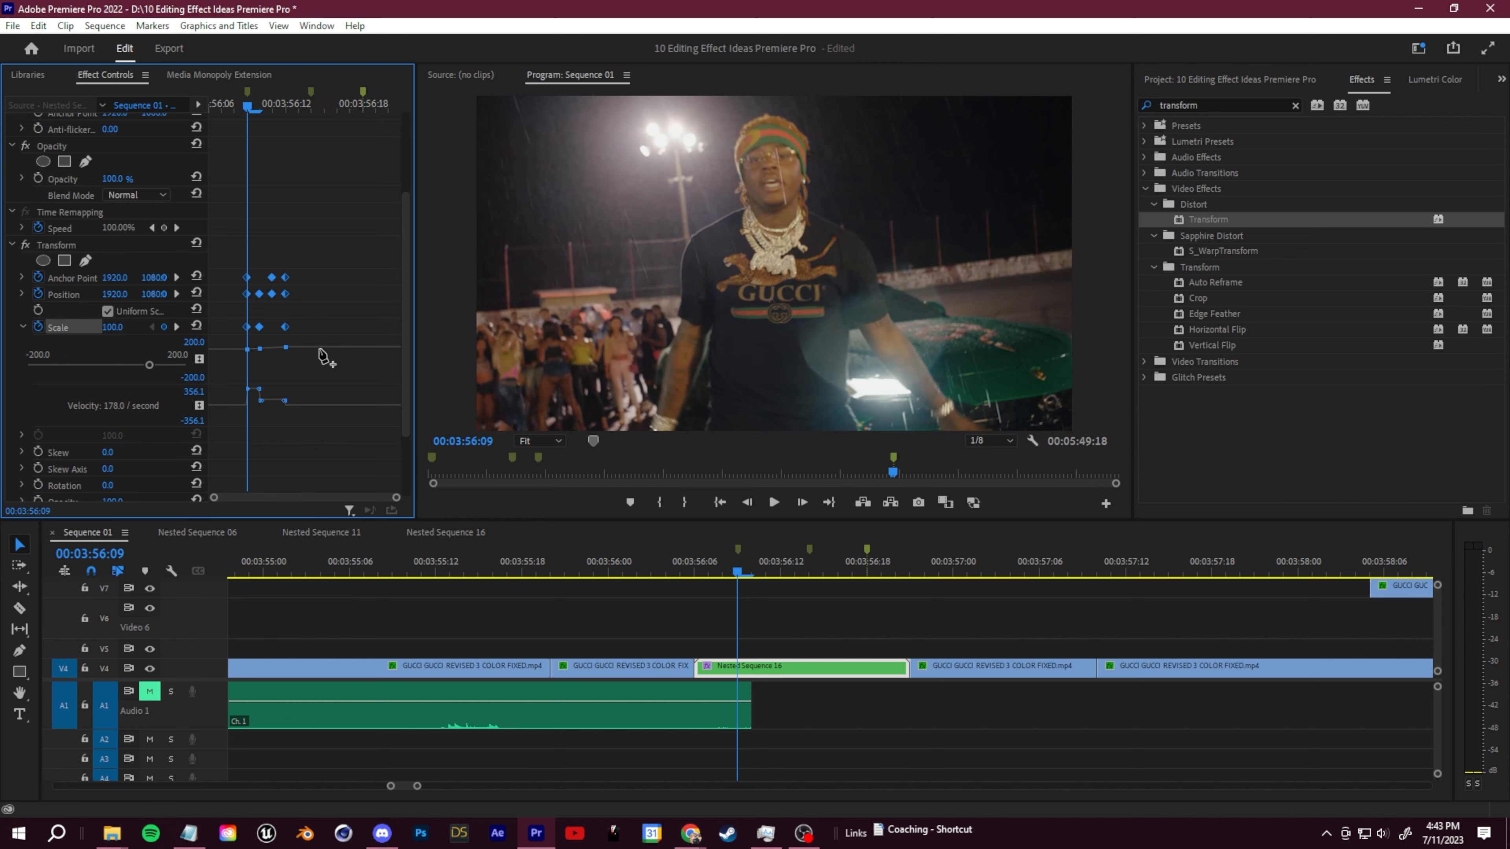
left_click_drag(264, 106, 182, 132)
key("ctrl+v")
key("ctrl+v")
Play through Nested Sequence 16 several times to check the repeated Transform movement.
key("space")
key("space")
left_click_drag(954, 573, 692, 608)
key("space")
key("space")
left_click_drag(907, 580, 766, 619)
left_click(796, 673)
key("space")
key("space")
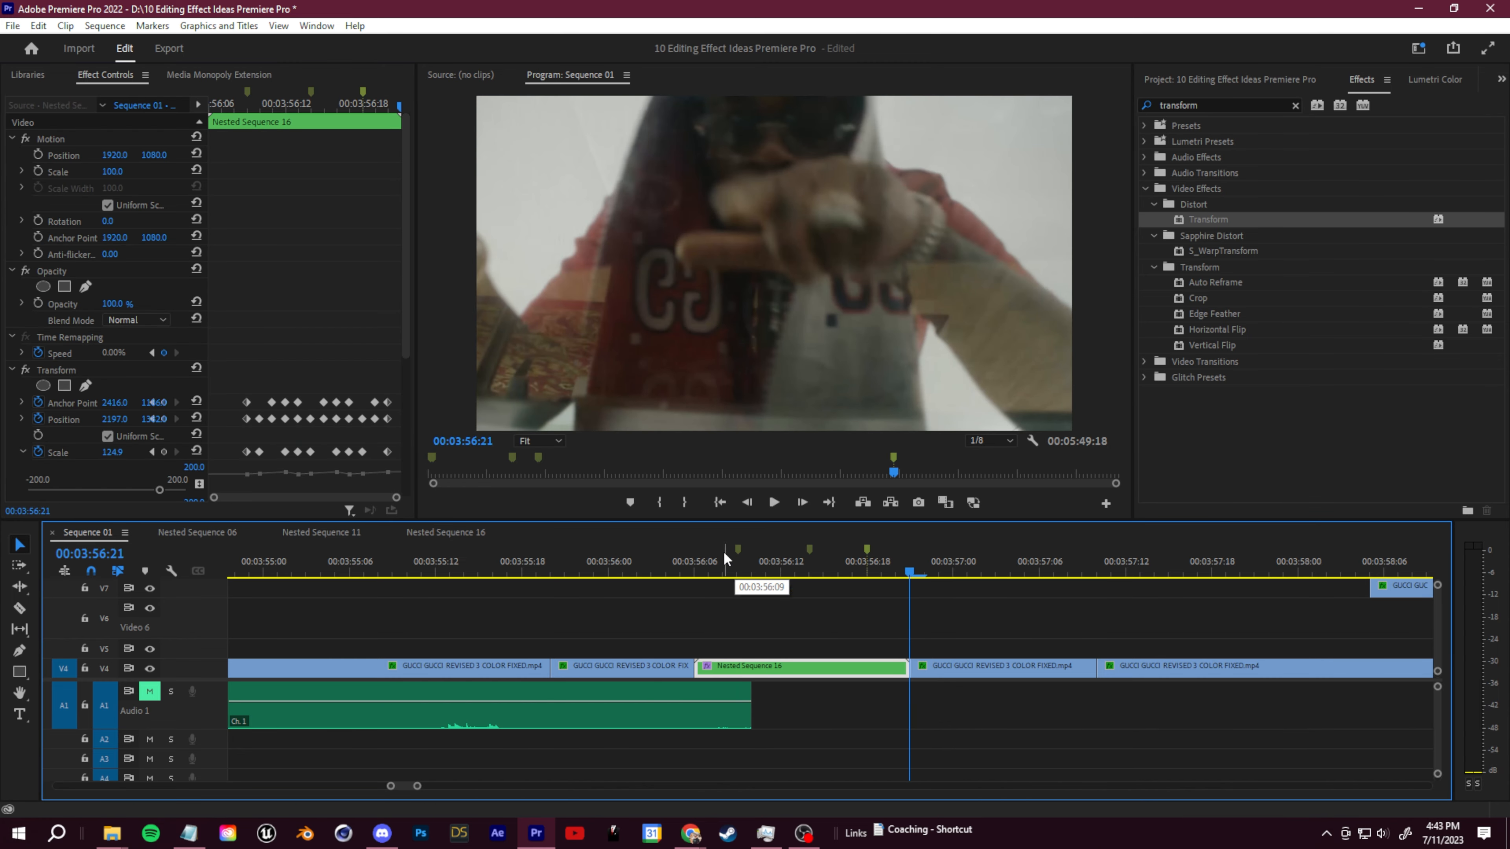
Raise the Transform's Shutter Angle on Nested Sequence 16 to add motion blur.
left_click_drag(889, 568, 737, 565)
left_click_drag(408, 256, 406, 475)
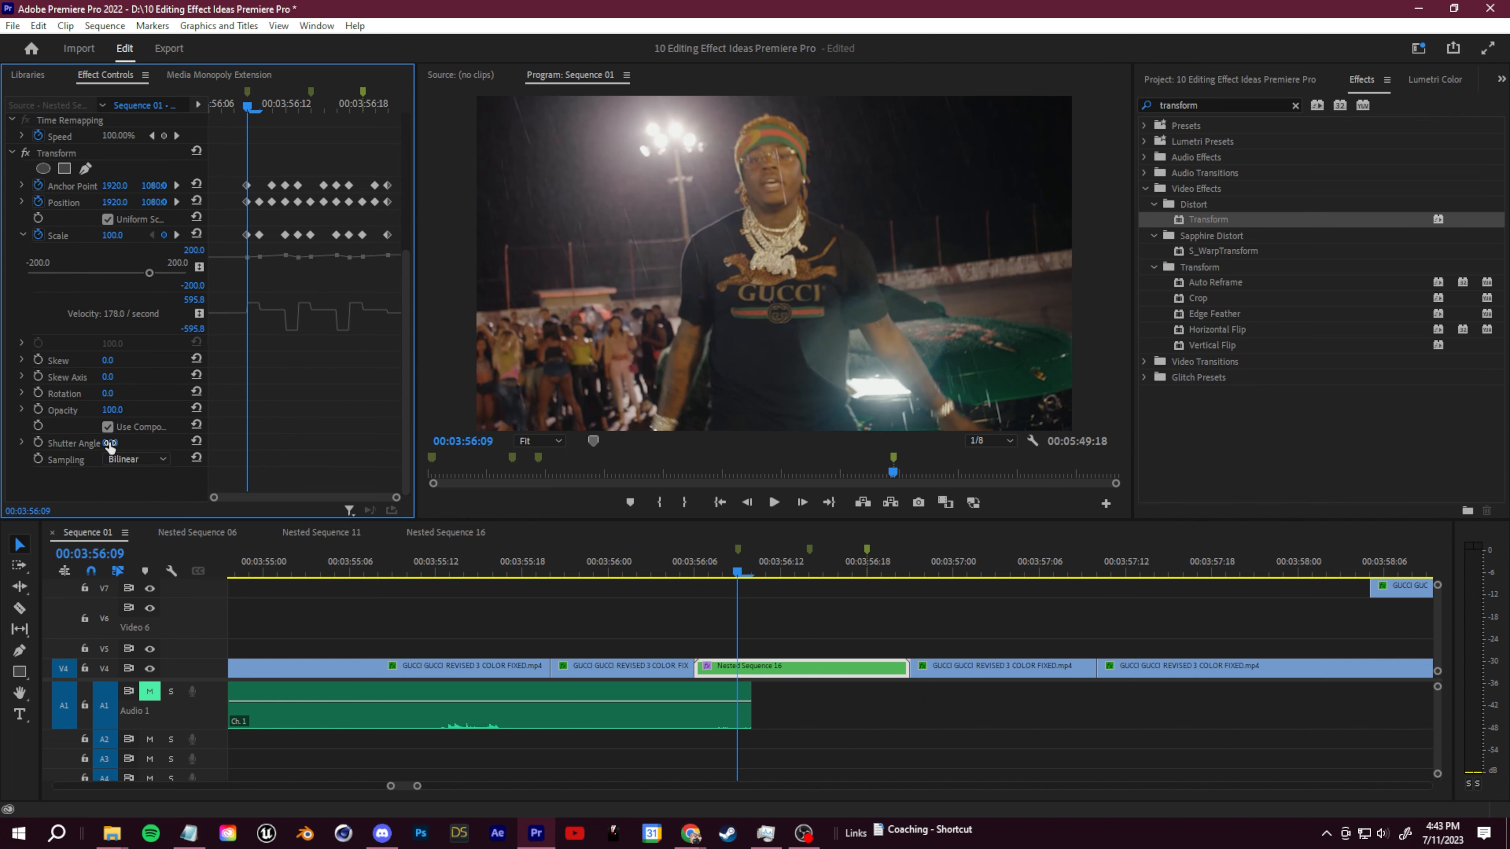
left_click_drag(109, 443, 178, 443)
Replay the motion-blurred transition repeatedly, including the lead-in from the clips before Nested Sequence 16.
left_click_drag(737, 575, 697, 610)
key("space")
key("space")
left_click_drag(778, 570, 749, 606)
key("space")
key("space")
left_click_drag(994, 571, 512, 600)
key("space")
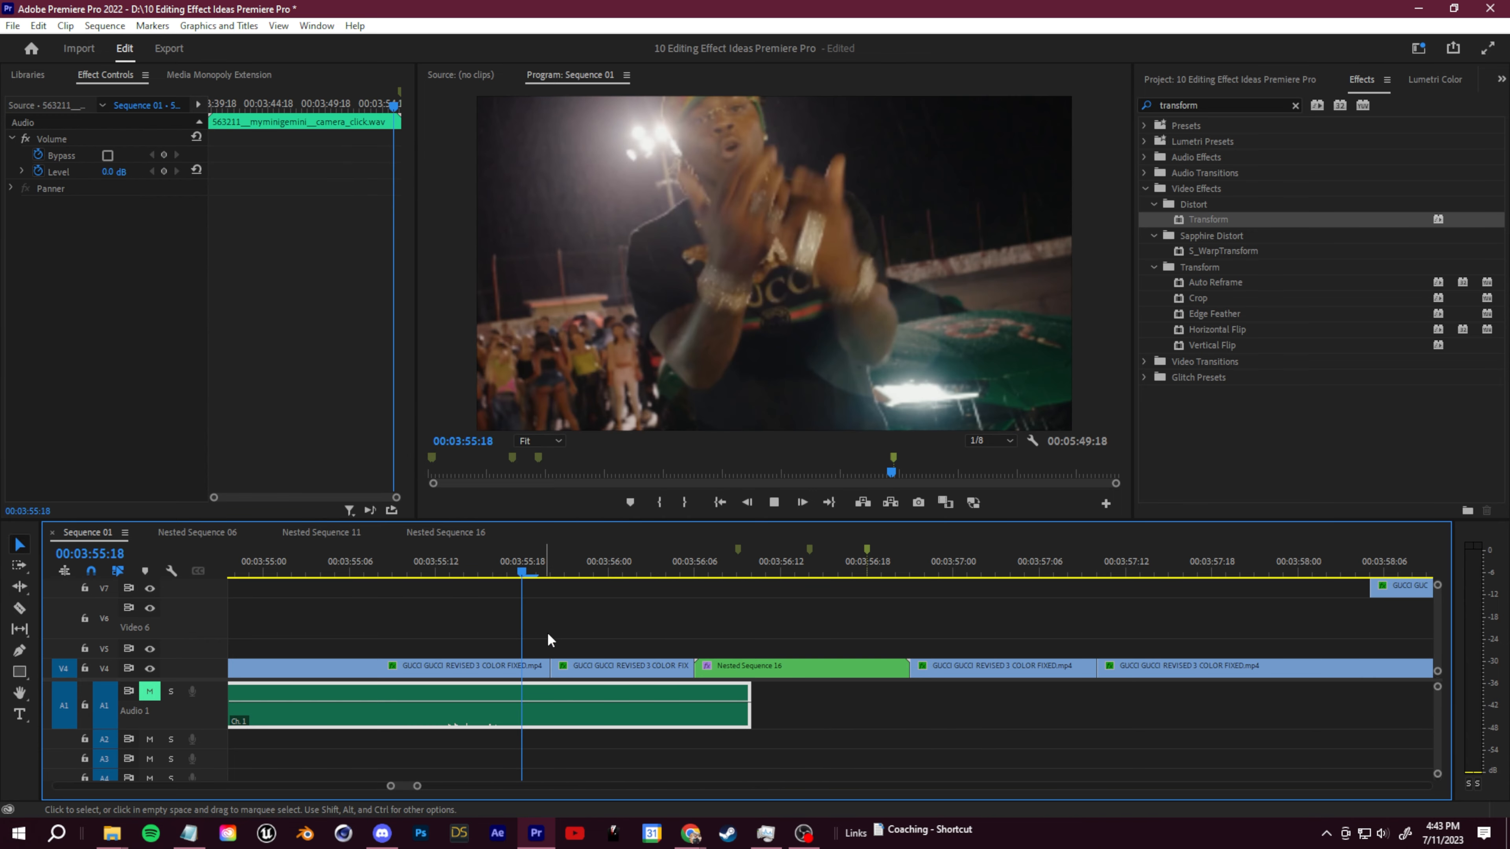
key("space")
left_click_drag(968, 570, 672, 595)
key("space")
key("space")
left_click_drag(984, 570, 648, 588)
key("space")
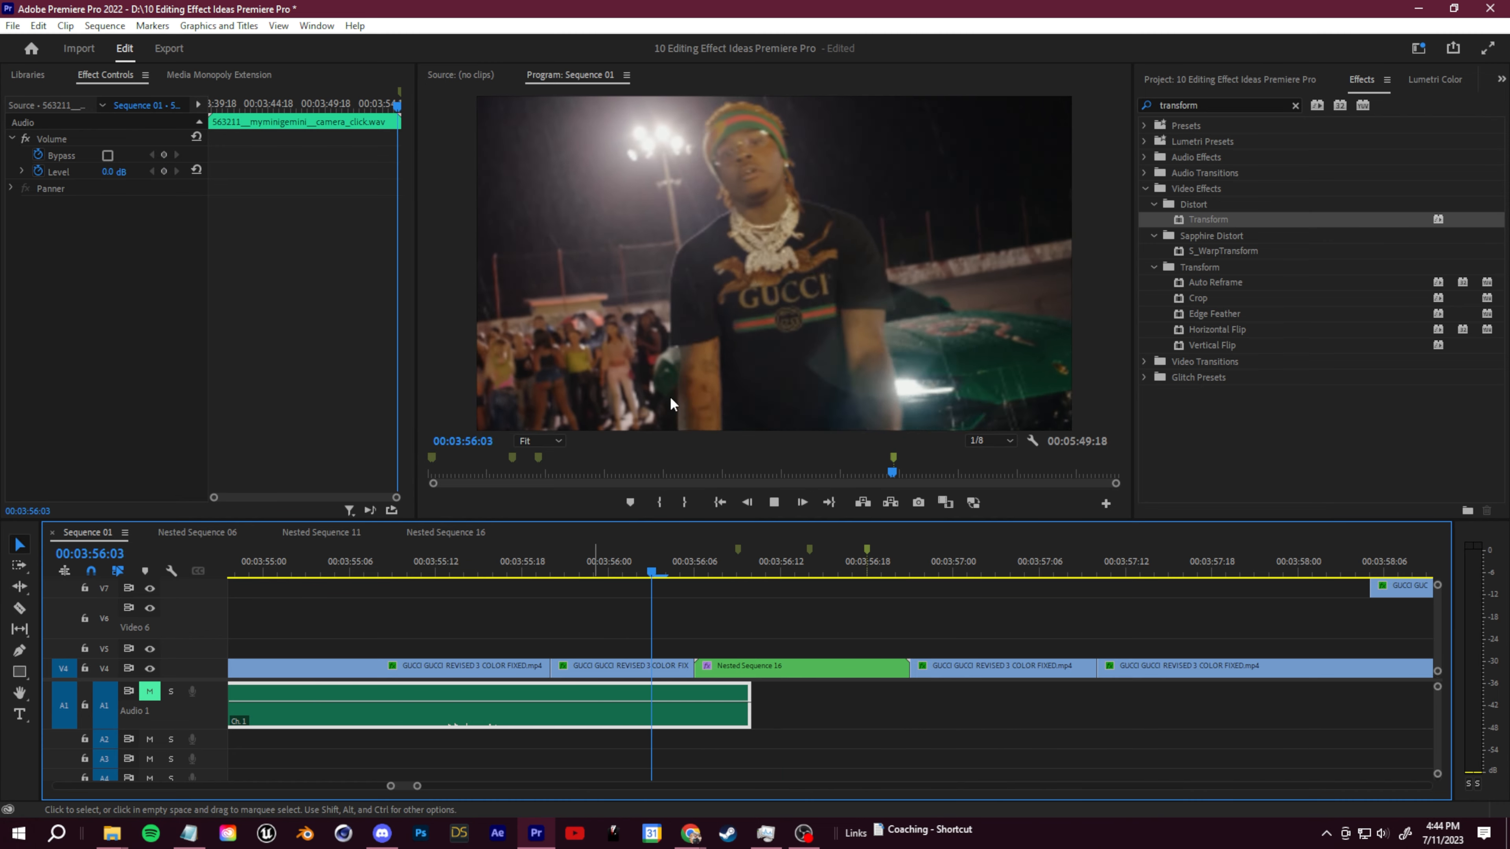
key("space")
left_click_drag(981, 569, 570, 558)
key("space")
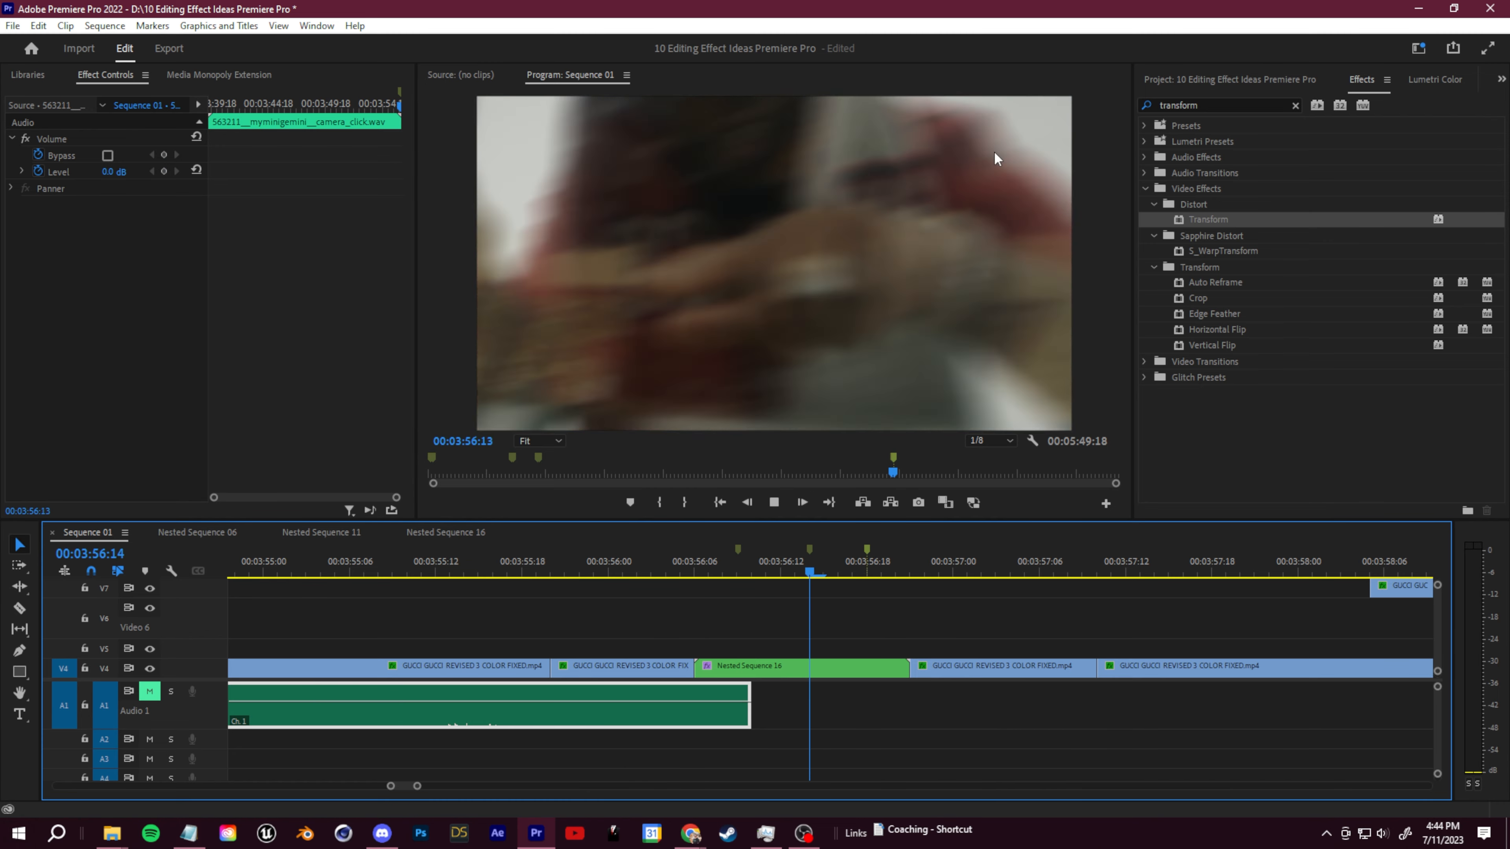
key("space")
left_click_drag(1009, 568, 651, 597)
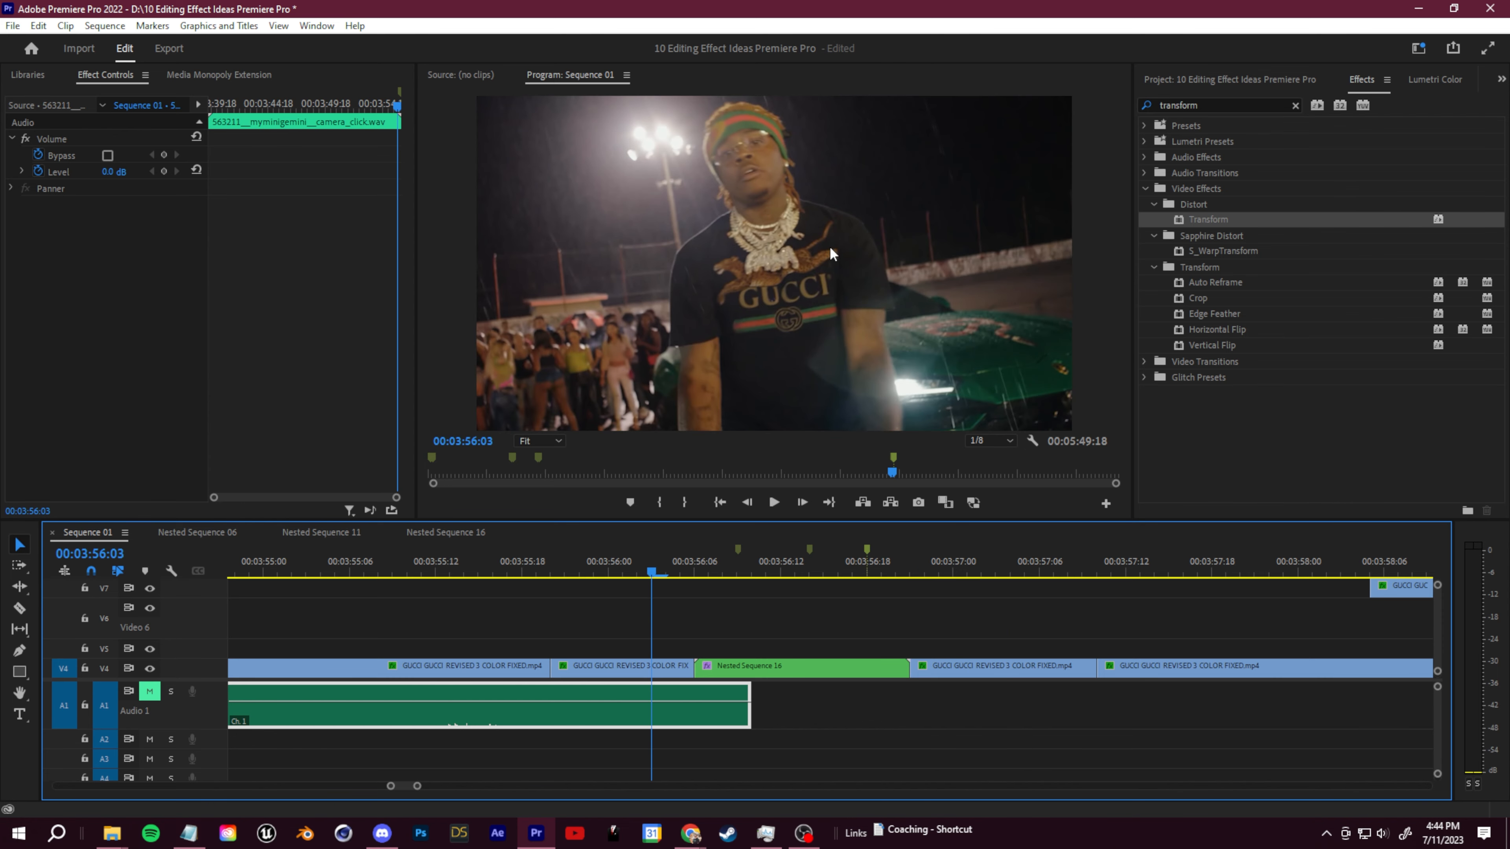
key("space")
key("space")
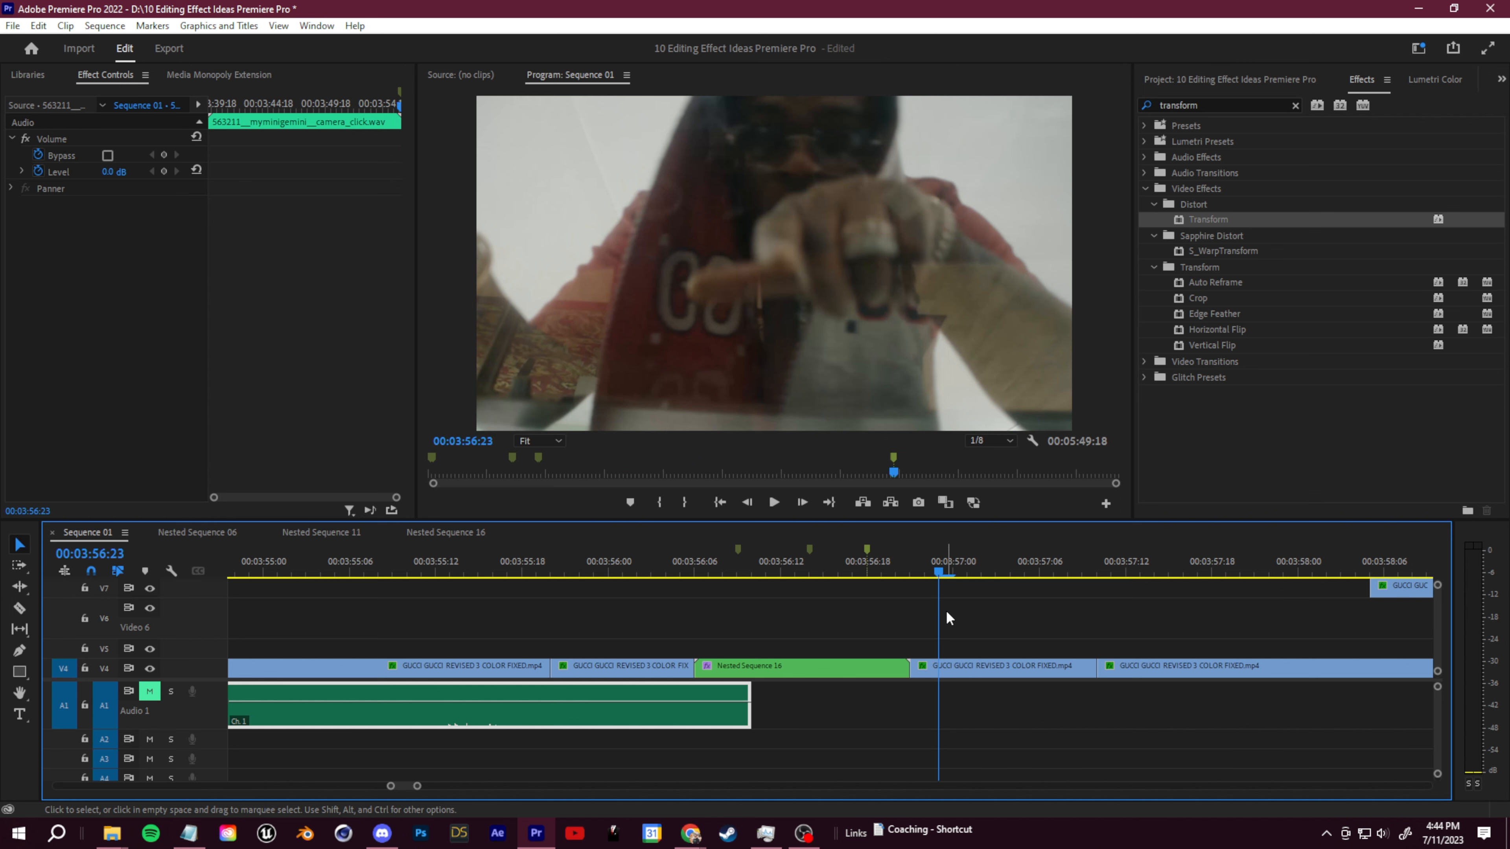
Examine the blurred frame at 00:03:56:18 and play the transition again from the preceding footage.
left_click_drag(905, 570, 866, 609)
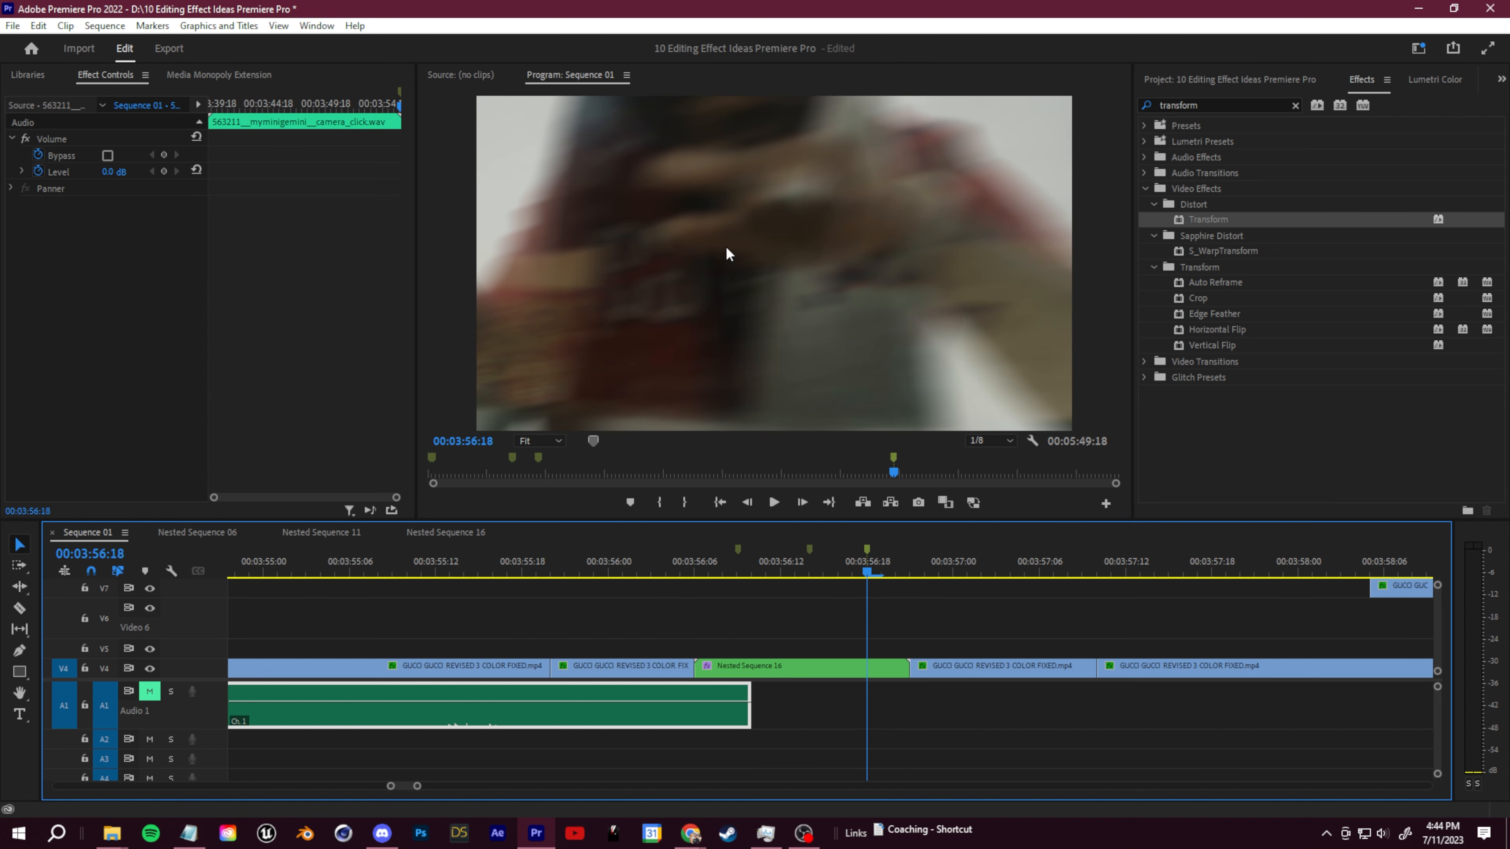
key("space")
key("space")
left_click_drag(915, 570, 425, 592)
key("space")
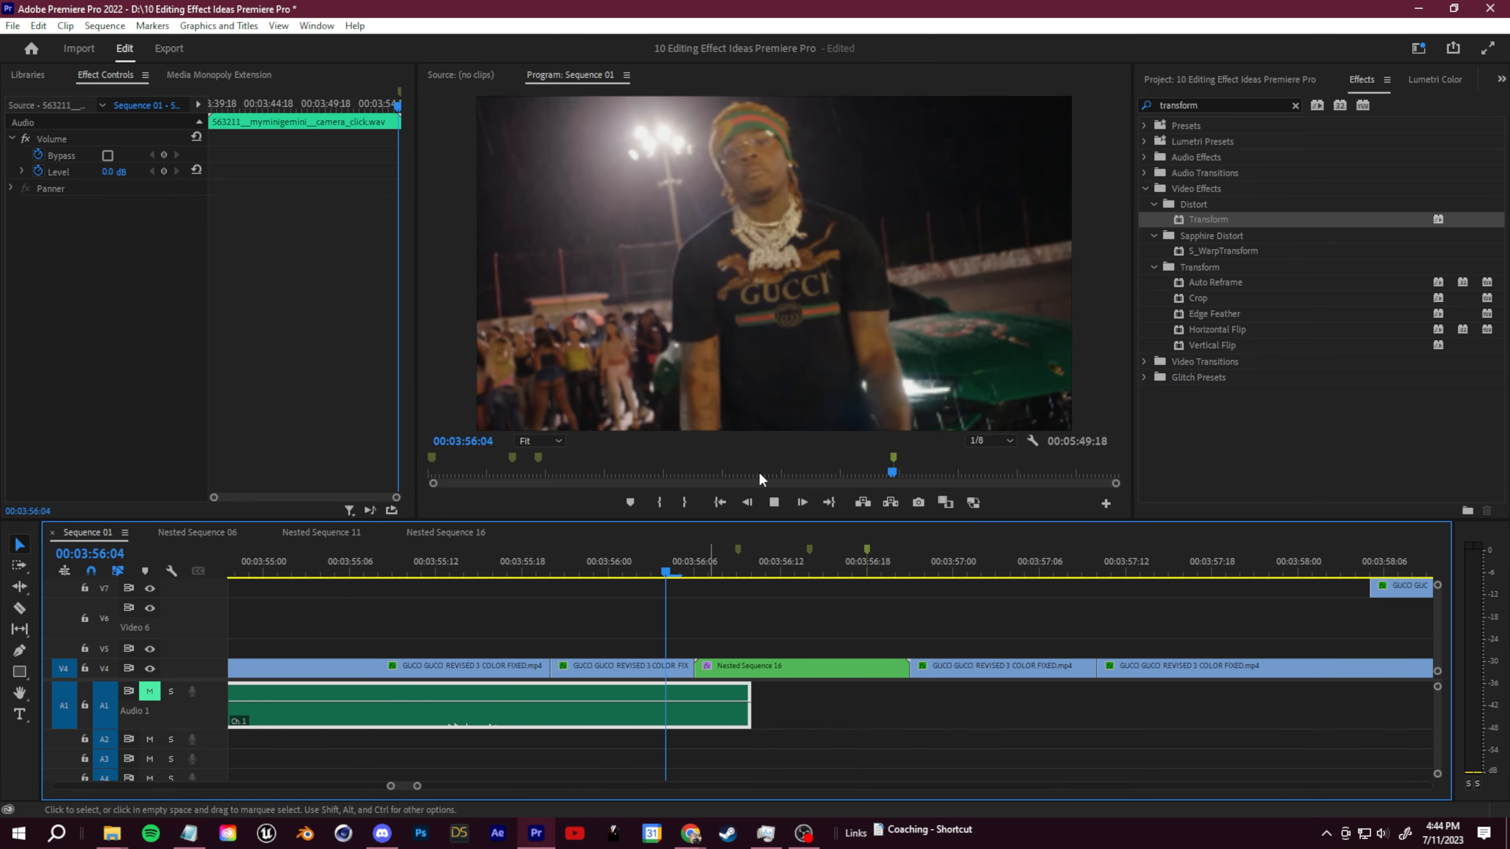
left_click_drag(690, 568, 767, 586)
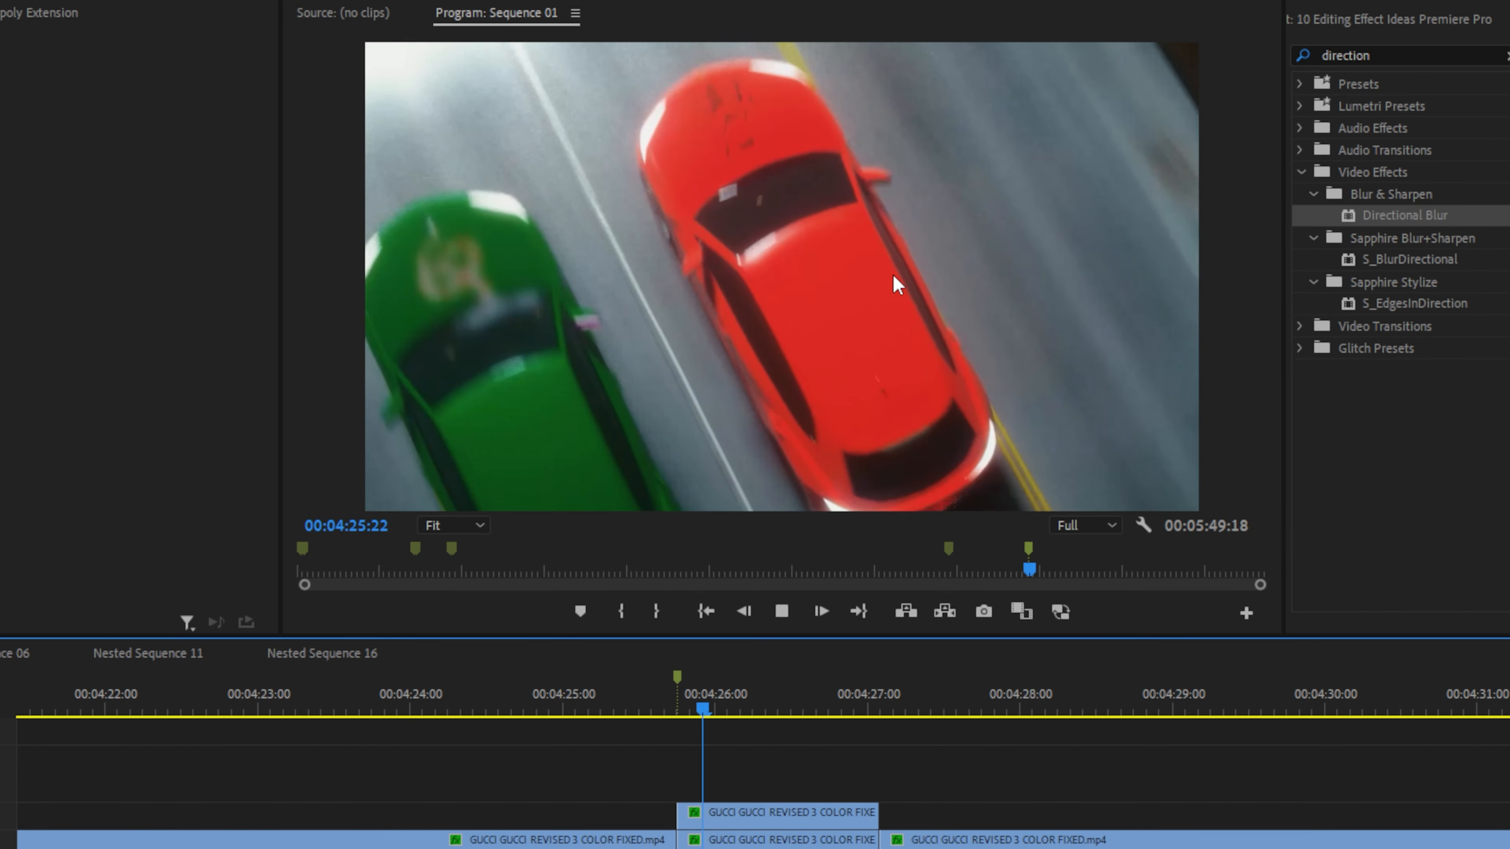
Play the car shot with its layered duplicate clip from about 00:04:25:18 to preview the effect.
left_click(695, 698)
key("space")
key("space")
left_click(677, 725)
key("space")
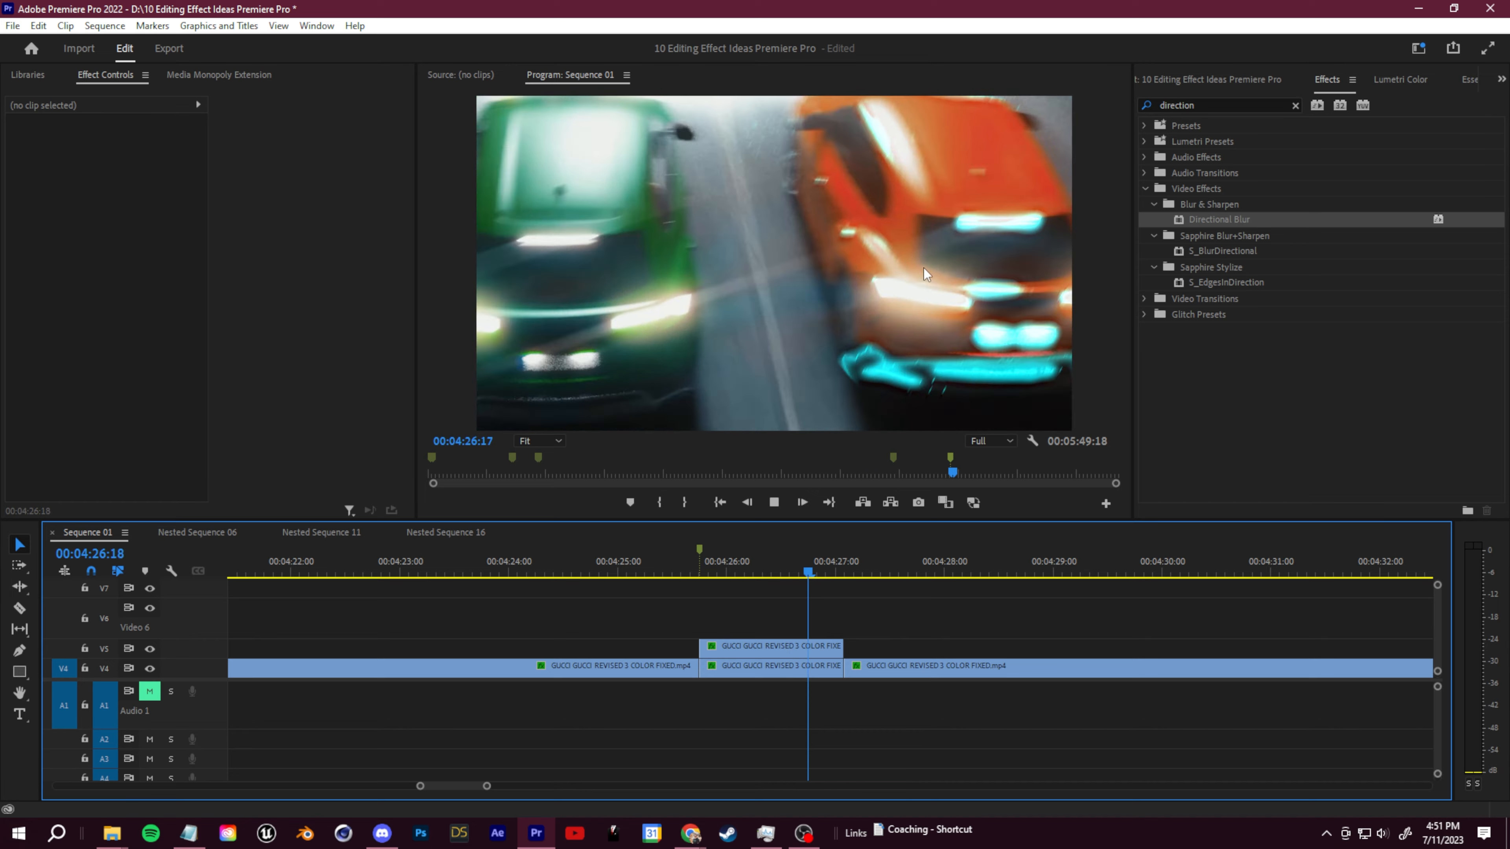
left_click(720, 562)
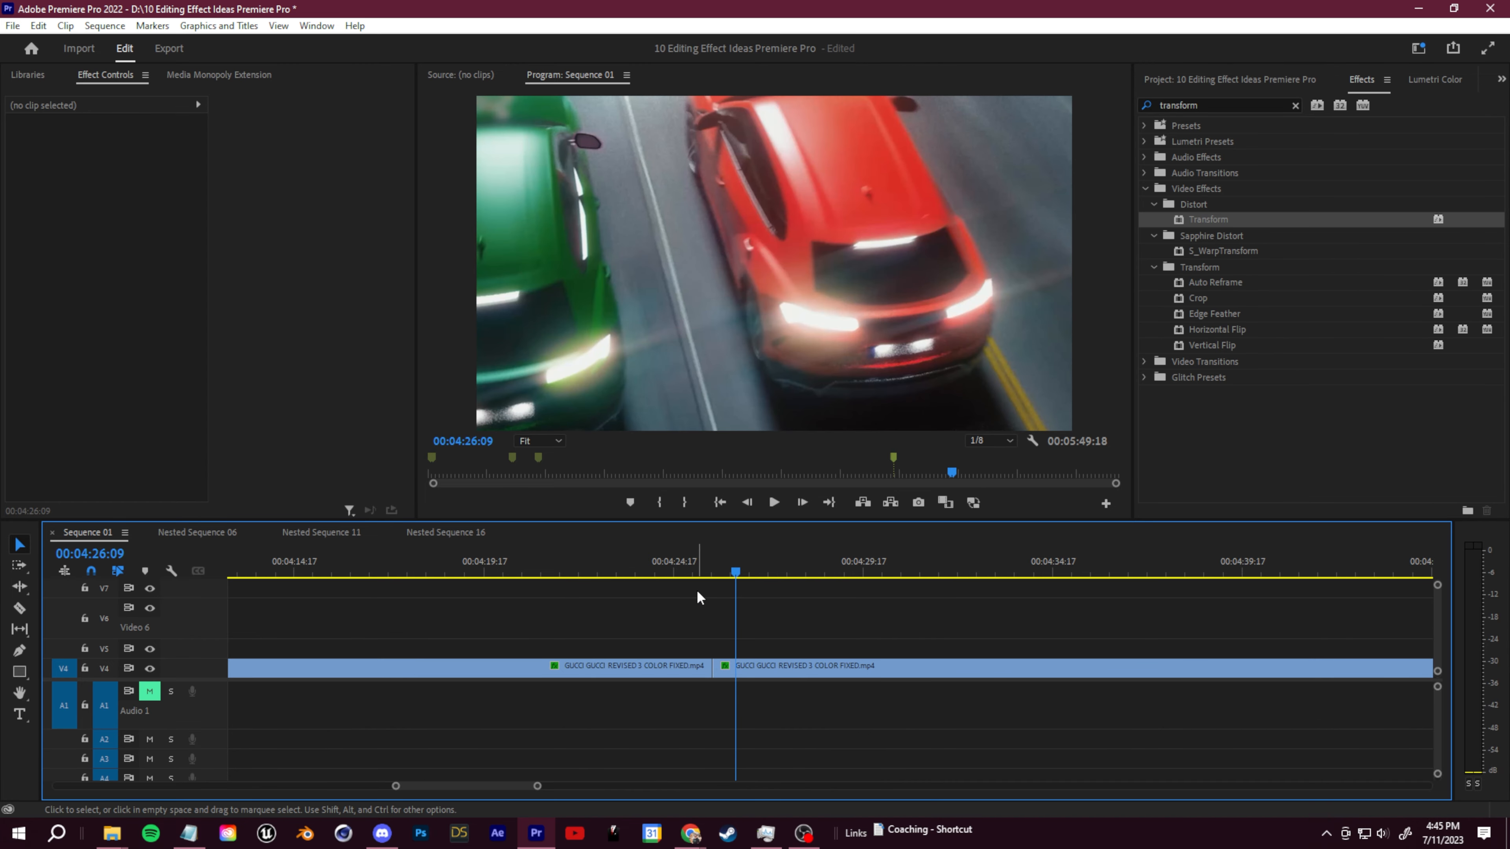
Cut the car clip at 00:04:27:02 and select the segment that starts at 00:04:25:18.
mouse_move(698, 598)
left_mouse_down()
mouse_move(768, 594)
mouse_move(705, 576)
mouse_move(526, 576)
mouse_move(742, 575)
mouse_move(583, 630)
mouse_move(651, 608)
mouse_move(644, 584)
mouse_move(718, 580)
mouse_move(701, 587)
left_mouse_up()
key("c")
left_click(763, 669)
key("v")
left_click(727, 666)
scroll(719, 660, "up", 3)
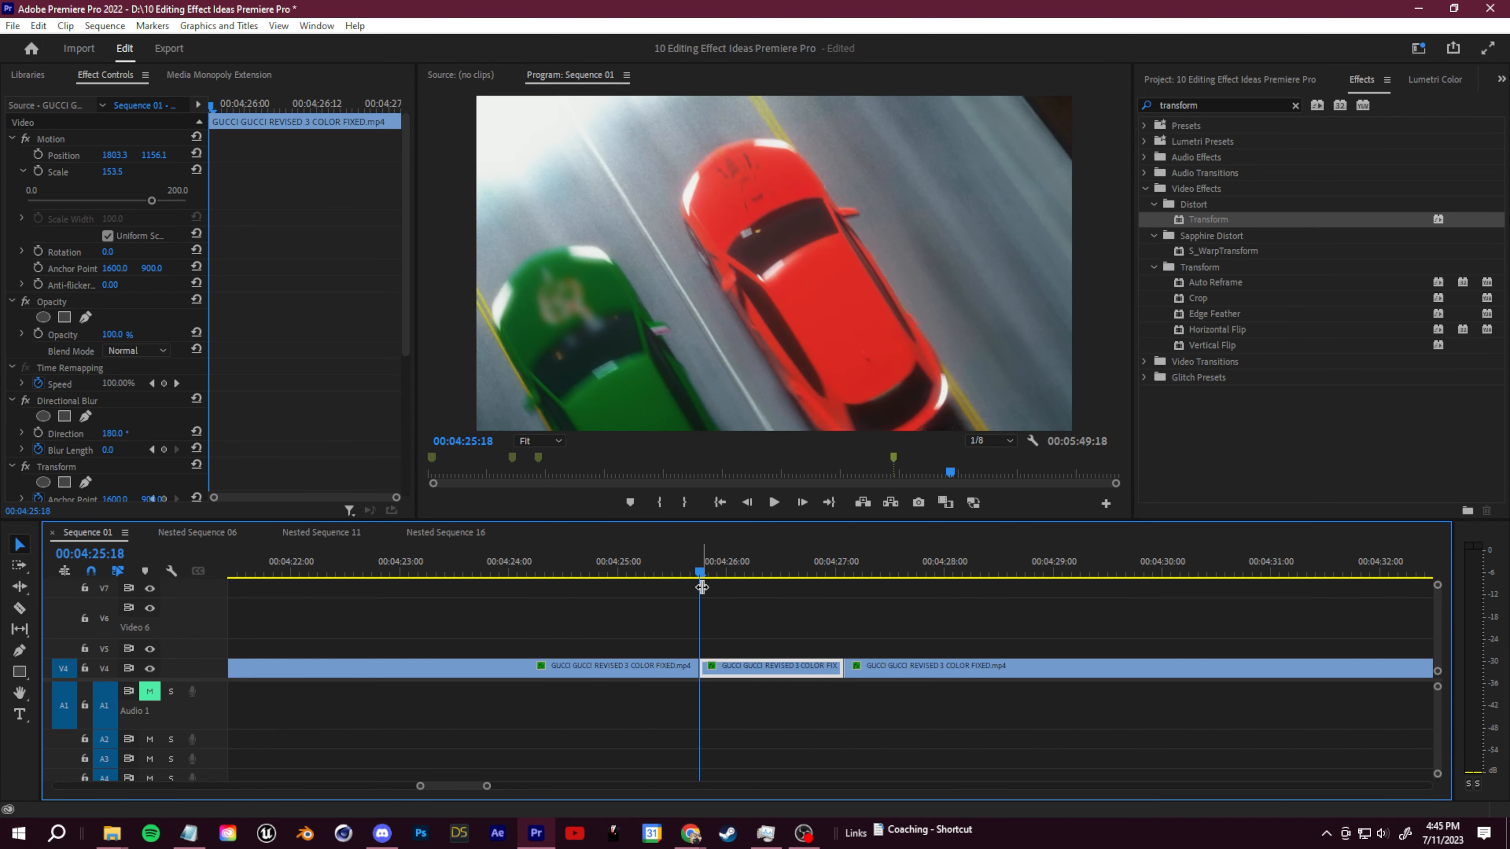
Duplicate the car segment onto V5 and remove the Directional Blur and Transform effects from the copy.
left_click(744, 625)
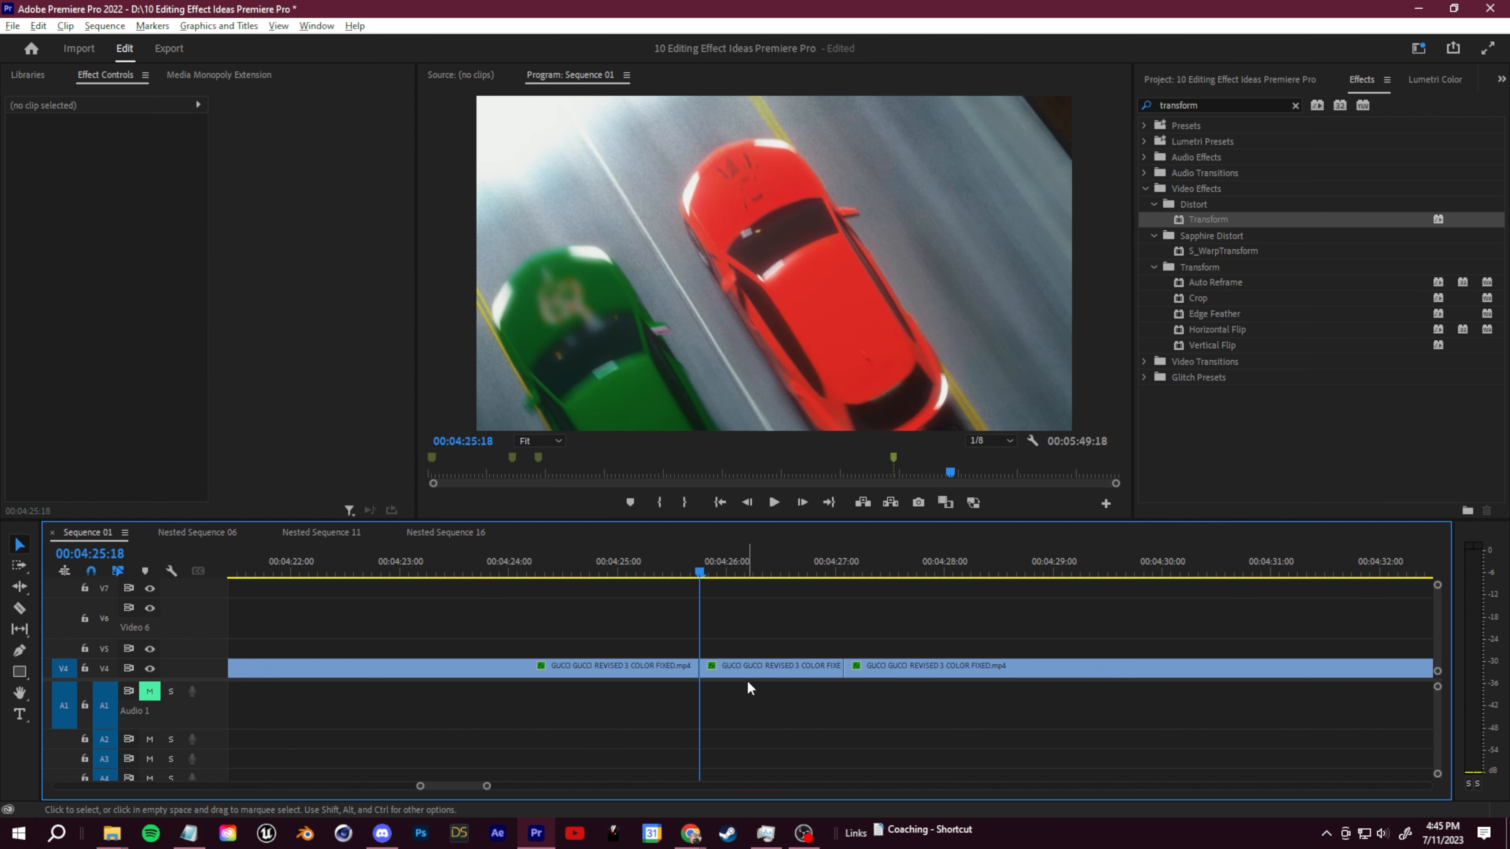
left_click_drag(741, 673, 765, 656)
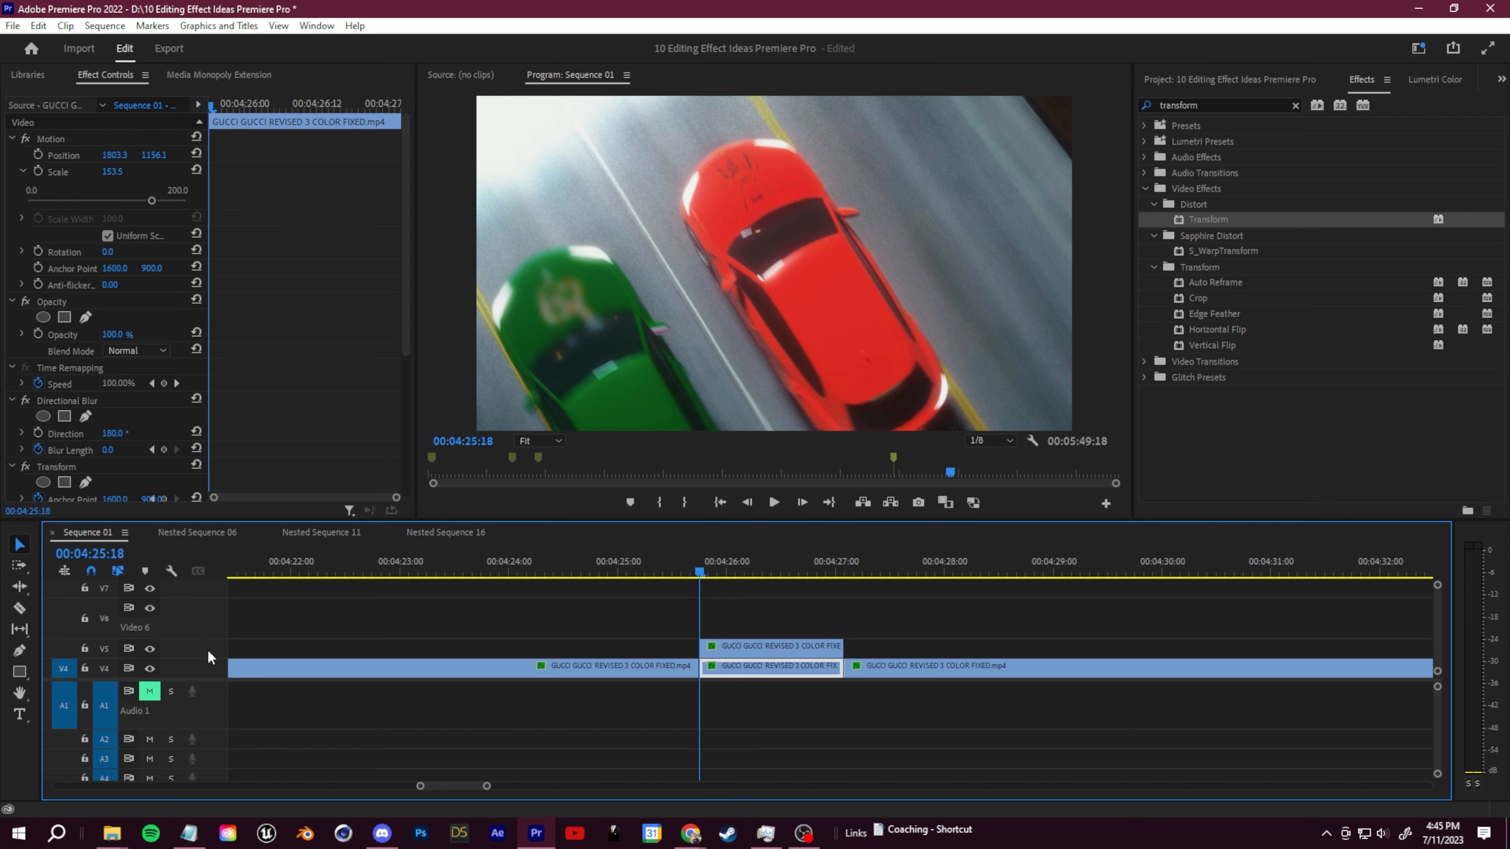
left_click(773, 649)
left_click(71, 183)
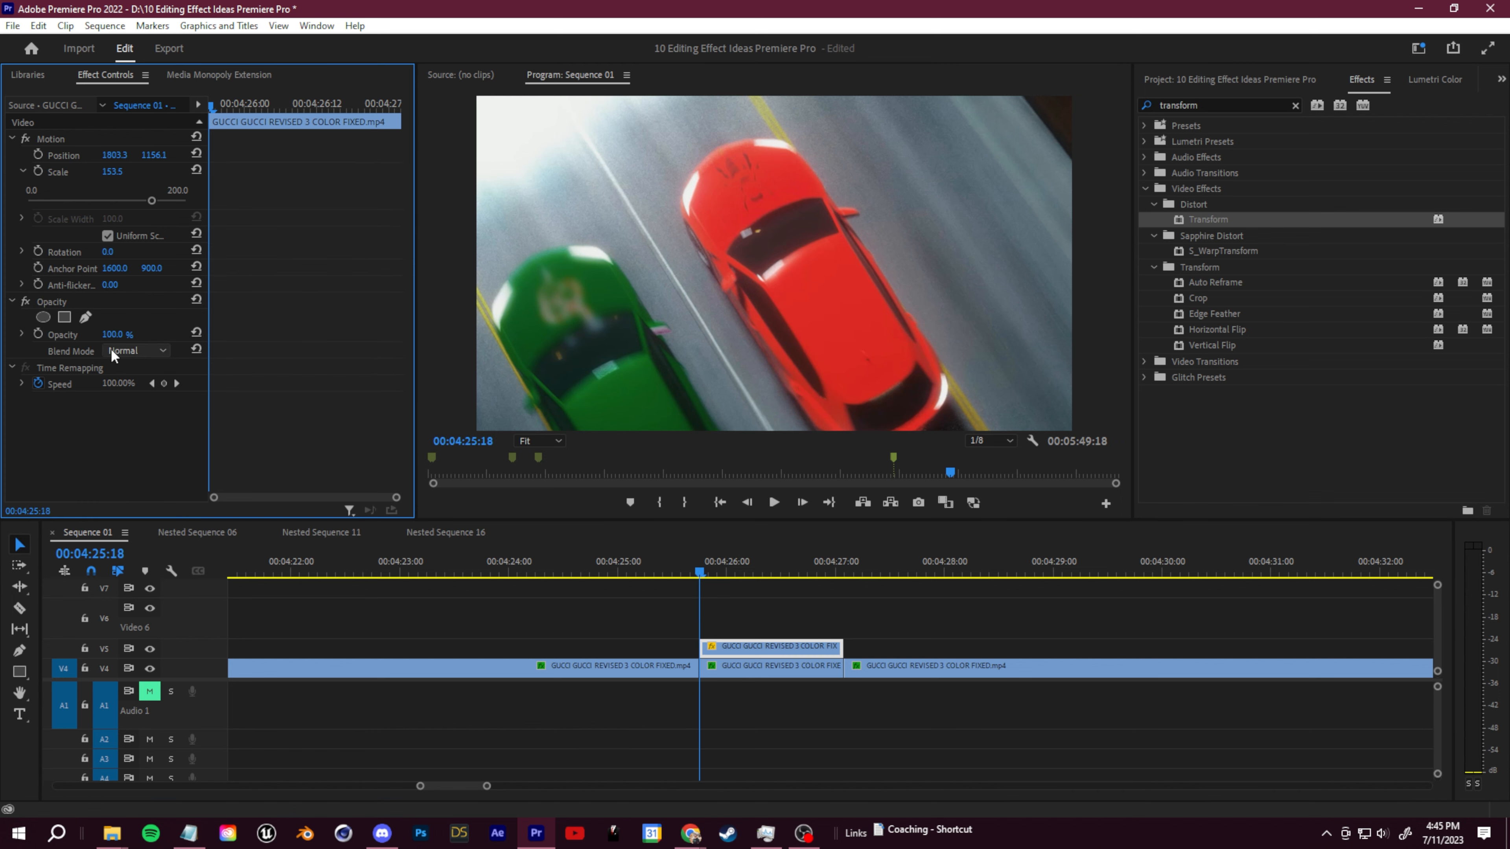
Search the effects for "extract" and apply Extract to the car segment's copy on V5.
key("shift+7")
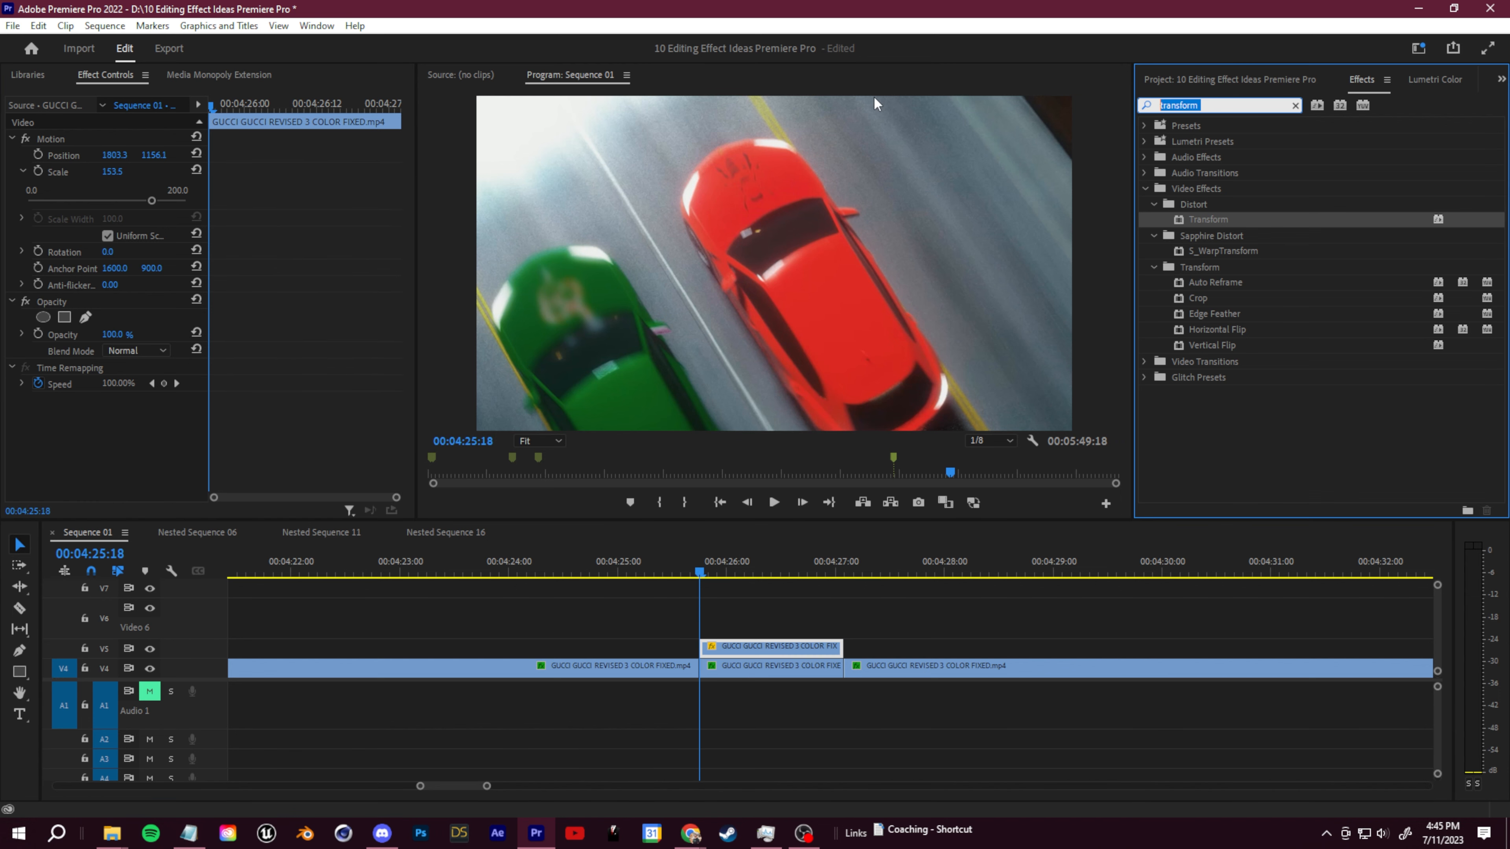
type("extract")
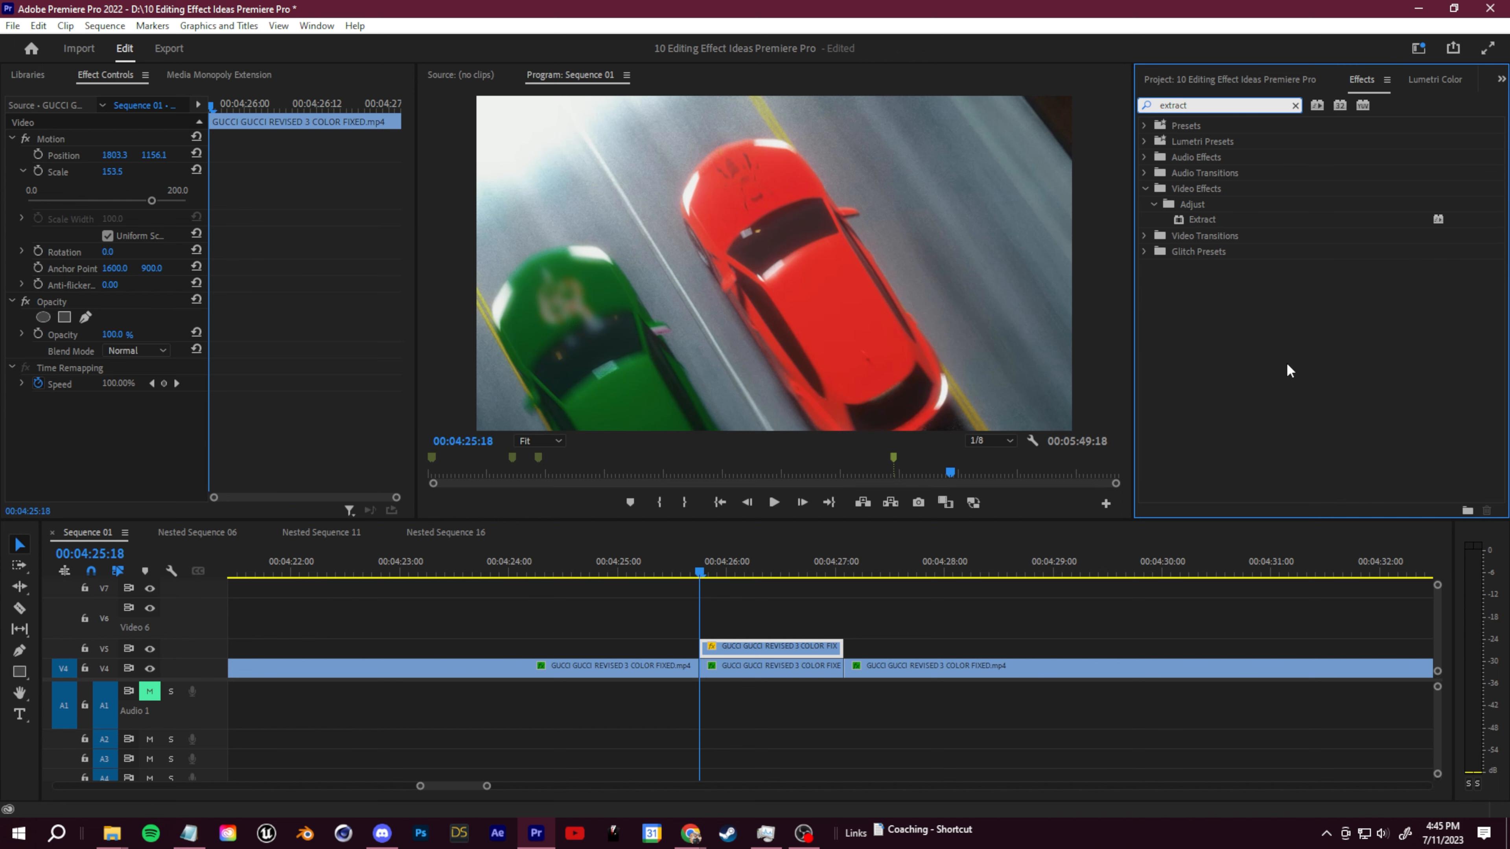
left_click_drag(1217, 224, 775, 647)
scroll(314, 278, "down", 1)
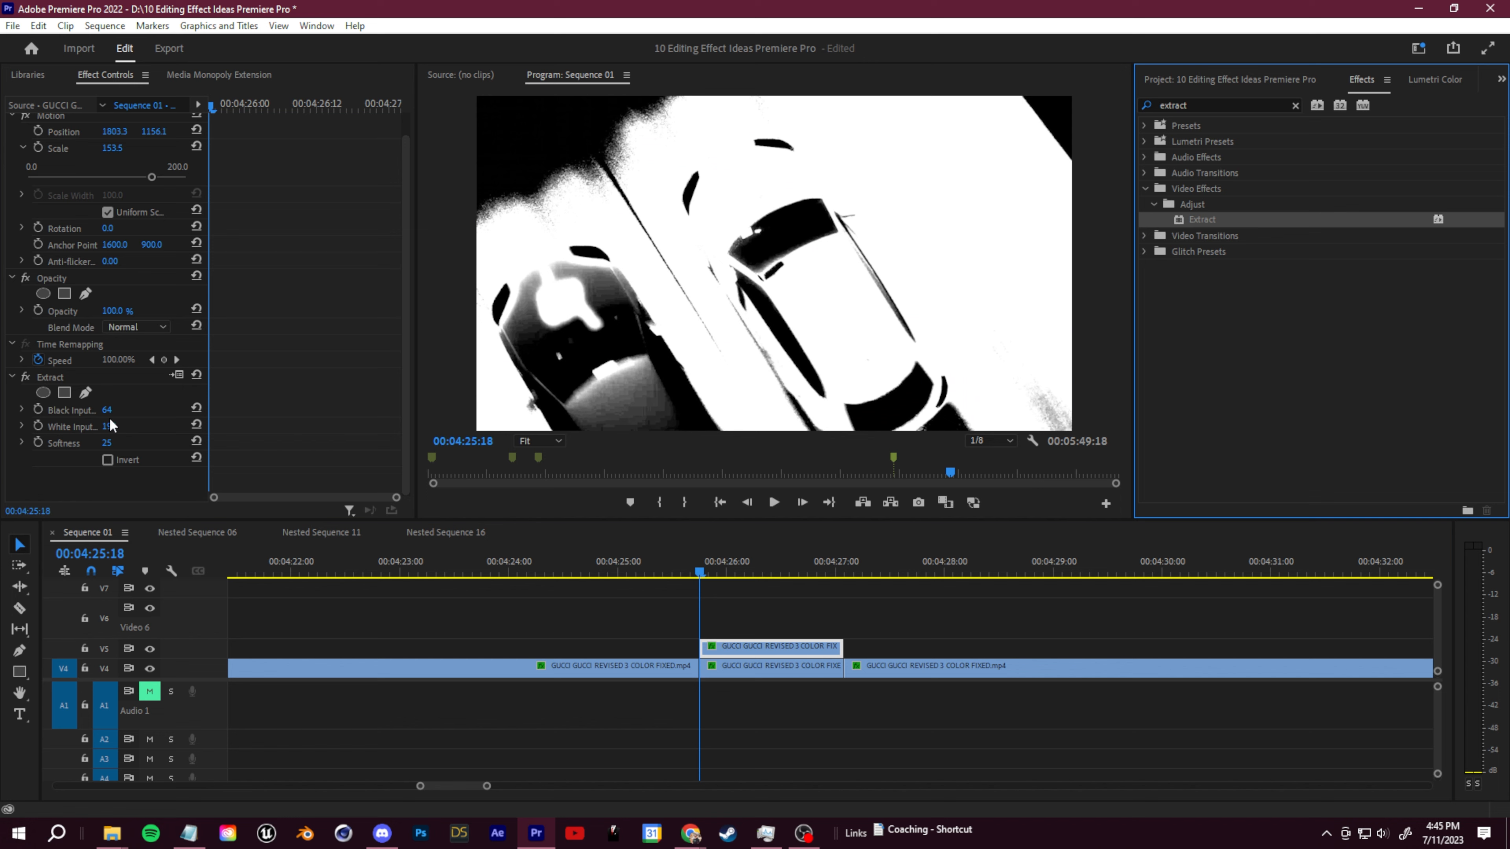
Set the Extract effect's Black Input Level and White Input Level to 0.
left_click(21, 426)
left_click(22, 410)
scroll(167, 417, "down", 3)
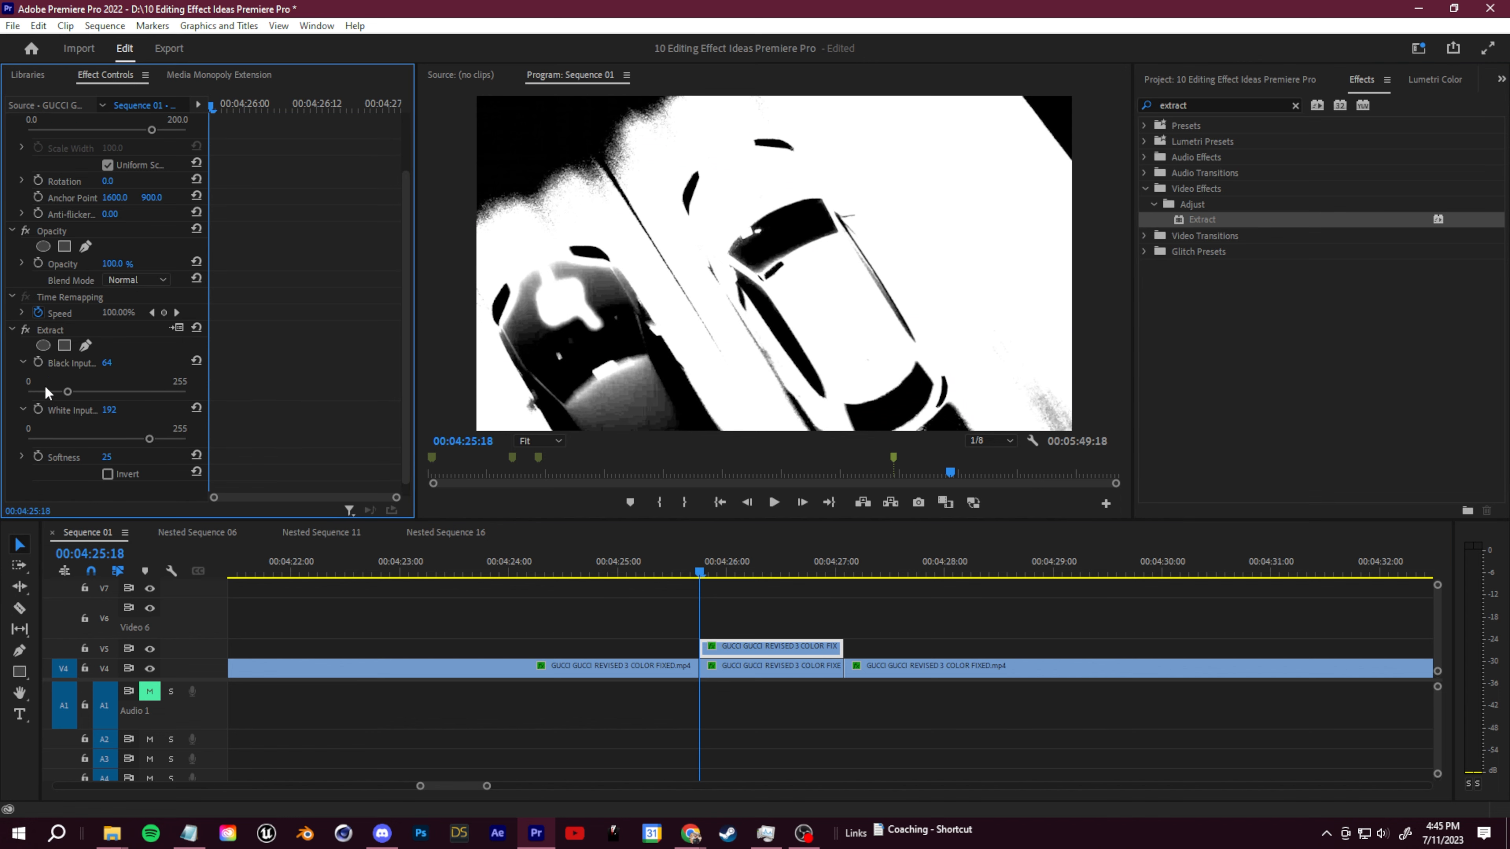
left_click_drag(68, 392, 8, 401)
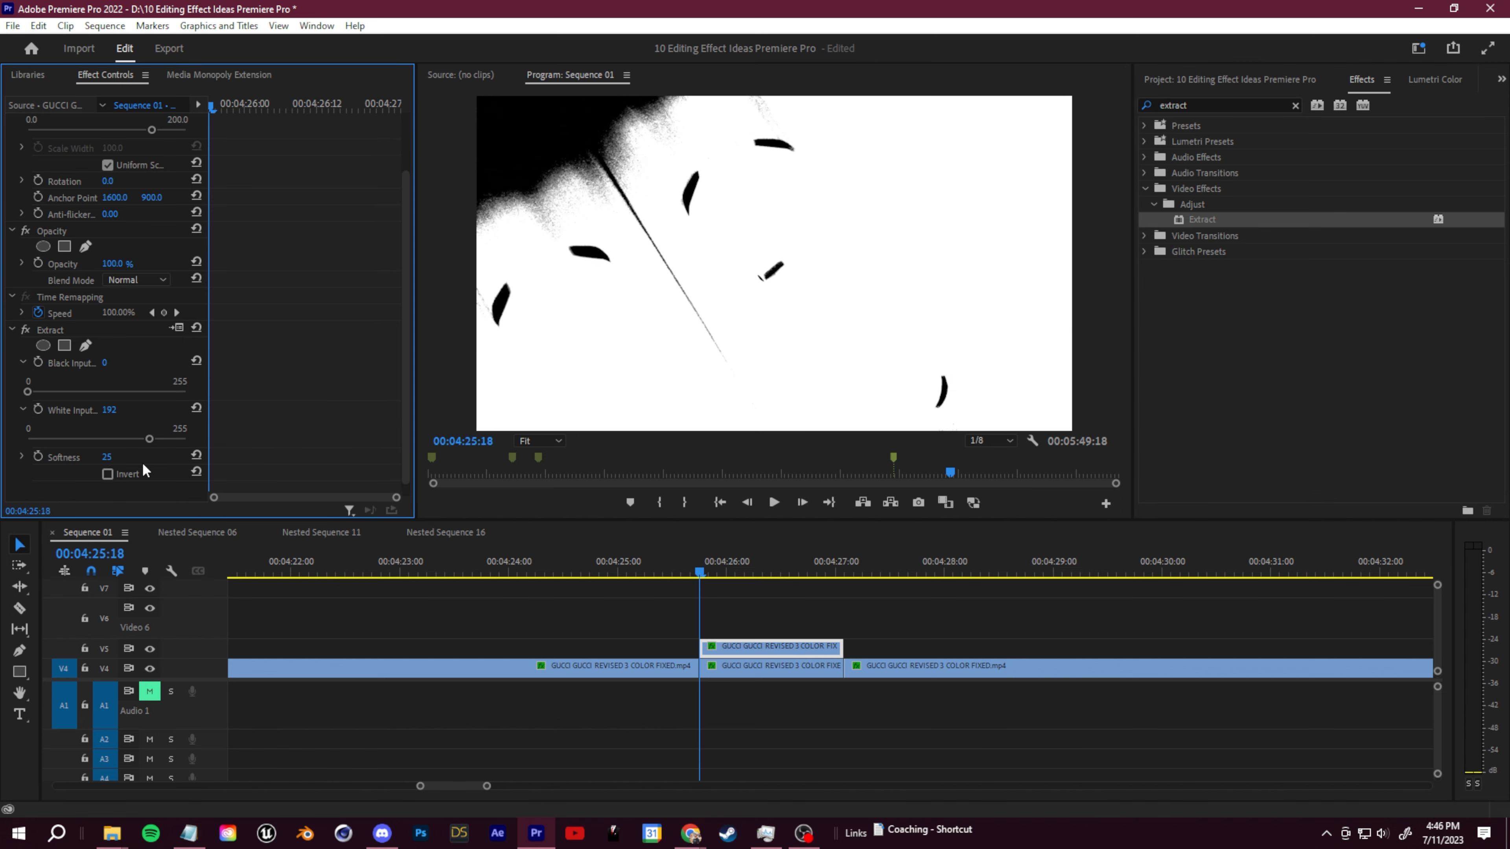
left_click_drag(149, 440, 40, 448)
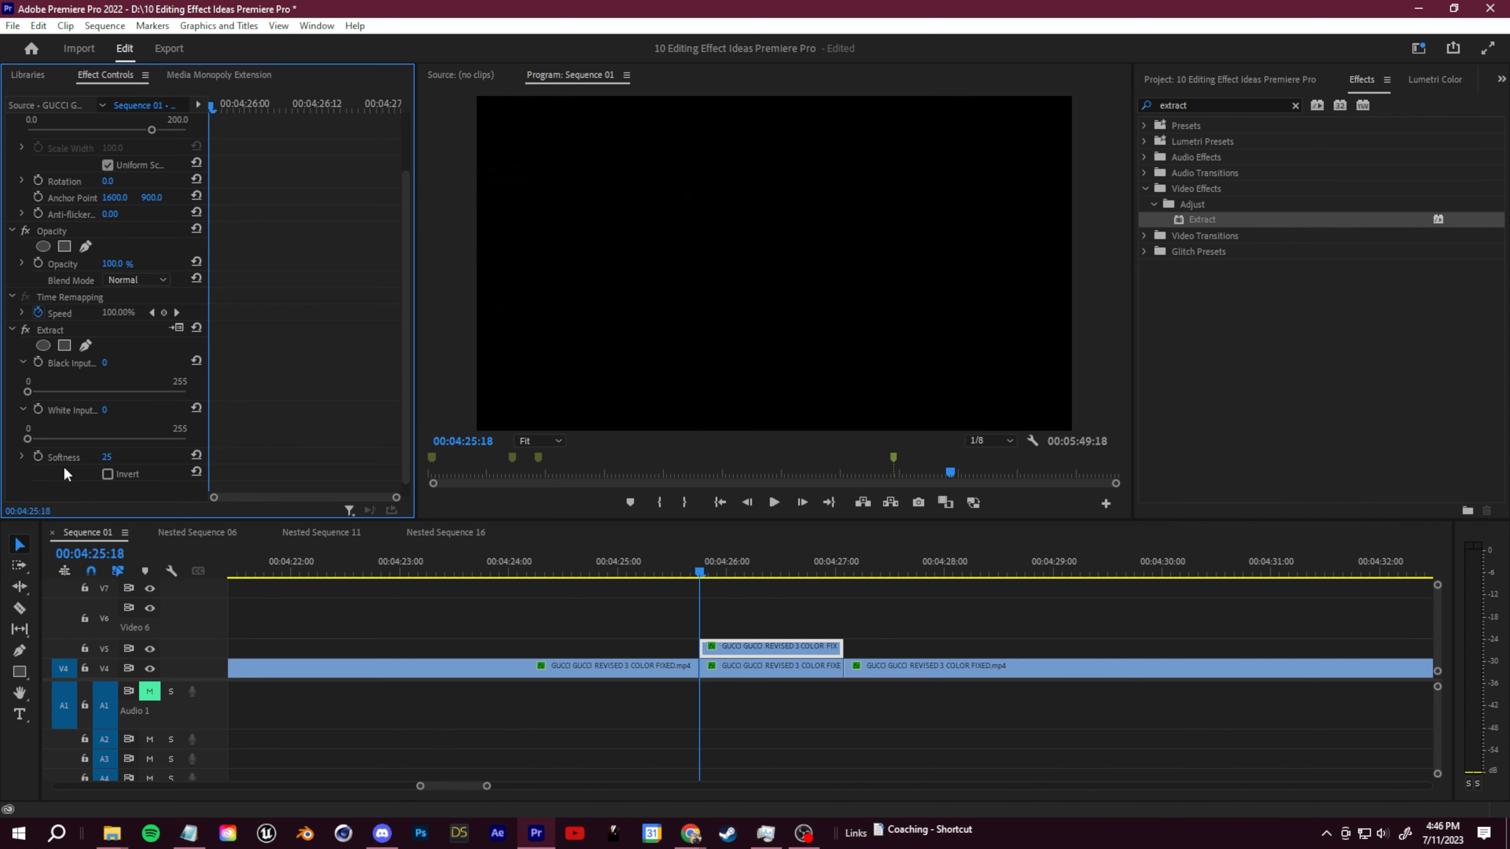
Add a marker at 00:04:25:18 and keyframe Extract's White Input Level from 0 there to 255 at 00:04:27:01.
left_click(630, 502)
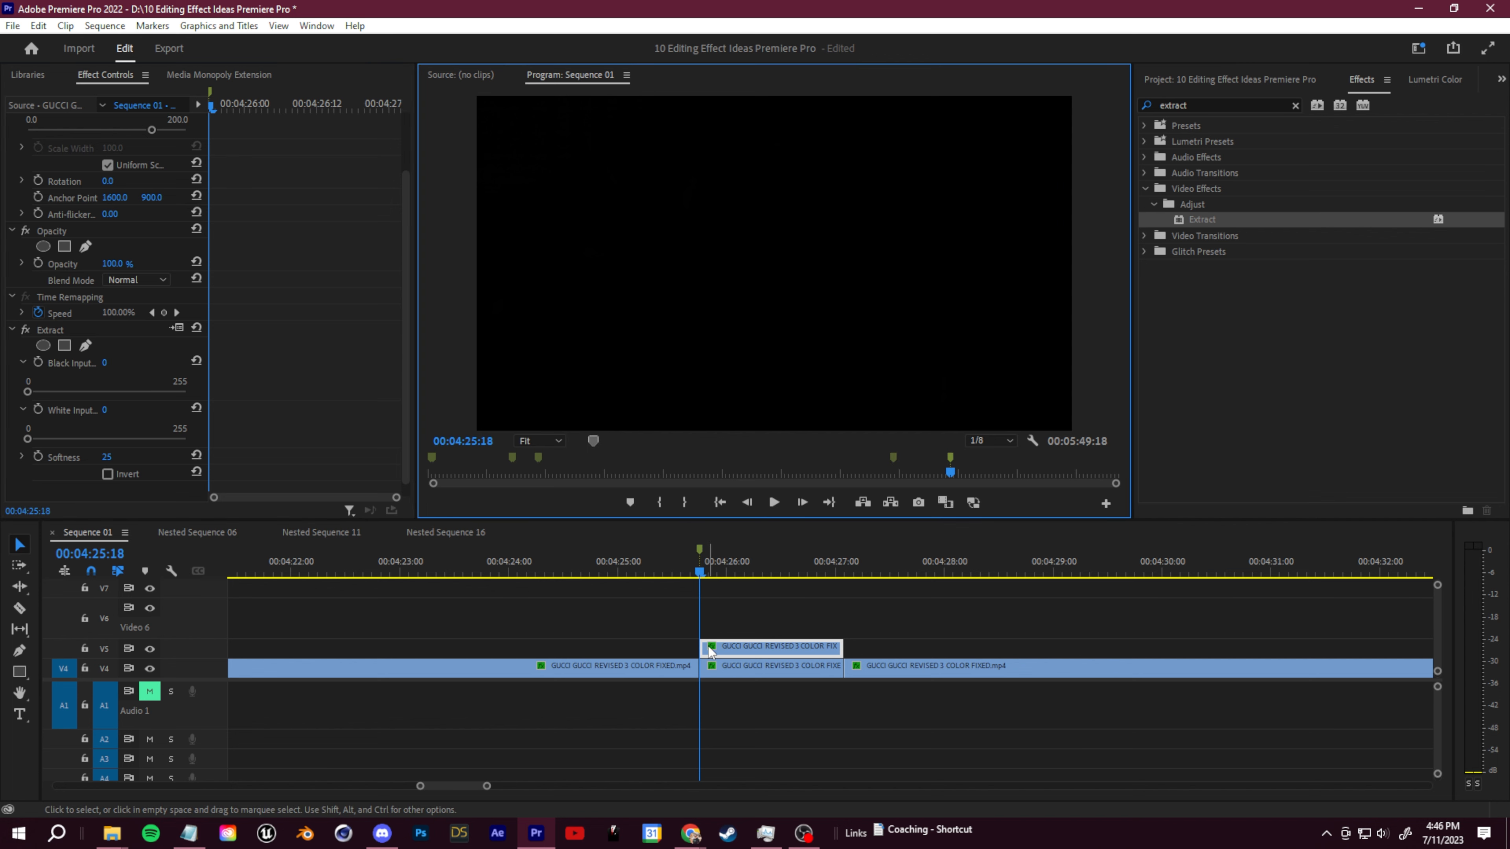
left_click(38, 410)
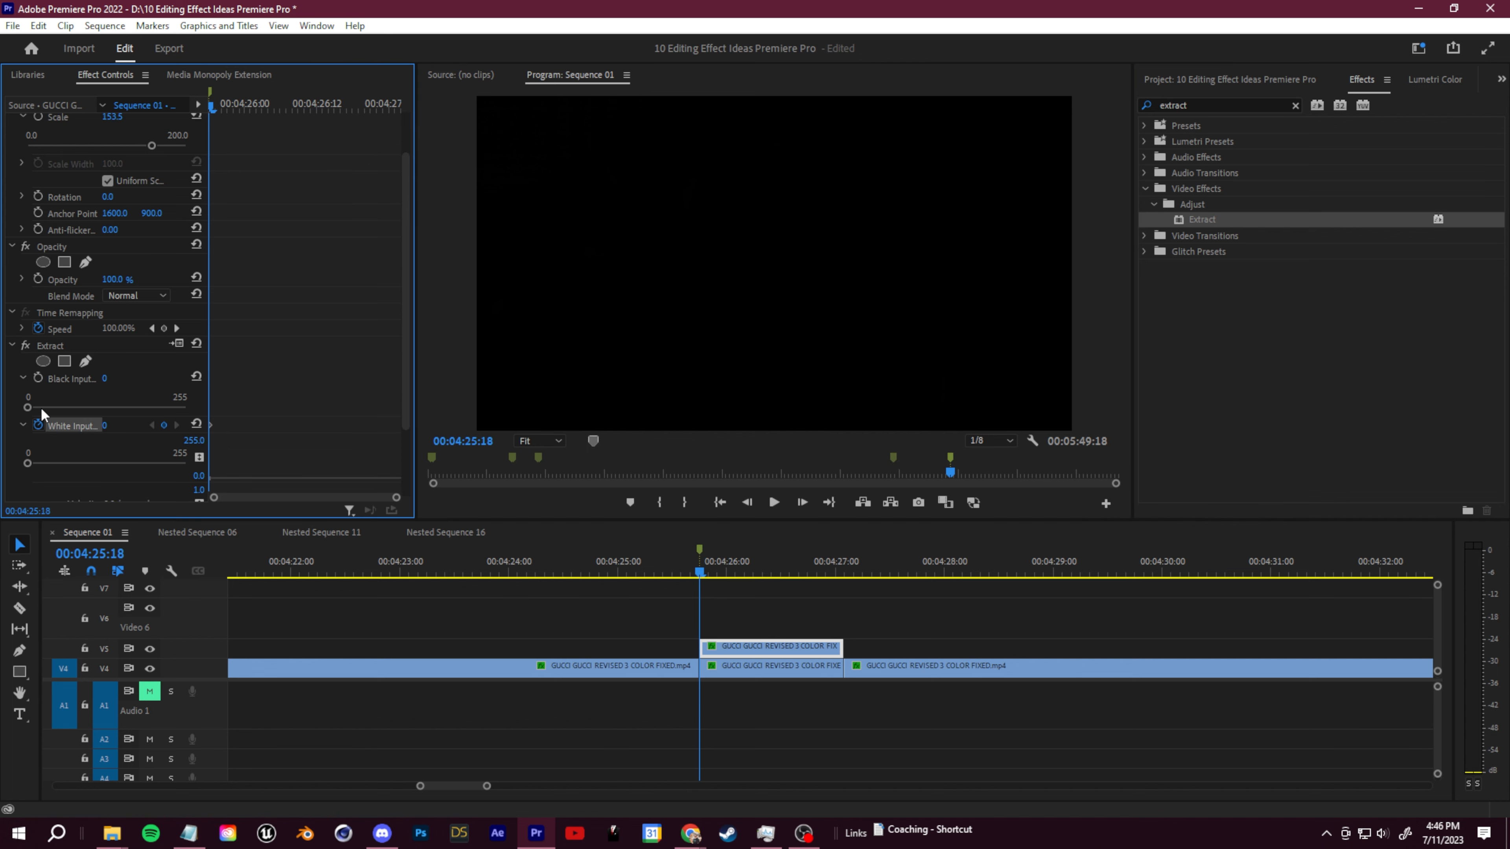
left_click(795, 574)
left_click_drag(797, 586, 843, 578)
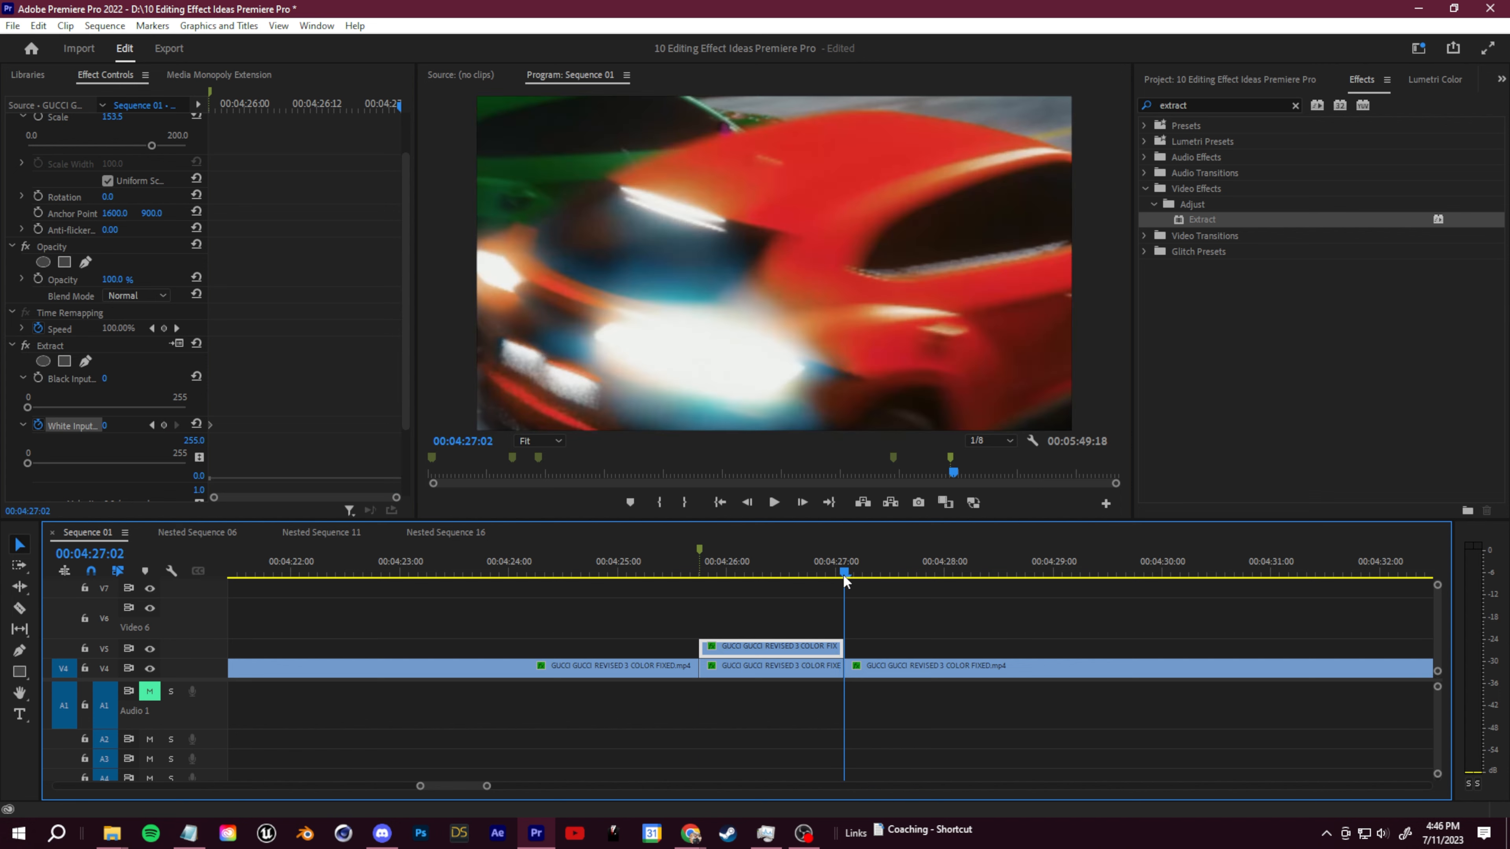
left_click_drag(179, 463, 93, 464)
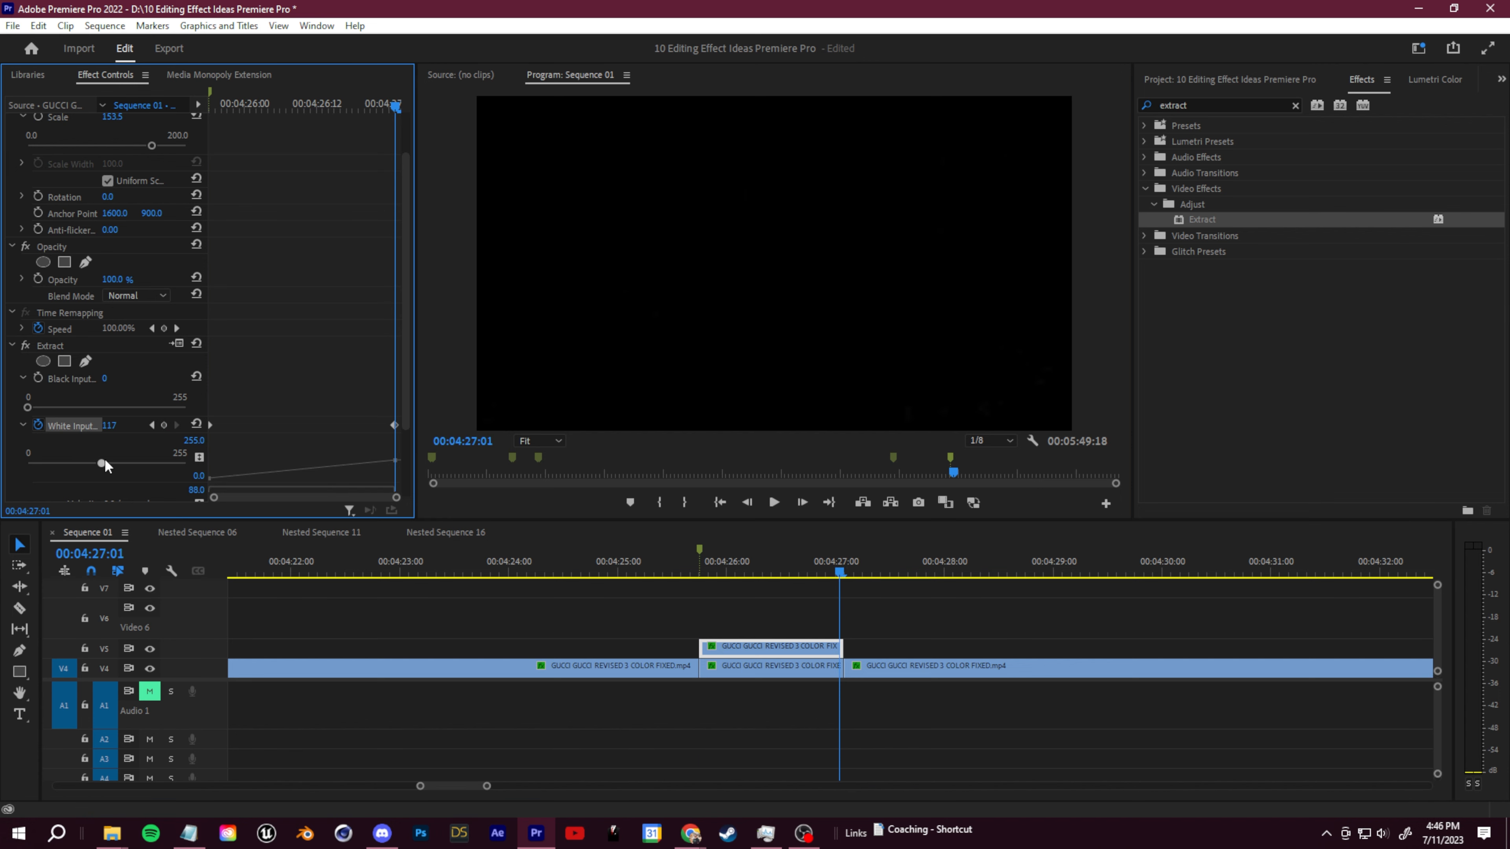
Search the effects for "find edges", apply Find Edges to the V5 car segment, and enable its Invert option.
left_click_drag(765, 586, 731, 586)
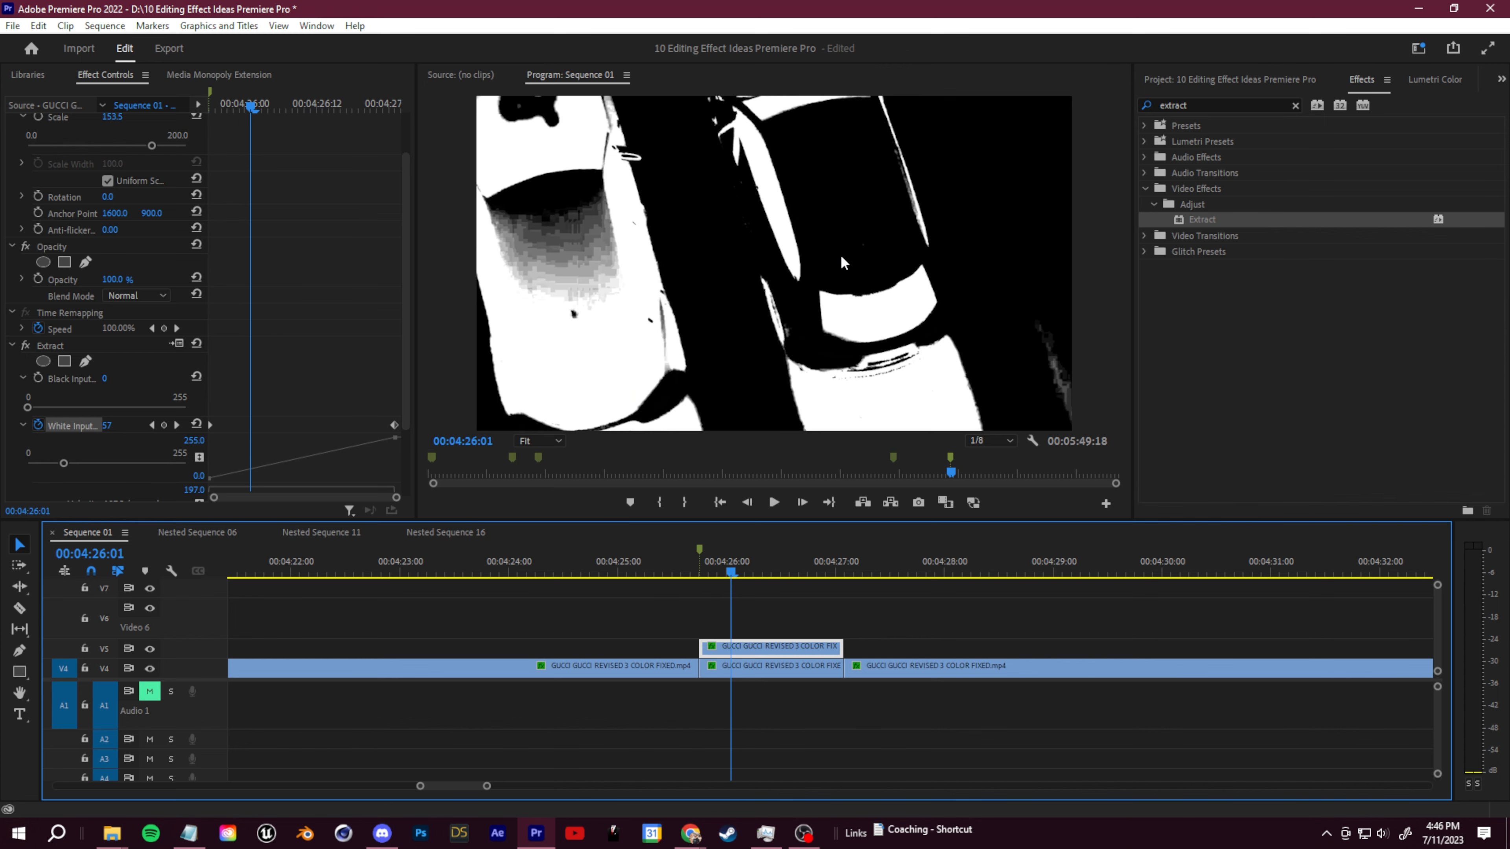
left_click(1242, 104)
type("find")
left_click_drag(1213, 251, 790, 654)
left_click_drag(402, 319, 409, 466)
left_click(108, 444)
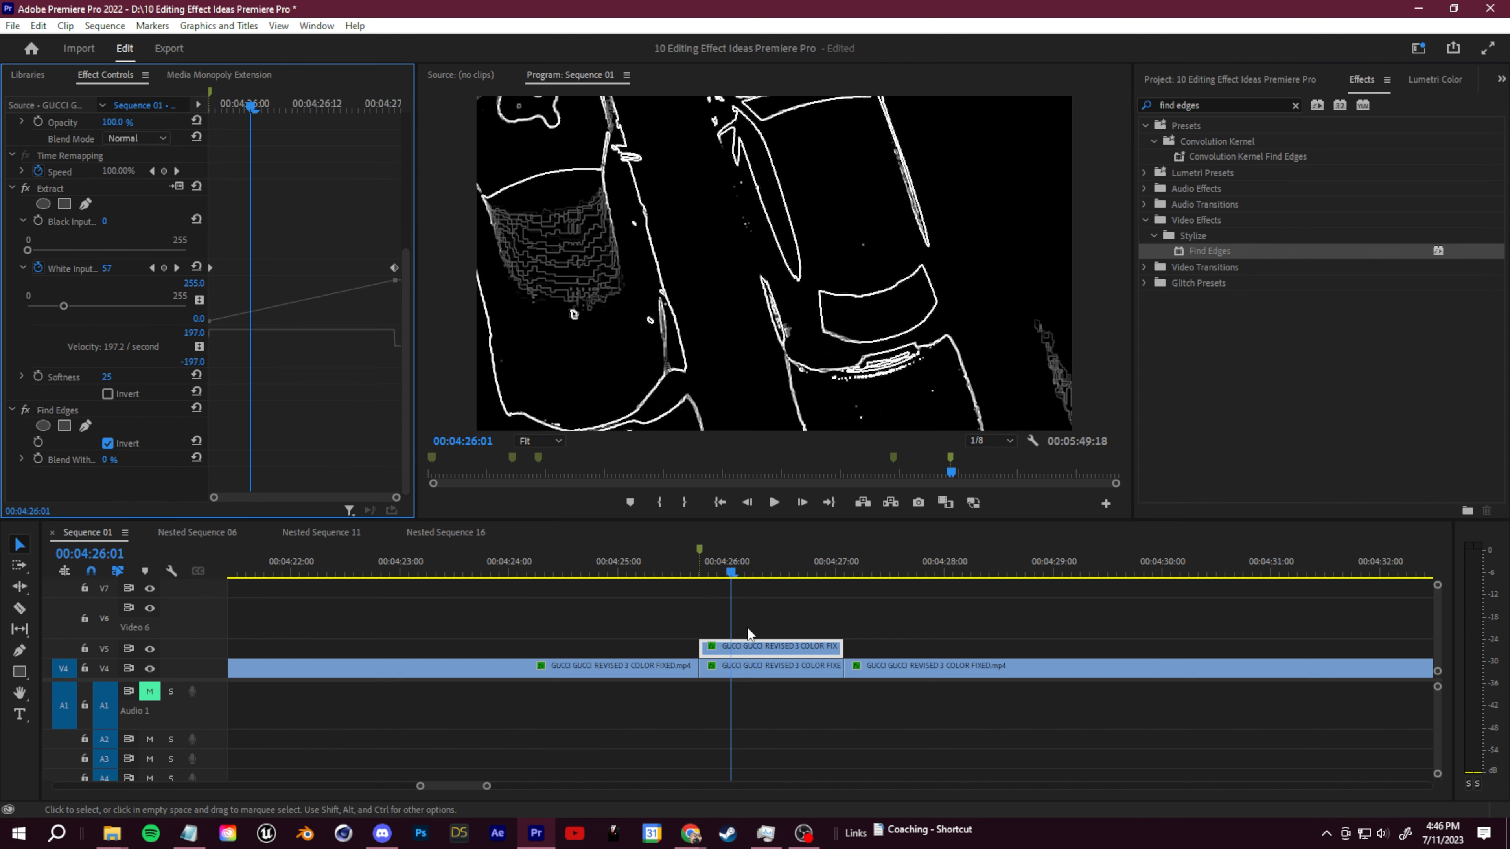
Preview the edge outlines at several points across the V5 car segment and bring up the Lumetri Color controls.
left_click_drag(727, 572, 763, 574)
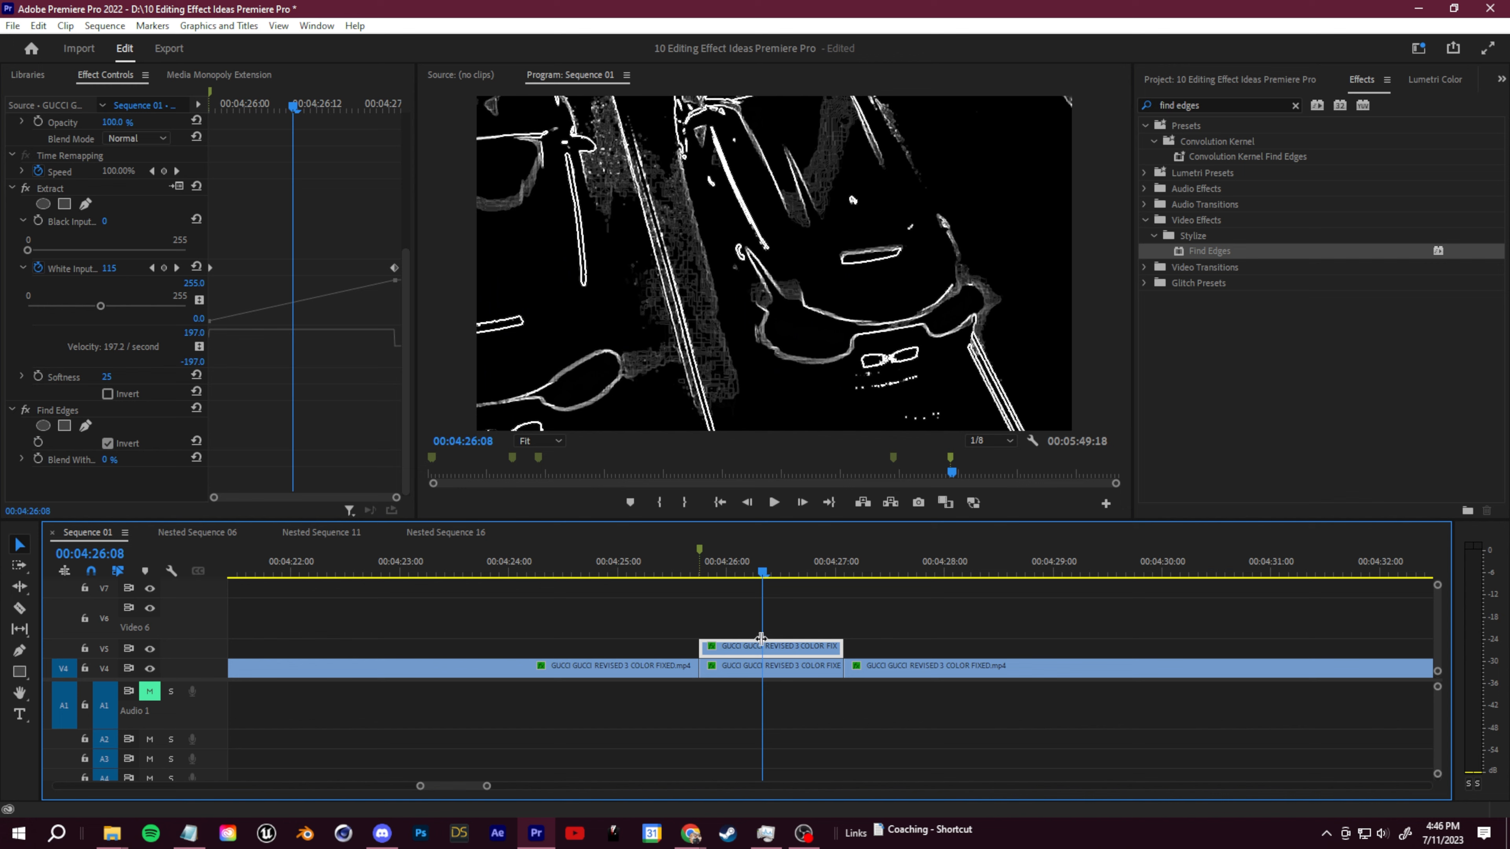
left_click(798, 574)
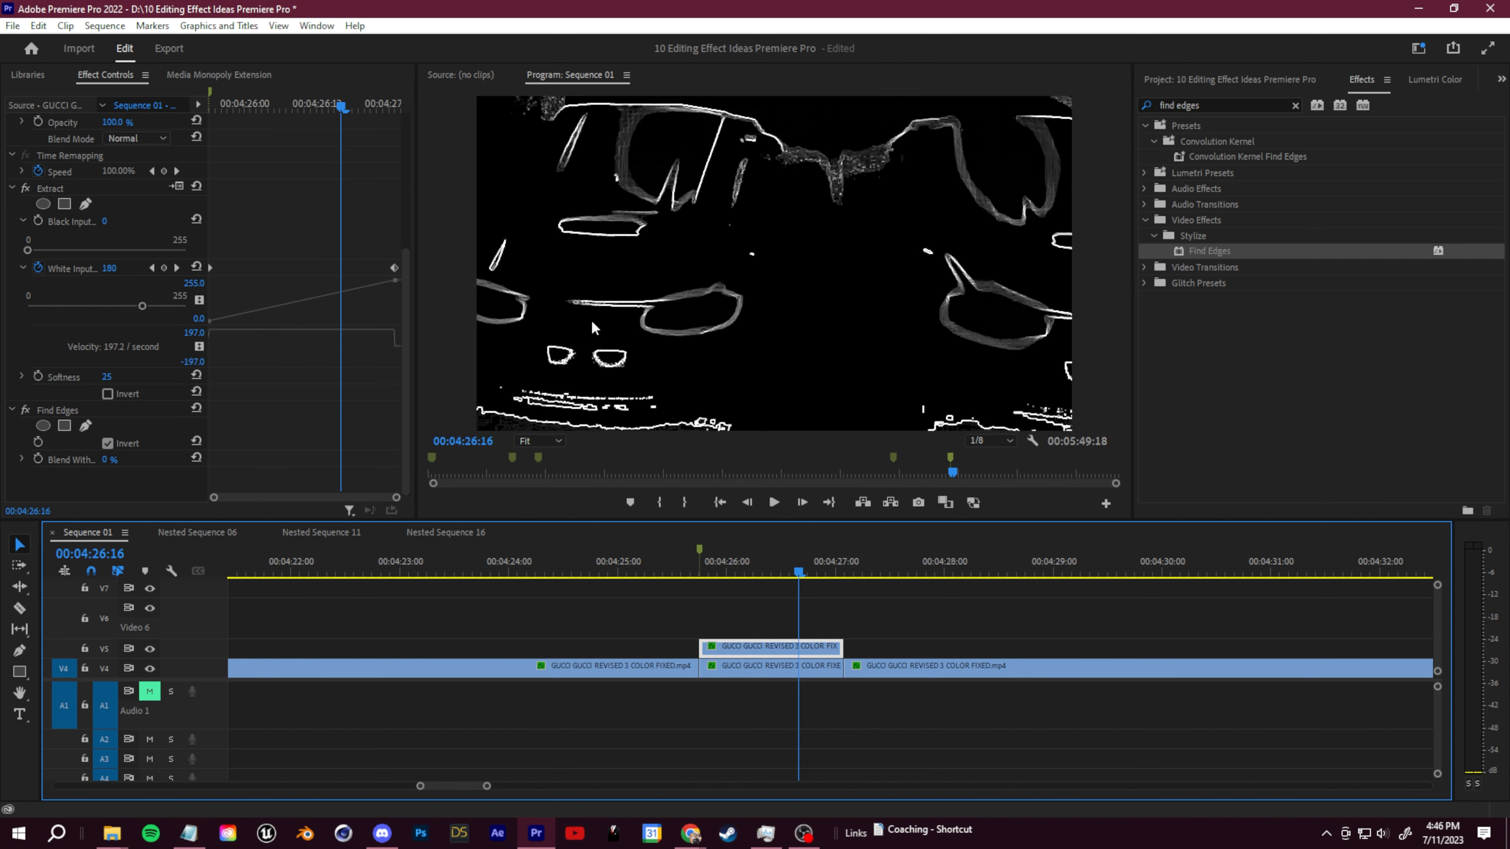
left_click_drag(772, 575, 732, 575)
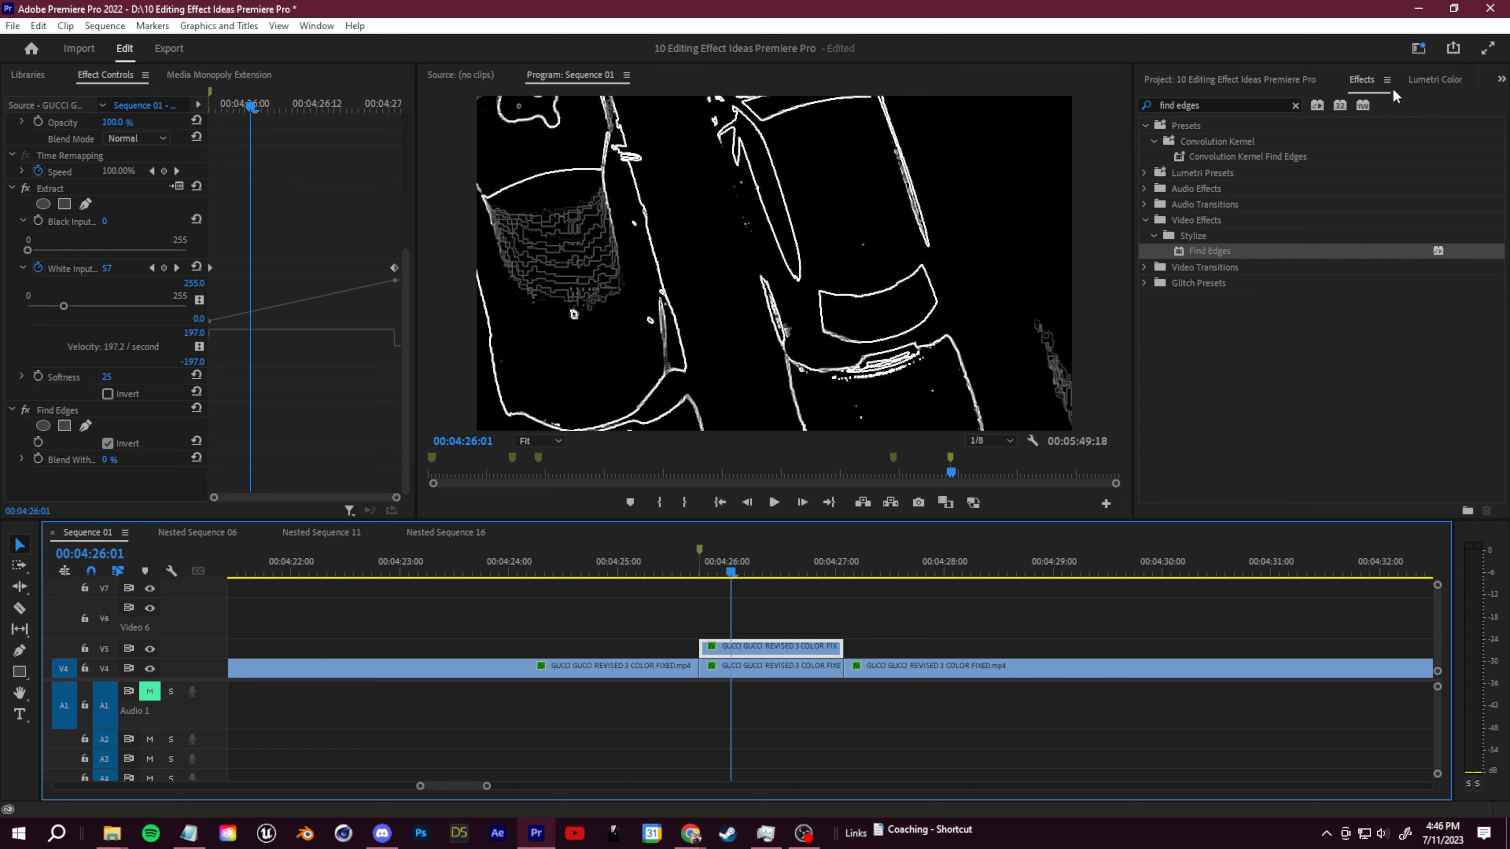
left_click(1435, 82)
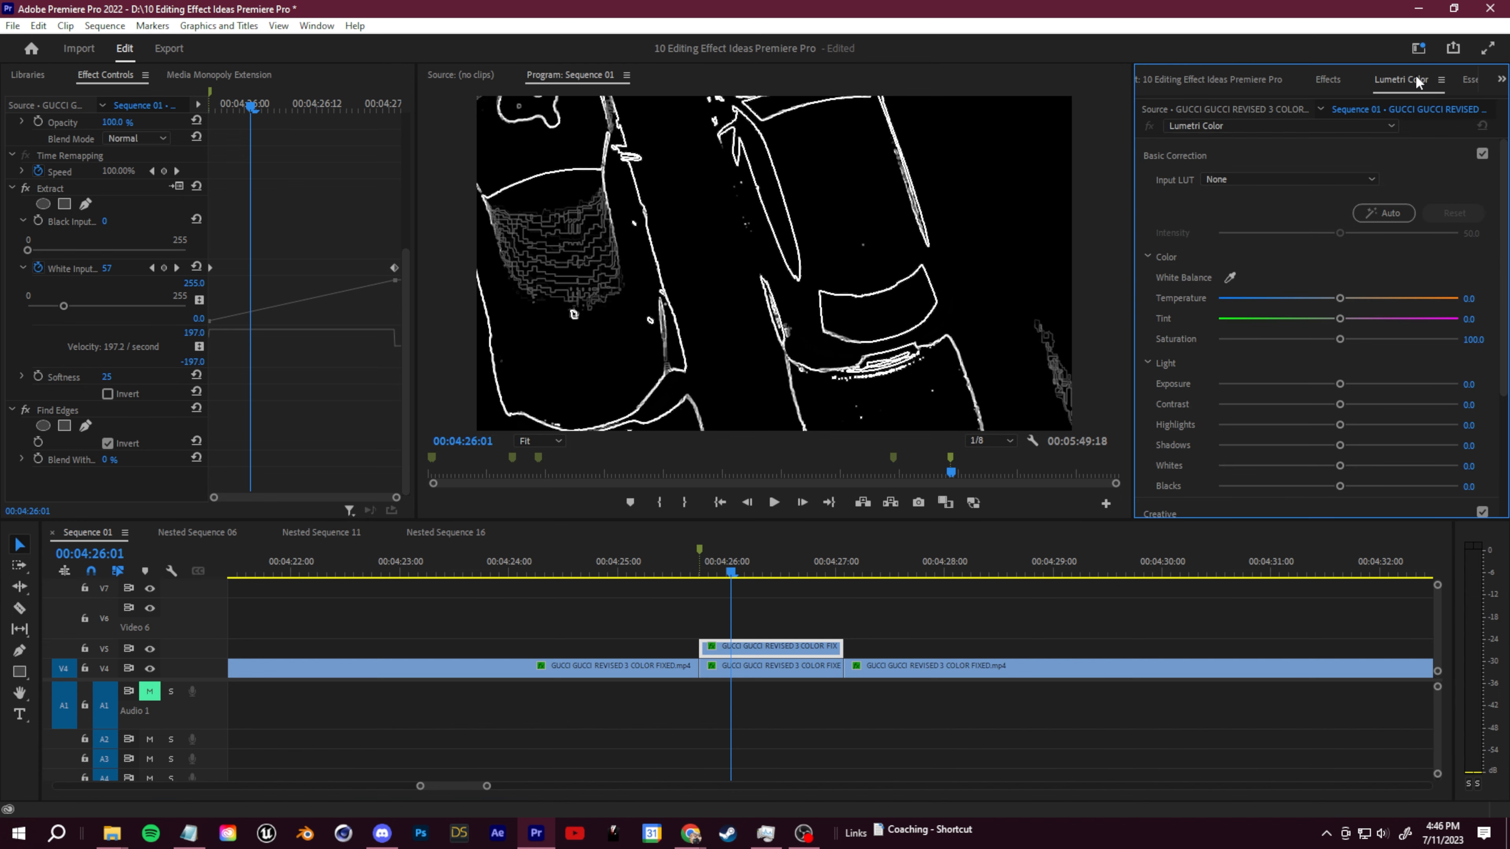
left_click(315, 26)
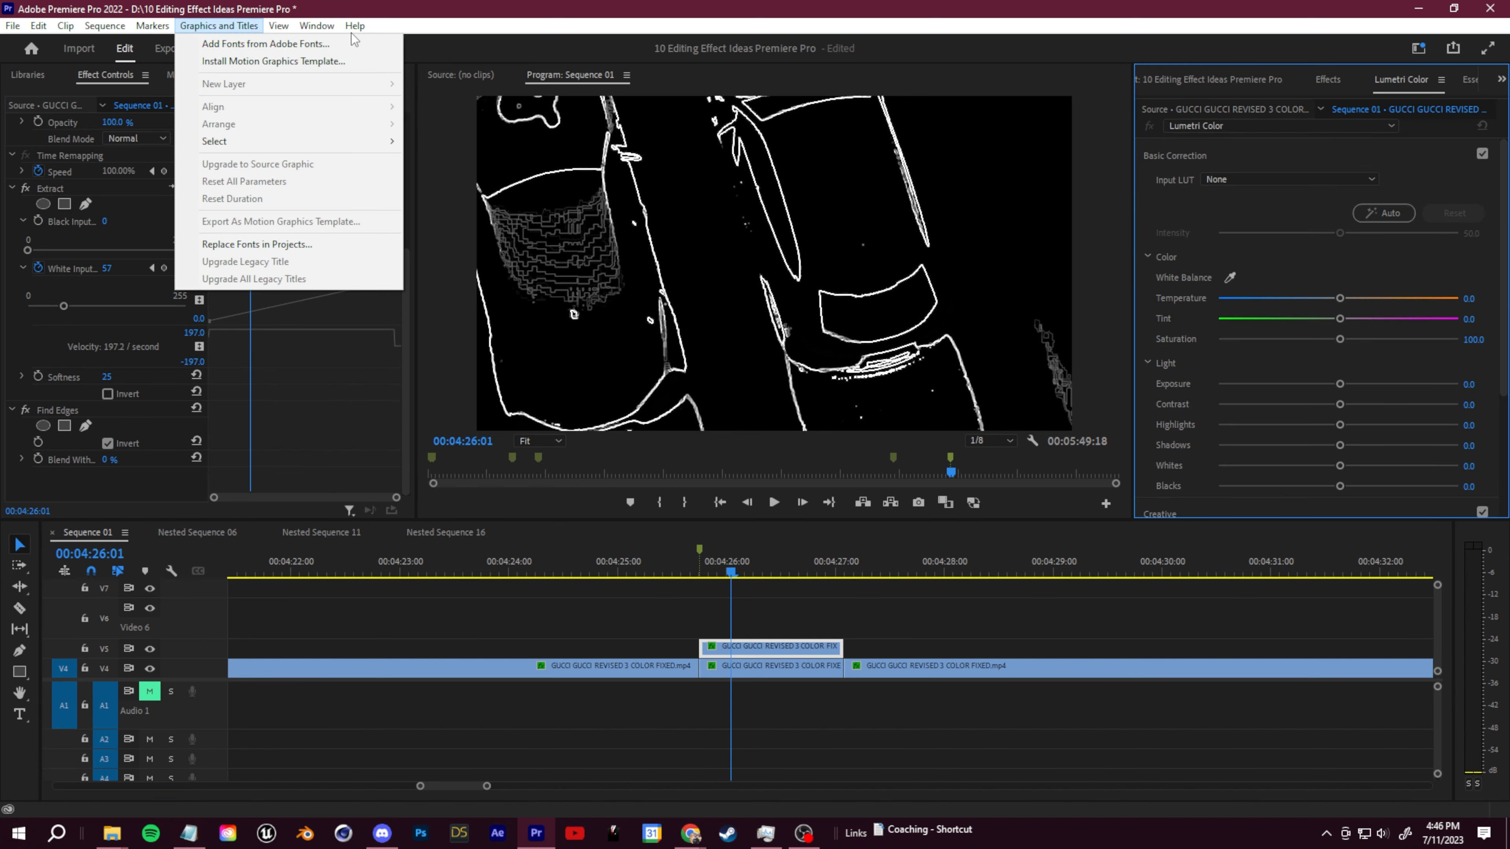
mouse_move(475, 43)
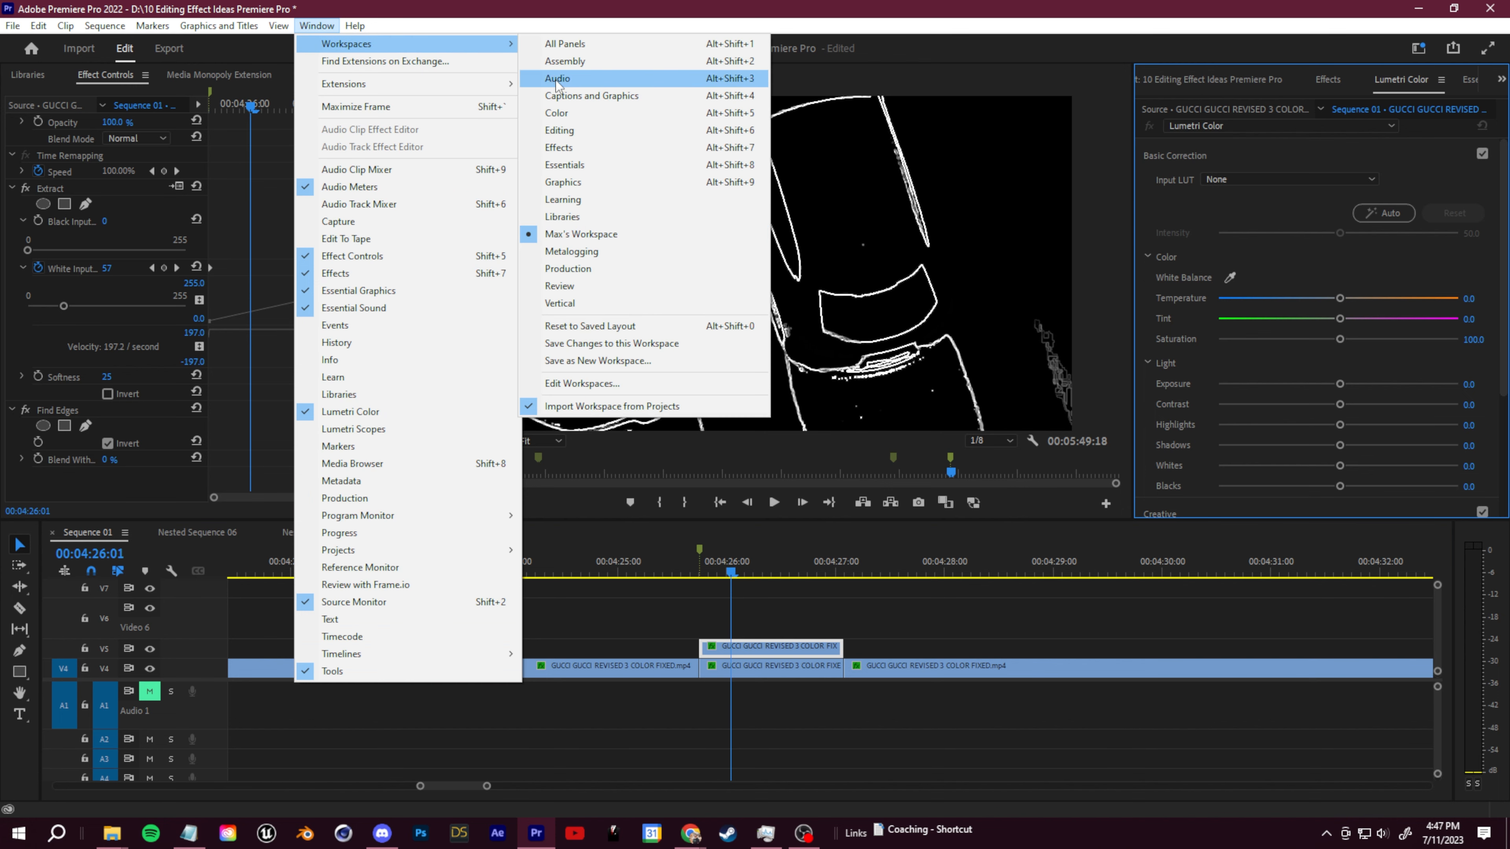
left_click(880, 11)
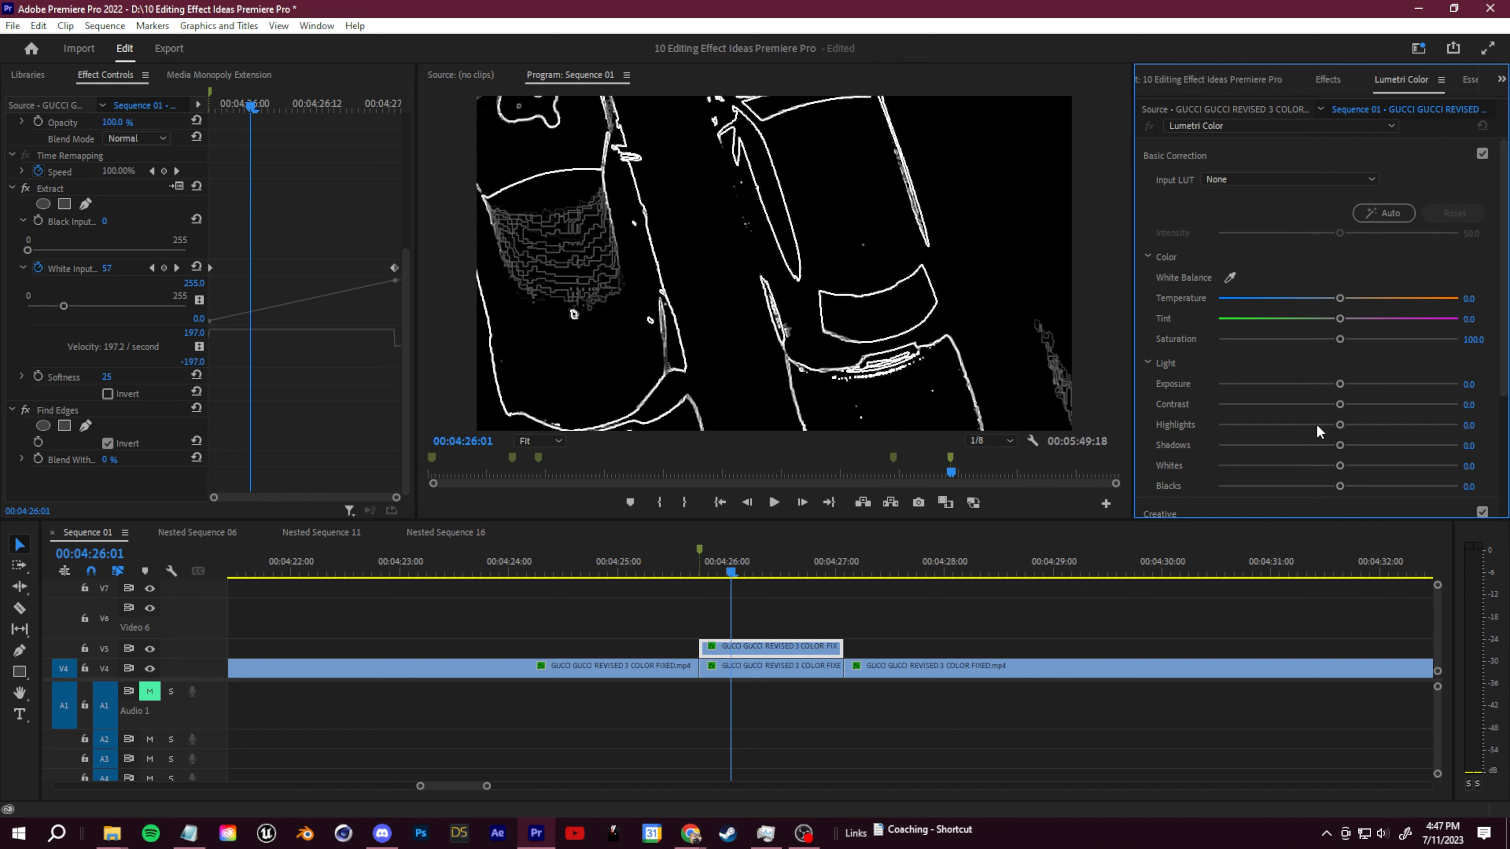
In Lumetri Color for the V5 car segment, set Blacks, Whites and Shadows to -100 and lower Highlights and Exposure.
mouse_move(1340, 385)
left_mouse_down()
mouse_move(1383, 394)
mouse_move(1368, 389)
left_mouse_up()
scroll(1334, 437, "down", 1)
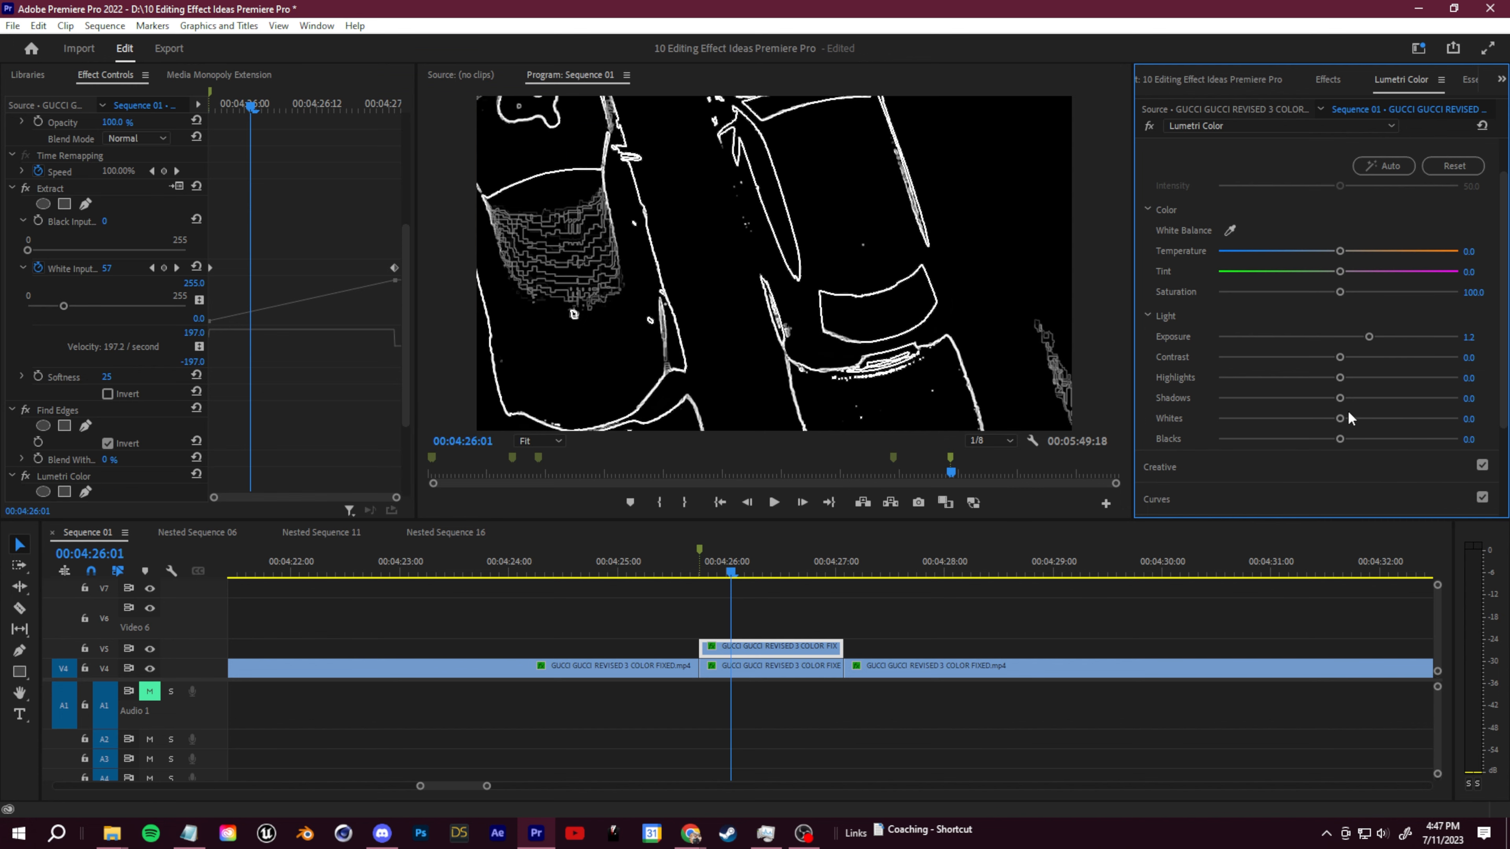
left_click_drag(1340, 439, 1137, 427)
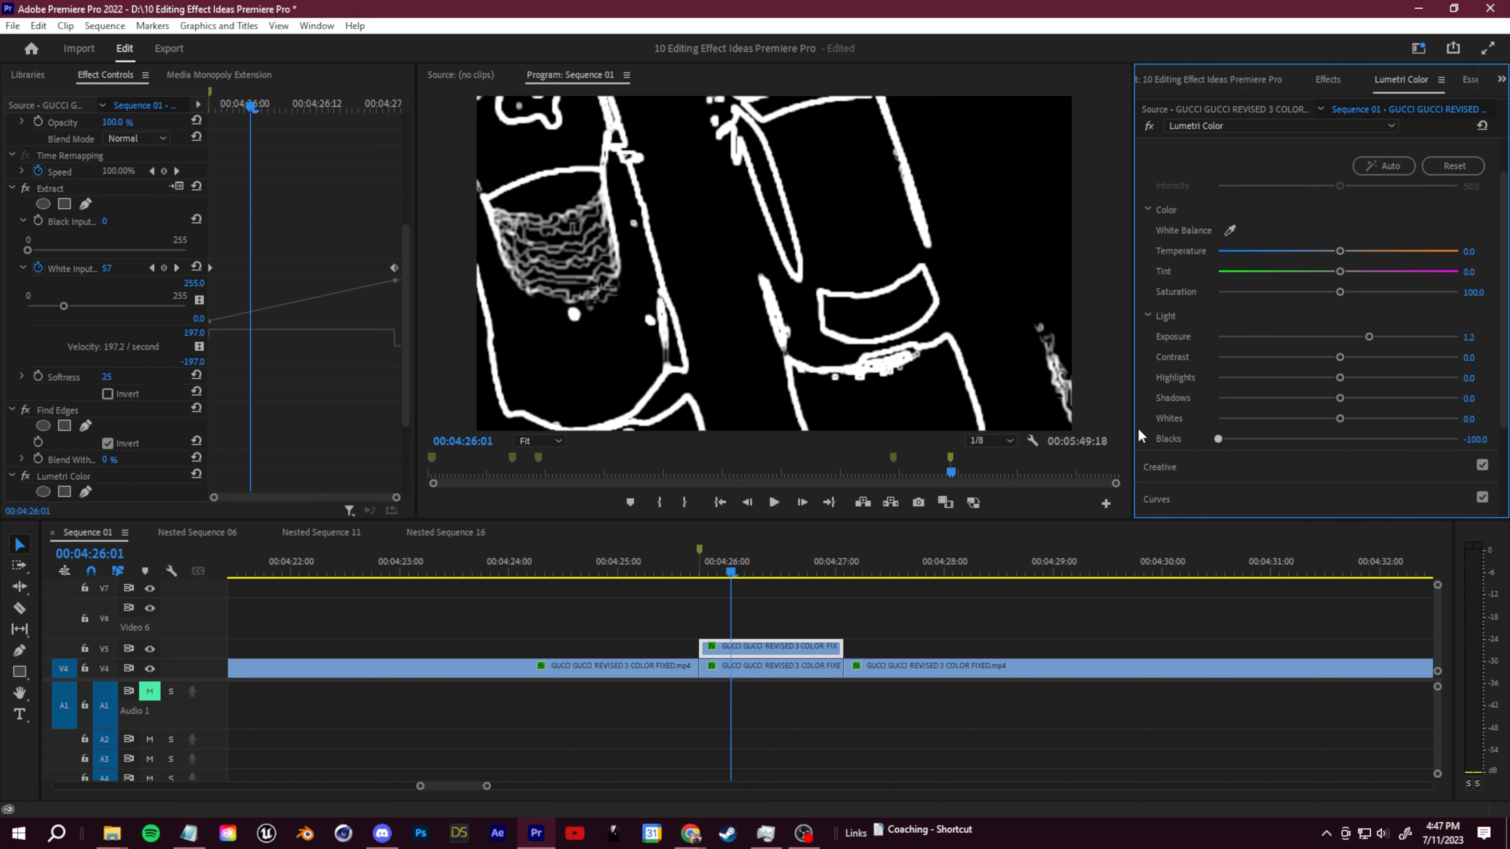
left_click_drag(1340, 418, 914, 401)
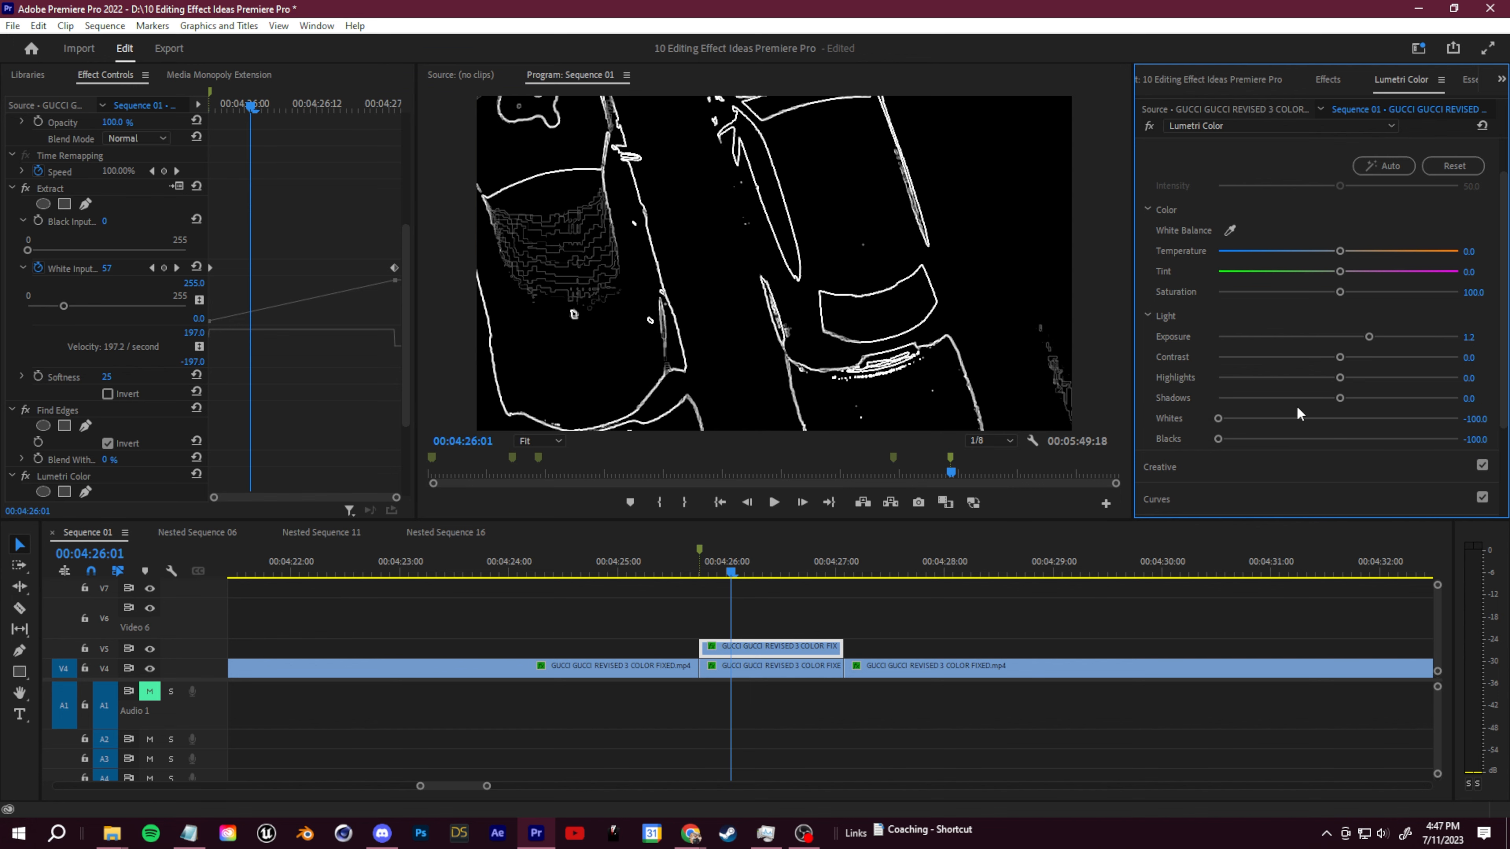
left_click_drag(1375, 404, 1213, 402)
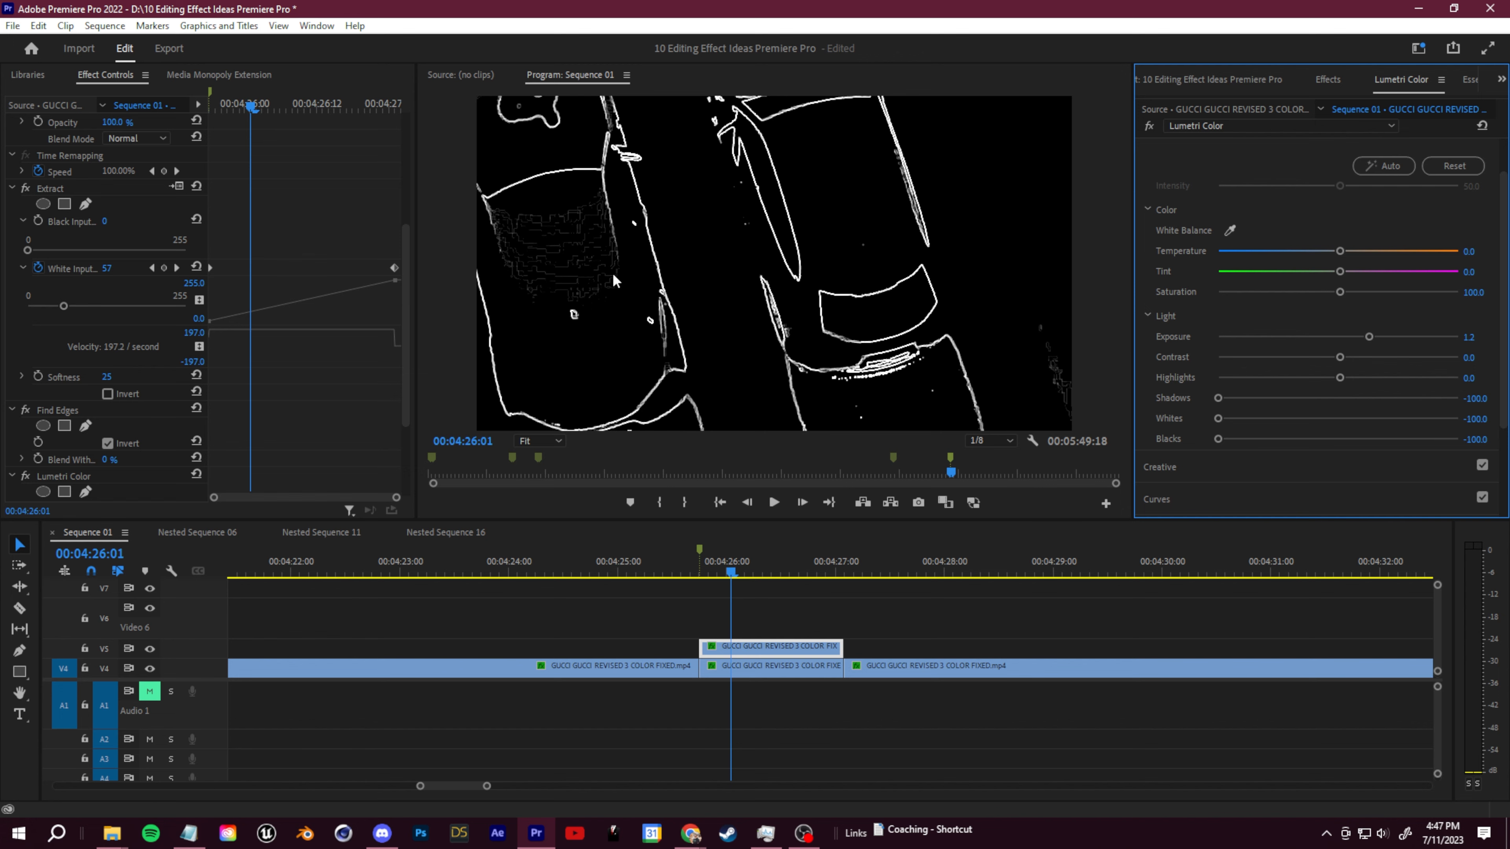
left_click_drag(1340, 378, 1219, 357)
left_click_drag(1369, 337, 1320, 339)
Search the effects for "tint", apply Tint to the V5 car segment, and map its white to cyan.
key("shift+7")
type("tint")
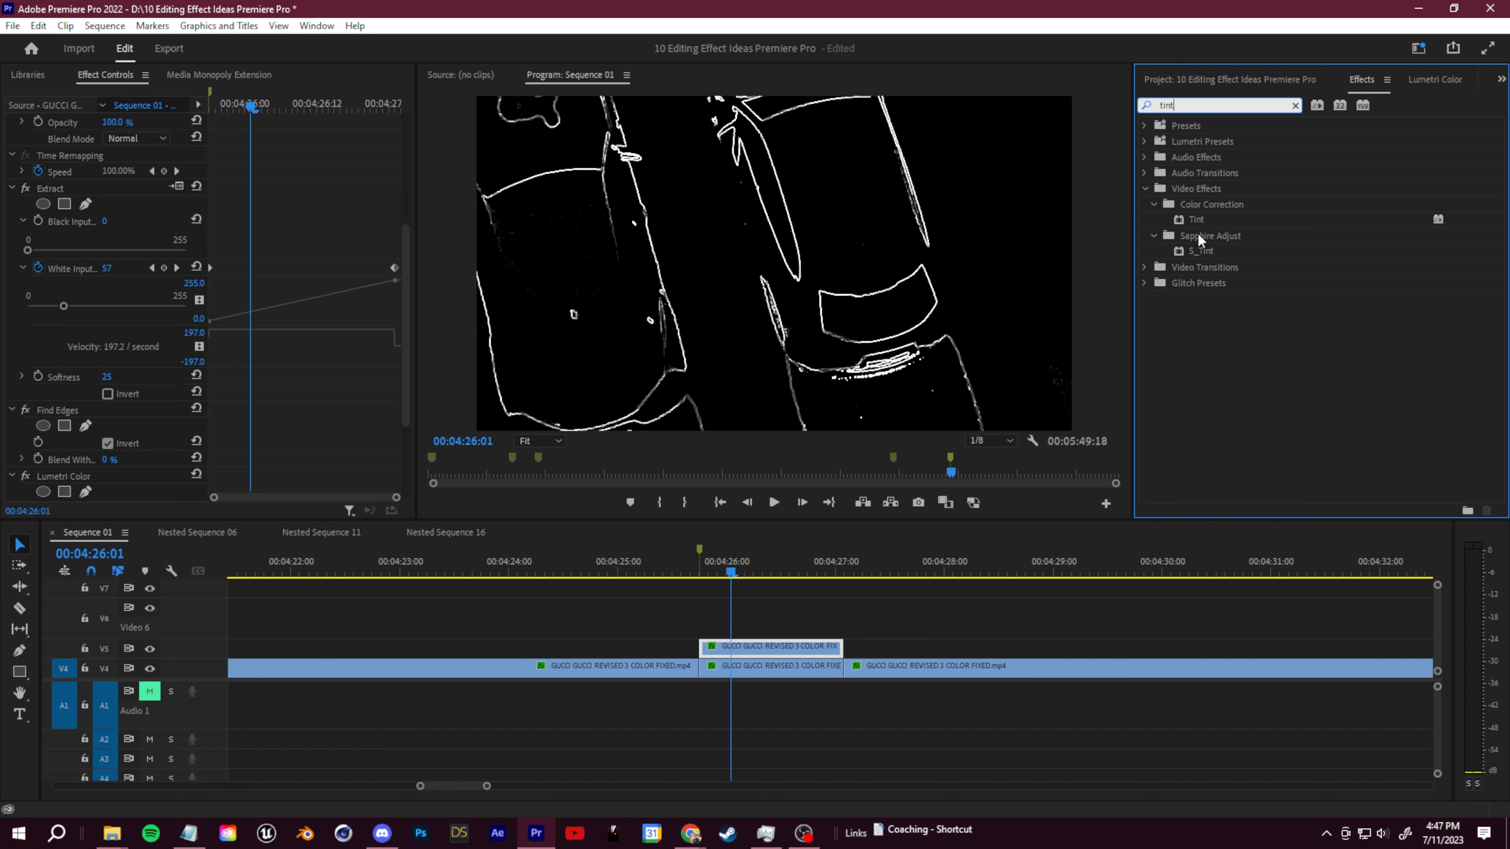
left_click_drag(1201, 220, 1210, 252)
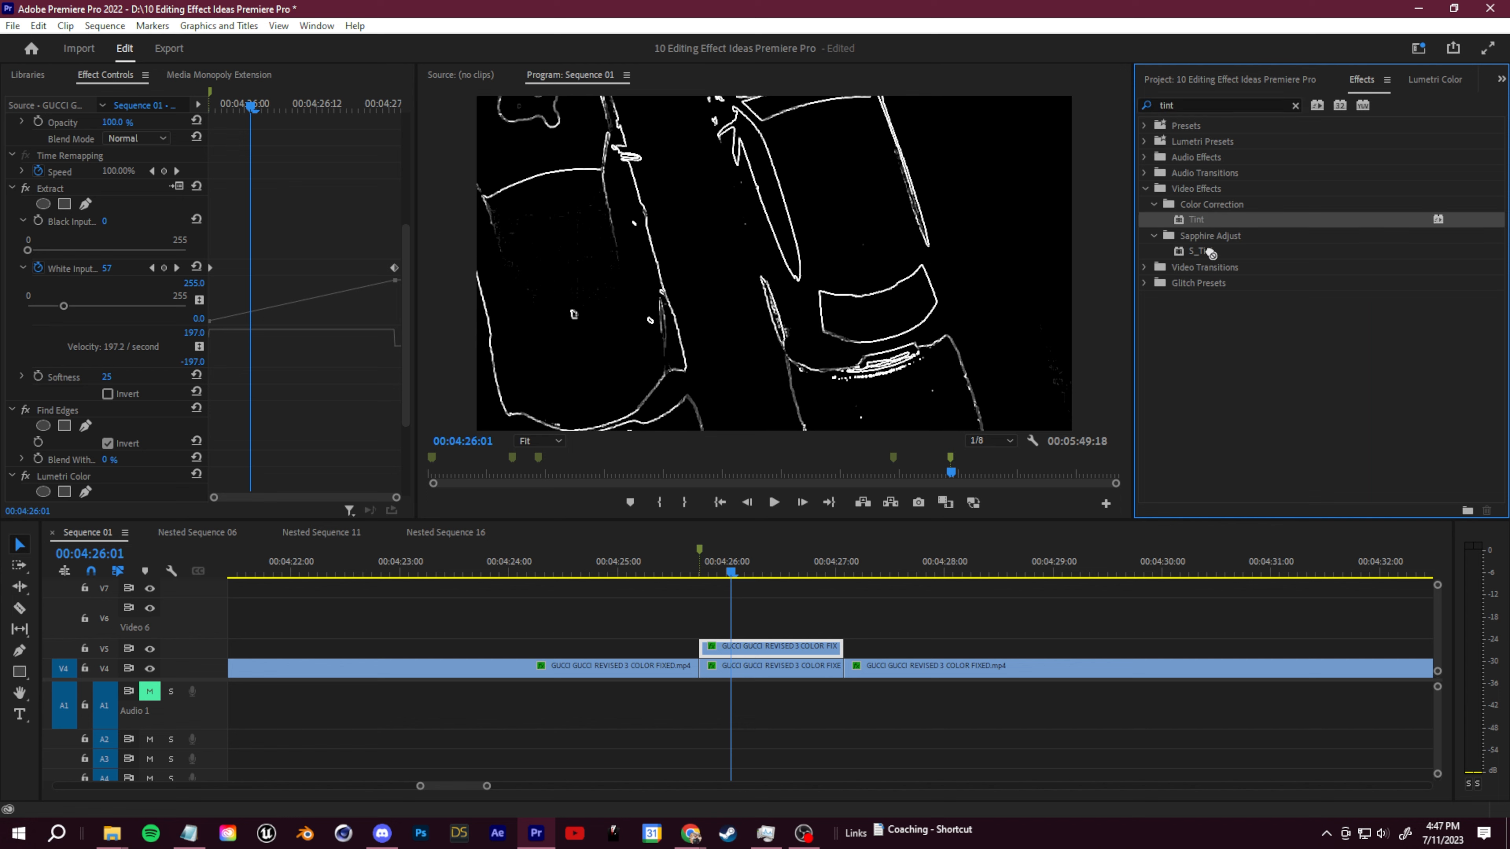
left_click_drag(789, 629, 775, 652)
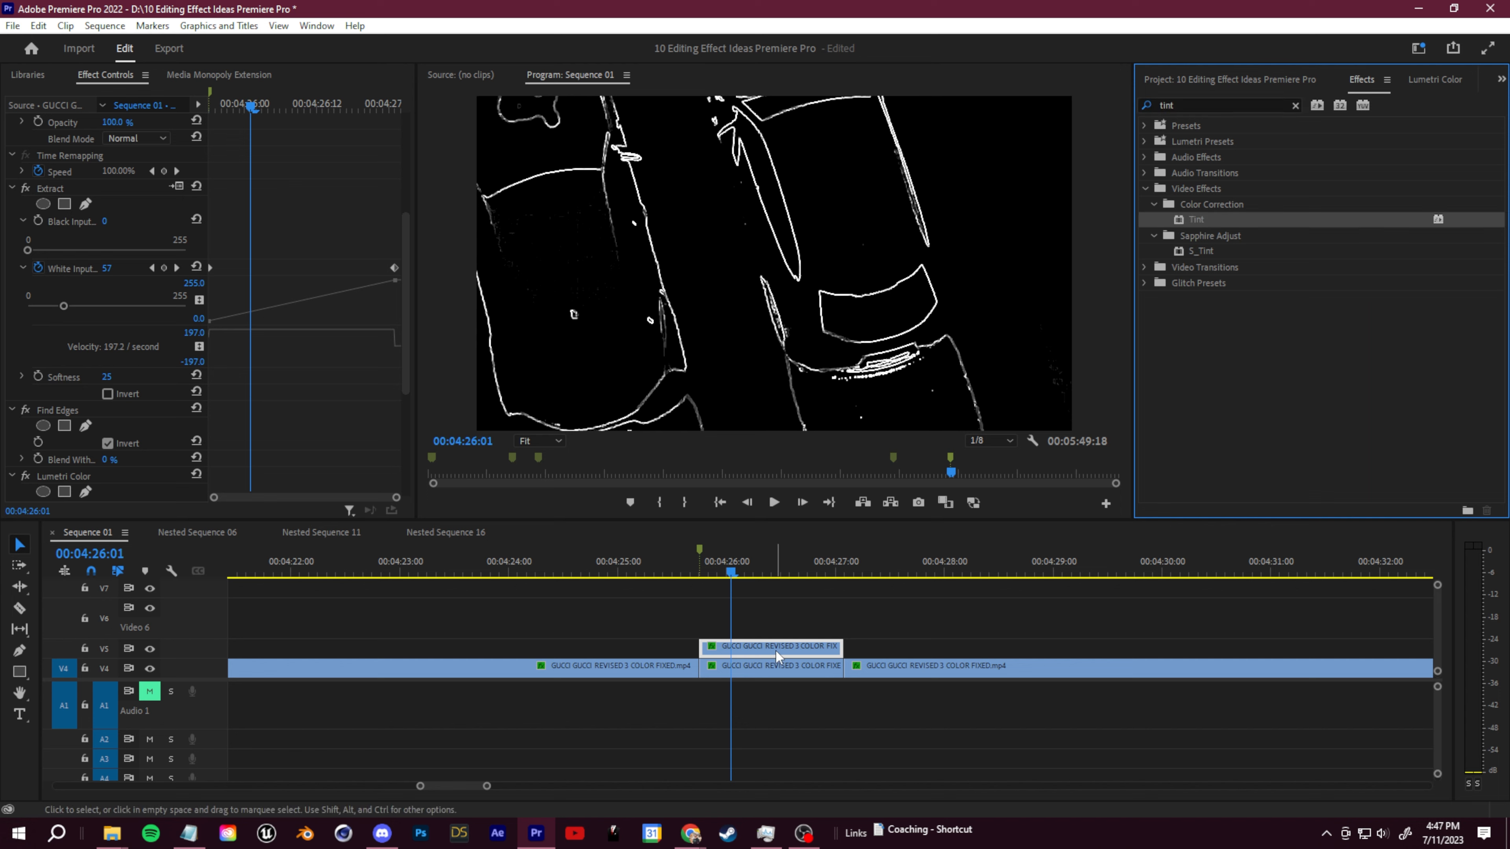
left_click_drag(407, 298, 404, 529)
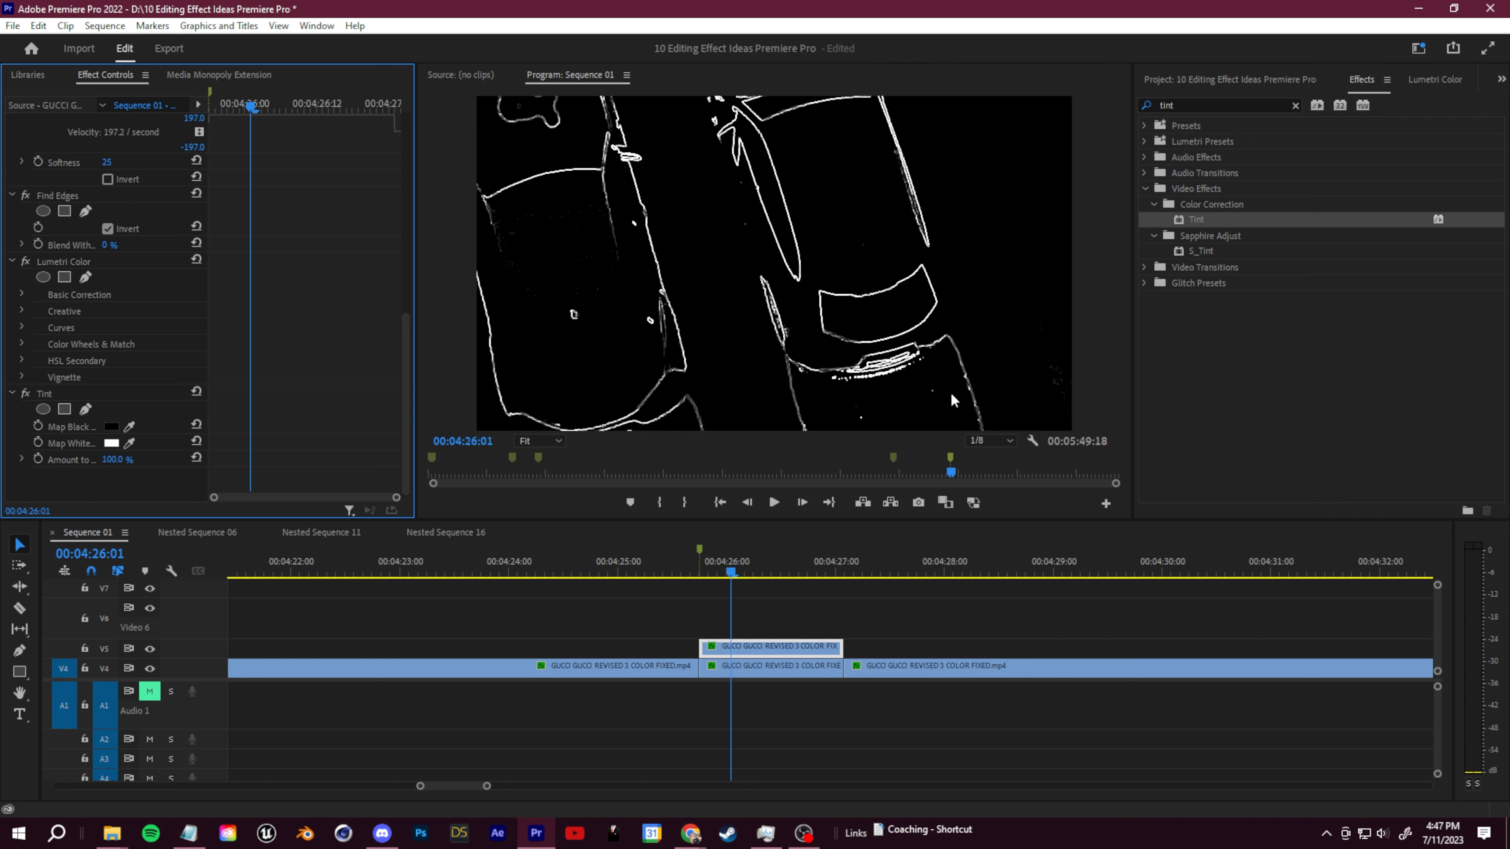
left_click(112, 443)
left_click(786, 427)
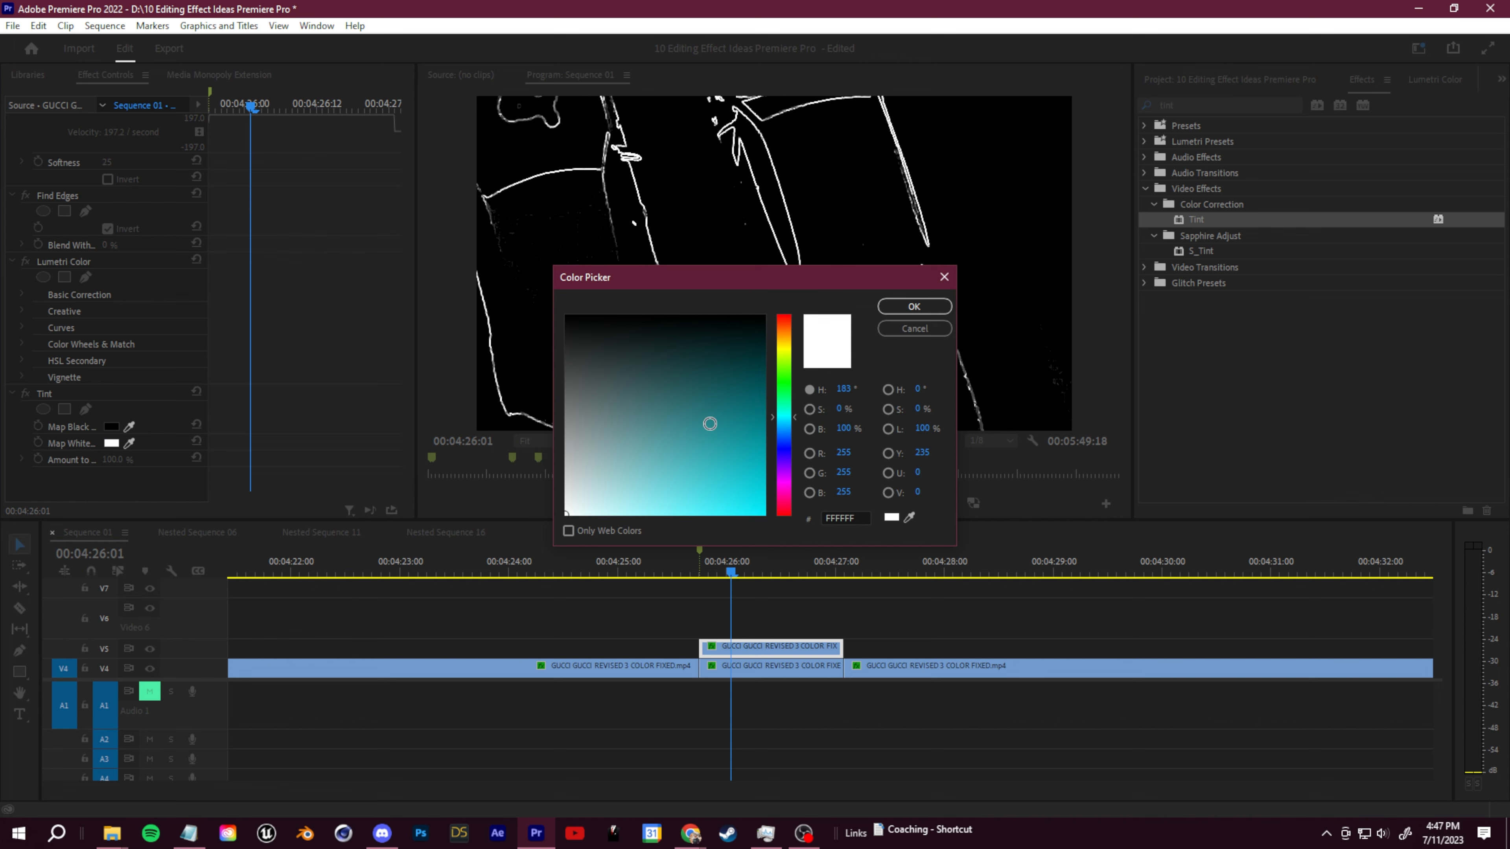
left_click(914, 307)
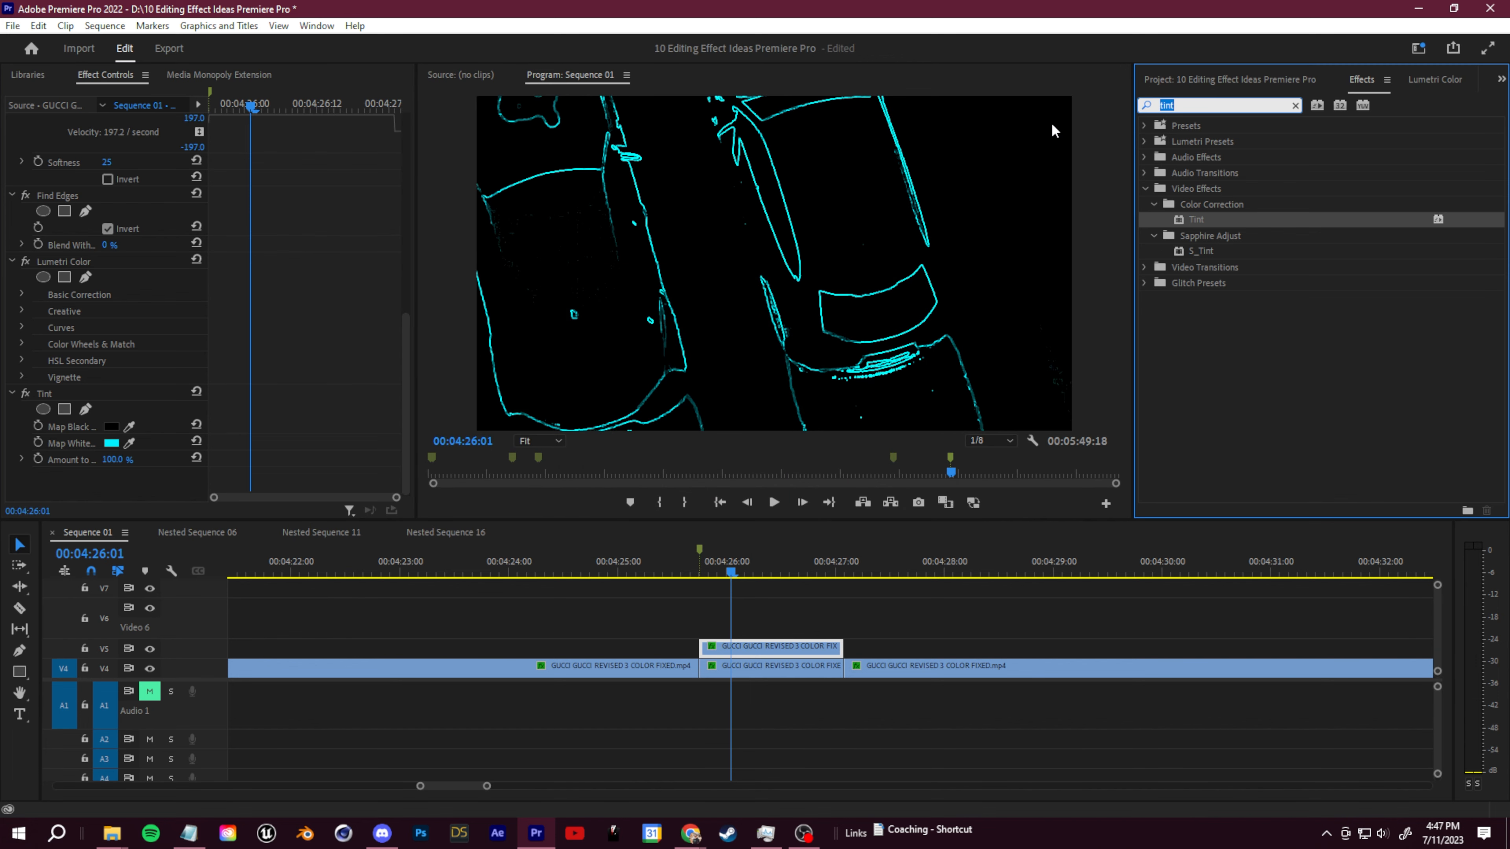
Search the effects for "vr glow" and apply VR Glow to the V5 car segment.
type("vr glow")
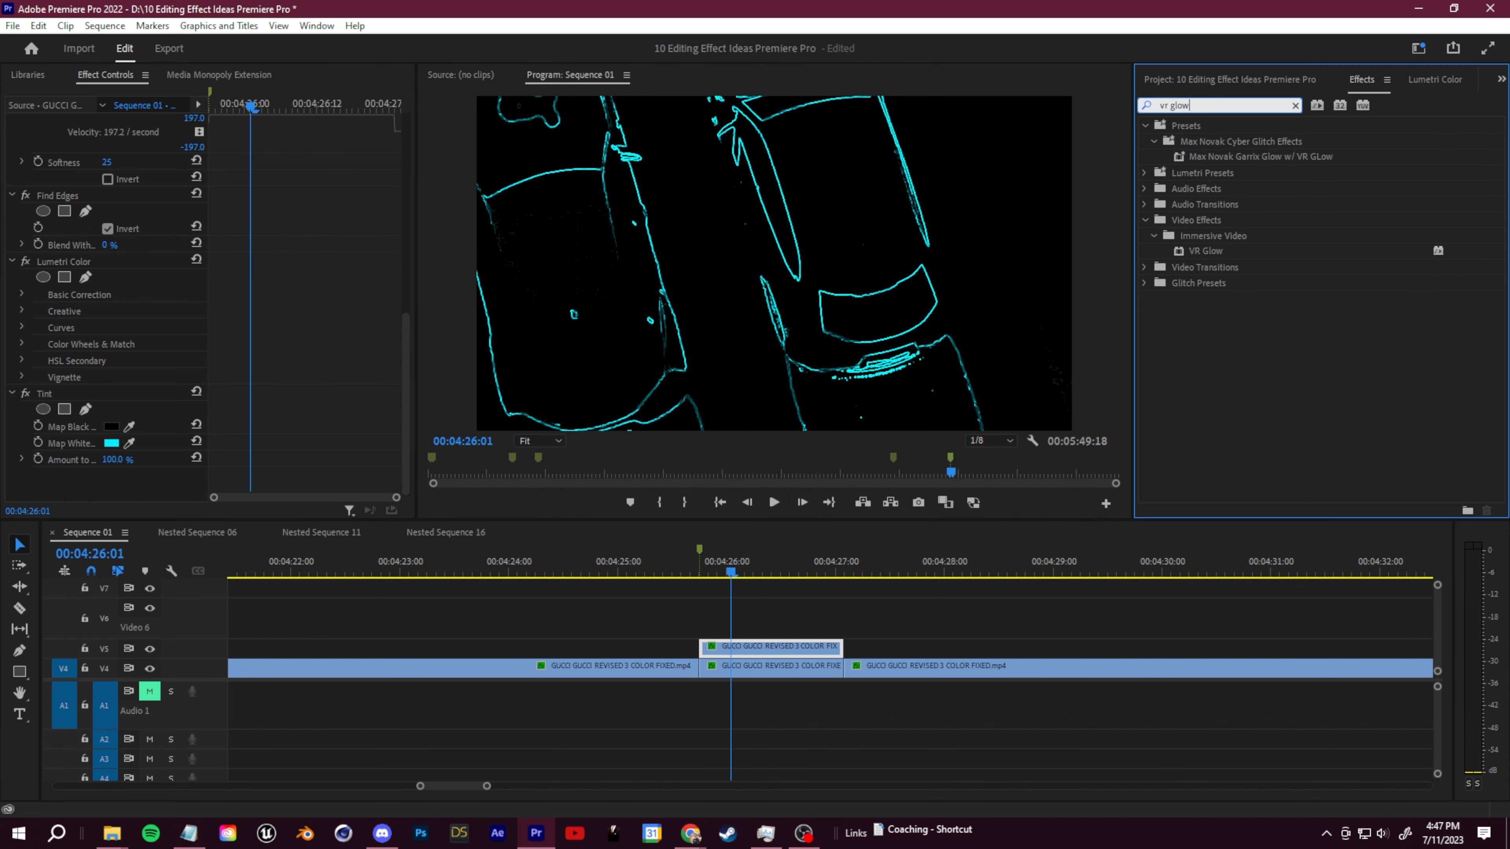
left_click_drag(1204, 251, 767, 650)
scroll(360, 294, "down", 3)
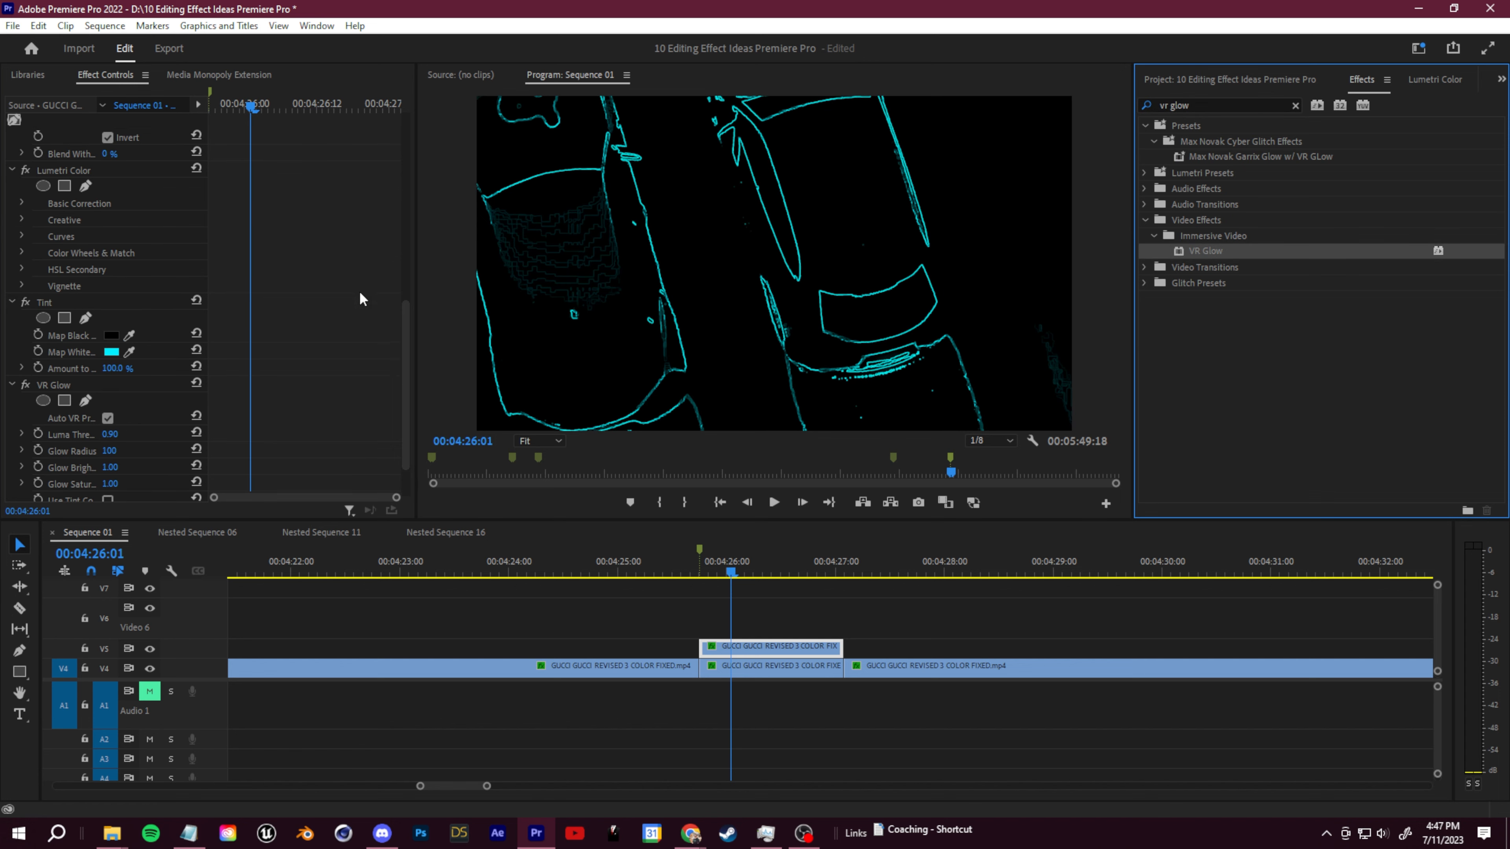
scroll(131, 375, "down", 2)
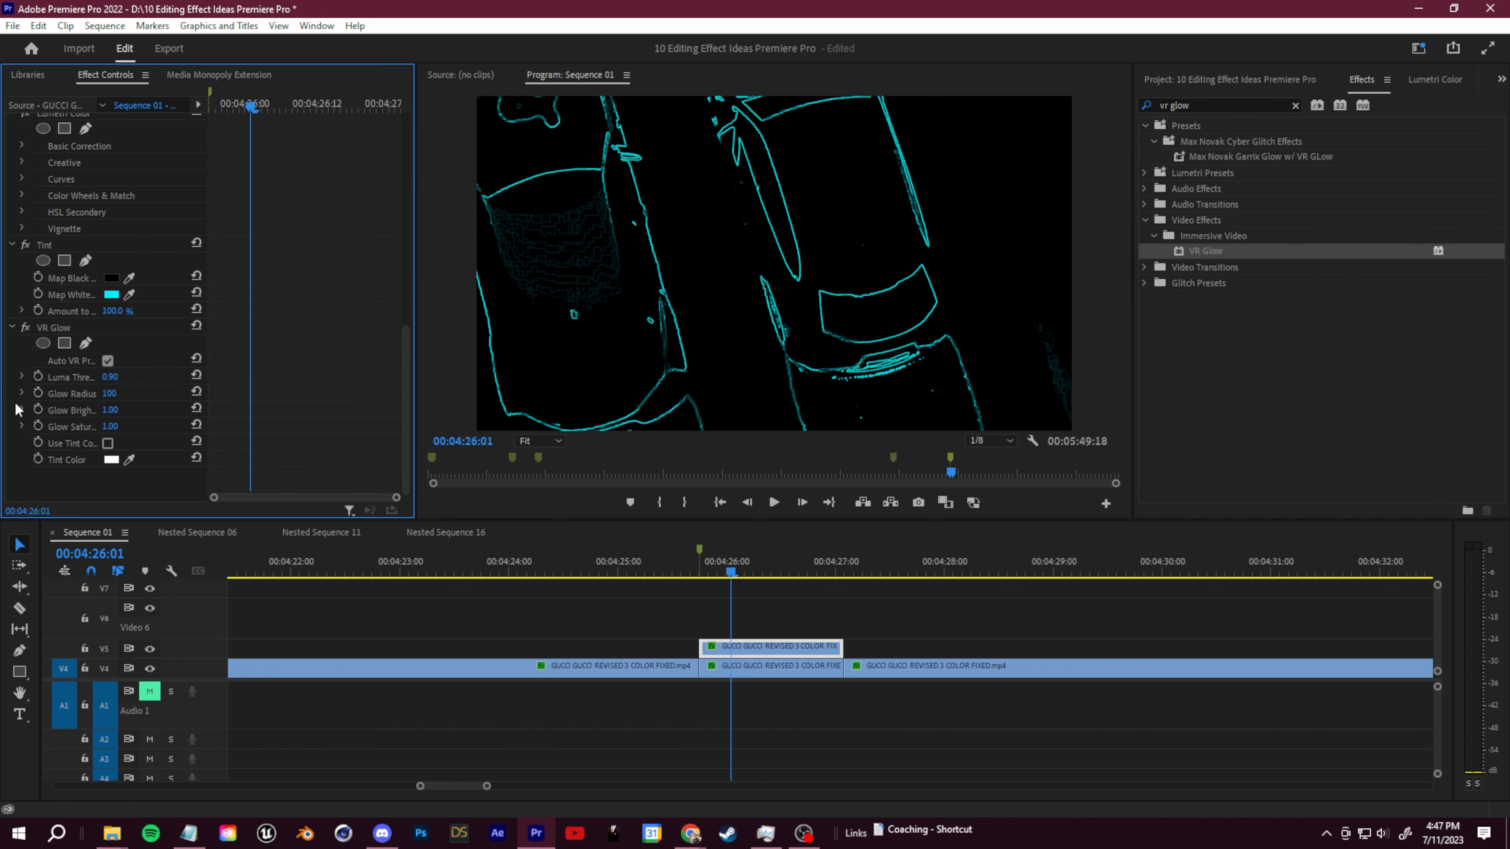
Set VR Glow's Luma Threshold to 0.13, Glow Radius to 63 and Glow Brightness to 9.70.
left_click(22, 376)
left_click_drag(171, 406, 69, 455)
left_click(22, 424)
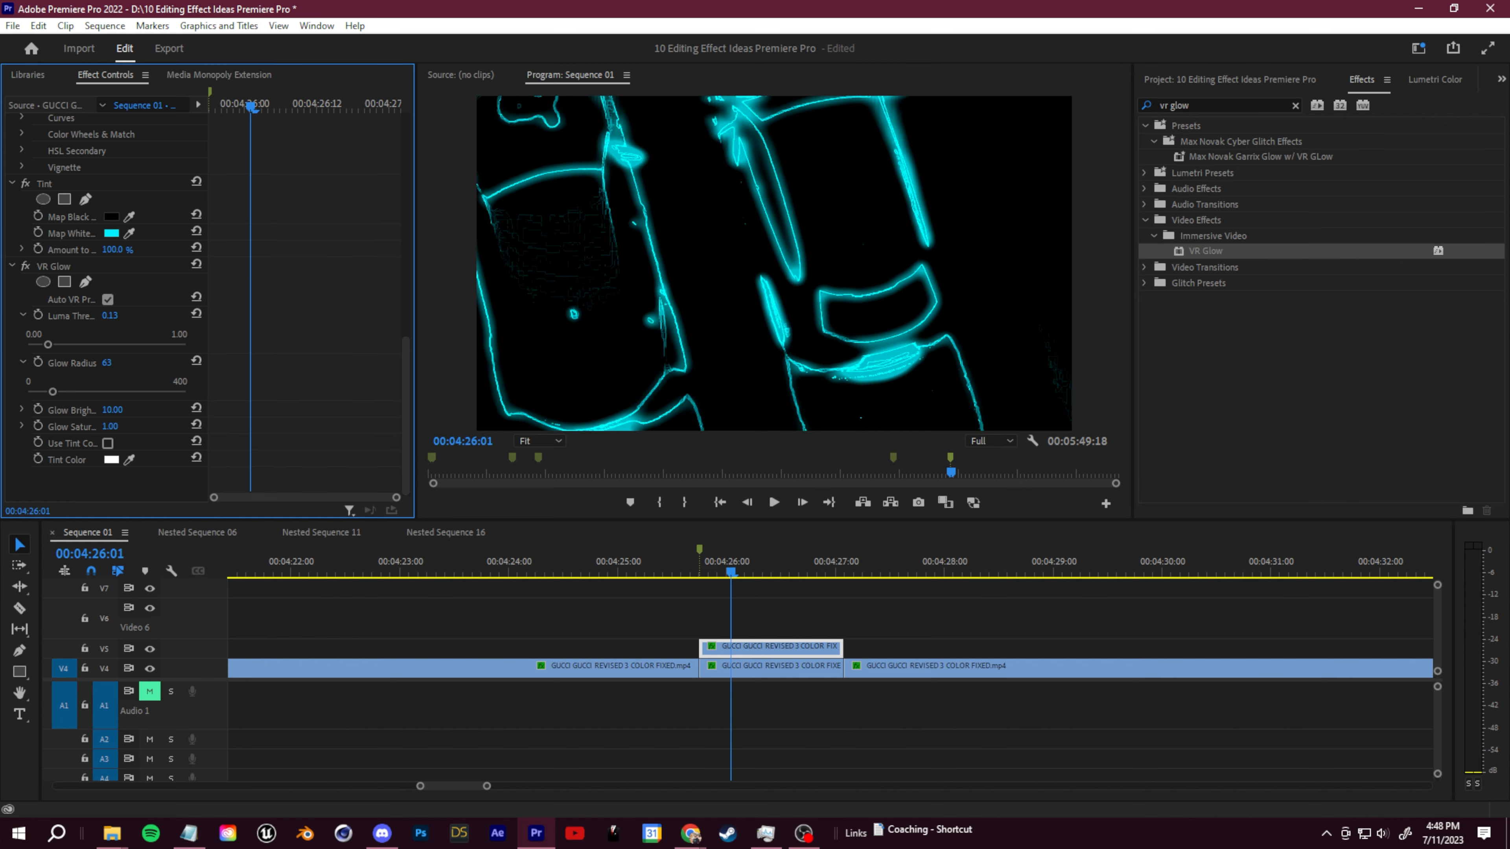
left_click_drag(111, 410, 157, 408)
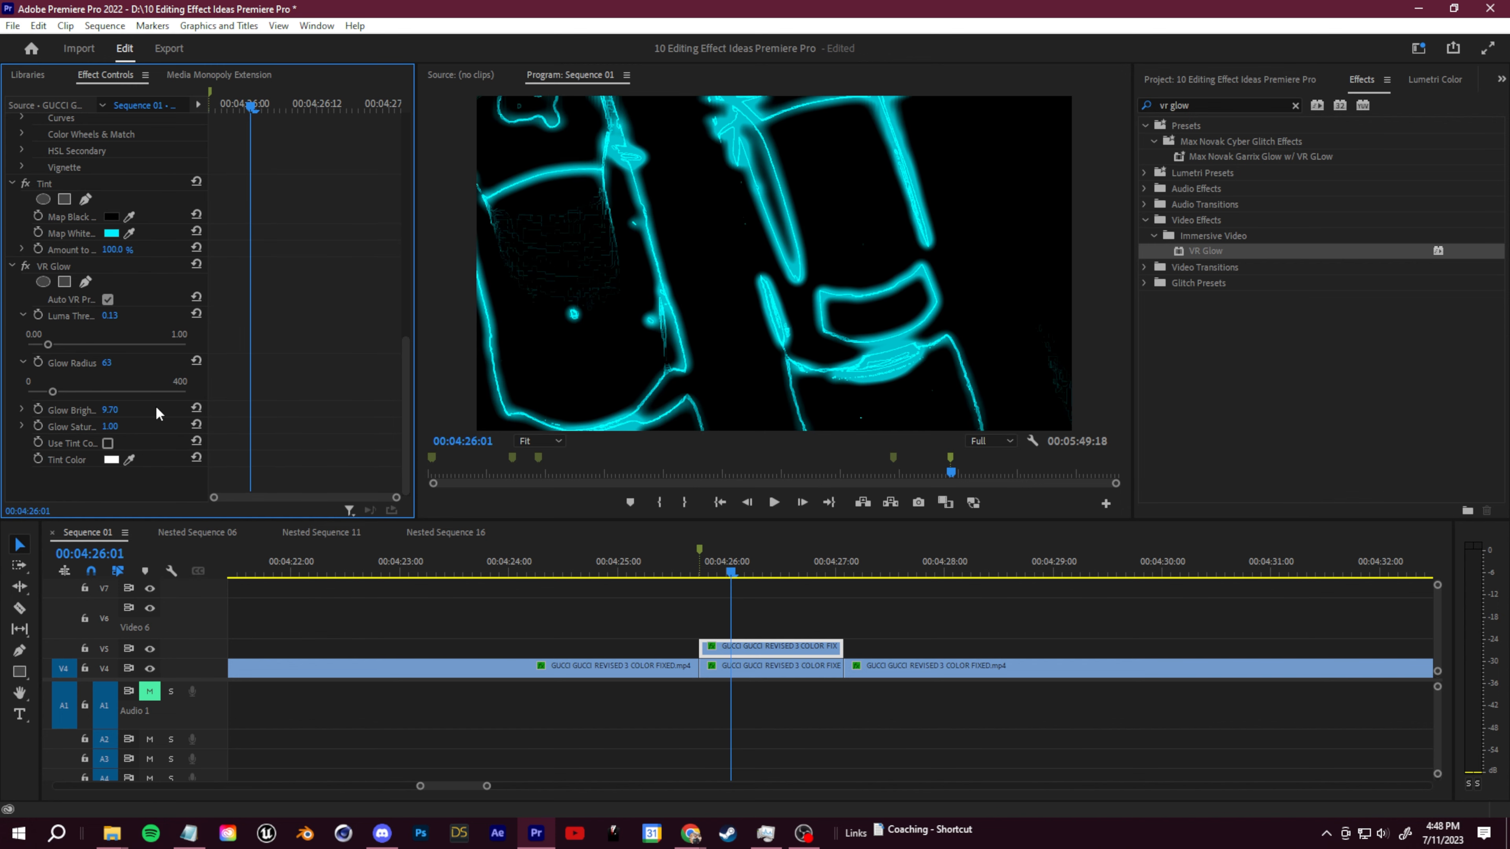
Set the V5 car segment's blend mode to Linear Dodge and preview the glow over the original footage.
mouse_move(734, 575)
left_mouse_down()
mouse_move(788, 575)
mouse_move(701, 574)
mouse_move(838, 581)
mouse_move(701, 574)
mouse_move(718, 574)
left_mouse_up()
left_click_drag(406, 381, 408, 108)
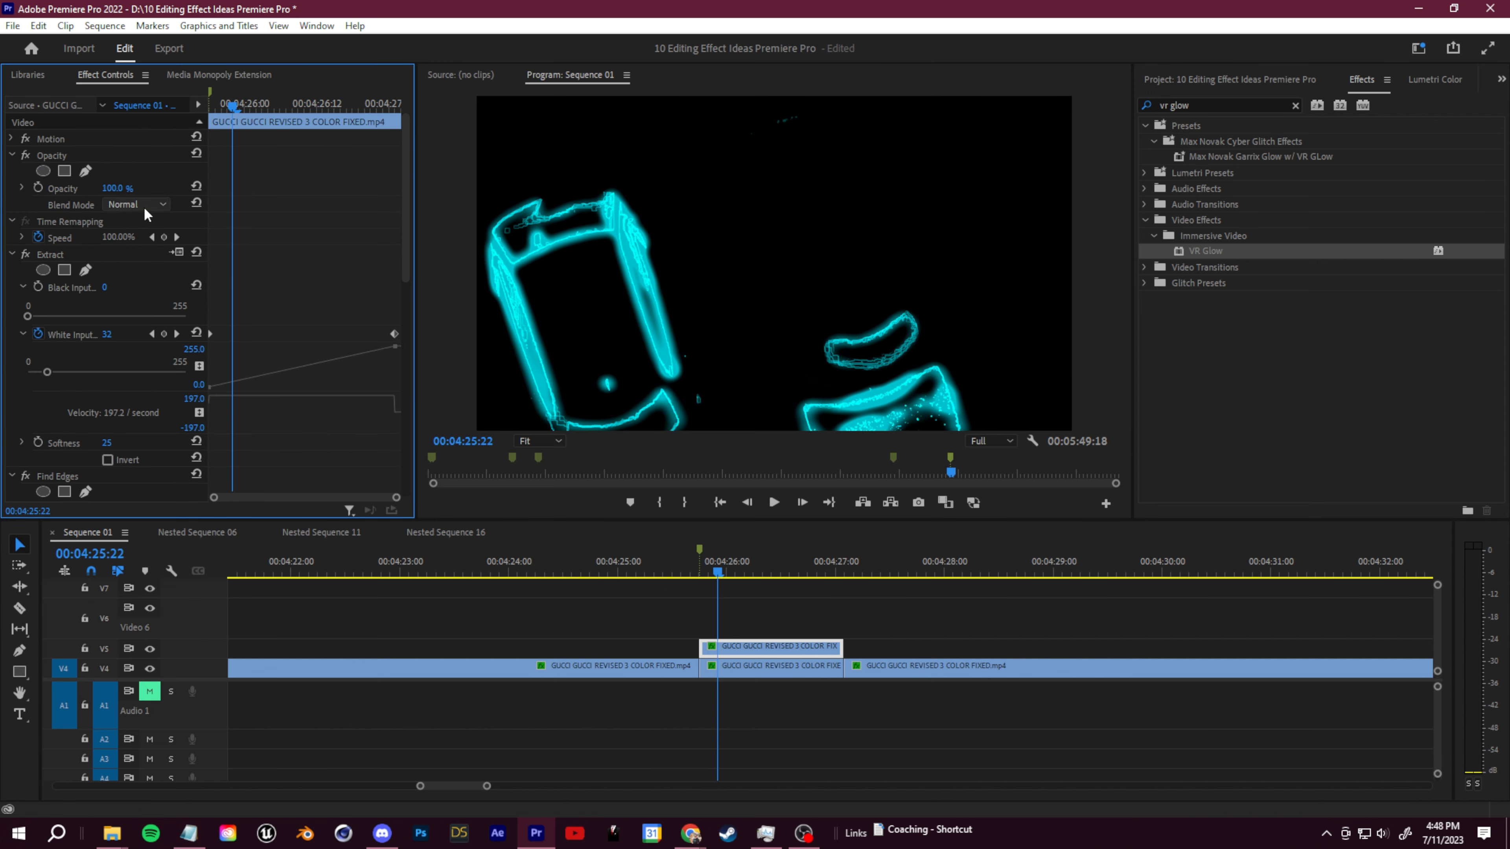
left_click(144, 207)
left_click(168, 394)
left_click_drag(721, 568, 749, 580)
Raise the Extract effect's Softness on the V5 car segment and check the glow around 00:04:26:01.
scroll(399, 228, "down", 10)
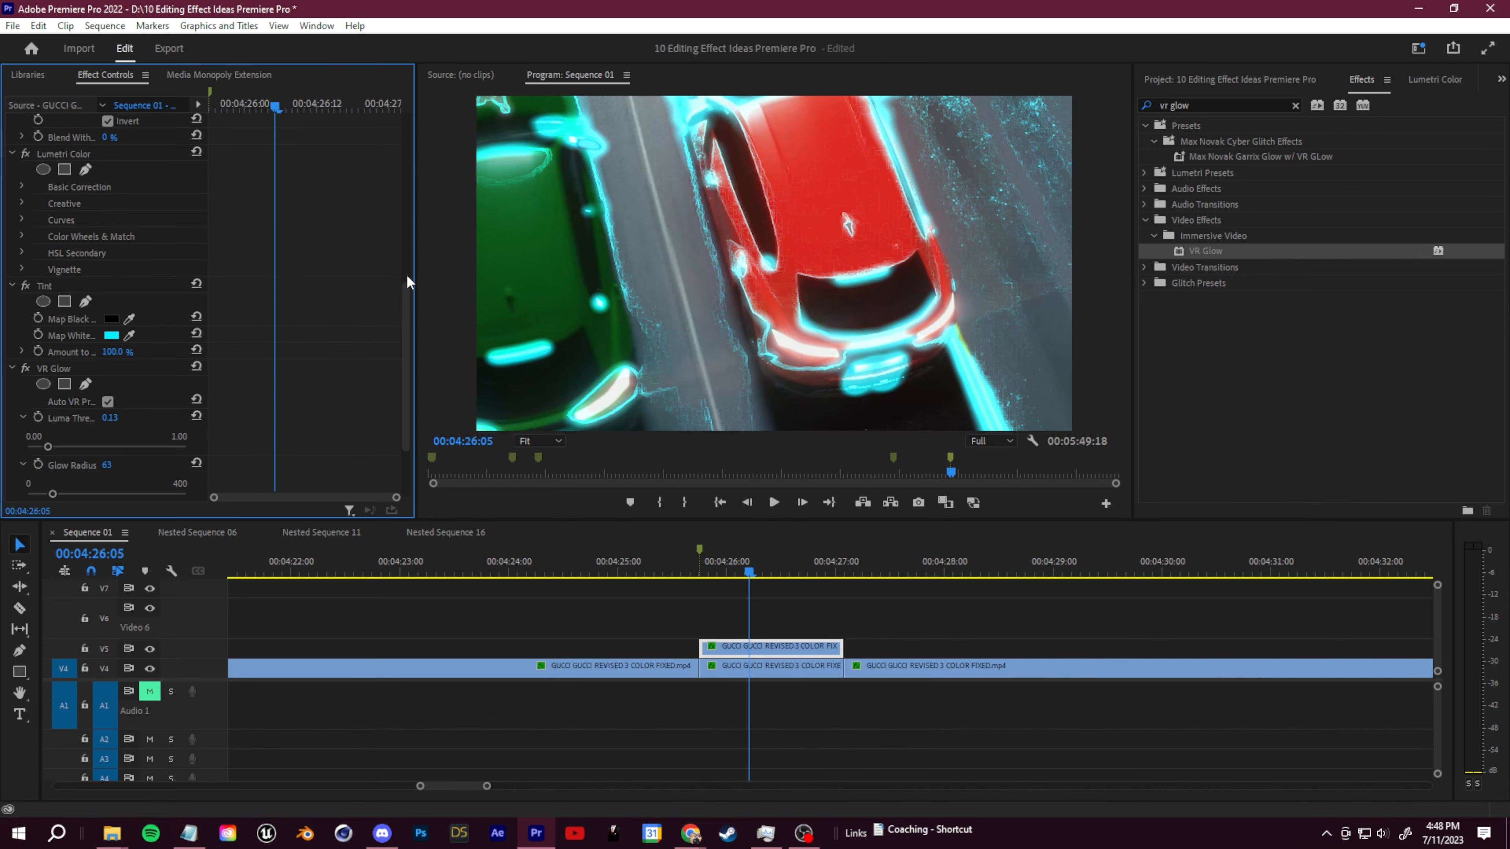
left_click_drag(405, 326, 398, 467)
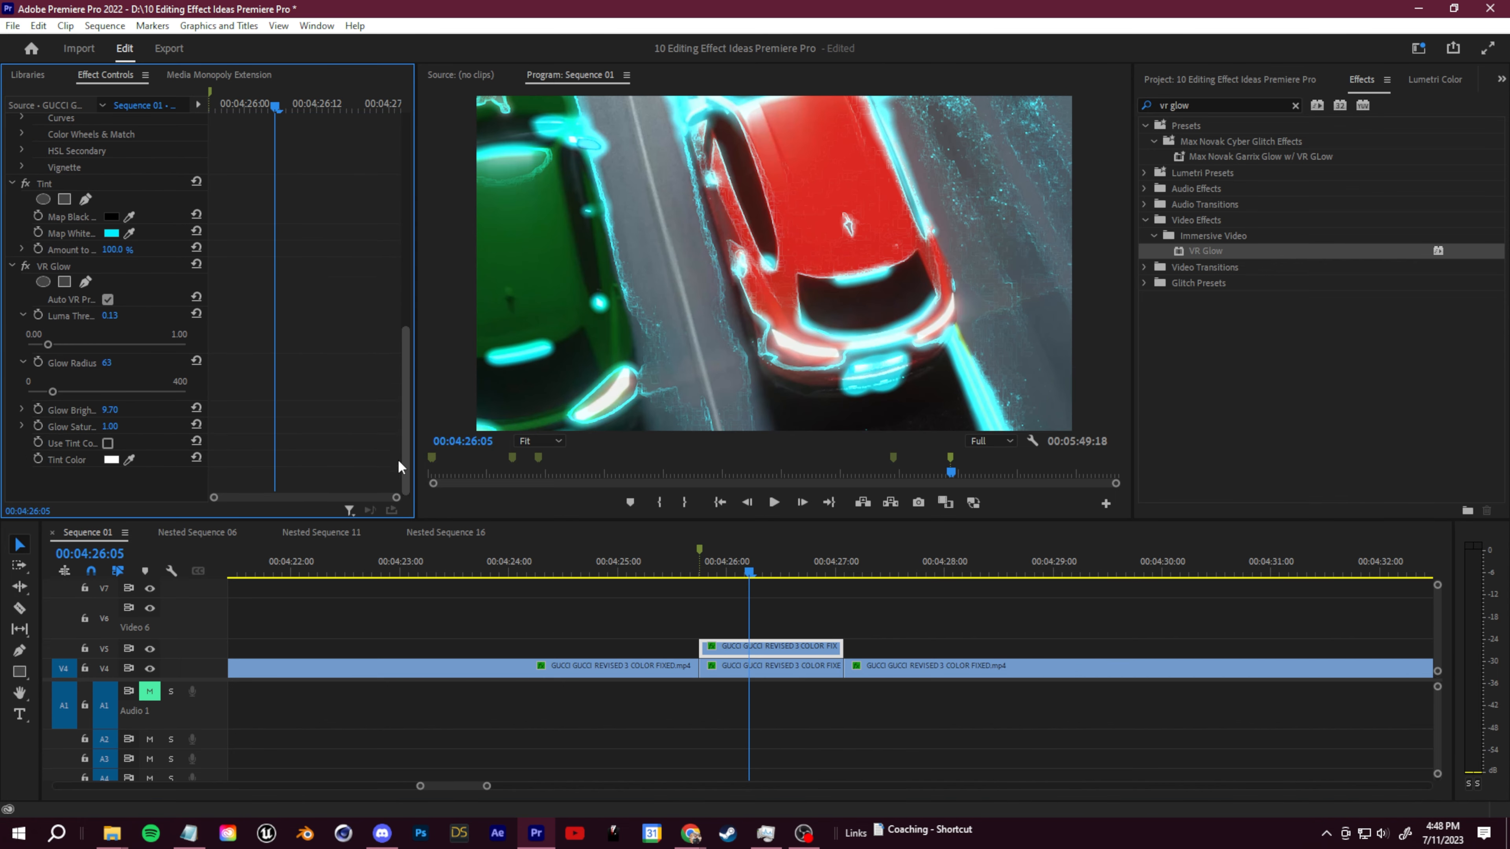
scroll(243, 398, "up", 10)
left_click(22, 392)
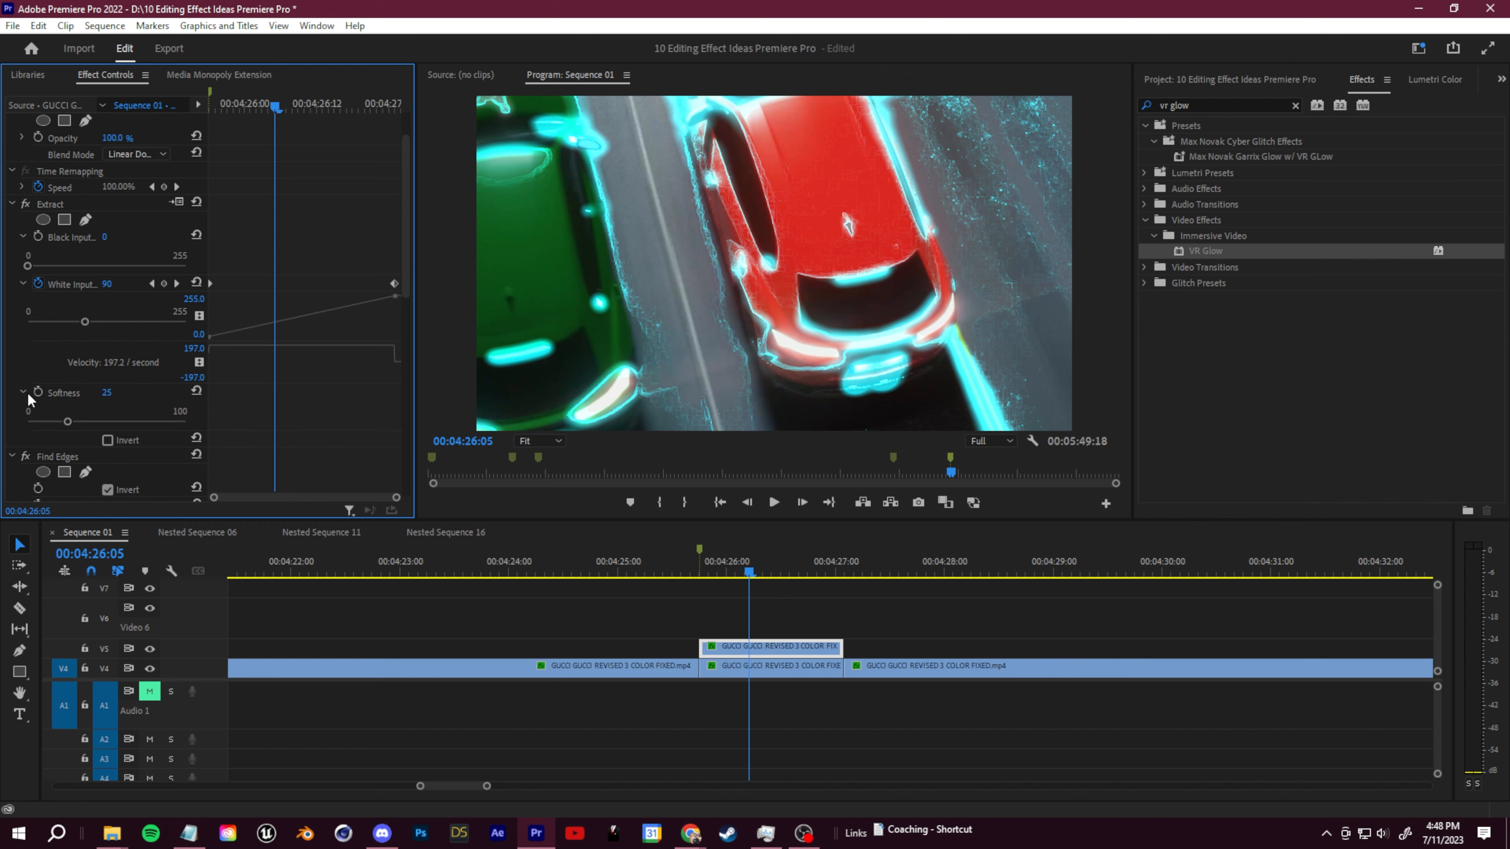
left_click_drag(68, 421, 199, 390)
mouse_move(732, 572)
left_mouse_down()
mouse_move(717, 576)
mouse_move(739, 573)
left_mouse_up()
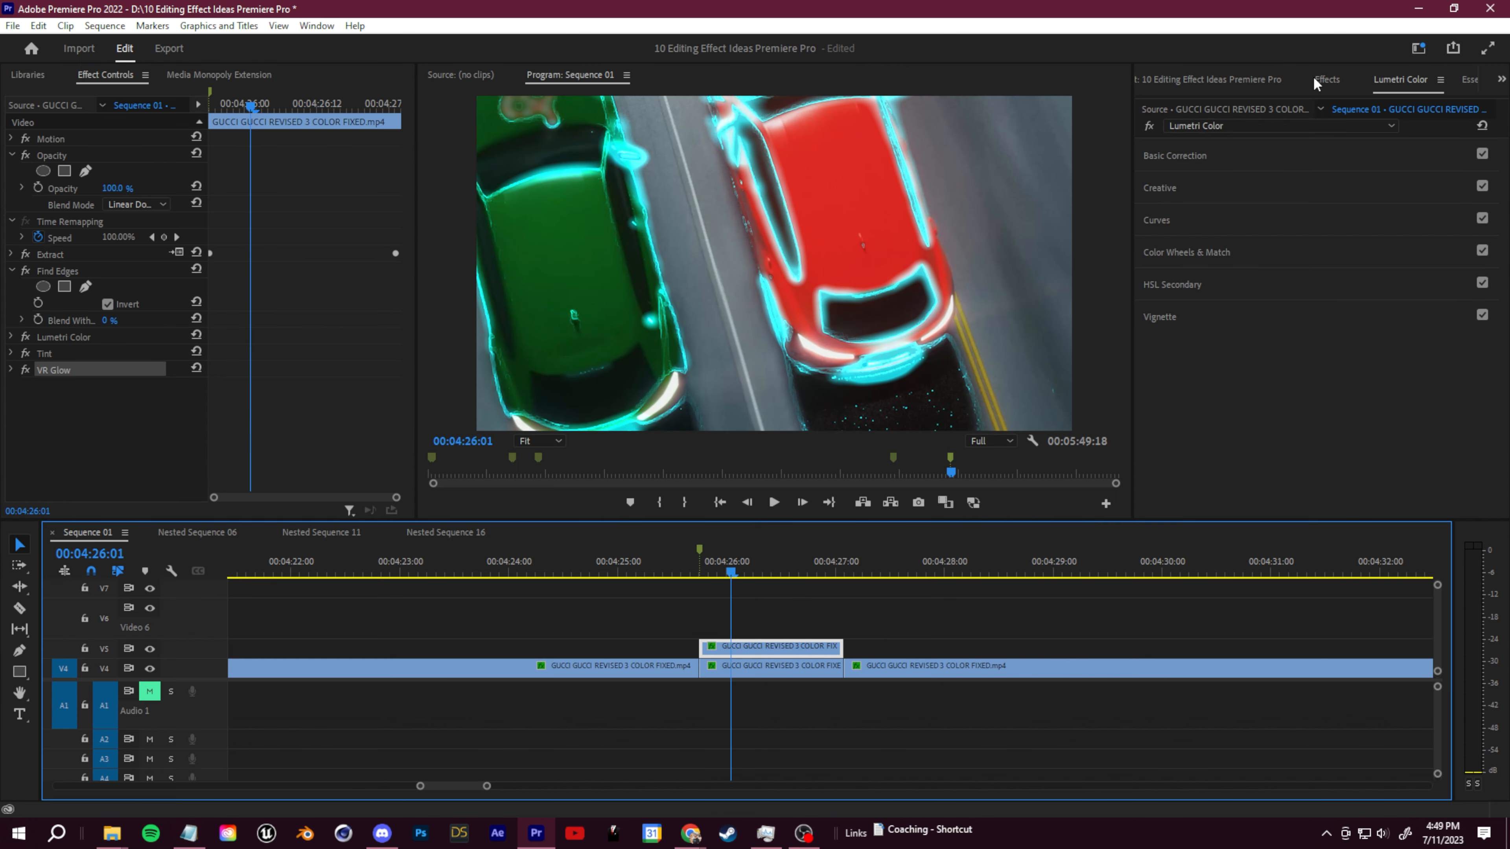
Search the effects for "direction" and apply Directional Blur to the V5 car segment.
left_click(1325, 79)
left_click(1220, 106)
type("direction")
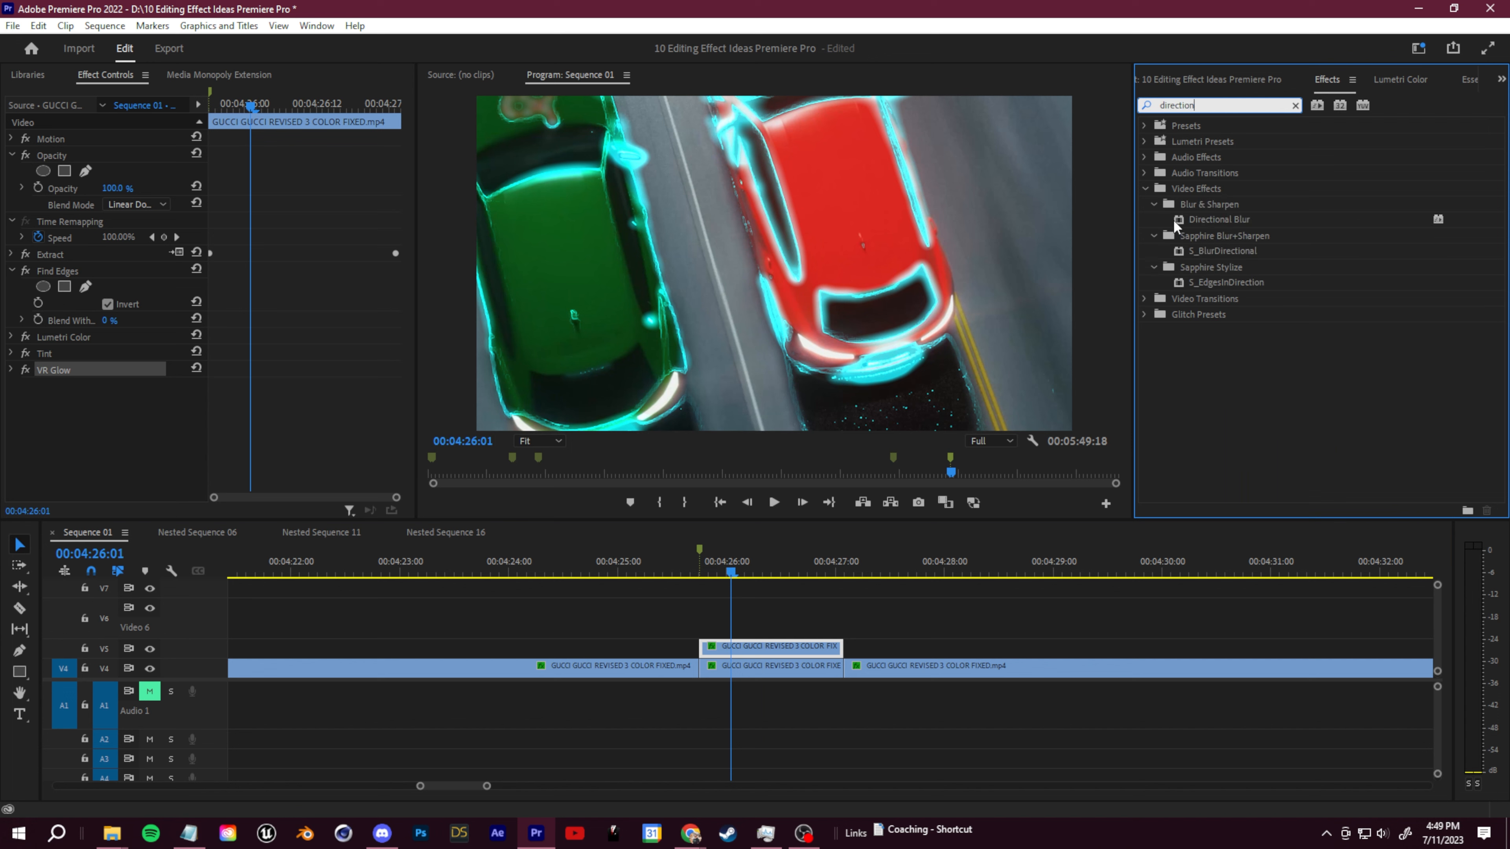
left_click_drag(1174, 222, 768, 648)
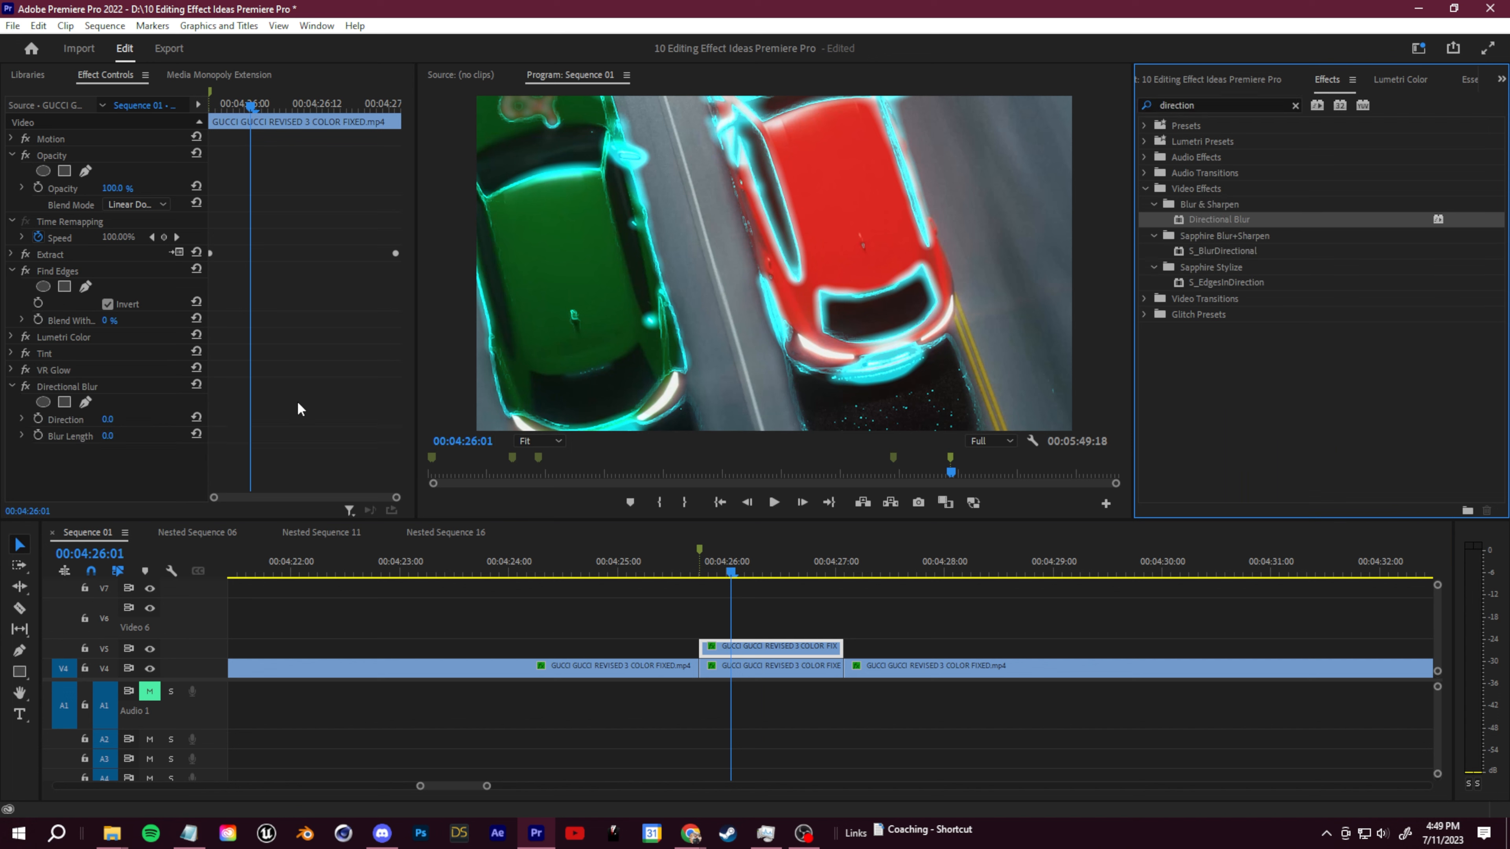
Set Directional Blur's Direction to about 1x26.6° and its Blur Length to 7.0 on the V5 car segment.
left_click(117, 420)
mouse_move(110, 435)
left_mouse_down()
mouse_move(172, 435)
mouse_move(109, 436)
mouse_move(136, 436)
left_mouse_up()
left_click(22, 419)
left_click_drag(112, 437, 158, 345)
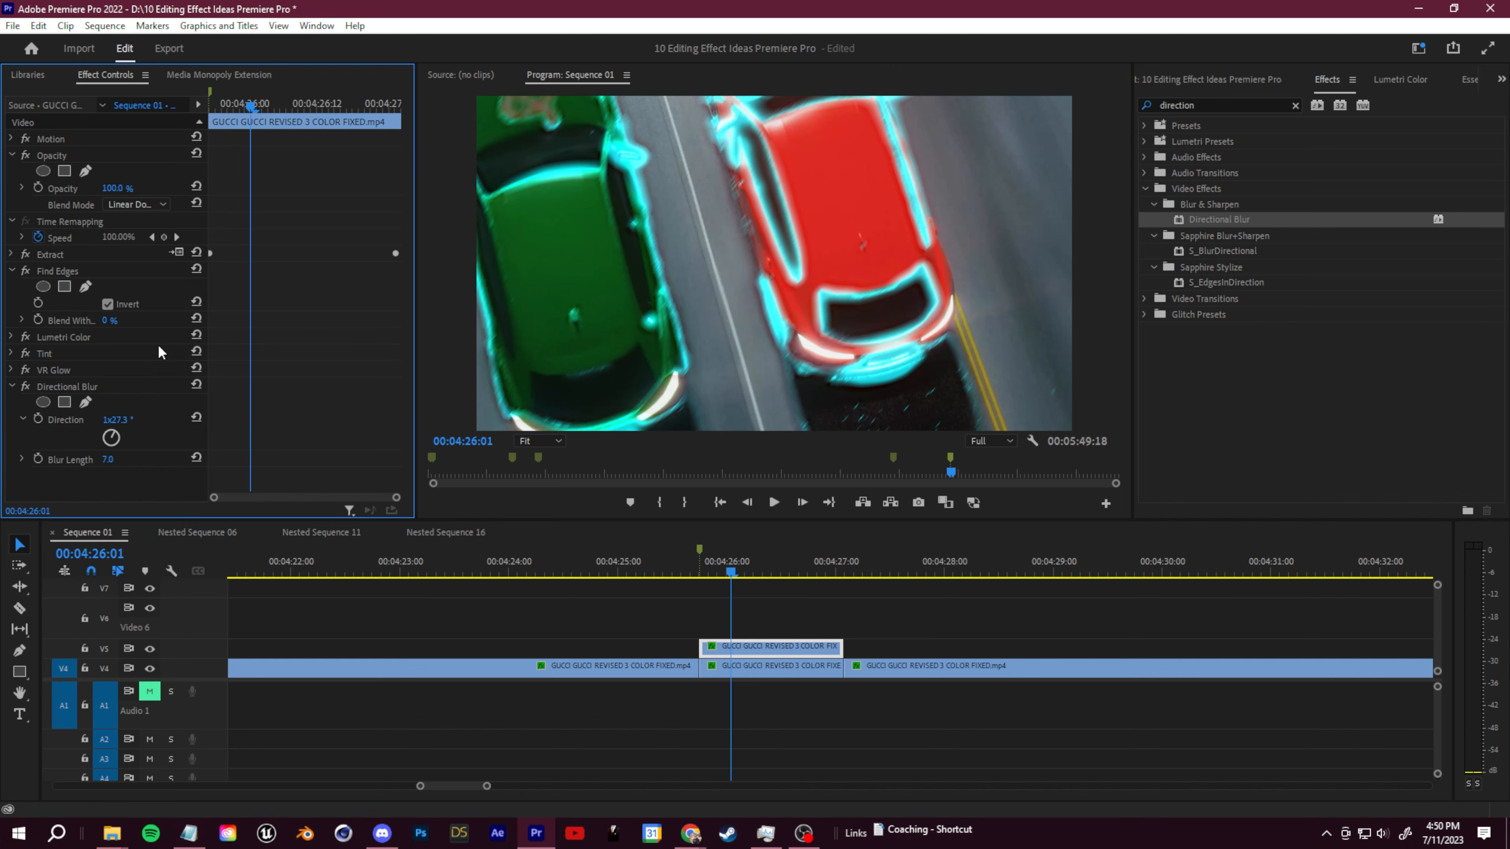
Play back the V5 car segment, compare it with Directional Blur off and on, and collapse the Directional Blur and Find Edges settings.
left_click(747, 587)
key("space")
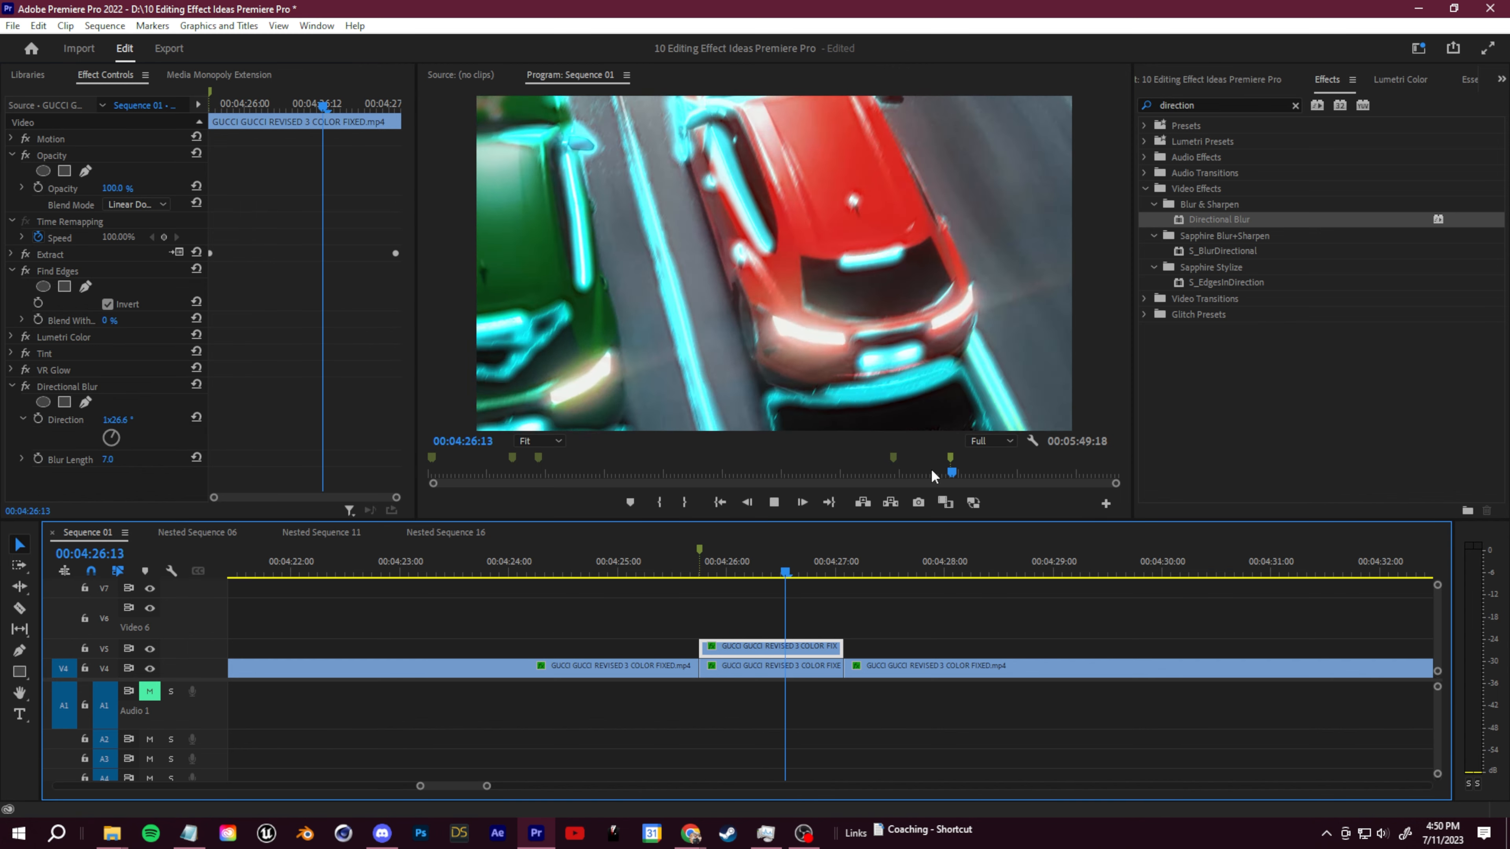
left_click(25, 386)
left_click(25, 386)
left_click(736, 610)
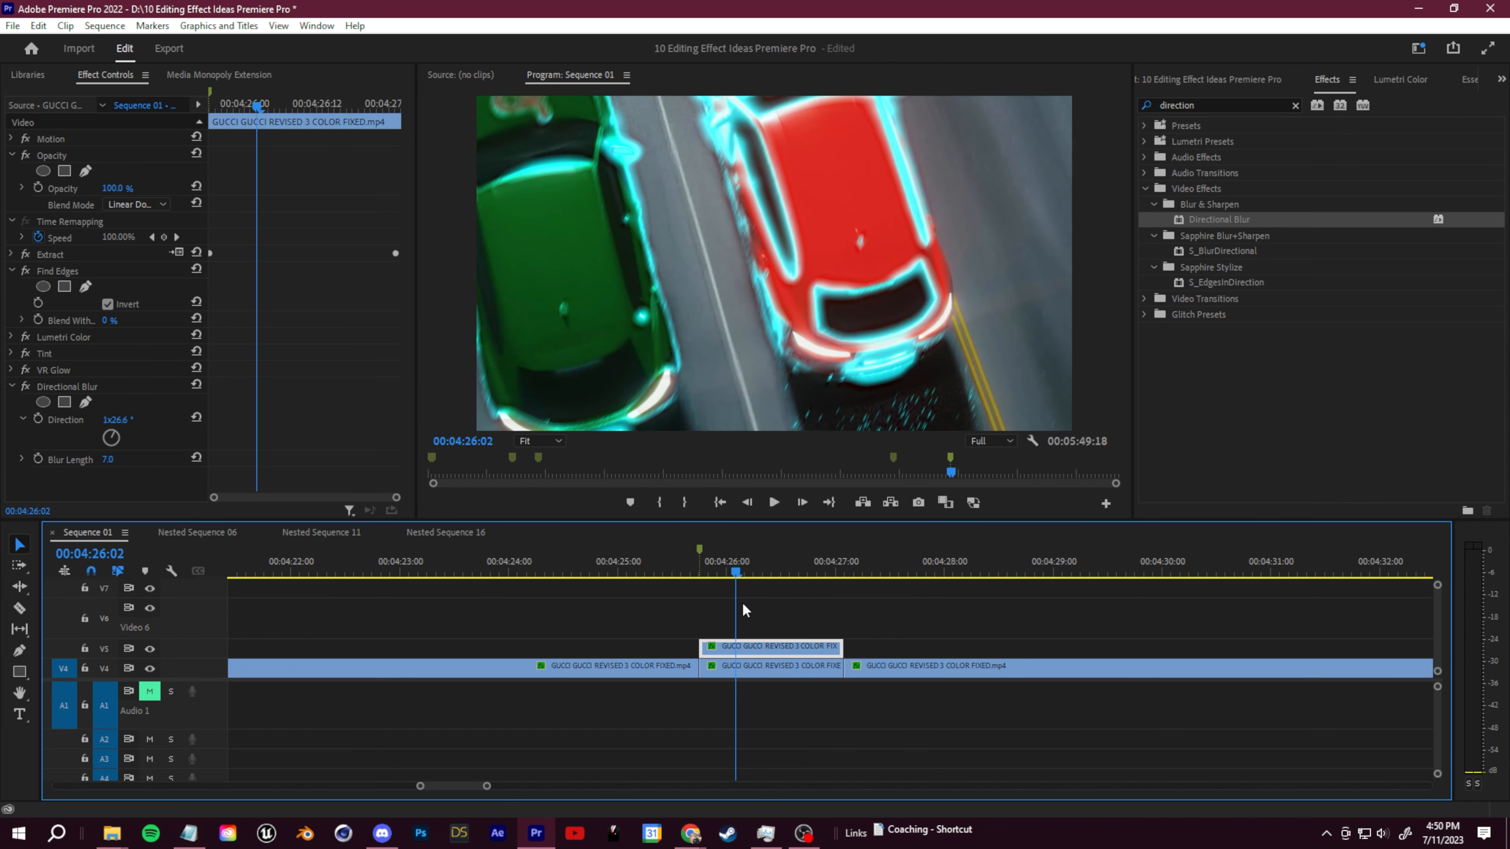
left_click(743, 610)
left_click(12, 386)
left_click(12, 271)
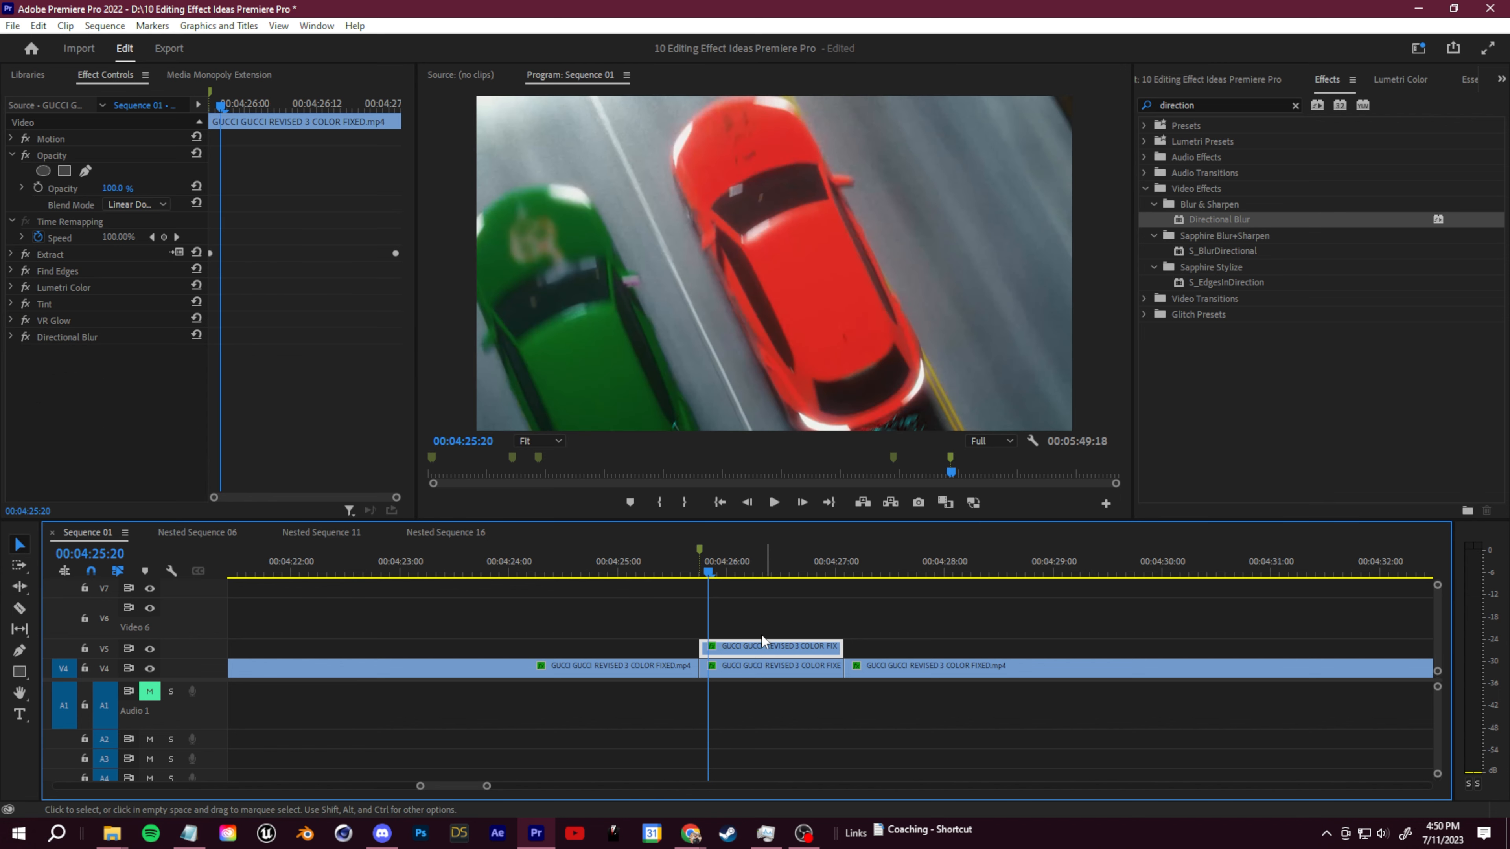
Draw a freehand opacity mask around the red car on the V5 segment at 00:04:26:03.
left_click_drag(708, 568, 740, 578)
left_click(85, 171)
left_click(667, 98)
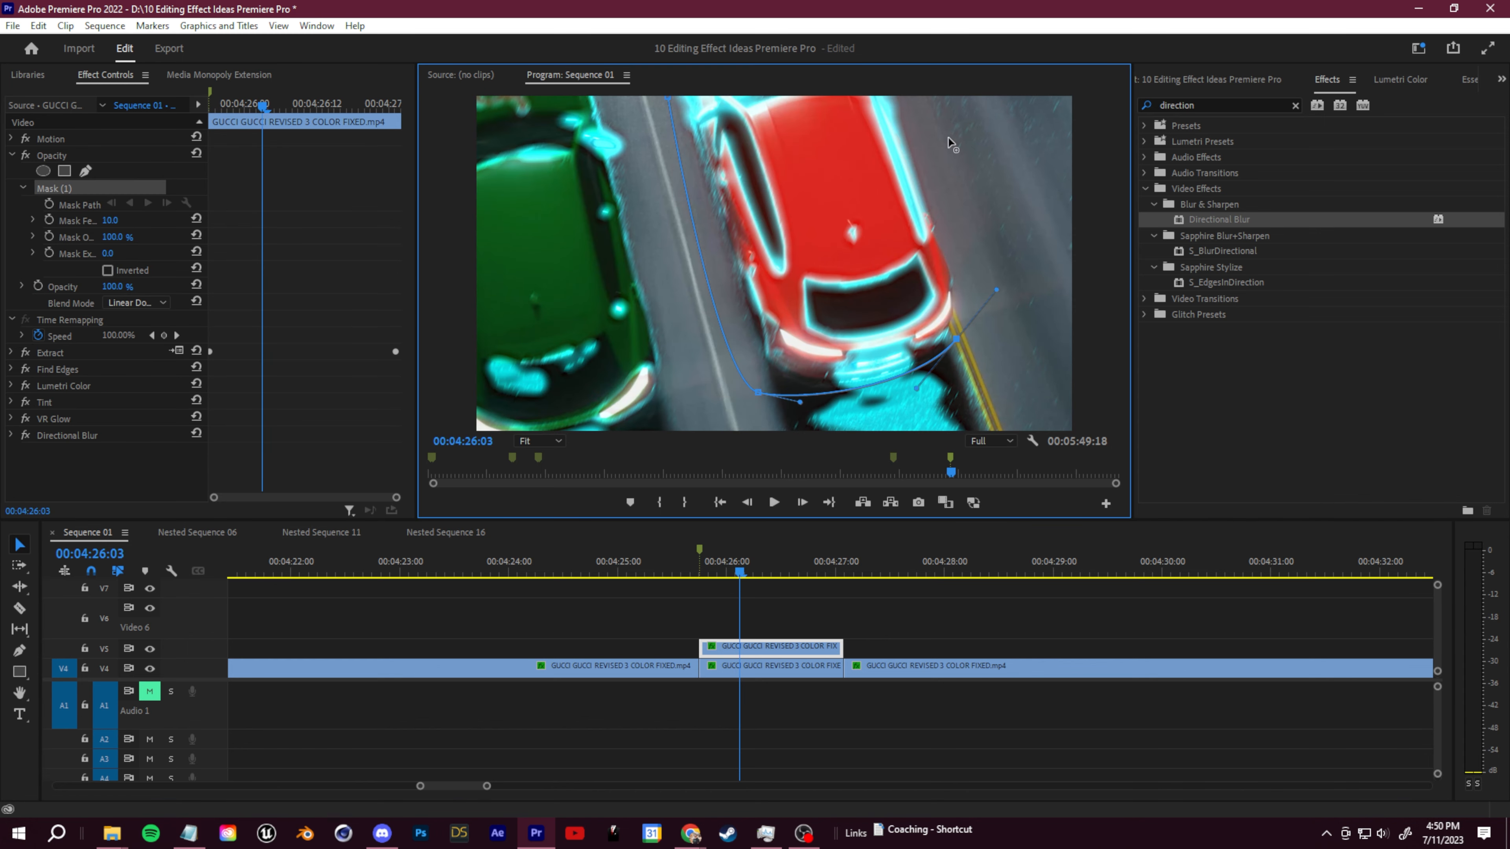
left_click(669, 99)
left_click_drag(953, 143, 848, 2)
Play back the masked glow segment repeatedly between about 00:04:25:18 and 00:04:27:02 to check the outline effect.
left_click(730, 585)
key("Up")
key("space")
key("space")
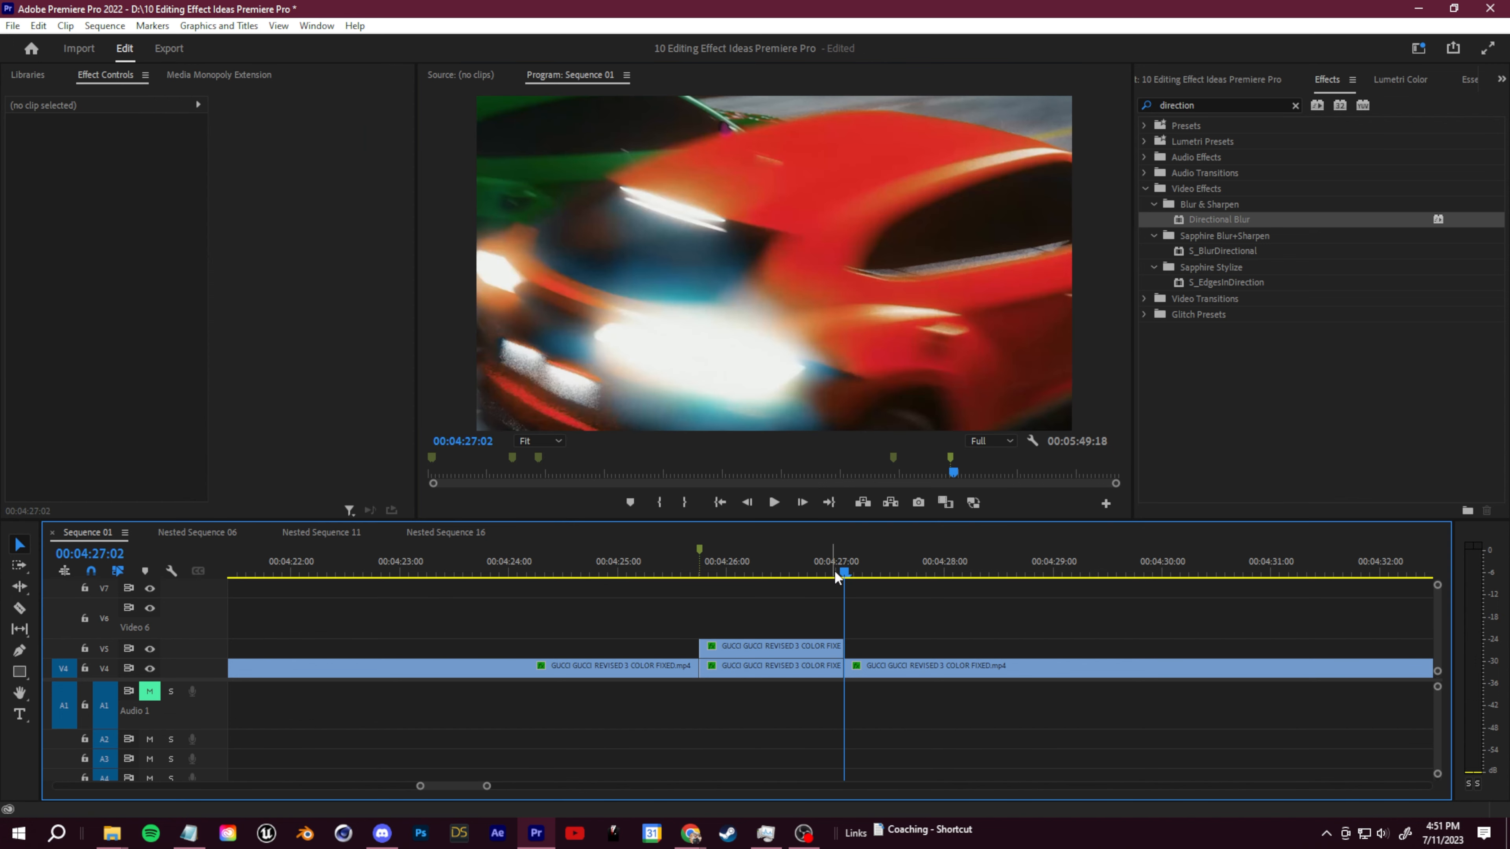
key("Up")
key("space")
key("space")
left_click_drag(828, 573, 699, 584)
key("space")
key("space")
key("space")
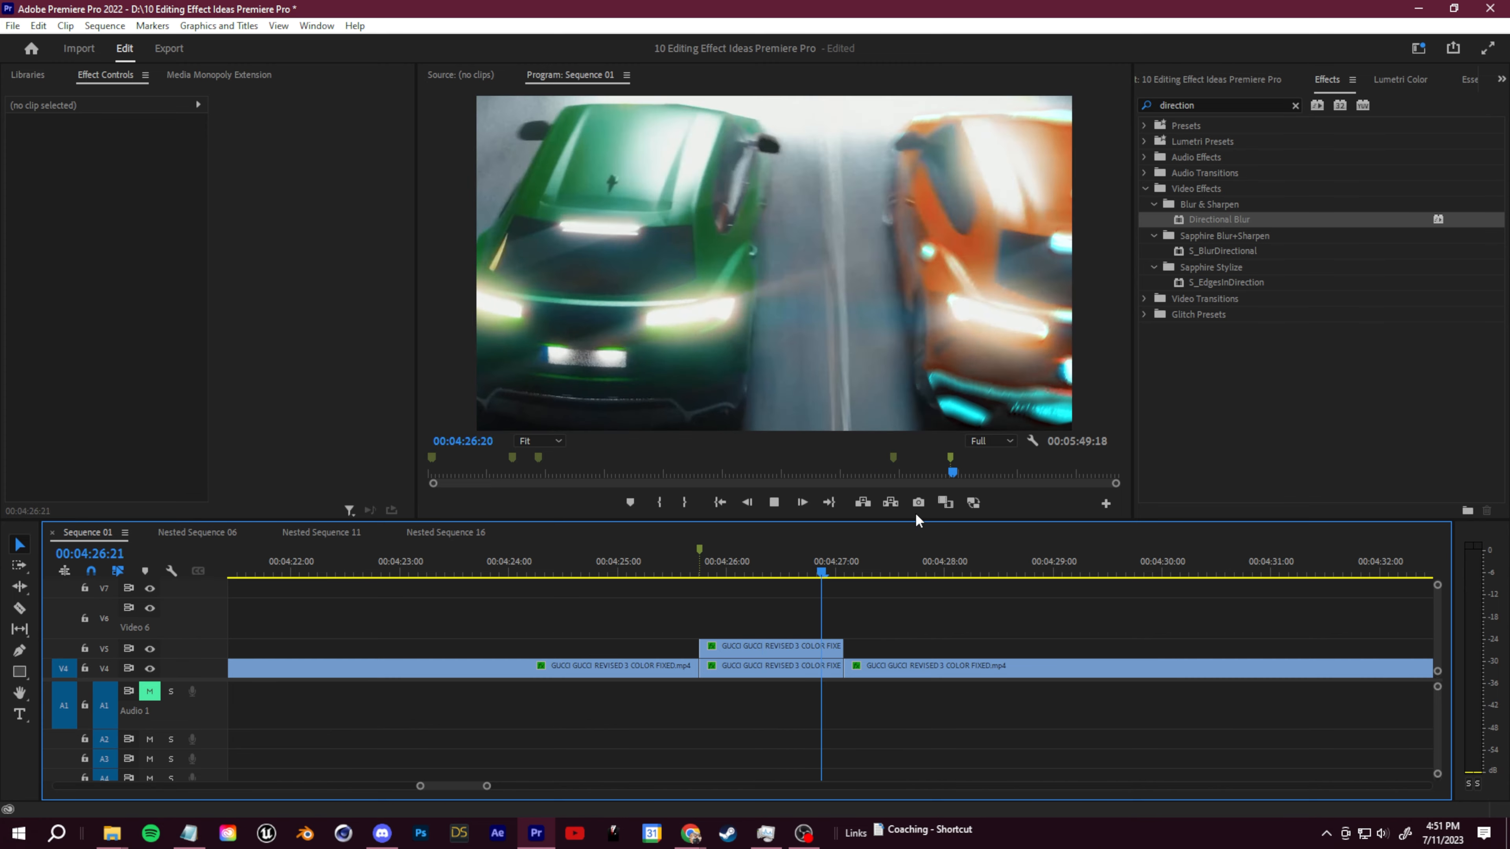
key("space")
left_click_drag(856, 571, 692, 607)
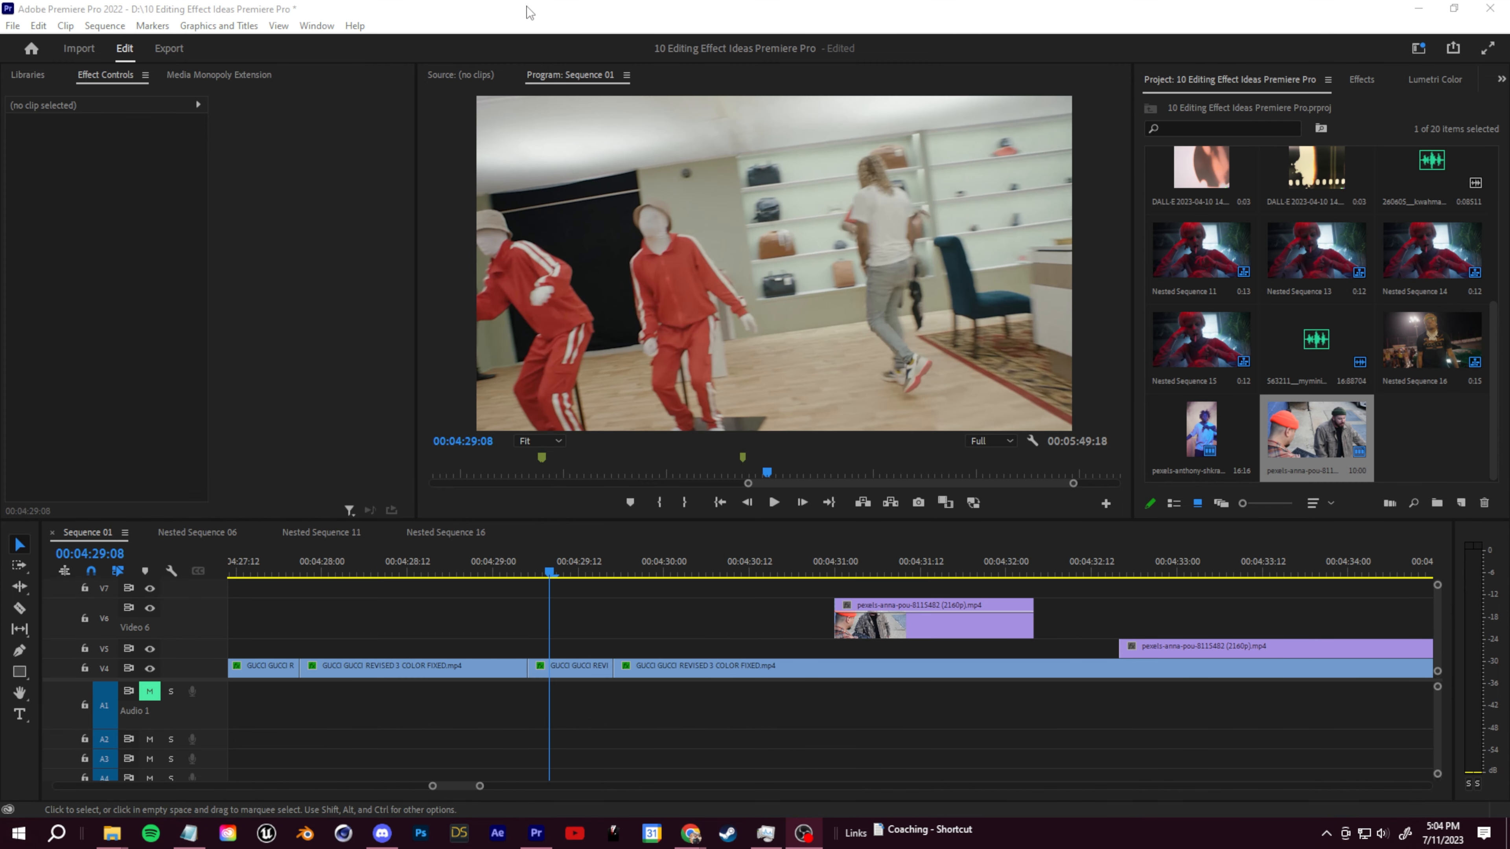
Place a duplicate of the V6 pexels-anna-pou clip at about 00:04:29:00 and set its speed to 30%.
left_click(529, 11)
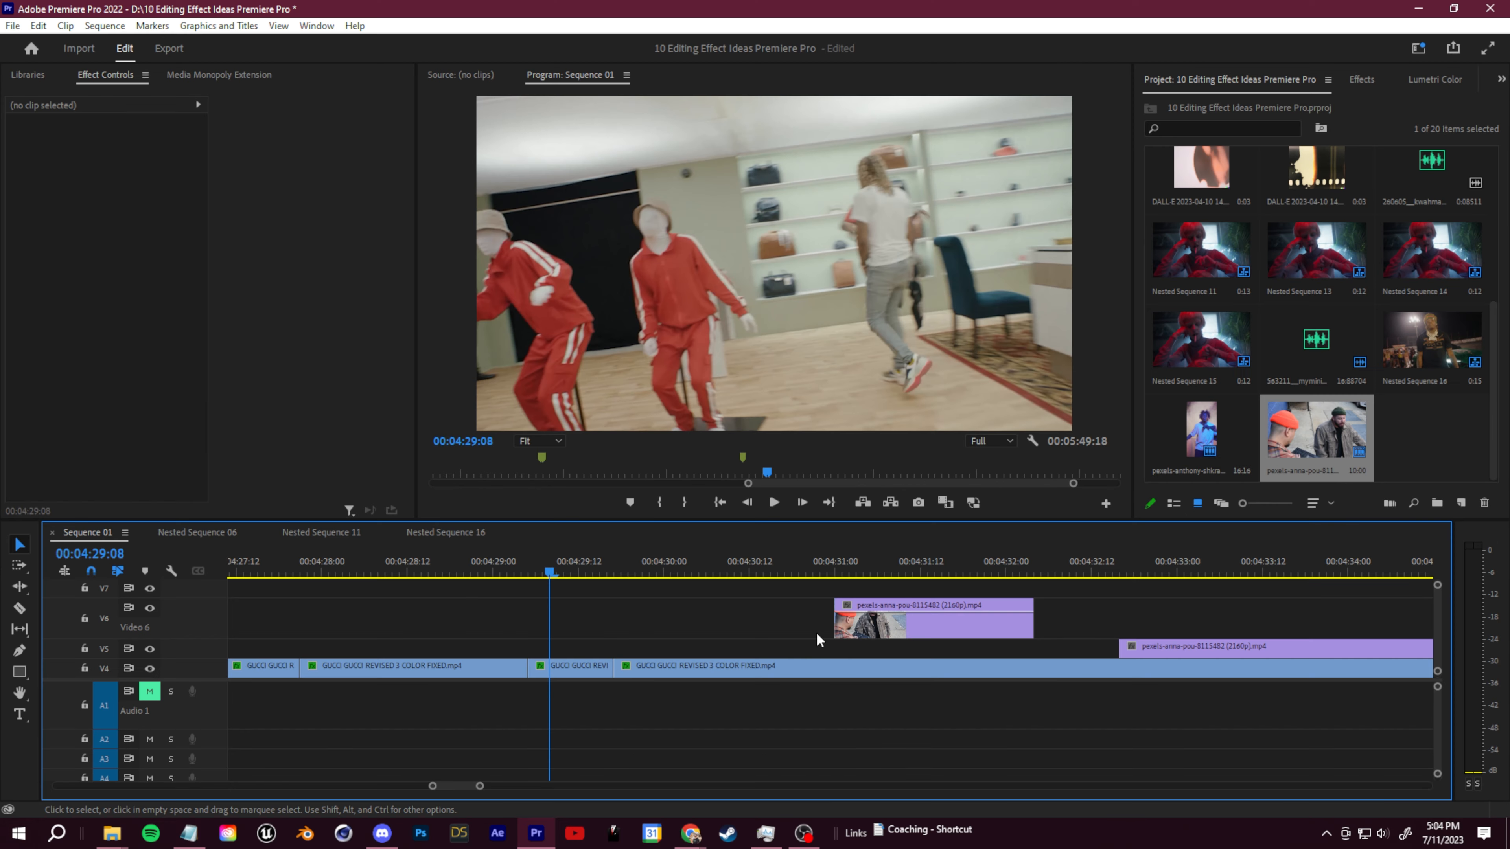
left_click_drag(902, 632, 560, 629)
right_click(583, 621)
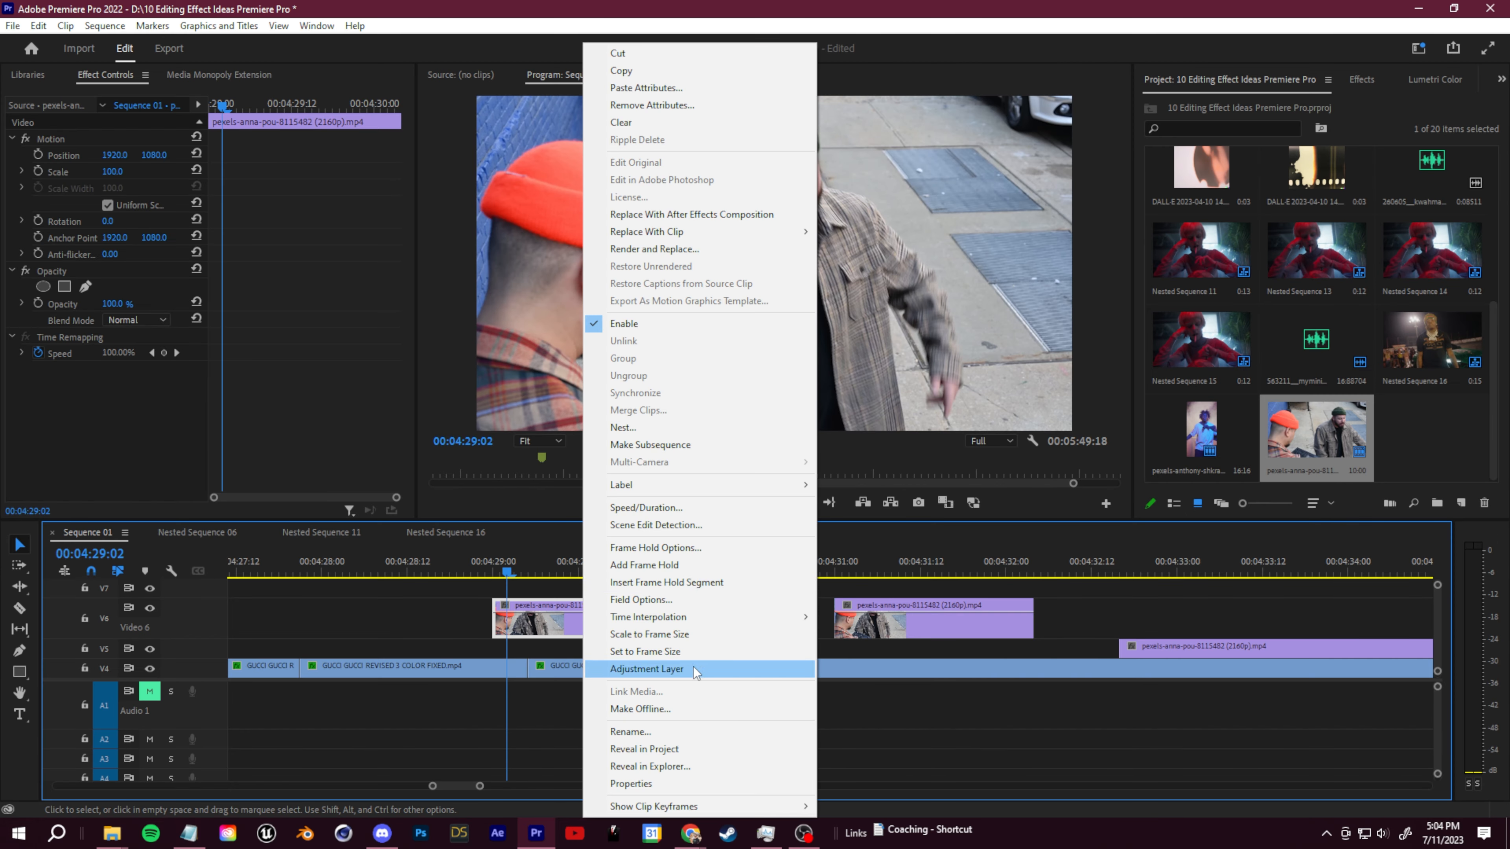
left_click(680, 511)
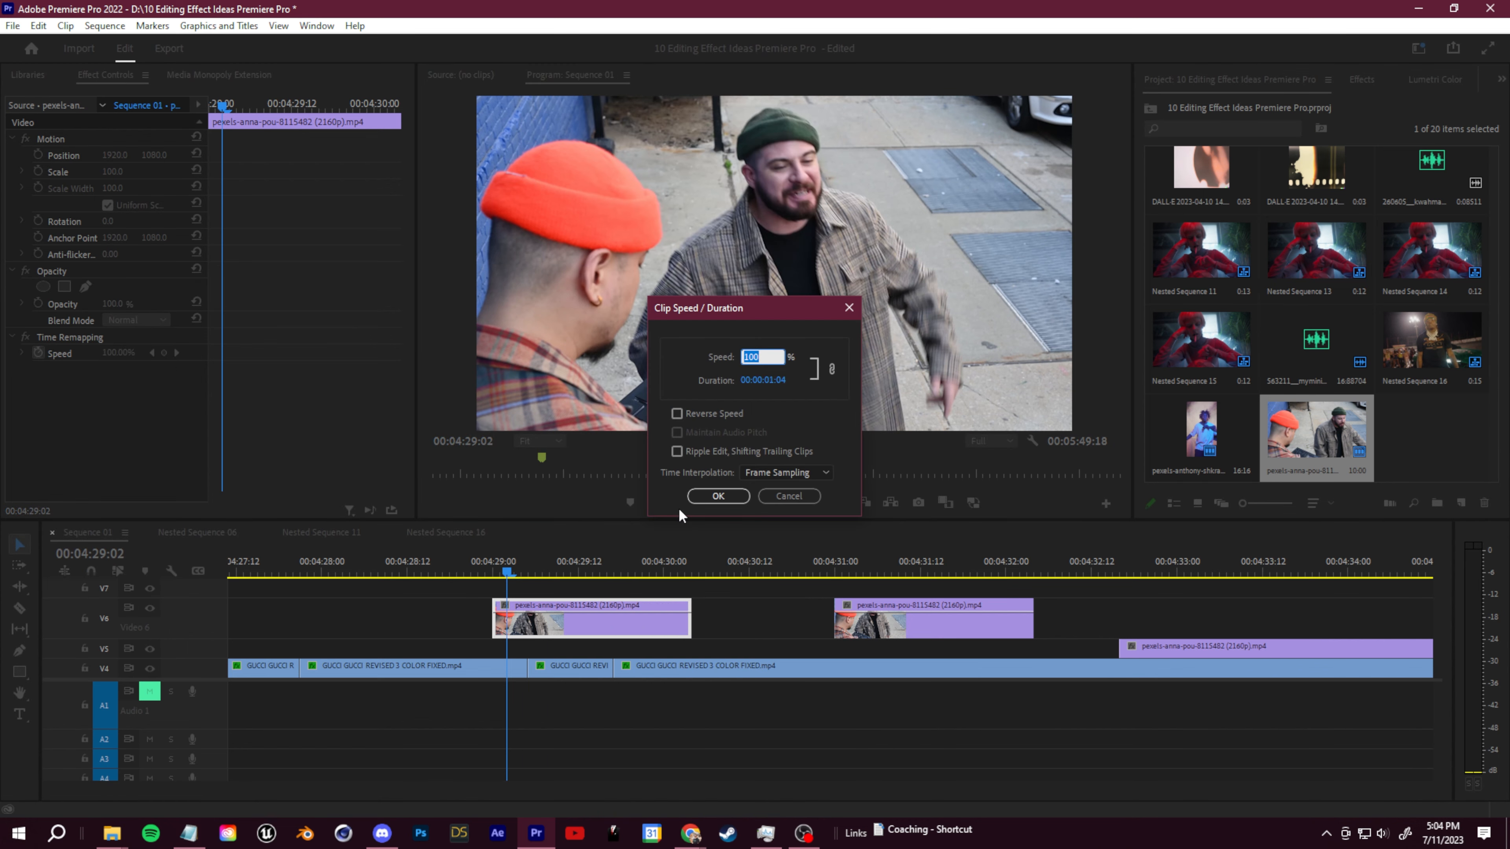
type("30")
left_click(719, 497)
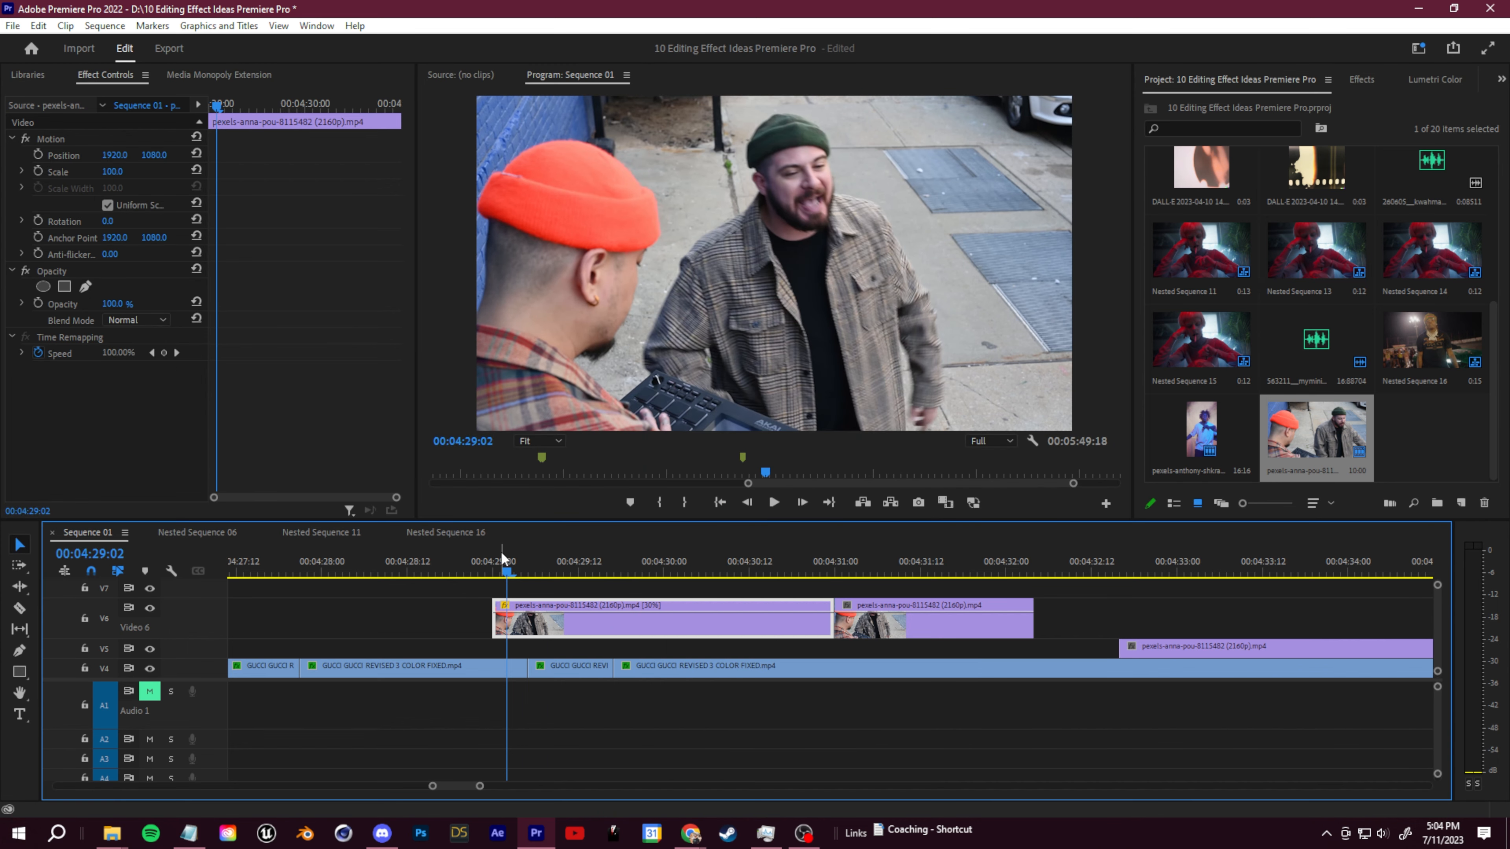
Preview the 30% slow-motion copy on V6 and delete it.
key("space")
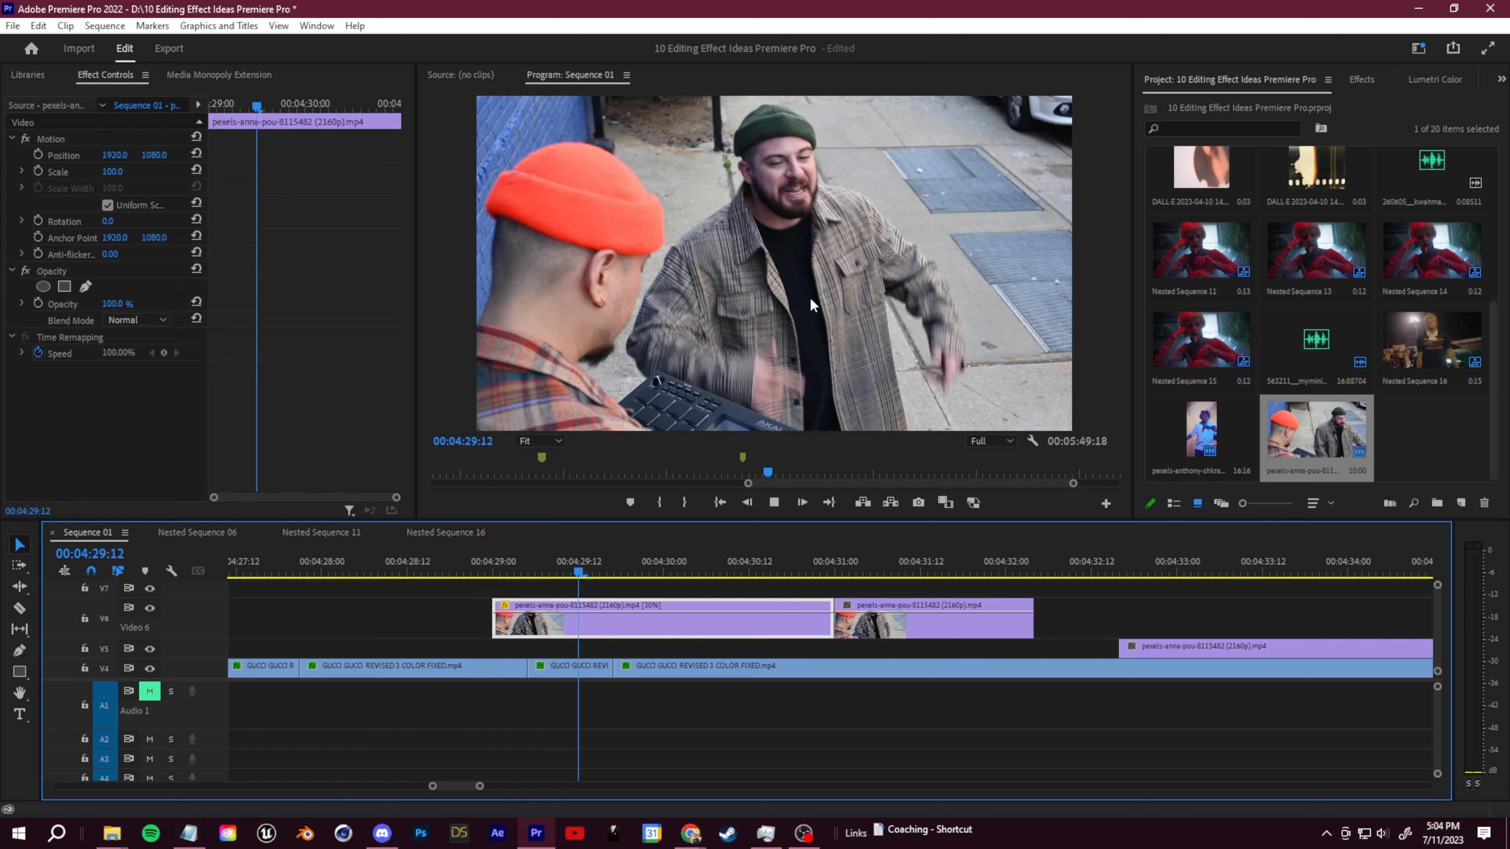
key("space")
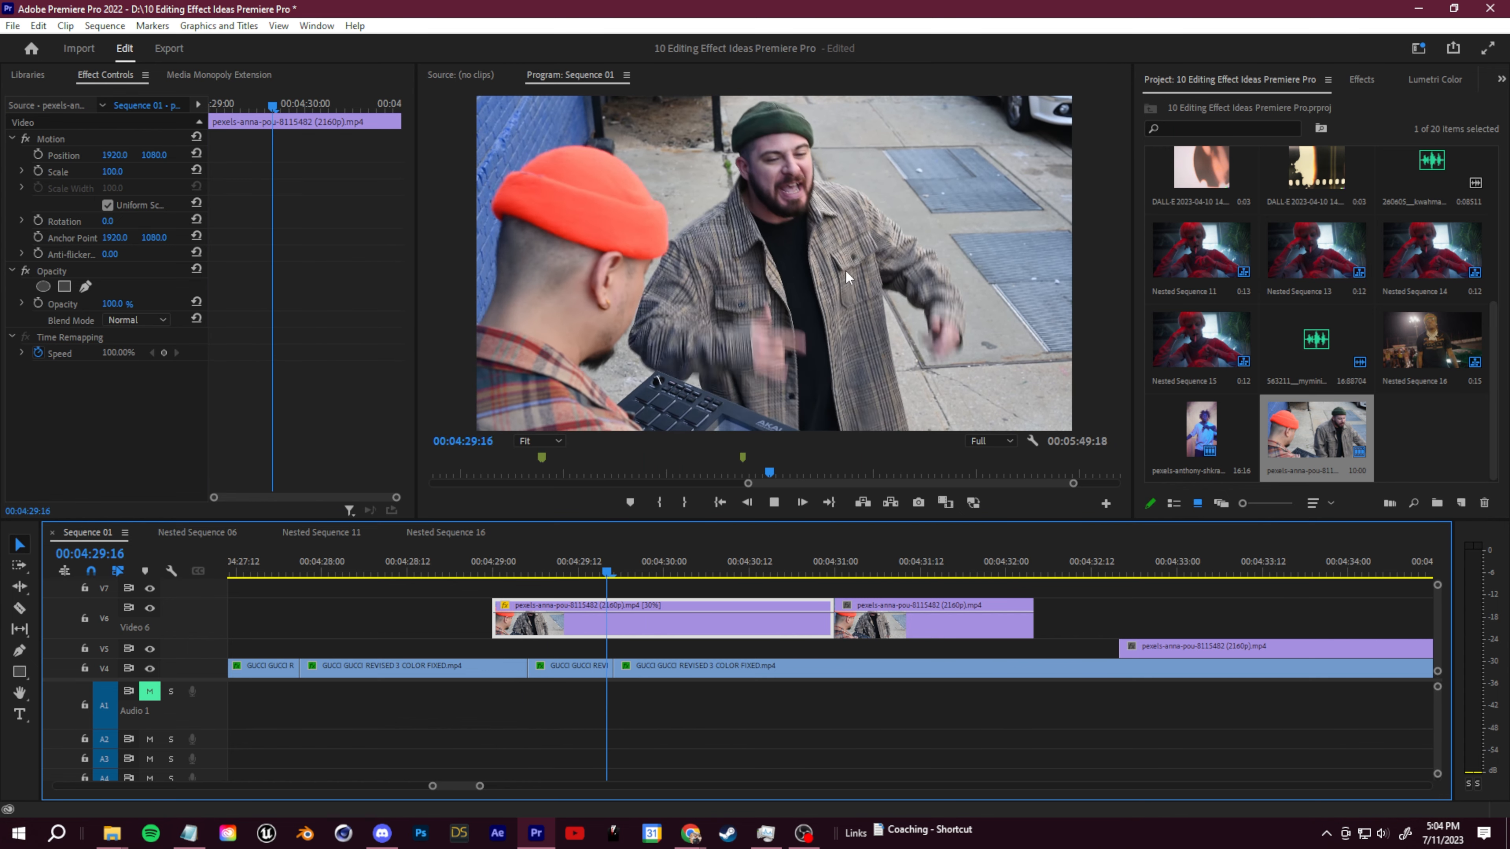
key("space")
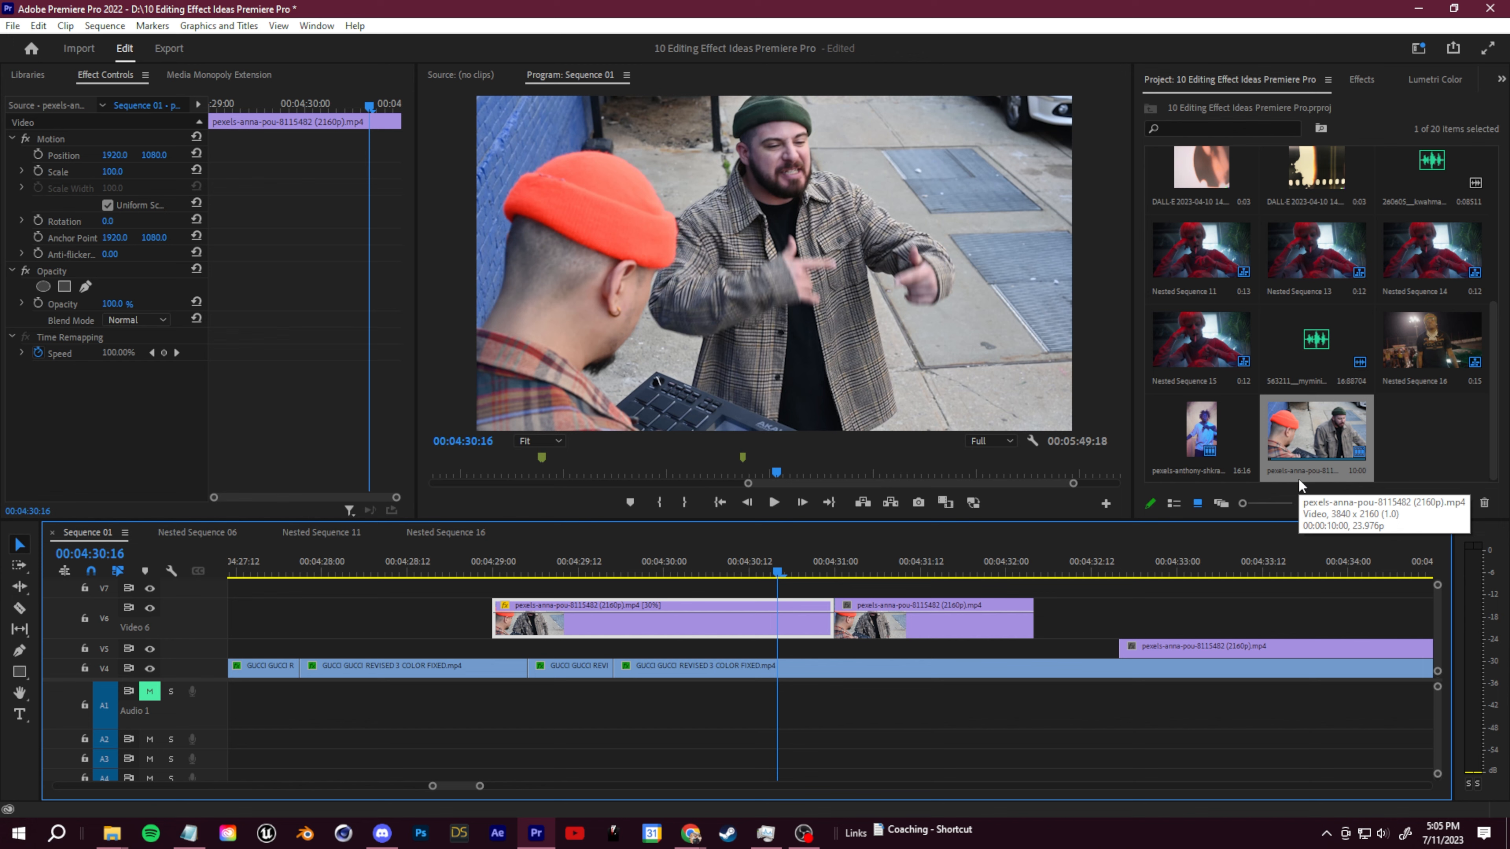
key("Delete")
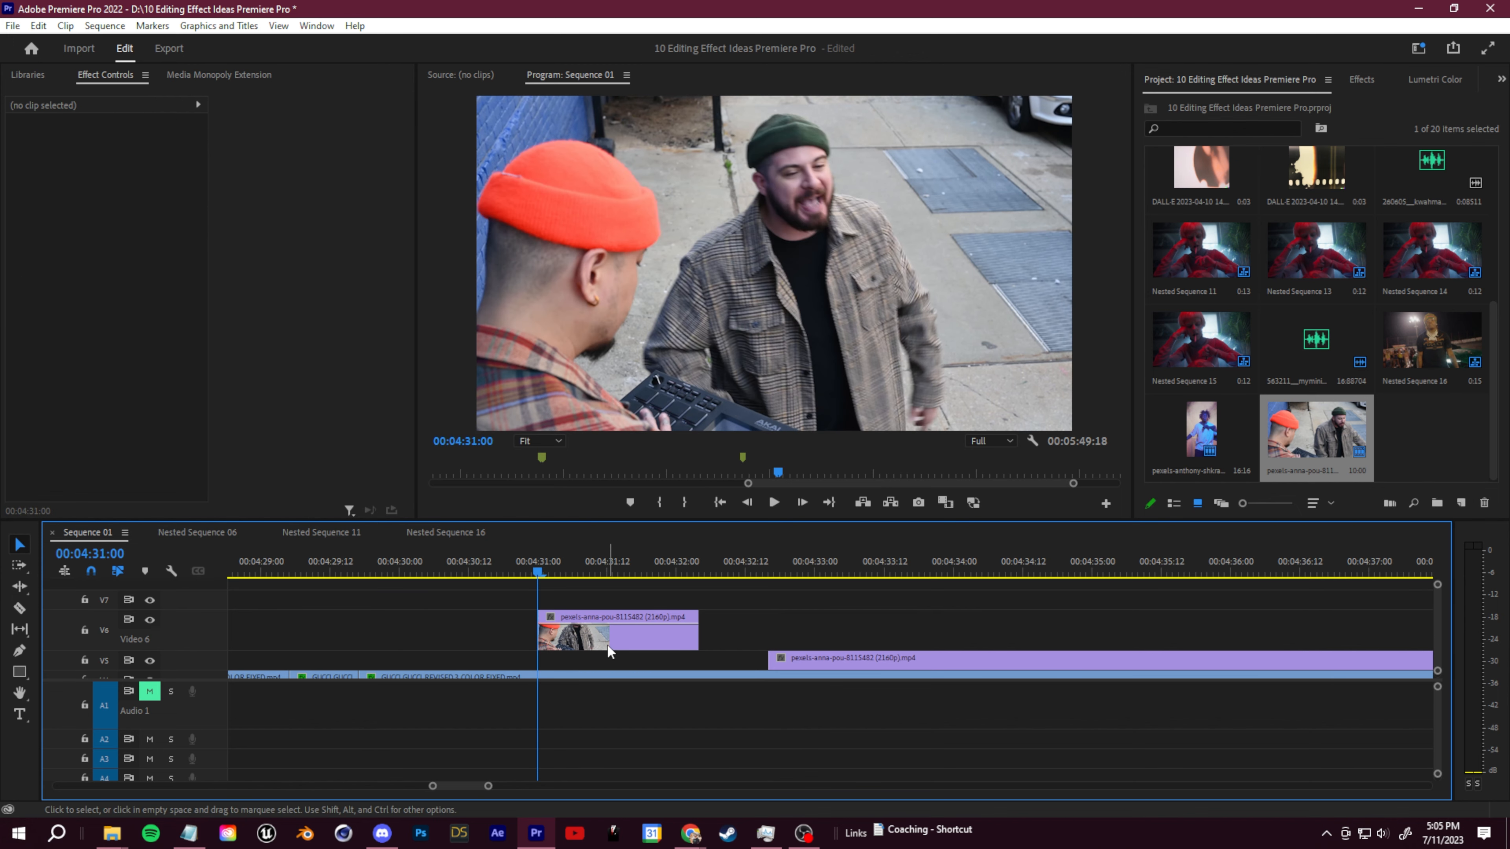
Set the V6 clip at 00:04:31:00 to 60% speed with Optical Flow time interpolation.
right_click(609, 651)
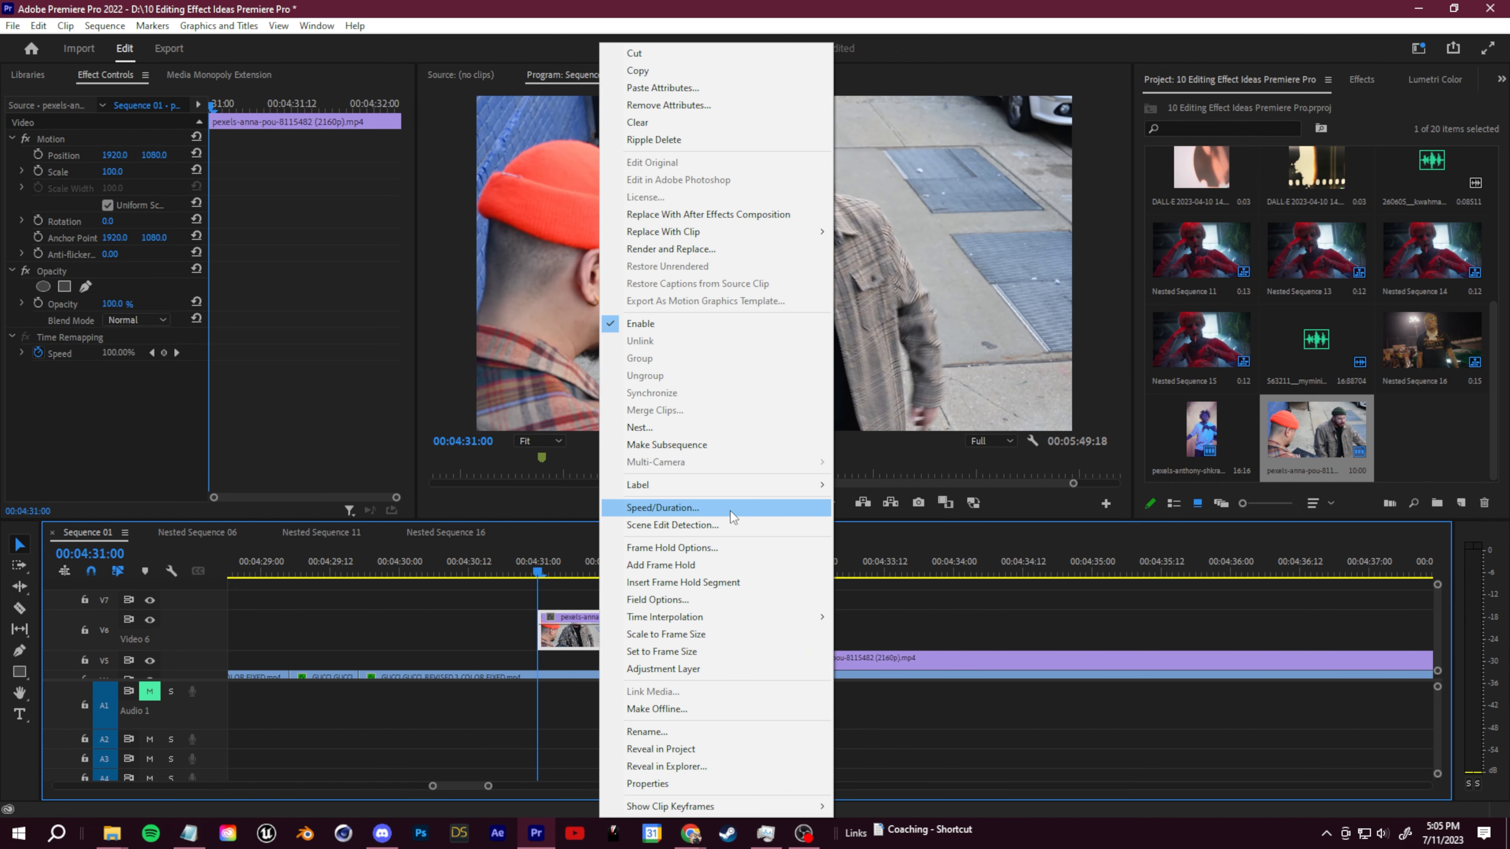
left_click(730, 507)
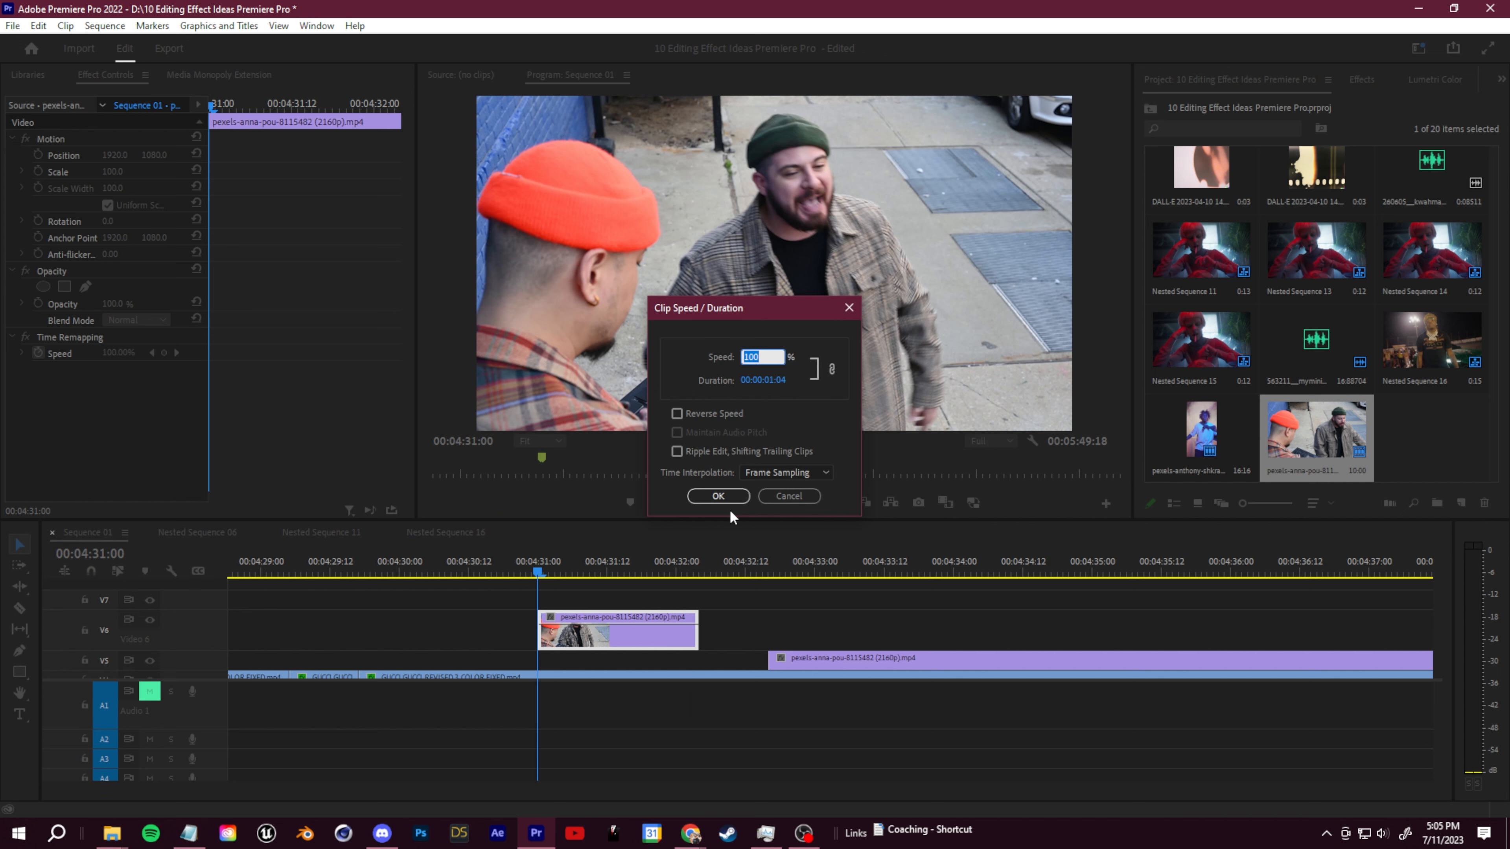
type("60")
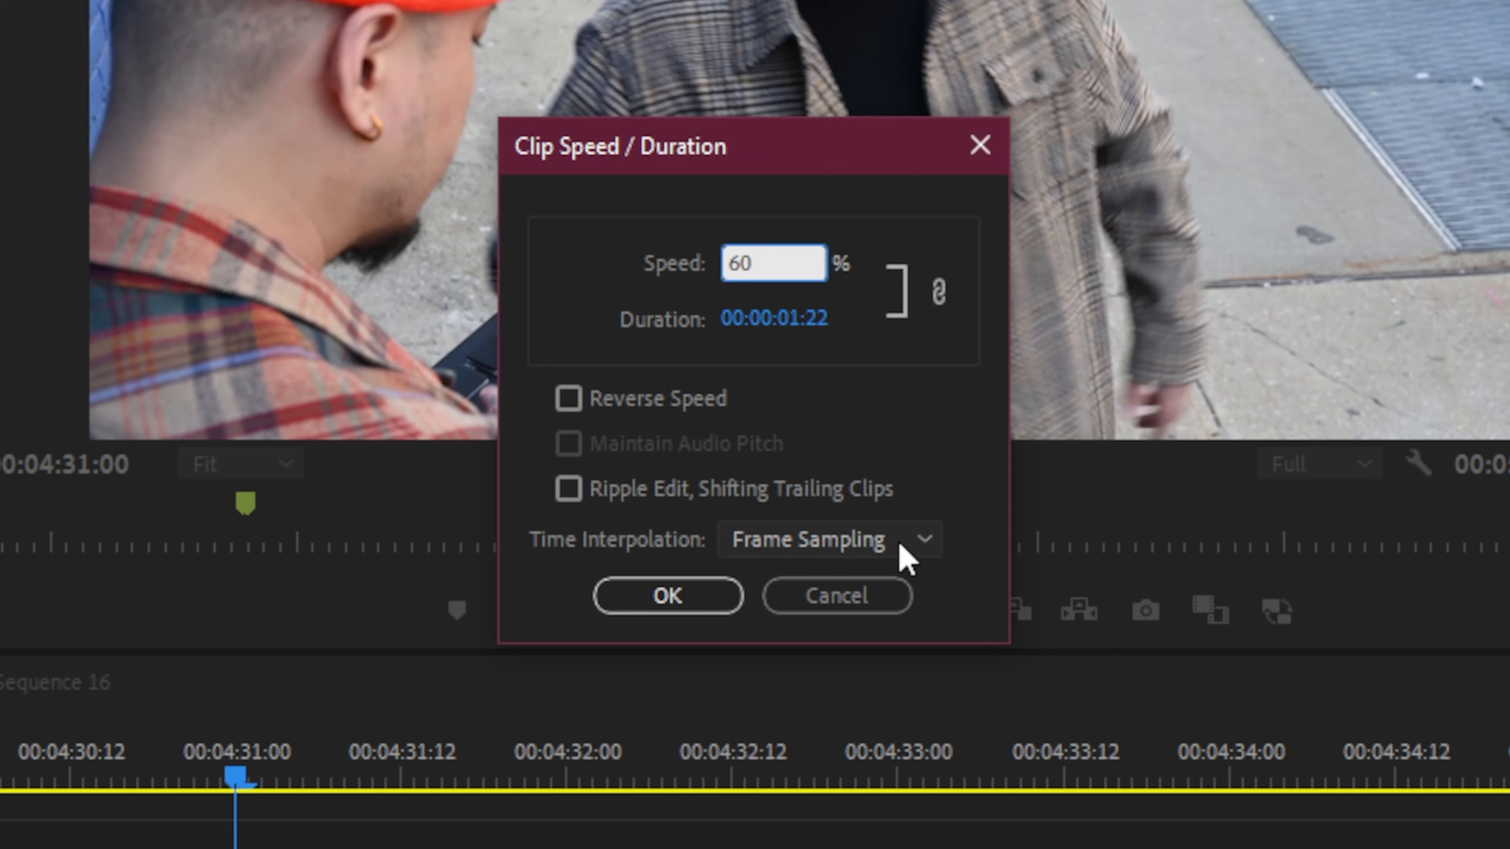
left_click(900, 546)
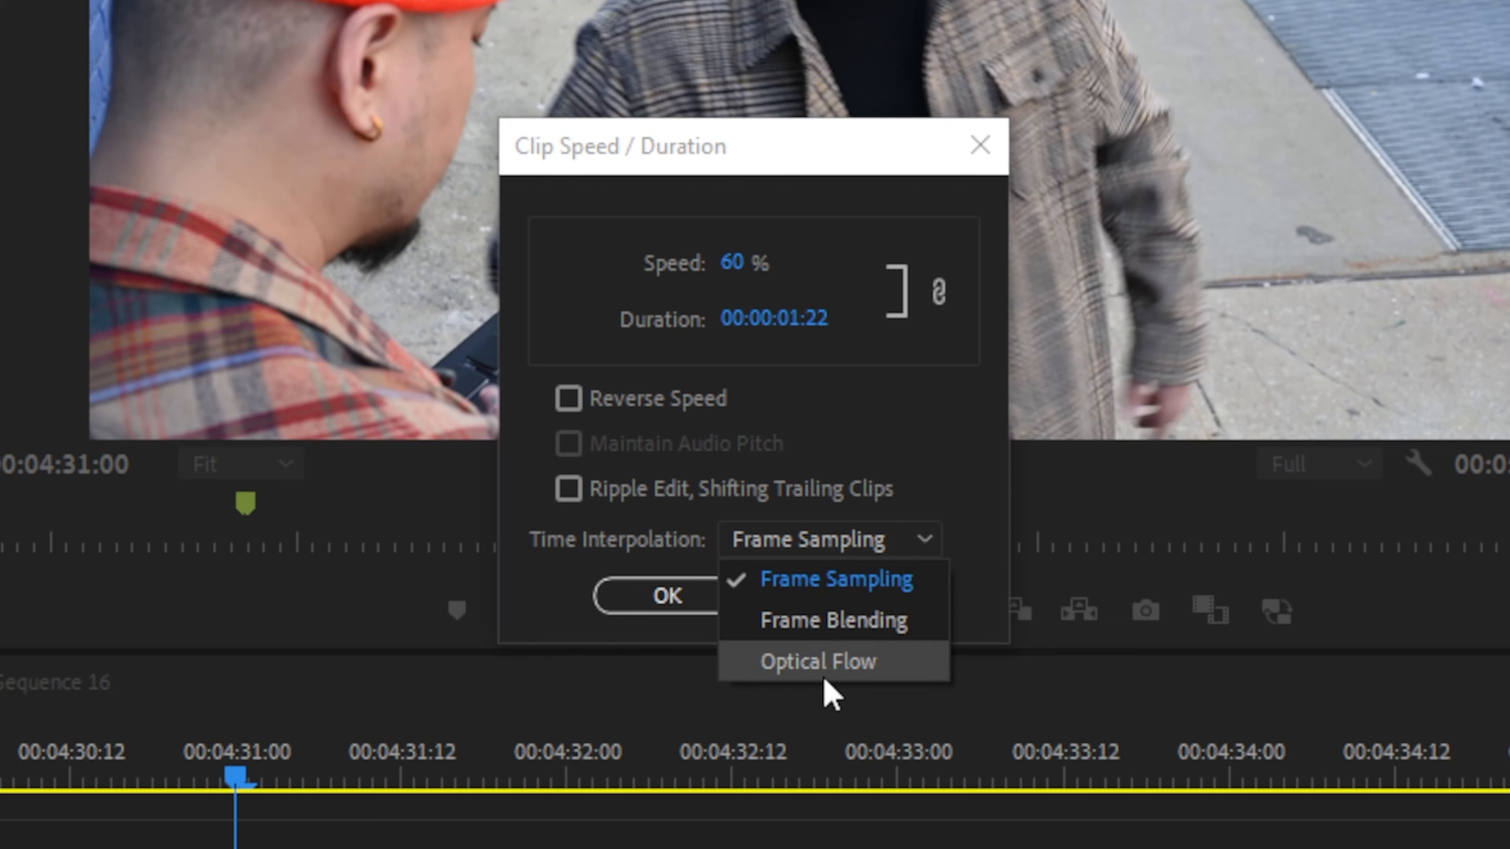
left_click(853, 678)
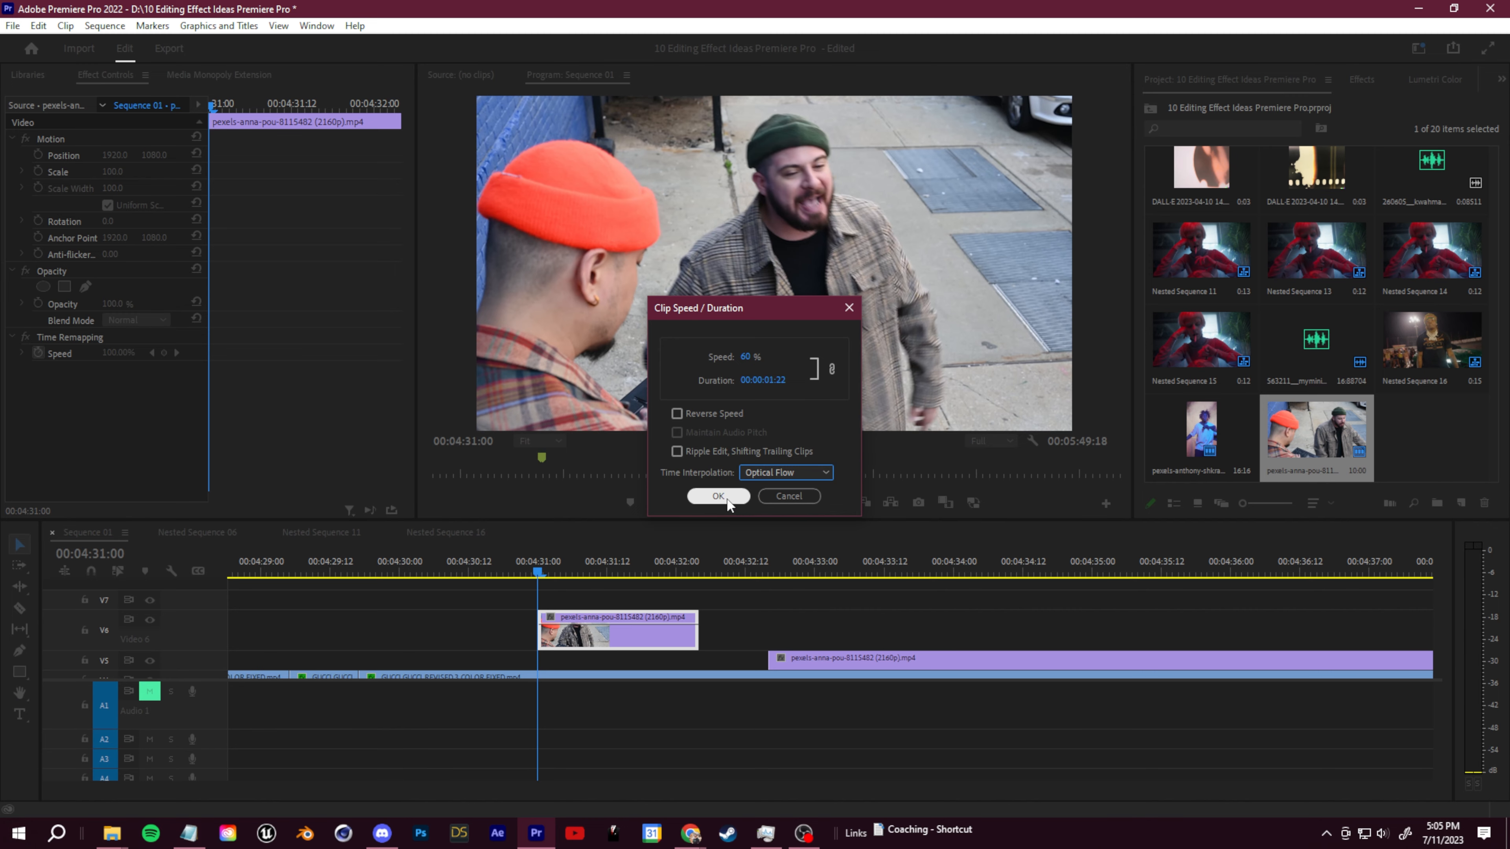
left_click(668, 595)
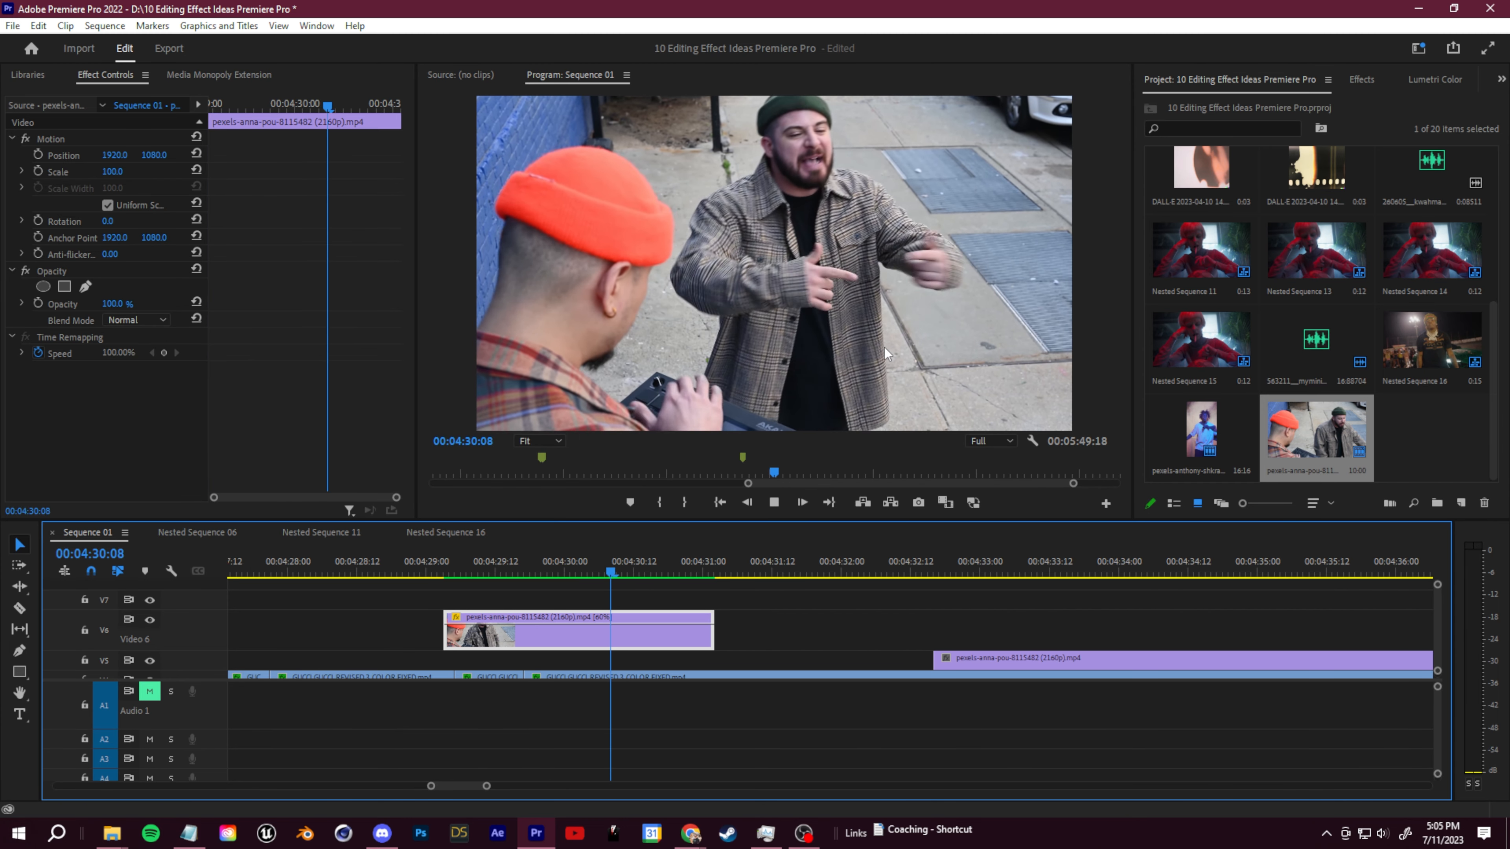
Examine the 60% Optical Flow clip's playback in the maximized program monitor and restore the layout.
left_click_drag(687, 564, 494, 615)
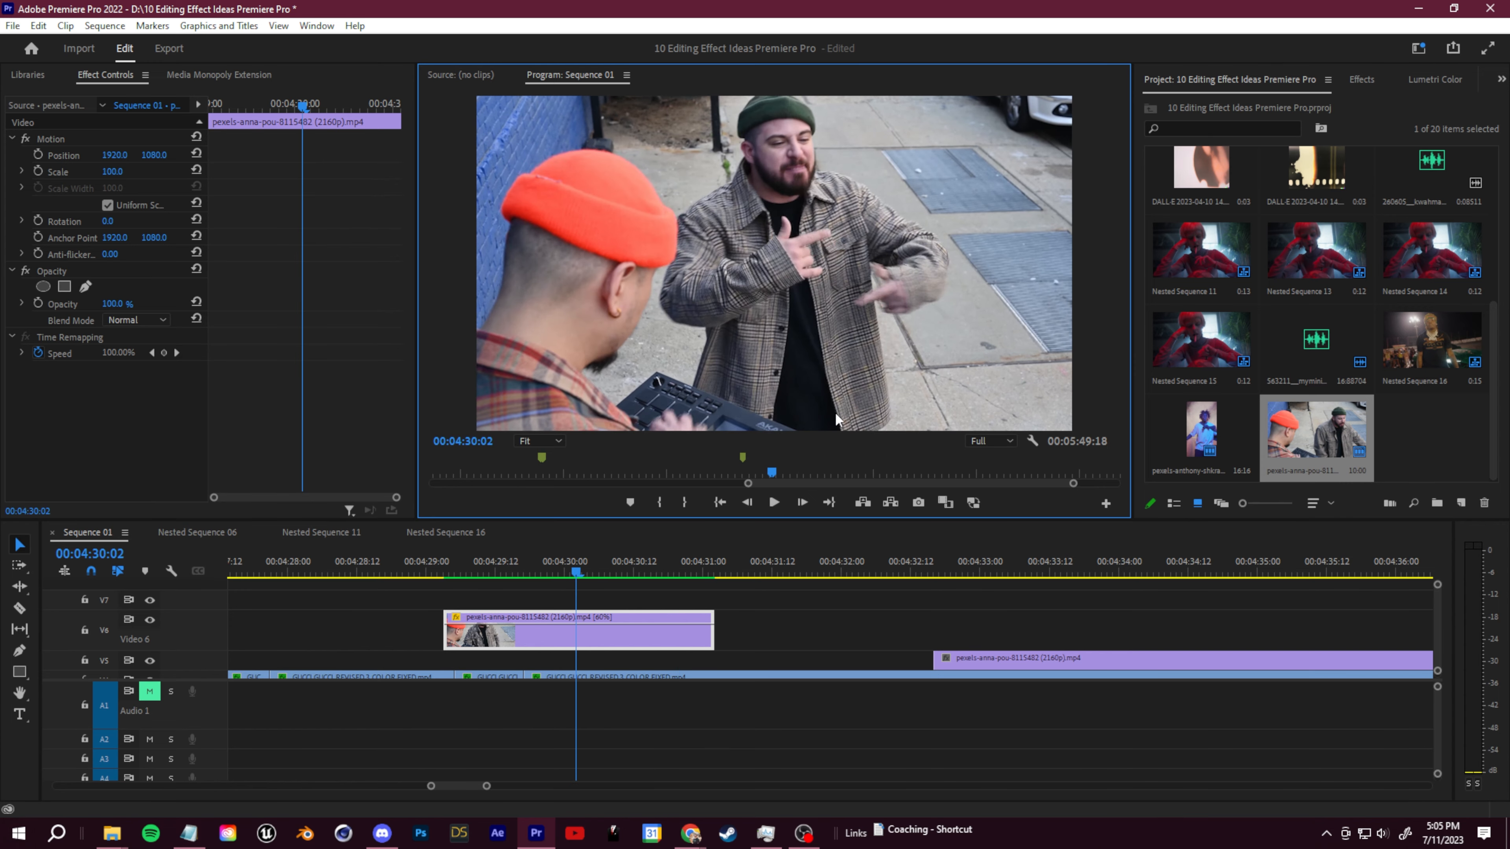
key("grave")
key("space")
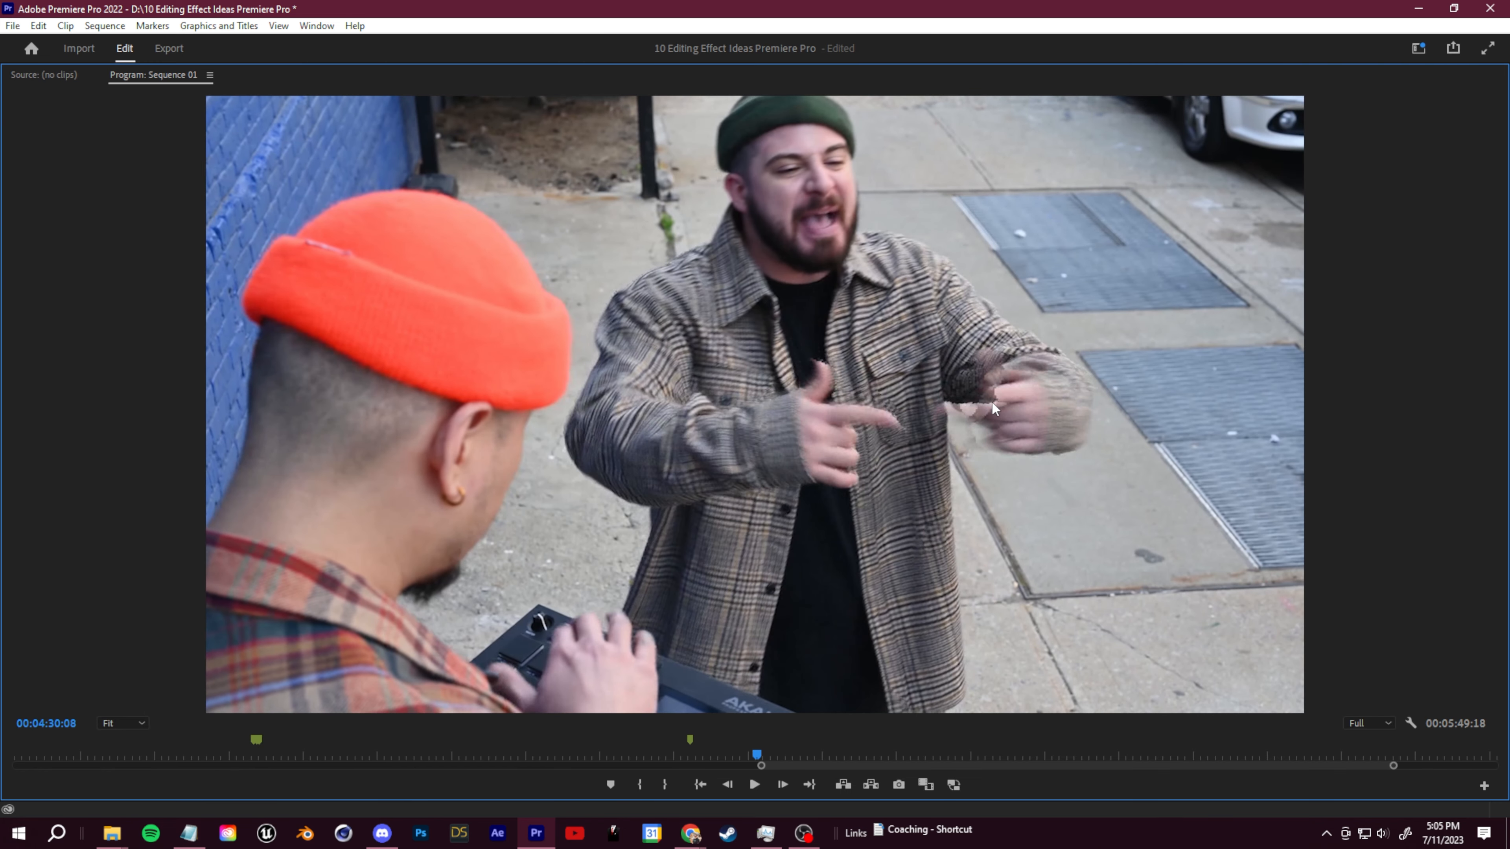
key("space")
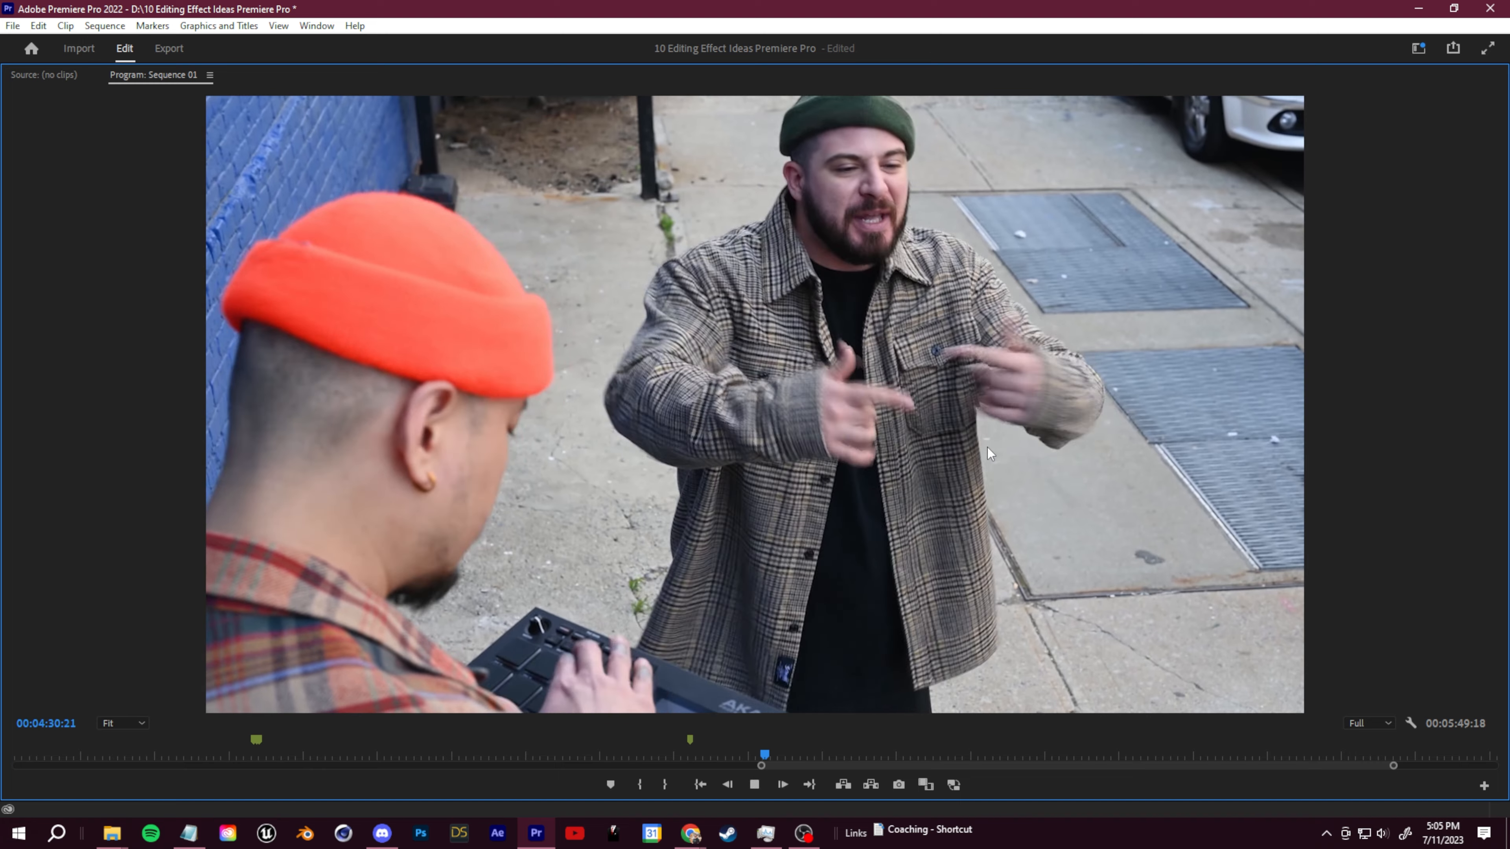
key("space")
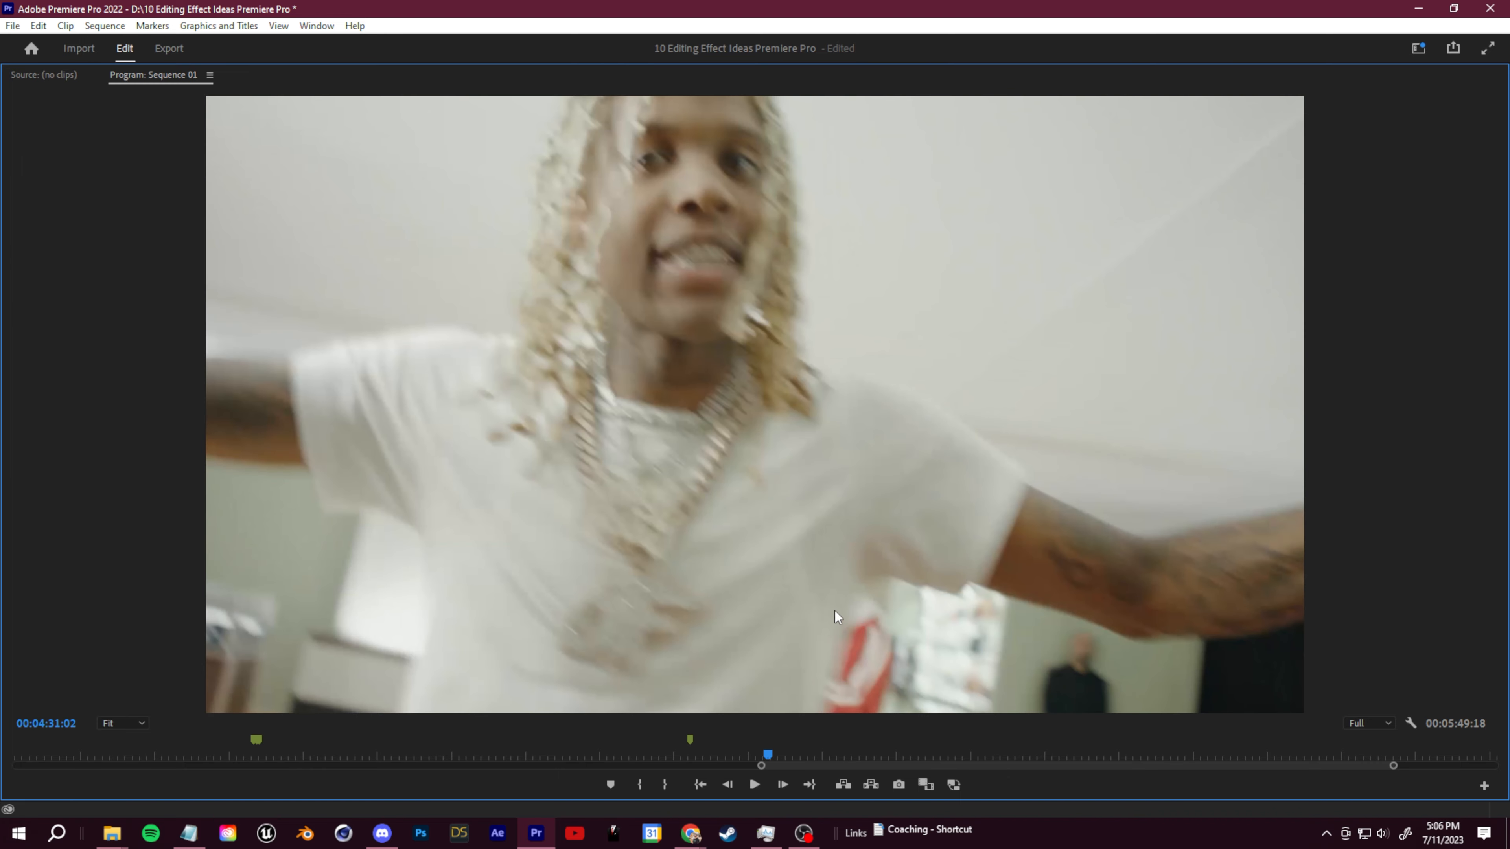
key("grave")
Replay the 60% V6 clip from its beginning to check the motion around the hands.
left_click(458, 563)
key("space")
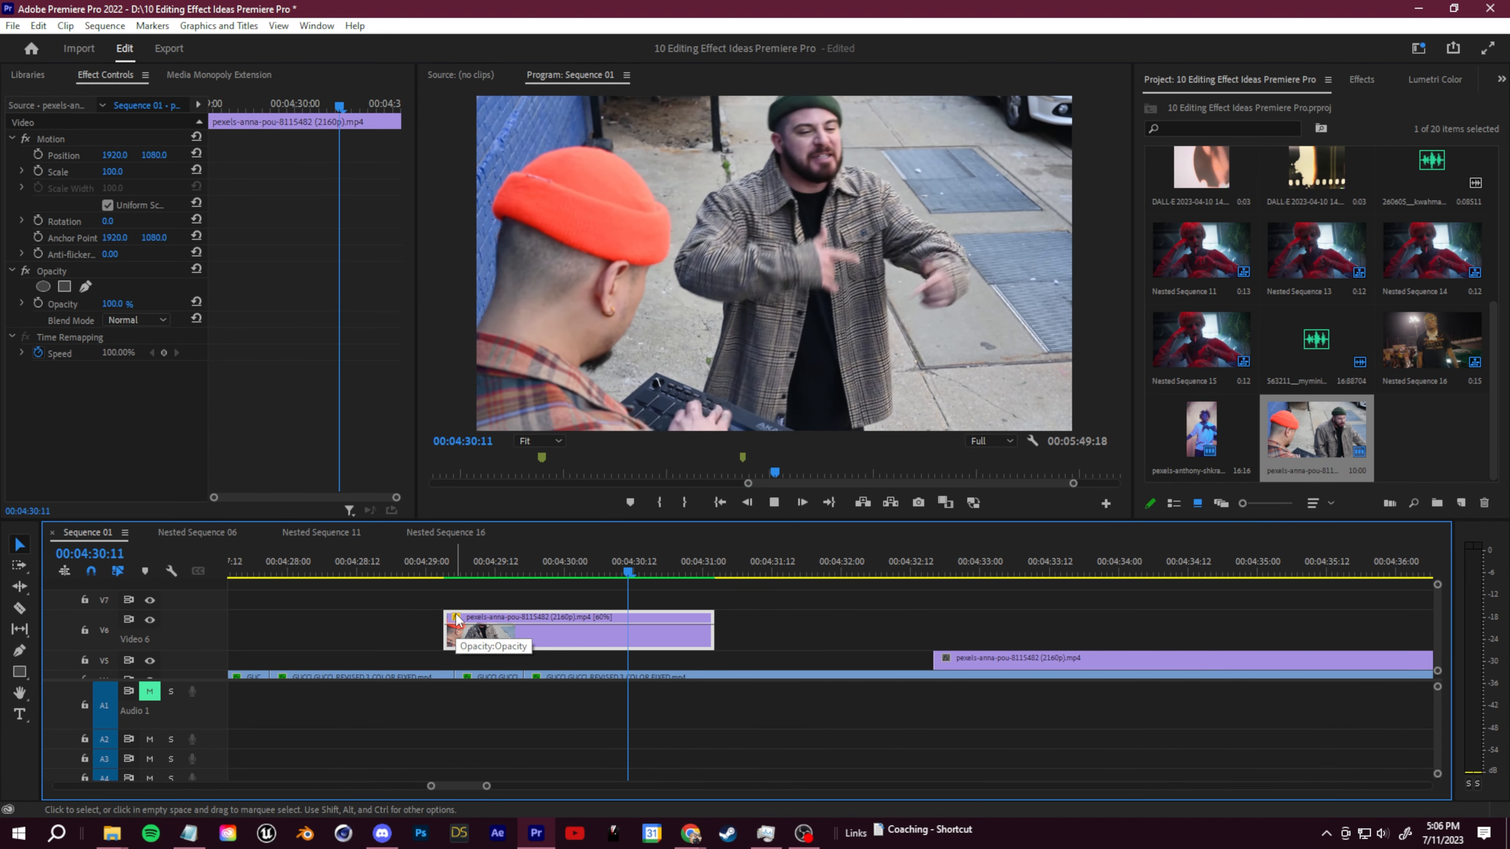
key("space")
left_click(508, 565)
key("space")
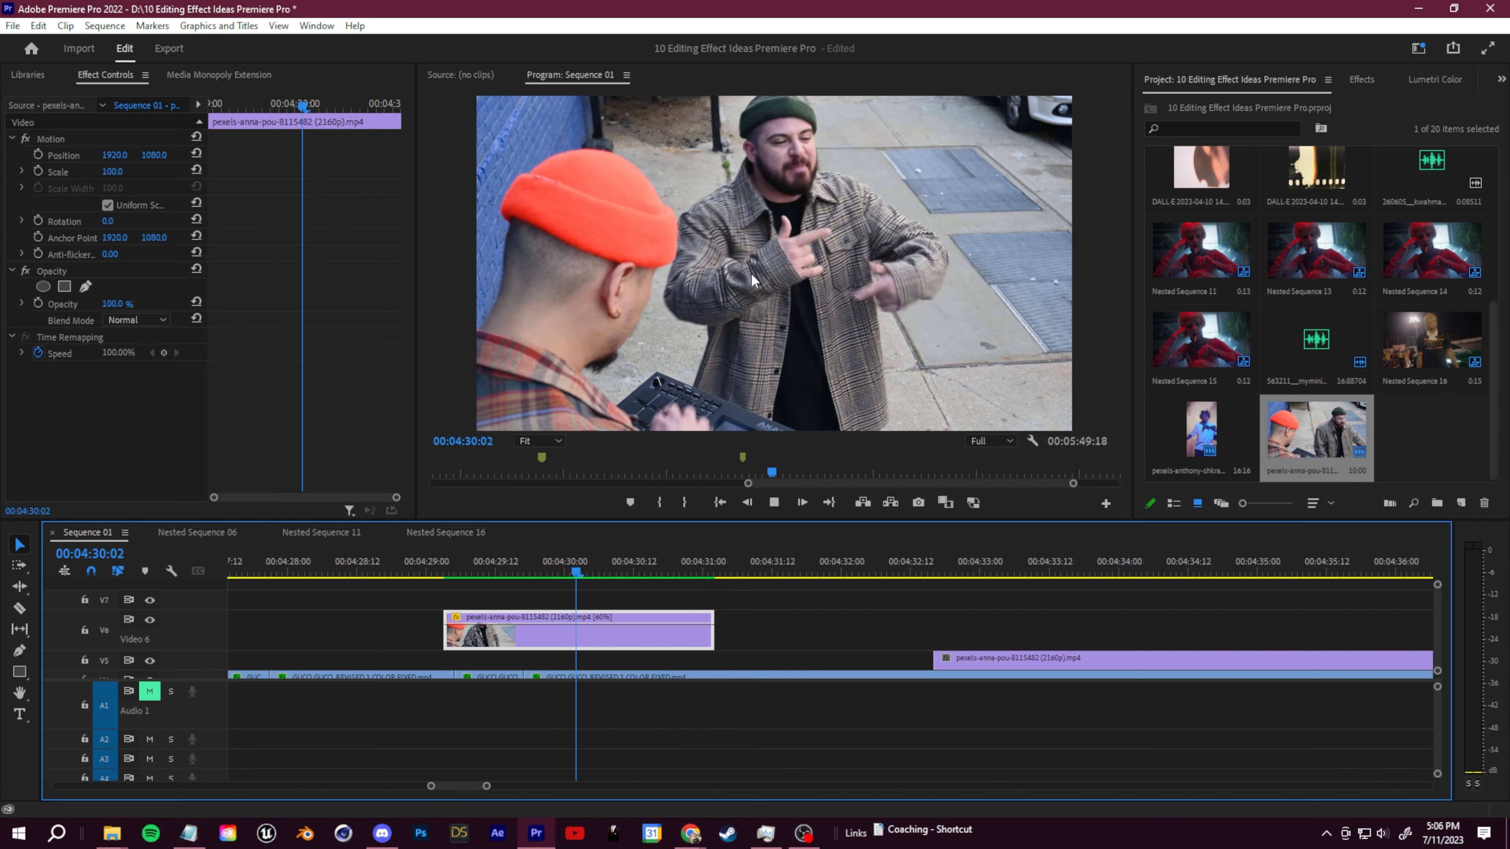
left_click(426, 564)
key("space")
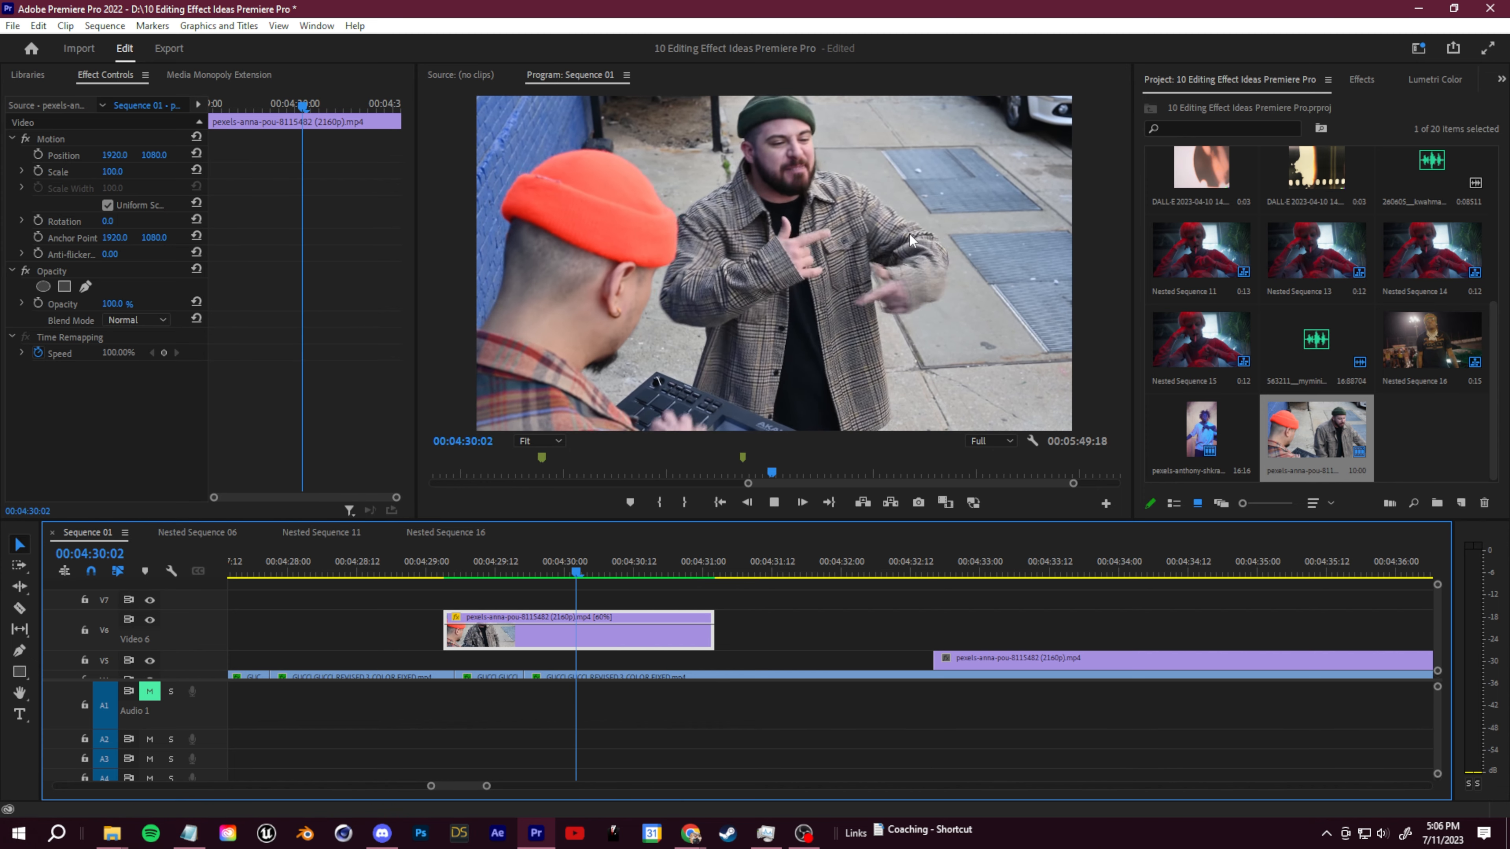
key("space")
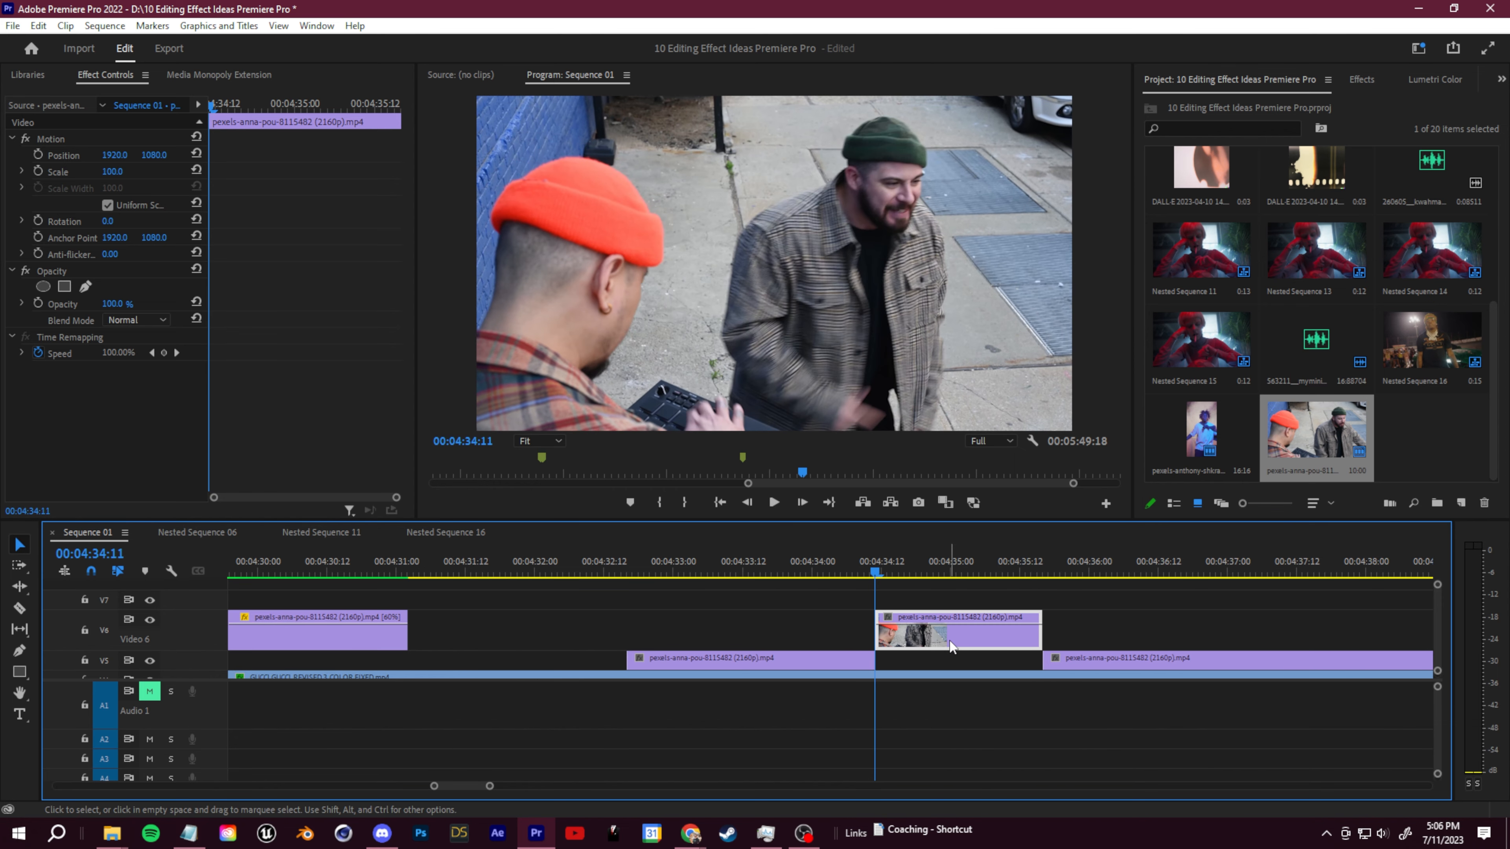
Set the V6 clip segment at 00:04:34:11 to 60% speed with Optical Flow time interpolation.
right_click(950, 646)
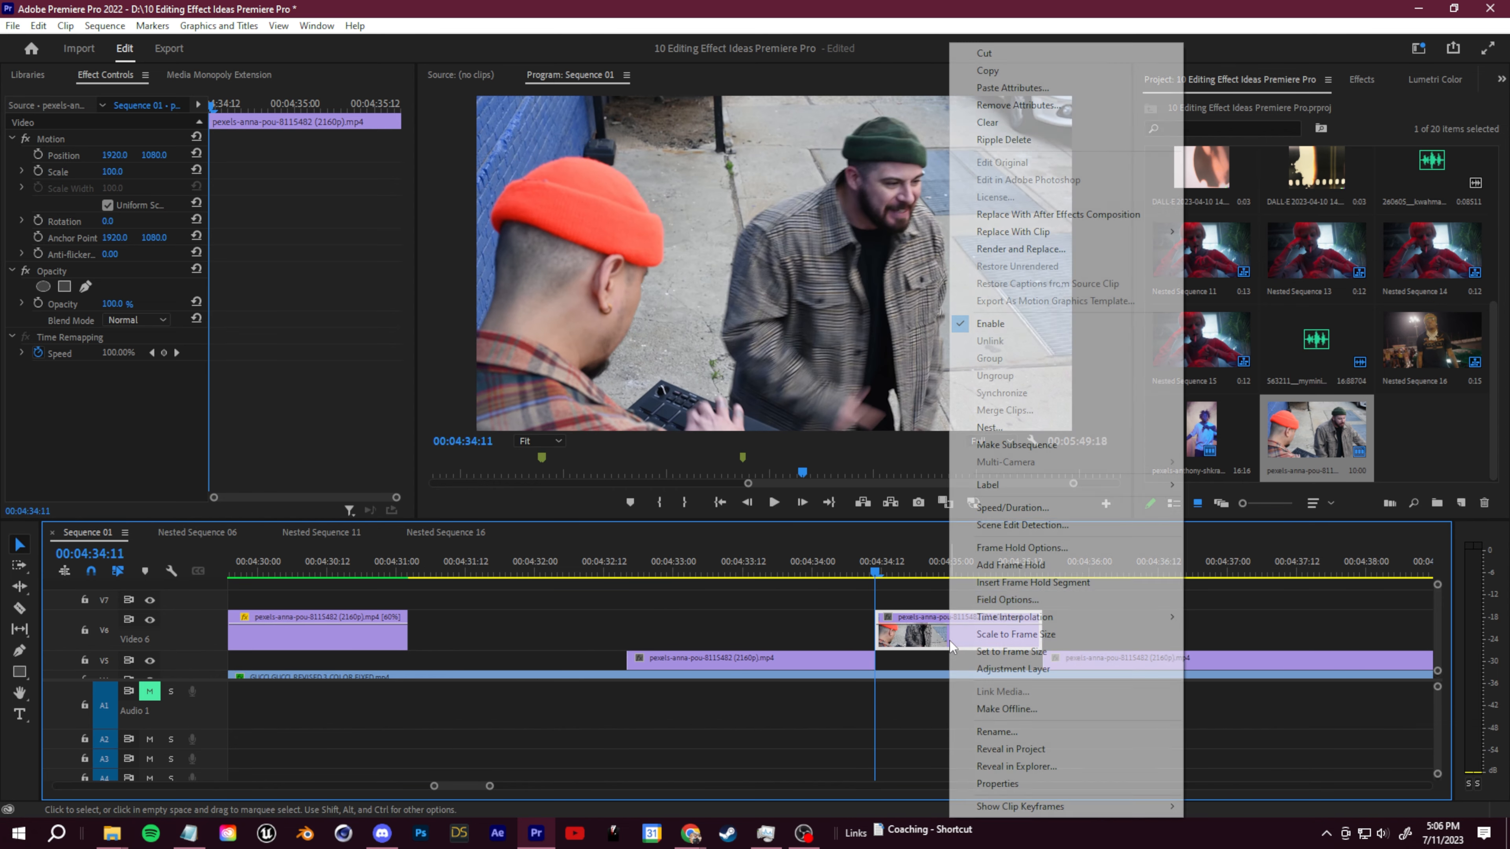
left_click(1031, 513)
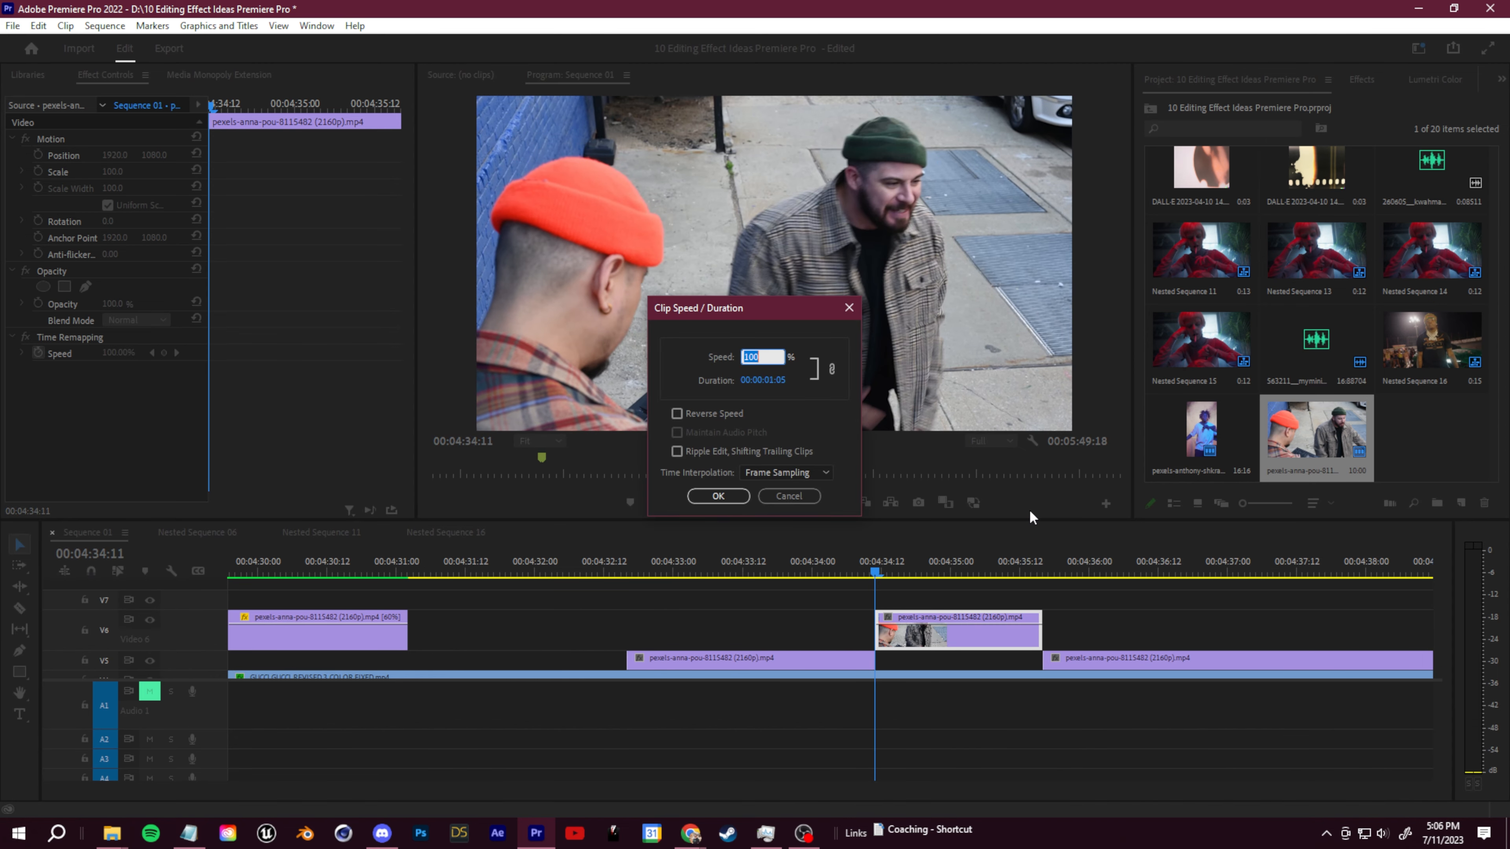
type("60")
left_click(785, 473)
left_click(778, 537)
left_click(718, 497)
Play back the slowed V6 segment from 00:04:34:11 to check its motion.
scroll(750, 601, "down", 2)
left_click(921, 598)
key("space")
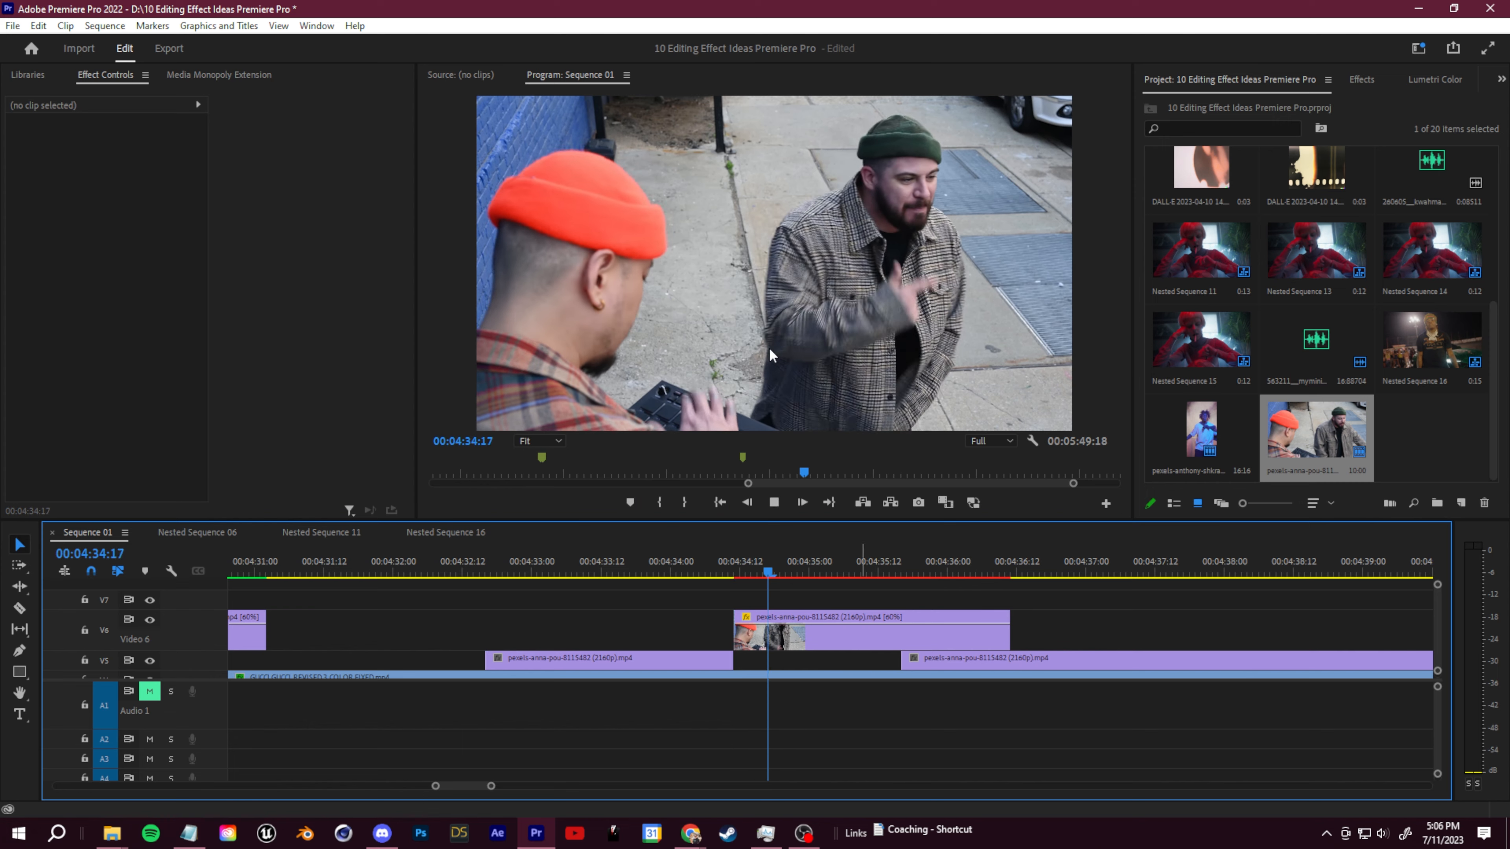
left_click_drag(952, 562, 737, 611)
key("space")
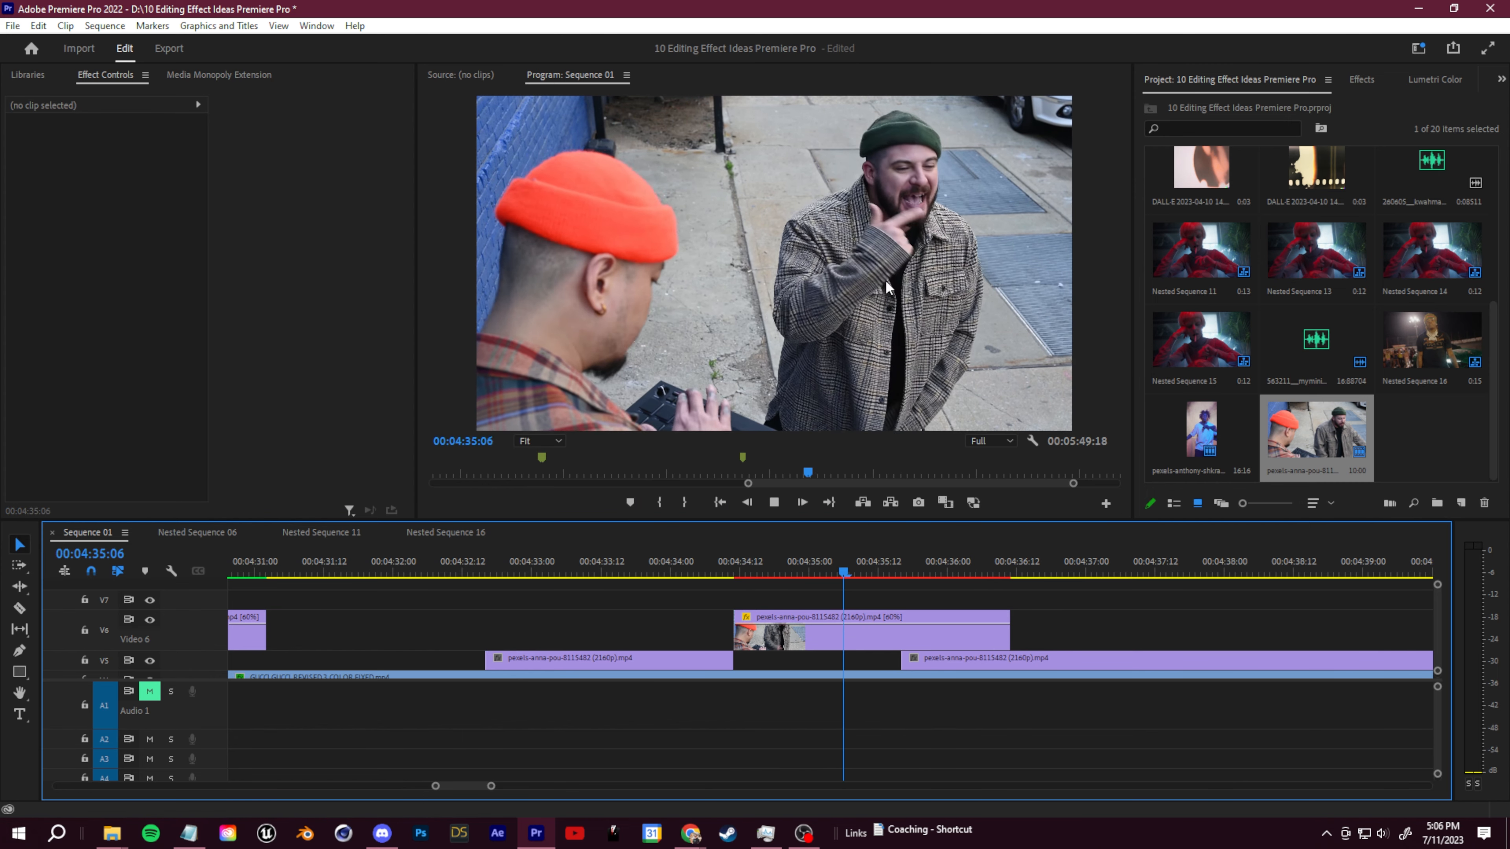
Mark the slowed V6 clip at 00:04:34:11 as the in-to-out range and render it.
left_click(829, 639)
right_click(844, 565)
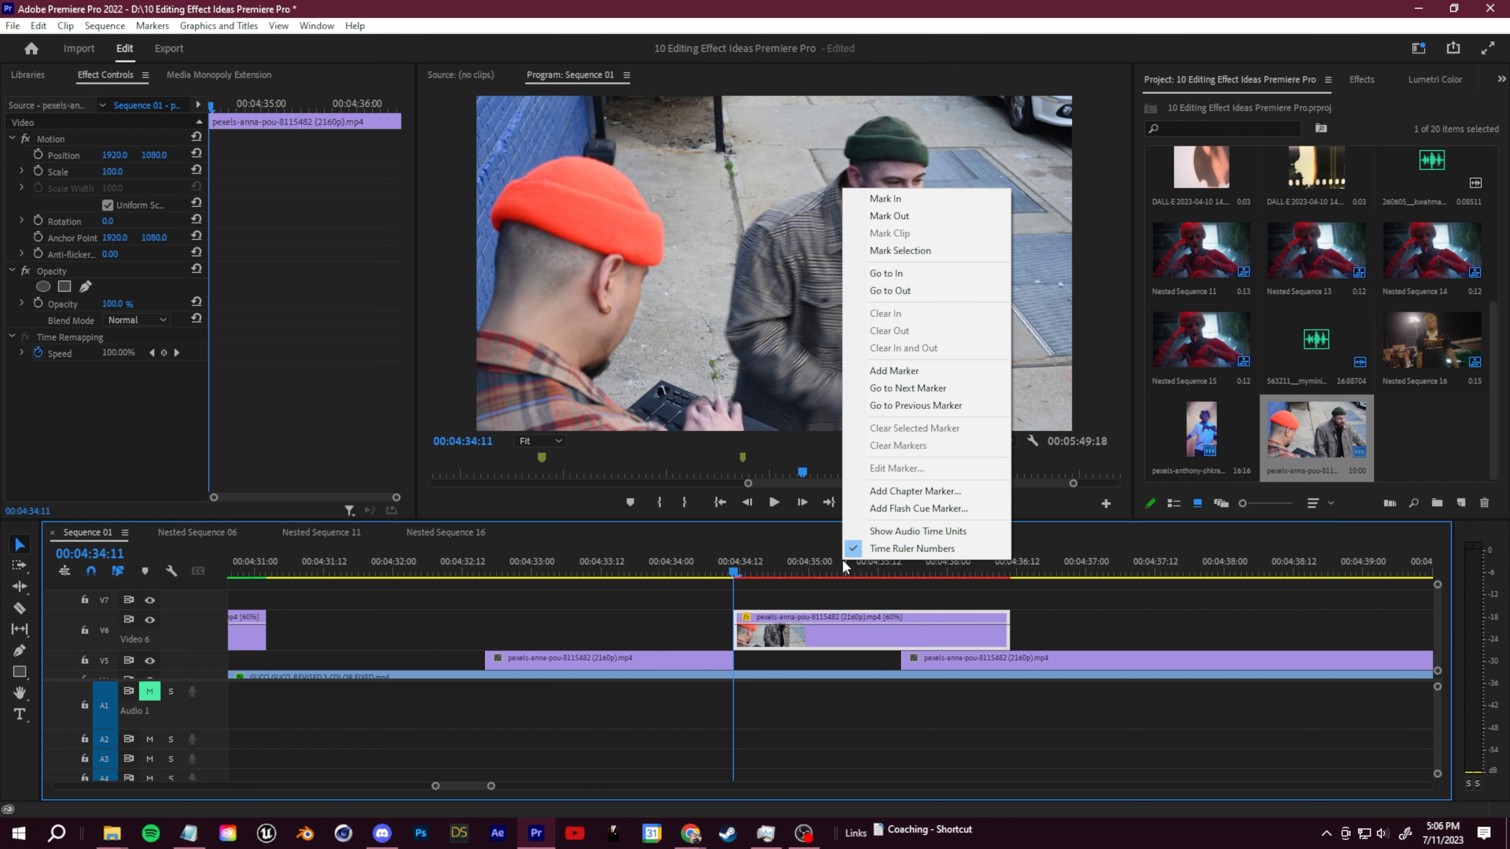
left_click(898, 253)
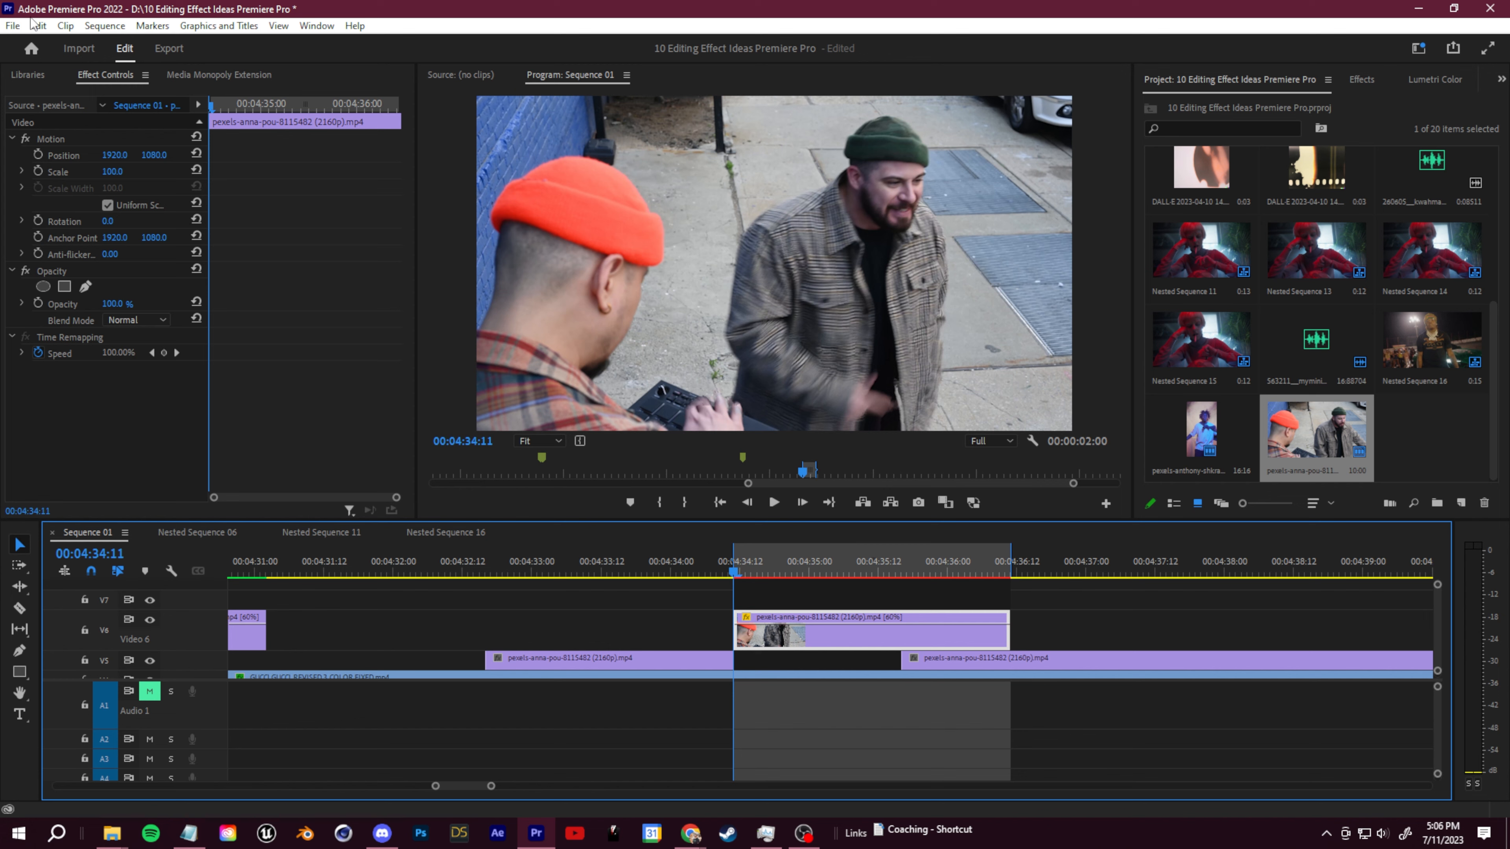
left_click(106, 26)
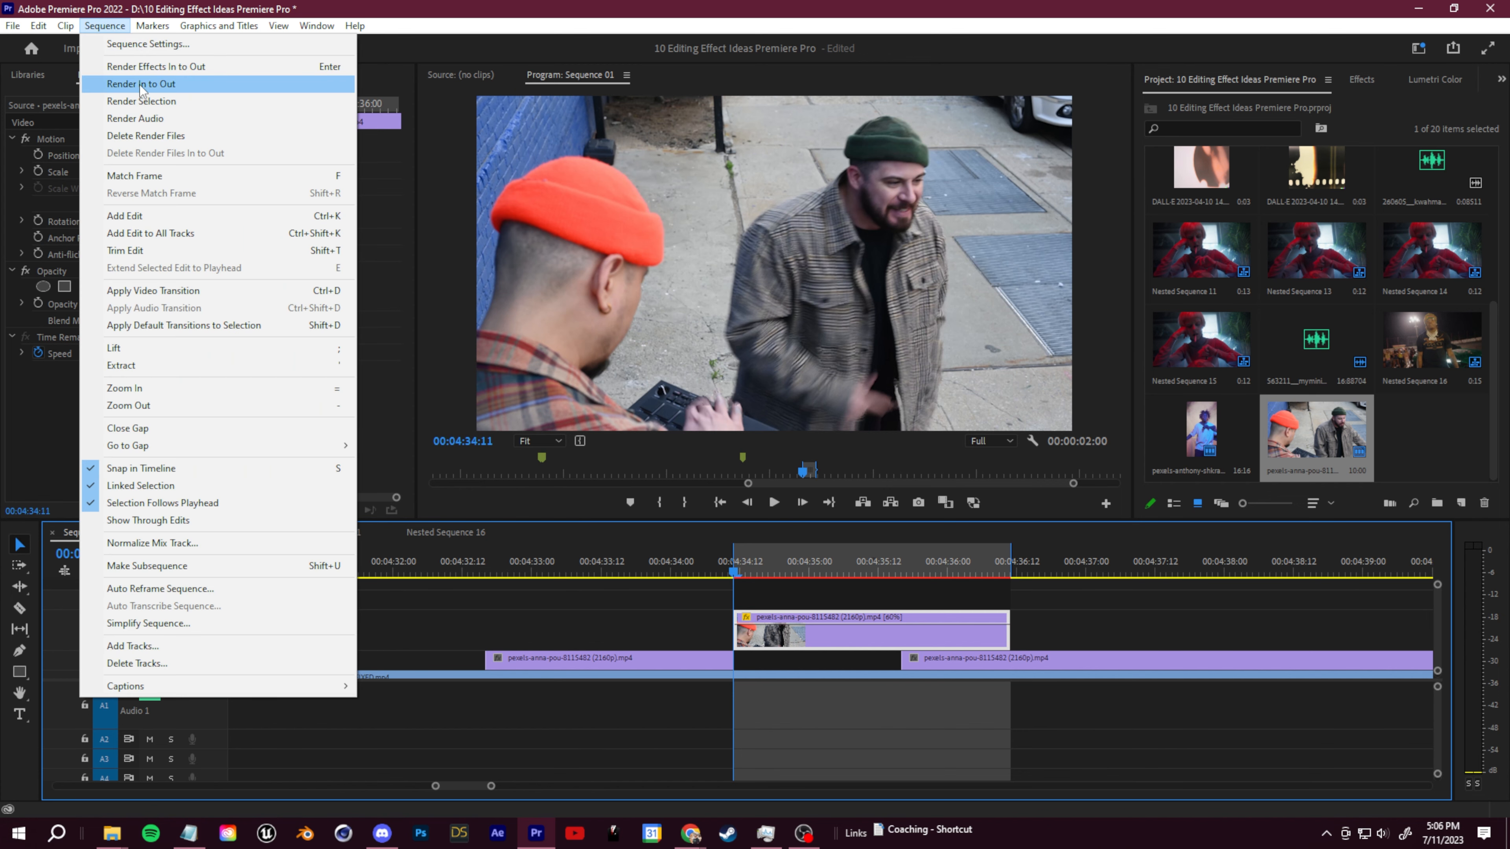
left_click(161, 86)
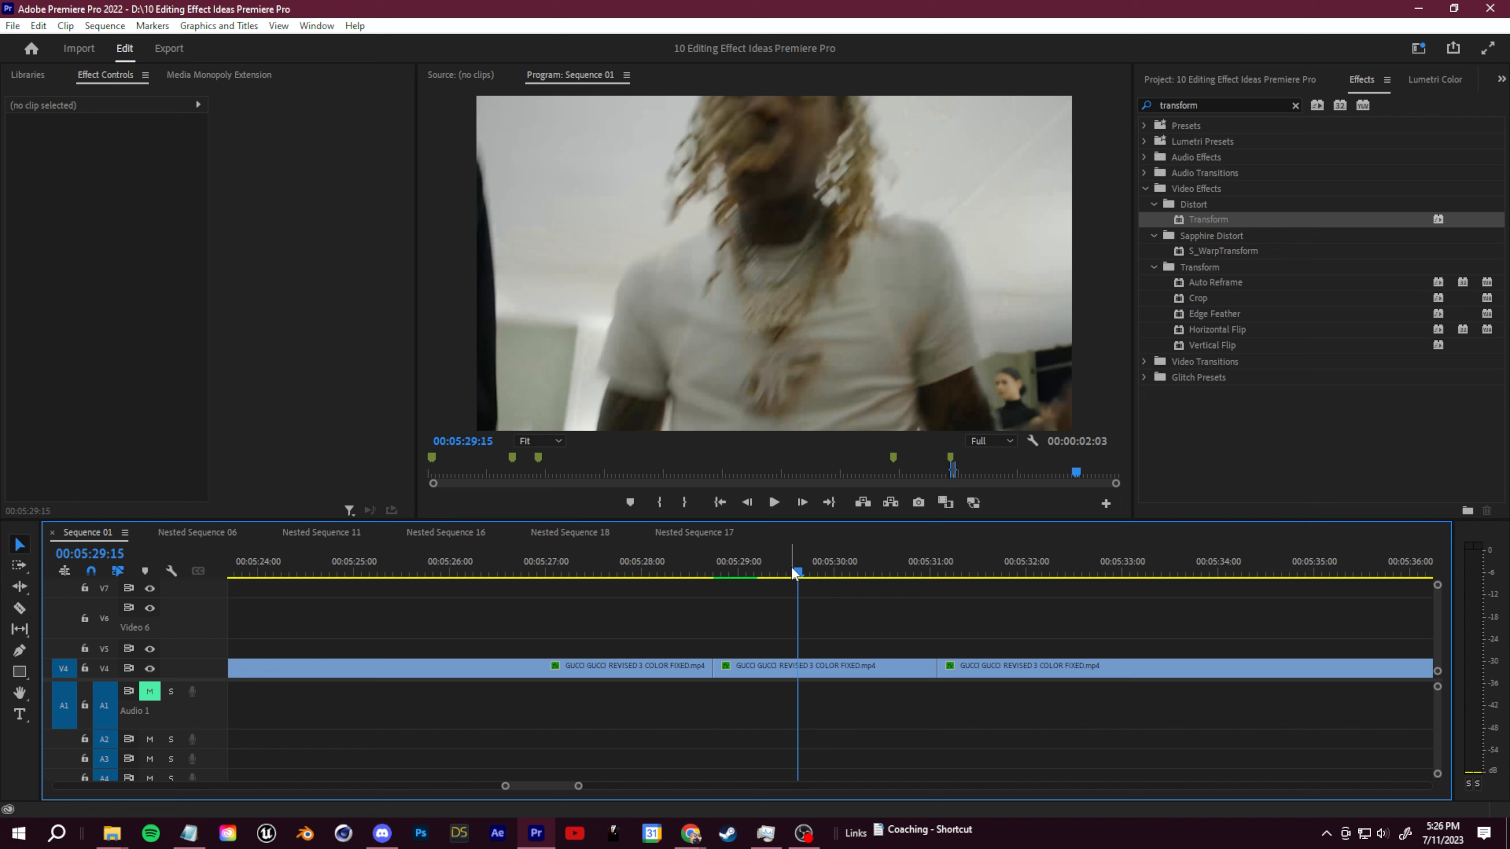
Apply a new Transform effect to the middle GUCCI GUCCI clip on V4 and add a sequence marker at 00:05:29:17.
mouse_move(797, 570)
left_mouse_down()
mouse_move(819, 570)
mouse_move(793, 570)
left_mouse_up()
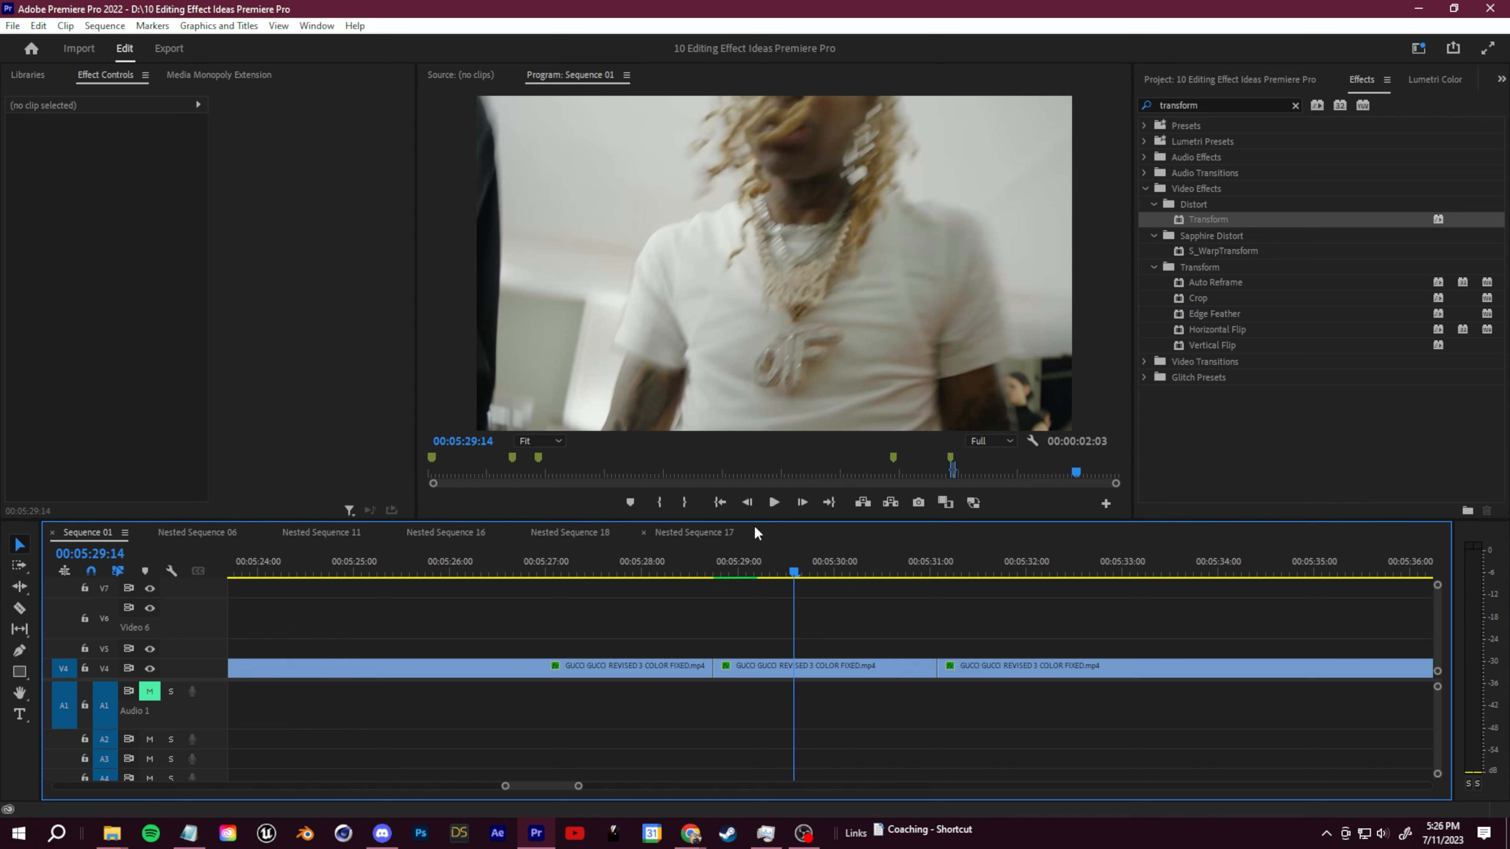
left_click_drag(1204, 219, 794, 668)
left_click(806, 571)
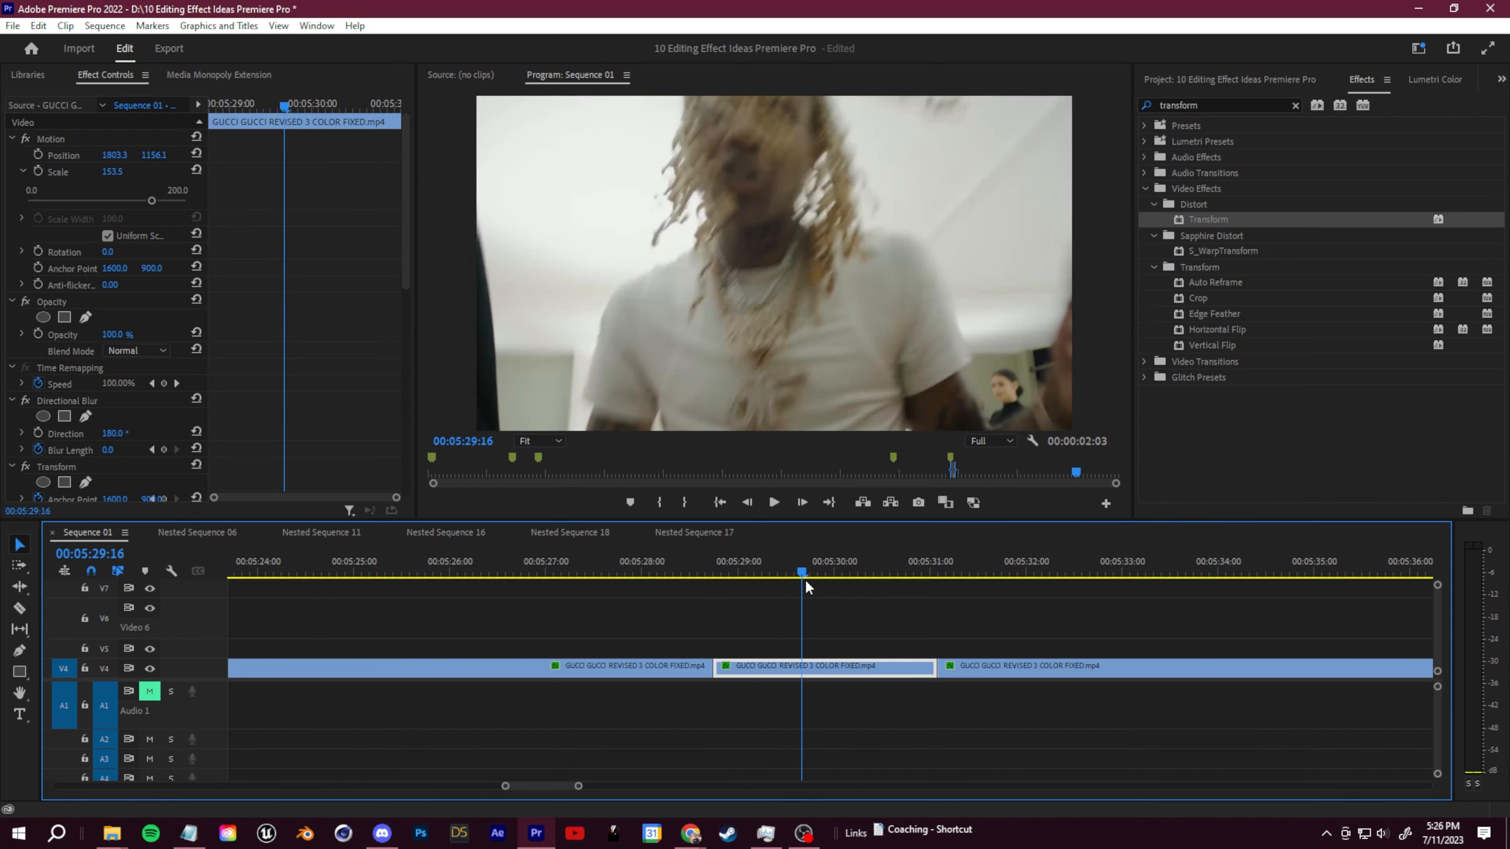
mouse_move(792, 573)
left_mouse_down()
mouse_move(821, 581)
mouse_move(805, 580)
left_mouse_up()
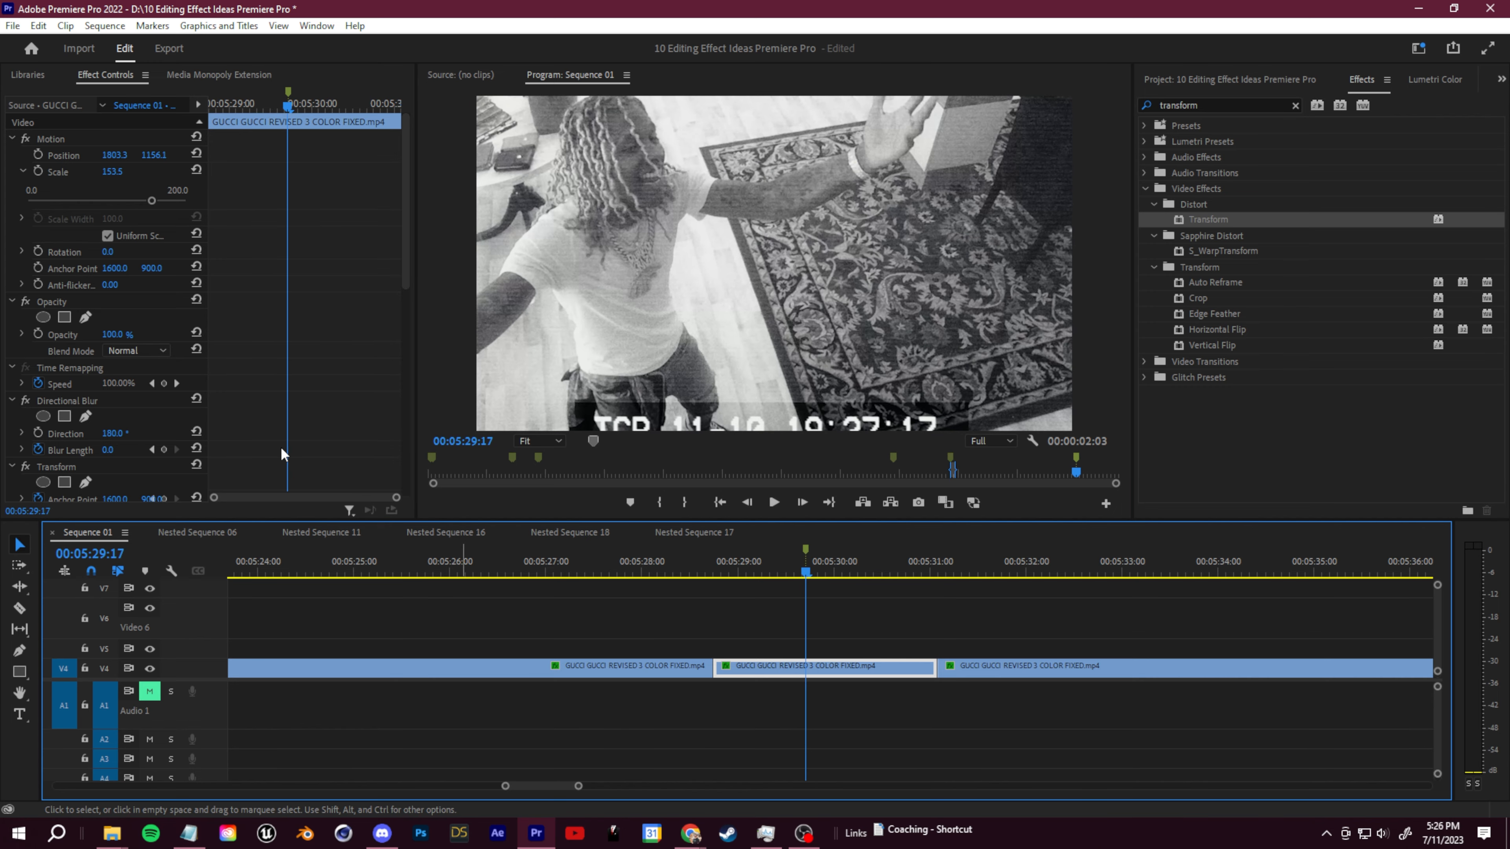
Keyframe the new Transform's Scale and Rotation at 00:05:29:07, add a full-turn rotation at 00:05:30:03, and play the spin back.
left_click_drag(406, 238, 406, 443)
left_click_drag(817, 568, 766, 576)
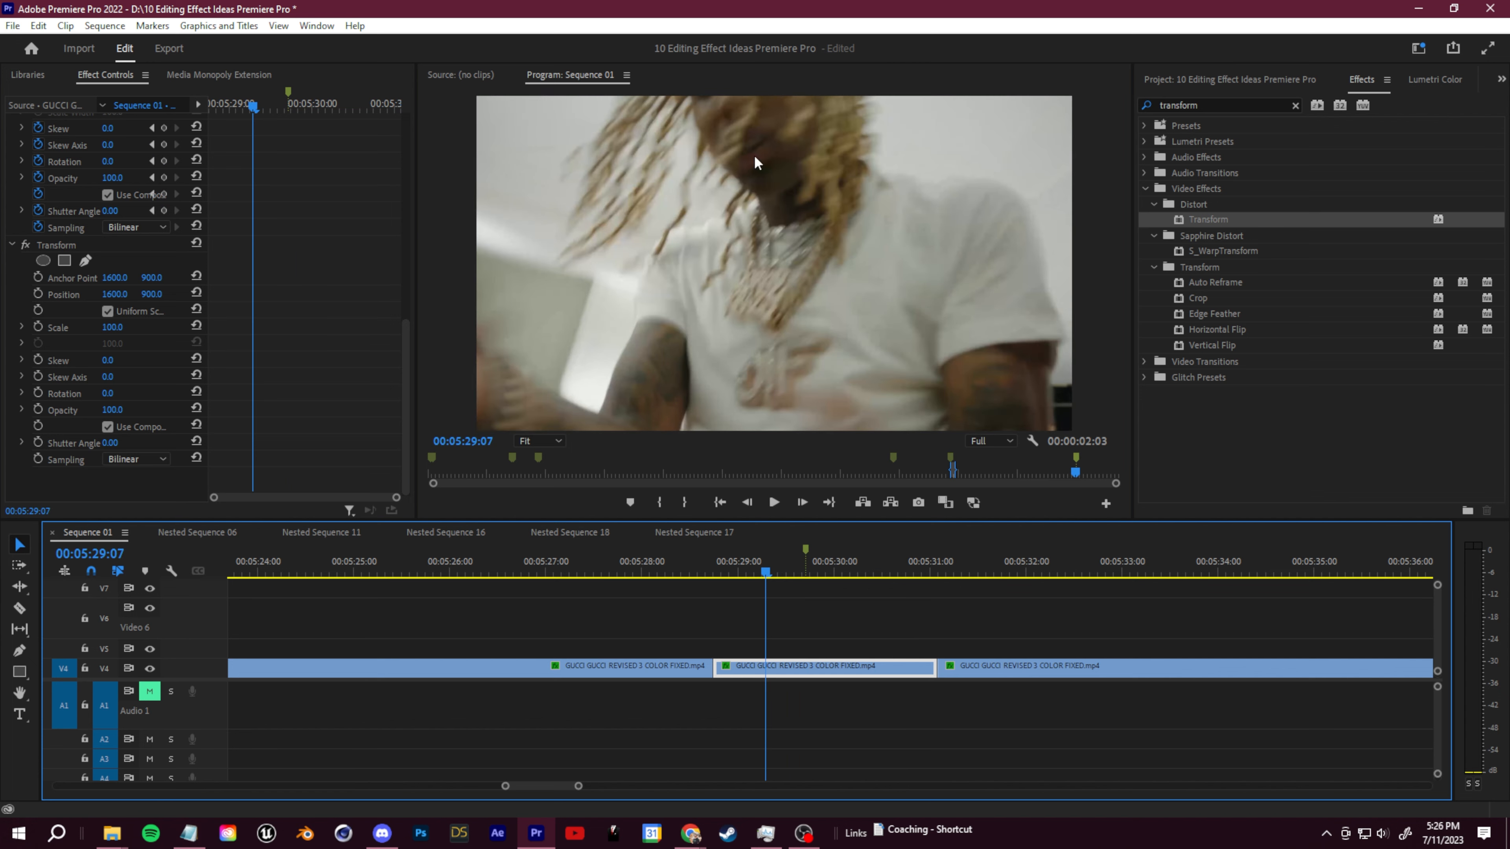
left_click(37, 327)
left_click(37, 393)
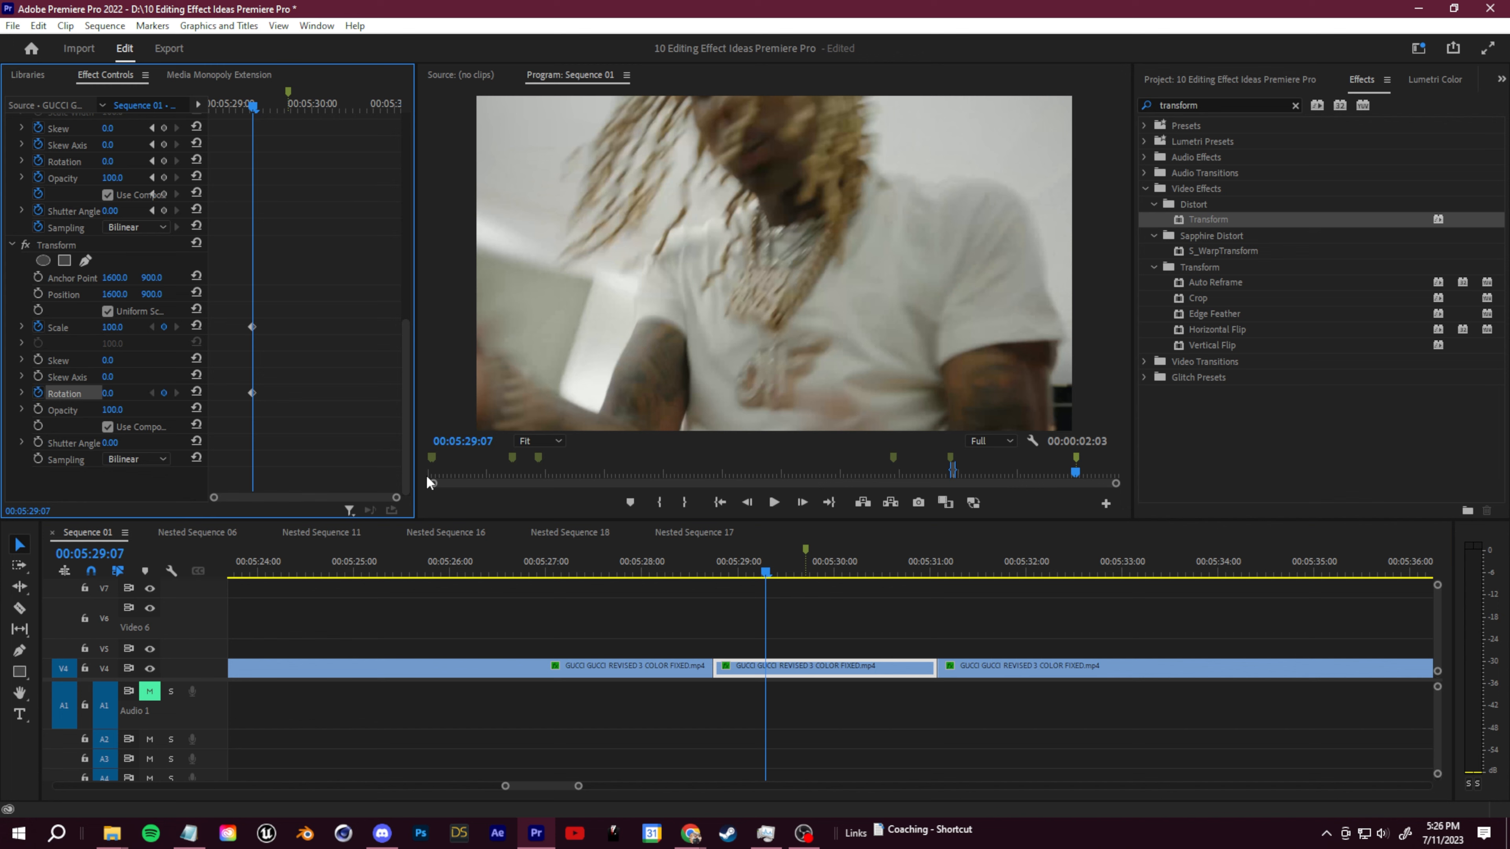
left_click_drag(767, 574, 845, 576)
left_click(110, 393)
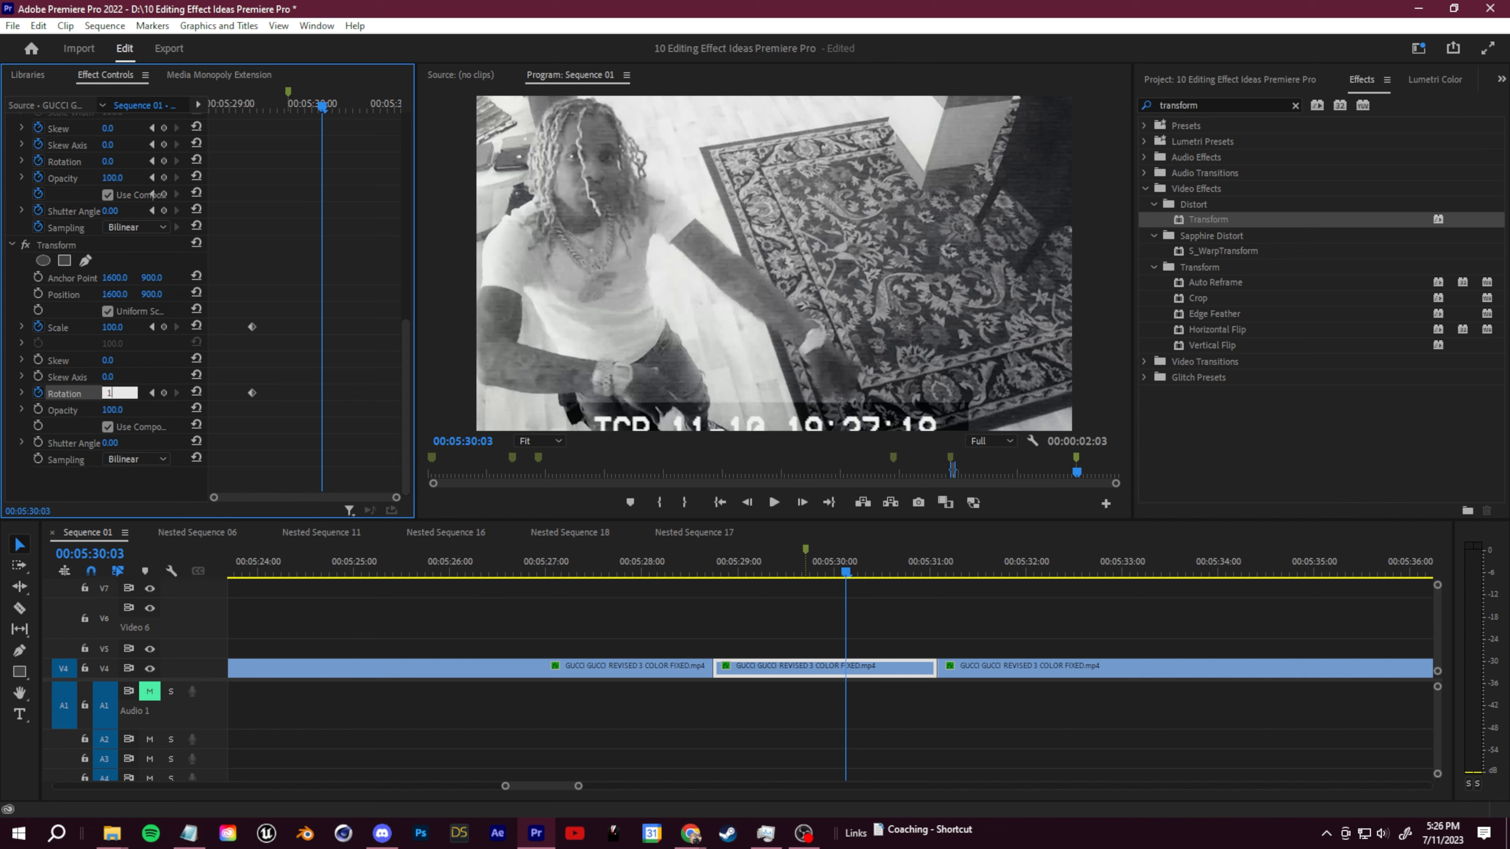
key("Return")
left_click_drag(316, 105, 244, 144)
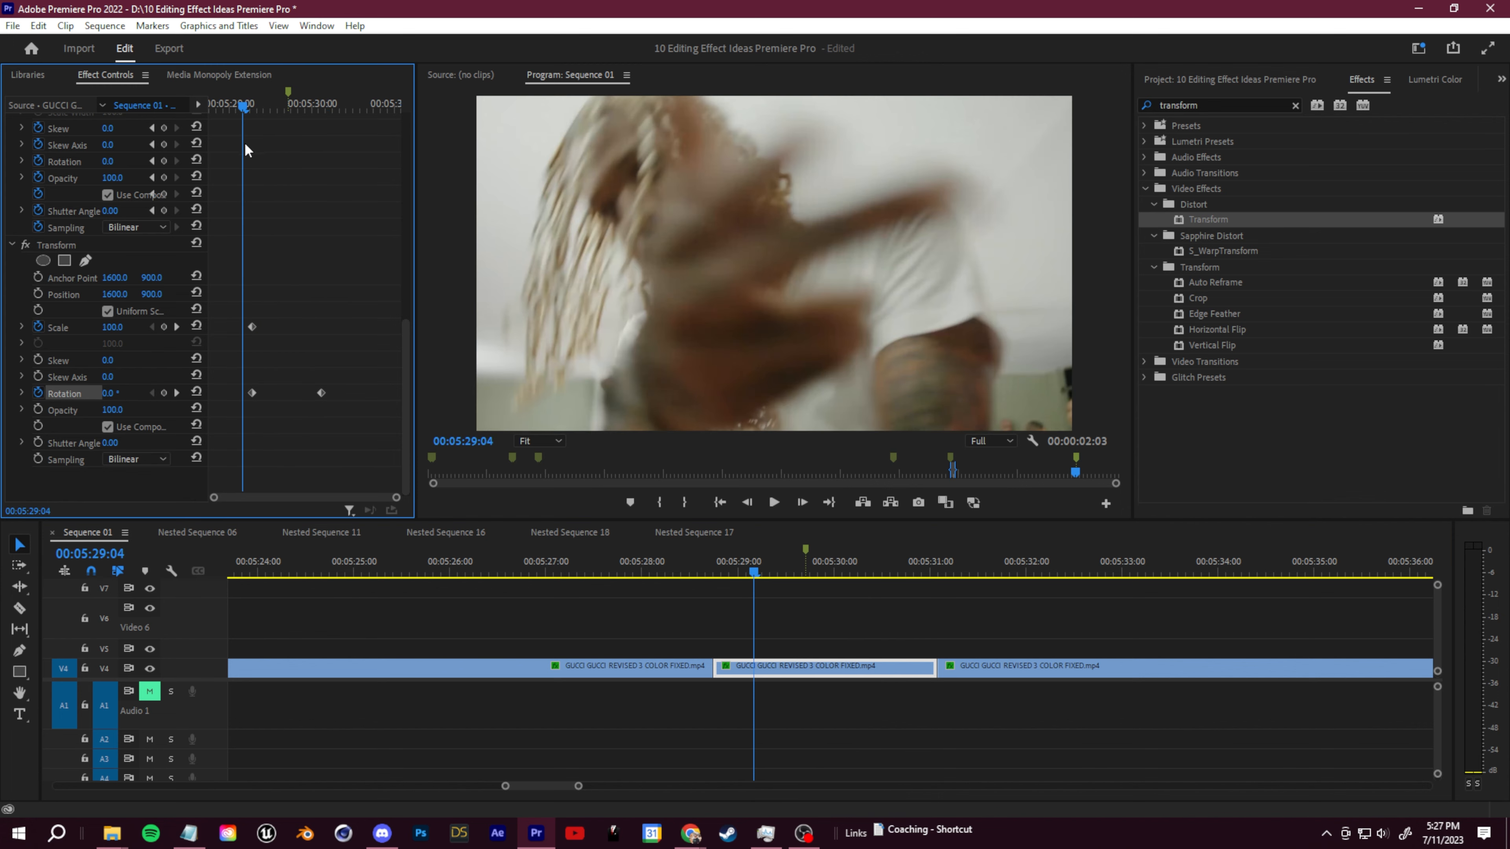
key("space")
Keyframe the new Transform's Scale up to about 190 during the spin and set its Shutter Angle to 360.
left_click_drag(845, 574, 782, 572)
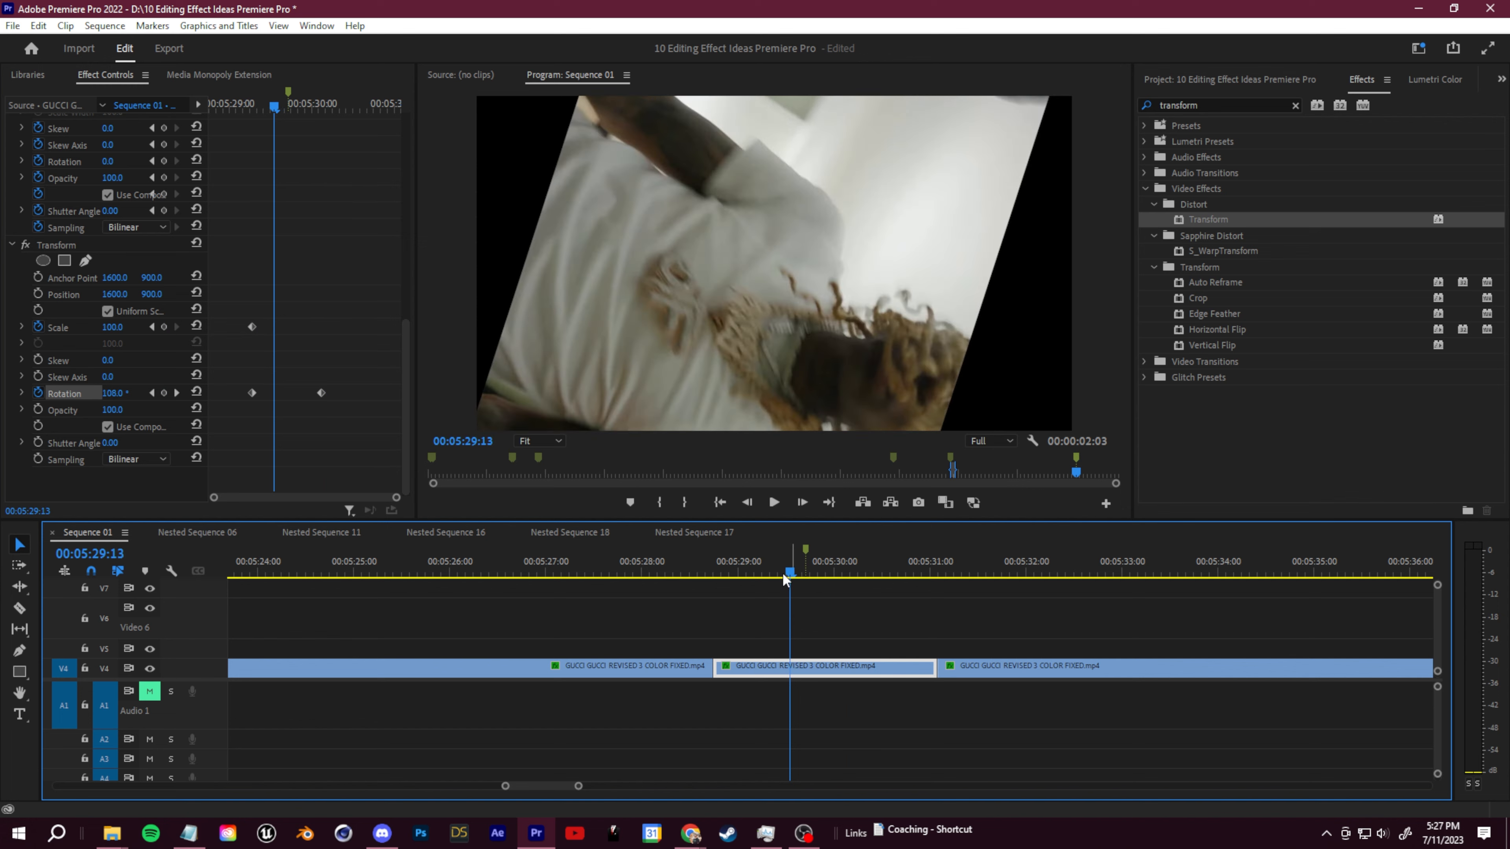
left_click(22, 327)
left_click_drag(150, 364, 183, 365)
left_click_drag(786, 570, 805, 574)
left_click_drag(273, 327, 292, 334)
left_click_drag(799, 573, 774, 574)
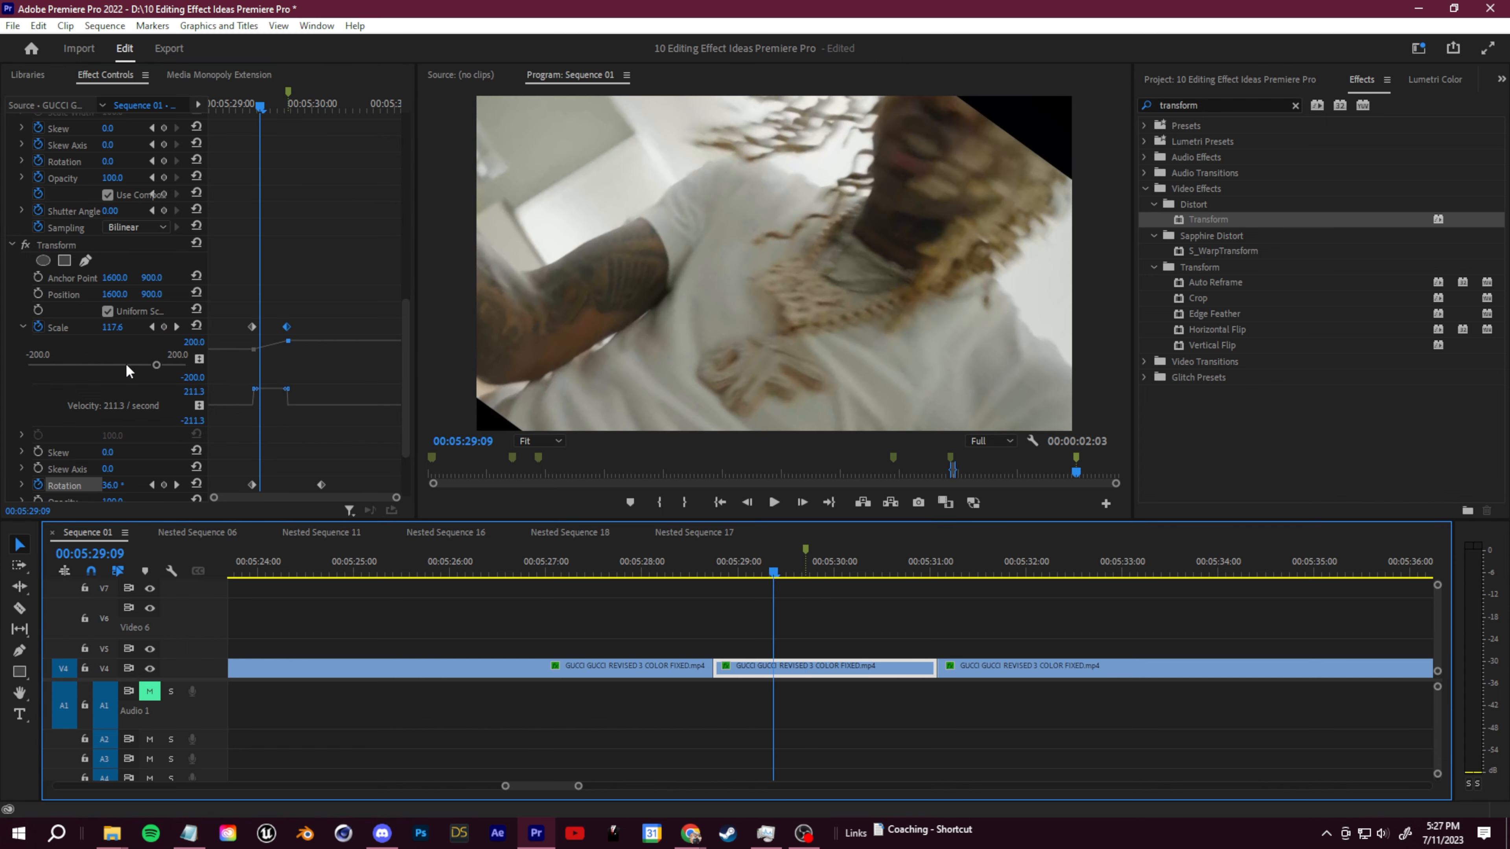
left_click(262, 104)
left_click_drag(159, 371, 182, 371)
mouse_move(268, 105)
left_mouse_down()
mouse_move(305, 104)
mouse_move(280, 104)
left_mouse_up()
scroll(347, 396, "down", 3)
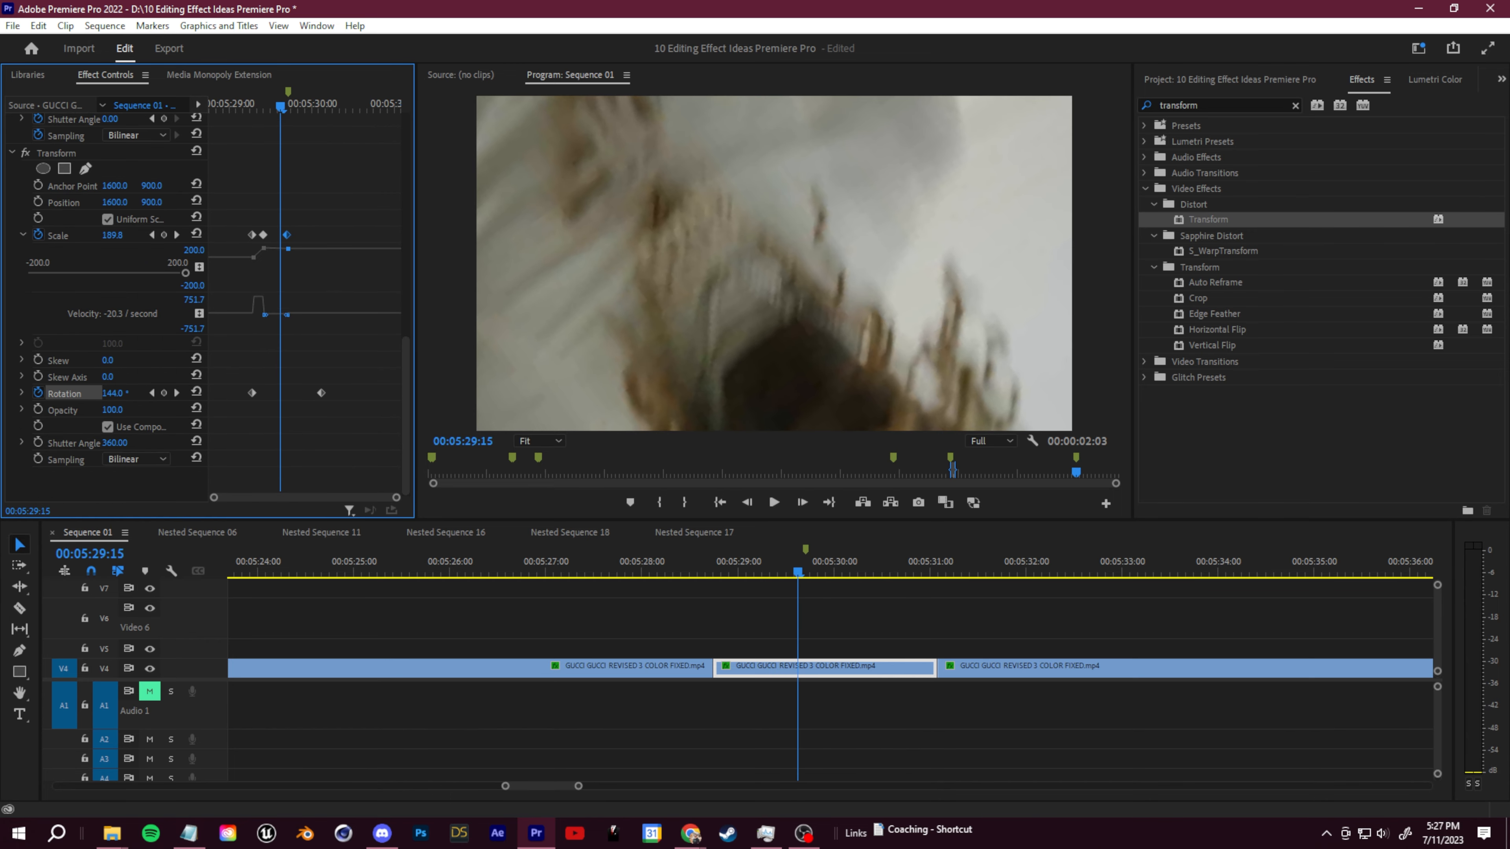
Play back the spin and zoom on the middle V4 clip with its motion blur.
left_click_drag(797, 572, 745, 576)
key("space")
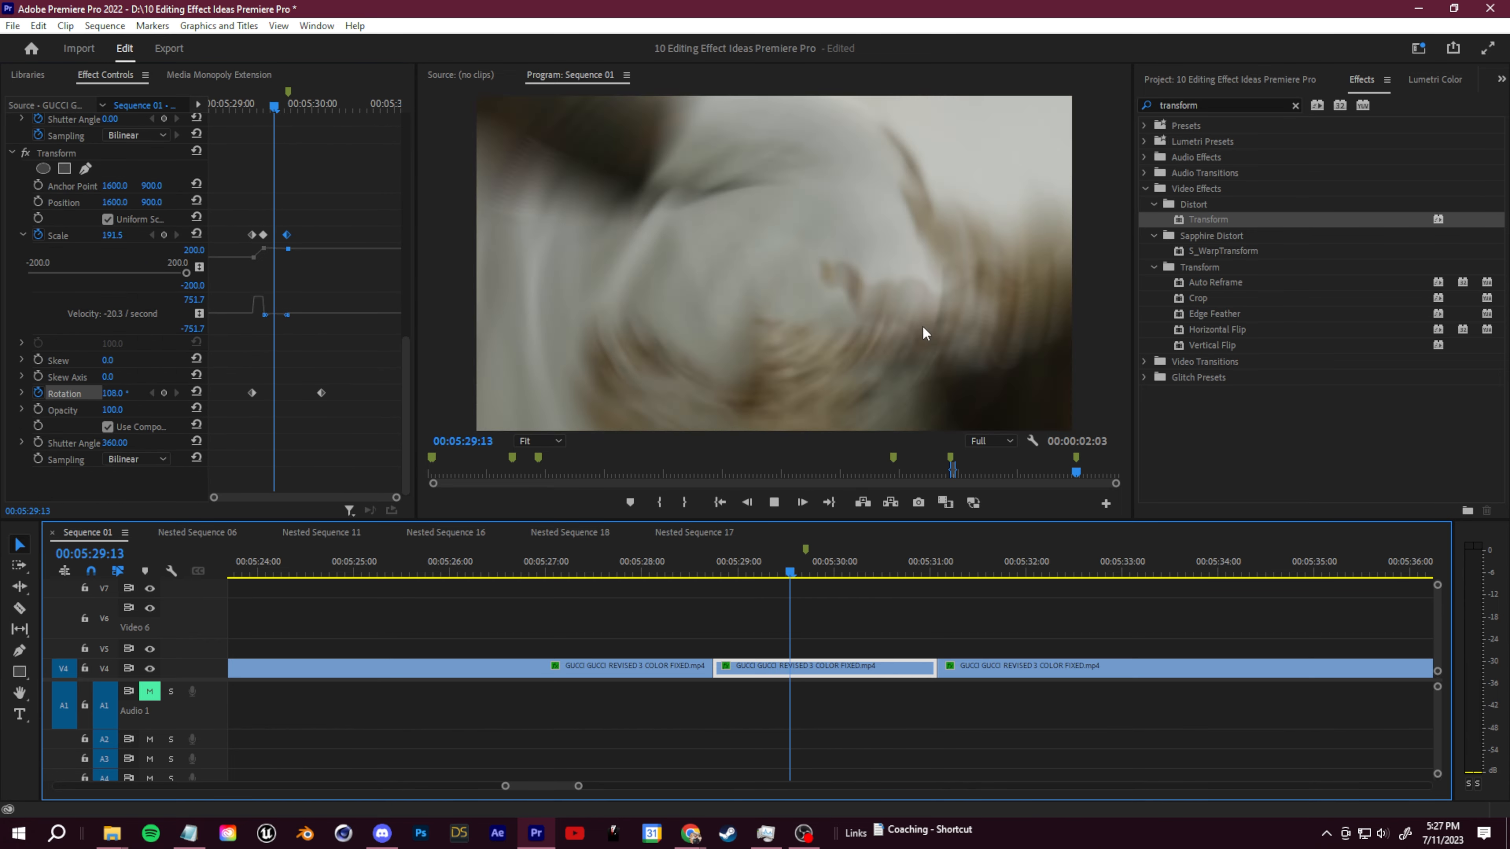
key("space")
key("space")
left_click_drag(846, 569, 762, 572)
key("space")
Clear the spin's keyframes and remove both Transform effects and the Directional Blur from the middle V4 clip.
key("Delete")
key("Delete")
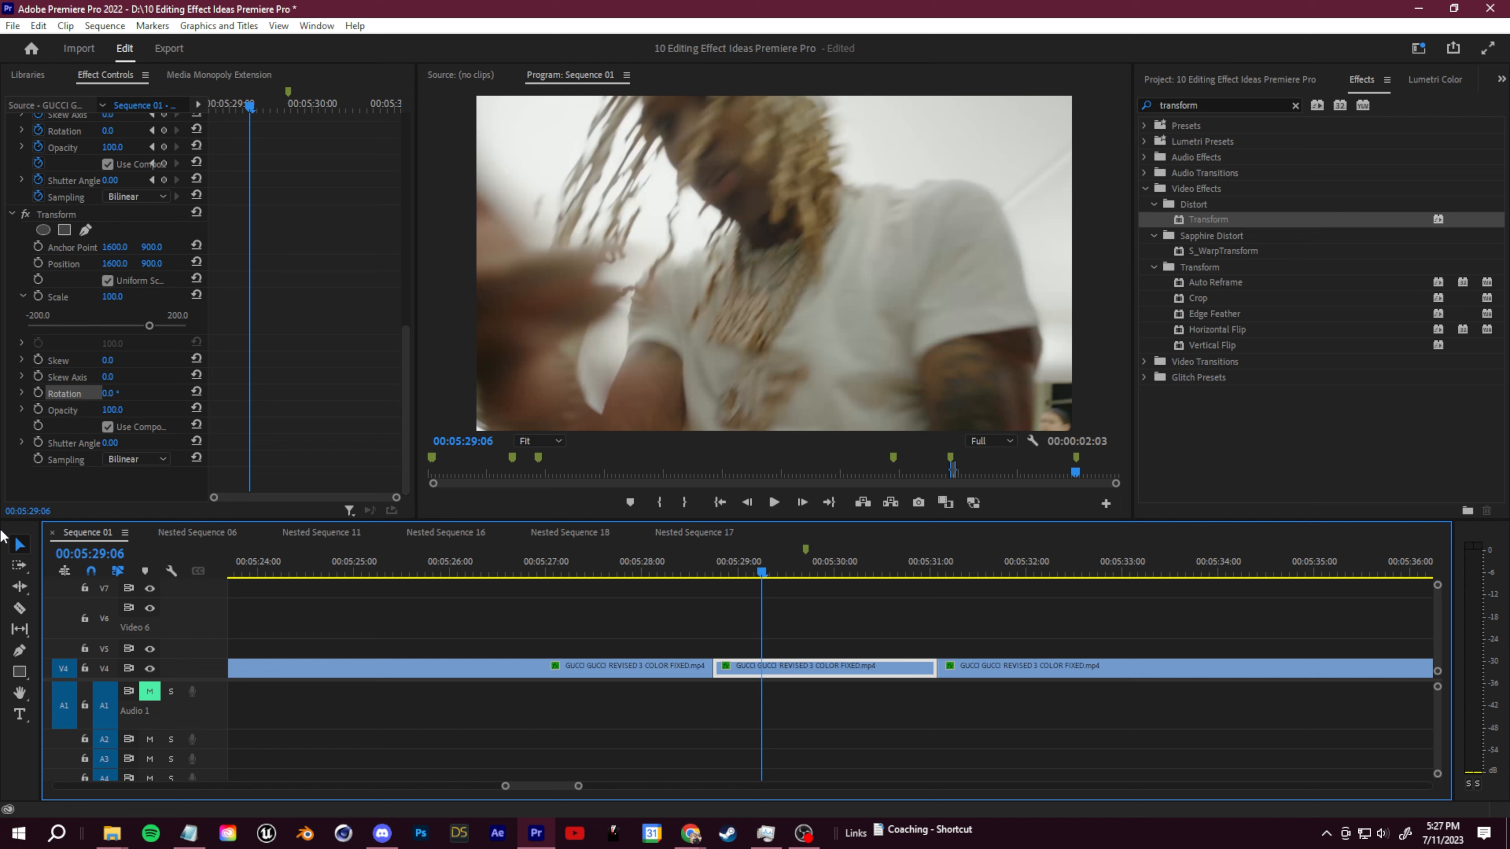
scroll(168, 437, "up", 3)
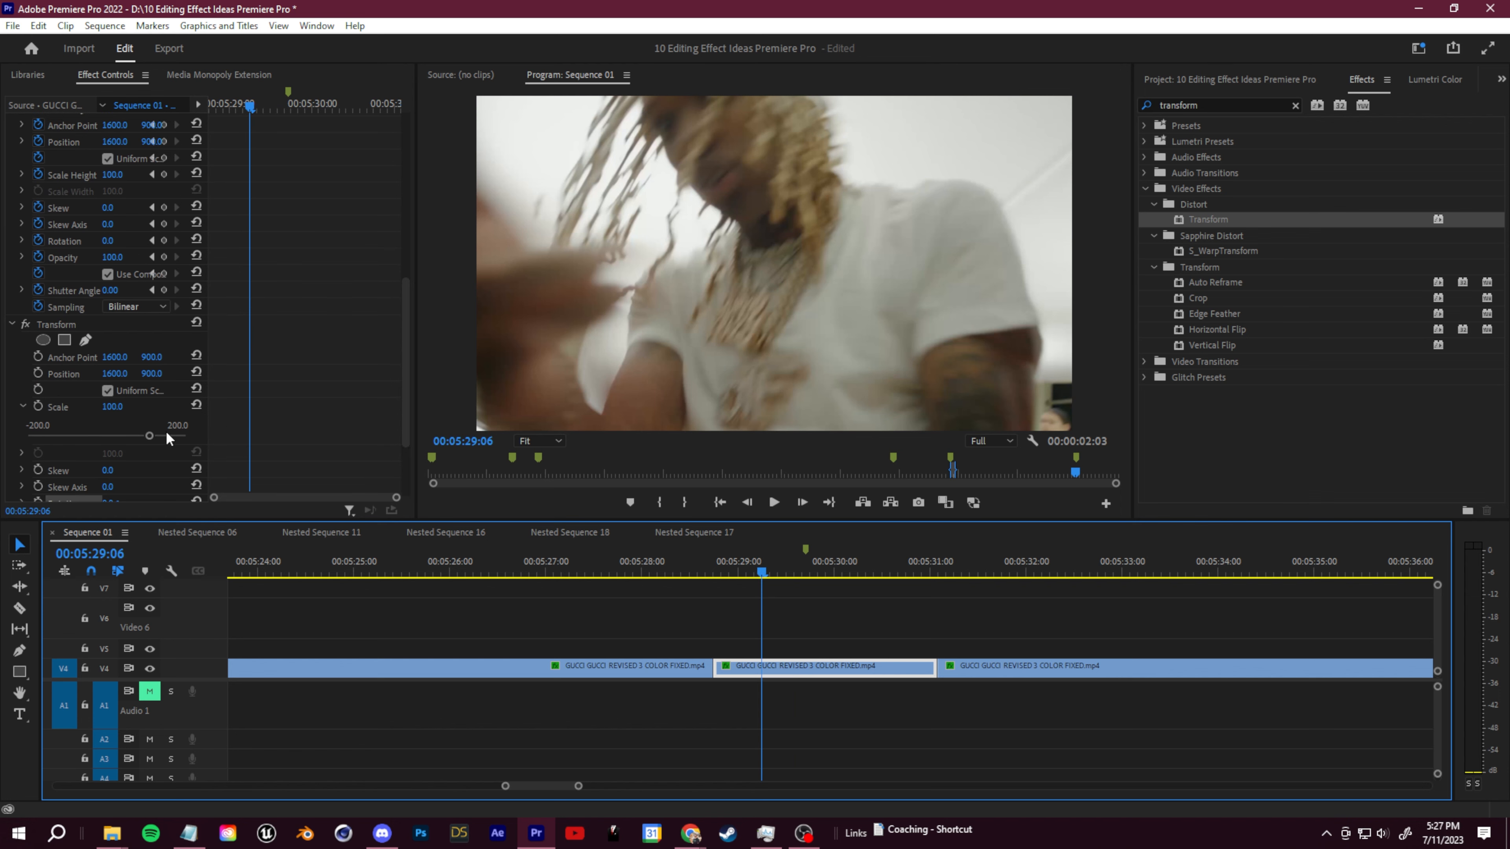
left_click(62, 328)
key("Delete")
scroll(113, 386, "up", 7)
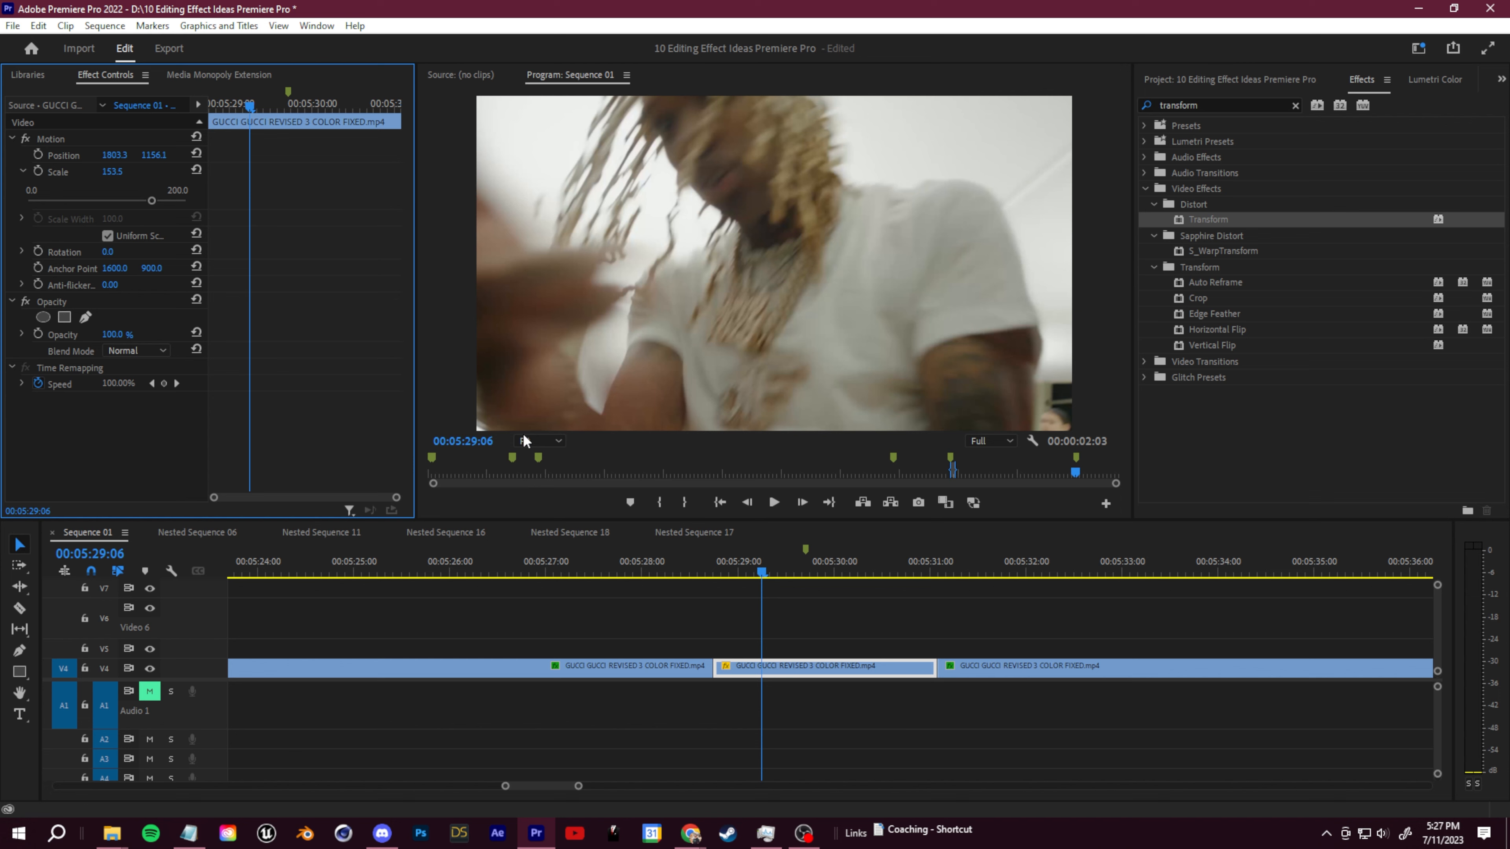
Select the middle V4 clip and search the effects for "replicate".
left_click(850, 650)
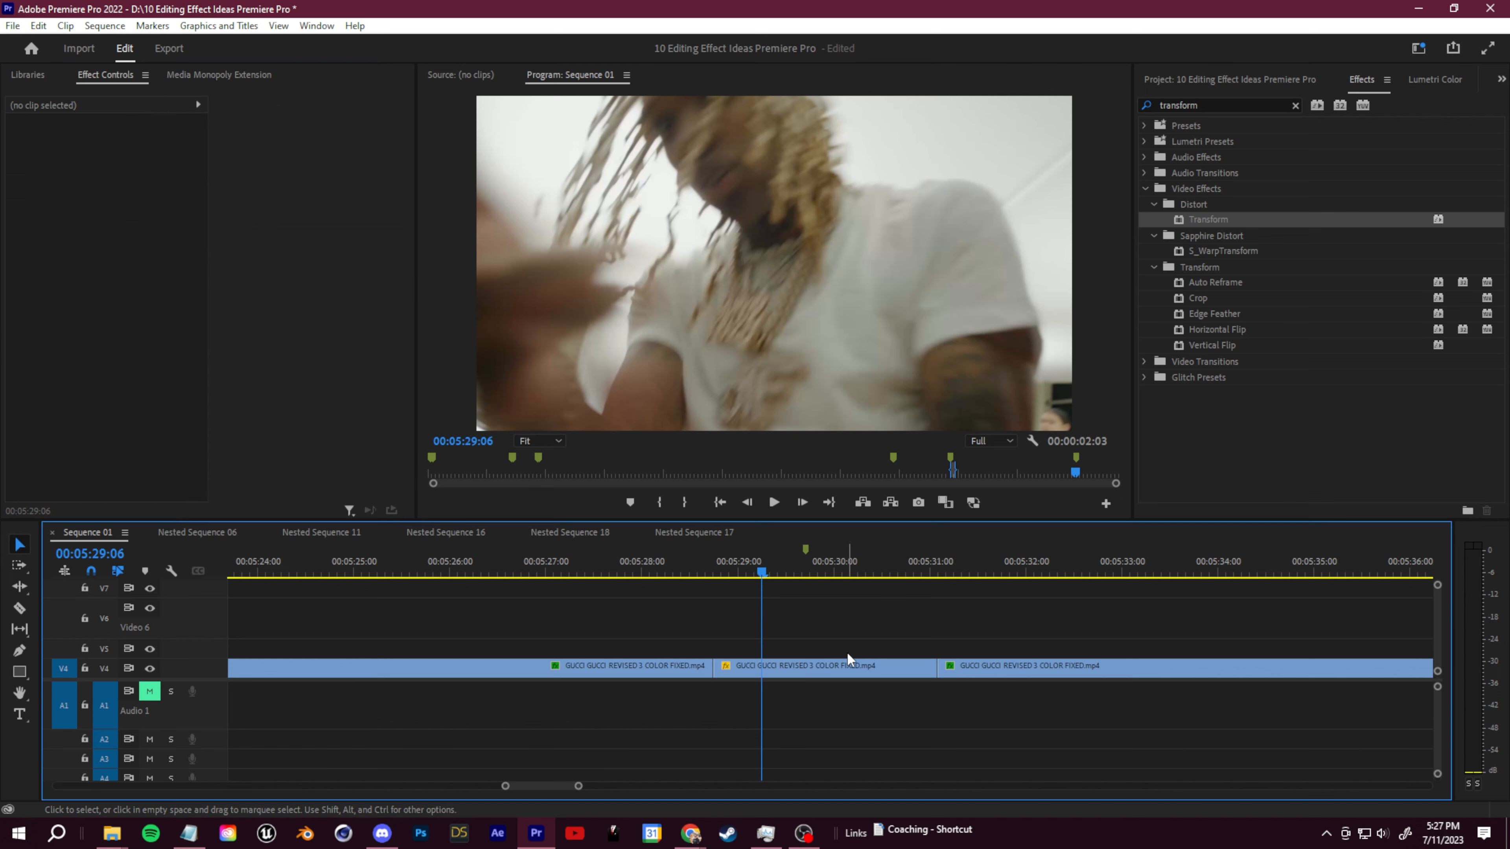
left_click(844, 664)
key("shift+7")
type("replicate")
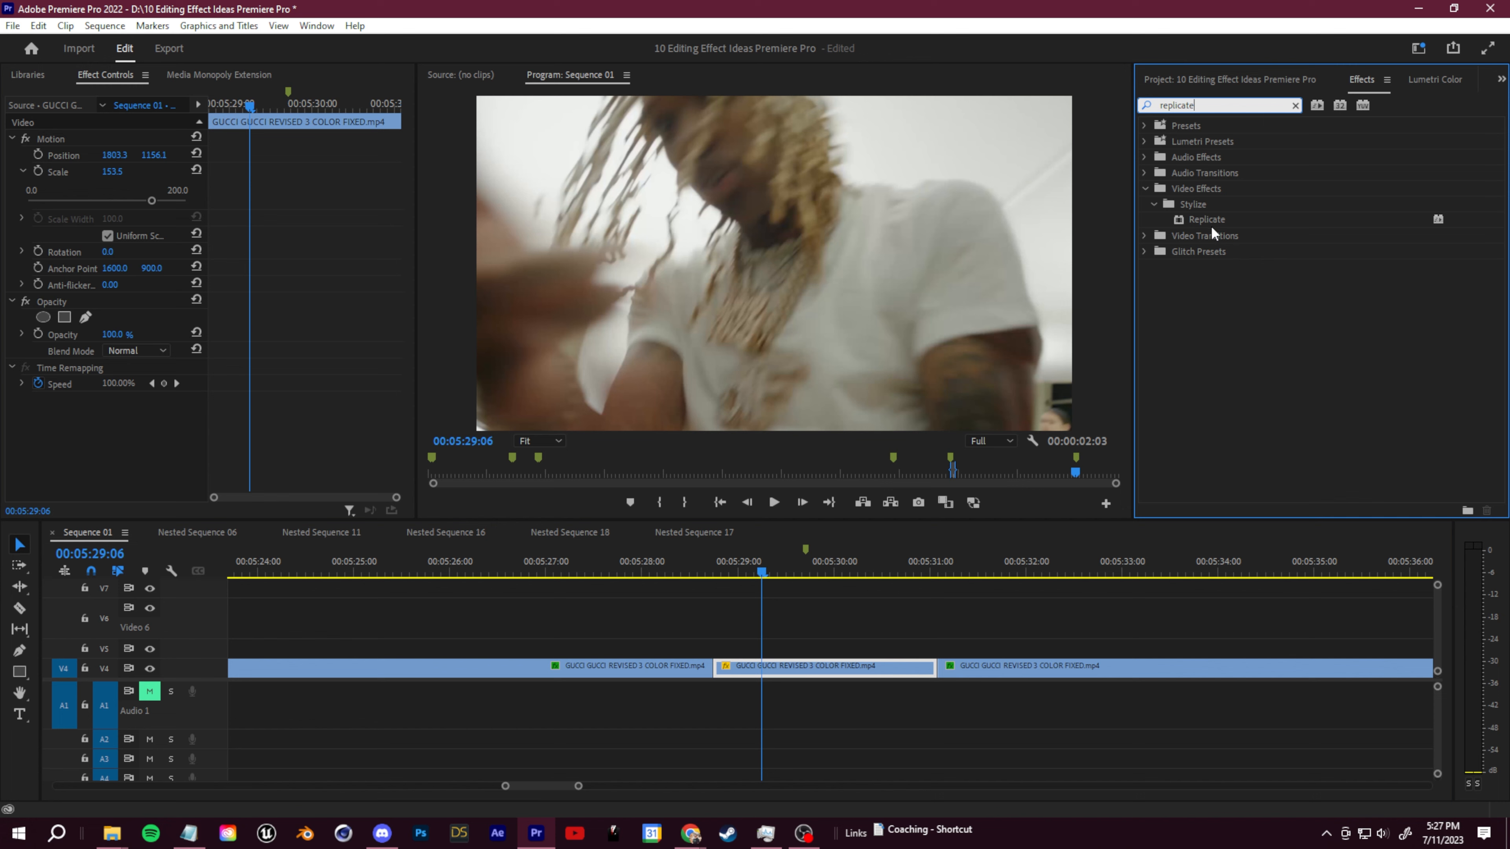
Try the Replicate effect directly on the un-nested V4 clip, both at its current framing and with its Motion reset, undoing each attempt.
left_click_drag(1210, 225, 832, 675)
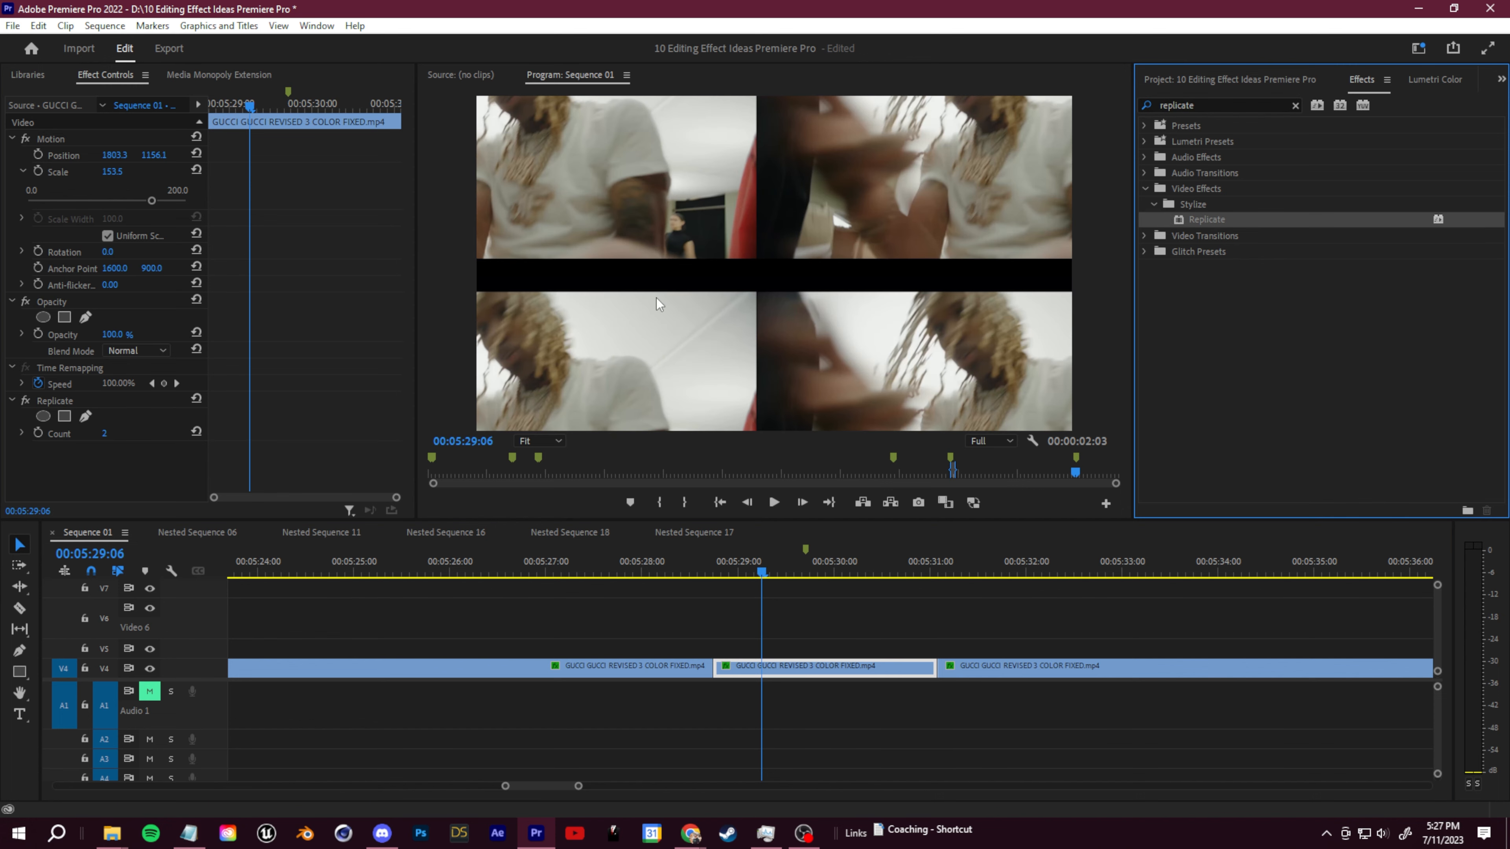
key("ctrl+z")
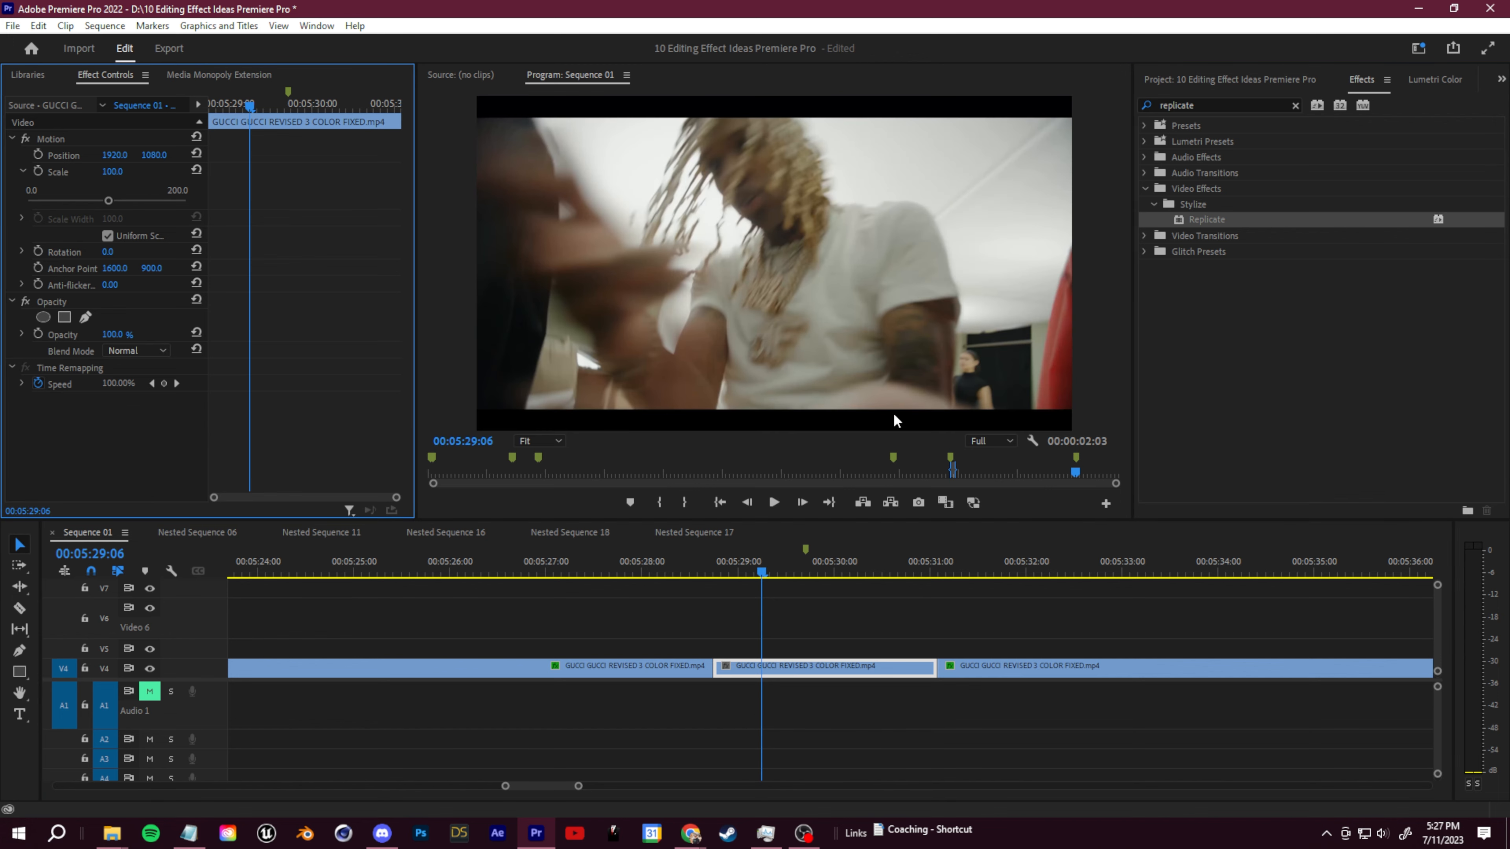
left_click_drag(1207, 219, 772, 669)
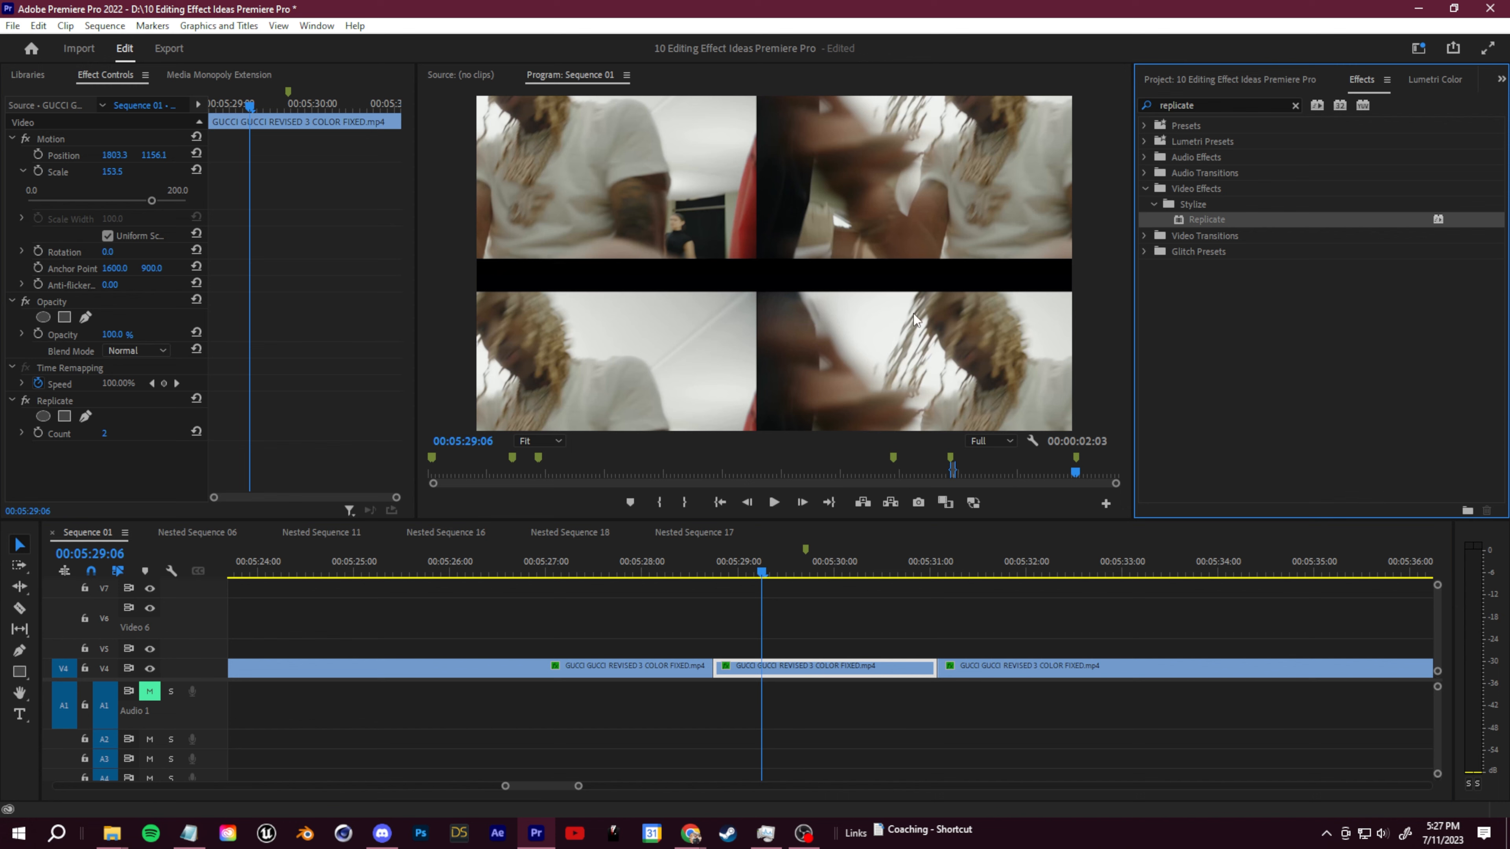
key("ctrl+z")
Nest the middle V4 clip under the default name and apply the Replicate effect to the nest.
right_click(797, 668)
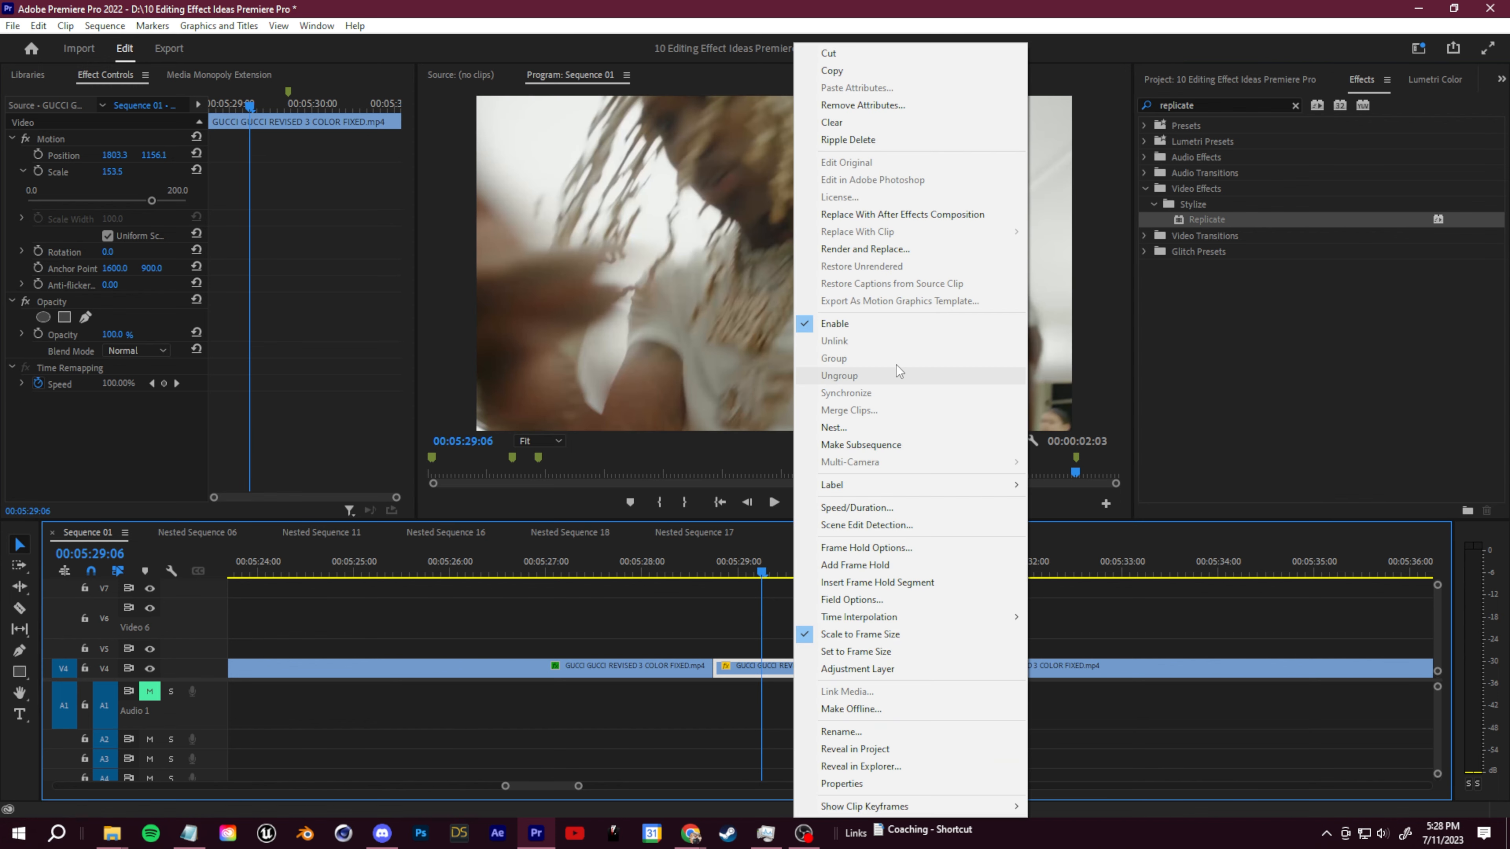
left_click(848, 427)
left_click(725, 439)
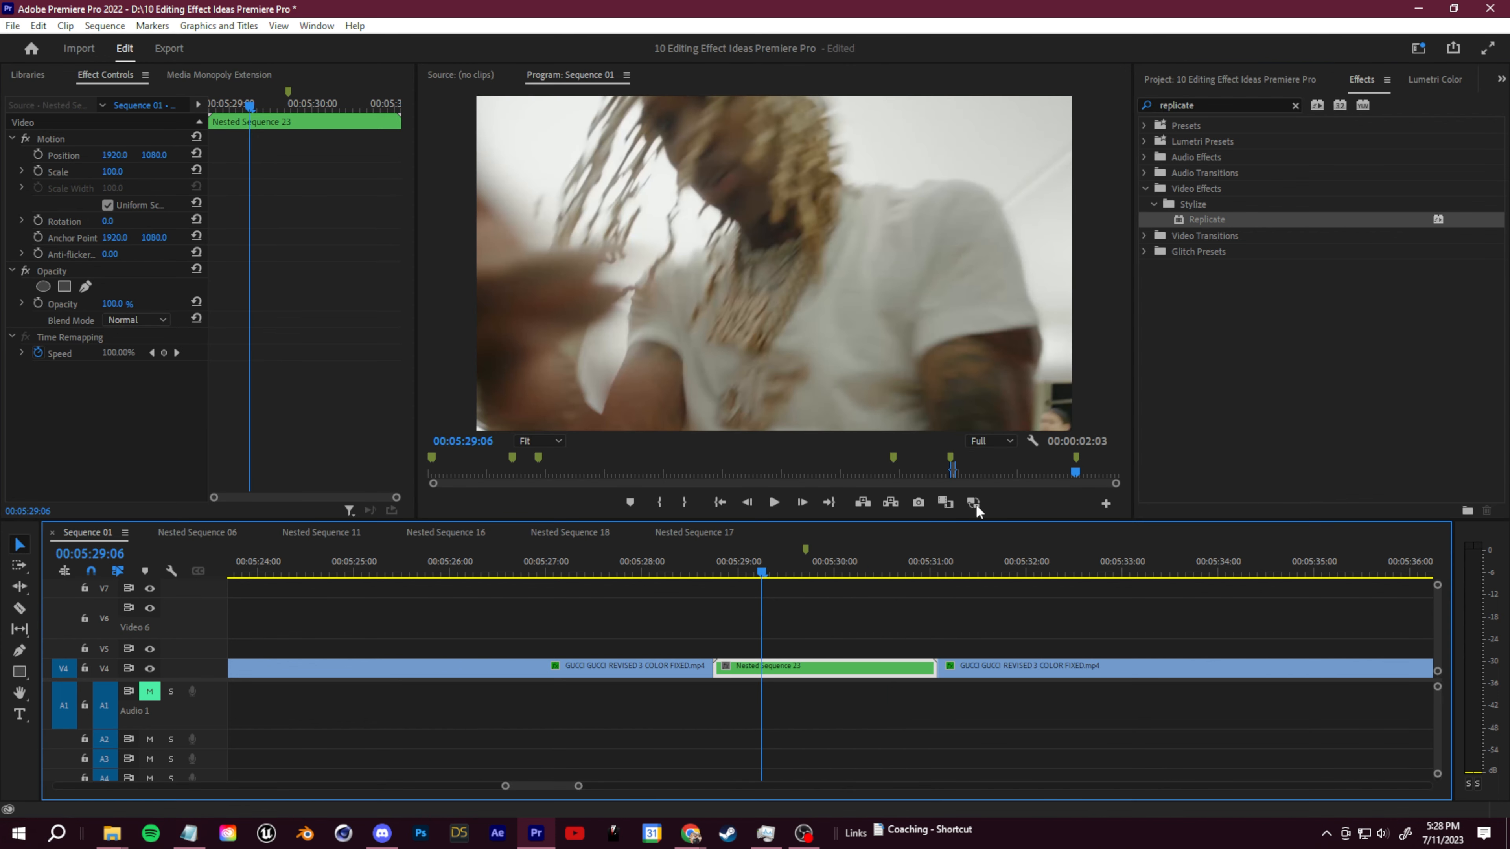
left_click_drag(1210, 223, 826, 666)
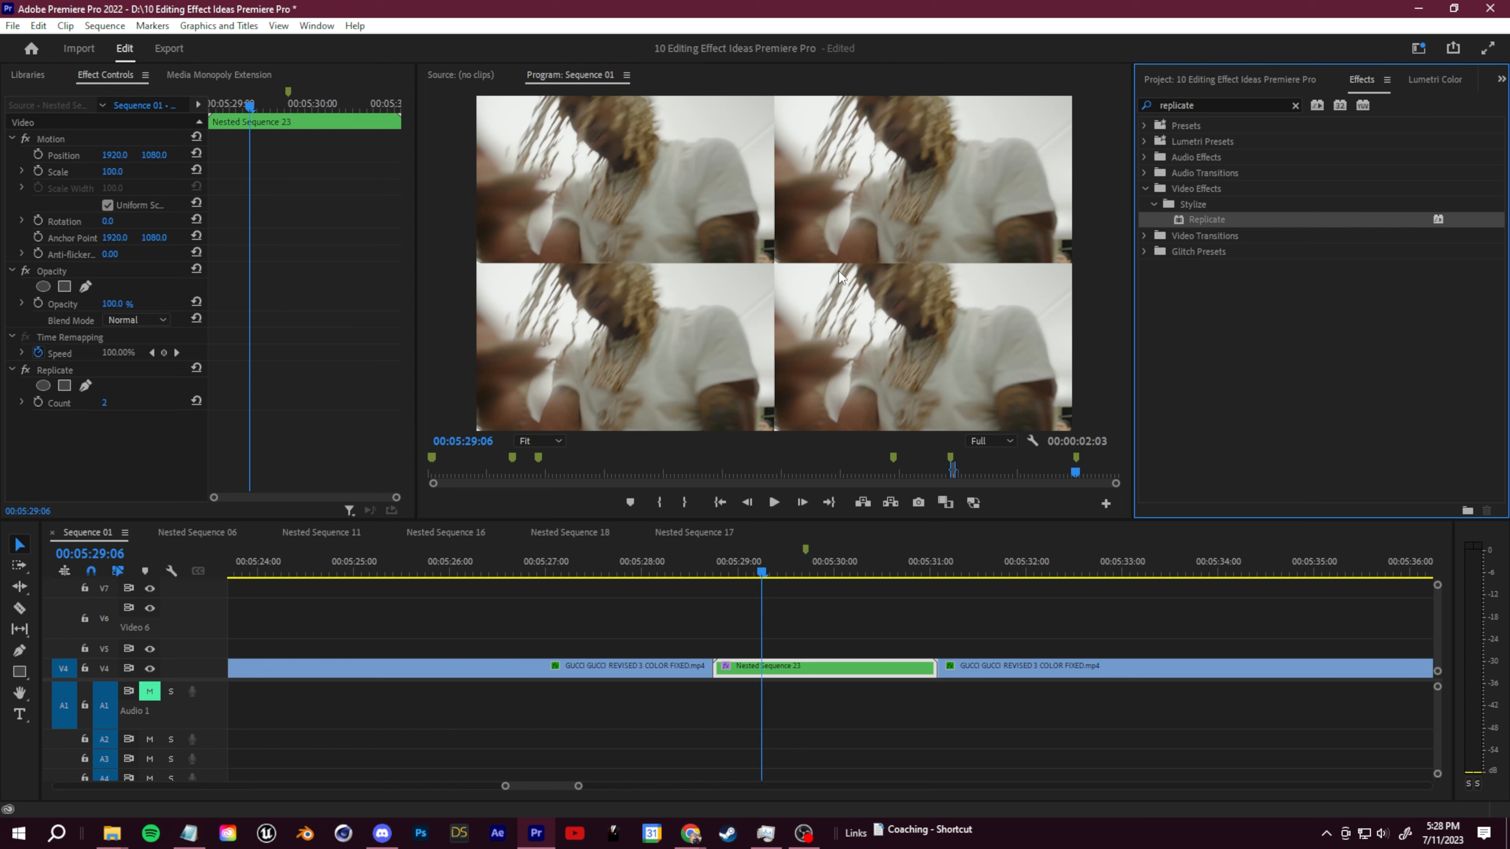
Set the nested clip's Replicate Count to 3 and return the playhead to its start at 00:05:28:18.
left_click(107, 404)
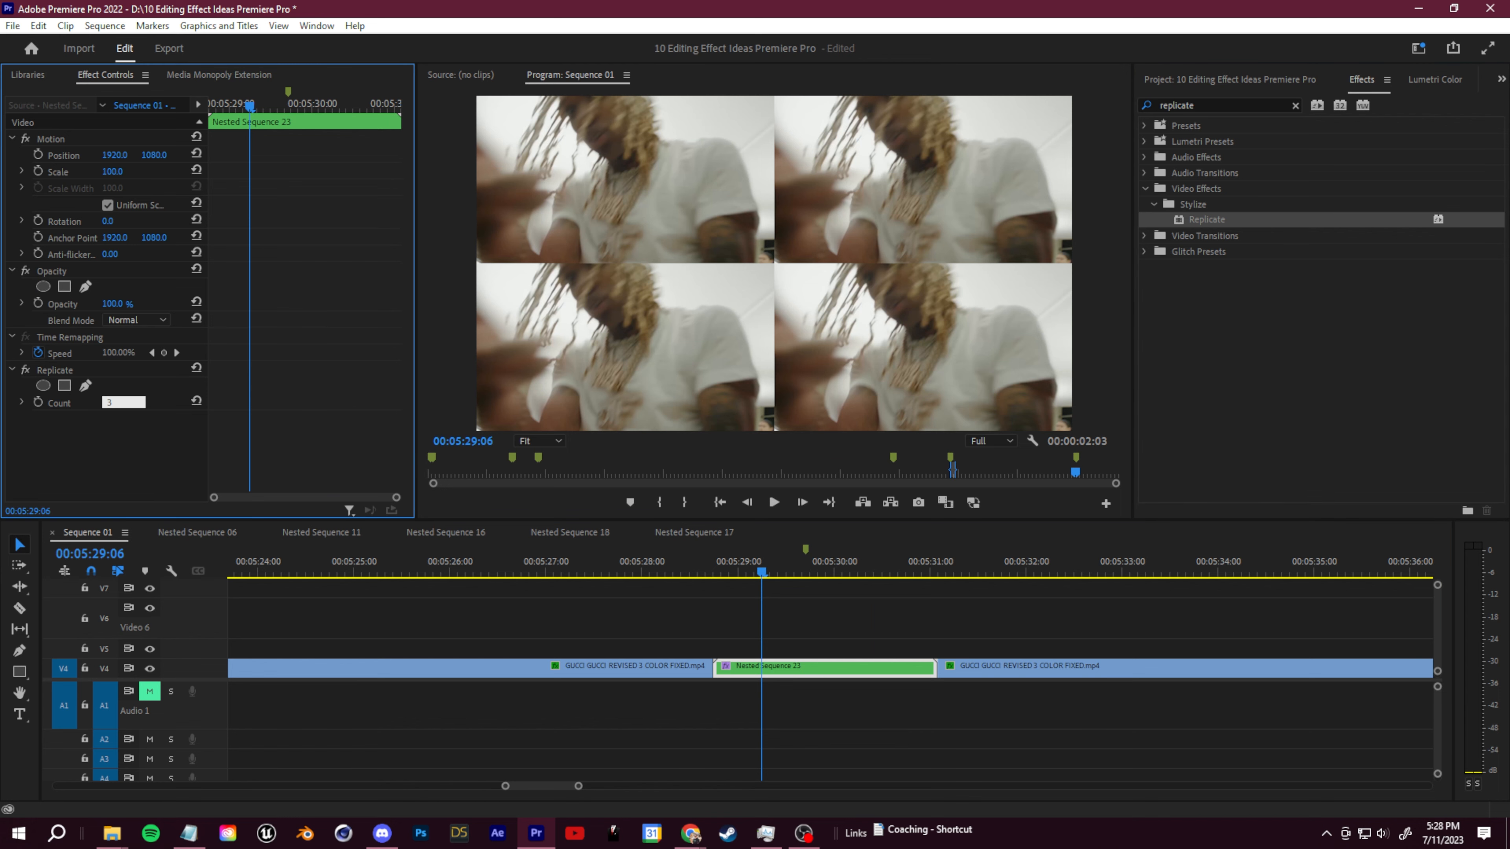
type("3")
key("Return")
left_click(724, 573)
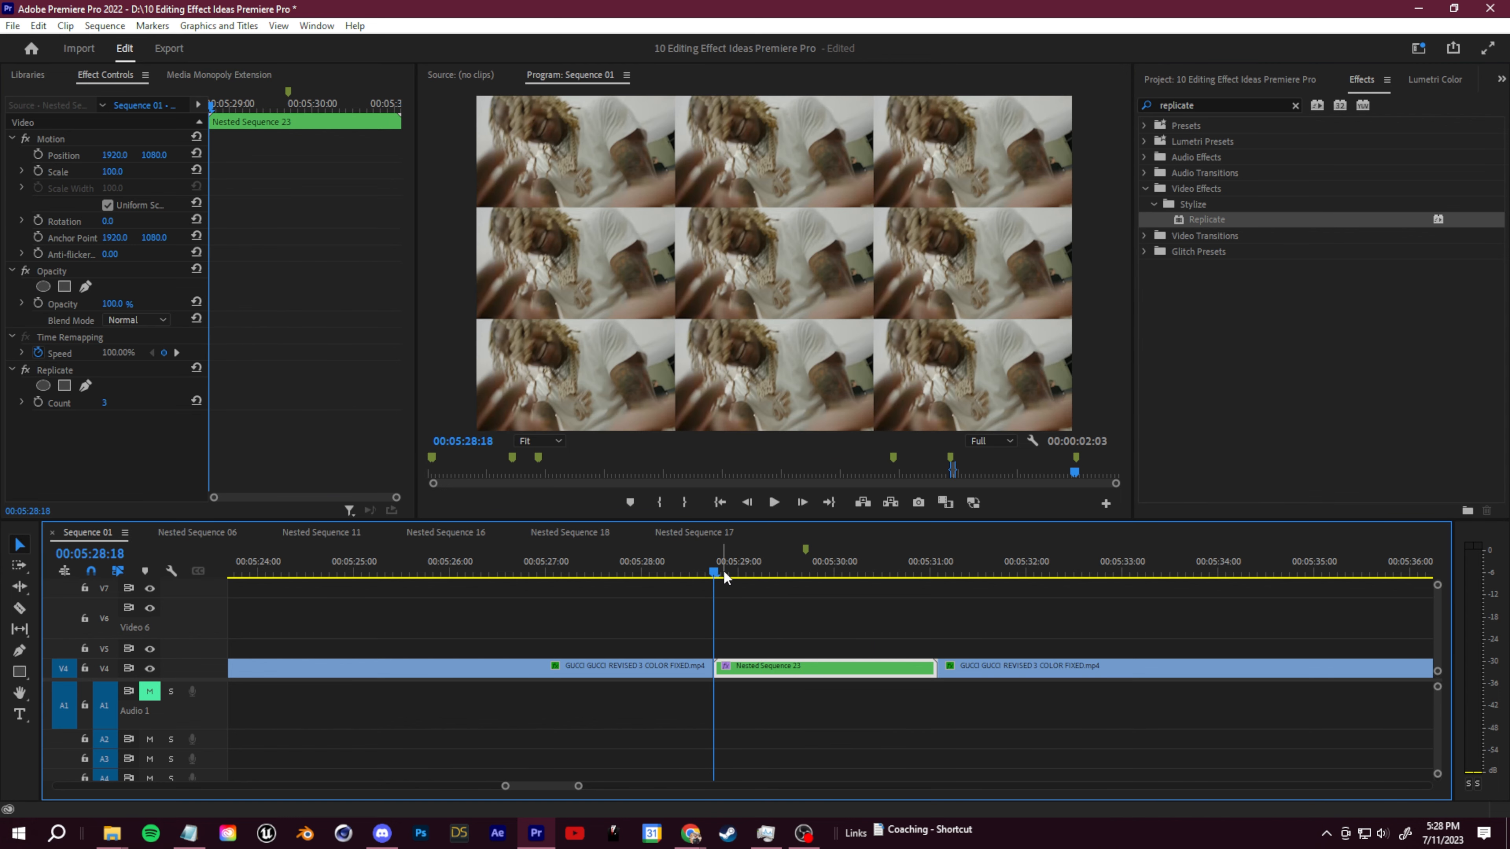